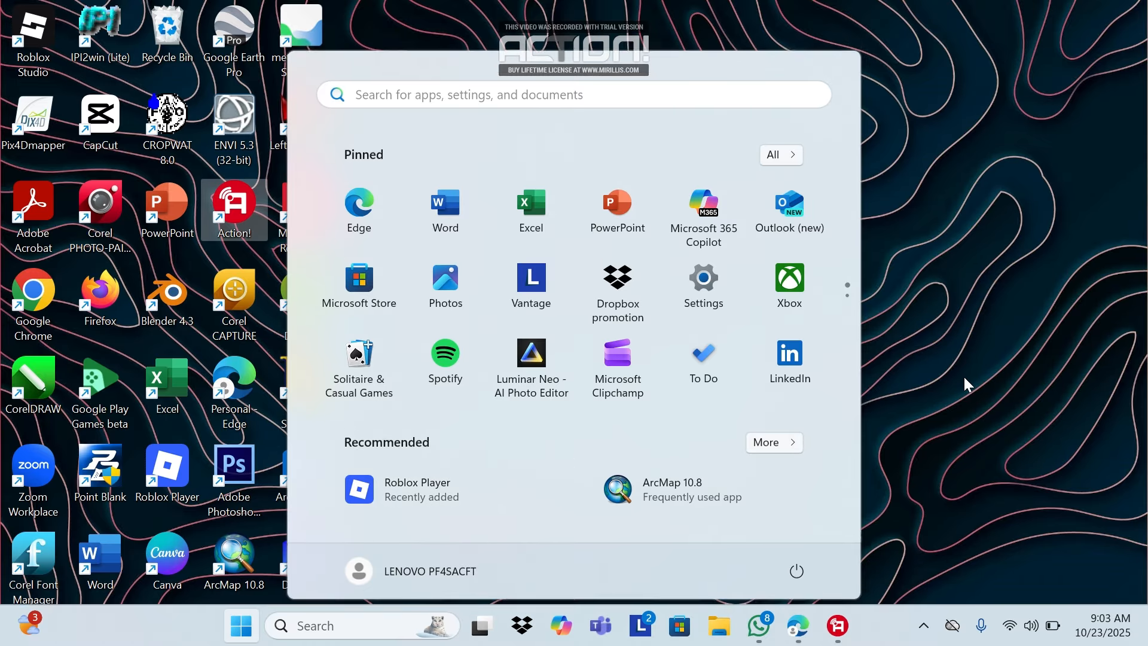
Open the recent Geodatabase project in ArcGIS Pro, closing the backup recovery prompt.
click(962, 374)
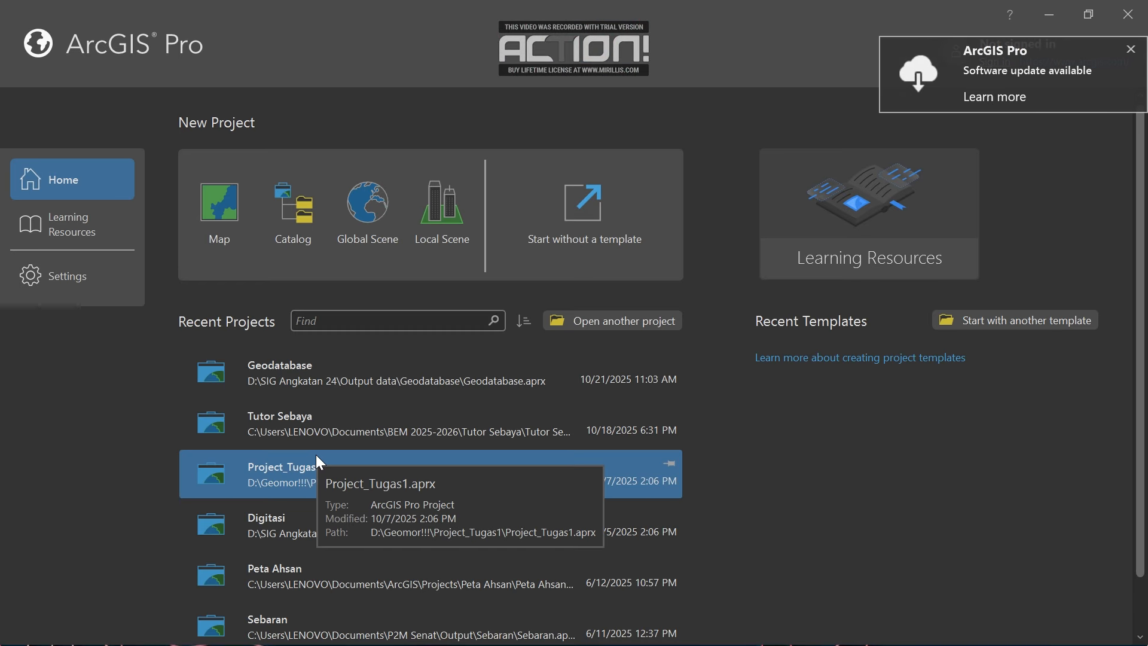
click(389, 361)
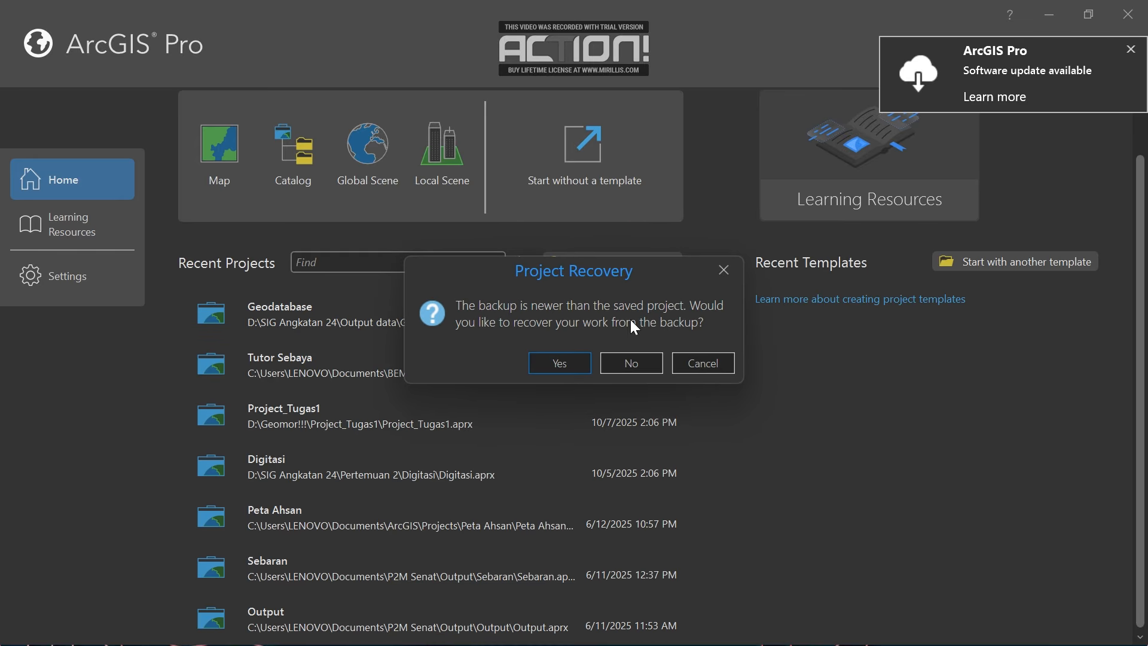
click(723, 270)
click(501, 313)
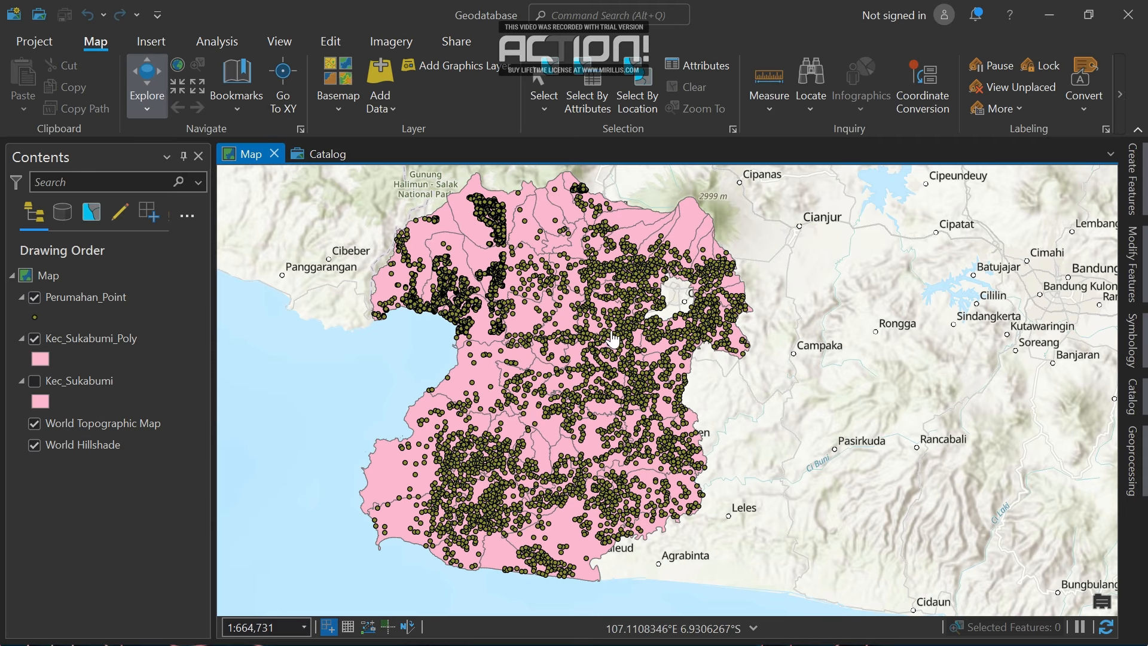
Hide the Perumahan_Point layer and open the symbology settings of the Kec_Sukabumi_Poly layer.
click(34, 297)
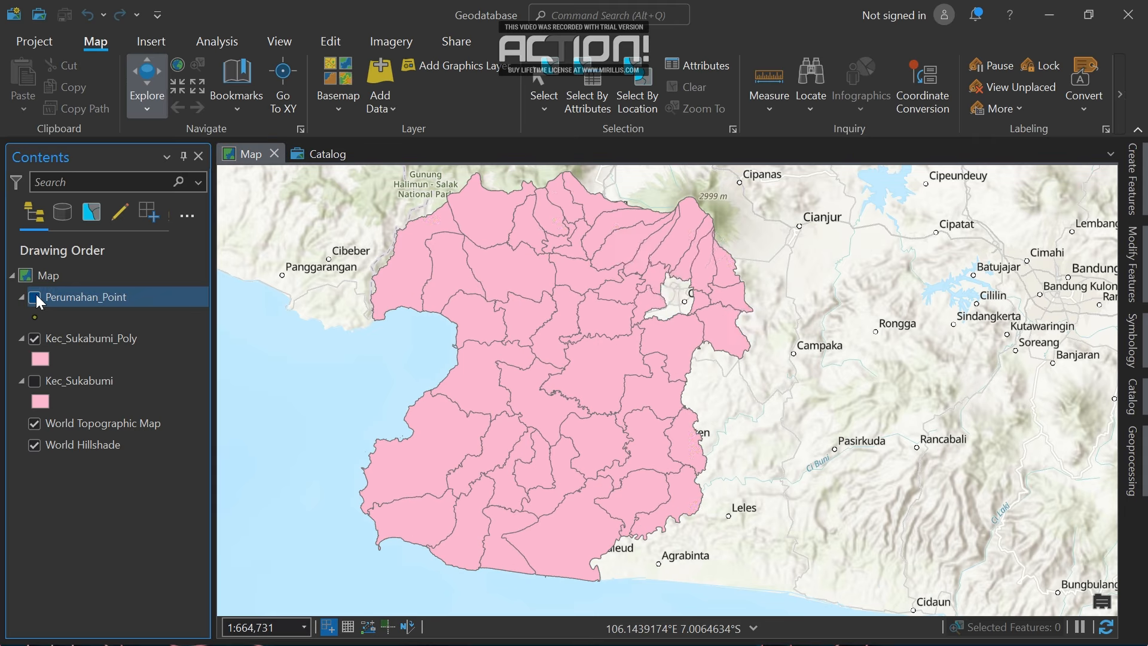
right_click(111, 341)
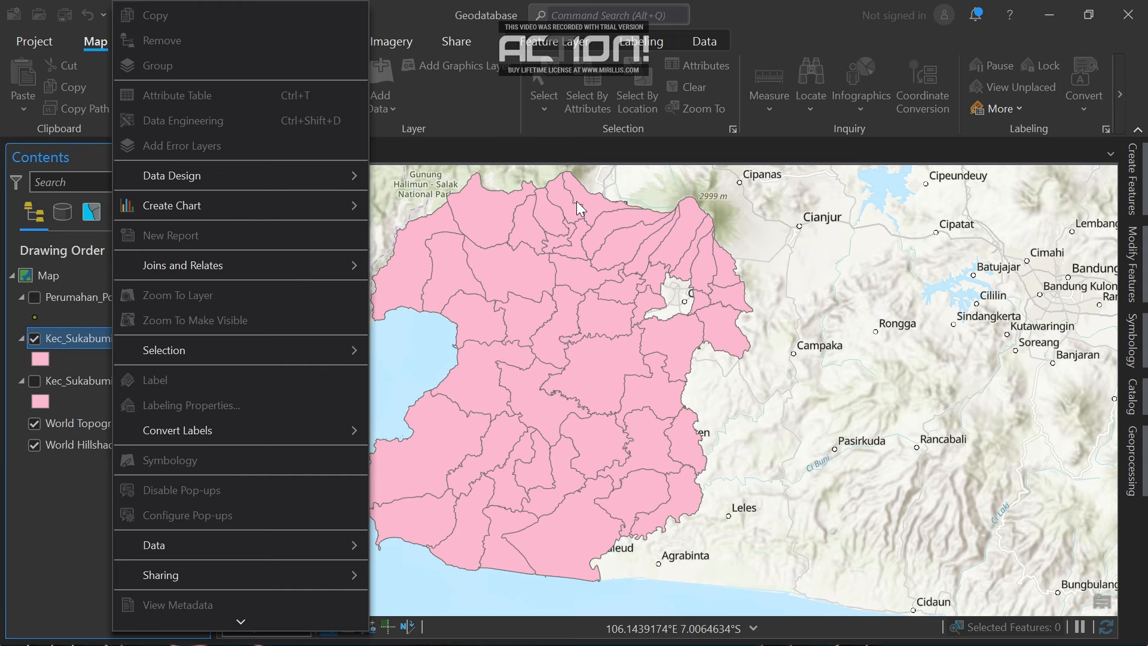
scroll(241, 494, down, 1)
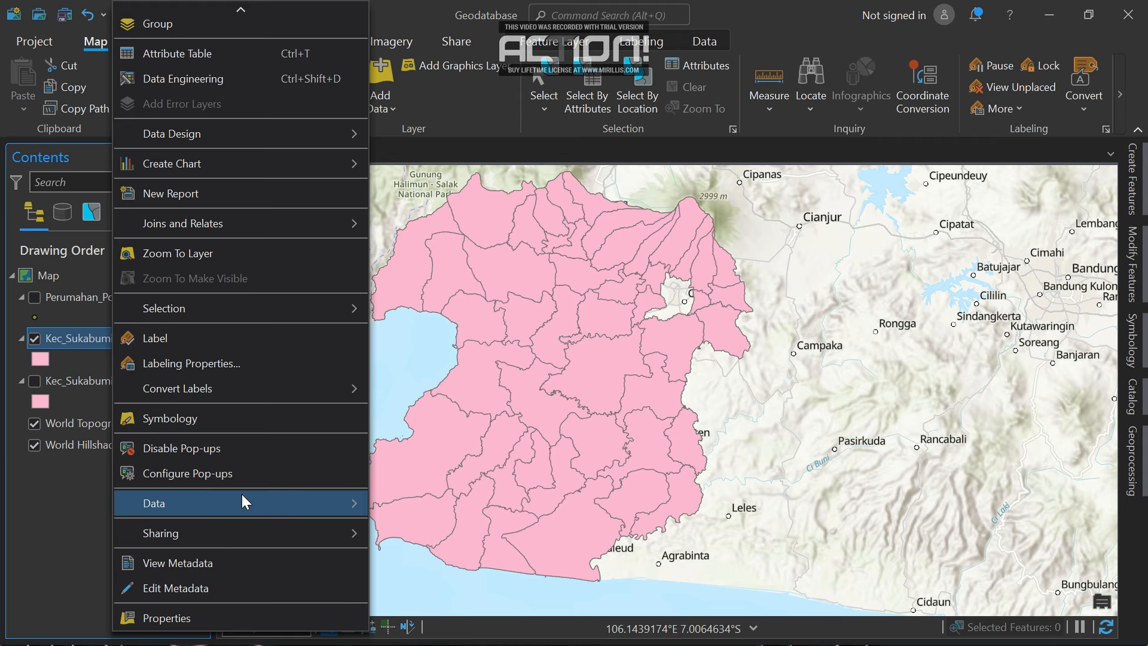
click(66, 523)
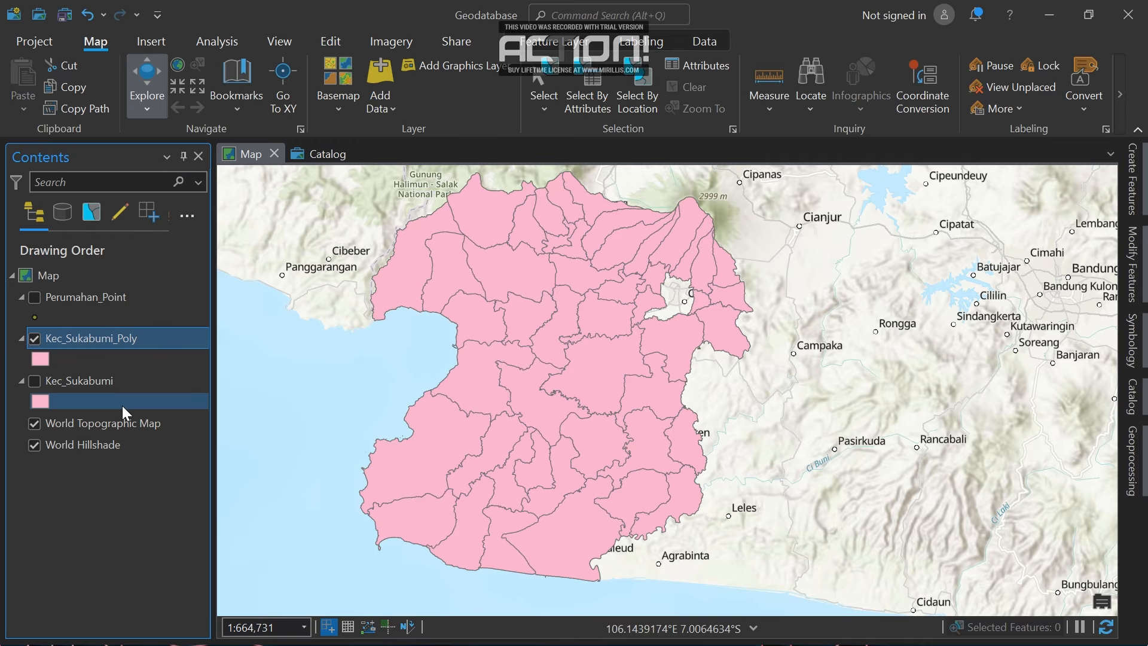
right_click(113, 338)
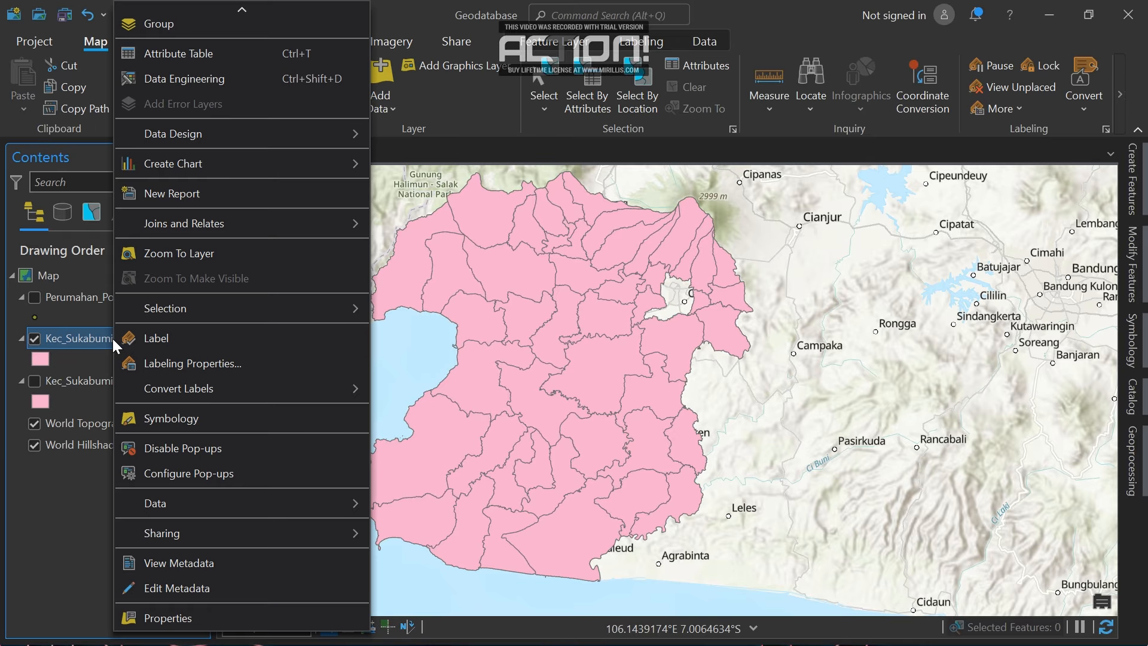
click(142, 418)
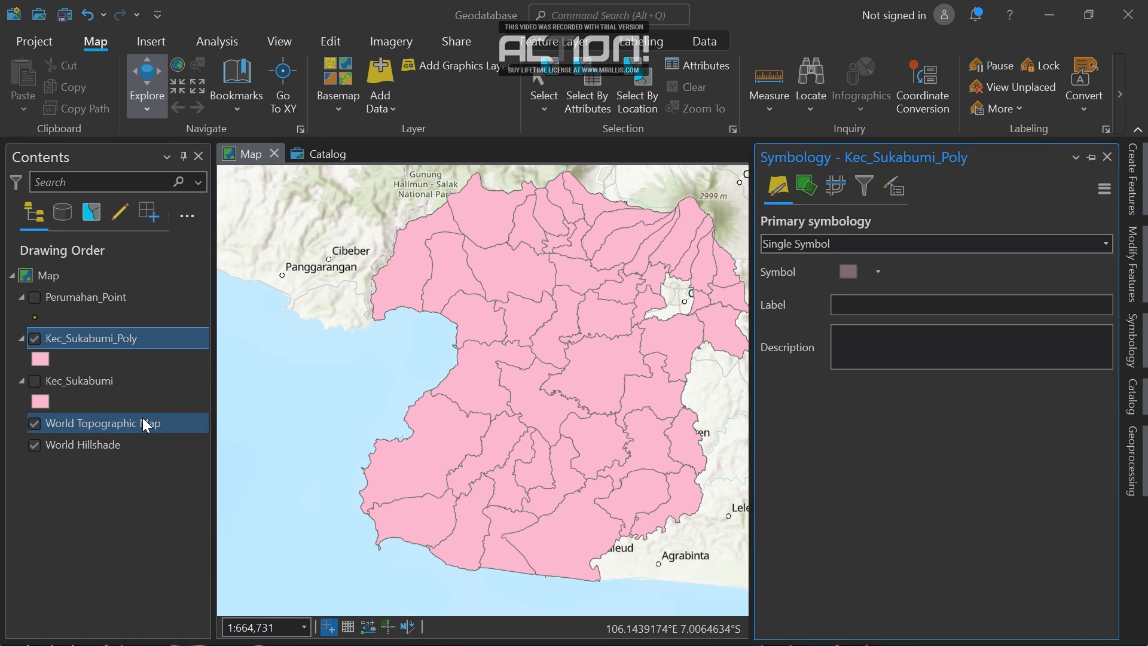
Symbolize Kec_Sukabumi_Poly by Unique Values on the NAMOBJ field and add all its values as classes.
click(859, 243)
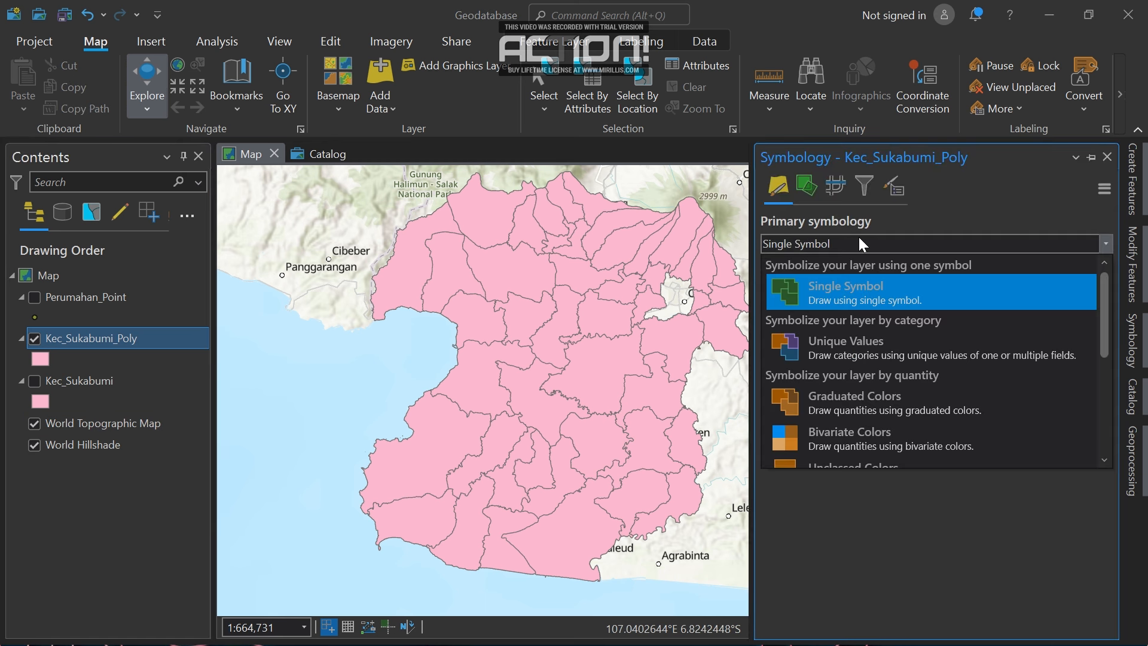
click(825, 344)
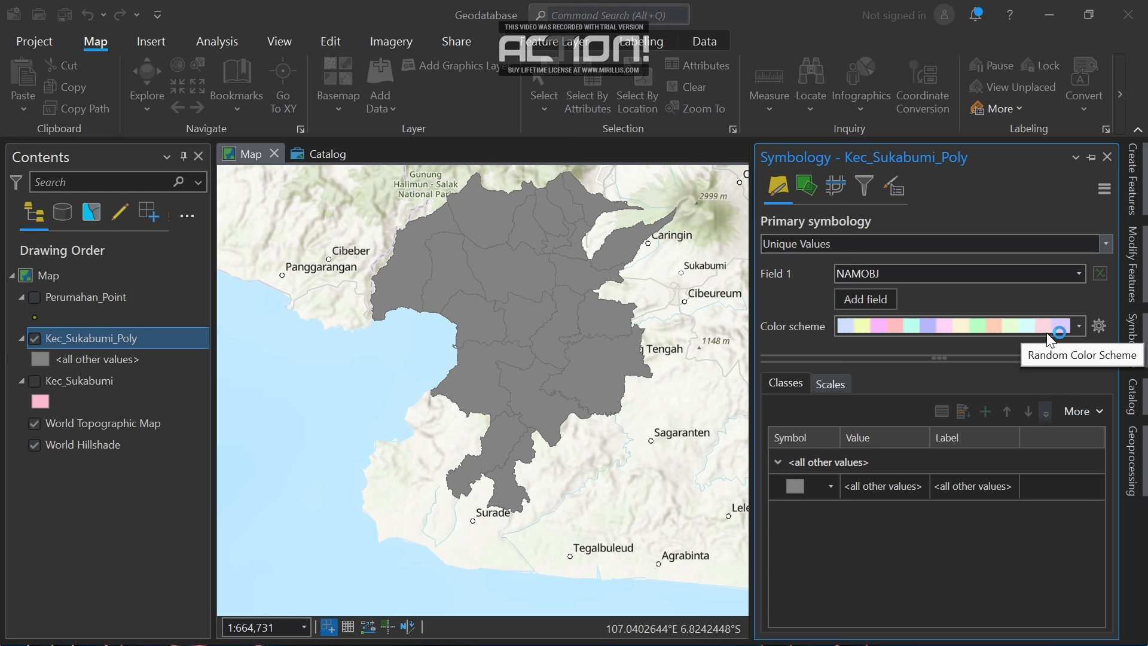
click(965, 413)
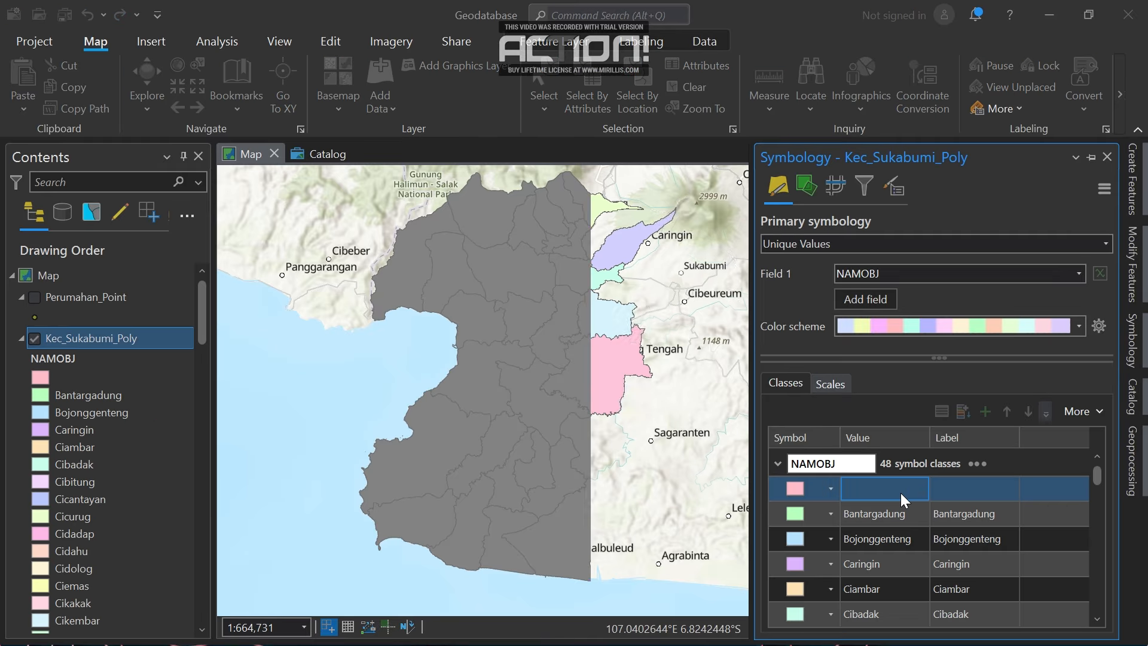
Remove the class with the blank value from the NAMOBJ symbol classes of Kec_Sukabumi_Poly.
click(901, 494)
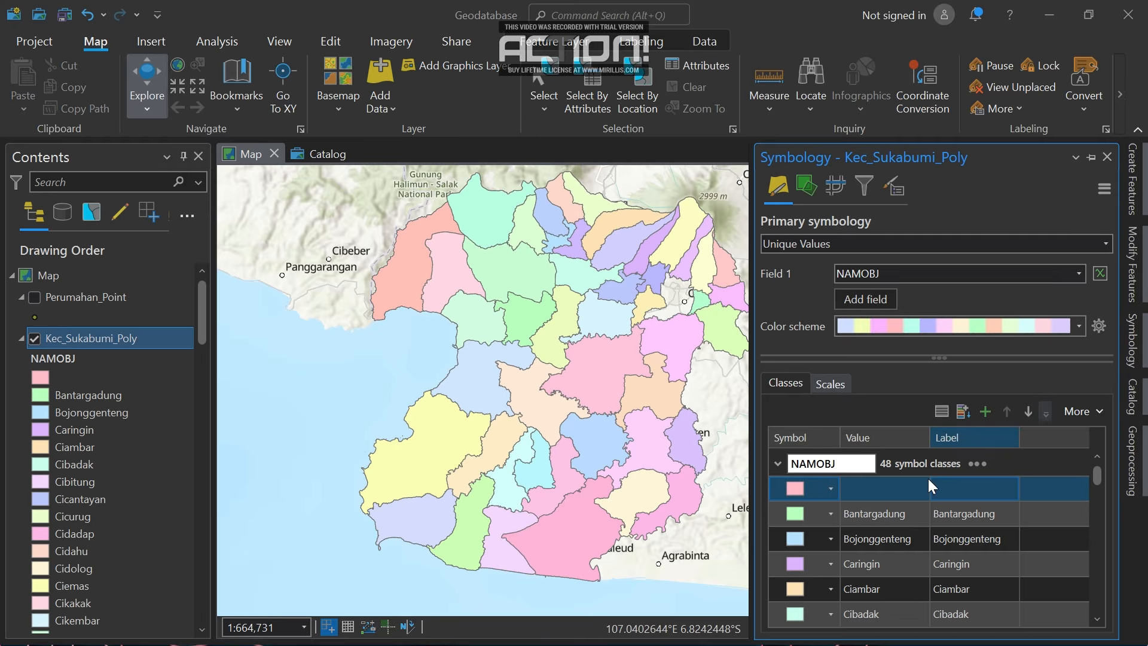
right_click(855, 487)
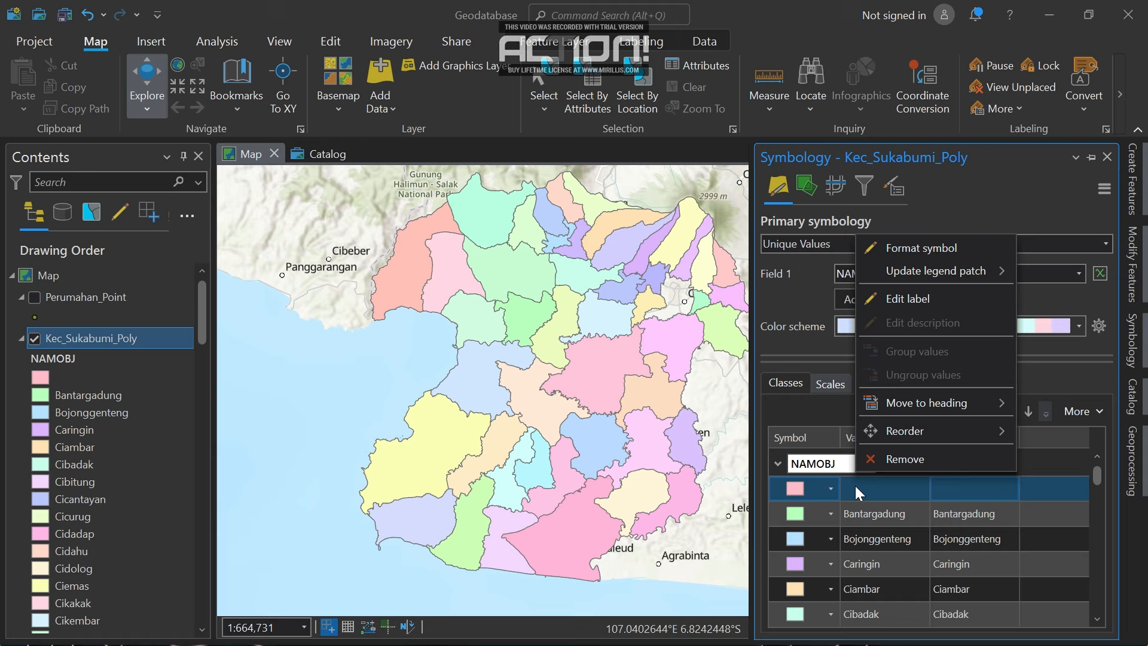
click(882, 461)
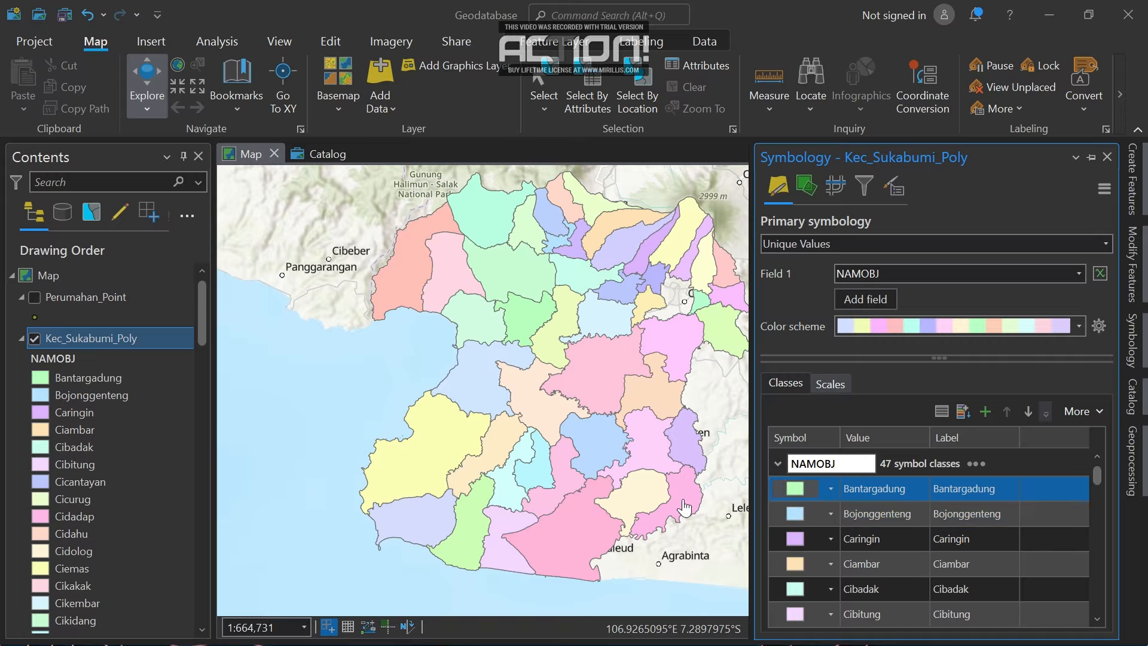
click(719, 525)
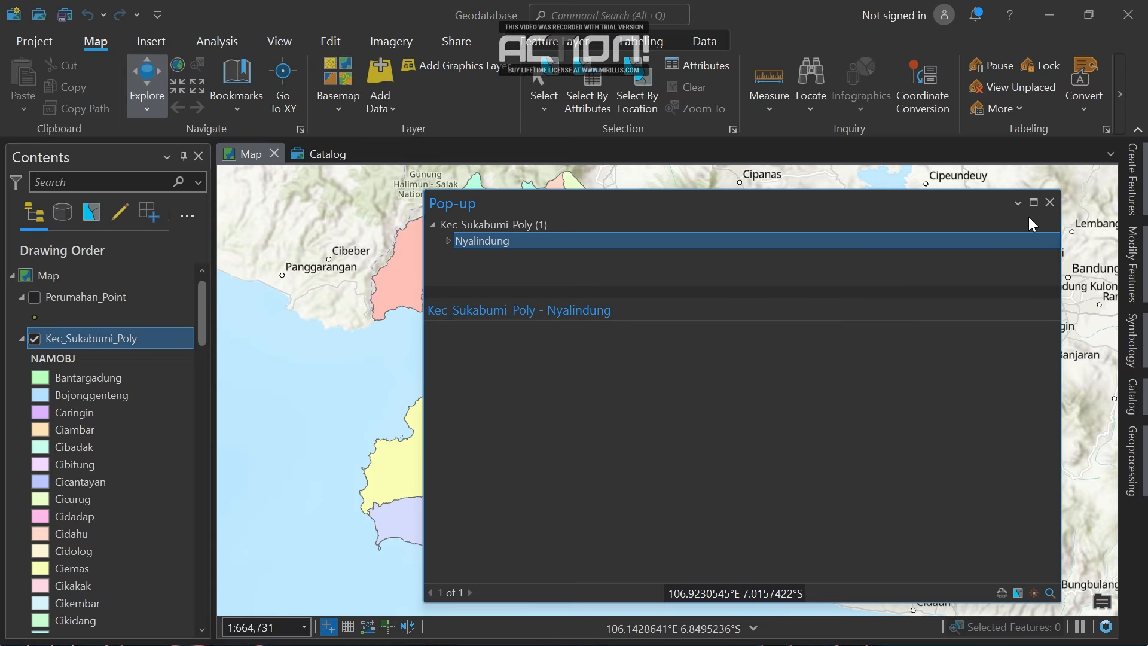
click(1050, 202)
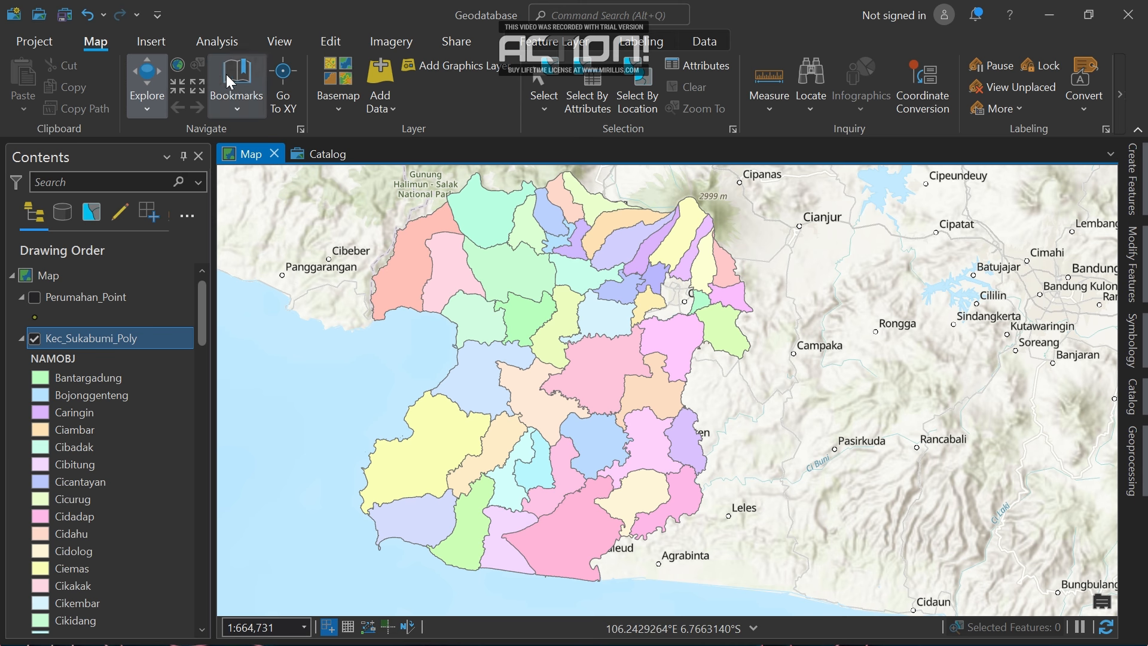
Create a new layout with the ISO Portrait A4 page size, 210 mm x 297 mm.
click(157, 46)
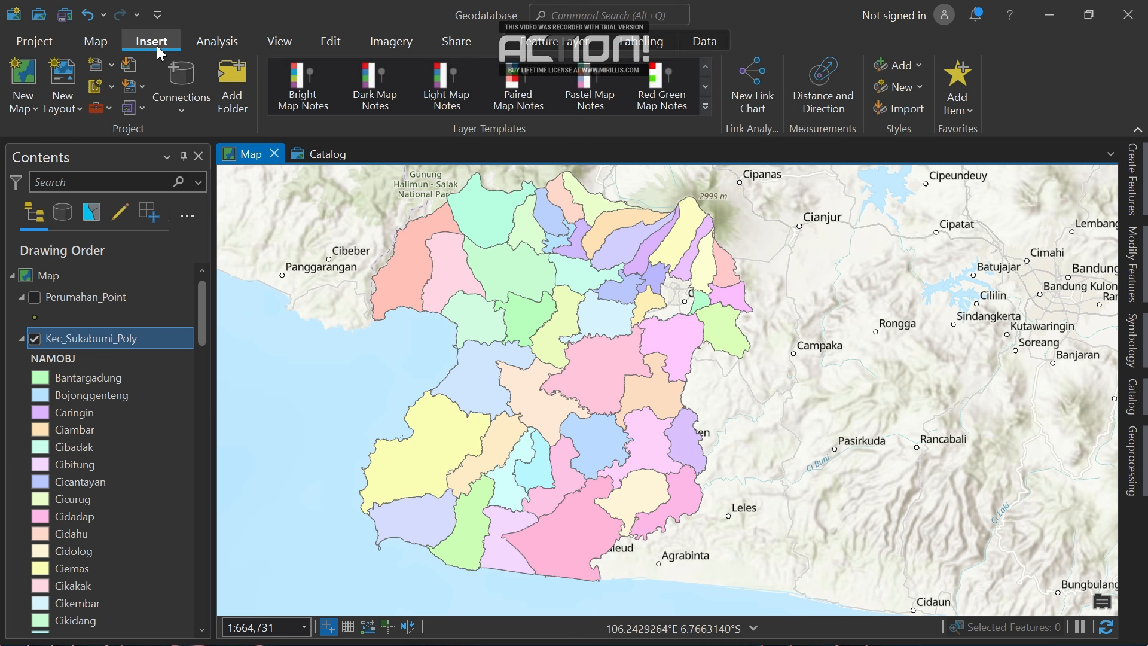
click(71, 113)
scroll(303, 444, down, 4)
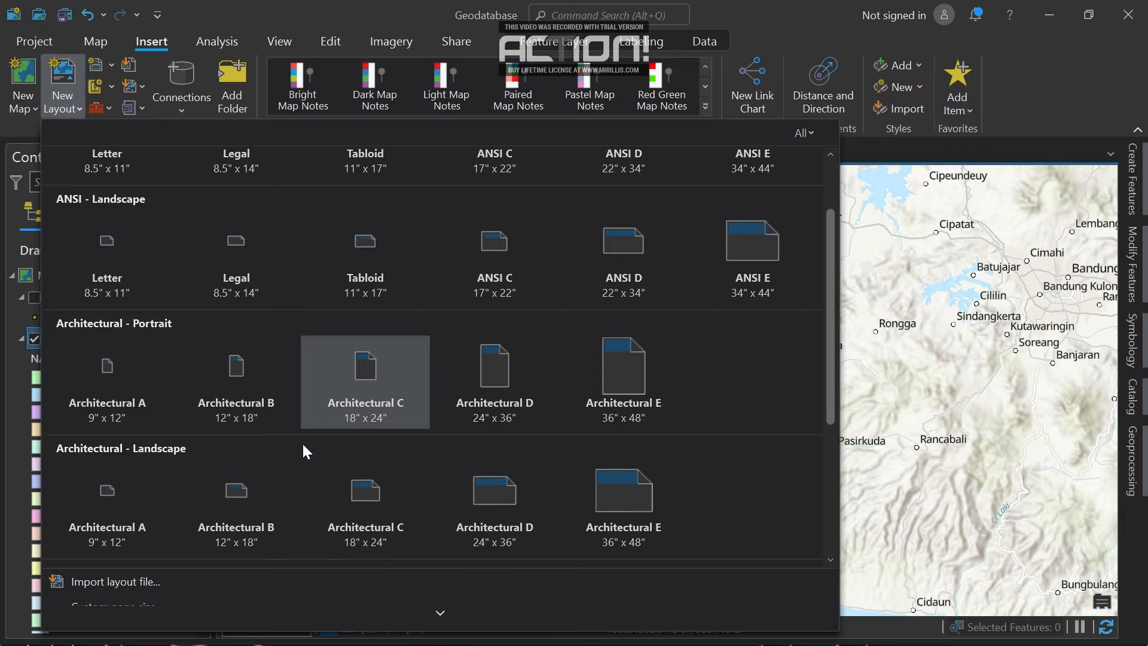
scroll(303, 443, up, 4)
scroll(303, 443, down, 4)
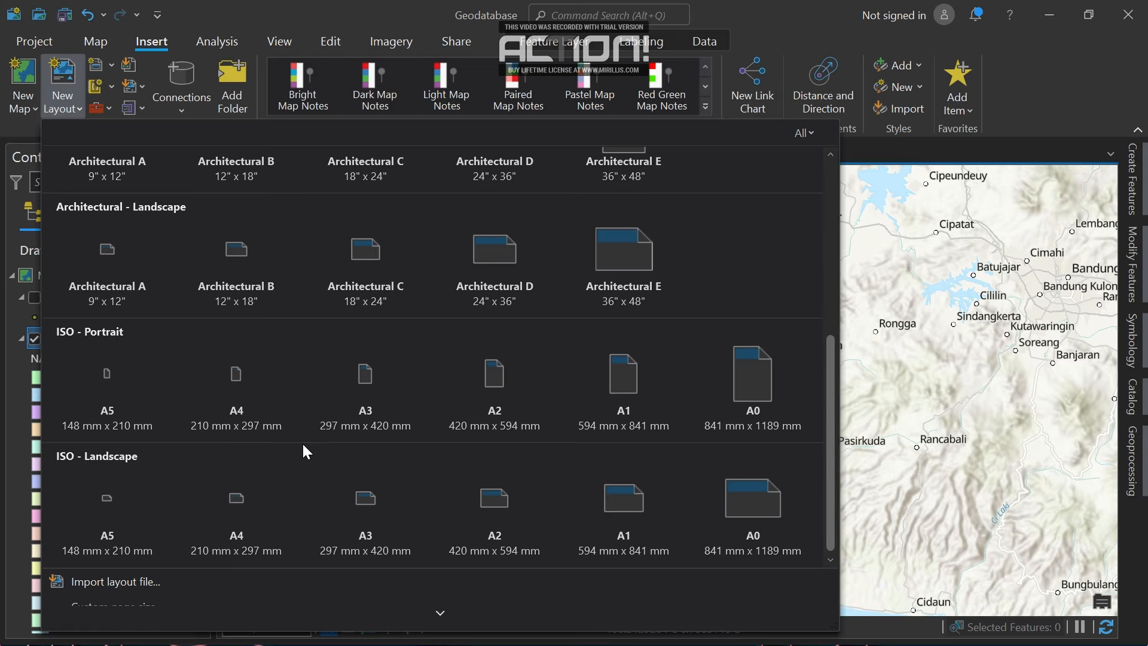
scroll(302, 443, up, 4)
scroll(302, 443, down, 4)
click(245, 399)
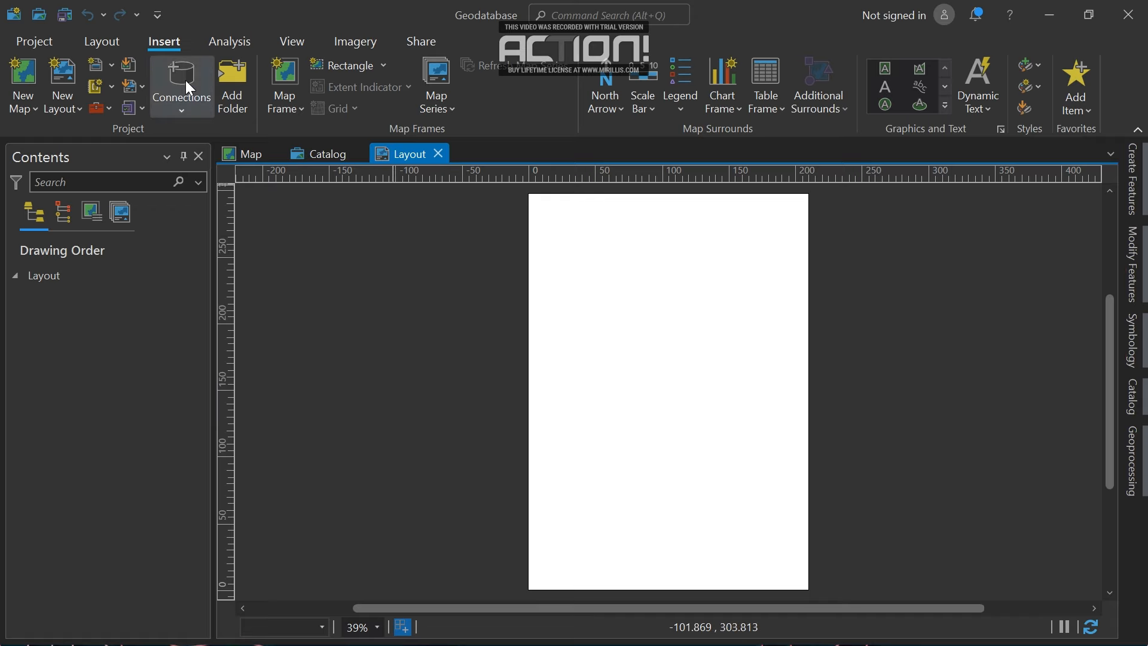
Change the layout page orientation to Landscape.
click(109, 45)
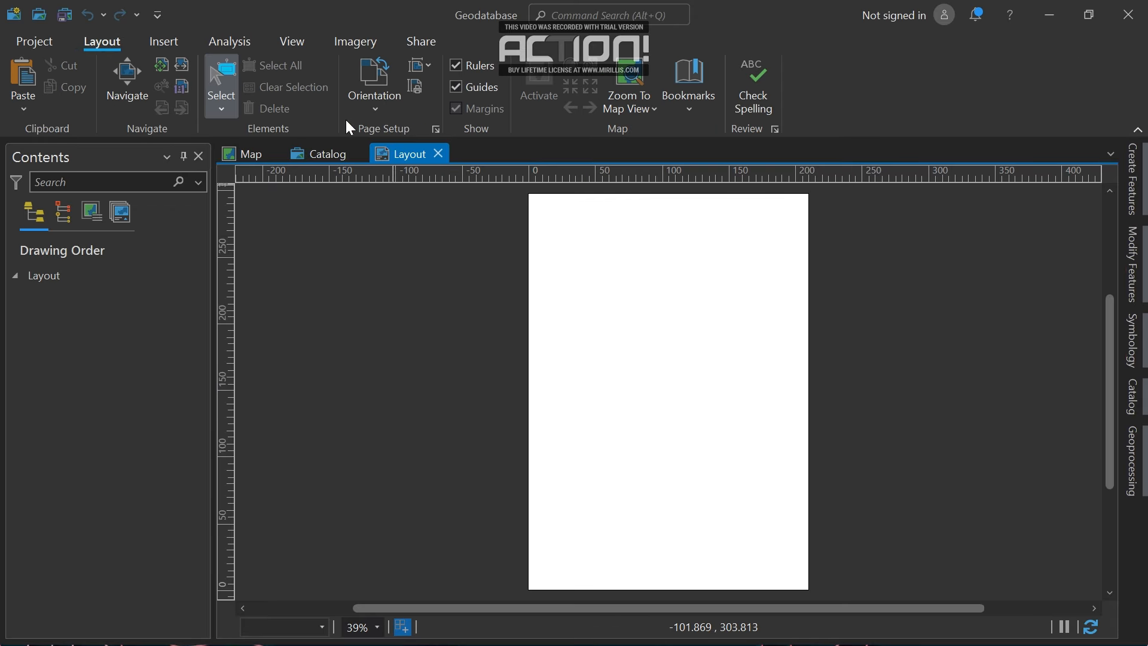
click(377, 110)
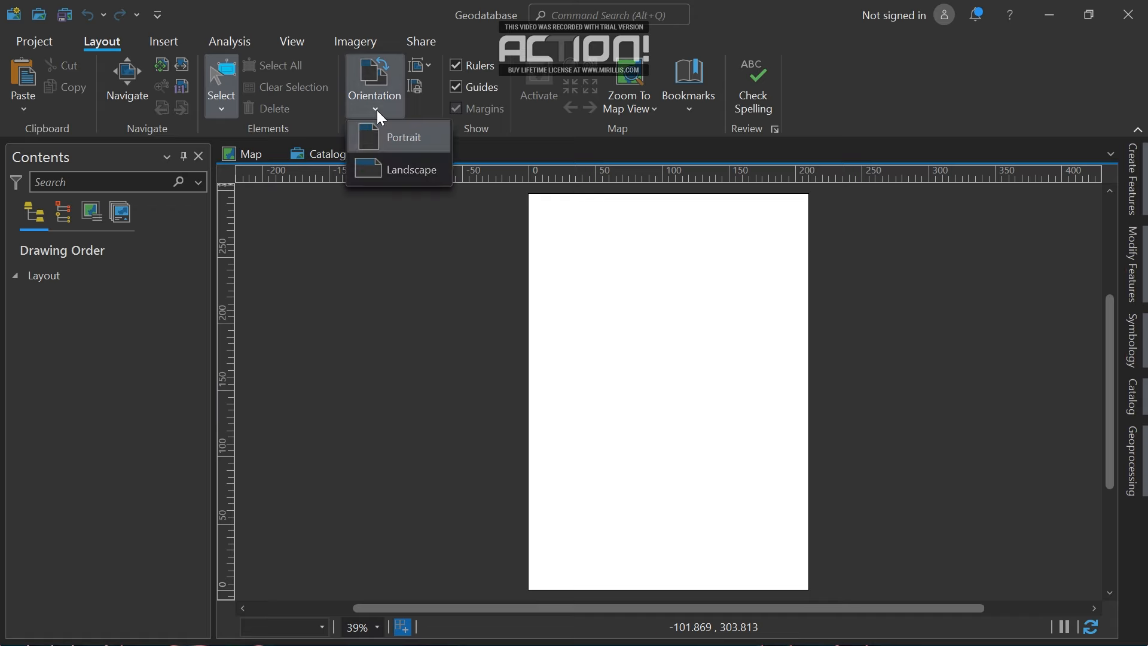
click(381, 170)
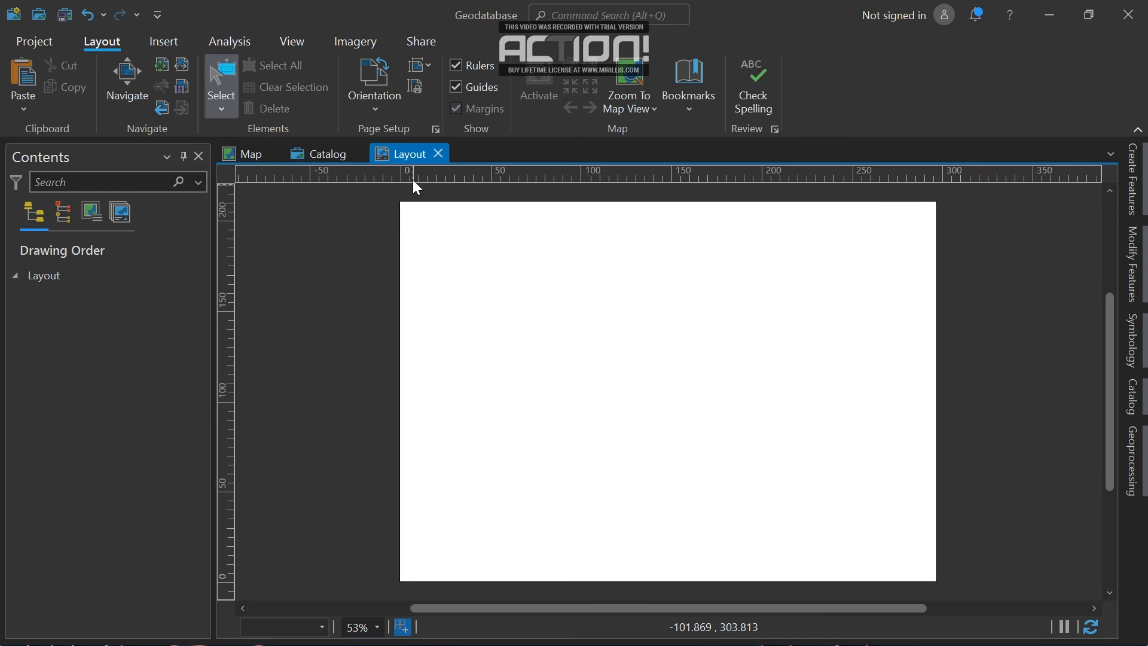
Set the page units to Centimeter in the layout's page setup and apply the change.
scroll(421, 211, up, 10)
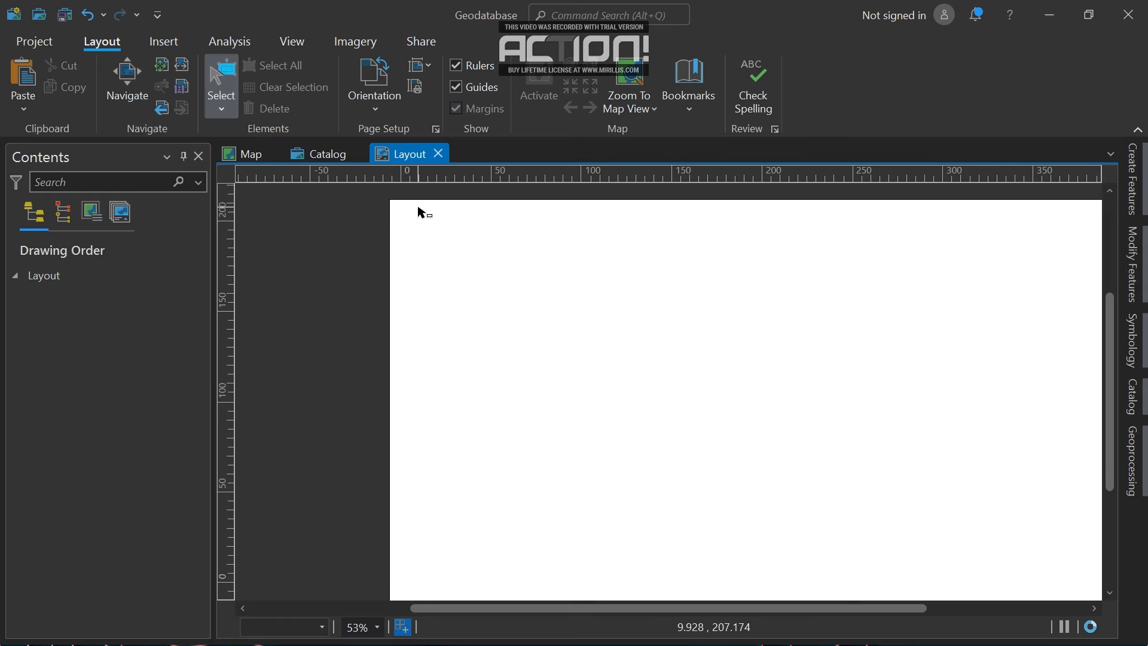
drag(413, 232, 809, 313)
right_click(540, 258)
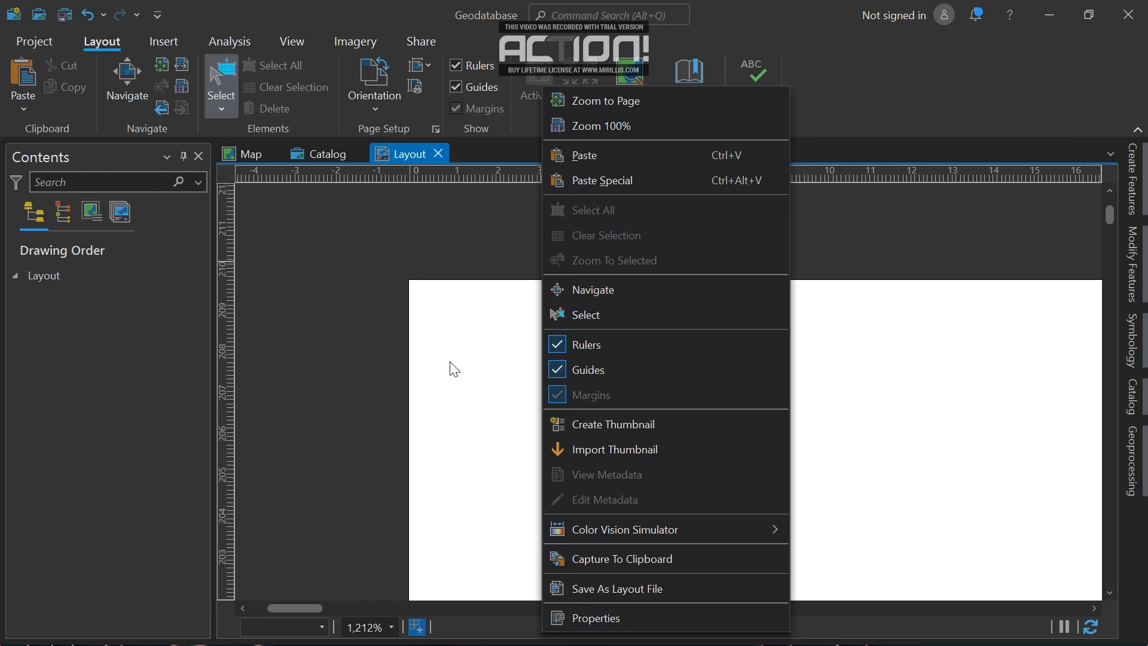
click(443, 374)
right_click(462, 389)
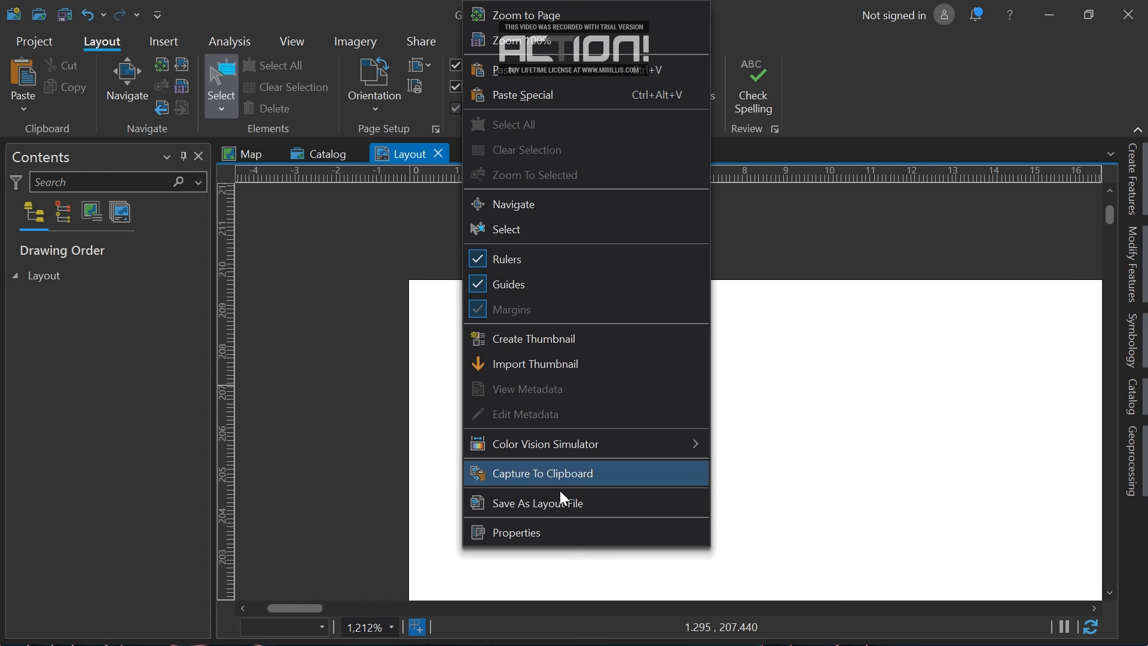
click(558, 530)
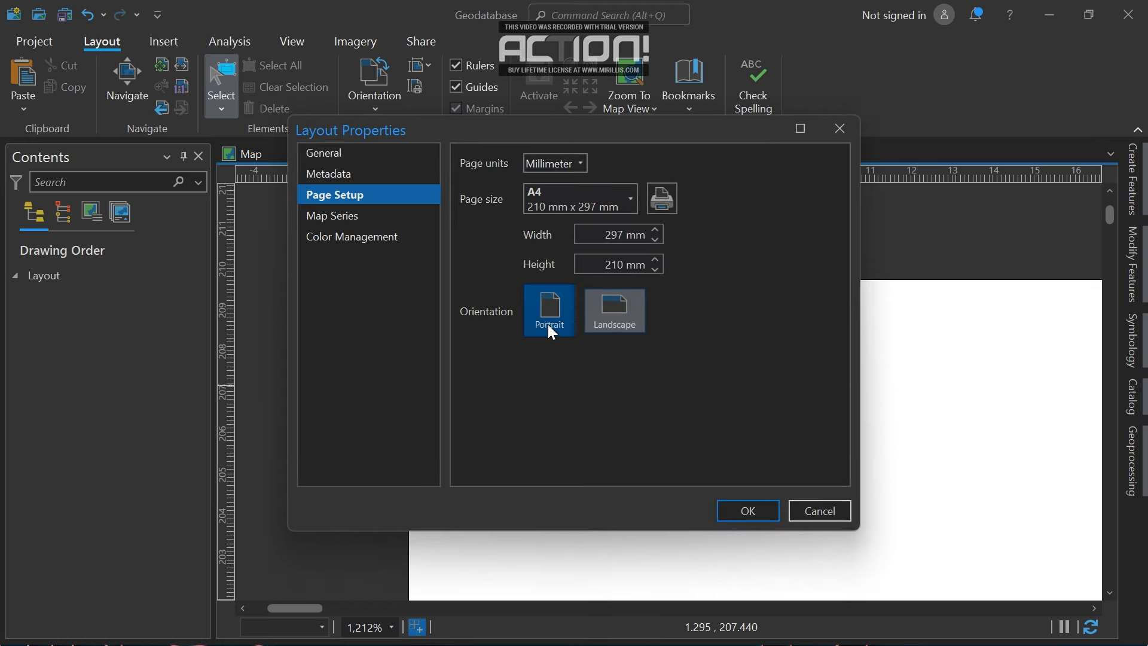
click(573, 163)
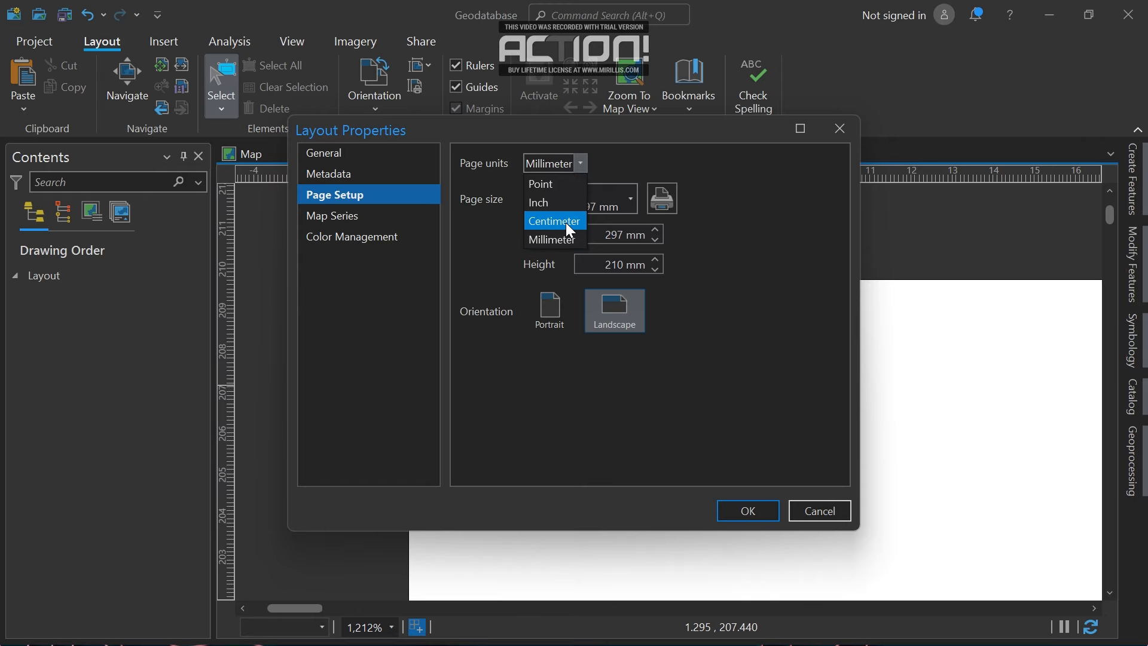
click(566, 221)
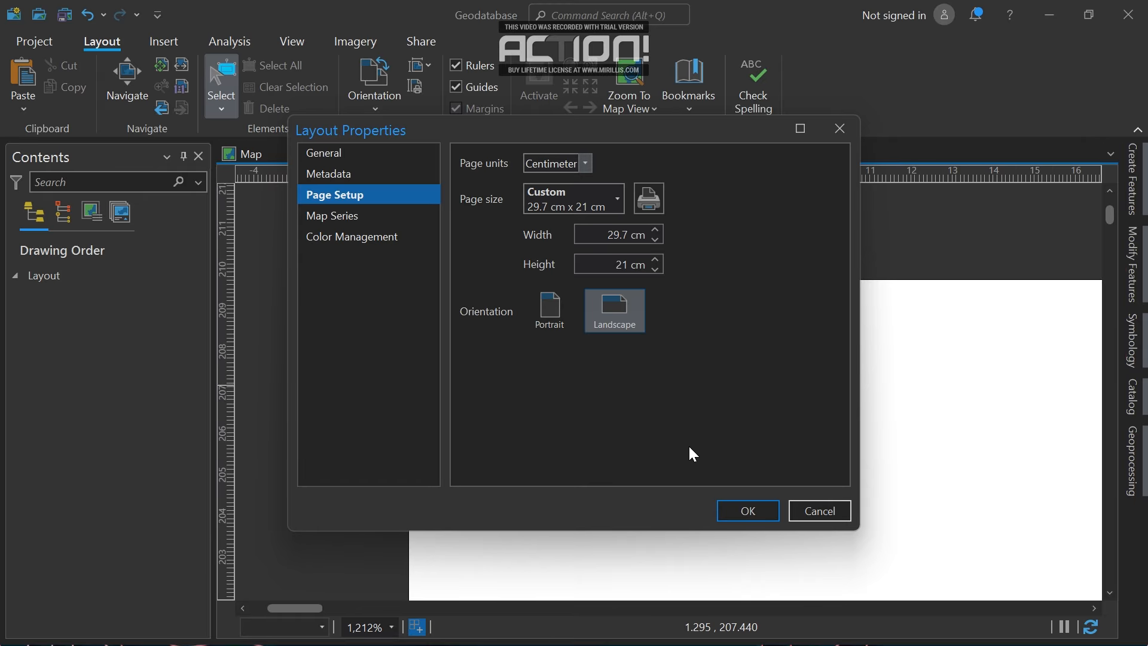
click(742, 514)
Examine the page's upper-left corner against the rulers and review the layout's page setup.
scroll(424, 219, down, 3)
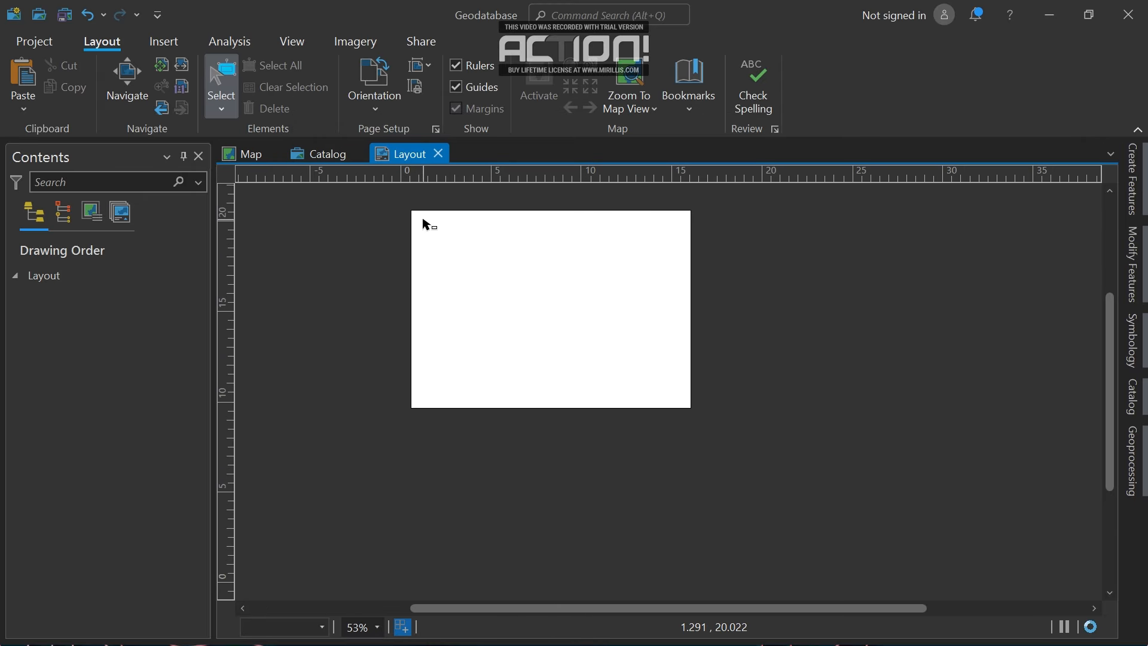
scroll(420, 215, up, 6)
drag(492, 253, 579, 387)
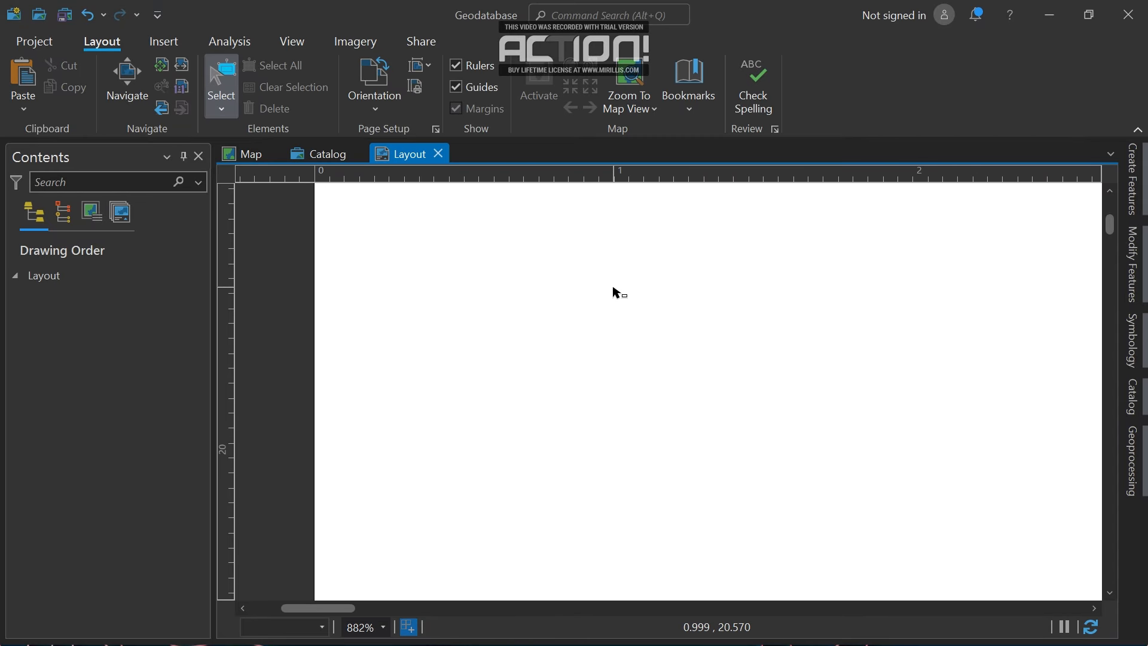
scroll(615, 290, down, 4)
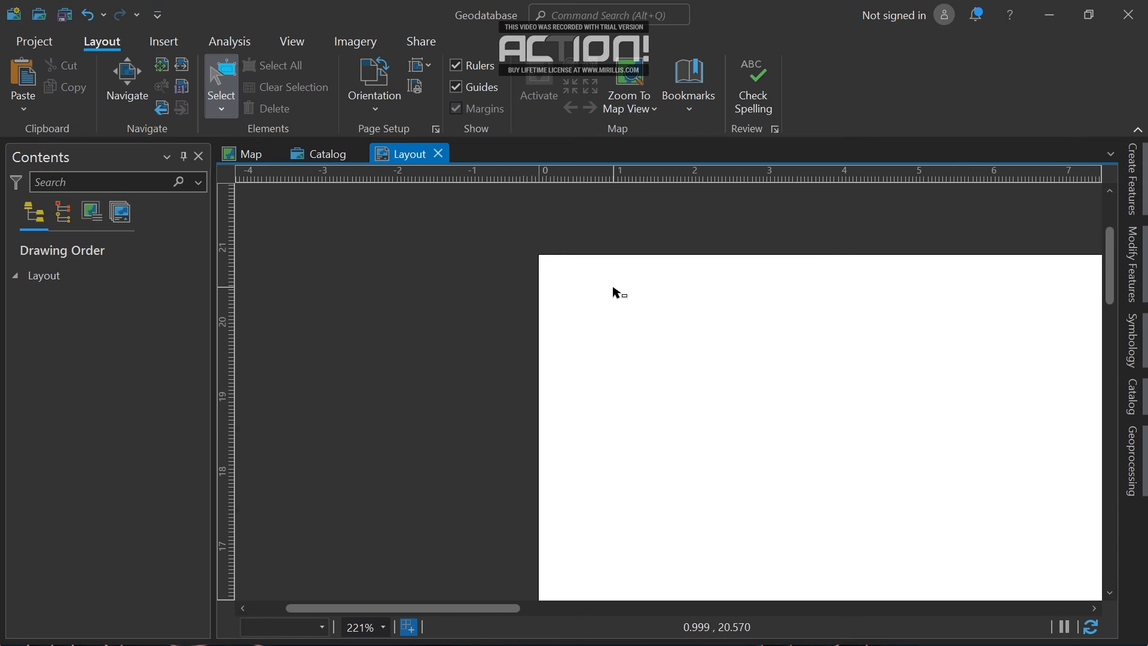
right_click(683, 356)
click(745, 534)
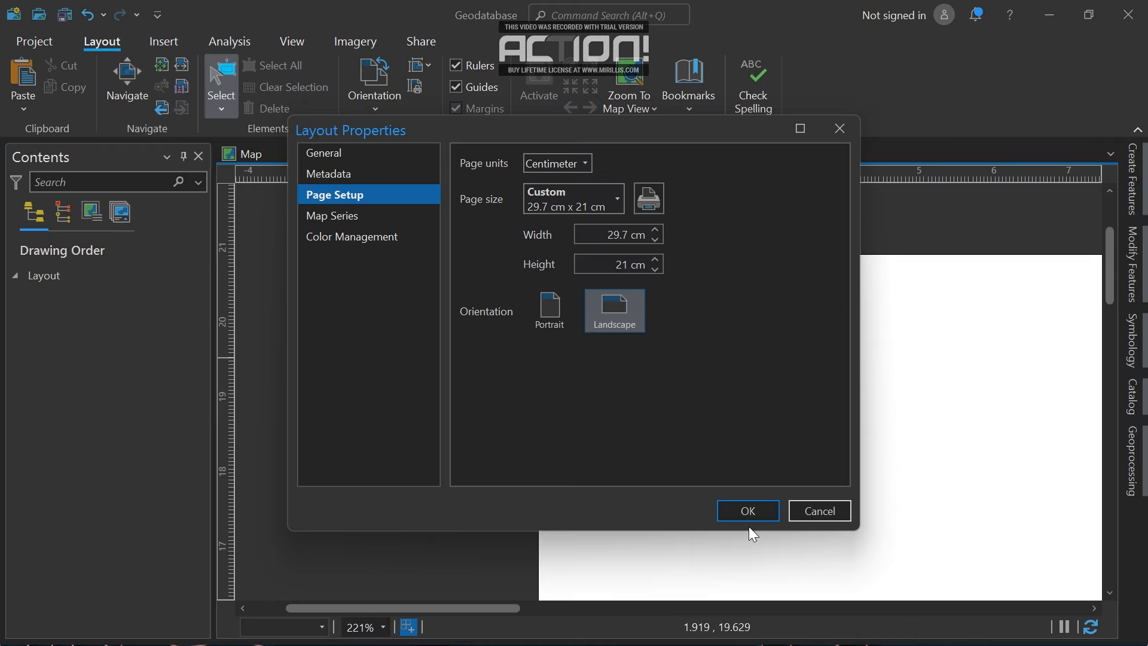
click(839, 130)
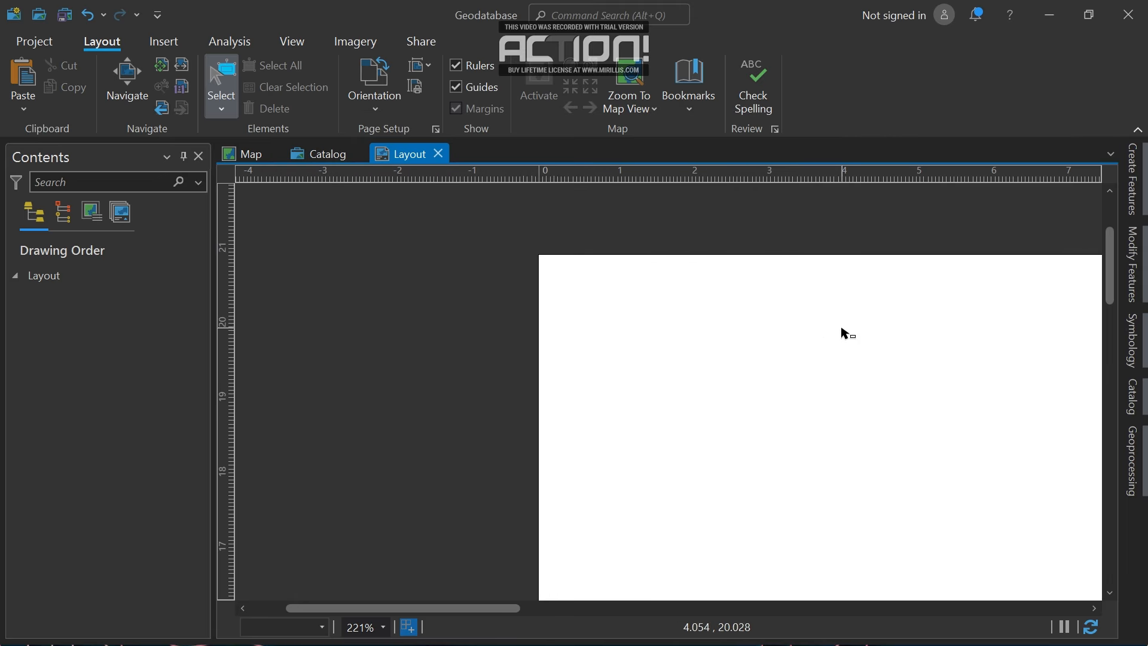
Examine the whole landscape page against the centimetre rulers.
scroll(751, 339, up, 1)
scroll(751, 338, down, 3)
drag(752, 337, 495, 191)
scroll(672, 352, up, 2)
scroll(672, 352, down, 3)
drag(756, 381, 705, 328)
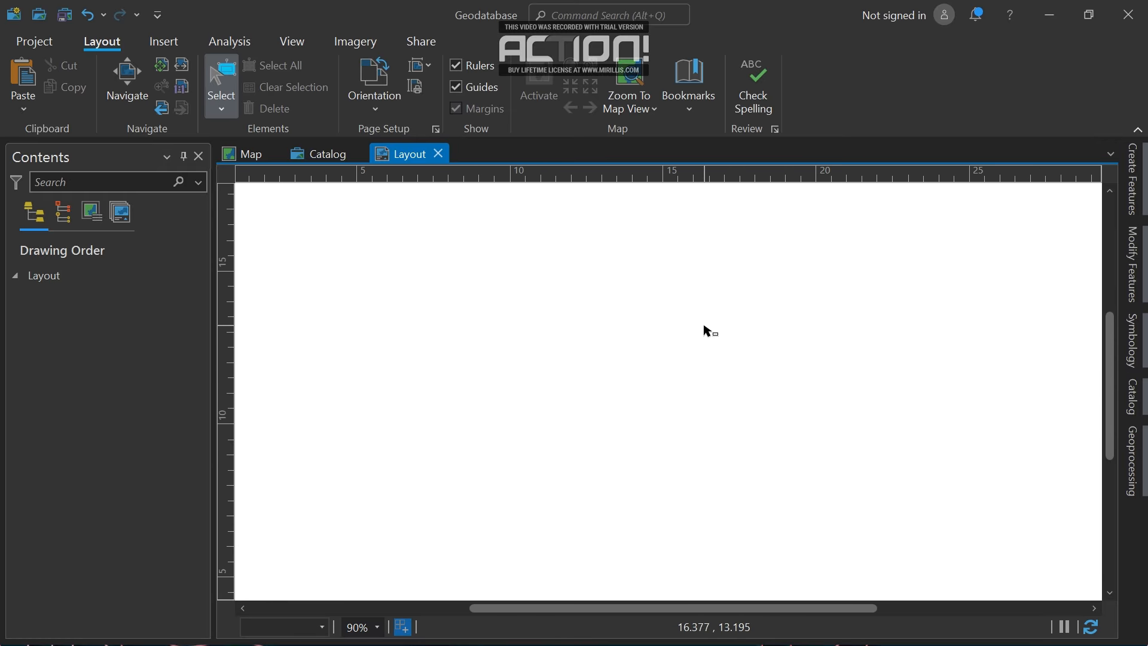
scroll(703, 328, down, 2)
drag(695, 303, 690, 320)
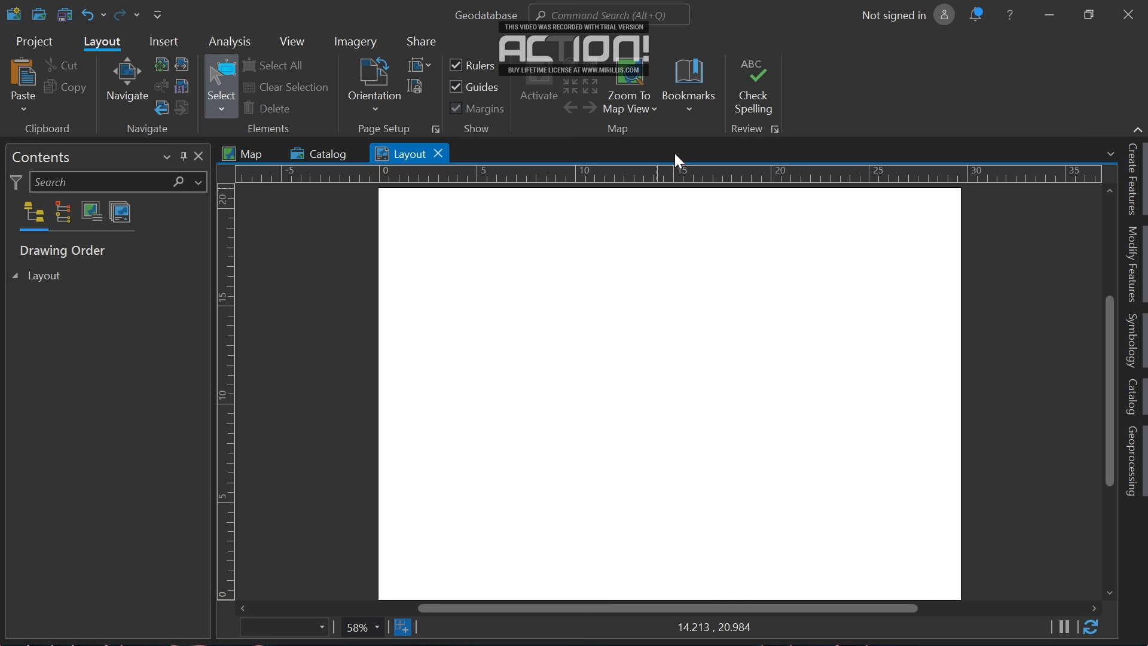
Hide the layout's rulers and guides and show them again.
right_click(562, 175)
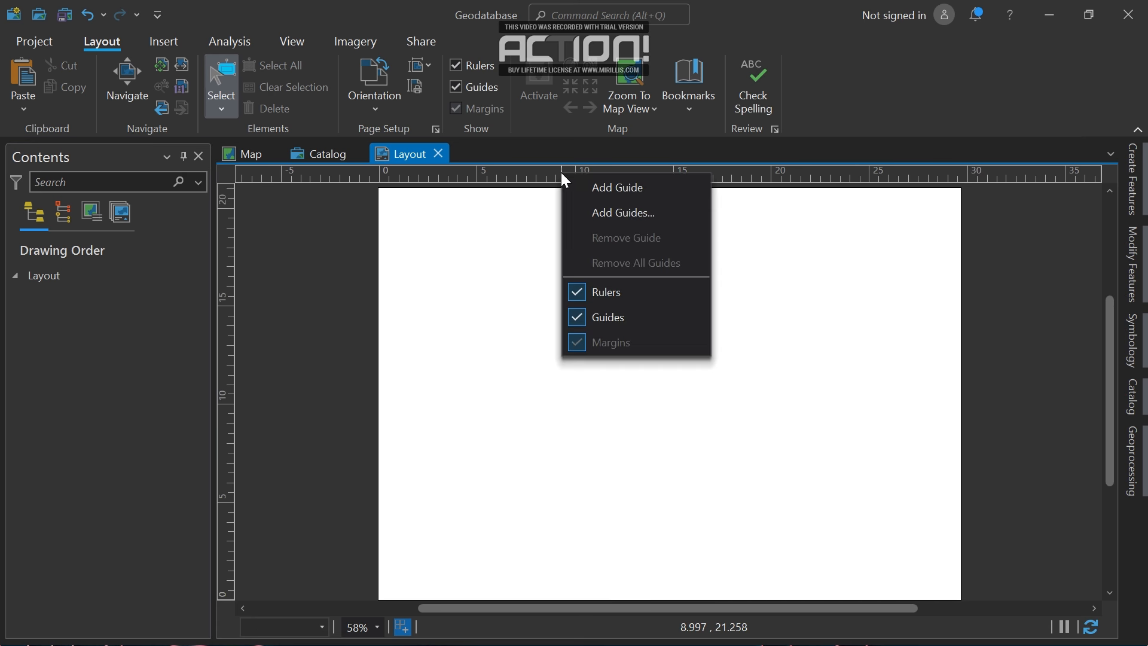
click(455, 66)
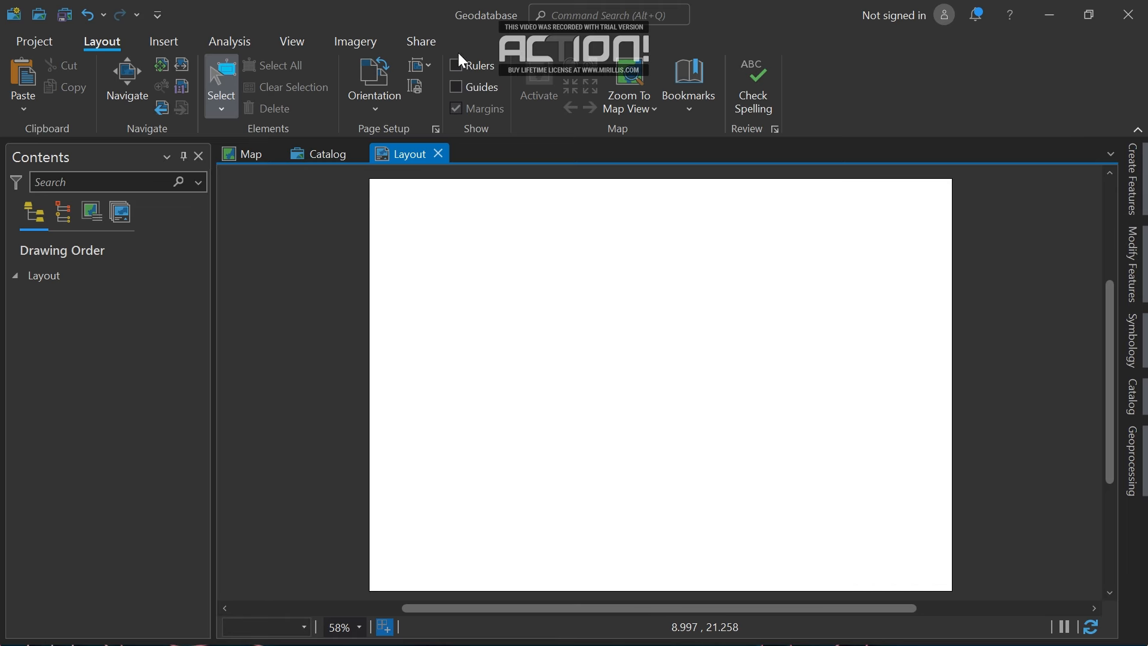
click(463, 64)
click(454, 88)
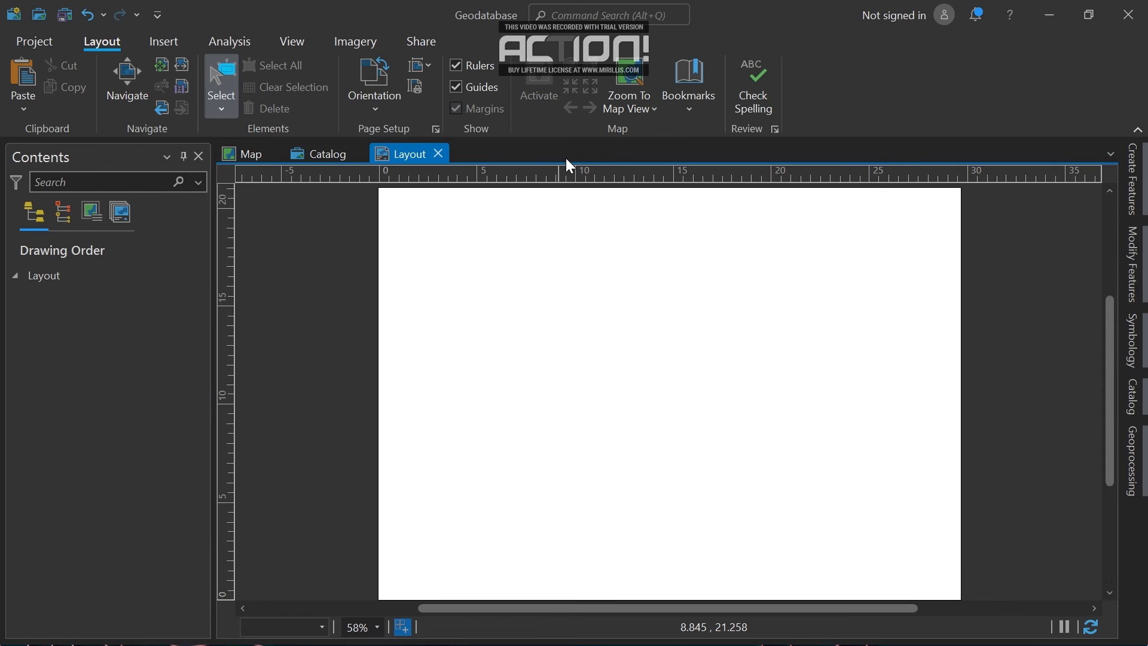
Add a vertical guide to the layout and move it to about 1 cm from the page's left edge.
right_click(561, 175)
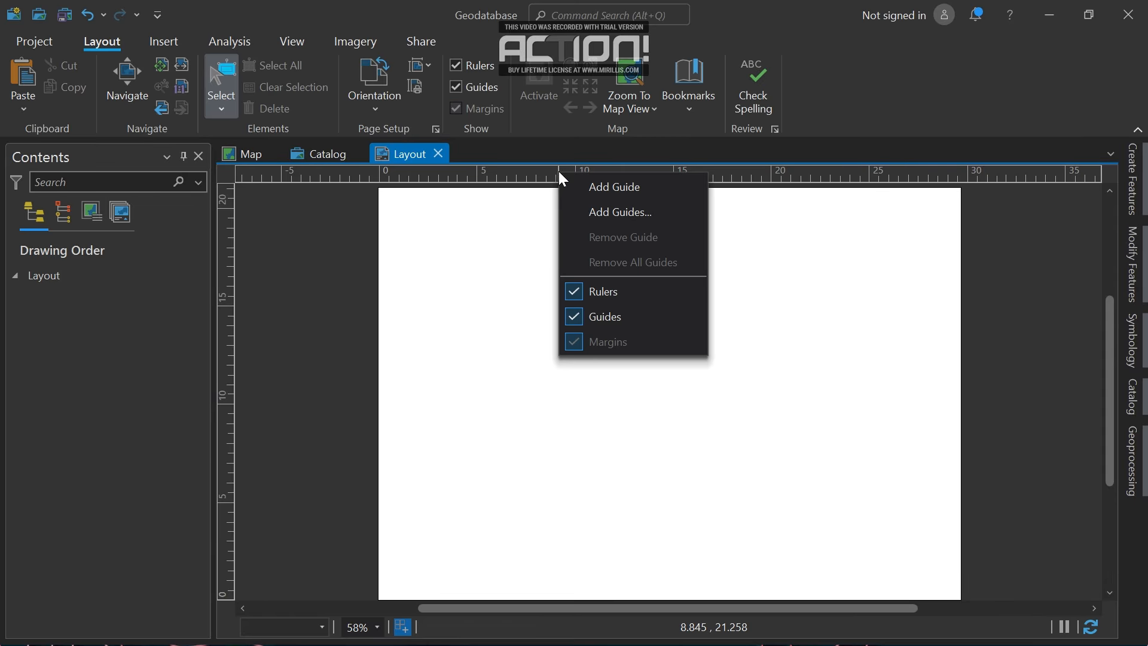
click(571, 186)
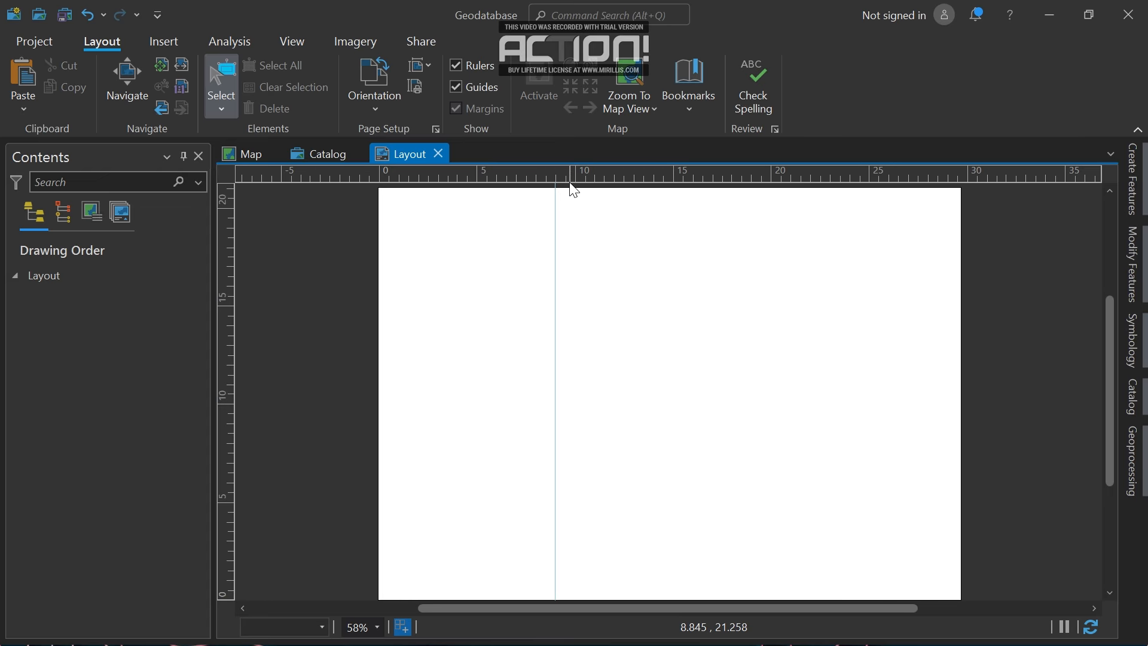
mouse_move(556, 174)
mouse_down()
mouse_move(467, 174)
mouse_move(576, 178)
mouse_move(375, 187)
mouse_move(393, 175)
mouse_up()
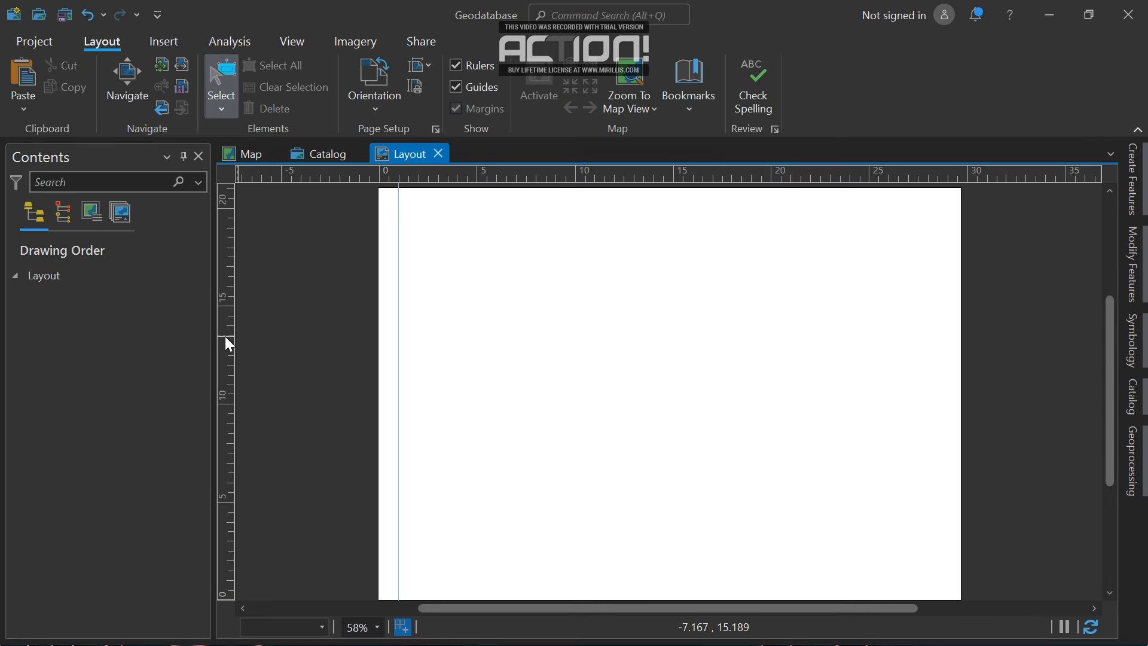
Add a horizontal guide at about 20.5 cm and move the vertical guide to about 0.5 cm.
right_click(230, 199)
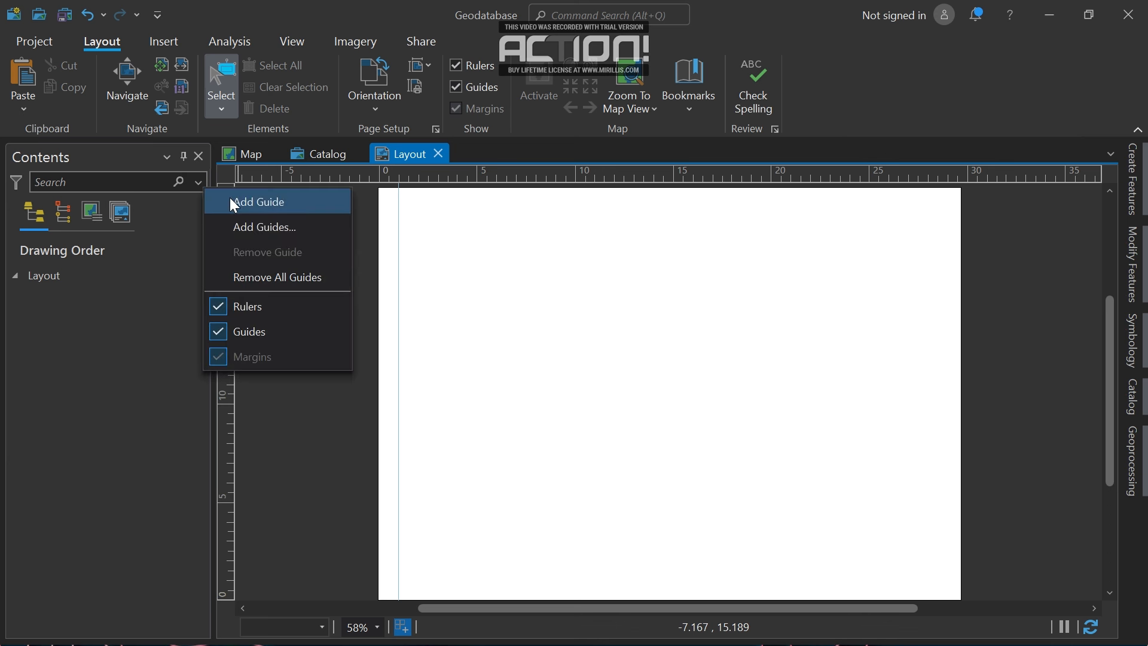
click(243, 201)
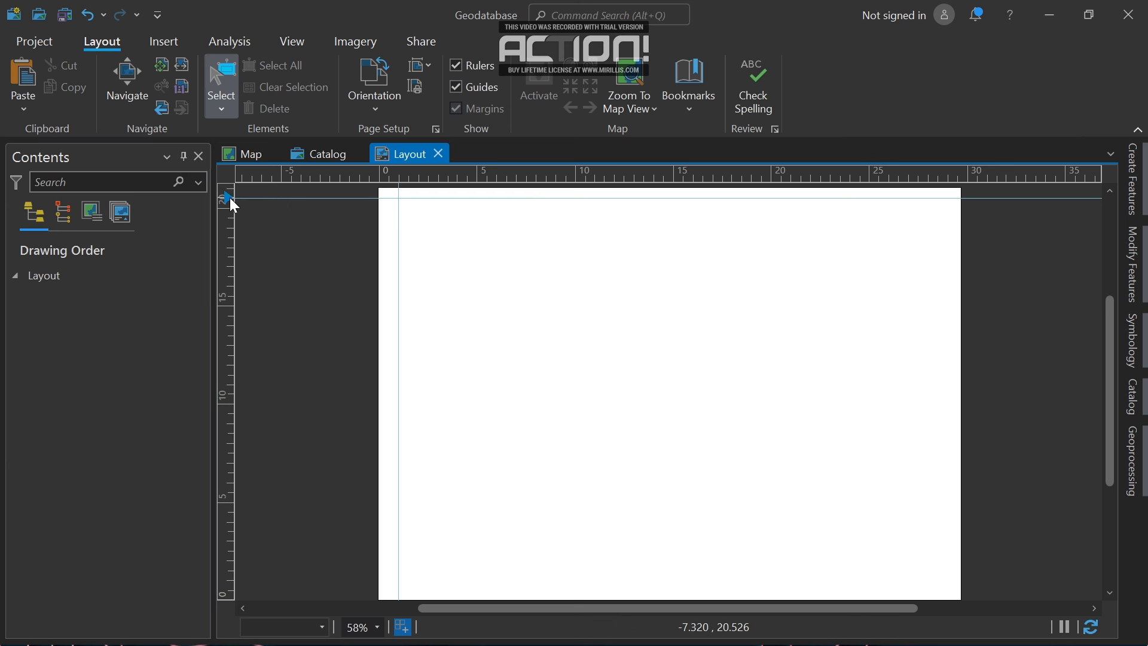
drag(230, 199, 227, 198)
mouse_move(392, 174)
drag(393, 176, 387, 174)
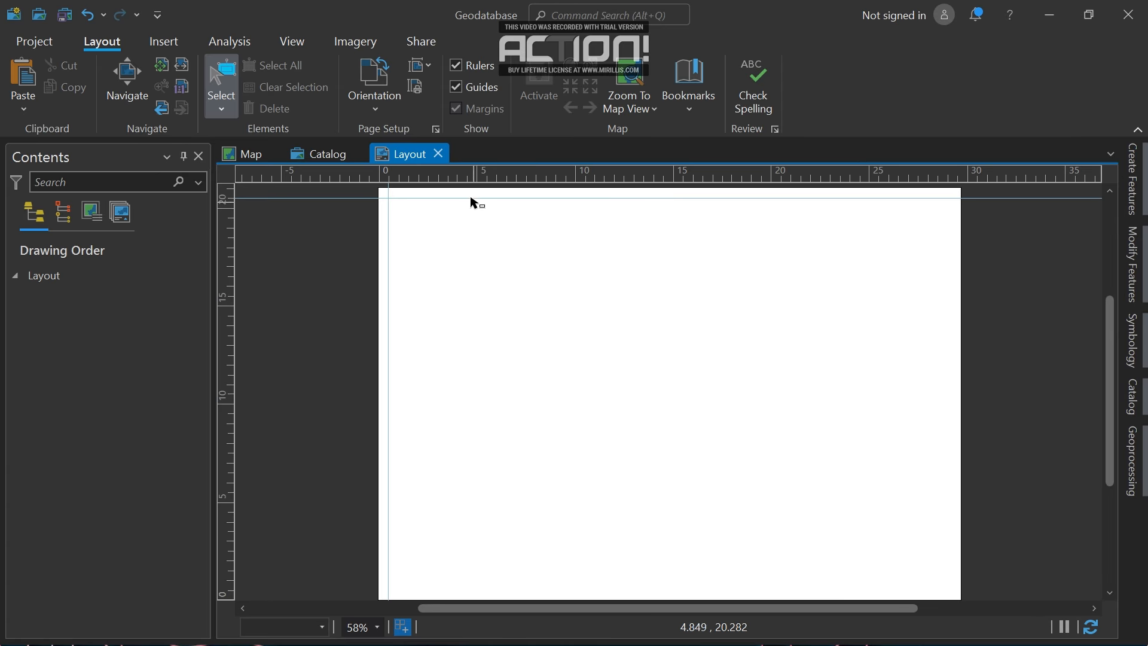
Remove the vertical guide and all remaining guides from the layout.
right_click(389, 178)
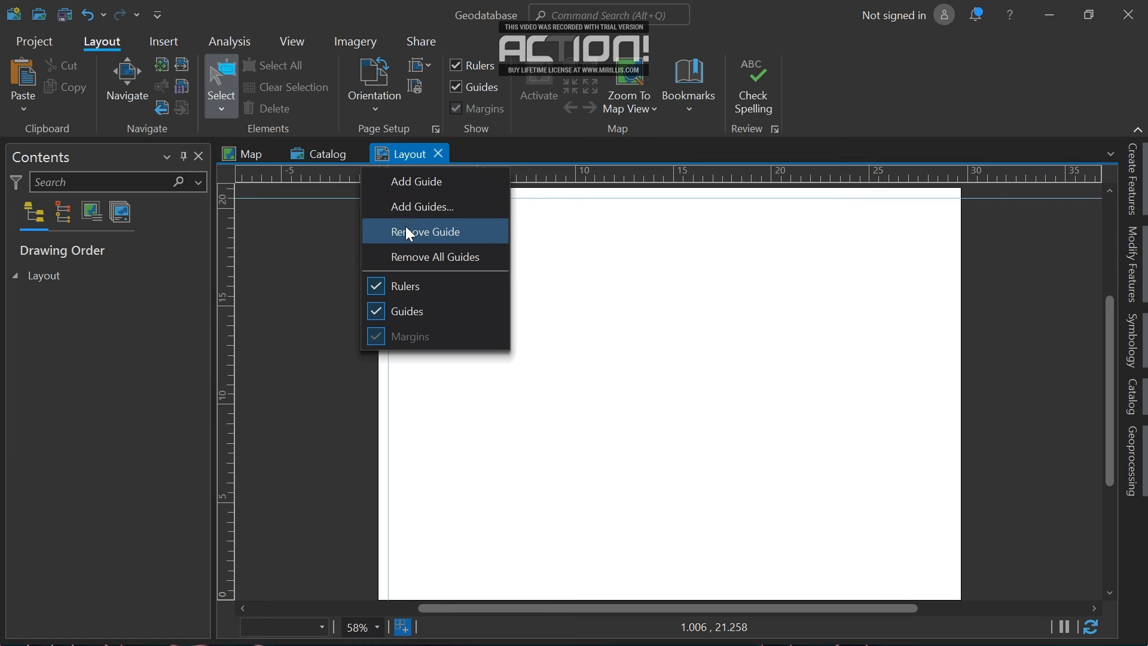
click(536, 171)
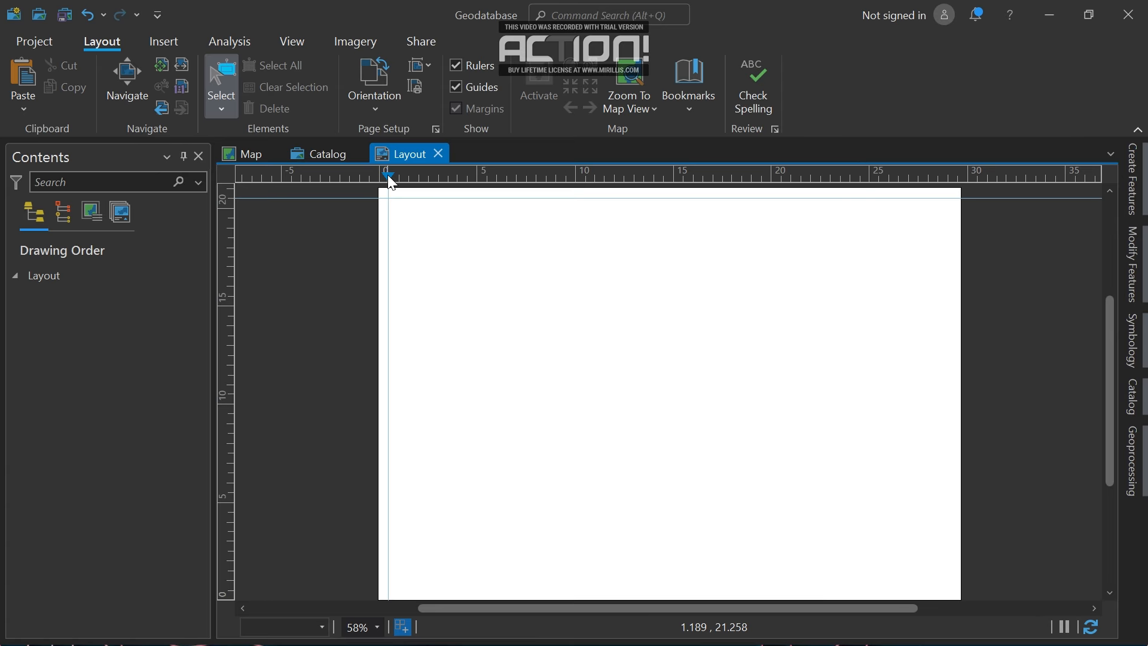
right_click(387, 175)
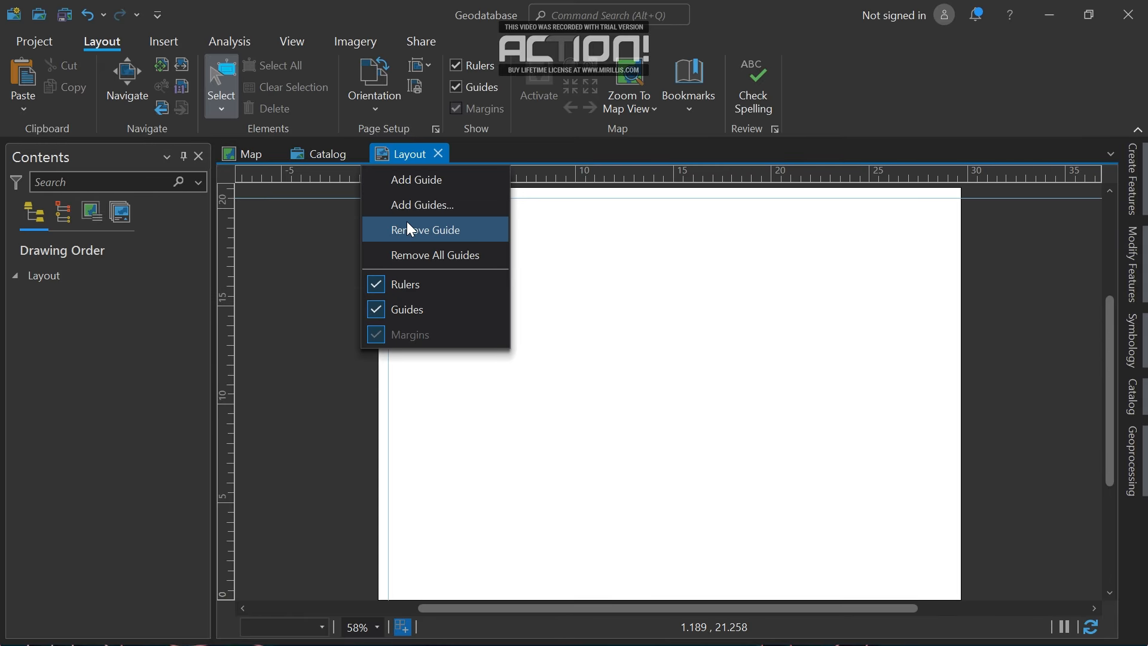
click(409, 227)
right_click(396, 177)
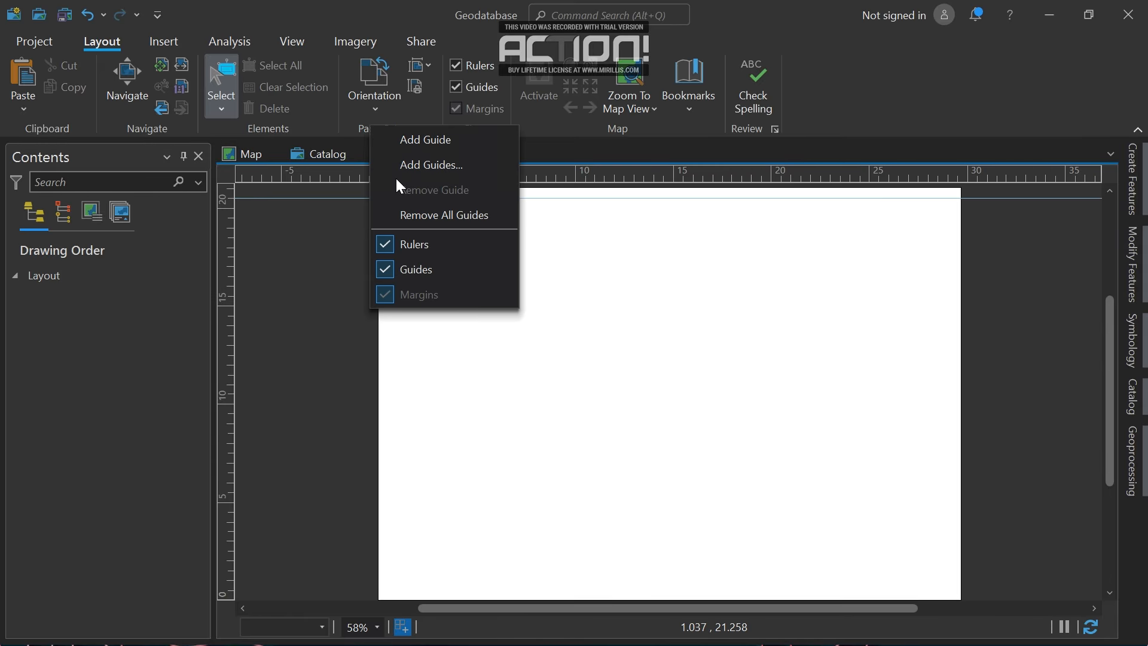
click(410, 207)
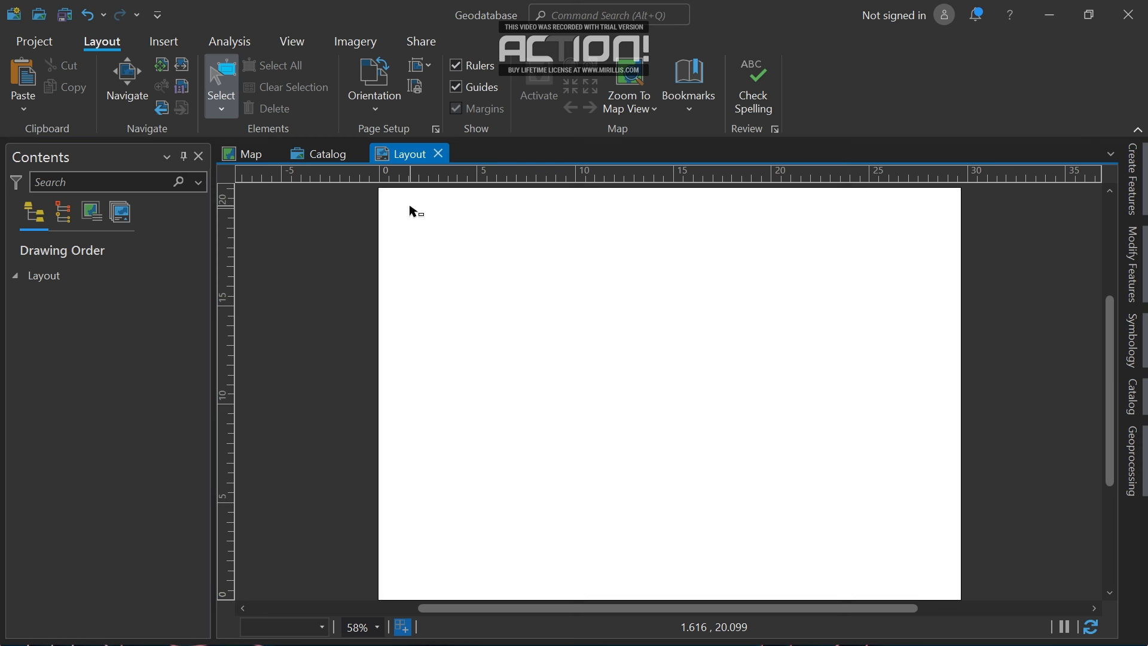
Add guides in both orientations, placed as an offset from the page edges with a 1 cm margin.
right_click(443, 175)
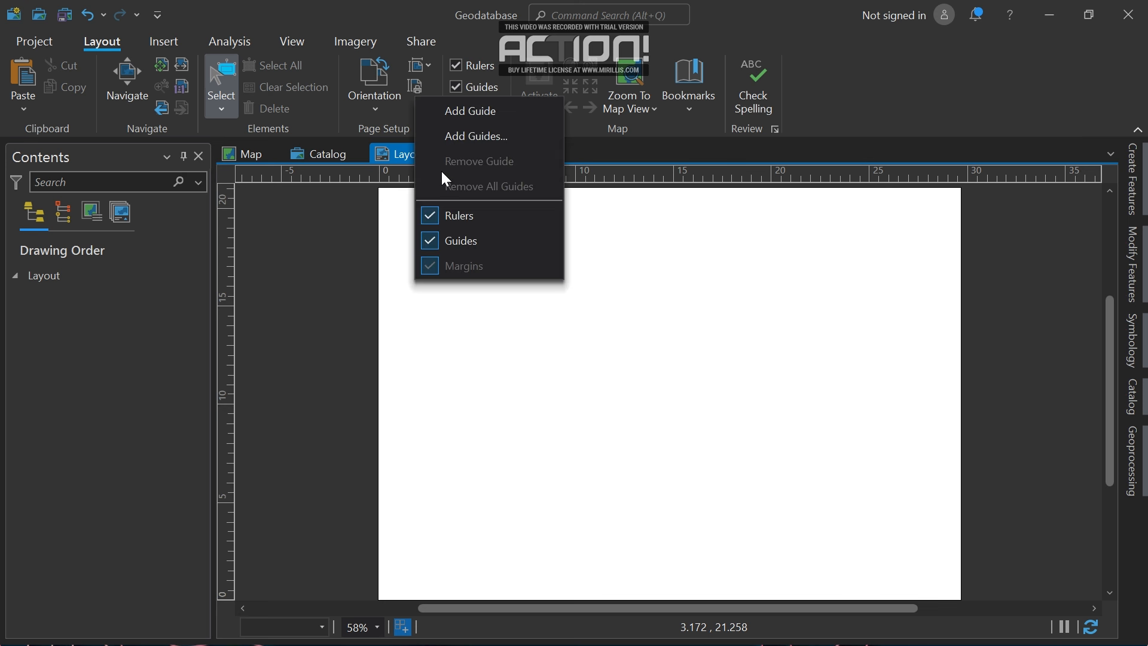
click(493, 137)
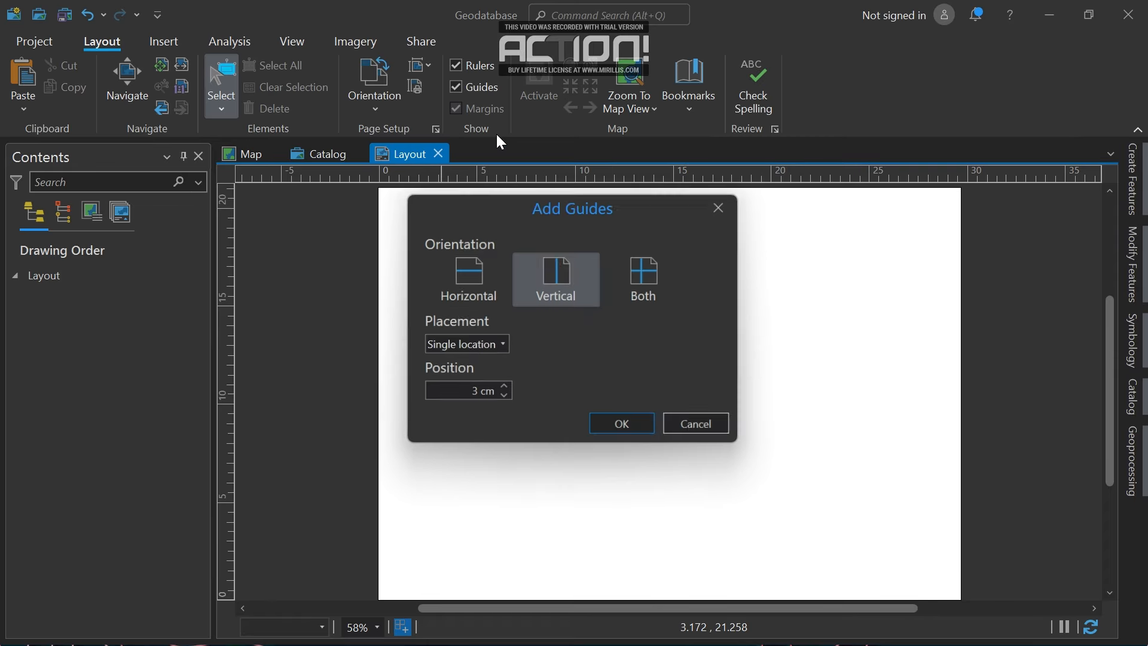
click(630, 289)
click(504, 345)
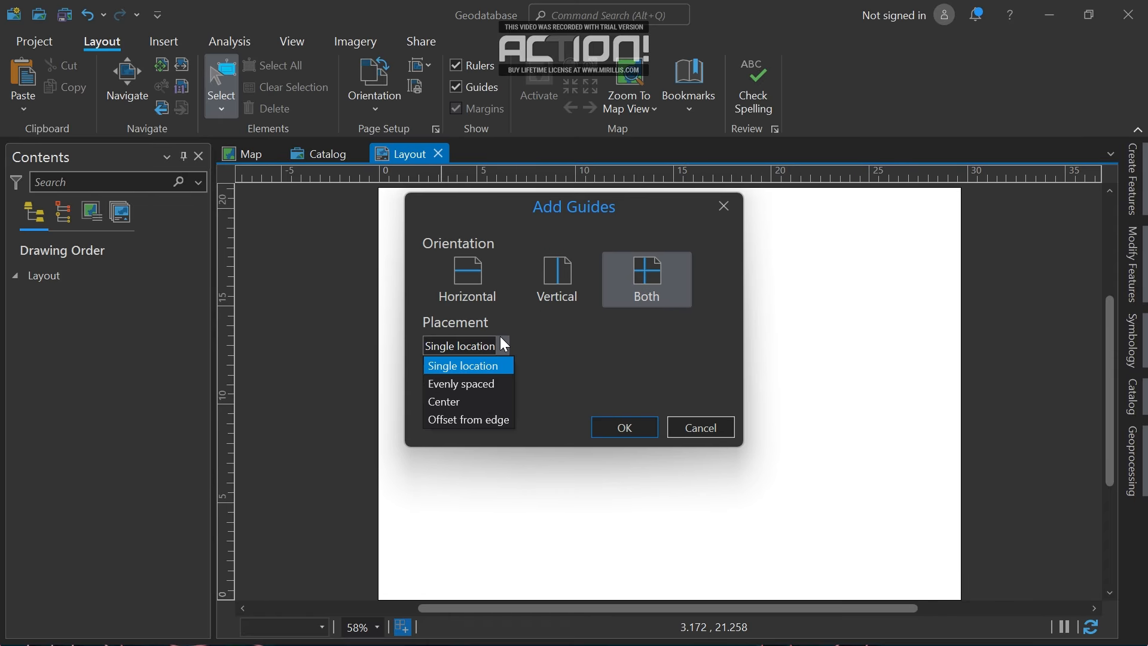
click(477, 420)
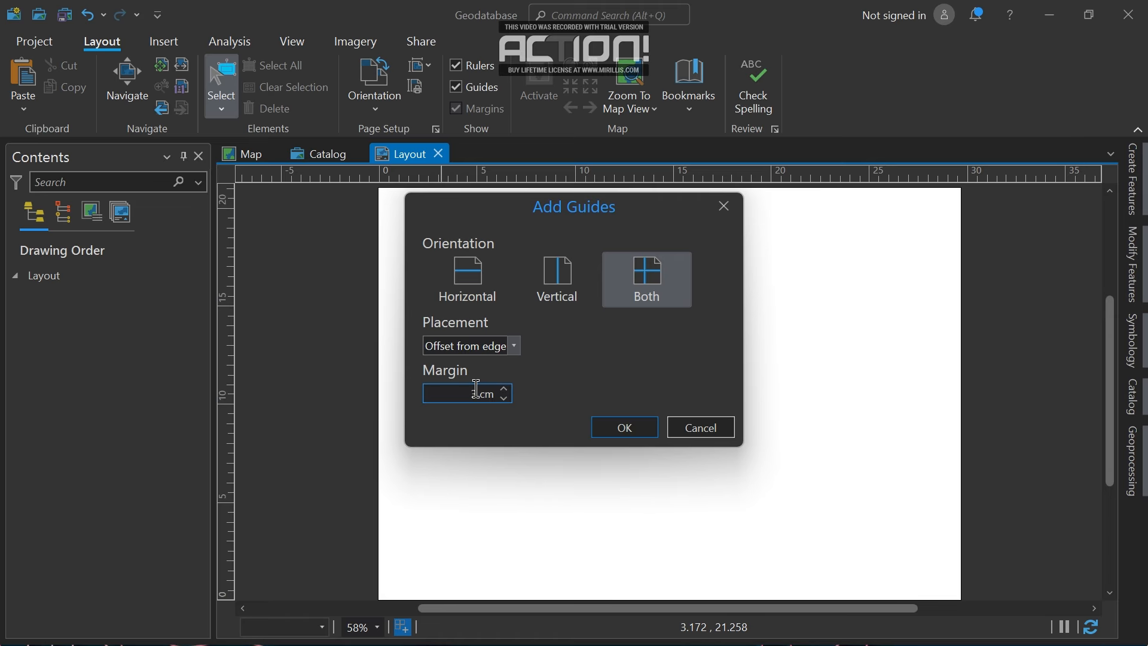
text(1)
click(634, 430)
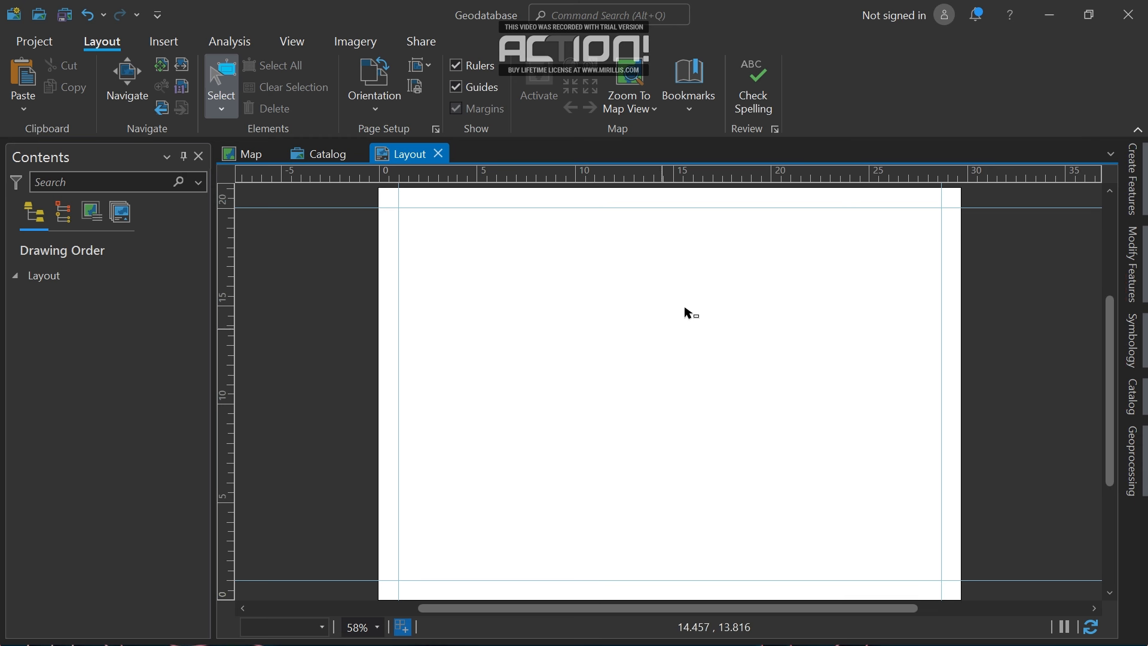
Add a single vertical guide at about 21 cm to separate the map area from the page's right-hand strip.
right_click(789, 180)
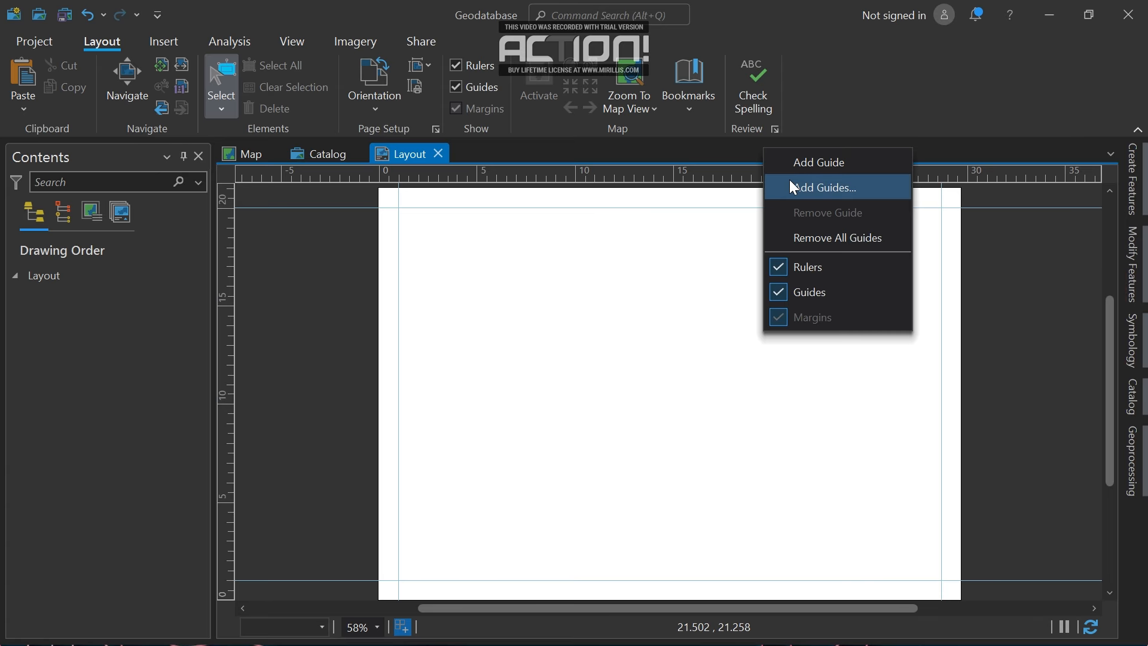
click(843, 157)
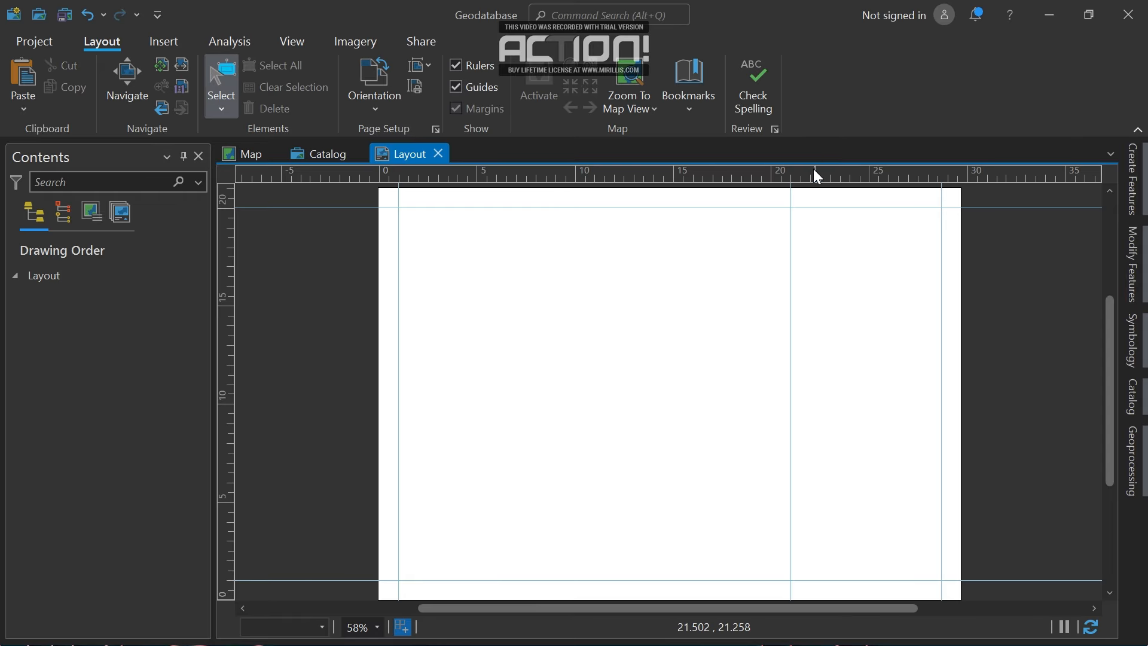
drag(790, 178, 789, 179)
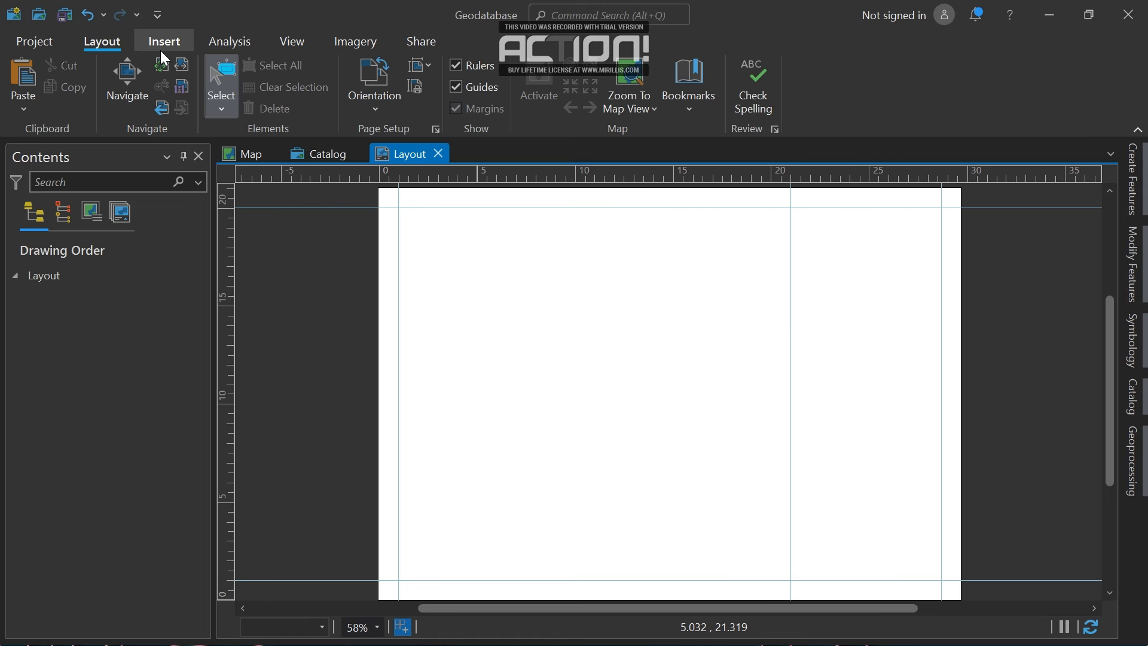
click(161, 51)
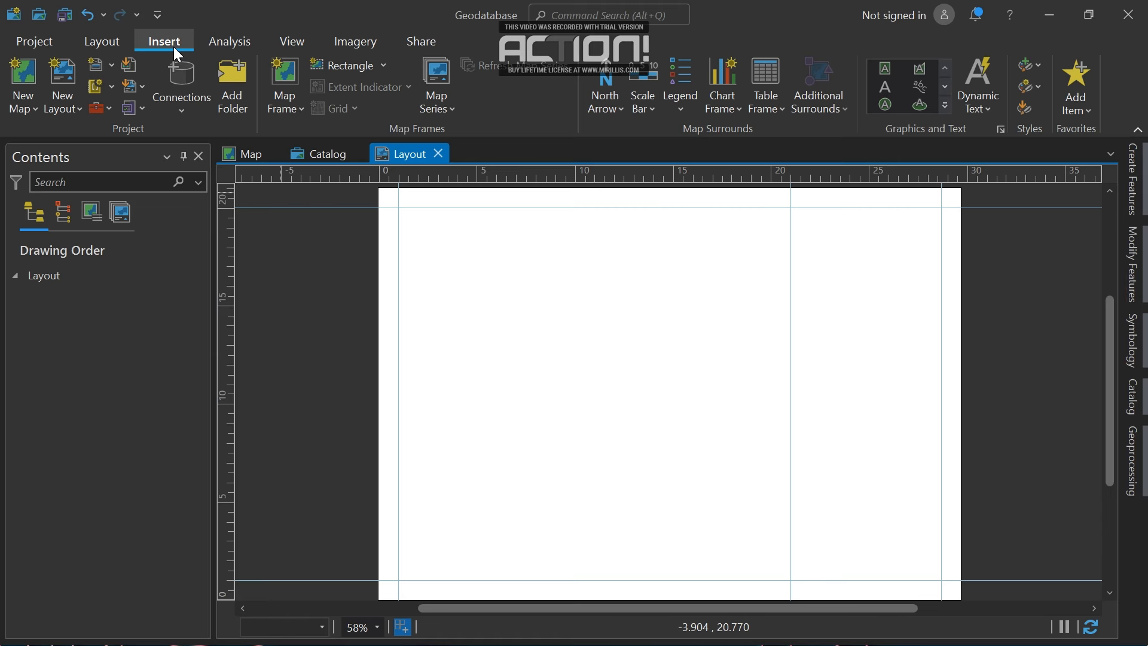
click(296, 111)
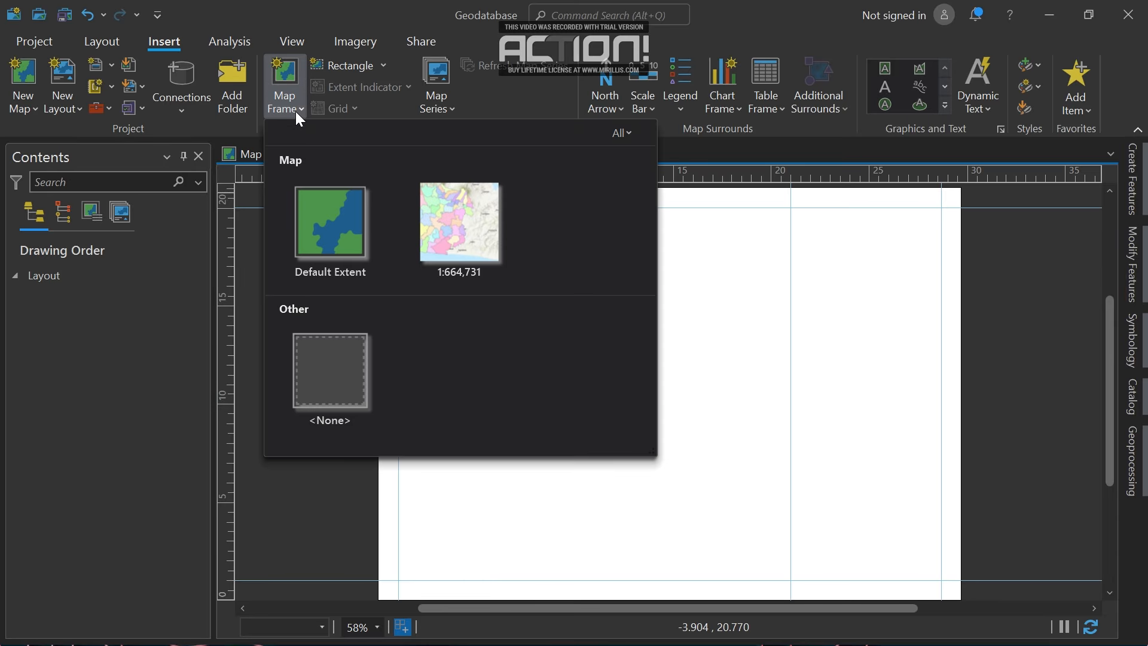
click(456, 242)
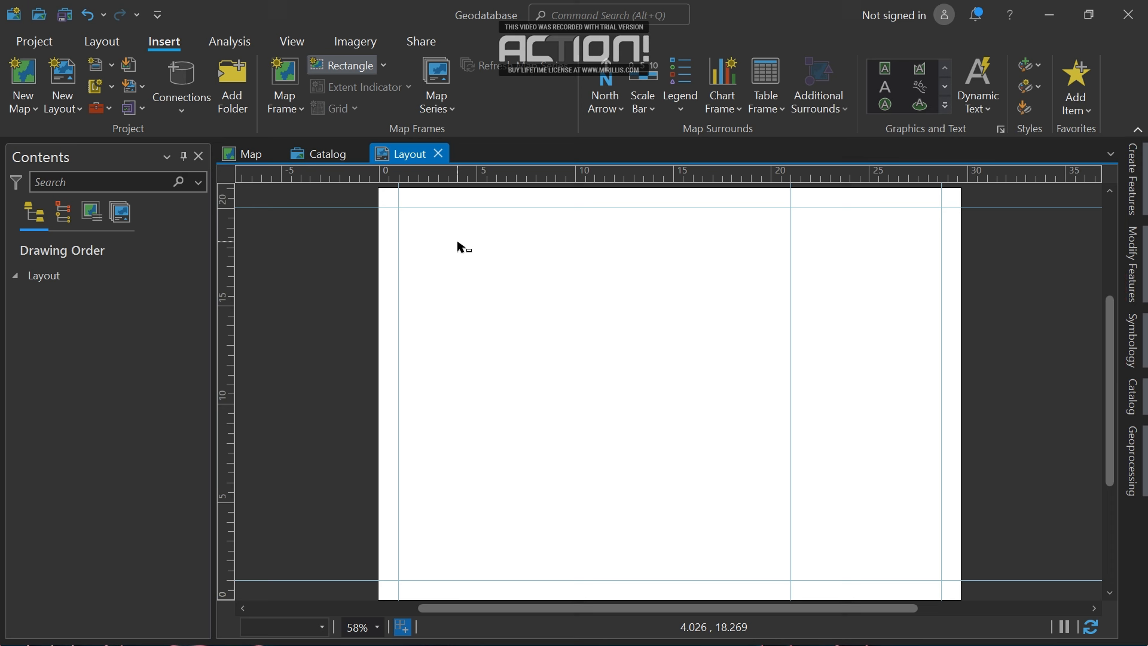
click(400, 210)
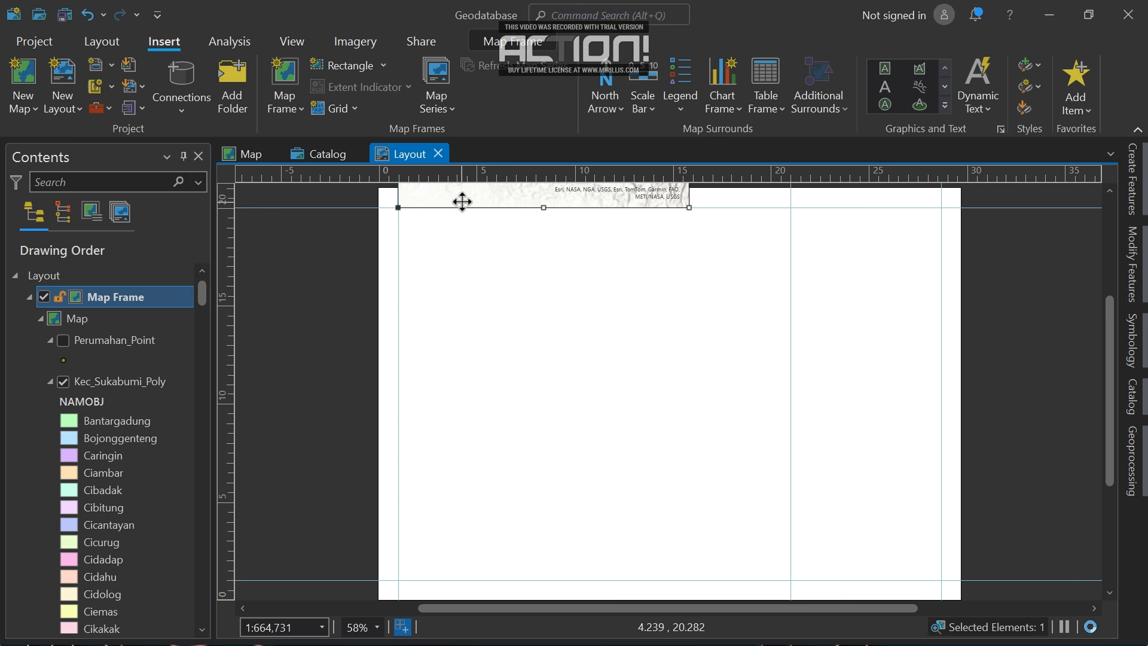
drag(468, 200, 513, 419)
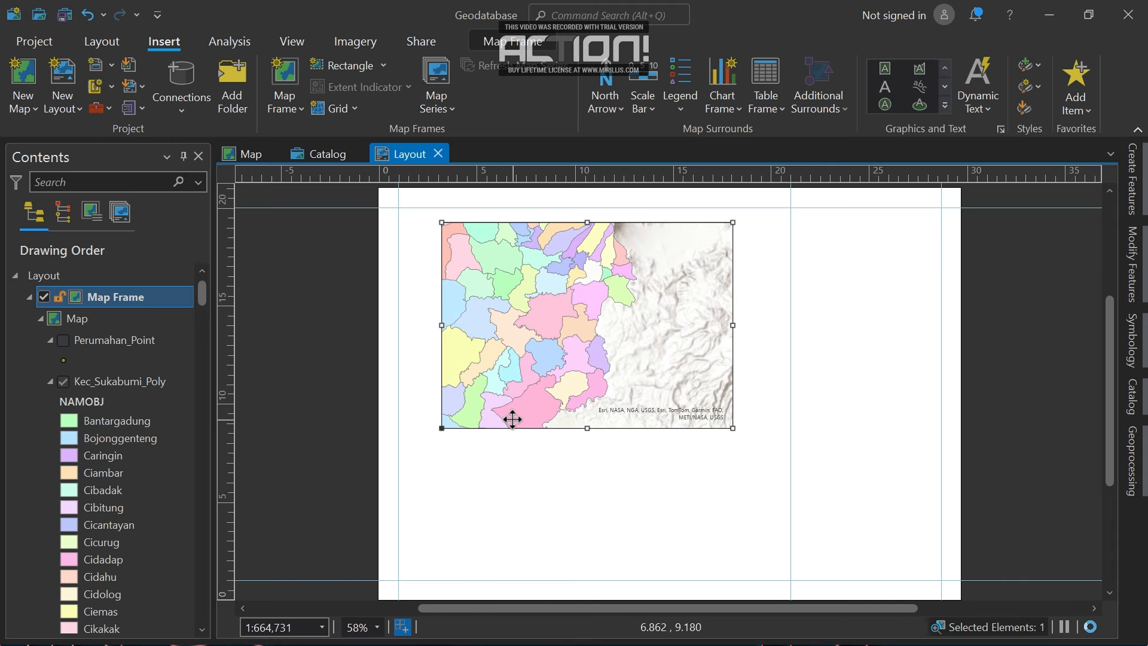
key(Delete)
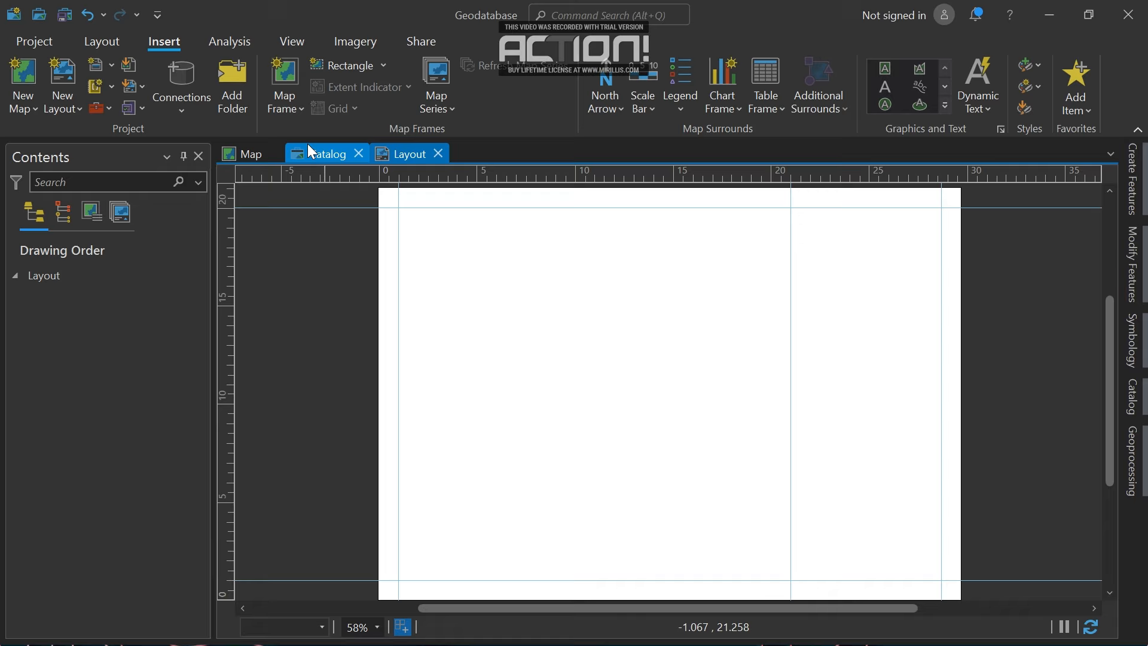
Insert a rectangular map frame with the 1:664,731 map extent, filling the area between the 1 cm margin guides and the 21 cm vertical guide.
click(284, 108)
click(443, 226)
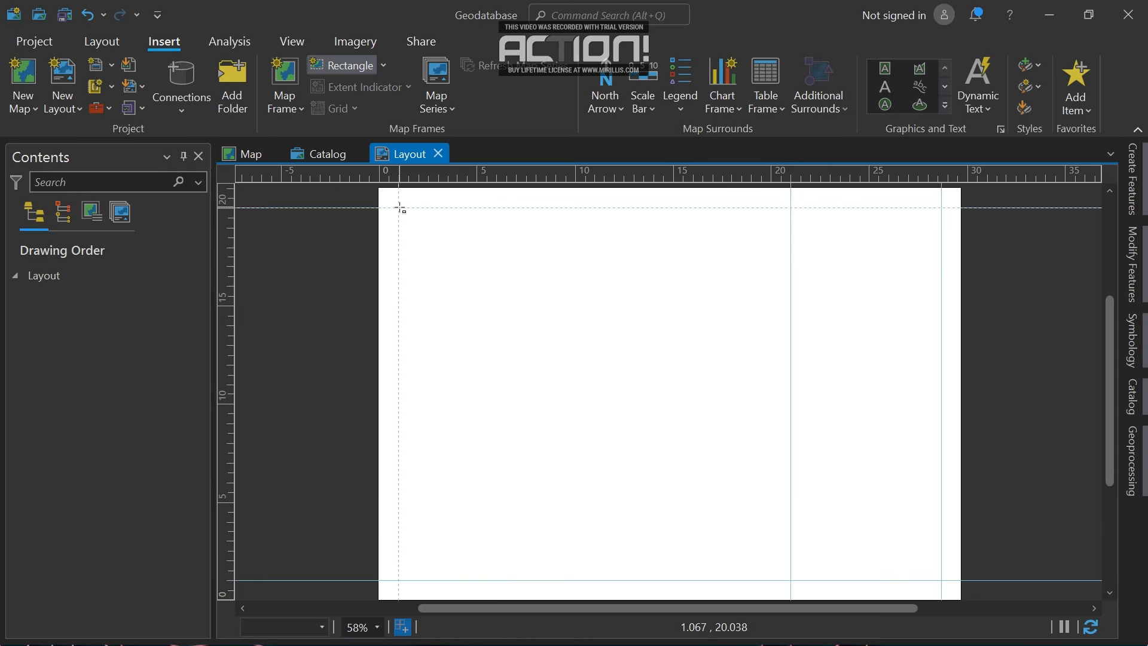
drag(399, 207, 790, 580)
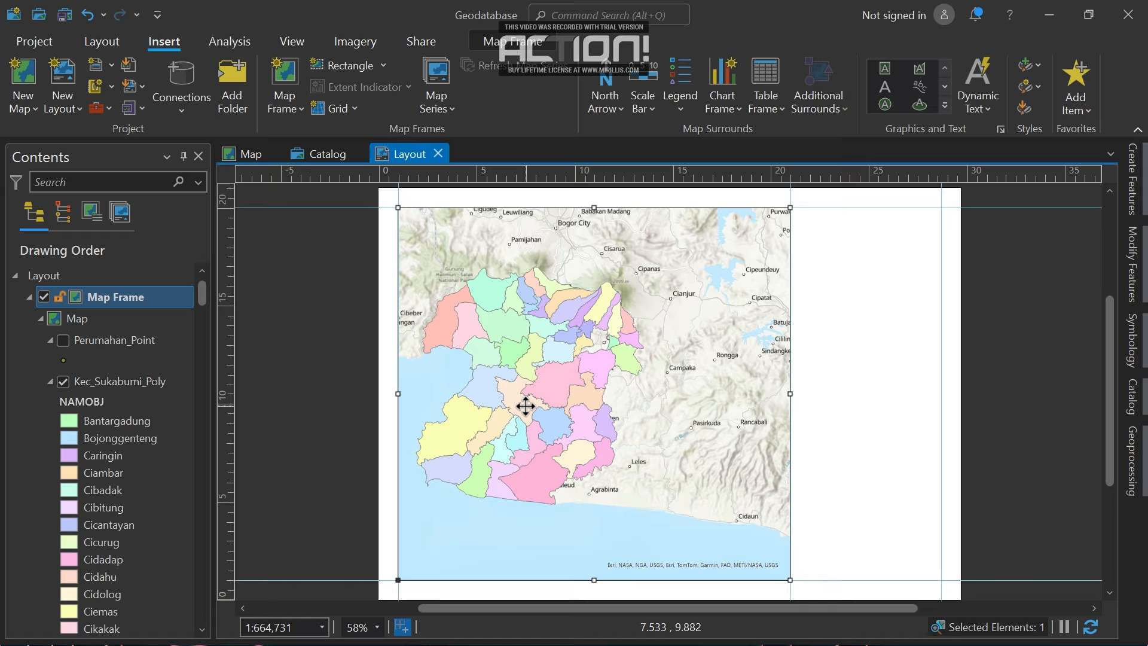
Activate the map frame and pan its map so the coloured Sukabumi districts sit closer to the frame's centre.
right_click(519, 333)
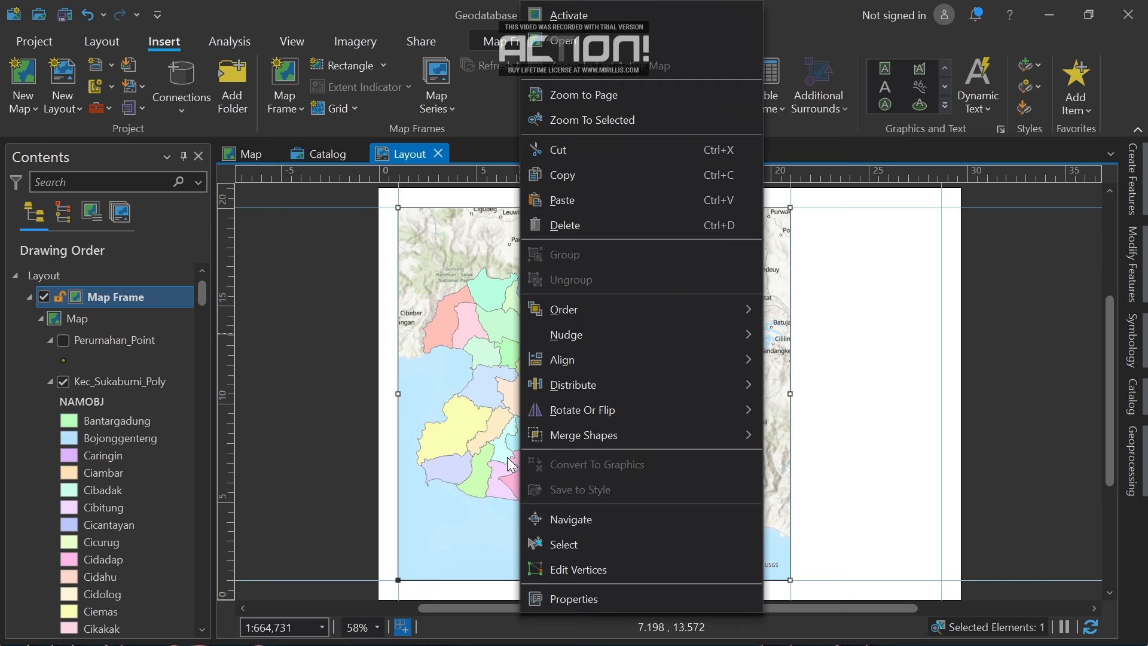
click(581, 13)
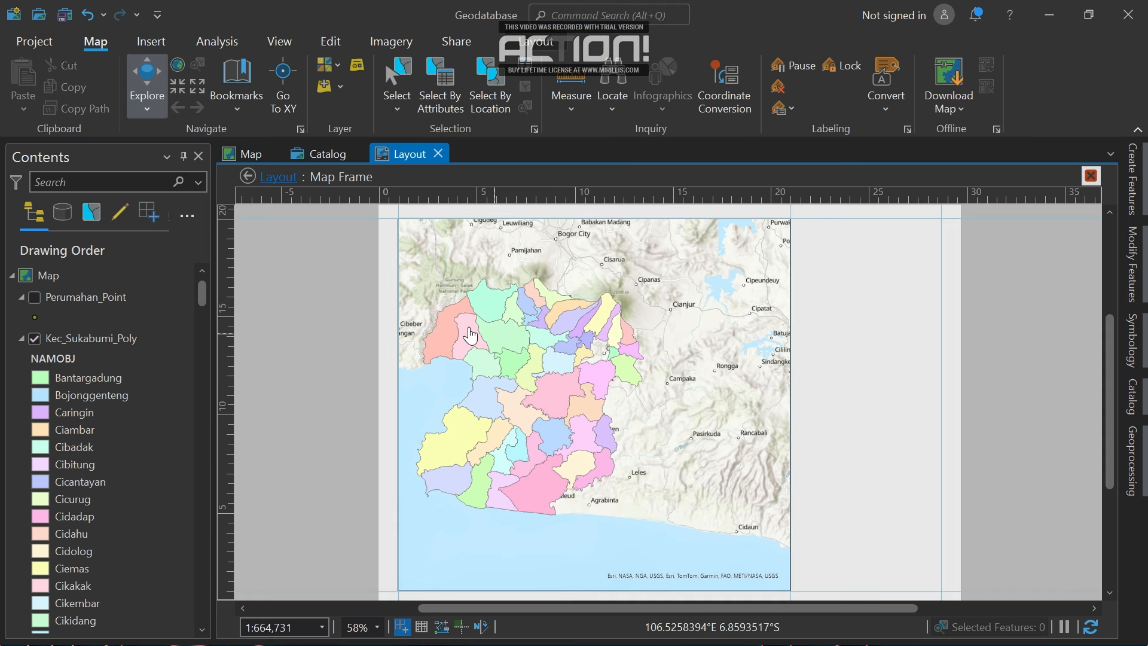
drag(479, 339, 541, 359)
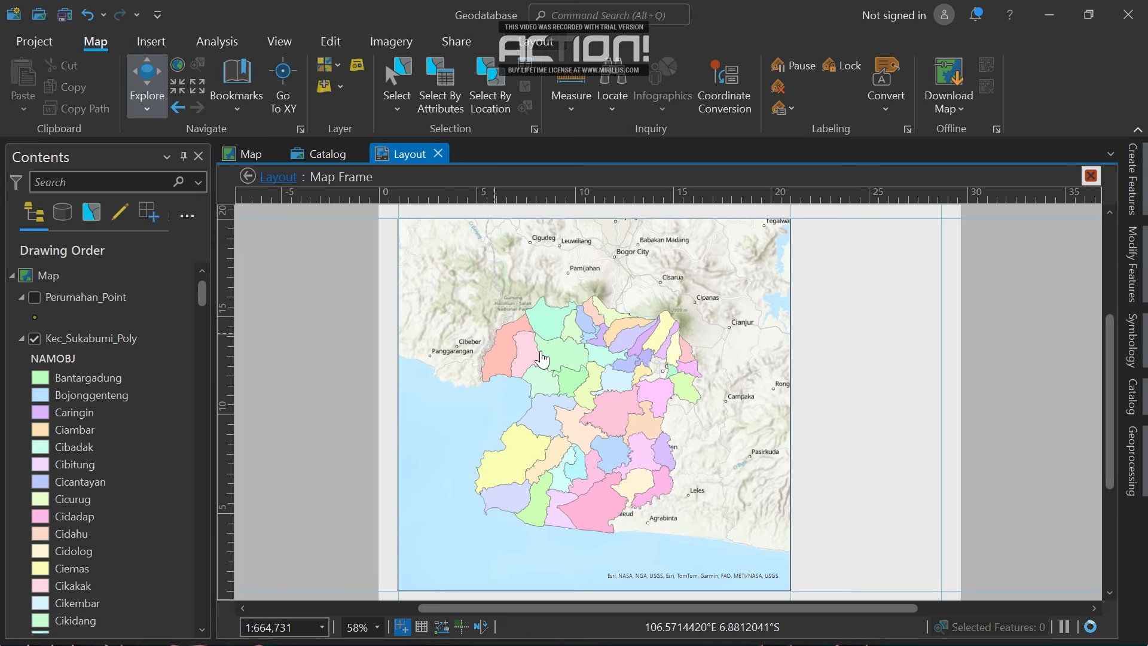
Close the map frame's activation and set its map scale to 1:650,000.
click(522, 46)
click(141, 98)
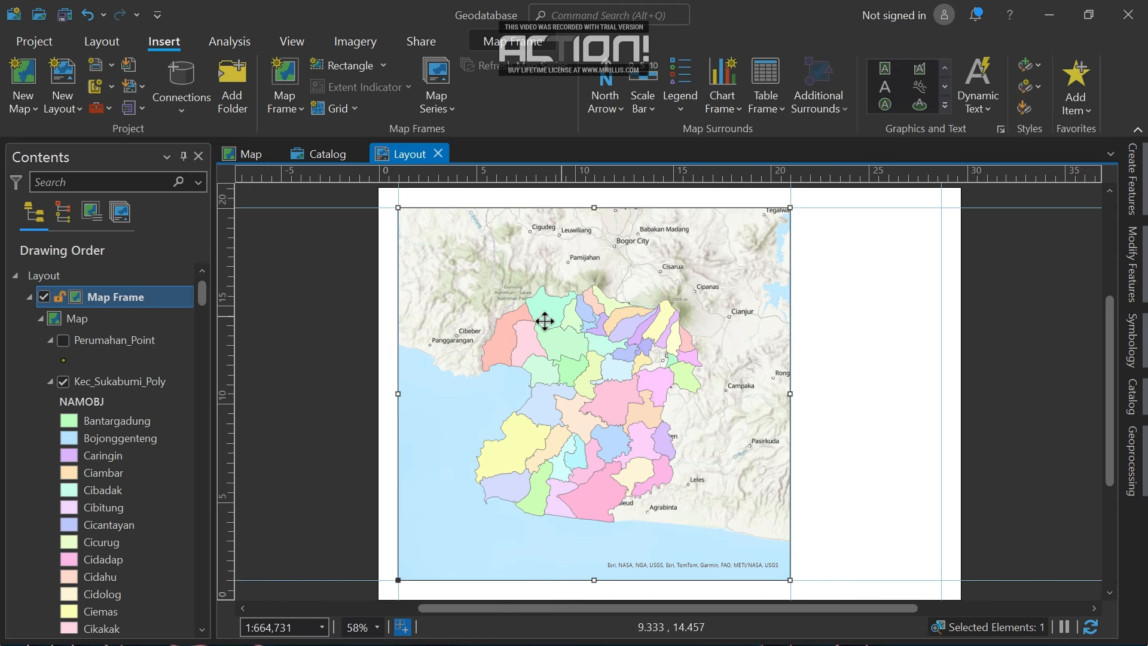
click(296, 625)
click(295, 626)
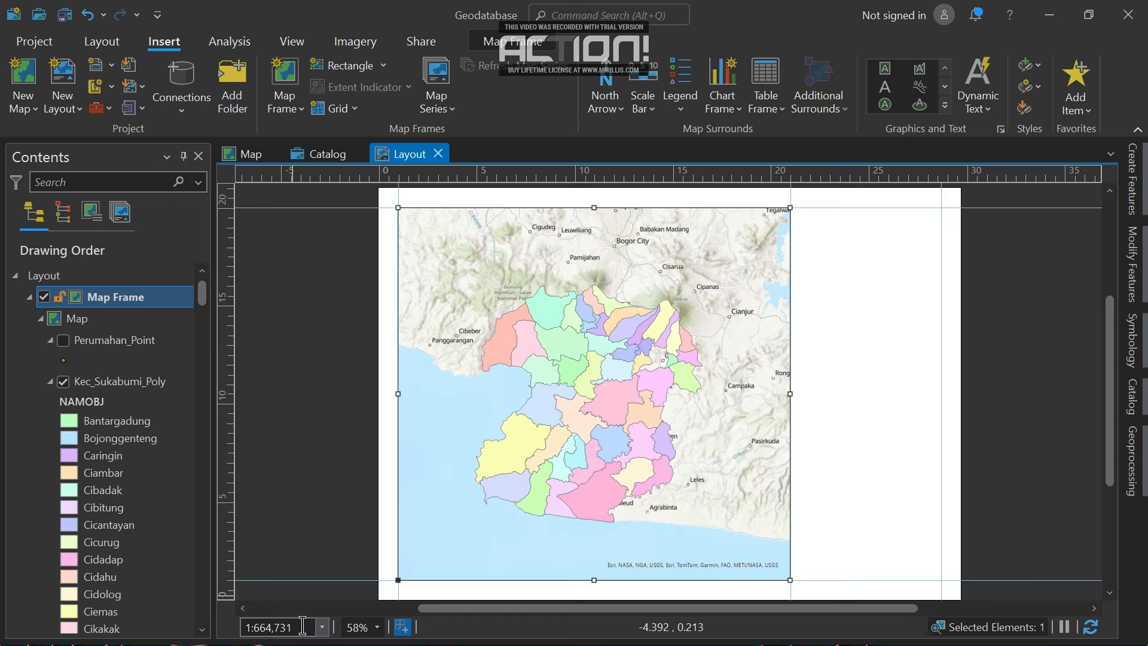
key(BackSpace)
key(BackSpace)
key(BackSpace)
key(BackSpace)
key(BackSpace)
key(BackSpace)
text(500)
text(000)
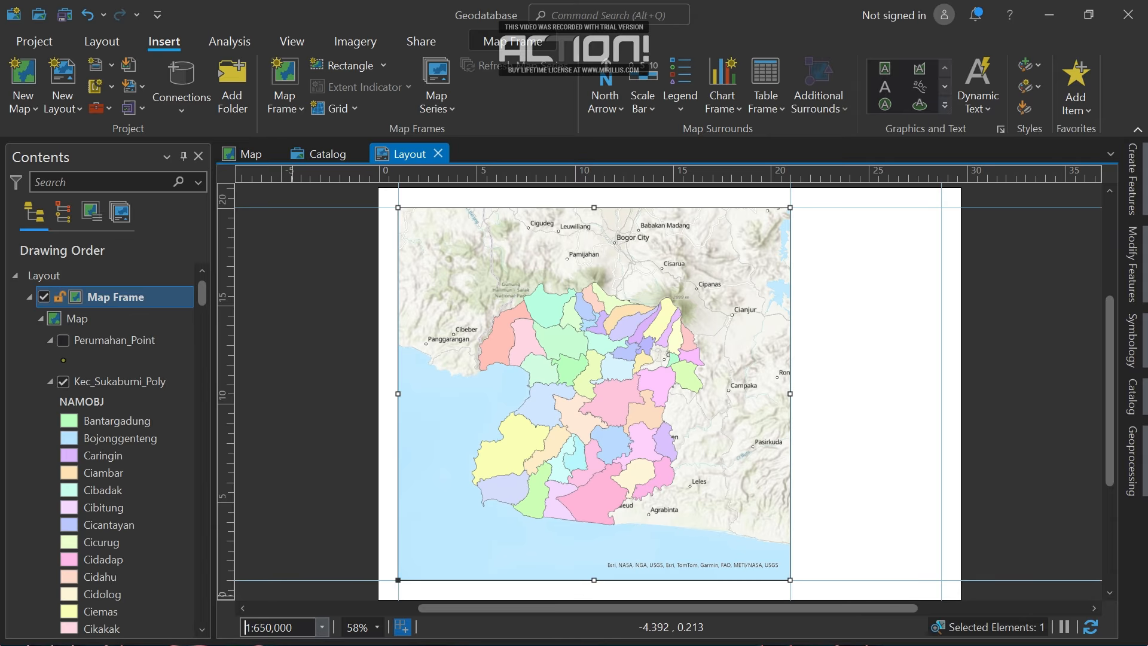
click(287, 530)
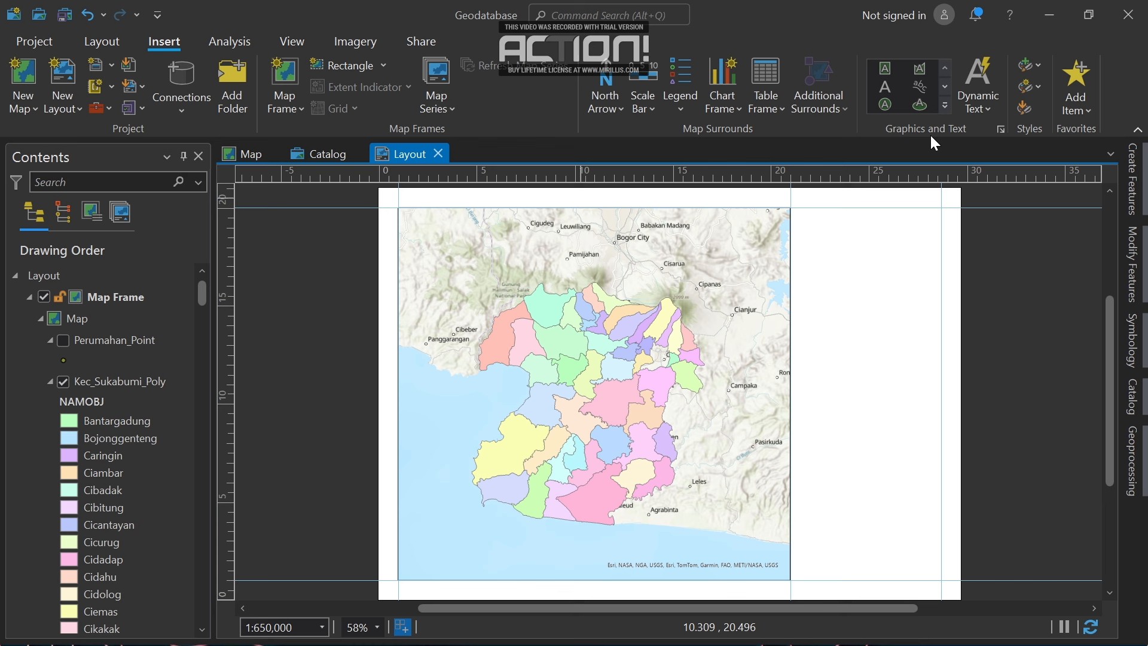
Draw a rectangle graphic around the map frame, spanning from the 1 cm margin guides to the 21 cm vertical guide.
click(945, 106)
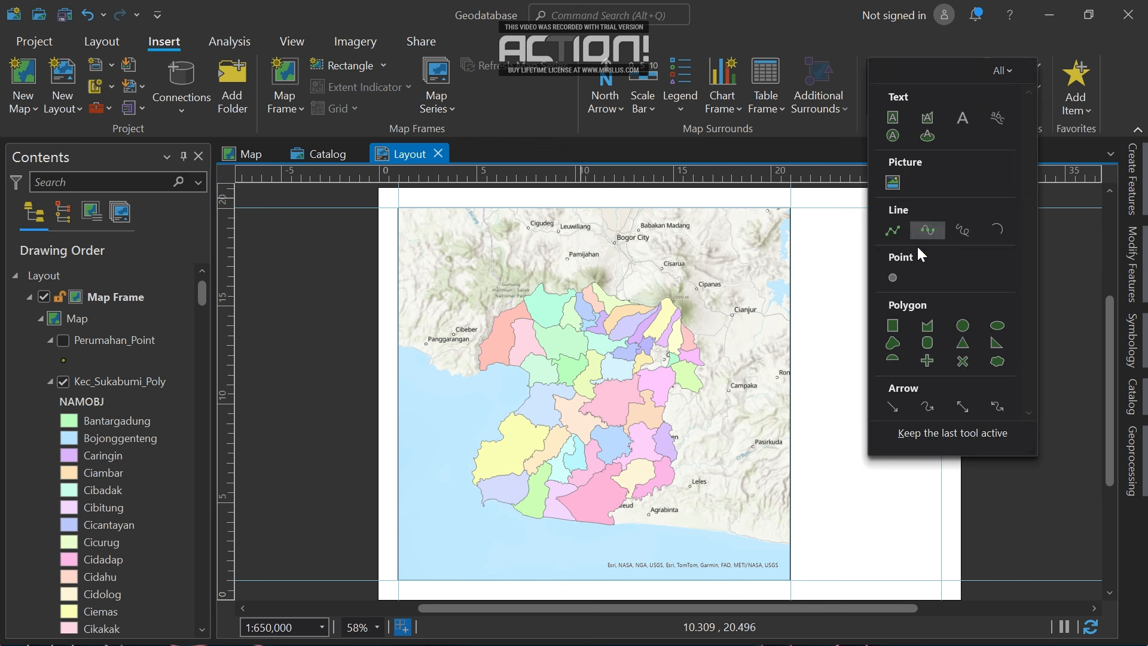
click(1048, 235)
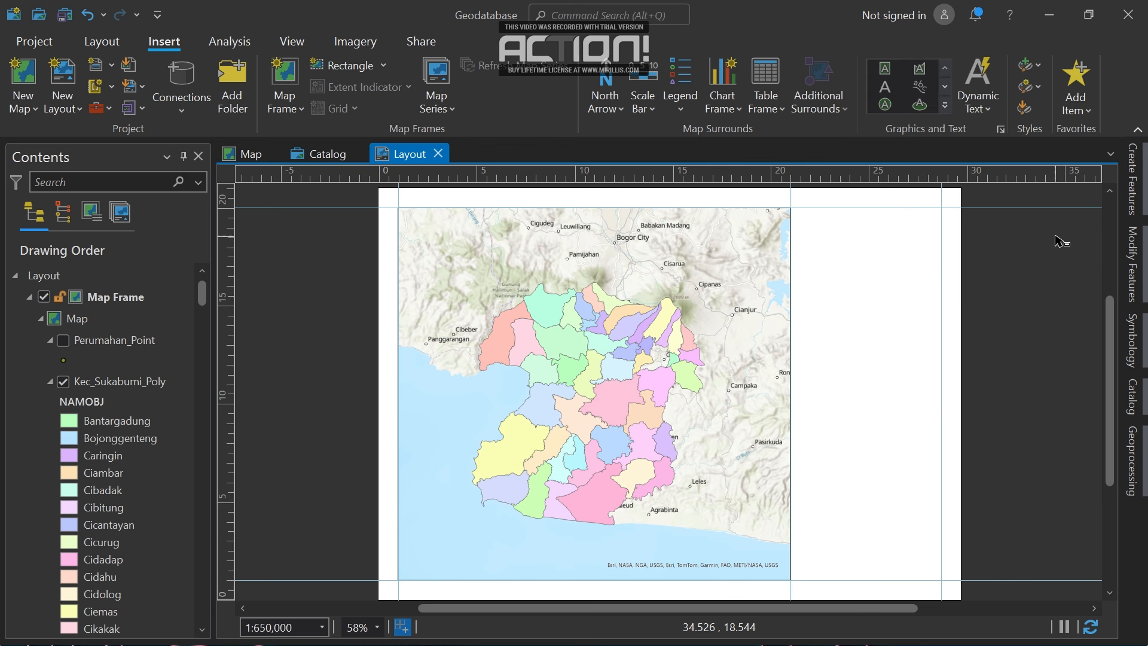
click(946, 103)
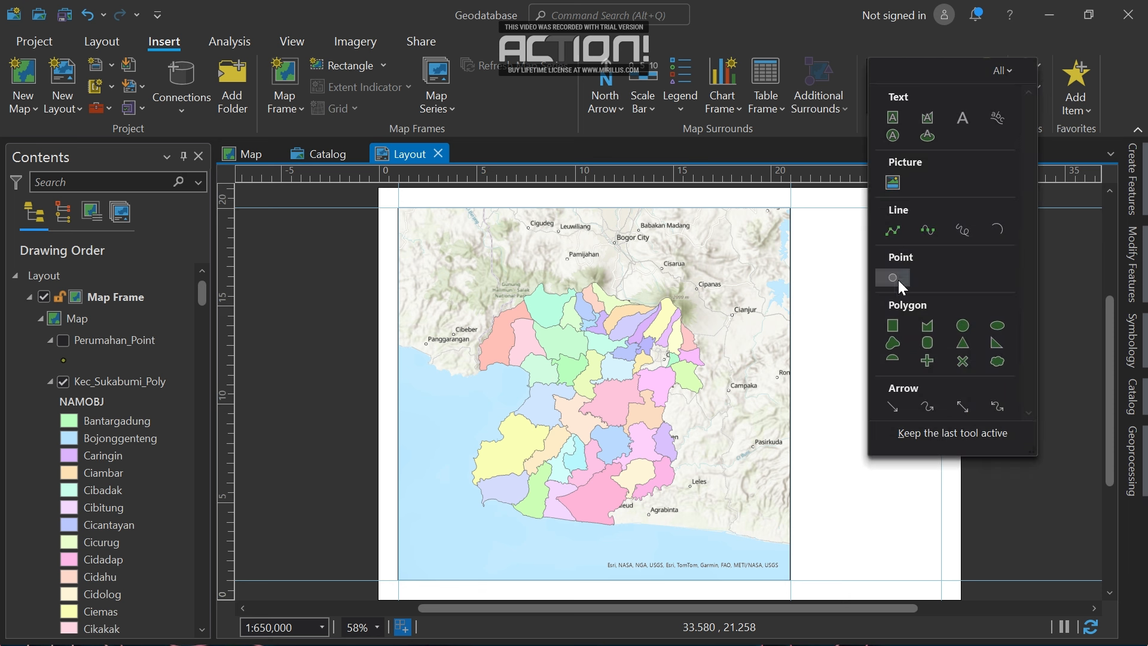
click(890, 325)
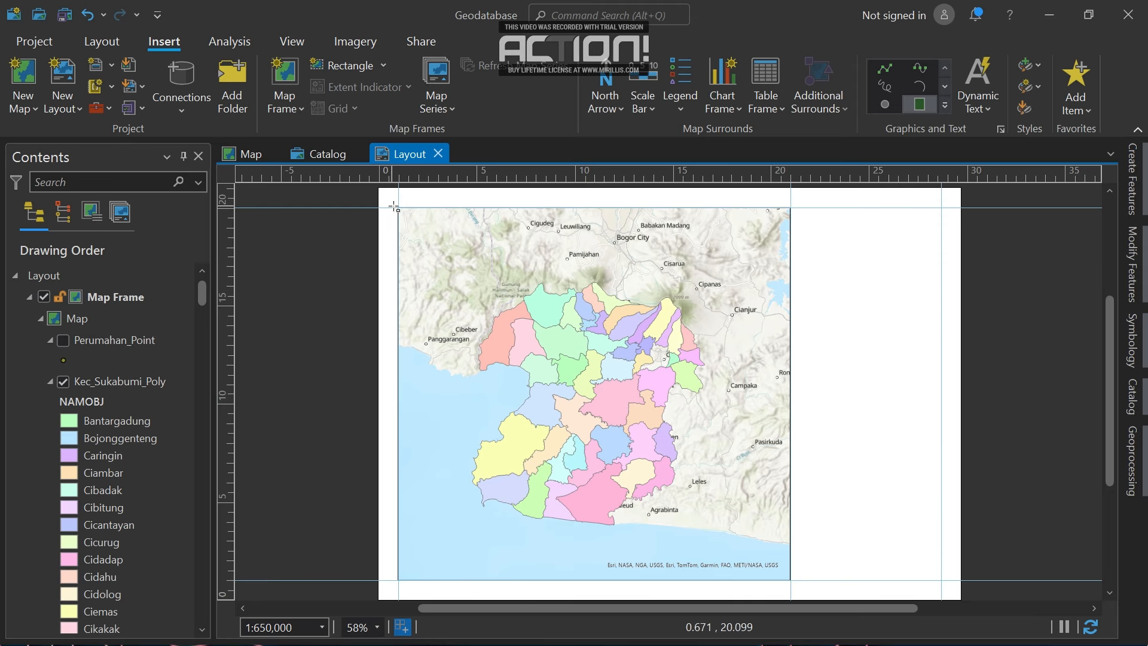
drag(401, 210, 789, 580)
click(967, 466)
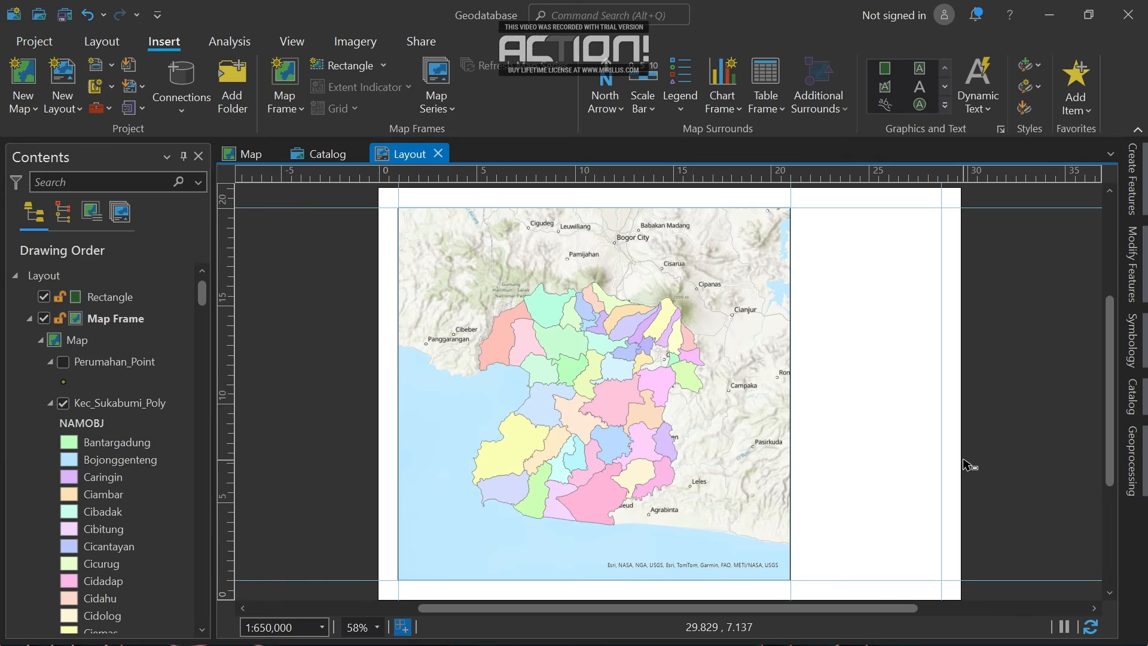
click(790, 398)
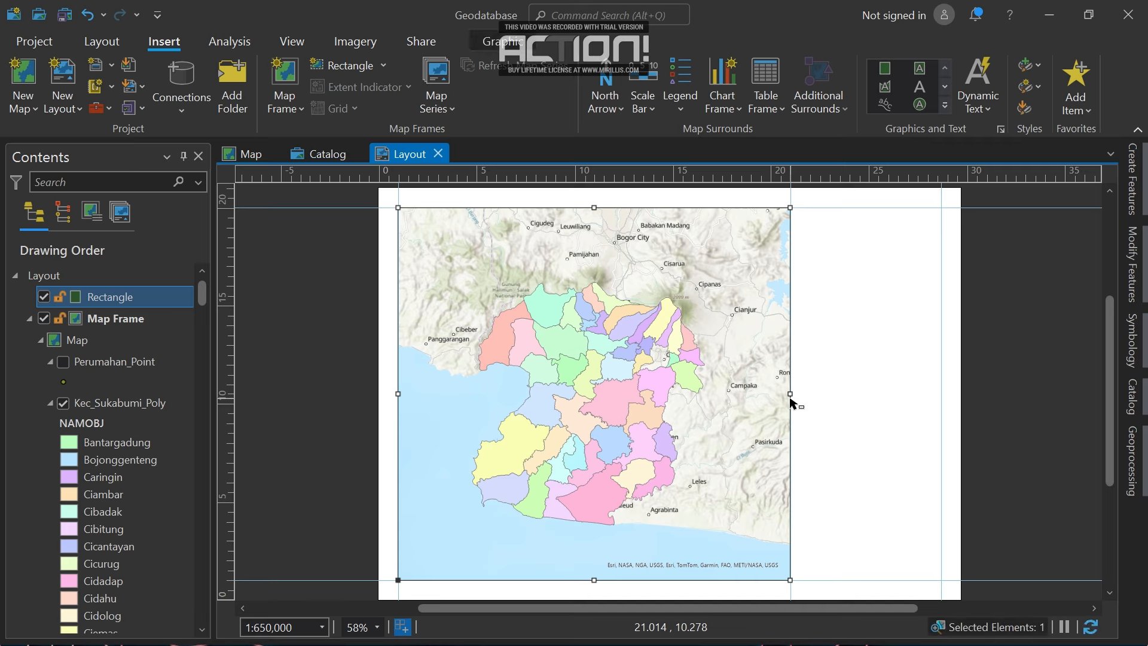
right_click(791, 398)
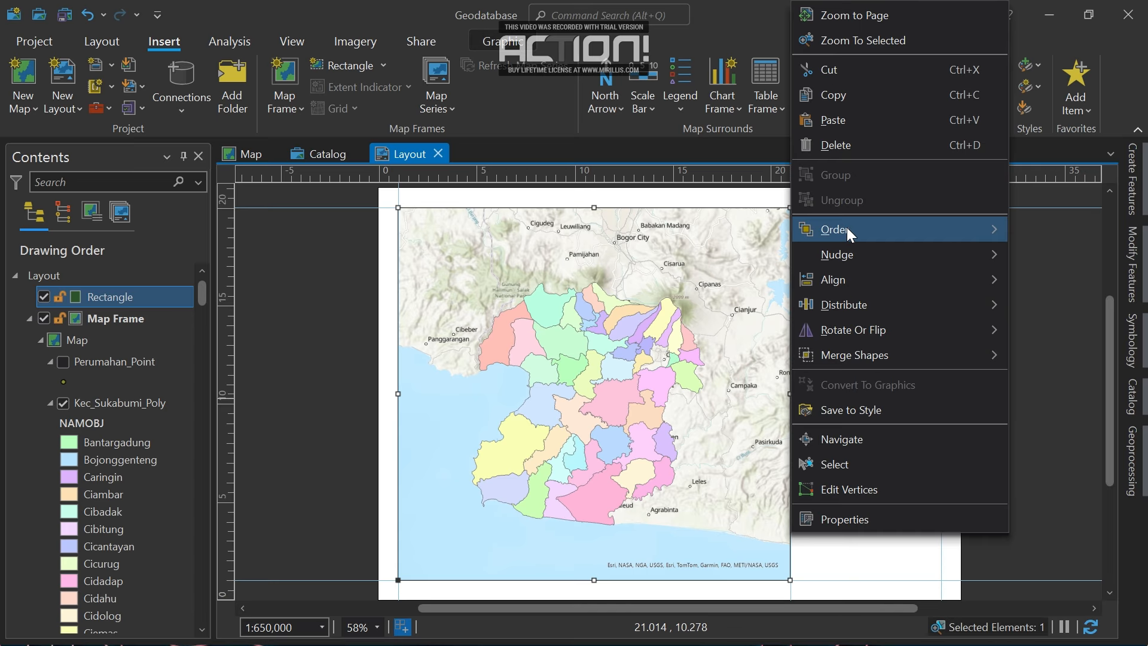
mouse_move(906, 238)
click(1038, 359)
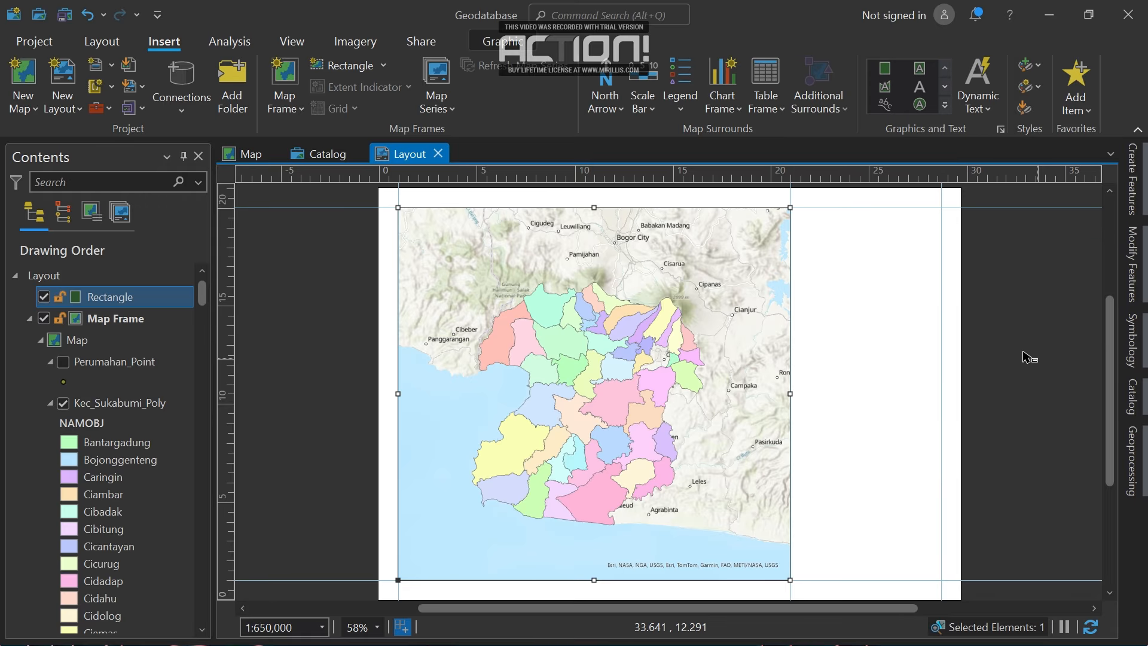
click(957, 338)
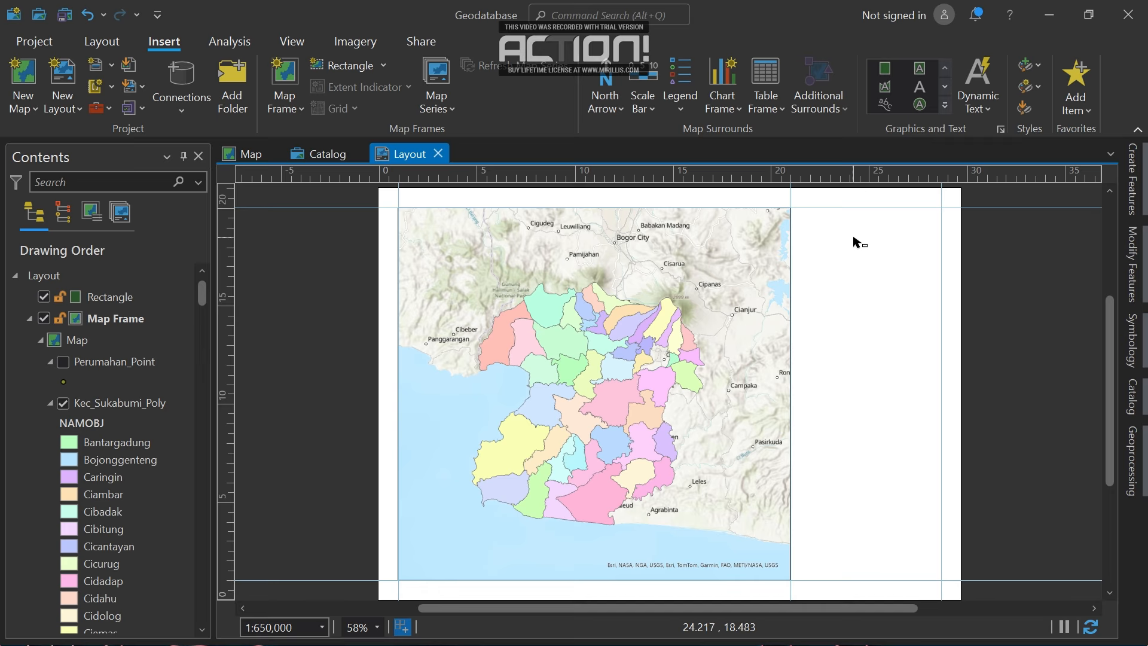
Add a vertical guide at about 21.5 cm, just beside the 21 cm guide, to leave a narrow gap beside the map.
click(944, 105)
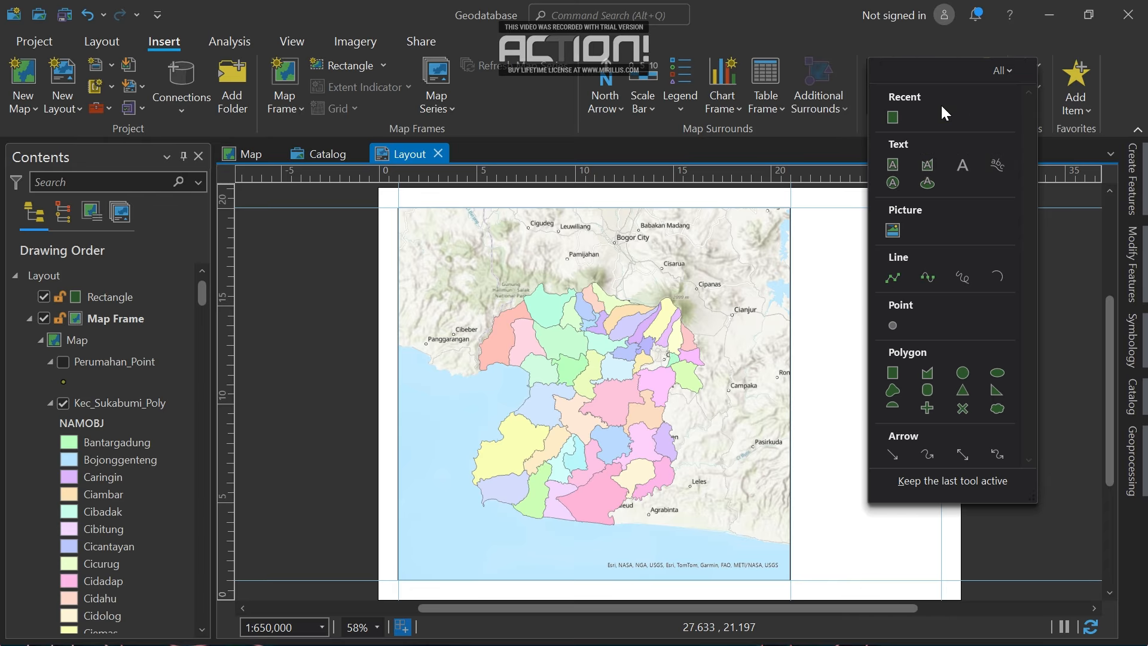
click(896, 163)
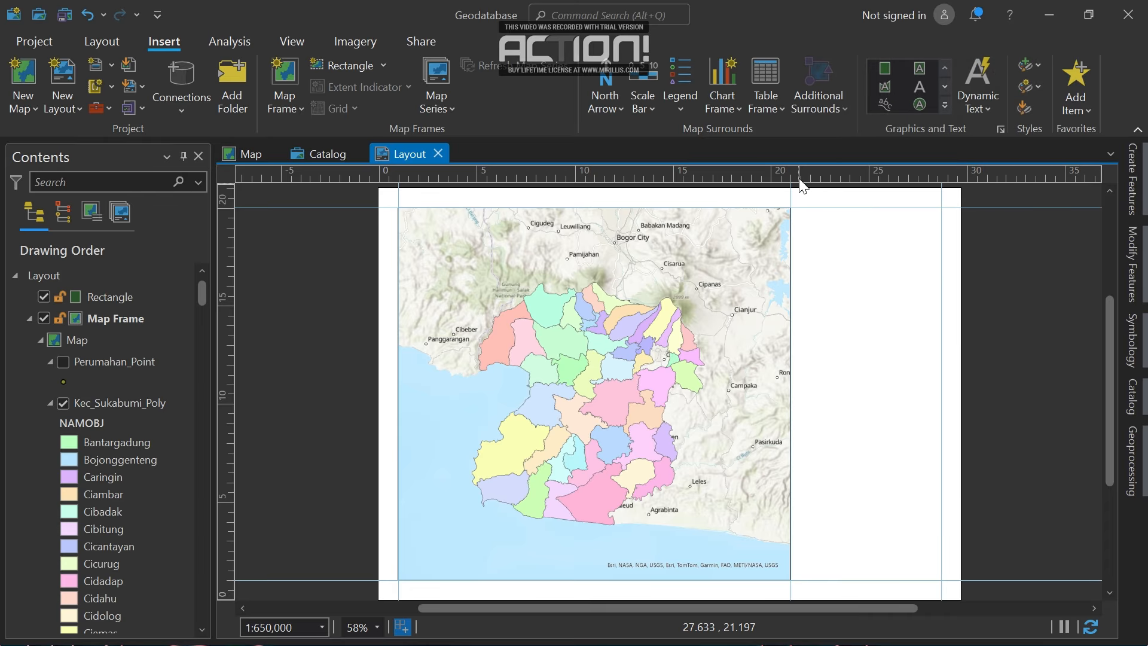
right_click(800, 177)
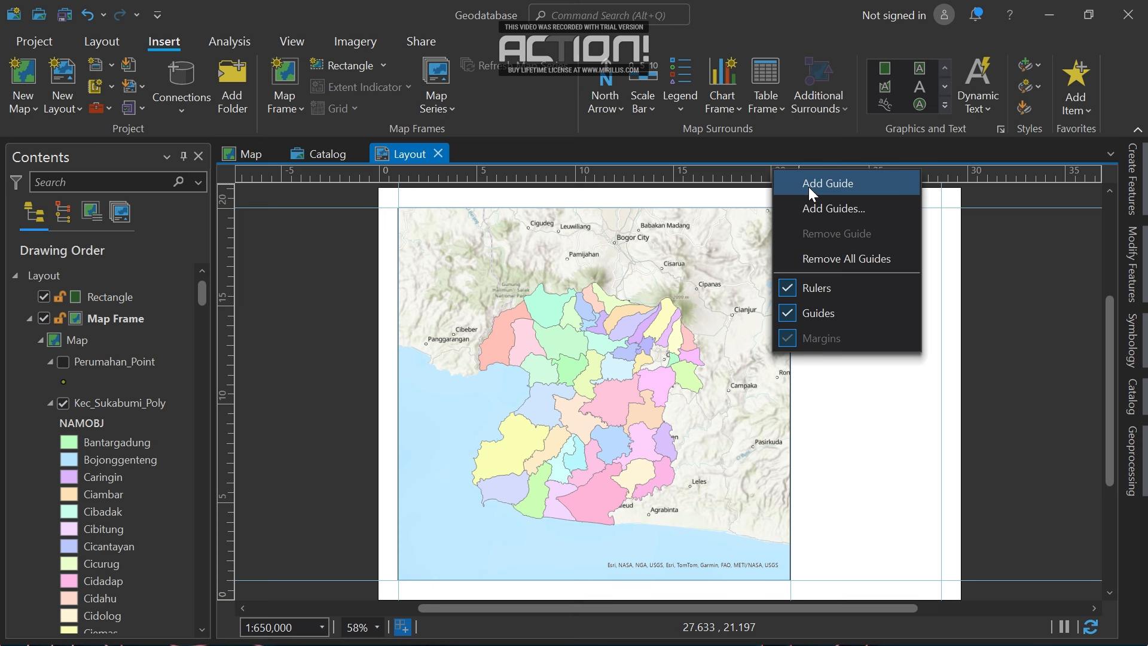
click(808, 184)
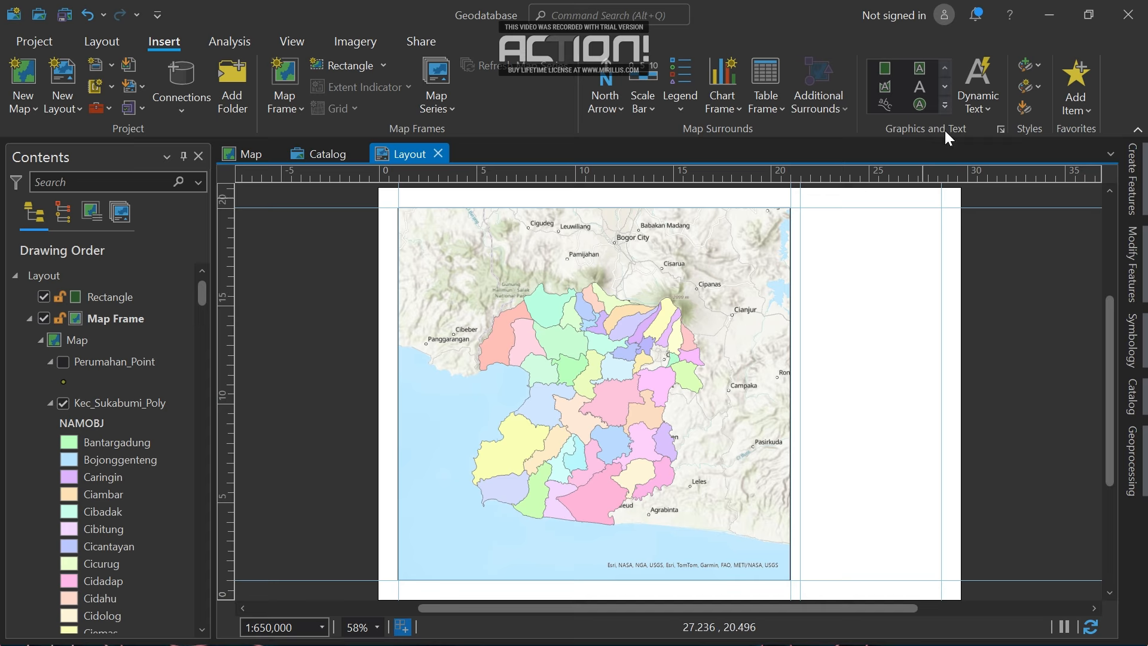
Draw a second rectangle graphic filling the page strip between the 21.5 cm guide and the outer 1 cm margin guides.
click(946, 105)
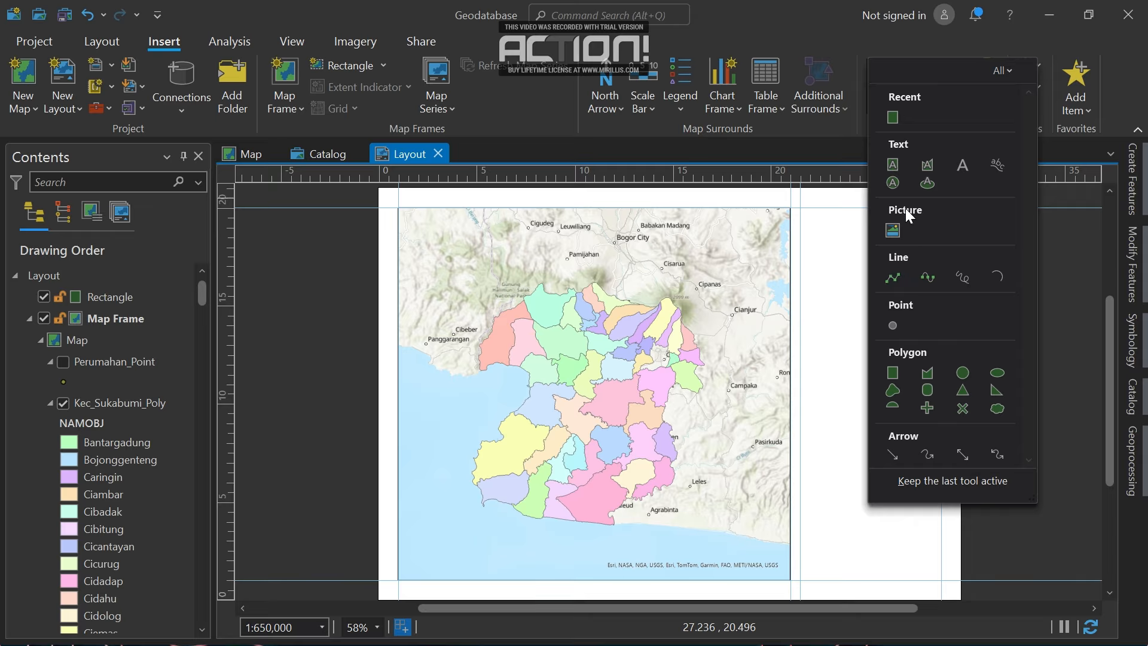
click(892, 117)
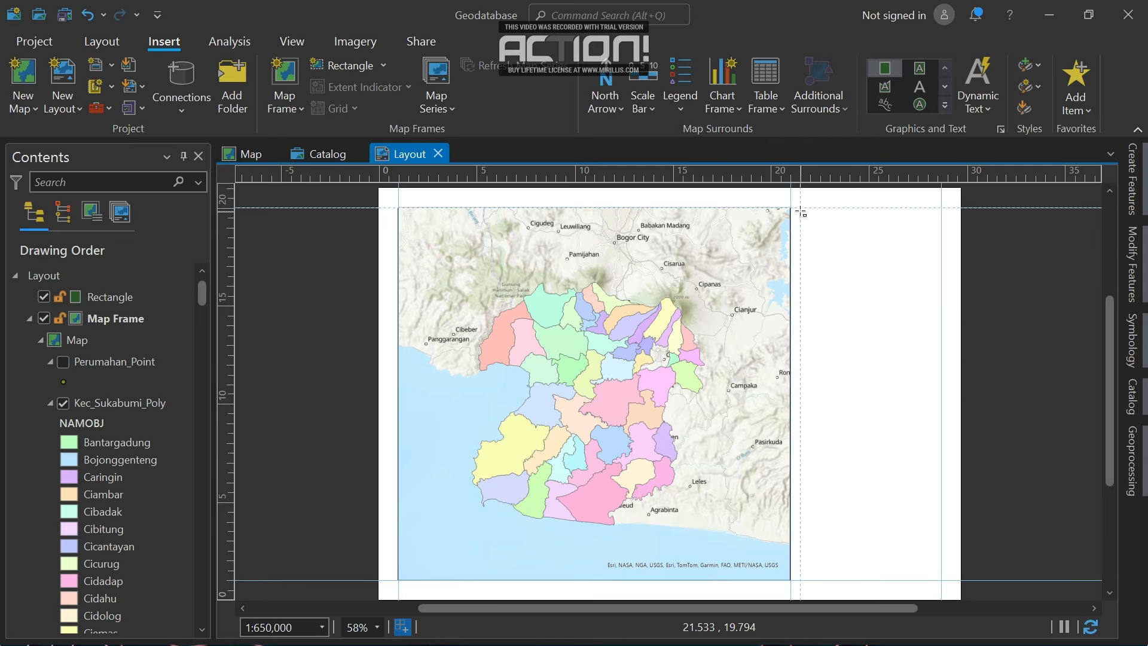
drag(801, 210, 943, 580)
click(994, 486)
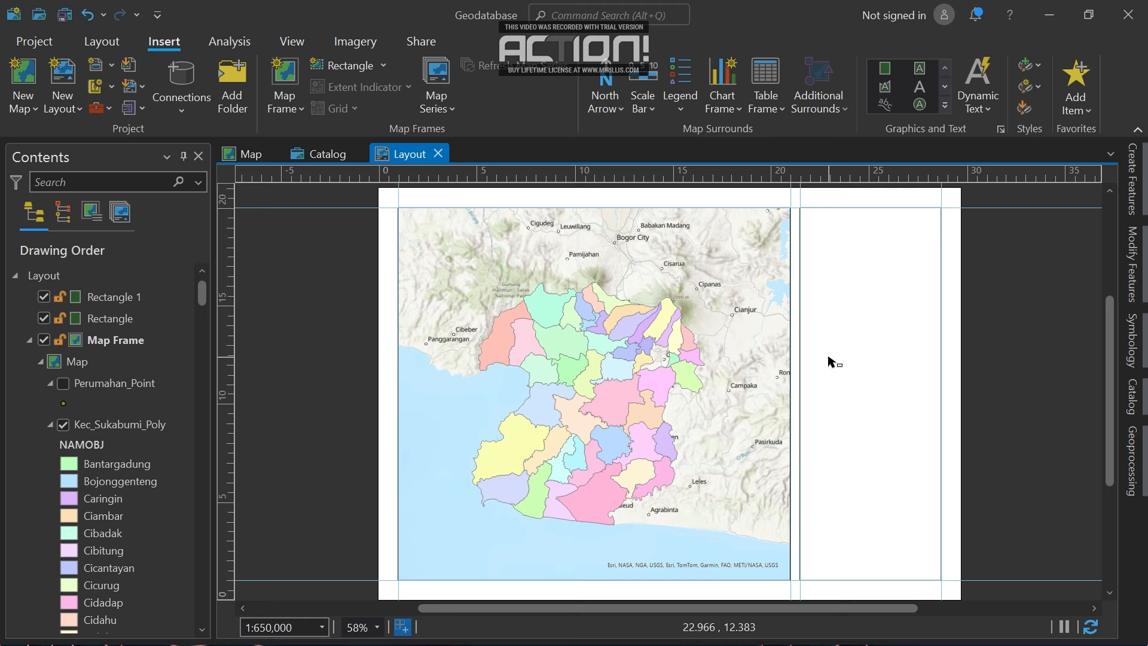
Insert a rectangular text box near the upper end of the new strip rectangle beside the map.
click(945, 105)
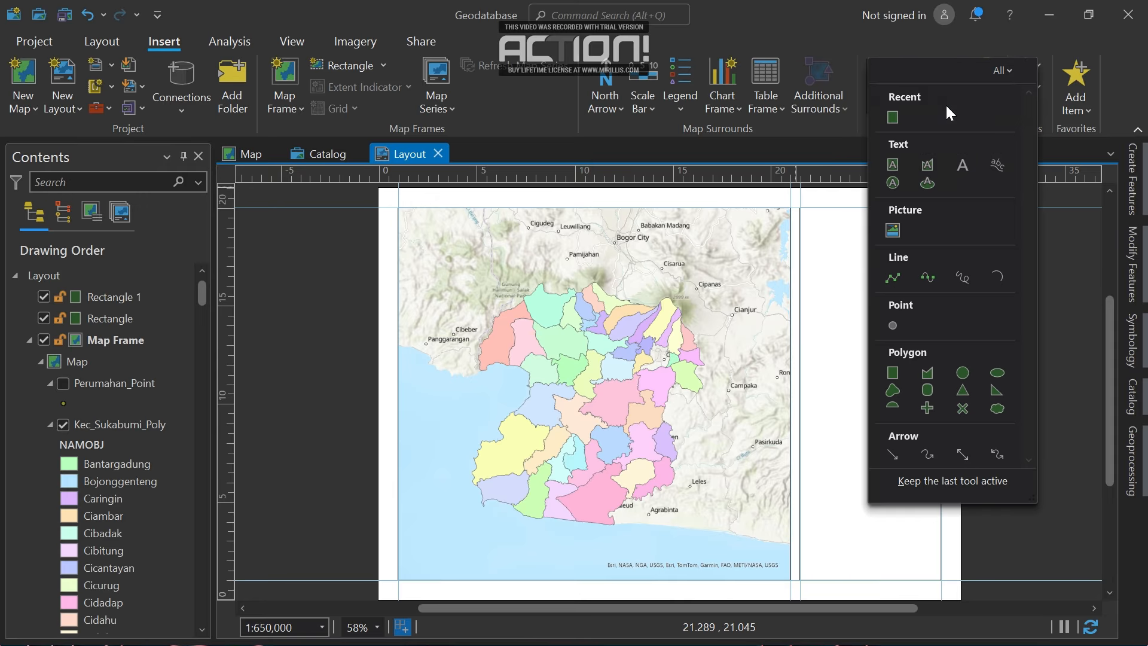
click(891, 164)
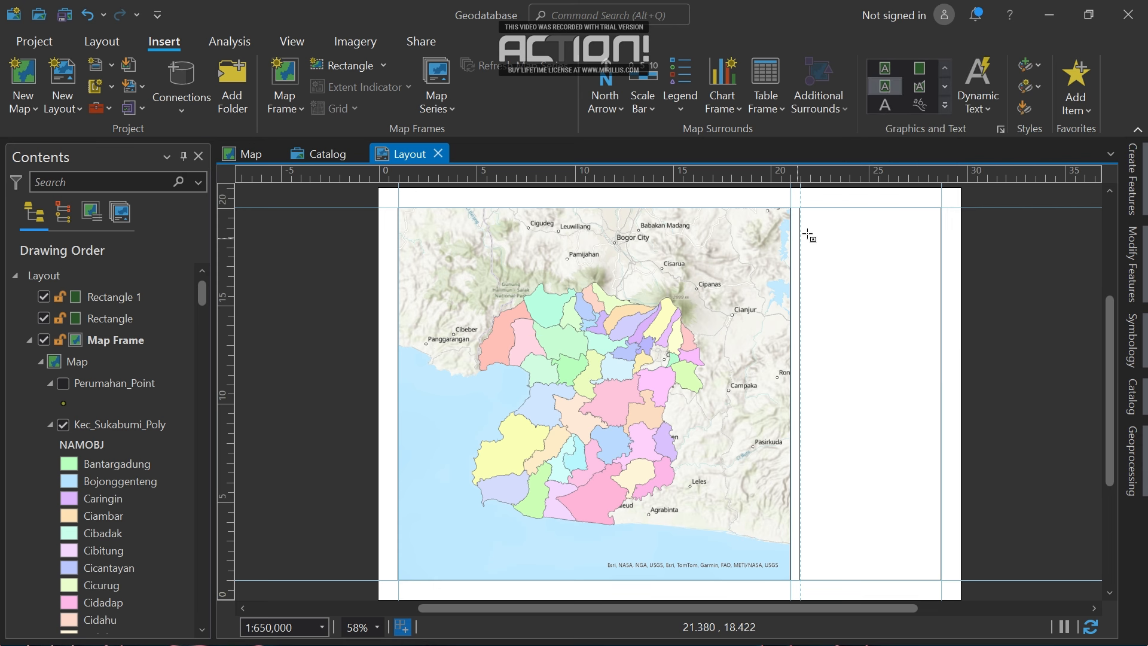
drag(816, 223, 919, 298)
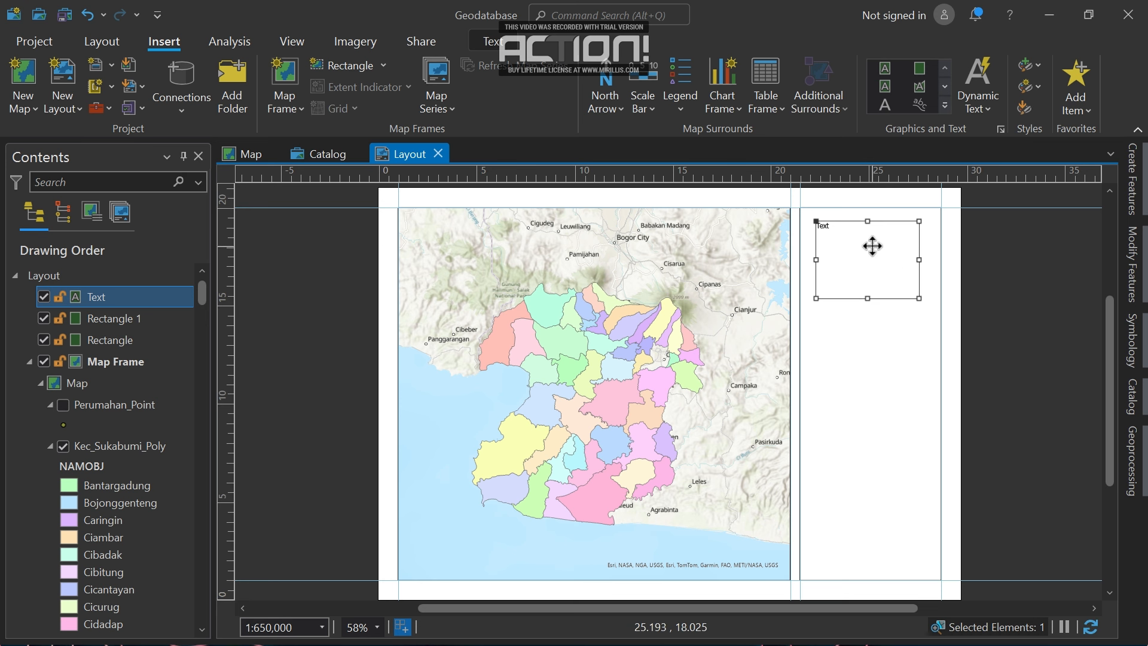
Replace the text box's placeholder with the three-line title "PETA ADMINISTRASI / KABUPATEN SUKABUMI / TAHUN 2025" in its element properties.
click(128, 299)
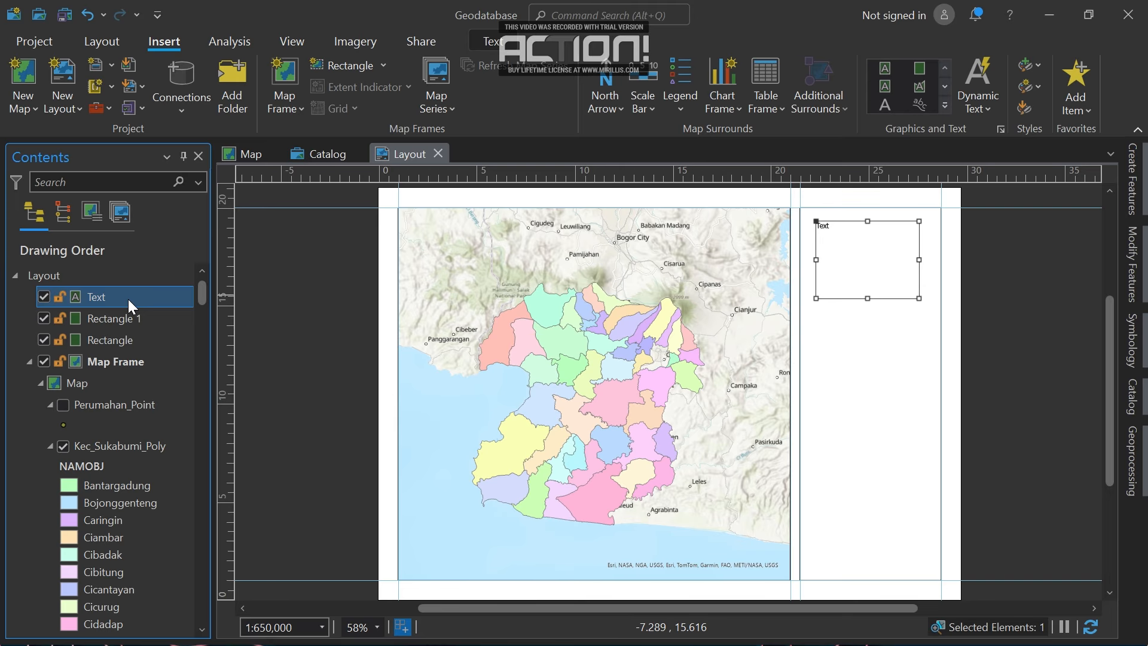
click(899, 236)
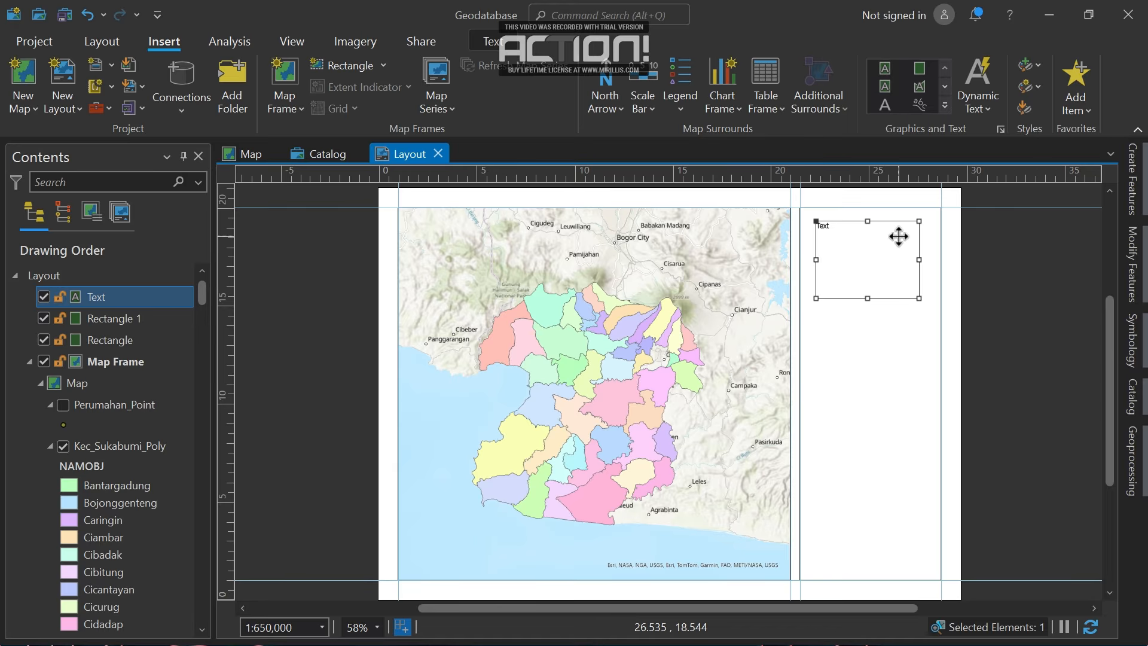
right_click(899, 236)
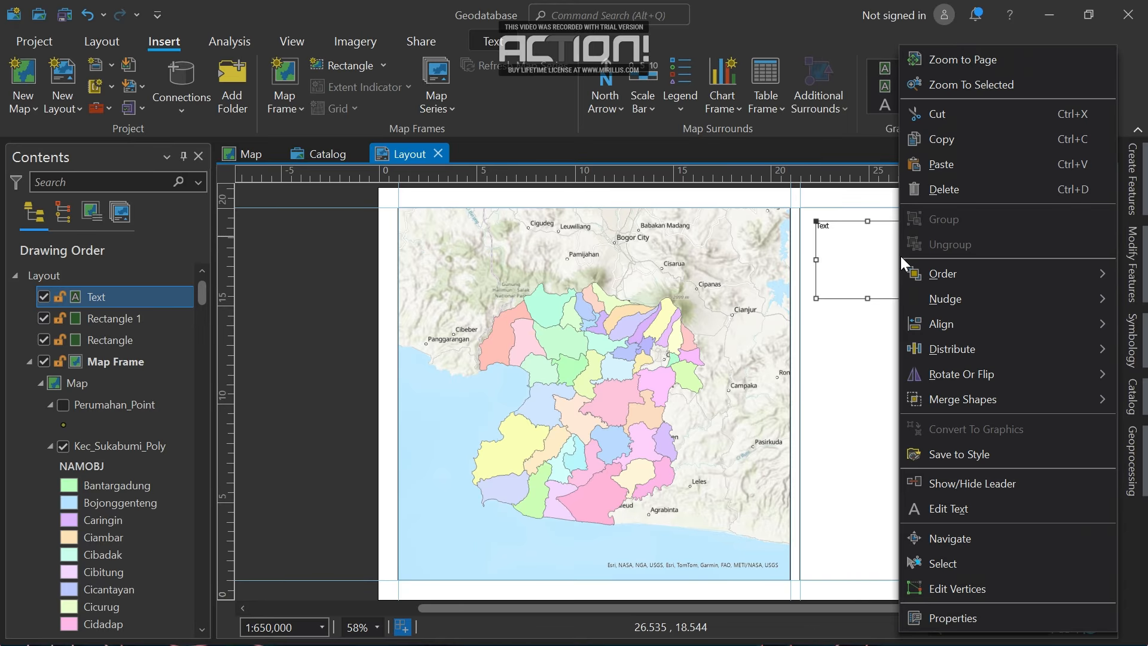
click(932, 614)
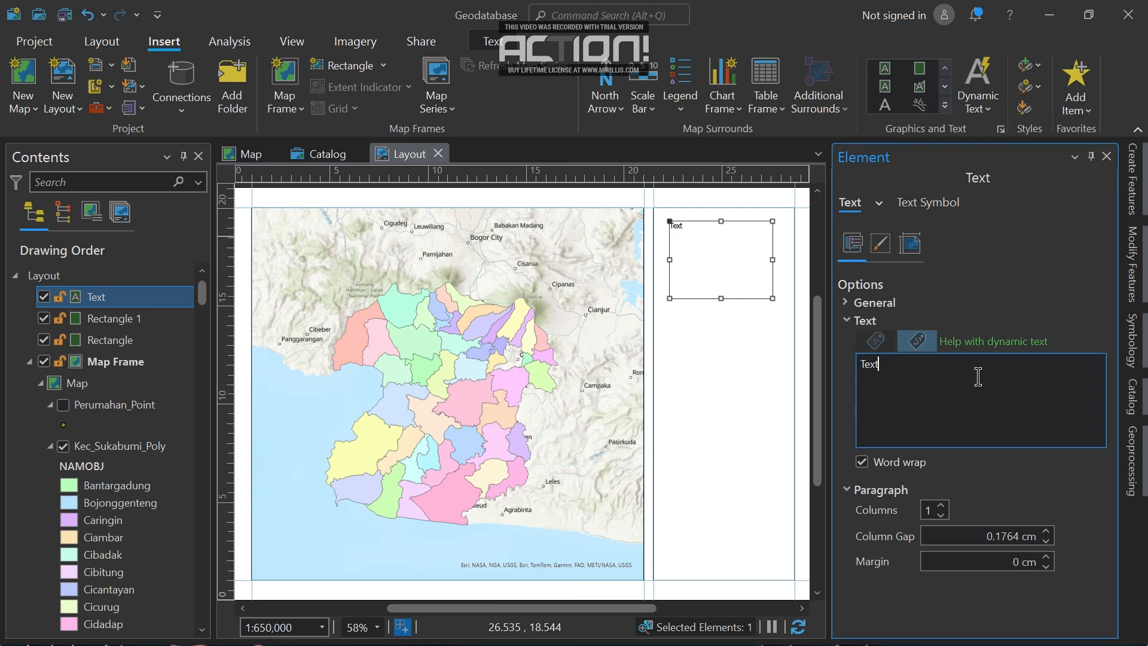
double_click(878, 367)
click(890, 374)
double_click(890, 374)
key(Caps_Lock)
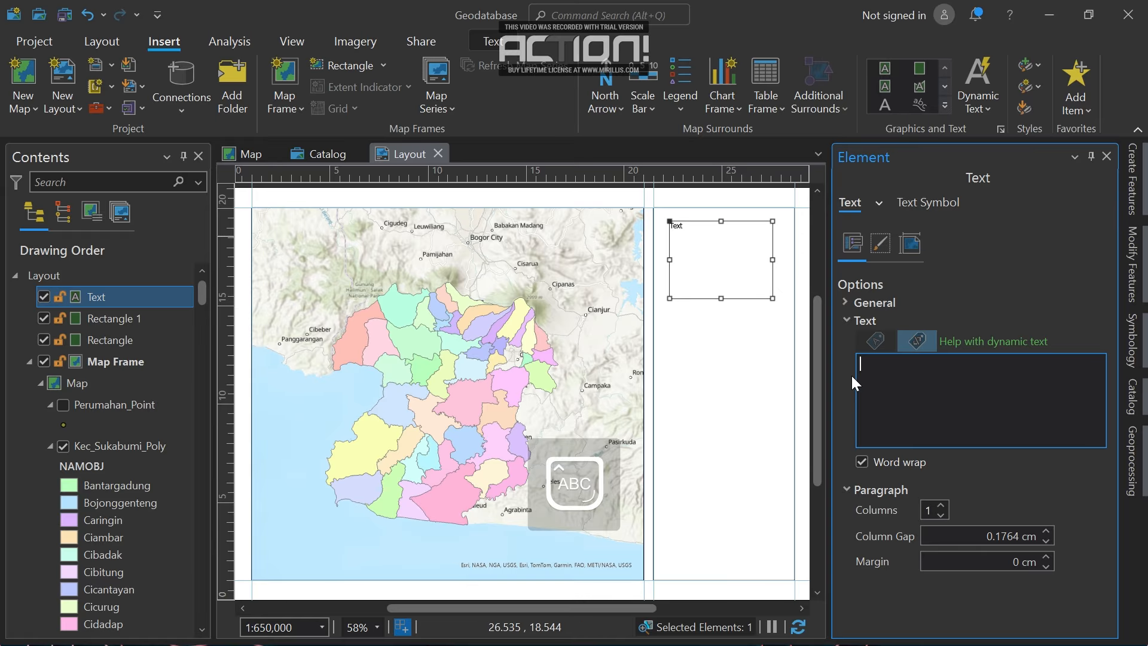
text(PETA ADM)
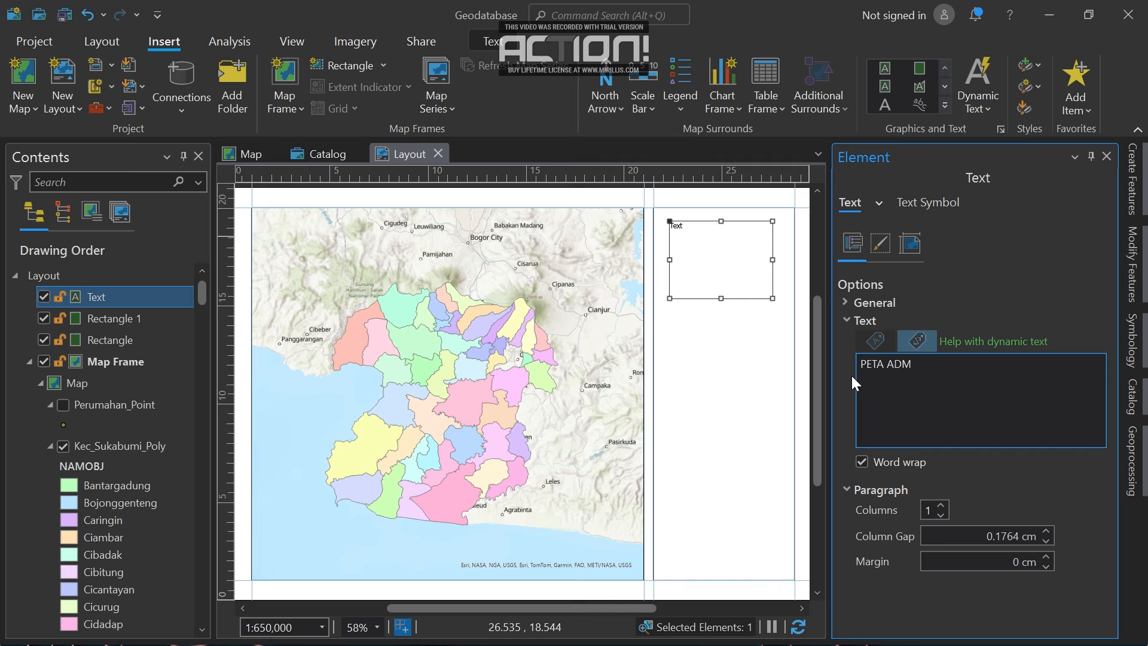
text(INISTRASI KABUPATEN SUKABUMI)
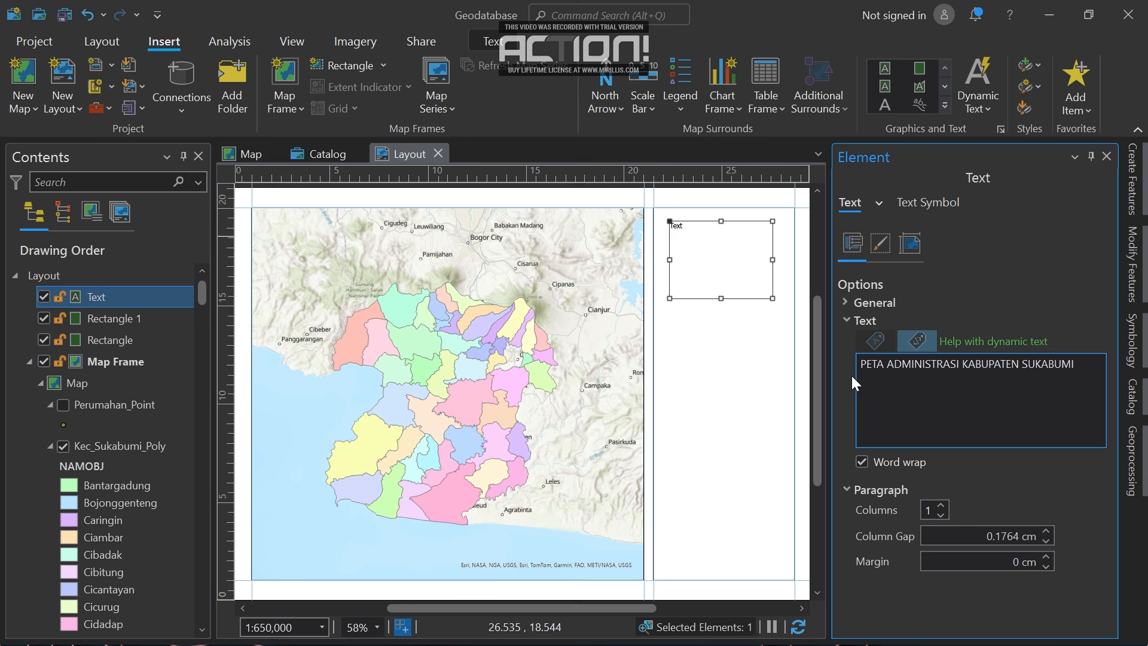
text( TAHUN 2025)
click(961, 364)
key(Return)
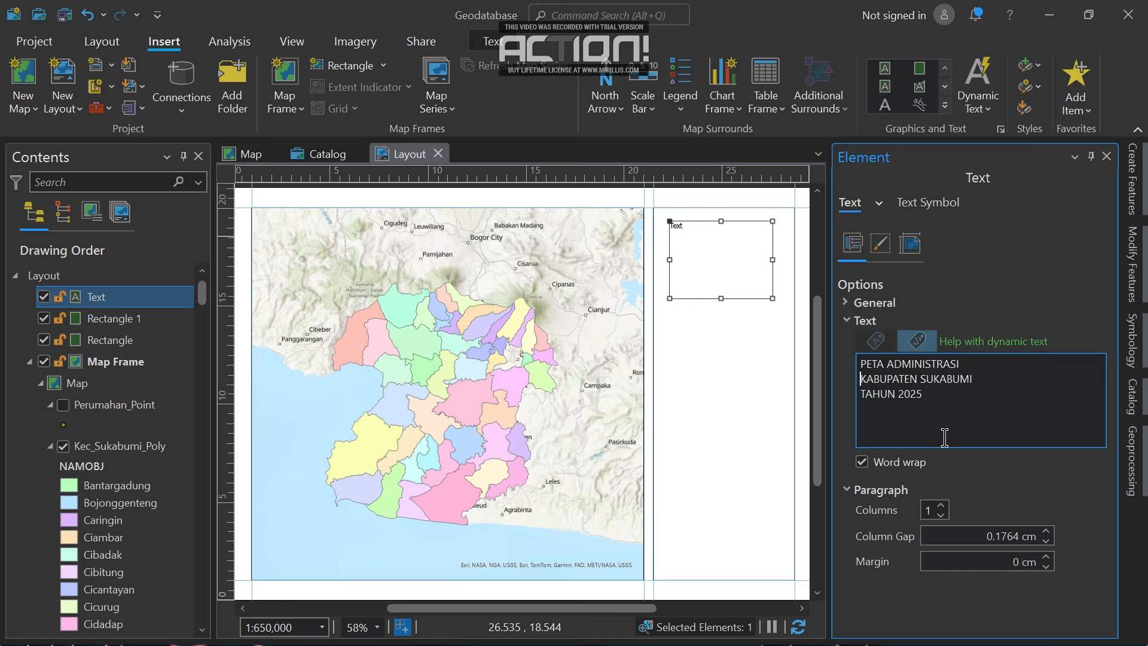
click(868, 297)
click(868, 299)
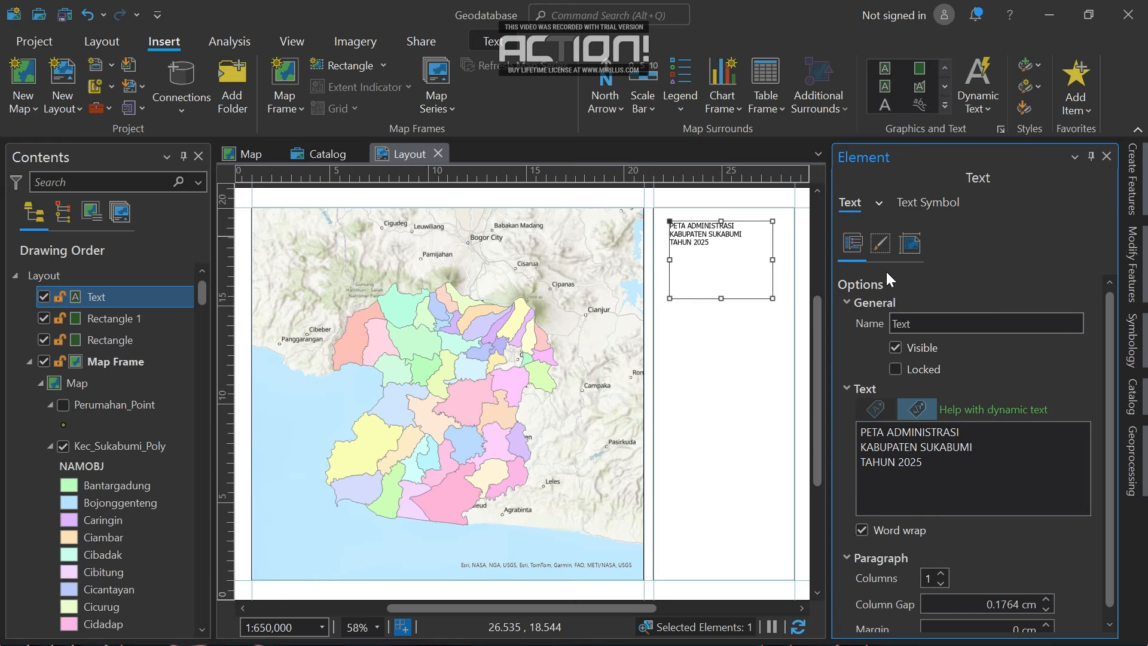
Shift the title text box slightly within the strip and set its font to Times New Roman.
drag(730, 262, 725, 257)
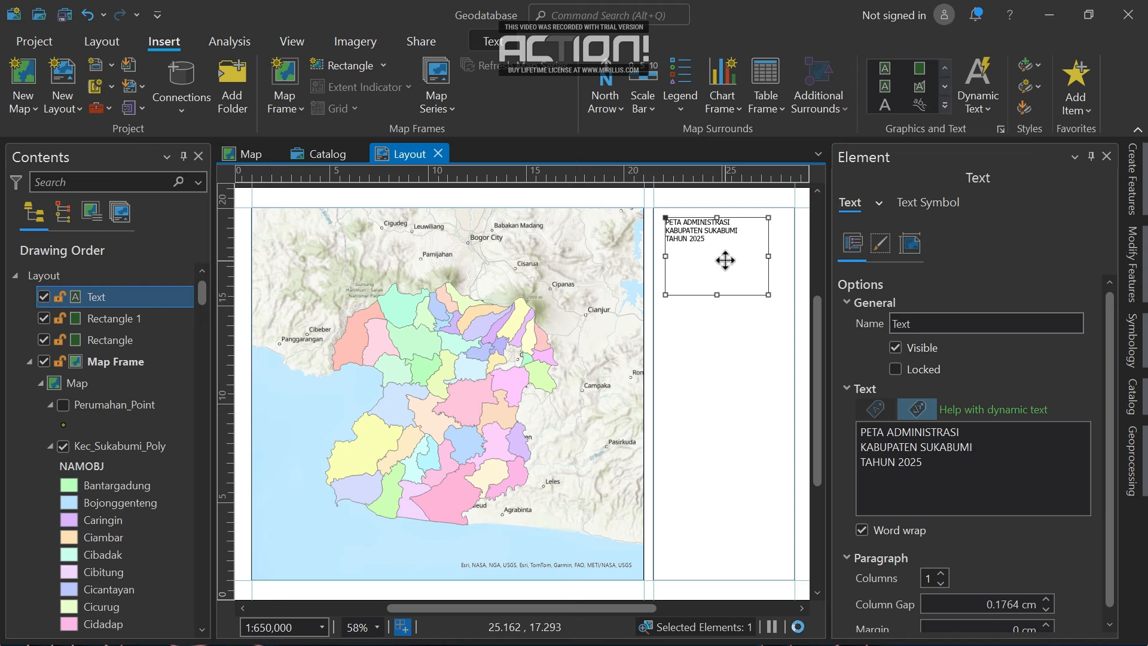
click(871, 252)
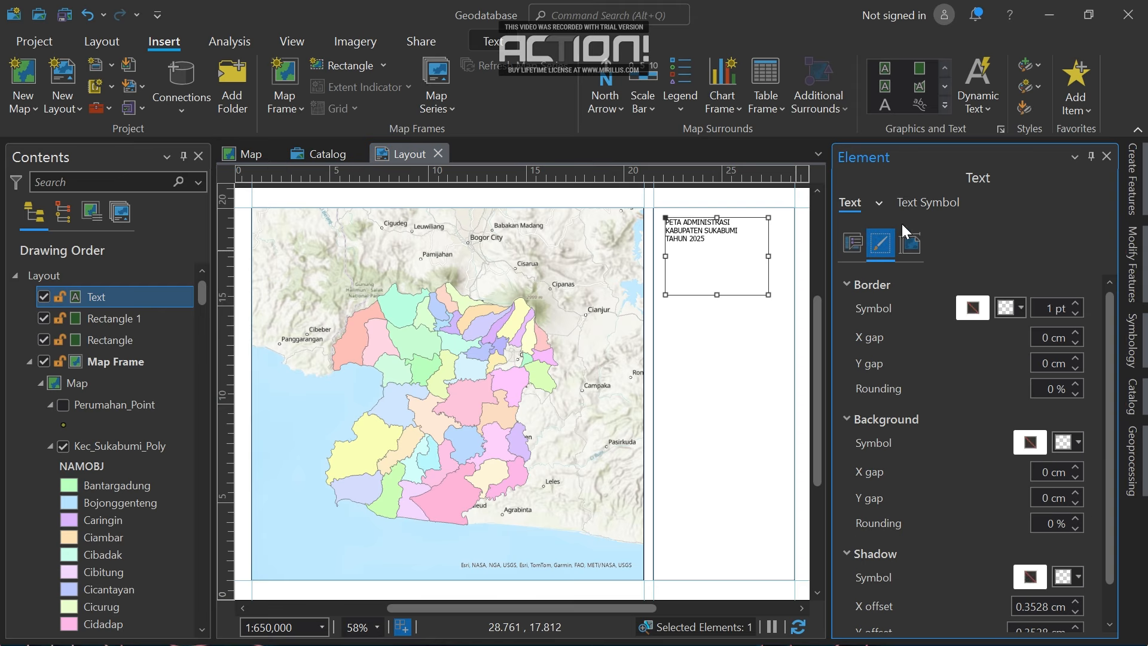
click(931, 206)
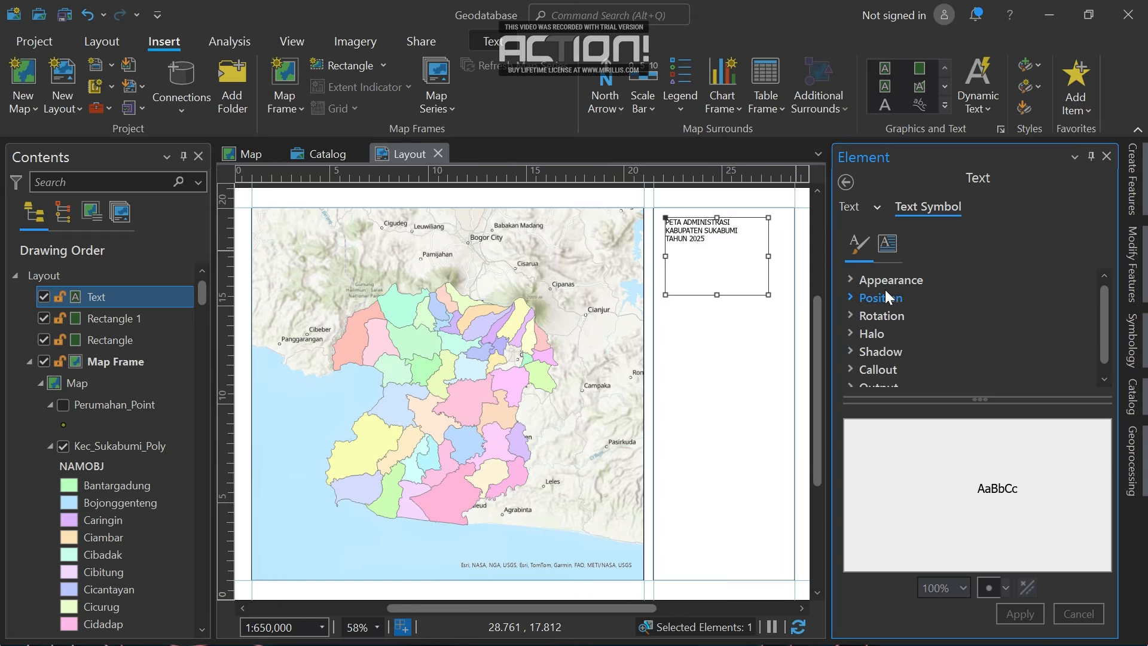
click(862, 284)
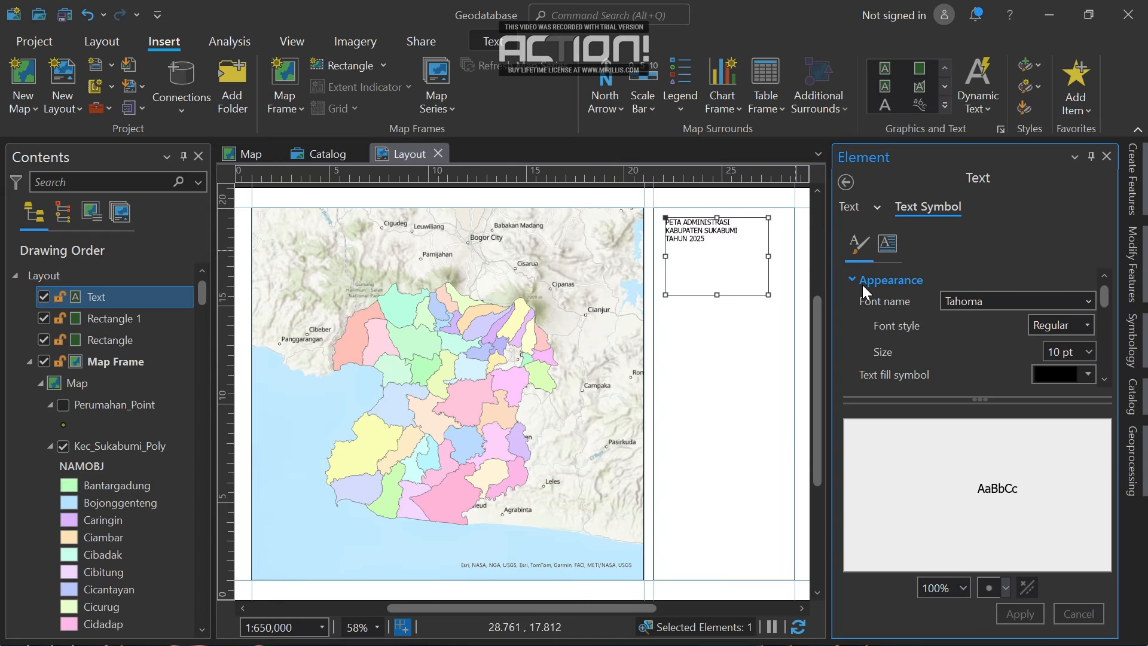
click(994, 303)
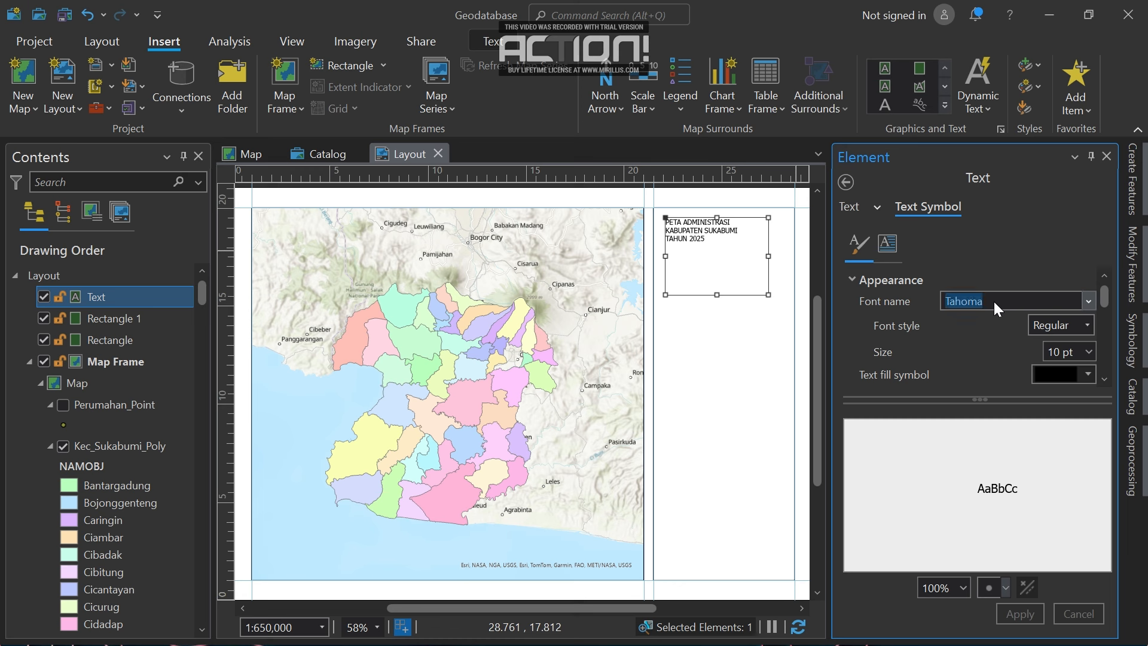
text(Times New R)
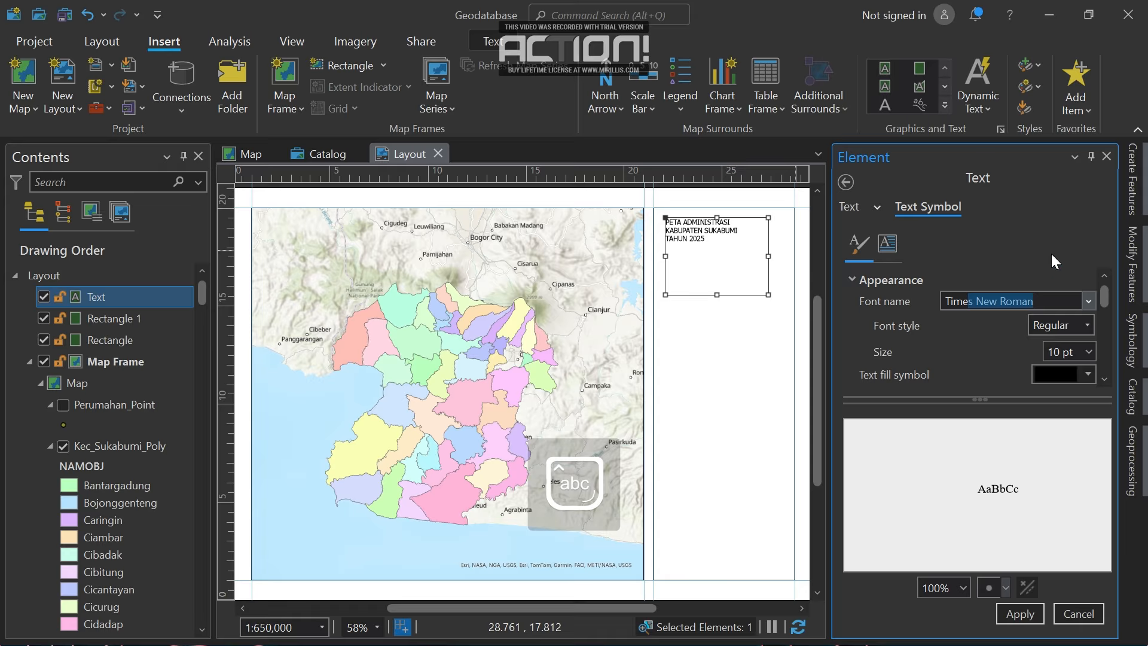
key(Return)
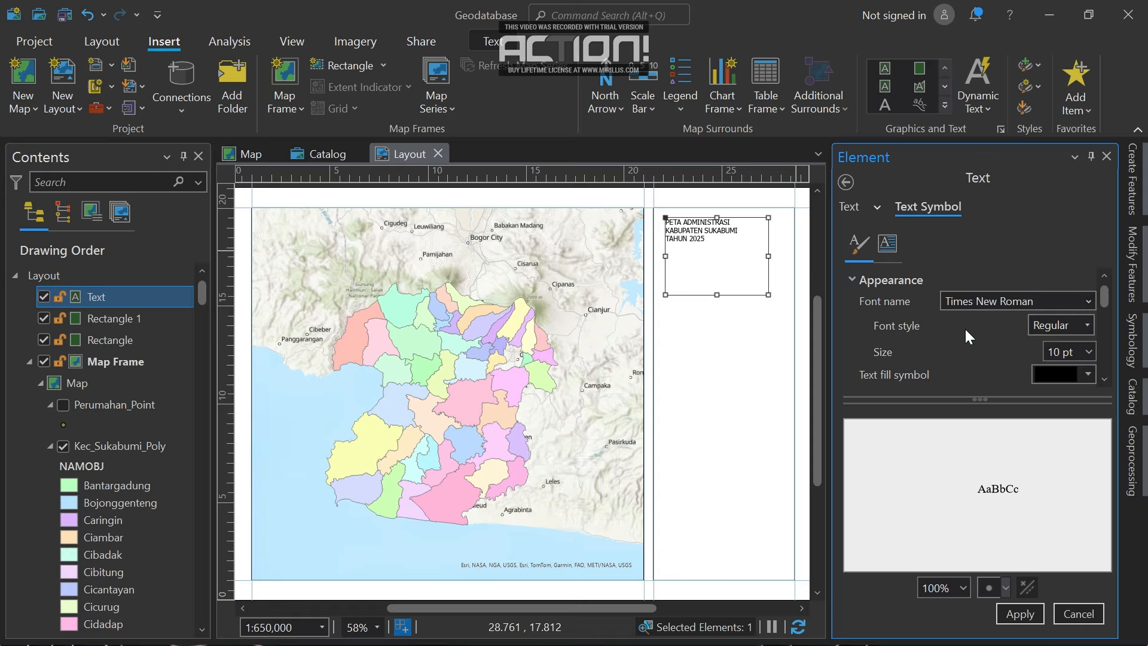
click(1017, 613)
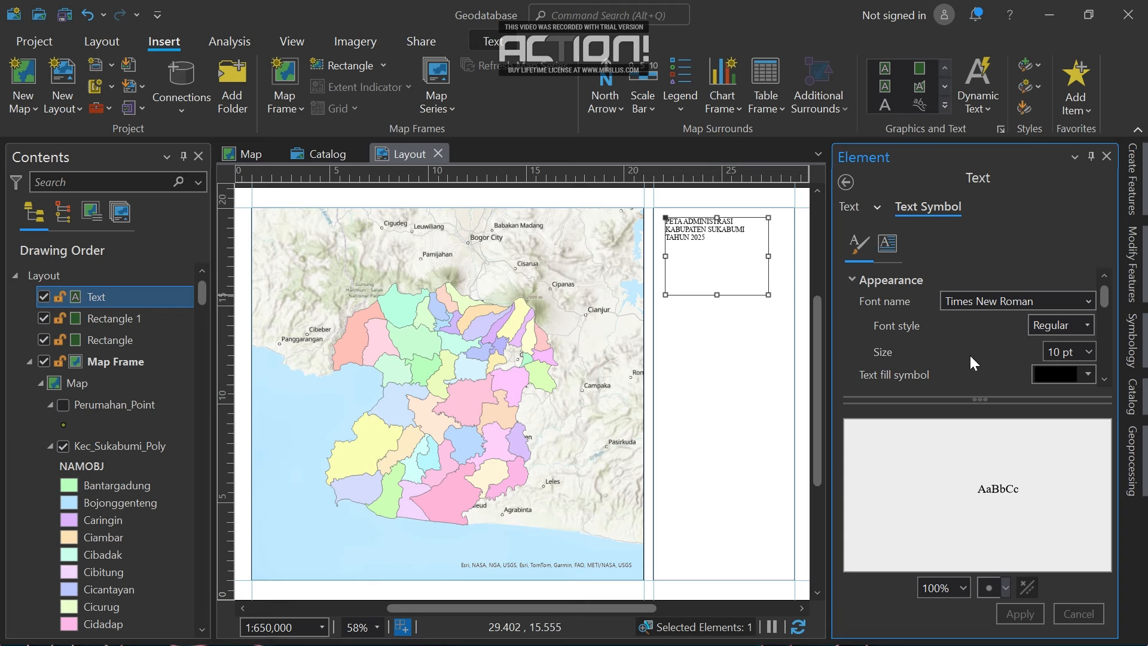
Apply the Bold font style to the title text.
click(1083, 324)
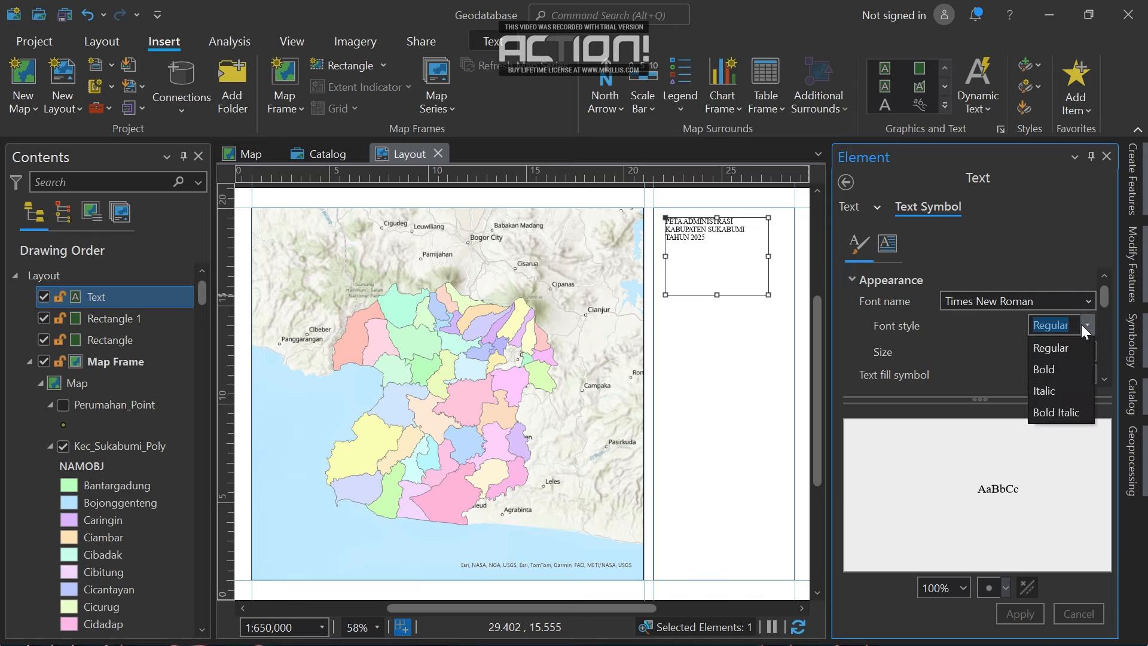
click(1045, 369)
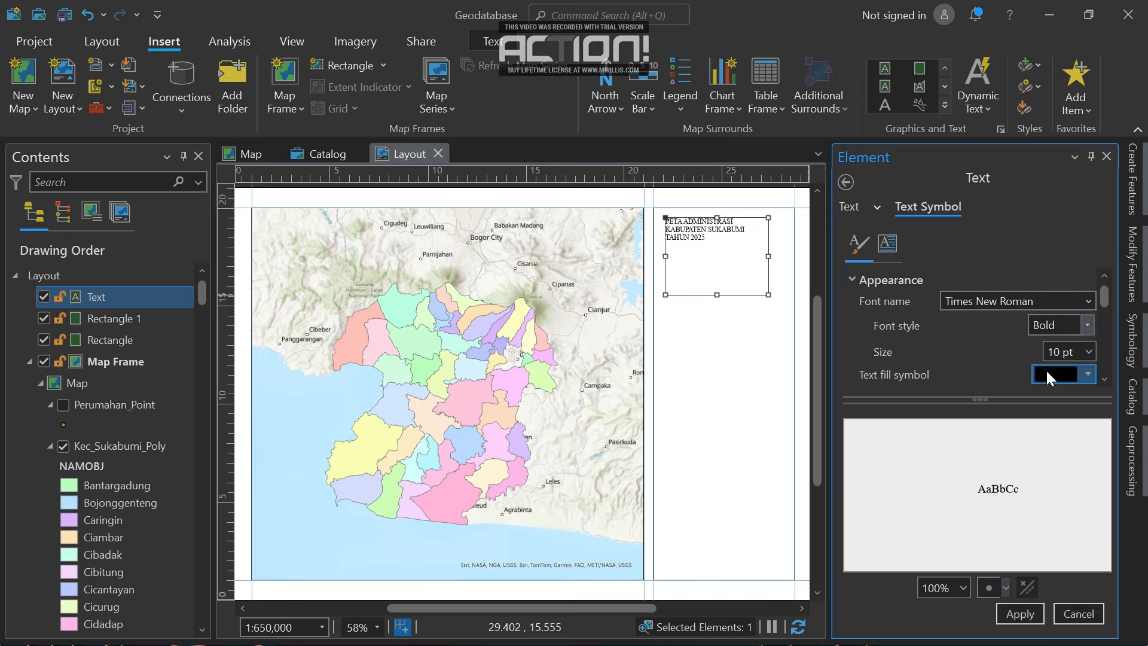
click(1017, 611)
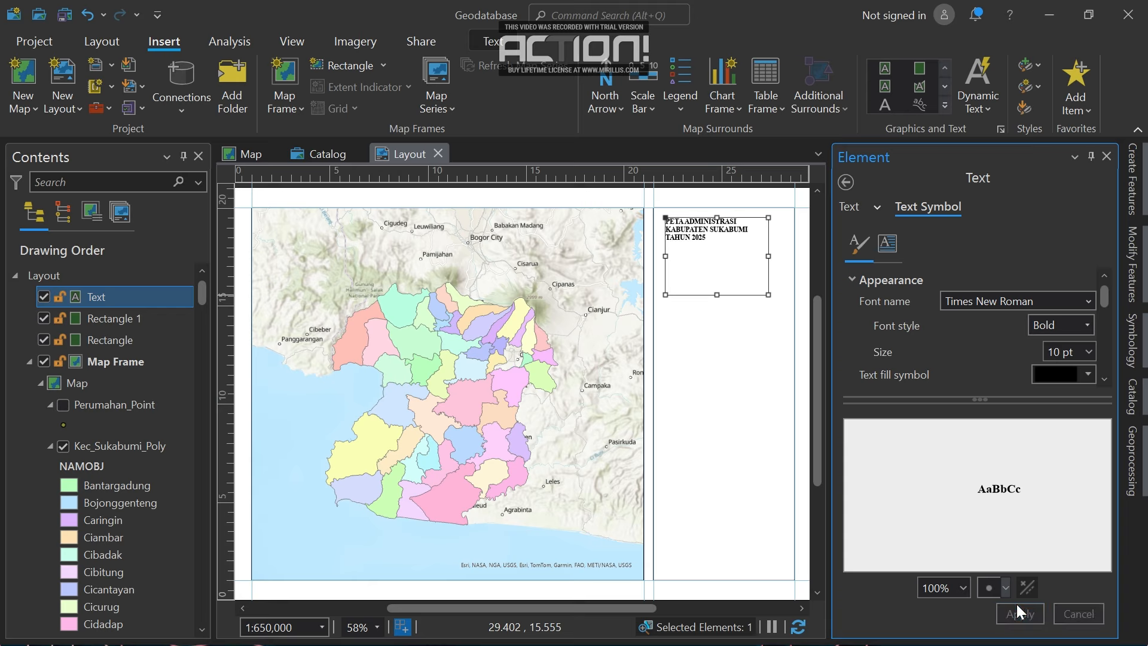
Set the title text's font size to 15 pt and apply it.
click(1086, 348)
click(1088, 353)
click(1088, 353)
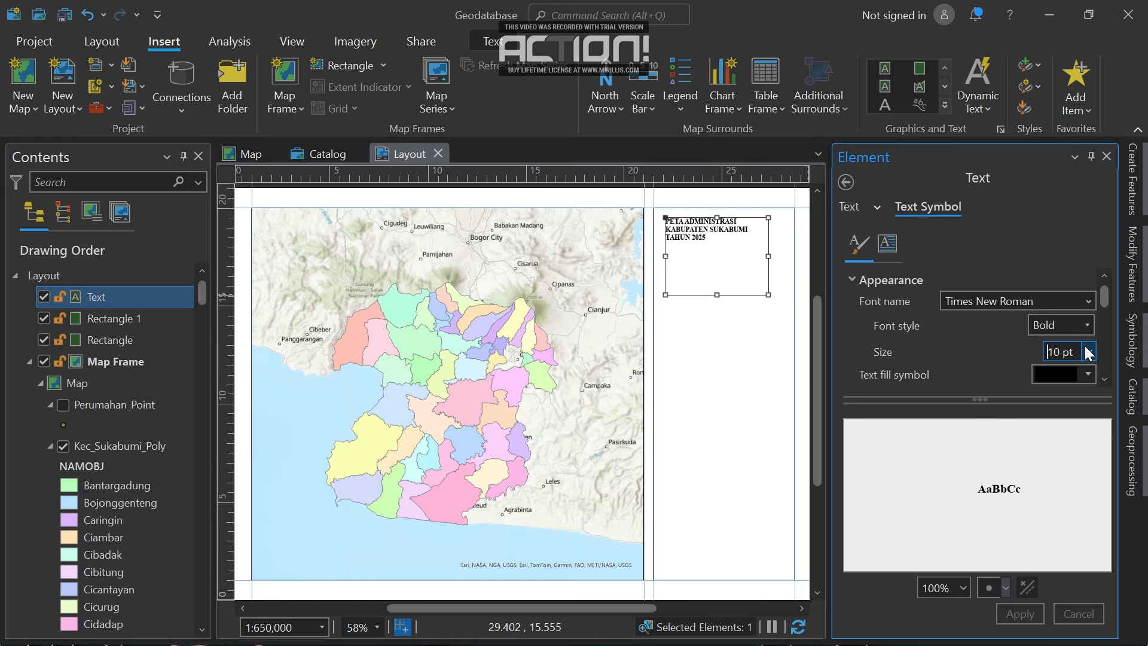
scroll(1067, 354, down, 3)
scroll(1068, 354, up, 6)
scroll(1067, 353, up, 1)
right_click(1068, 352)
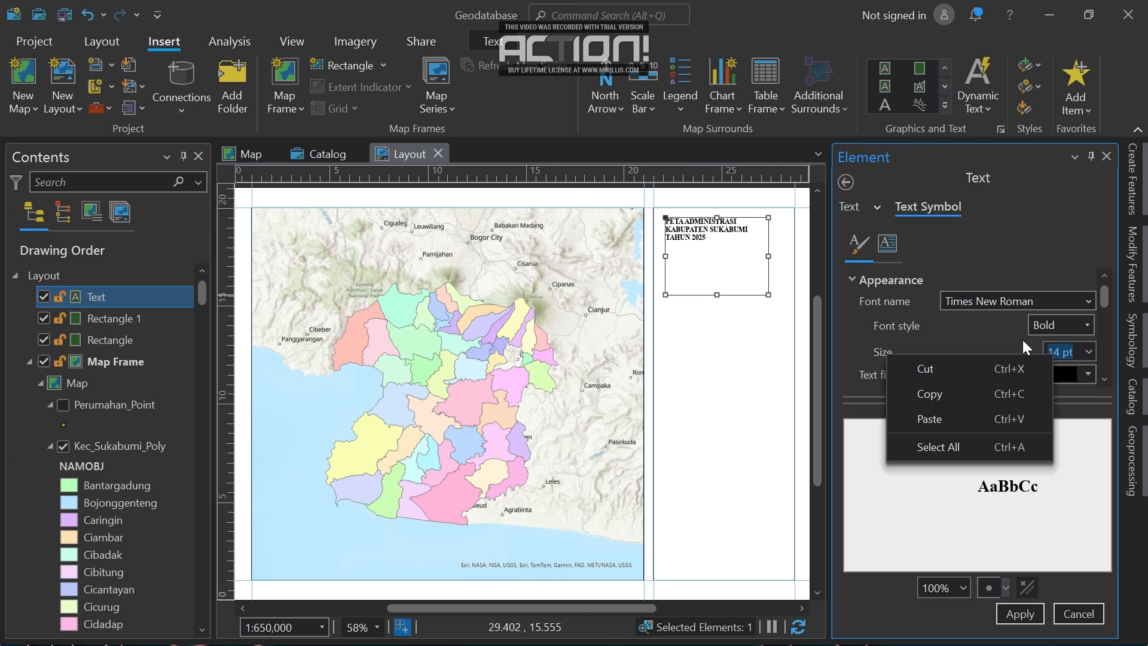
click(997, 326)
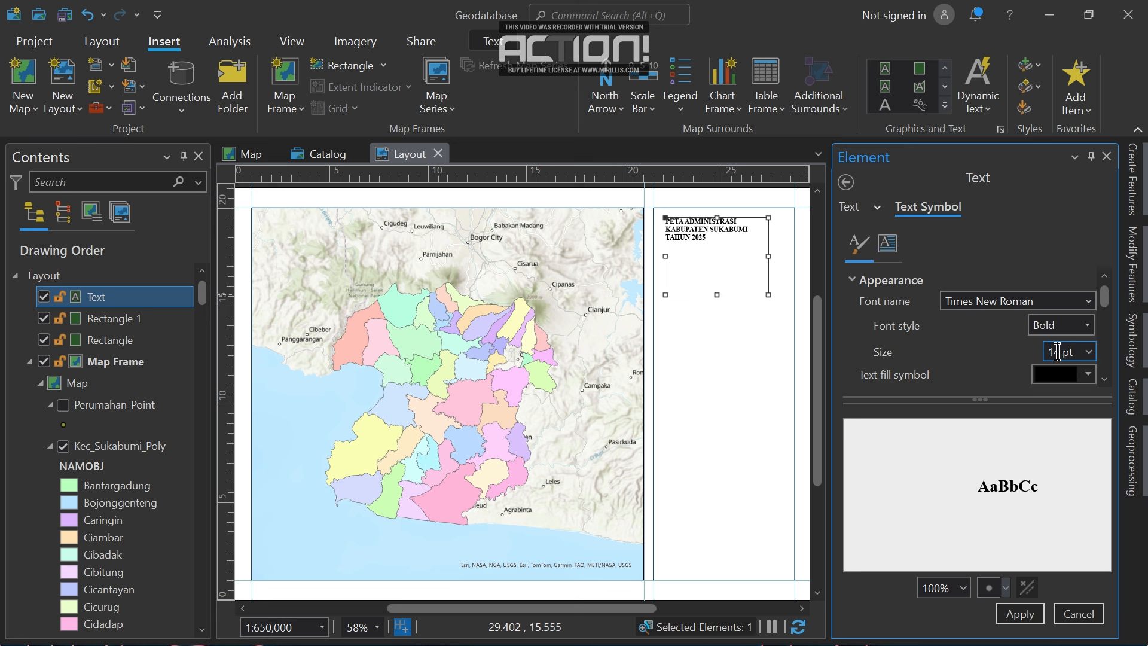
key(BackSpace)
text(5)
click(1013, 614)
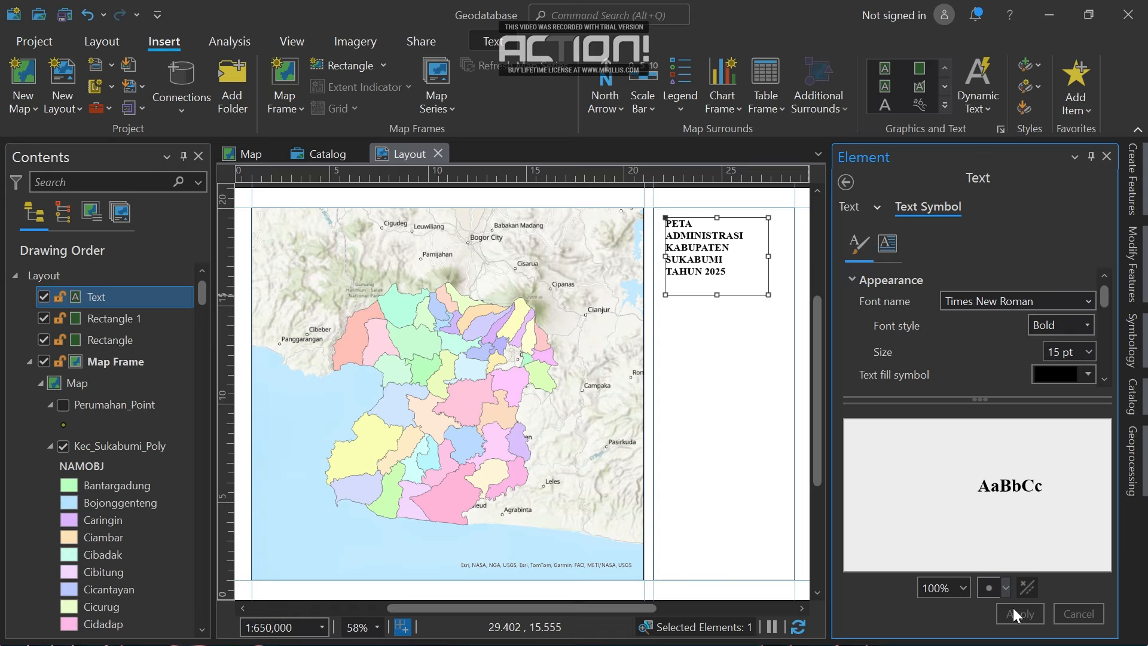
Center the title text horizontally through its text symbol's position settings.
scroll(922, 355, down, 5)
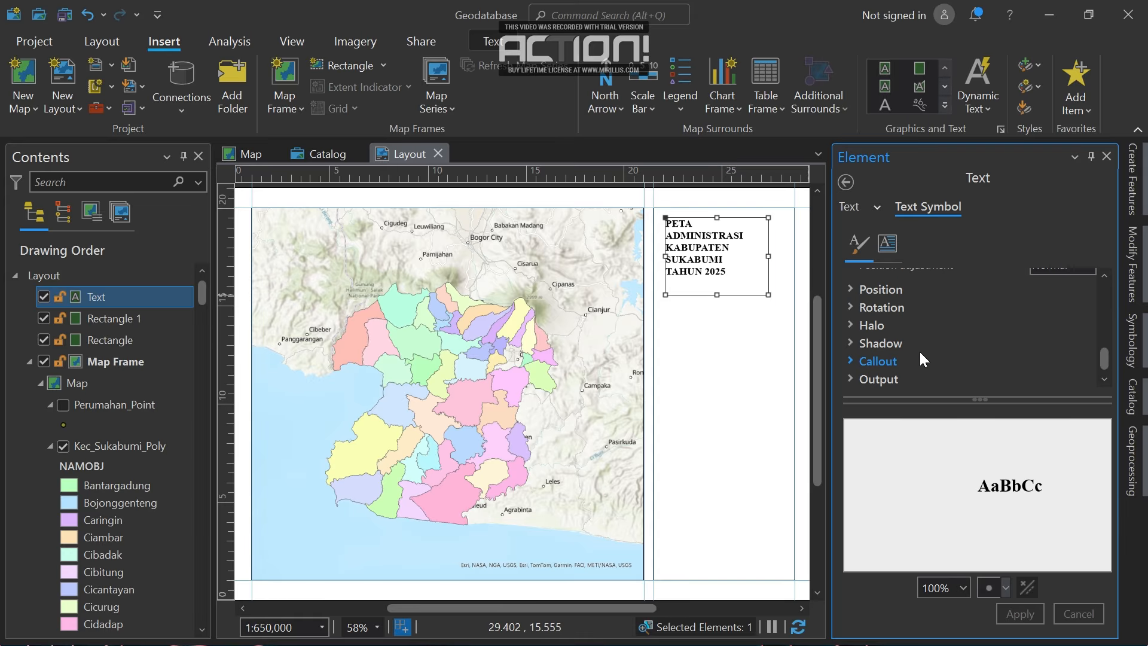
click(881, 290)
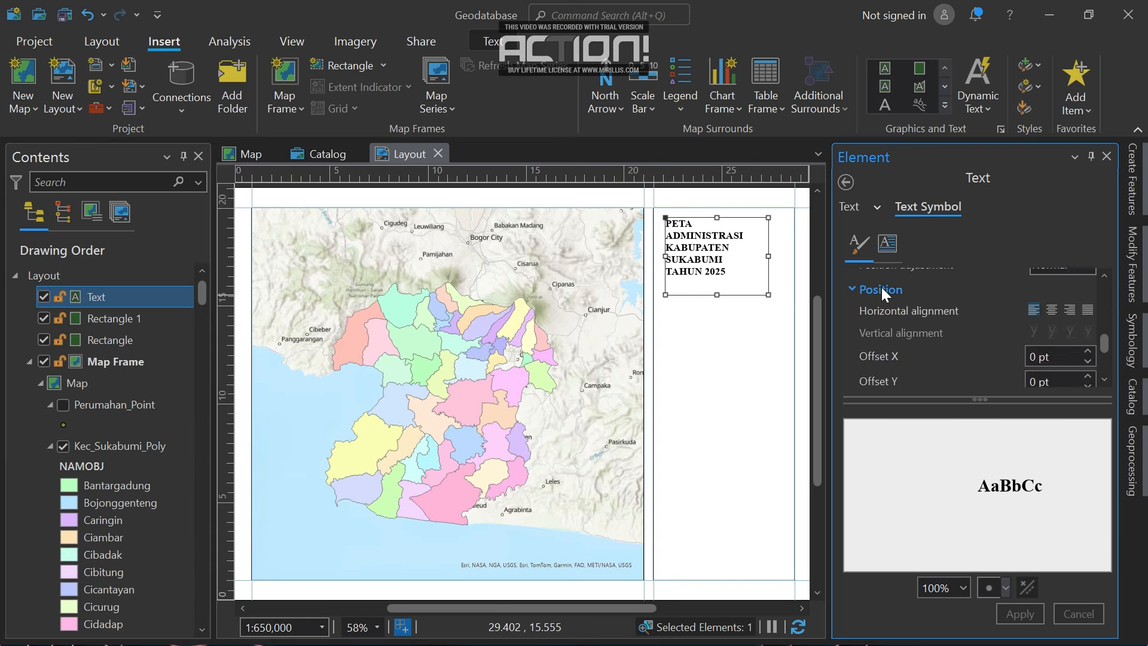
click(1050, 310)
click(1021, 615)
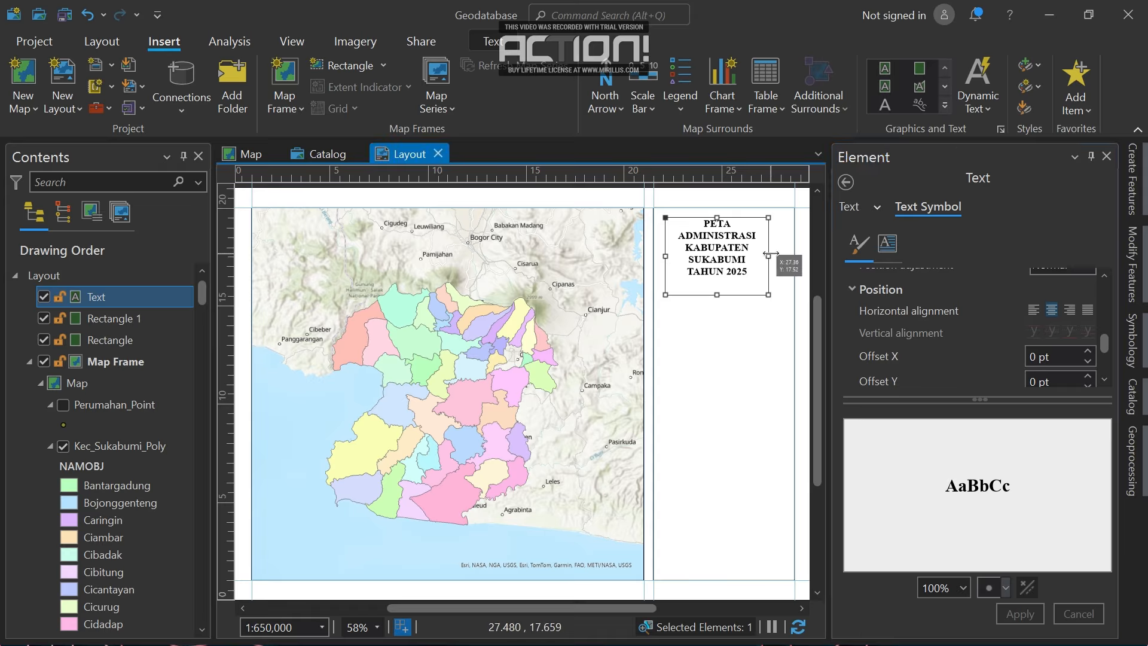
Fit the title text box to the strip's width at its upper edge and reduce its height to just enclose the three lines.
drag(768, 256, 744, 236)
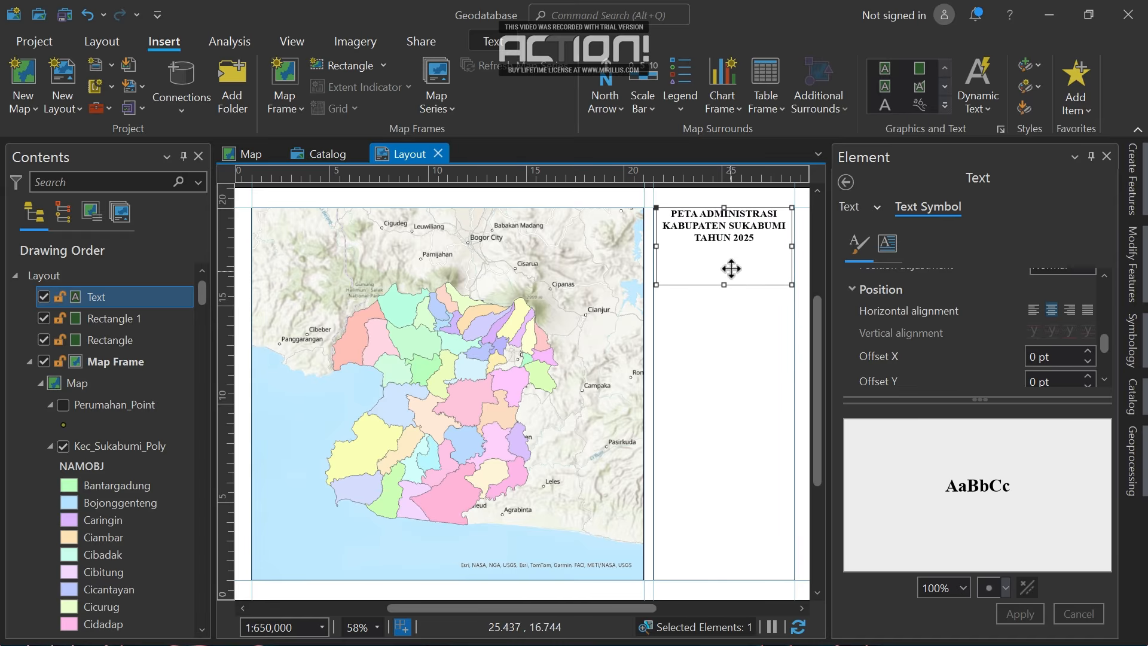
scroll(730, 263, down, 1)
scroll(731, 263, up, 1)
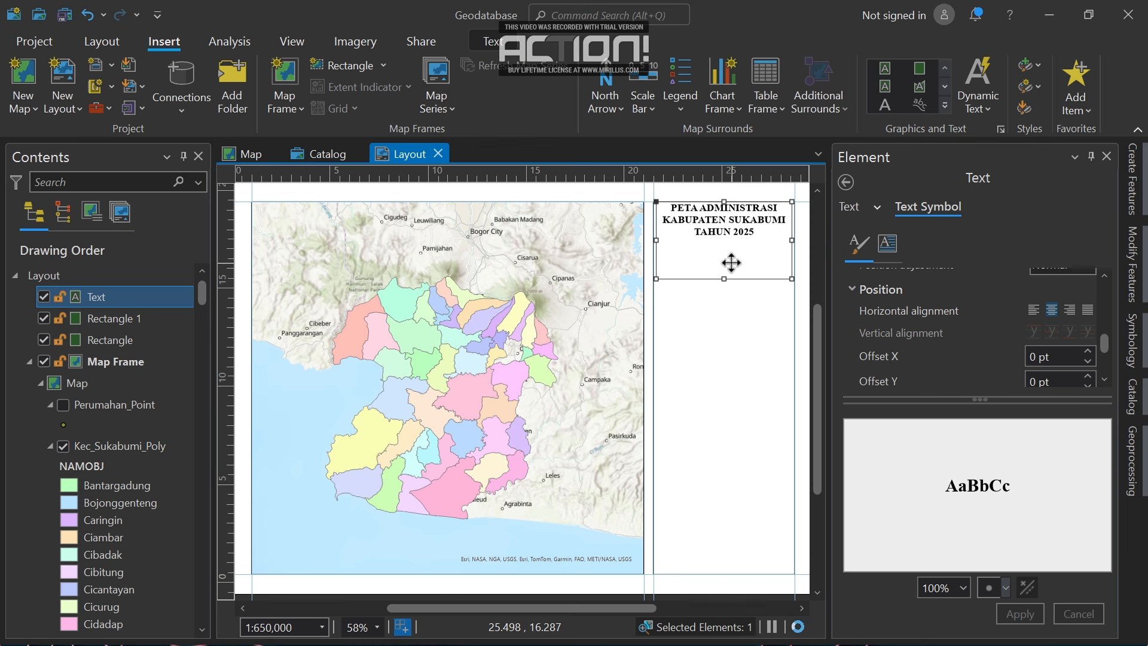
mouse_move(730, 263)
mouse_down()
mouse_move(725, 285)
mouse_move(724, 251)
mouse_up()
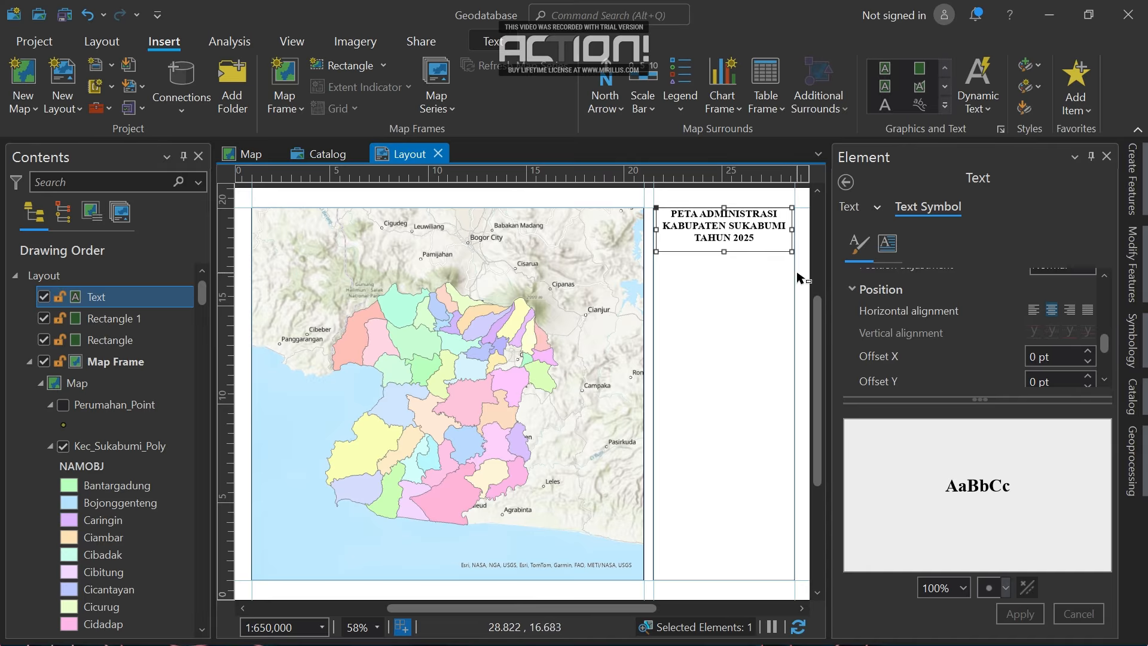
drag(724, 252, 725, 249)
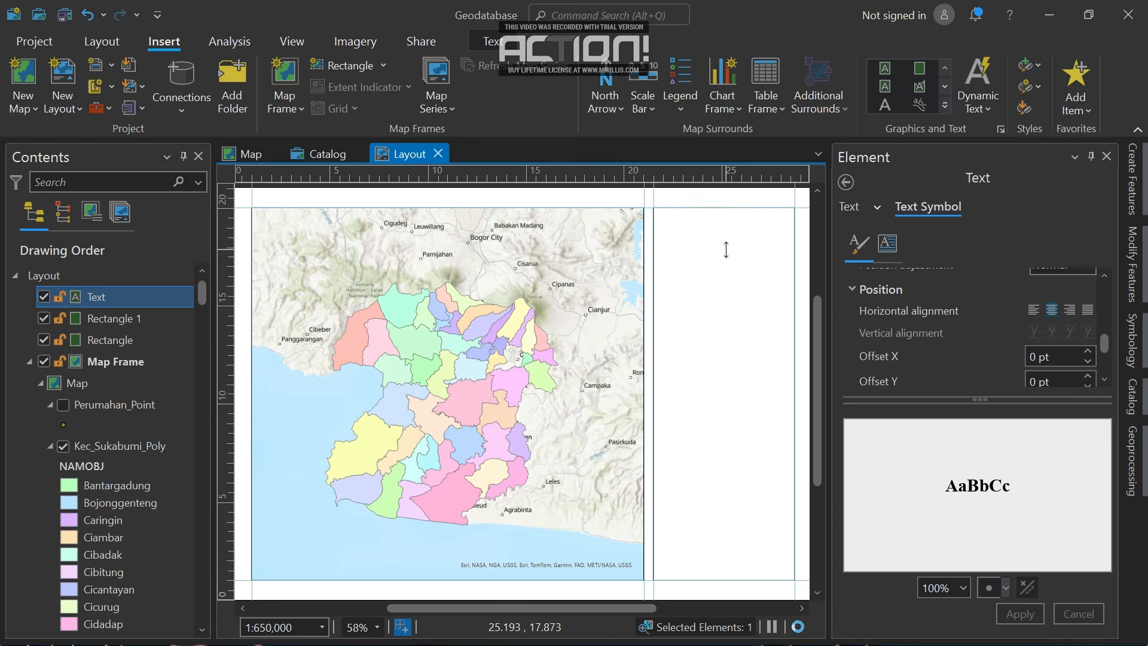
scroll(810, 219, up, 1)
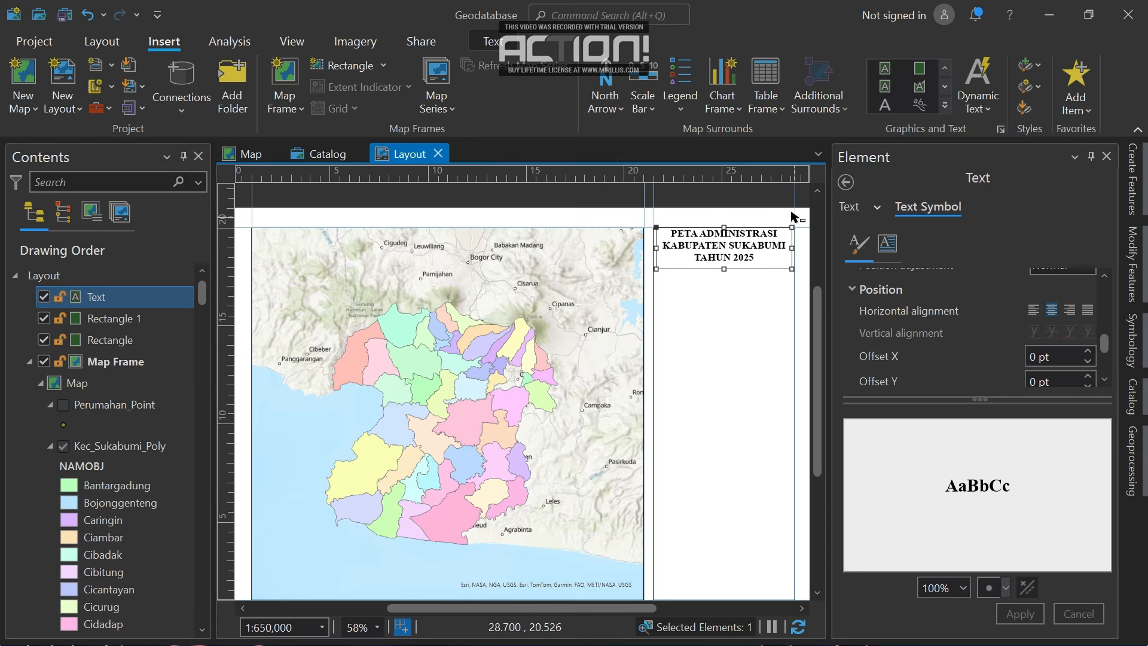
Close the element properties and nudge the title slightly down from the upper margin guide.
click(789, 214)
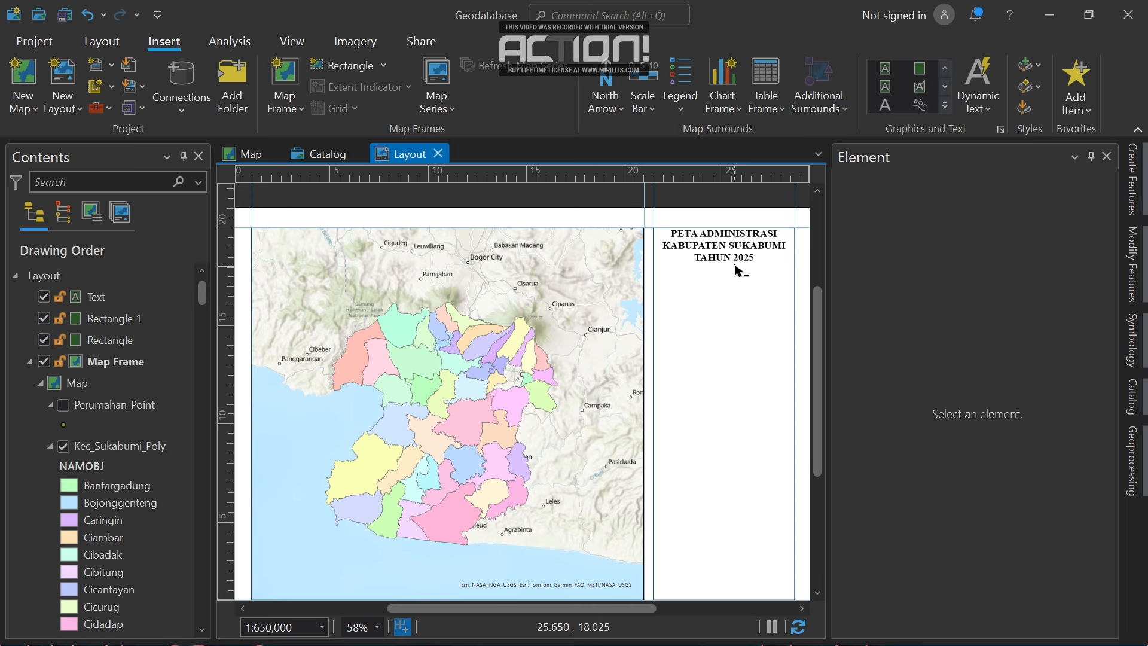
click(739, 266)
click(780, 217)
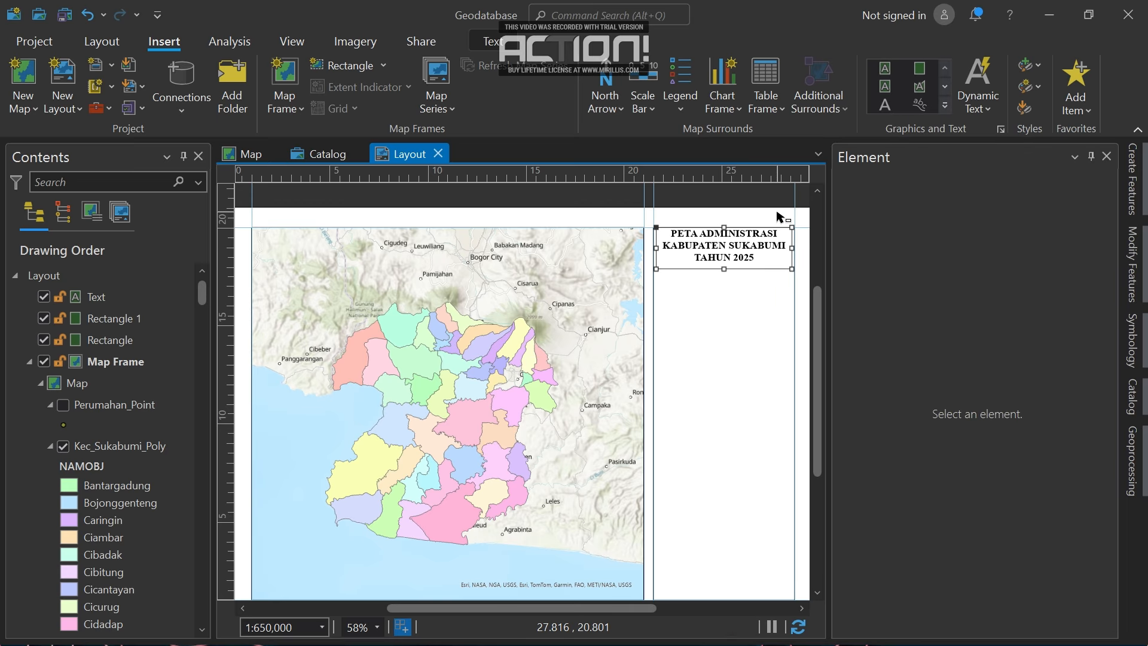
click(1107, 160)
click(899, 256)
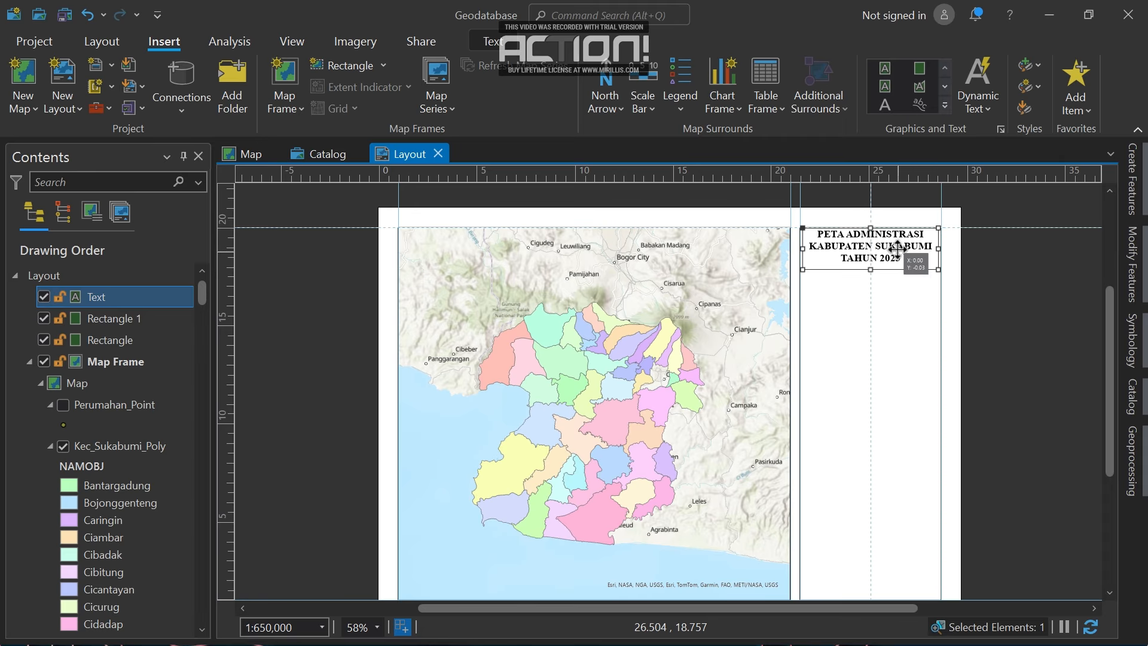
key(Down)
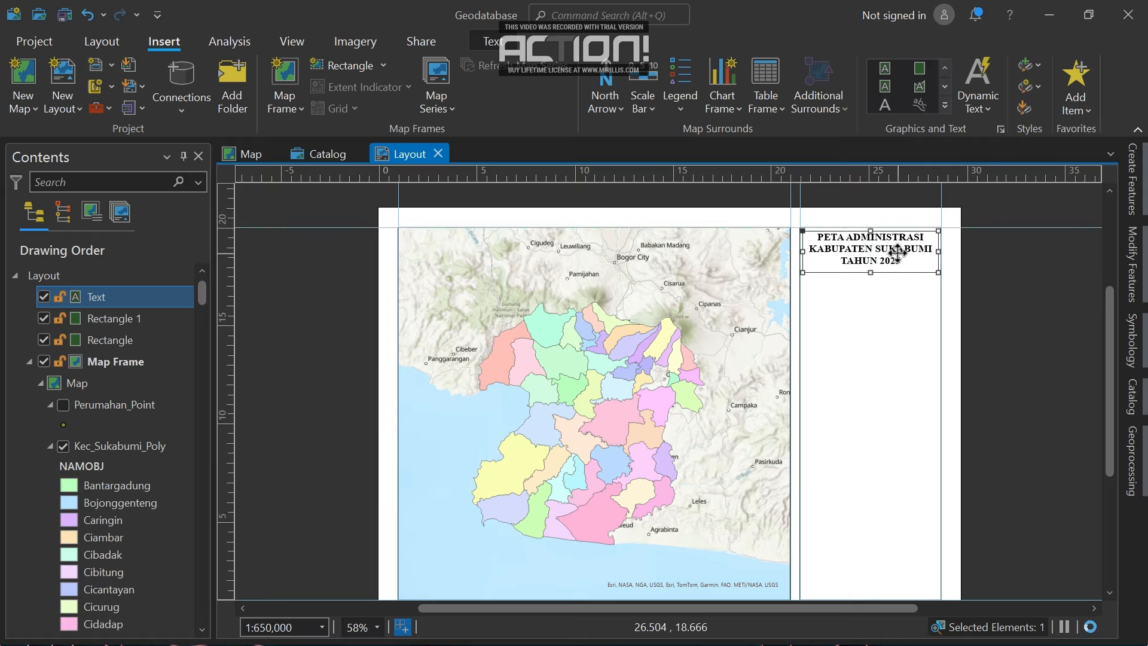
click(1025, 265)
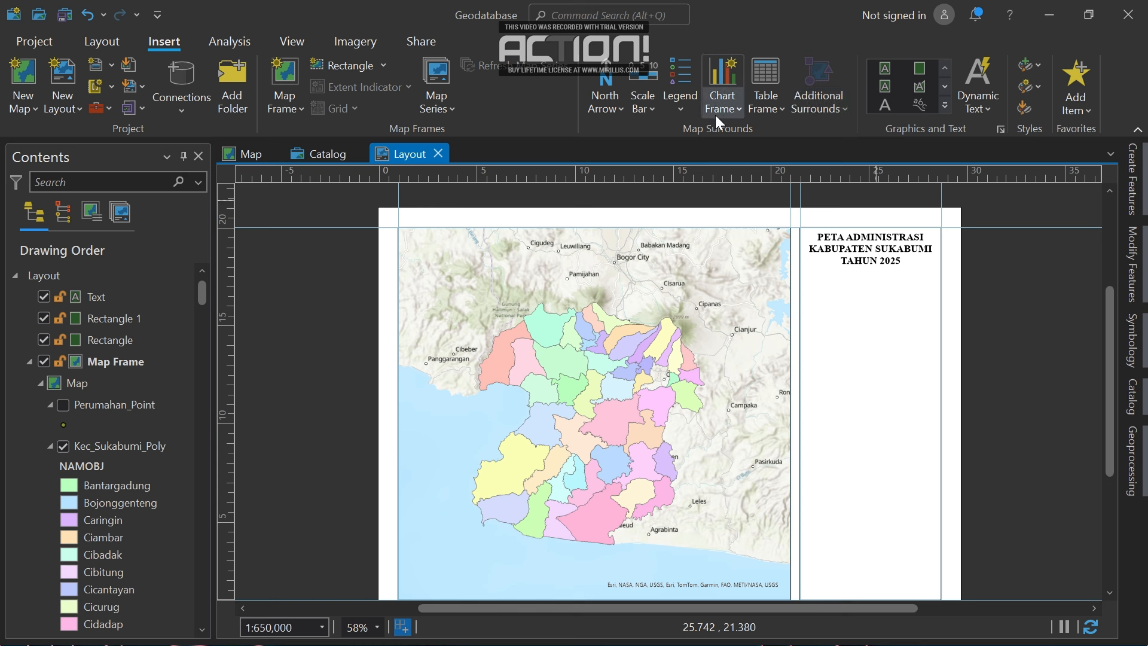
Draw a horizontal straight line just below the title, spanning the strip from the 21.5 cm guide to the outer margin guide.
click(944, 106)
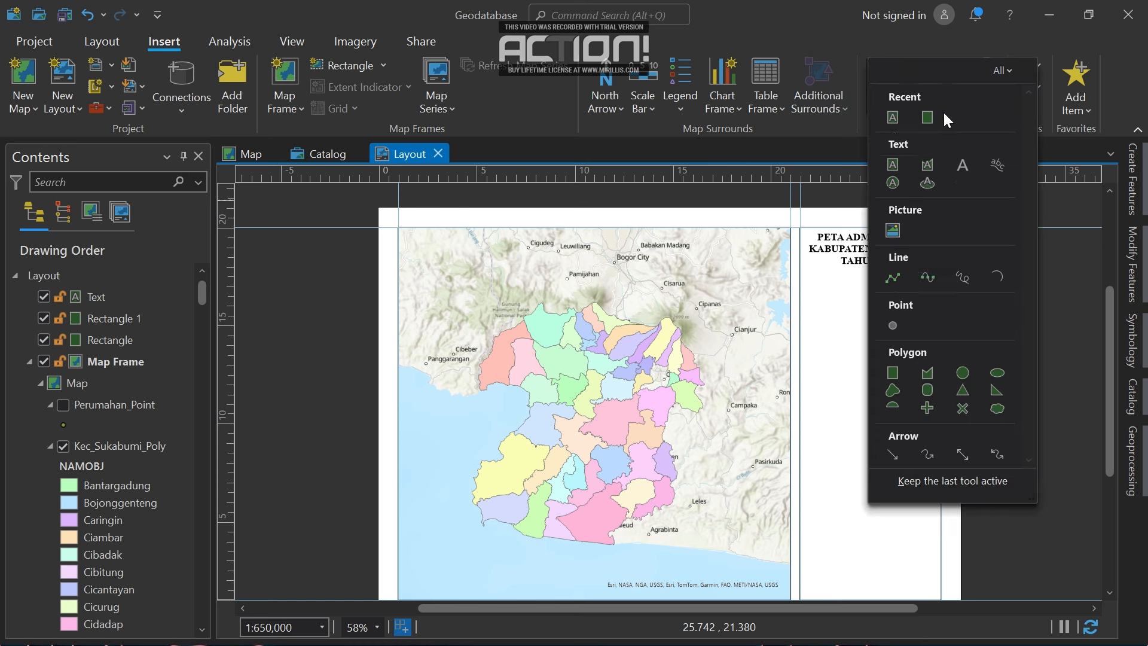
click(892, 277)
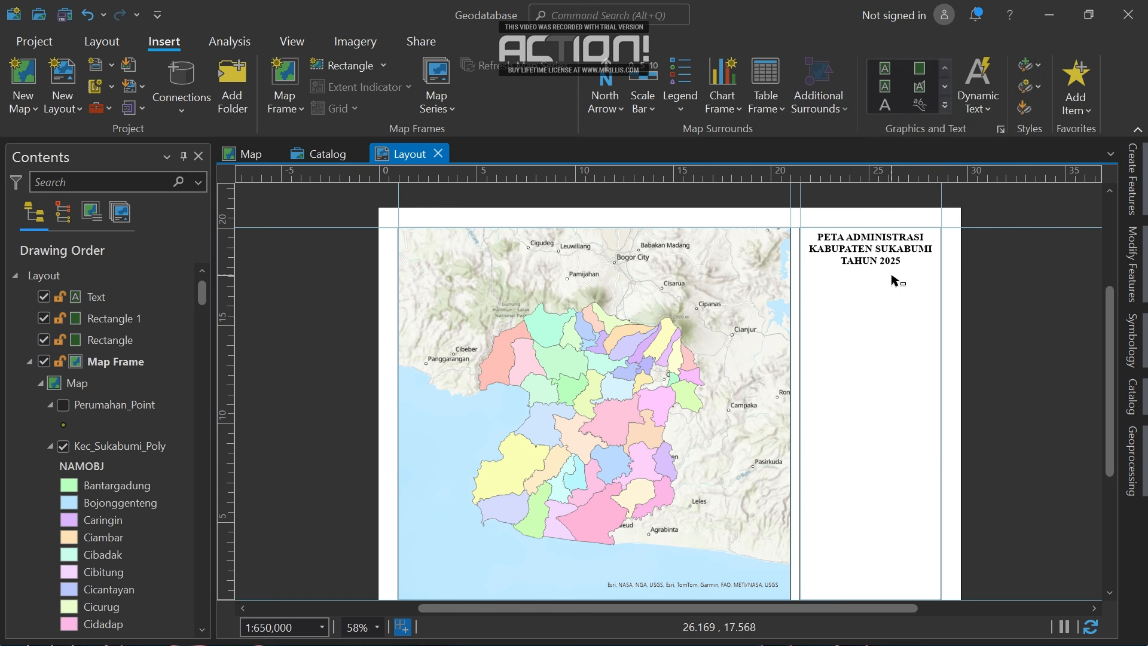
click(799, 273)
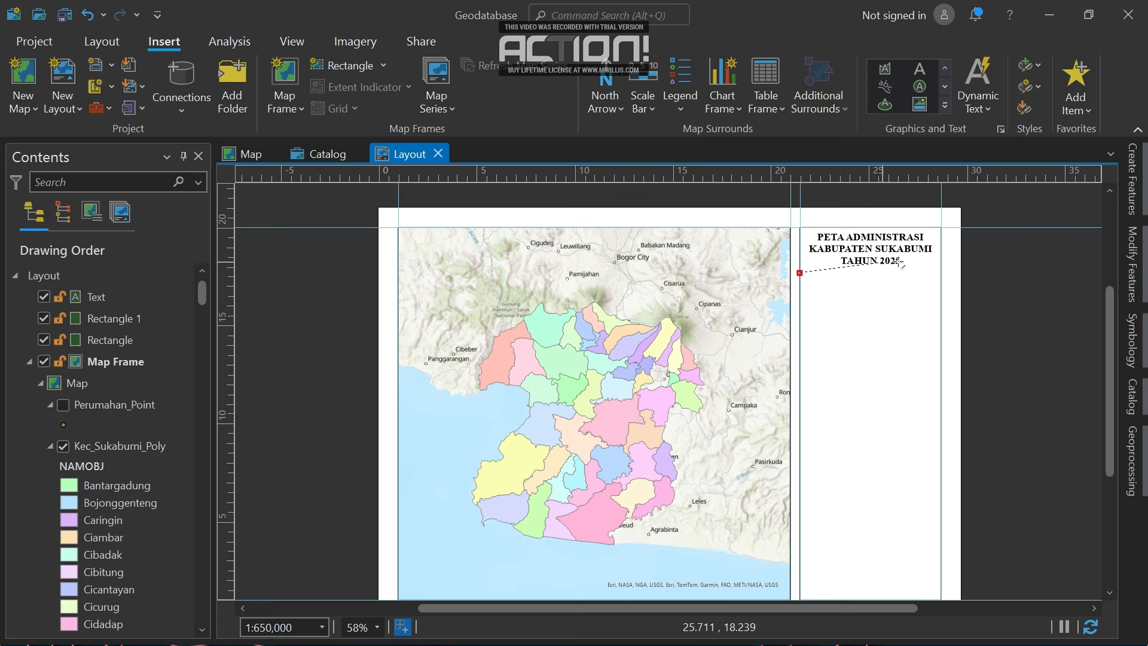
double_click(941, 273)
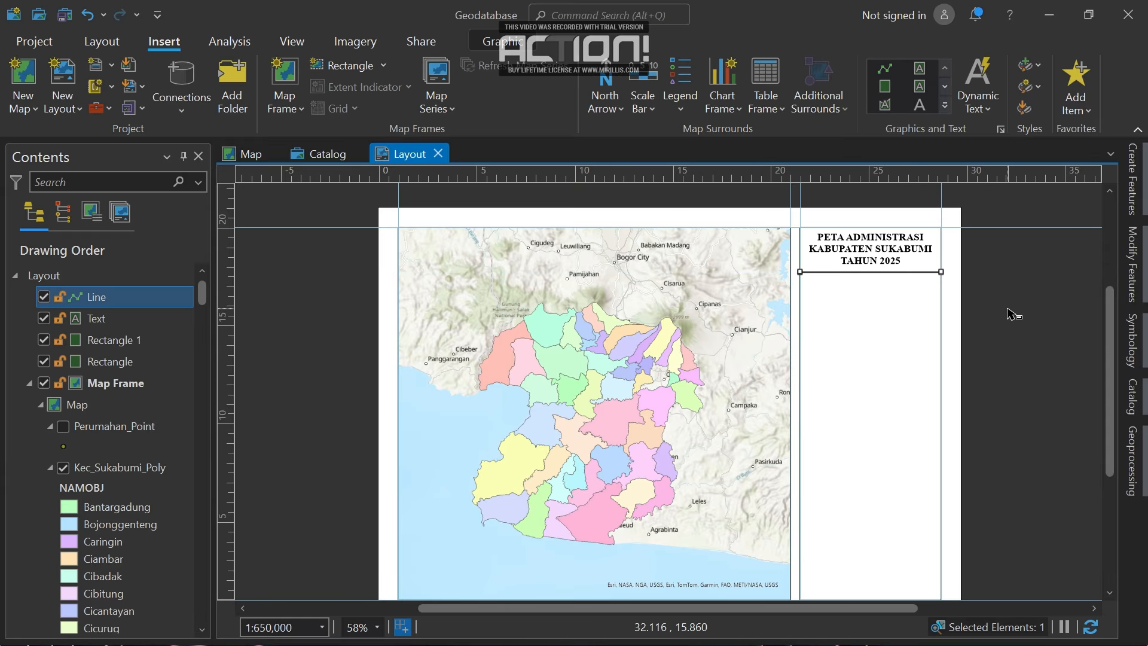
click(1012, 314)
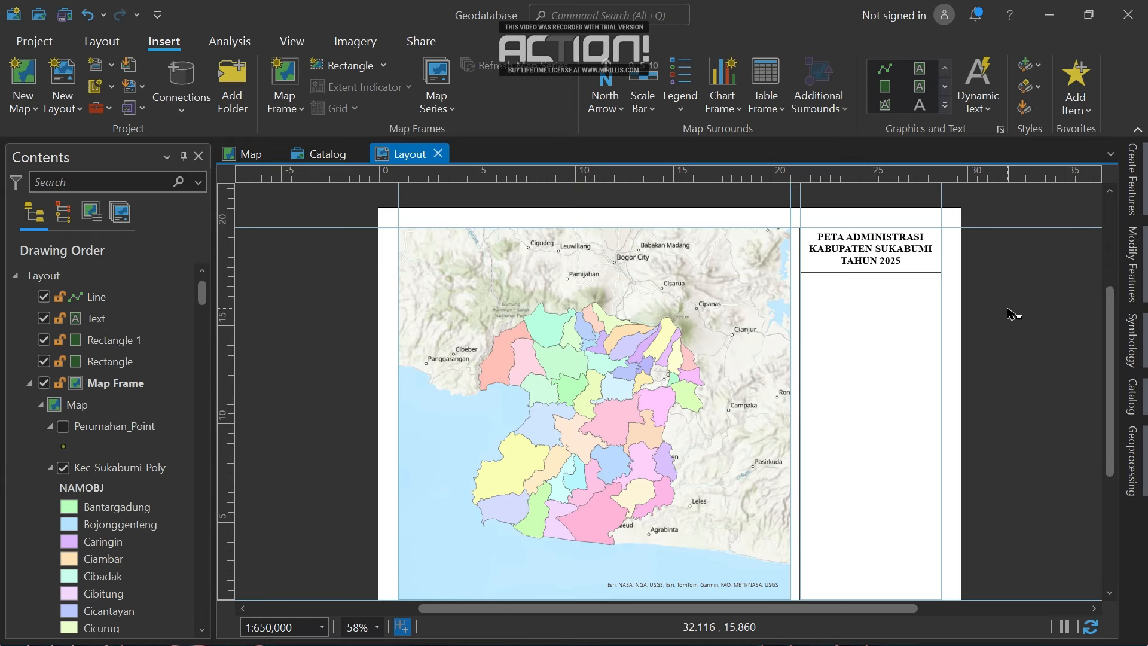
scroll(1011, 314, down, 4)
scroll(1011, 315, up, 2)
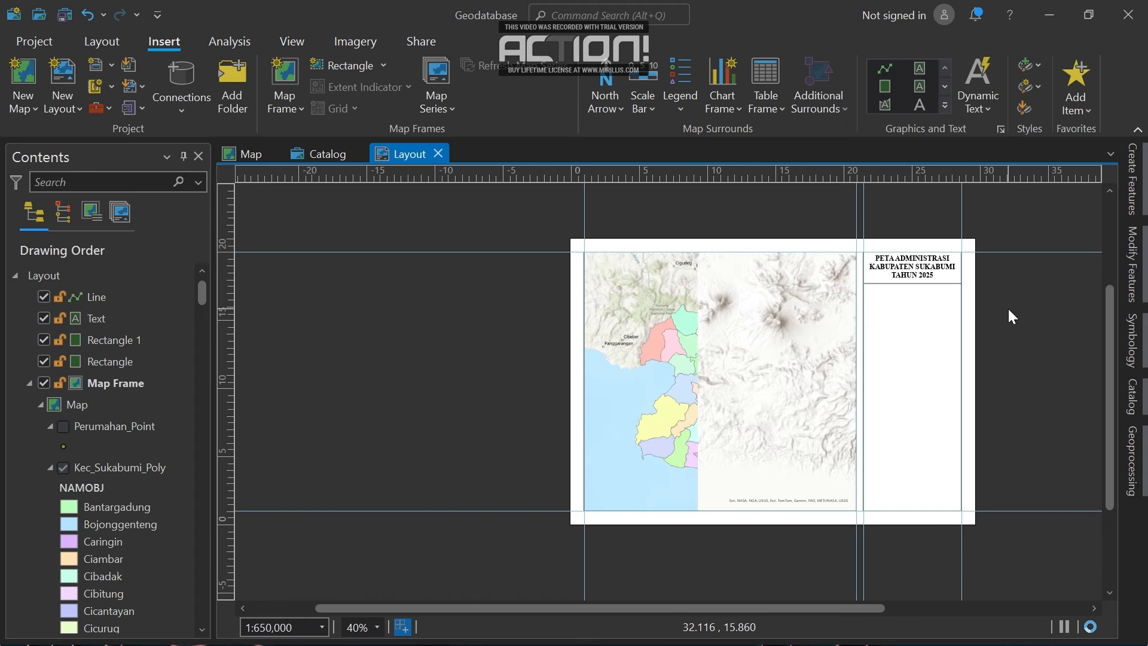
scroll(1007, 307, up, 1)
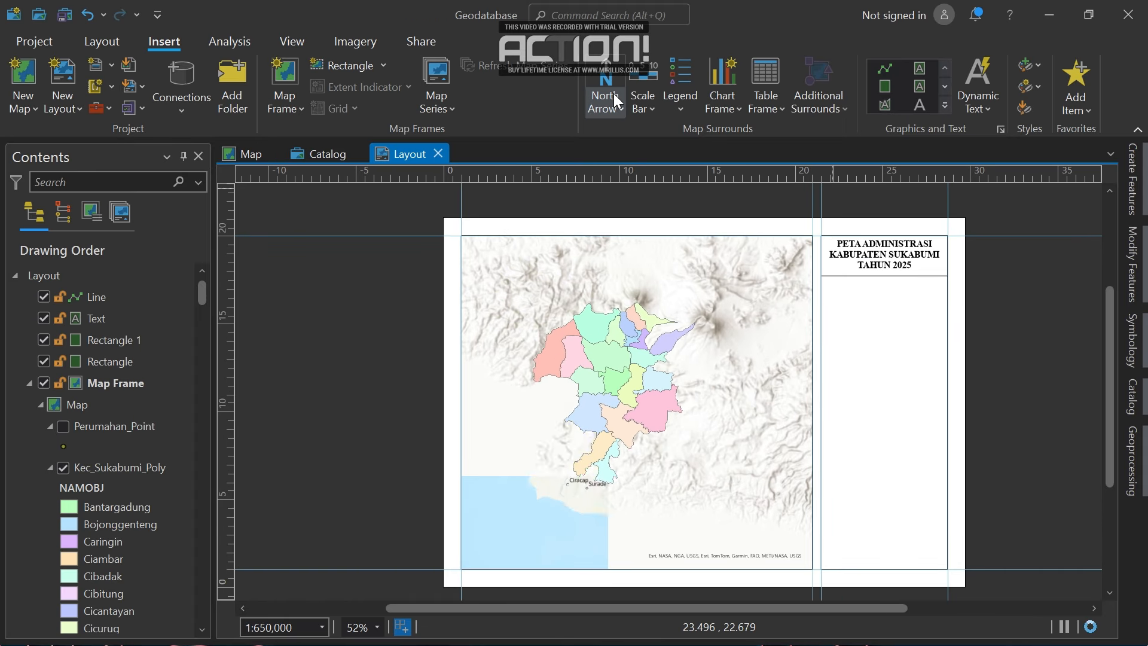
Insert a compass-rose north arrow about 2 cm wide in the side strip, just below the title's divider line.
click(610, 97)
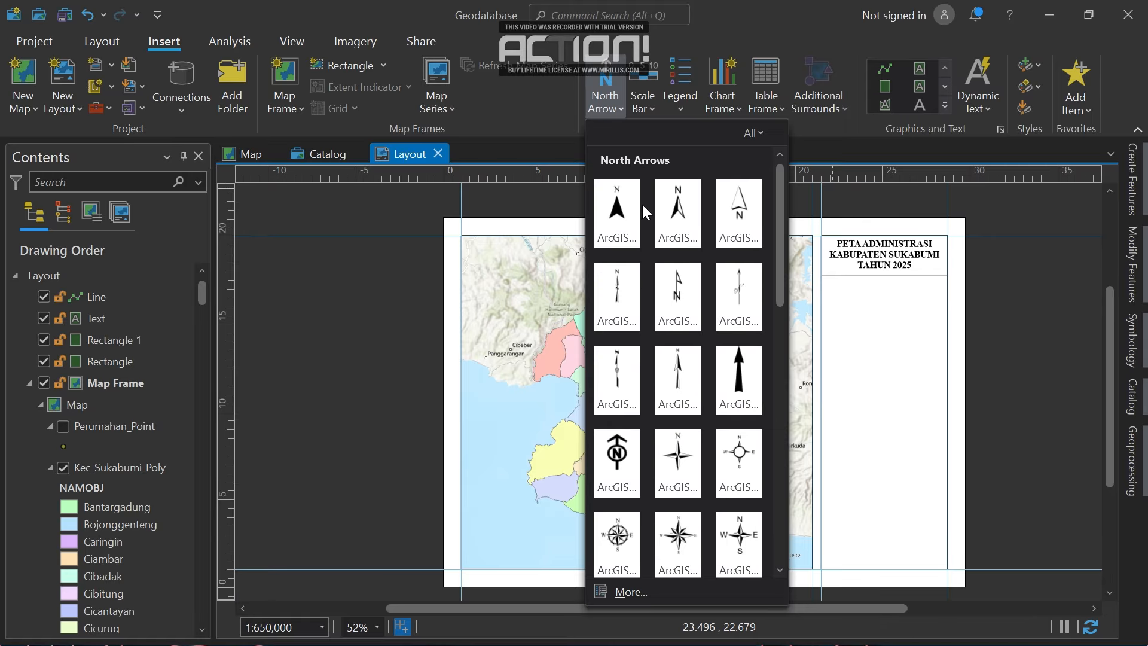
scroll(682, 308, down, 10)
scroll(682, 308, up, 5)
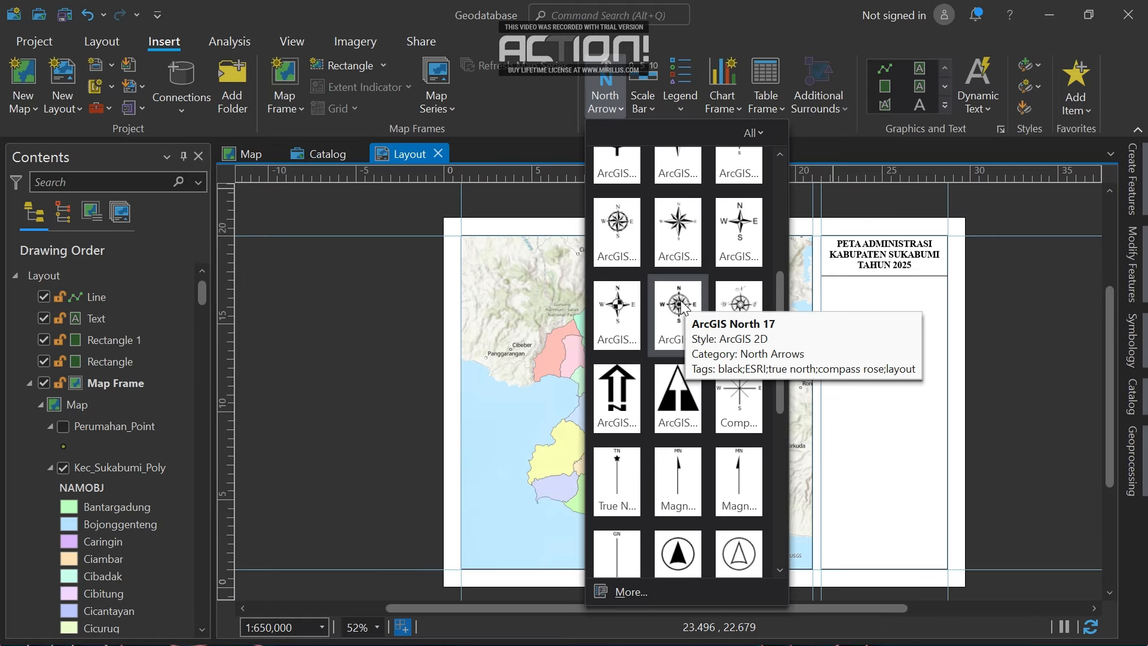
scroll(665, 437, down, 5)
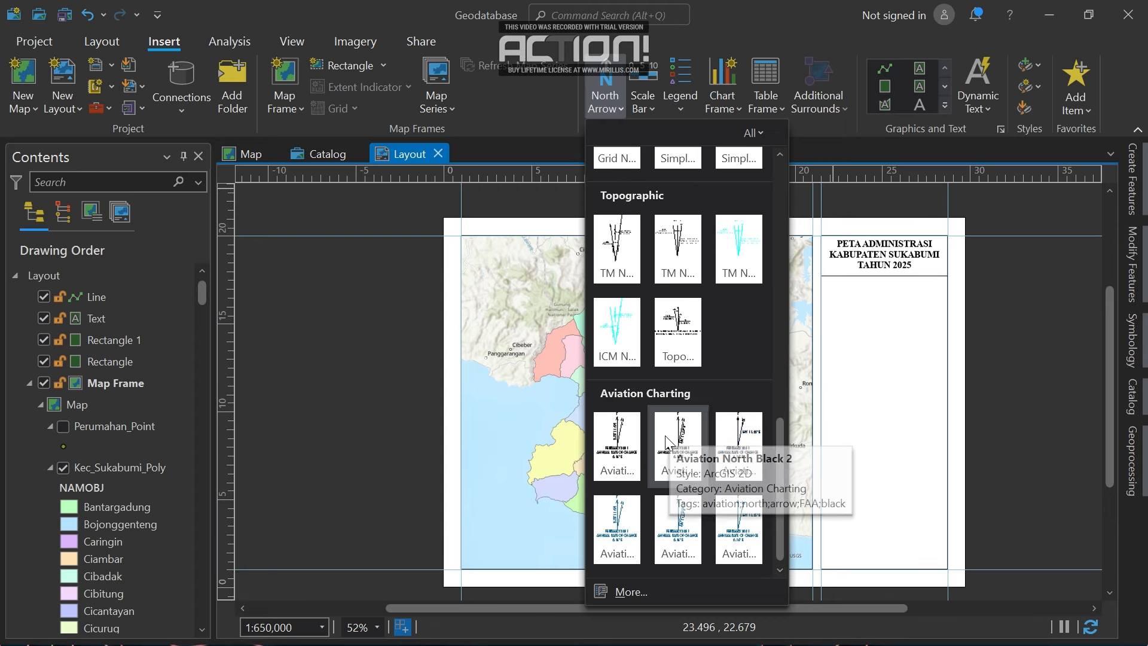
scroll(666, 437, up, 5)
scroll(666, 227, up, 1)
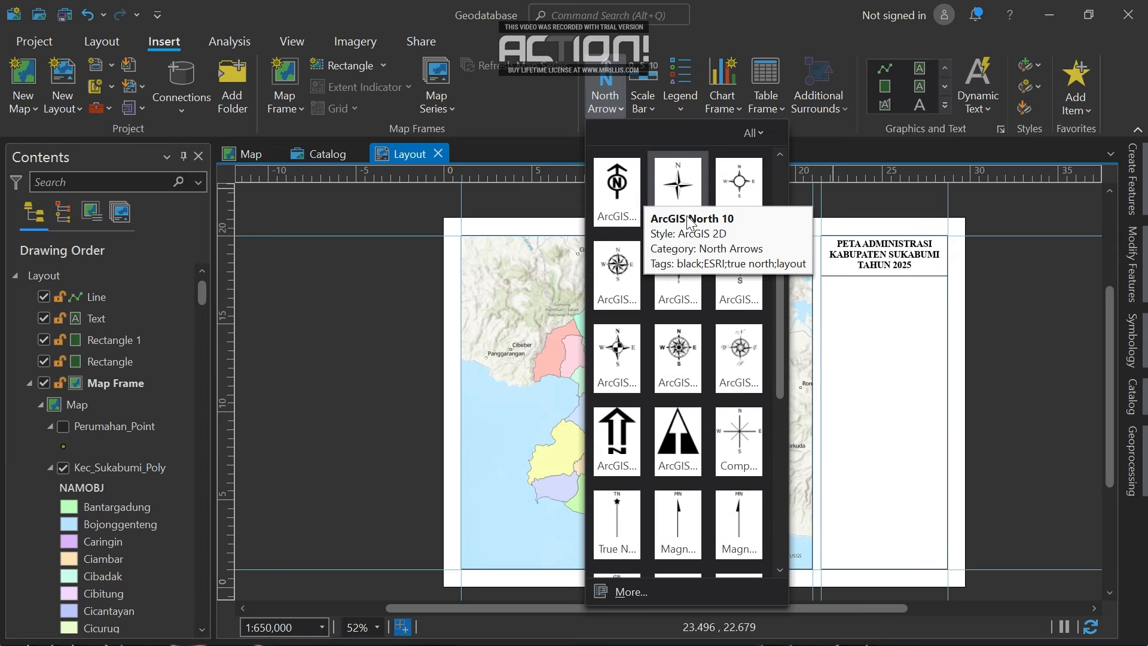
click(625, 271)
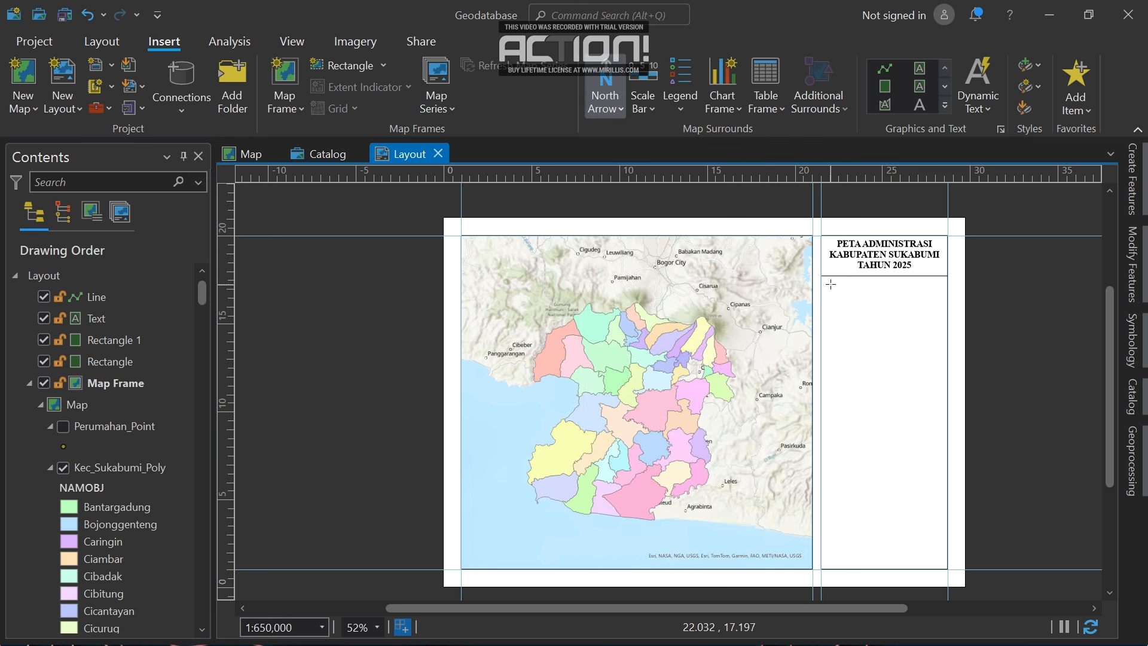
drag(830, 284, 867, 318)
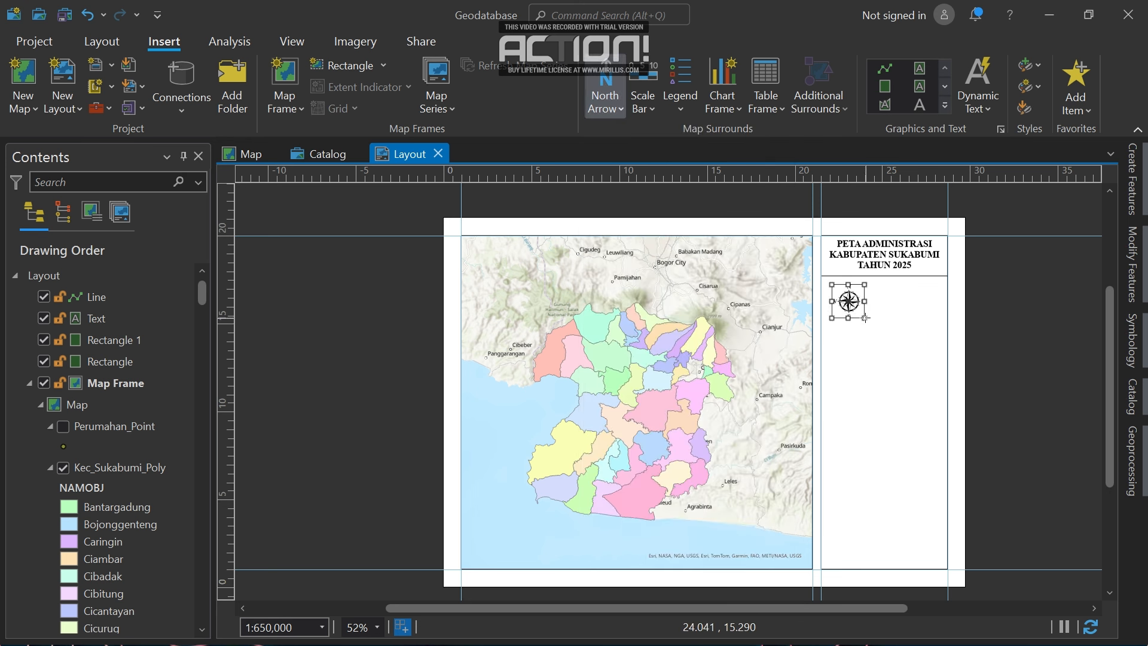
click(1059, 308)
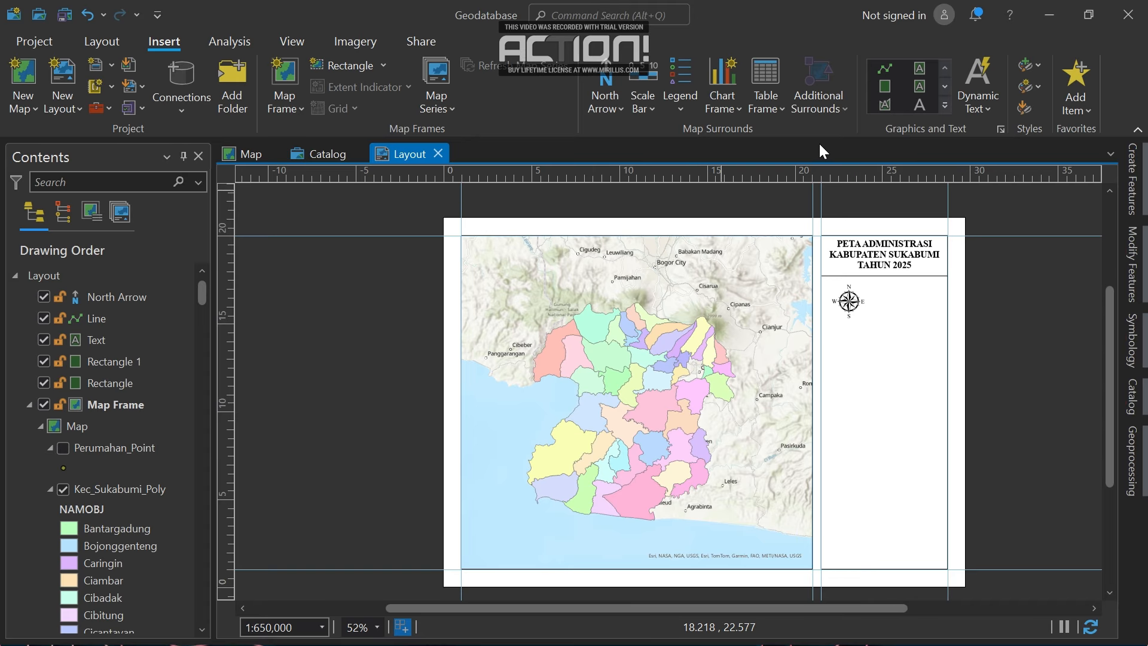
Add the map frame's dynamic Scale text beside the north arrow, in a box about 3.6 cm wide.
click(982, 107)
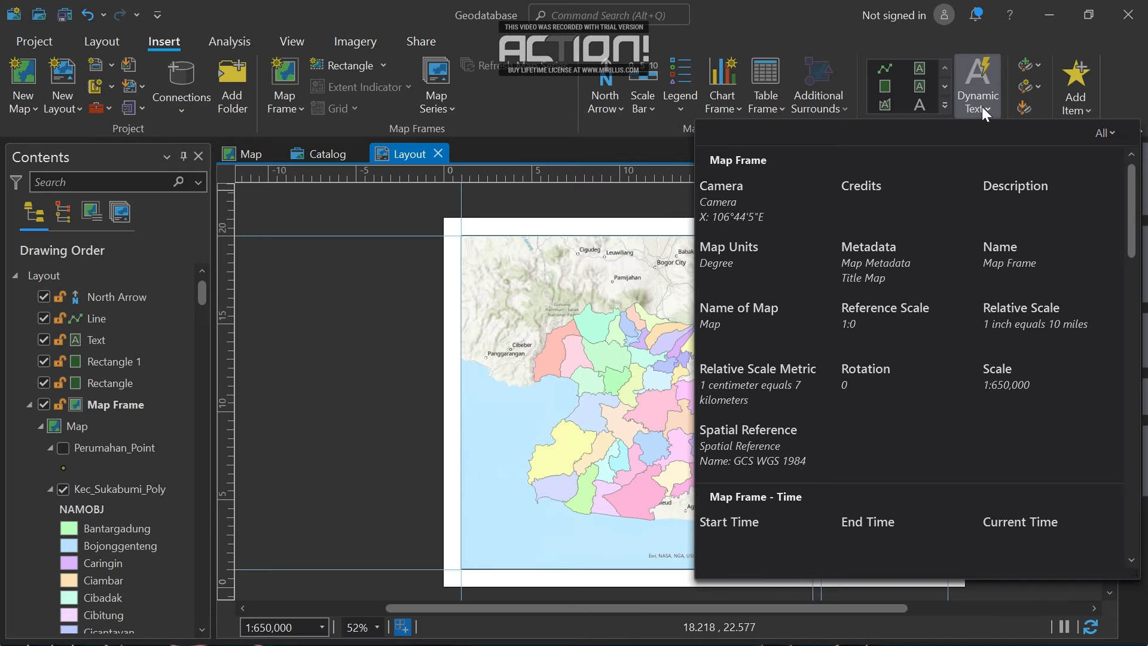
click(1014, 371)
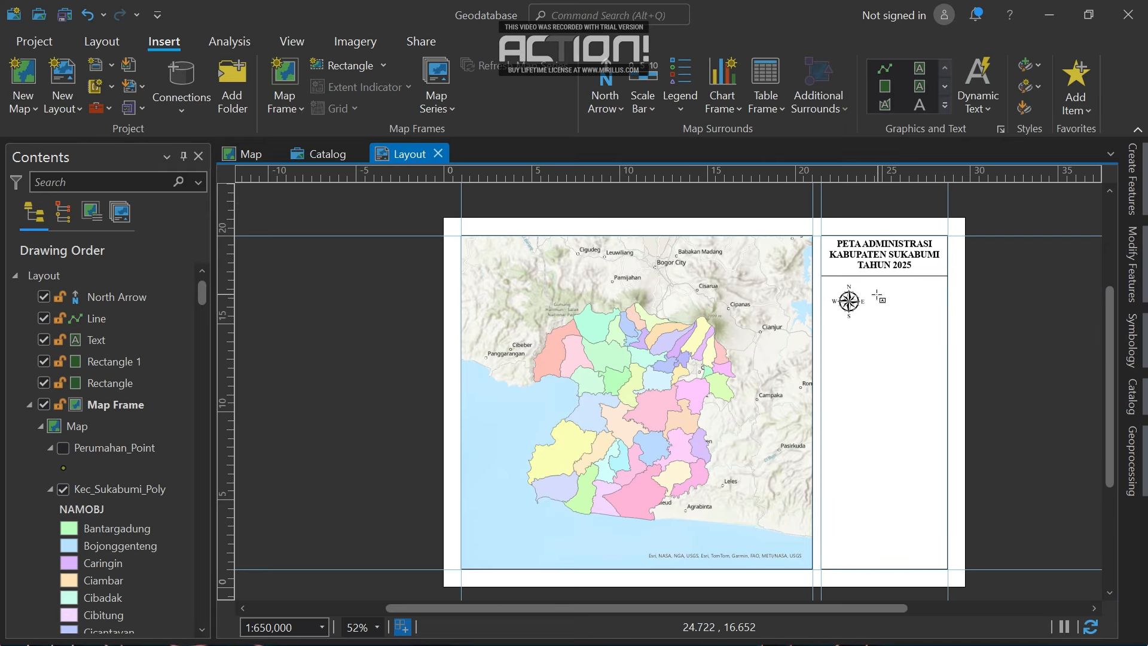
drag(875, 295, 938, 318)
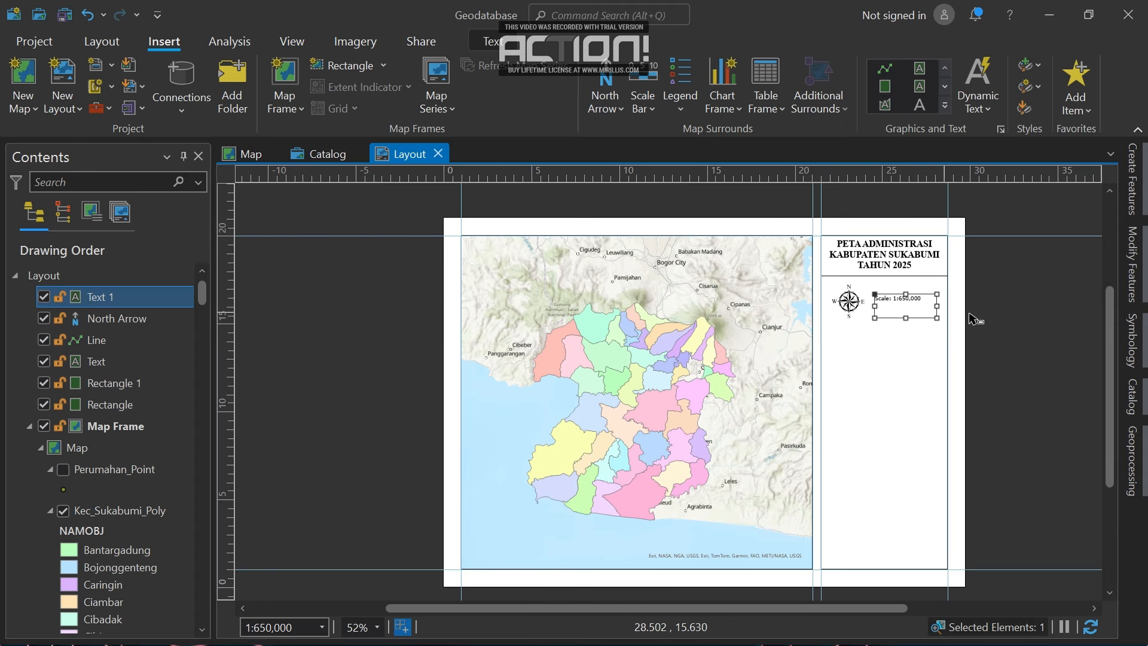
Change the dynamic scale text's label to "SKALA:" in its element properties, keeping the scale tag.
right_click(917, 305)
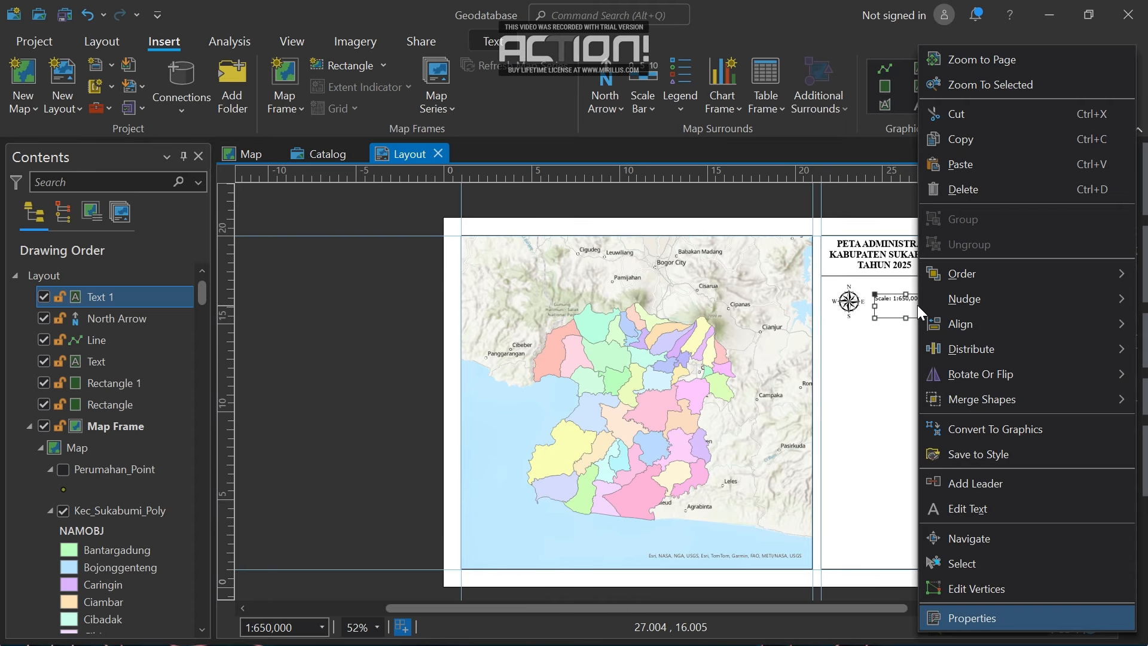
click(950, 622)
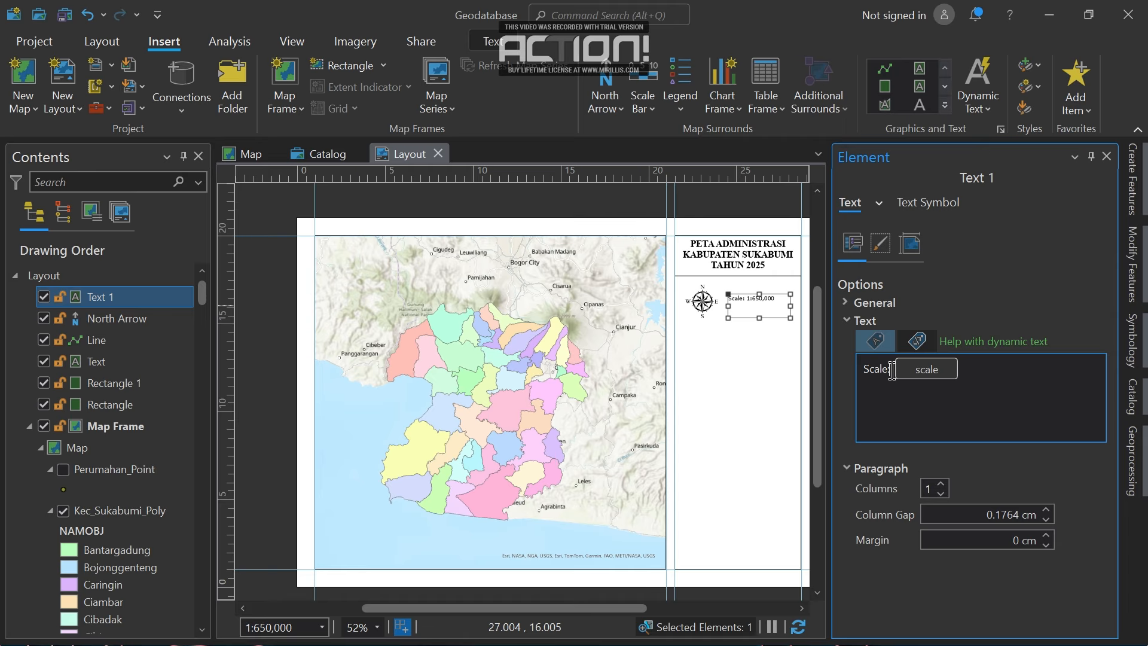
key(BackSpace)
key(BackSpace)
key(BackSpace)
key(Caps_Lock)
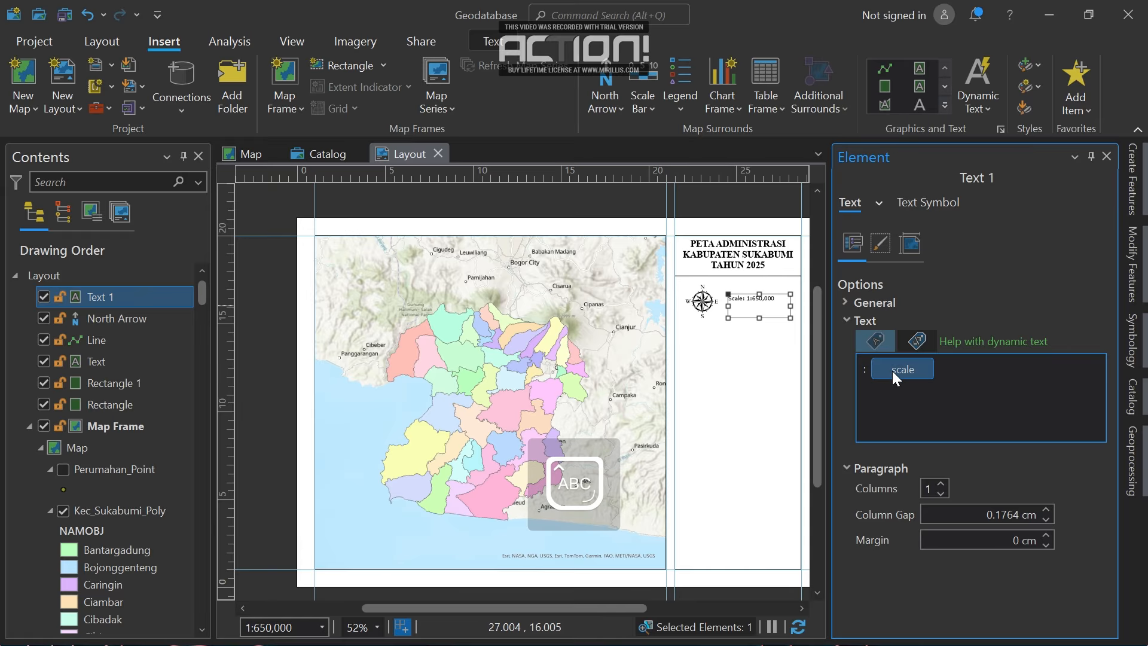
text(A)
key(BackSpace)
text(KALA)
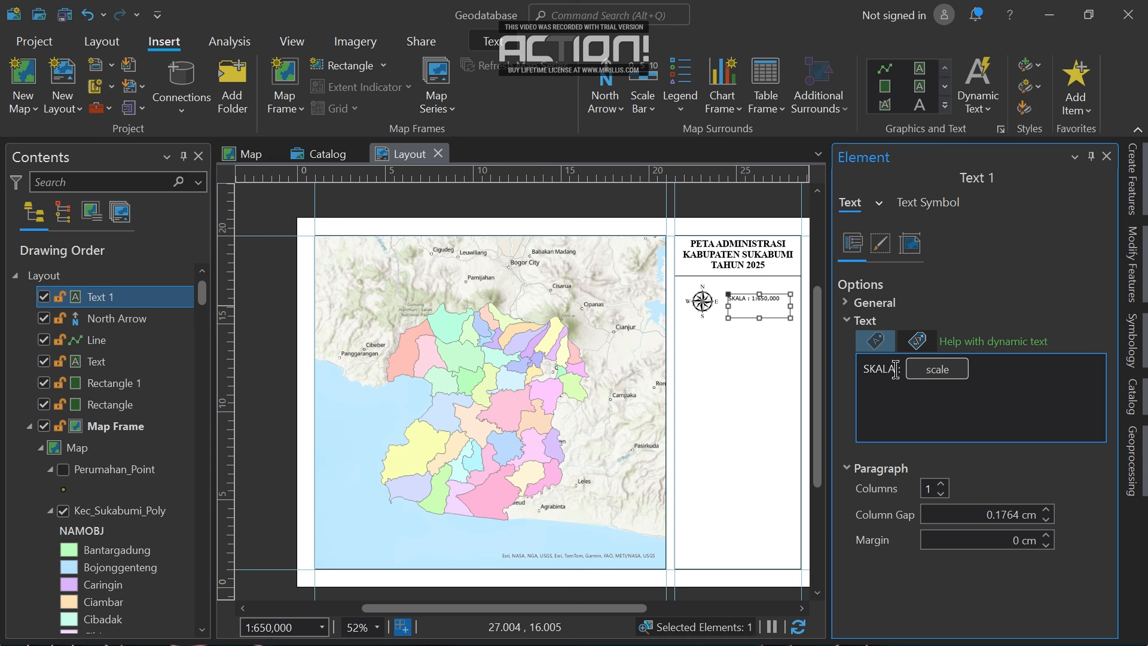
key(Delete)
Set the scale text's font to Times New Roman in its text symbol.
click(870, 296)
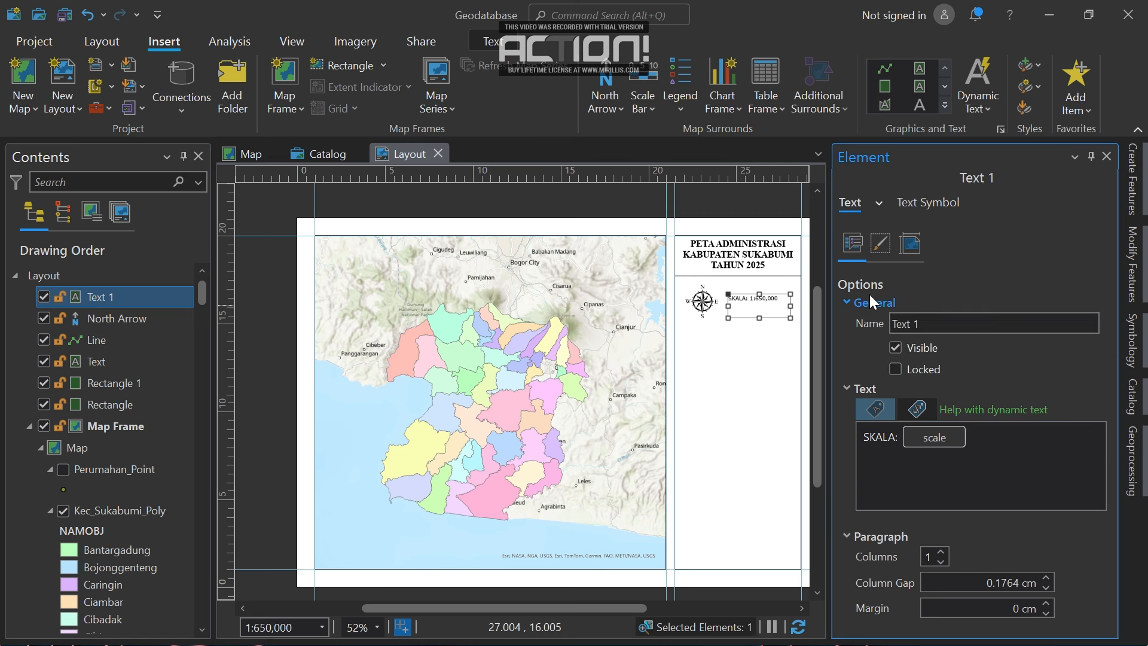
click(930, 205)
double_click(977, 299)
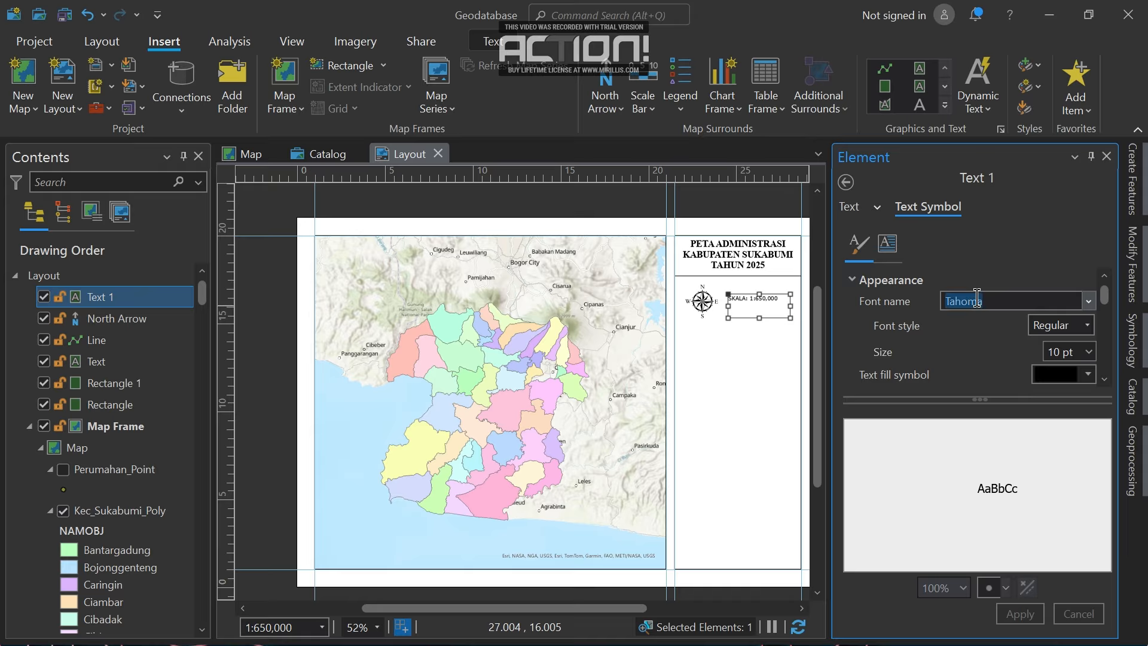
text(Times New R)
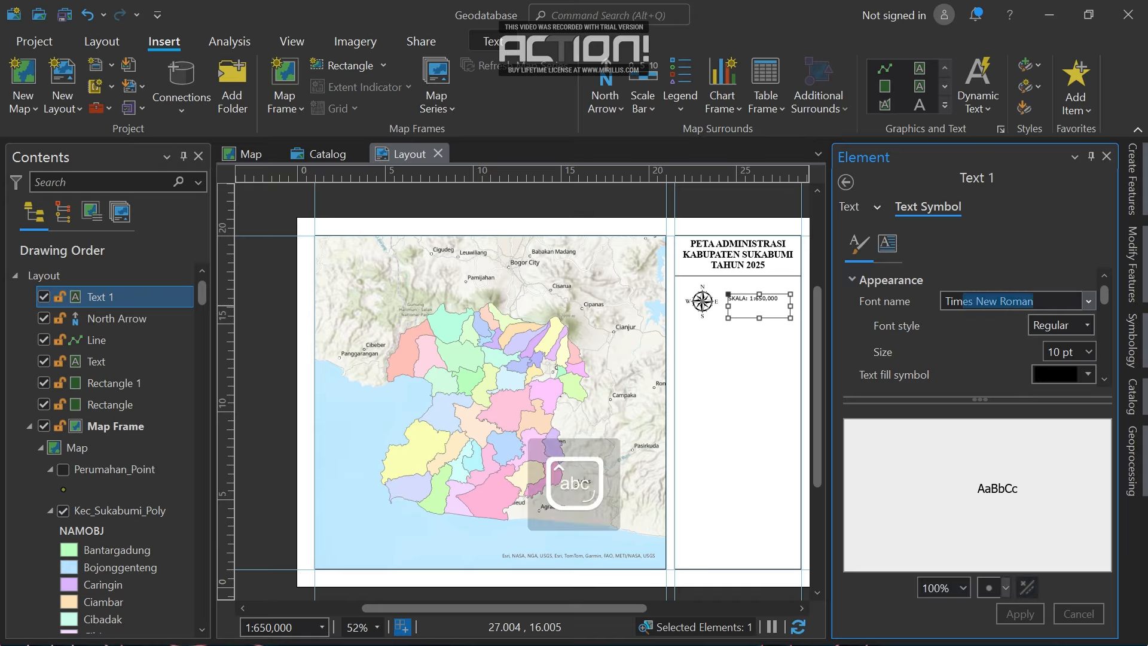
key(Return)
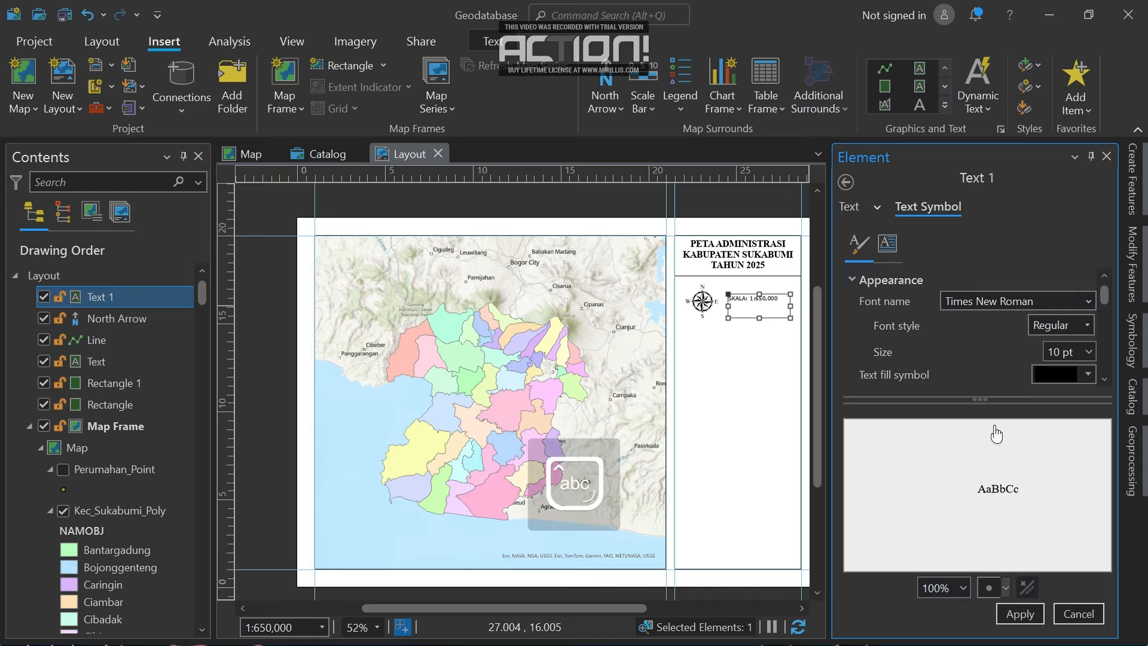
Center the scale text horizontally in its position settings and apply the text symbol changes.
scroll(969, 361, down, 5)
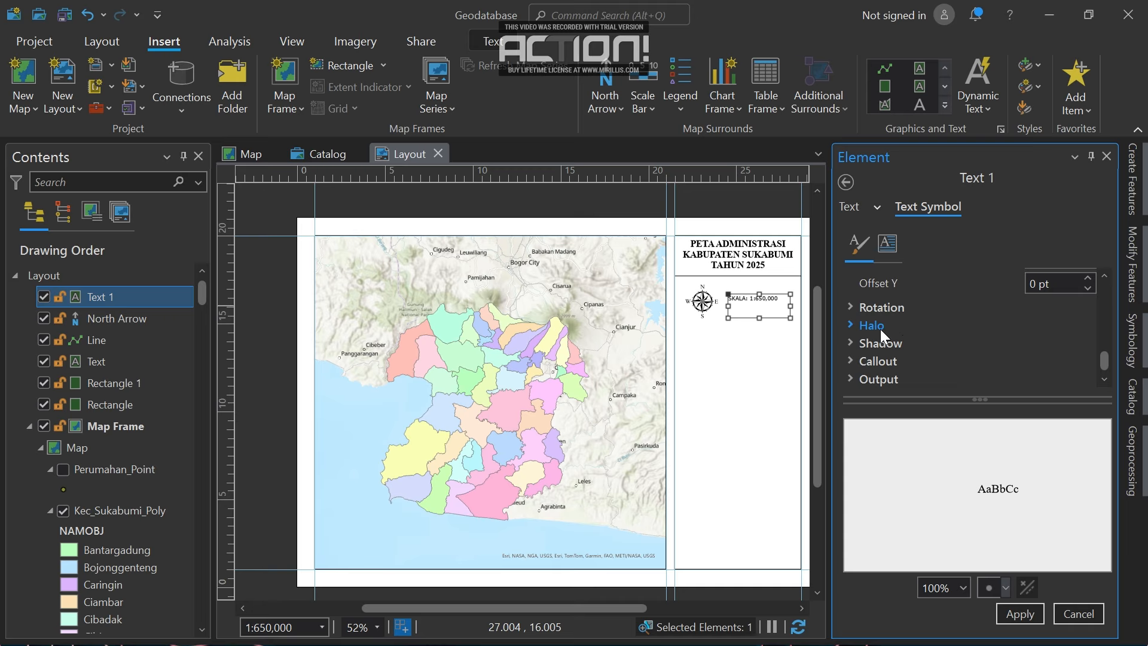
scroll(879, 335, up, 5)
scroll(879, 337, down, 3)
scroll(879, 338, up, 3)
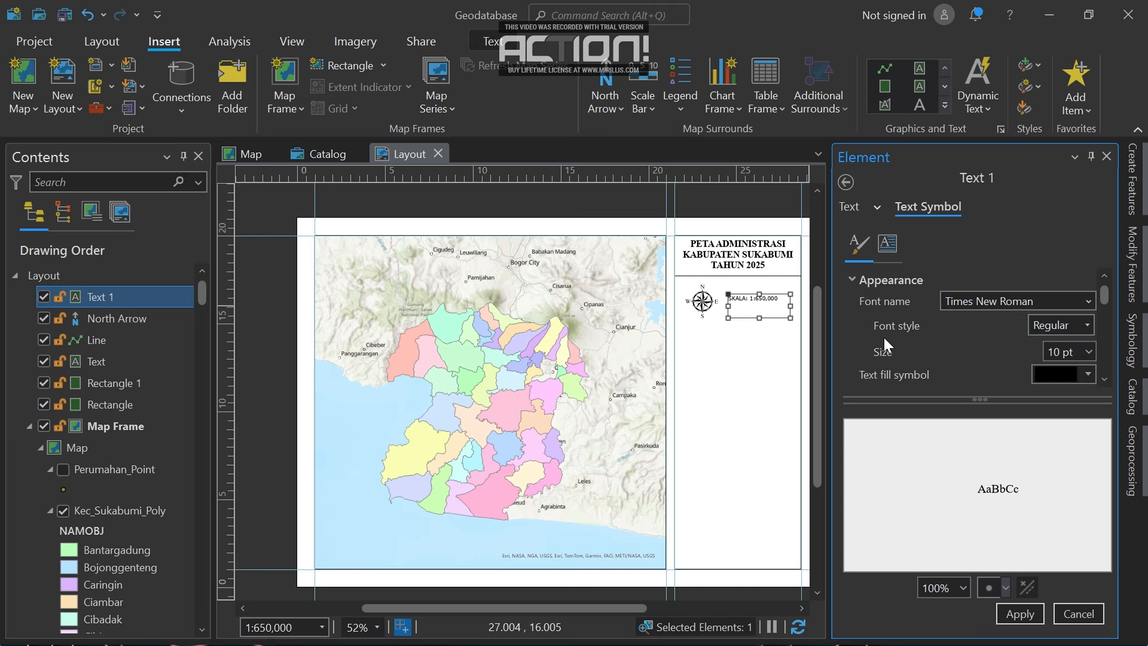
scroll(885, 337, down, 3)
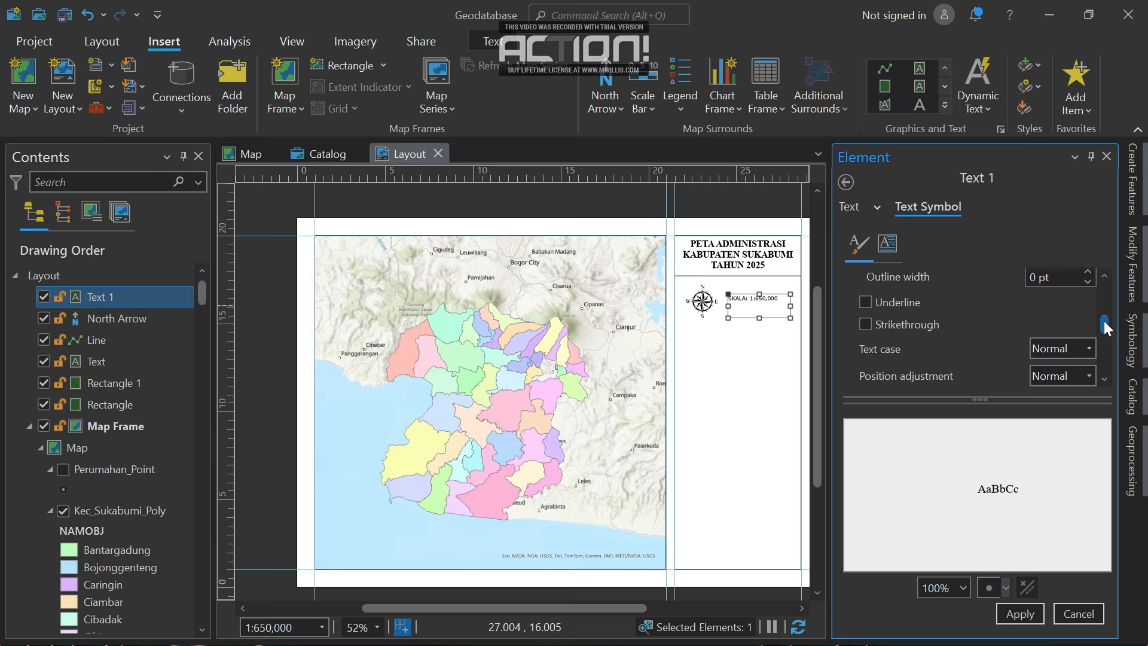
drag(1104, 320, 1078, 326)
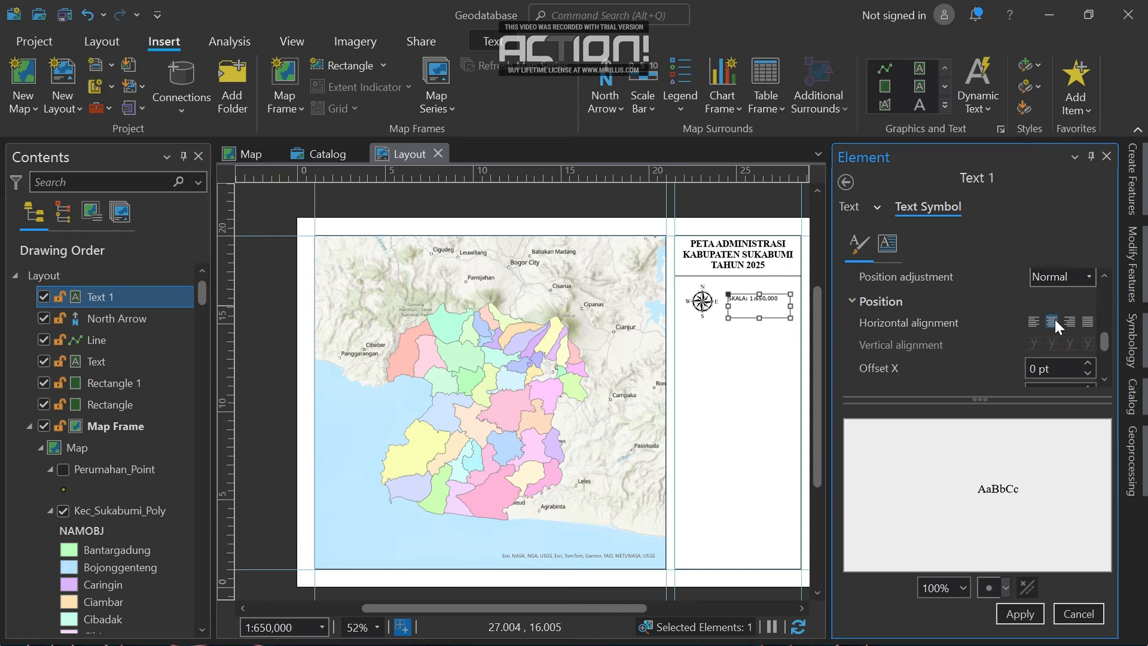
click(1052, 322)
drag(1102, 342, 1108, 347)
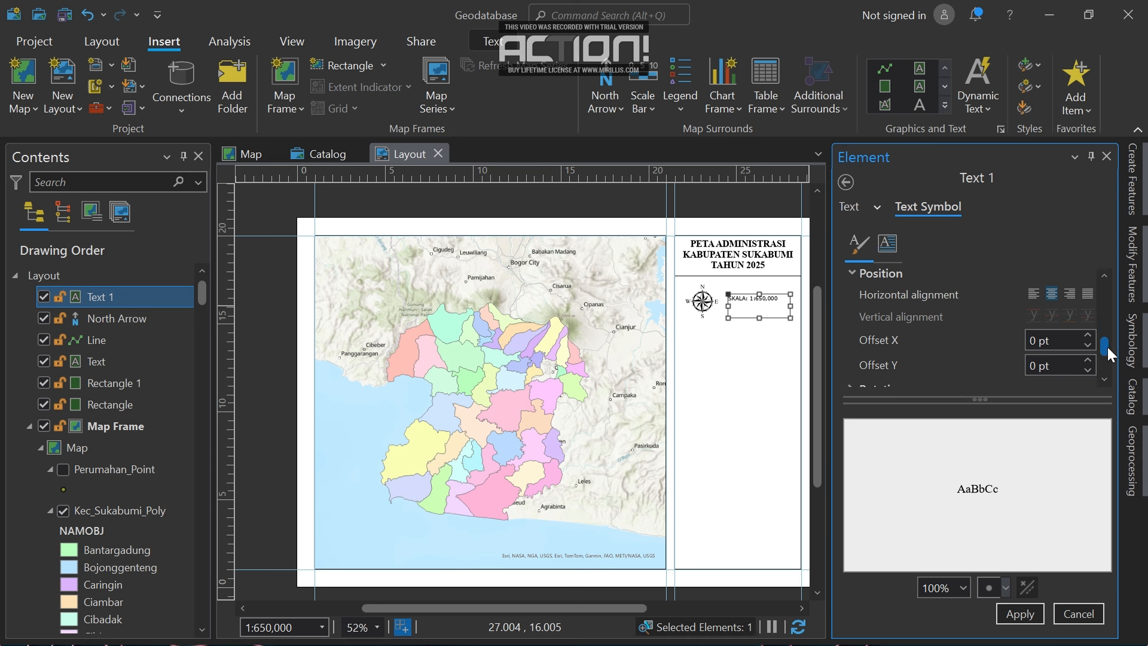
click(1016, 614)
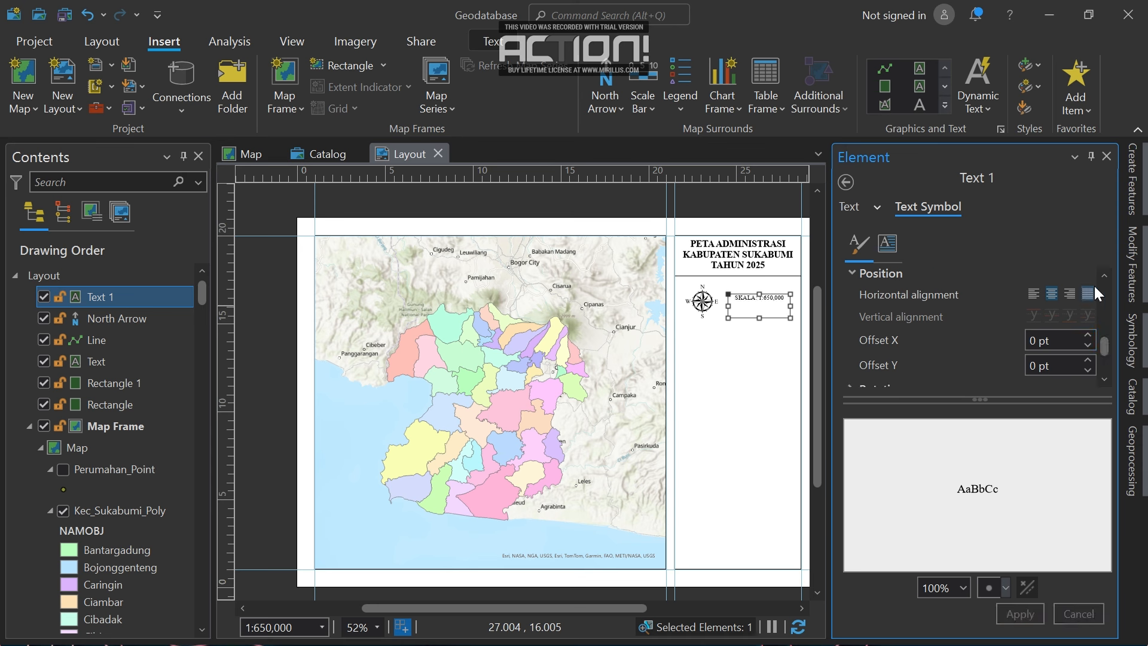
Reduce the scale text box's height to just enclose its single line and close the element properties.
drag(1104, 349, 1103, 367)
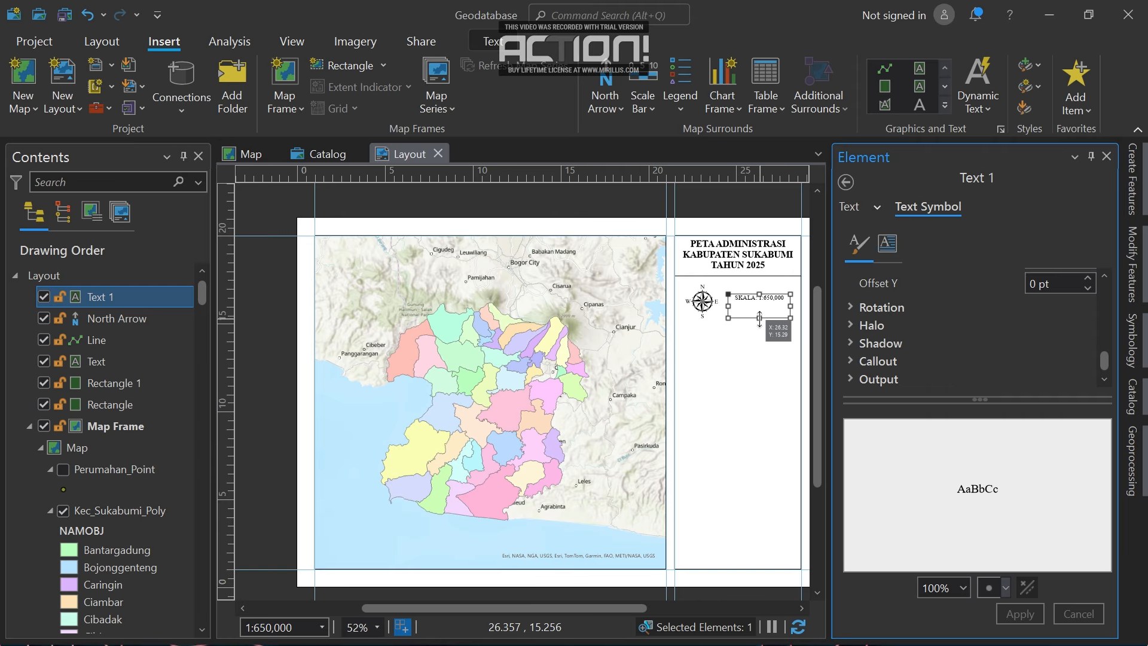
drag(759, 318, 759, 301)
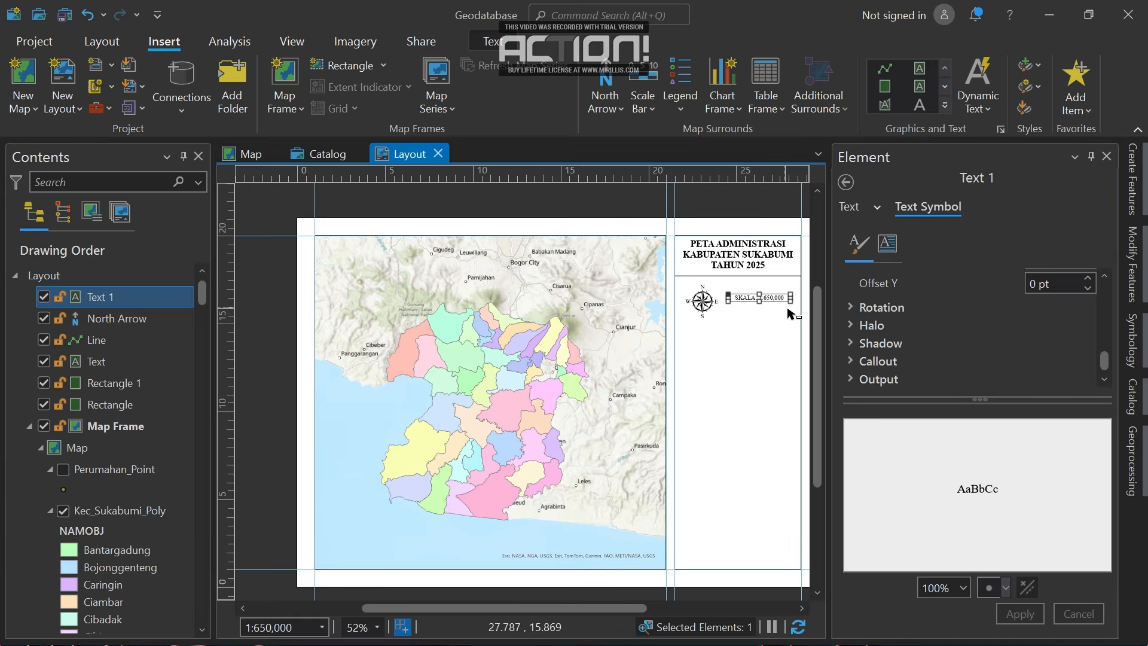
click(1107, 157)
click(1033, 299)
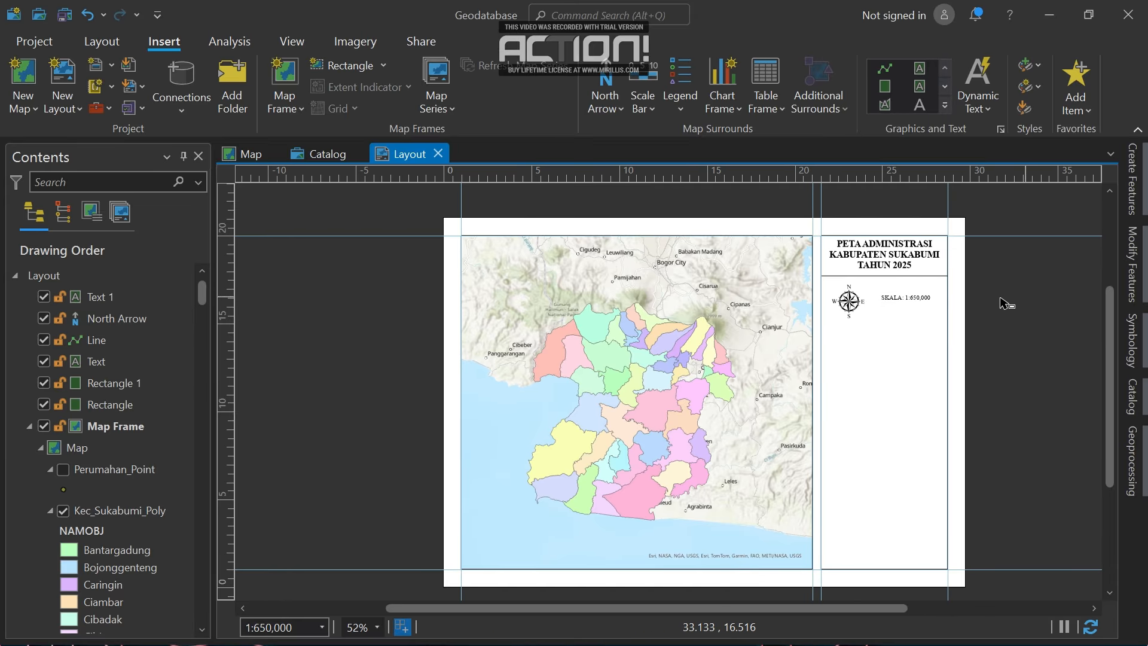
click(916, 299)
click(984, 302)
drag(901, 298, 900, 296)
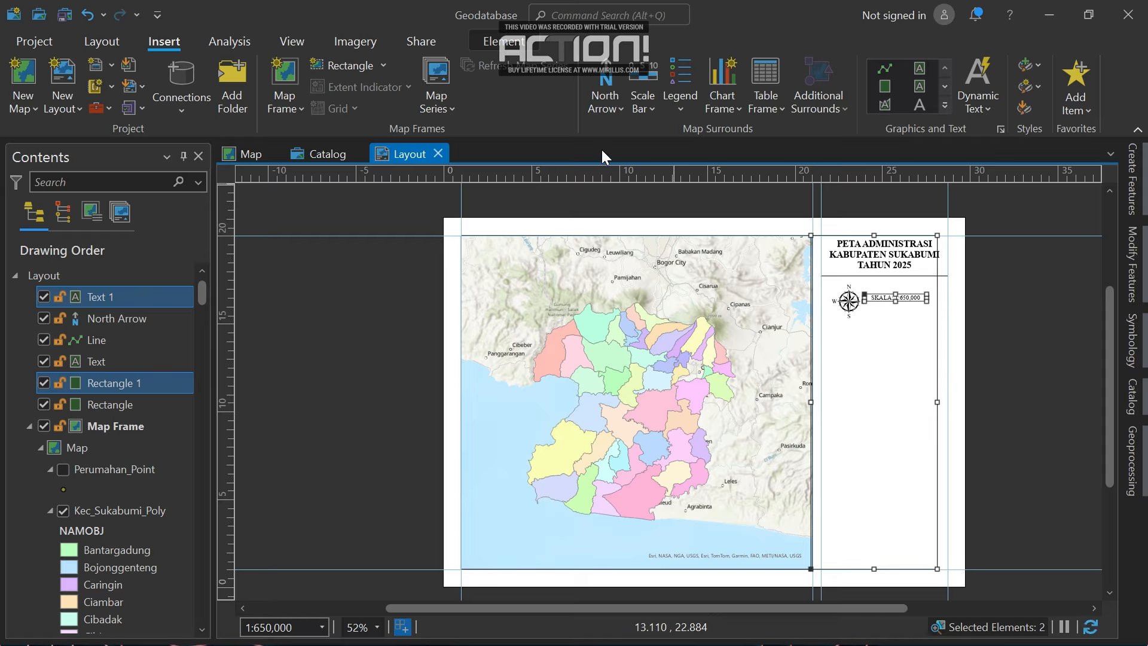
click(93, 16)
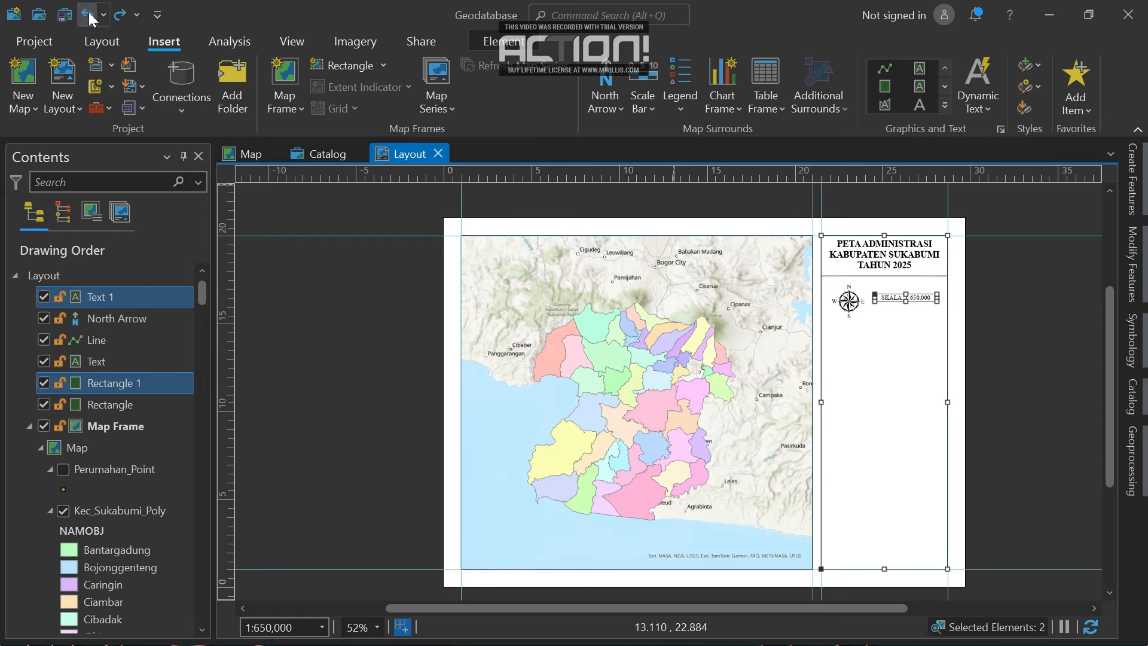
click(1019, 325)
Nudge only the scale text slightly closer to the north arrow and deselect it.
click(900, 299)
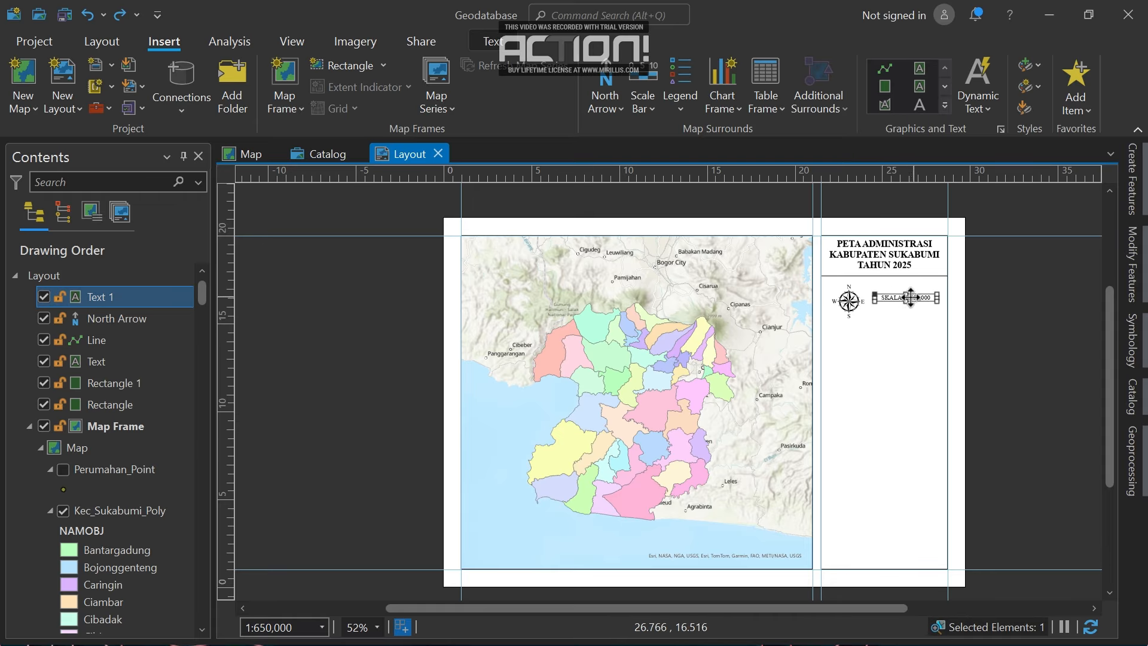
drag(903, 297, 902, 296)
click(984, 322)
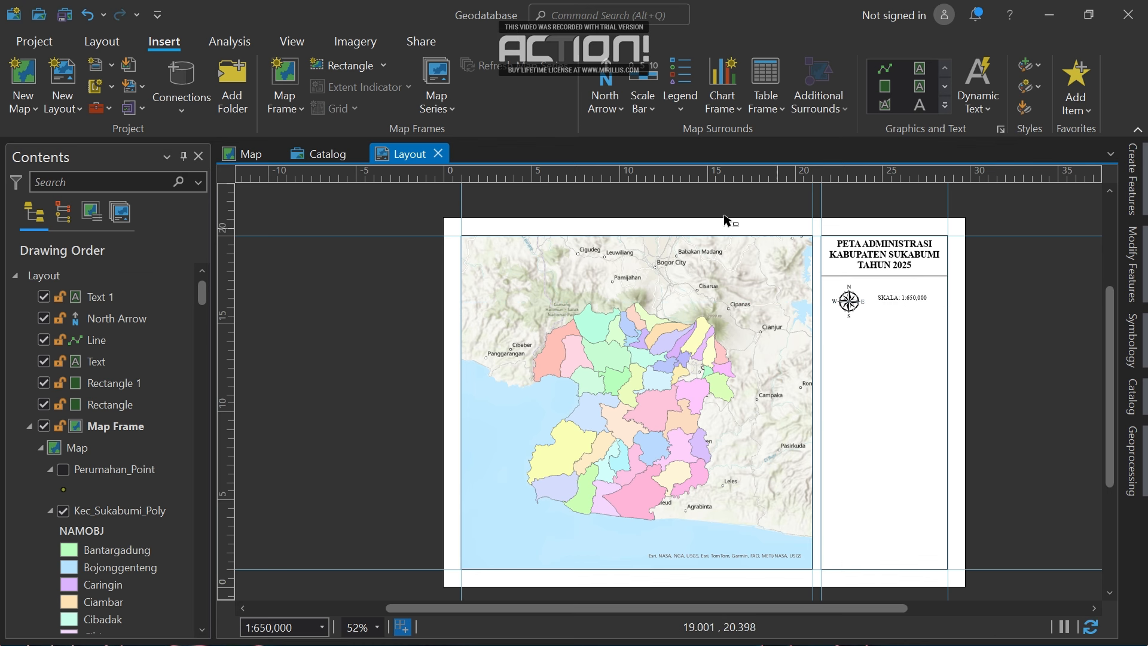
Insert an Alternating Scale Bar 1 from the Imperial styles directly beneath the scale text beside the north arrow.
click(643, 102)
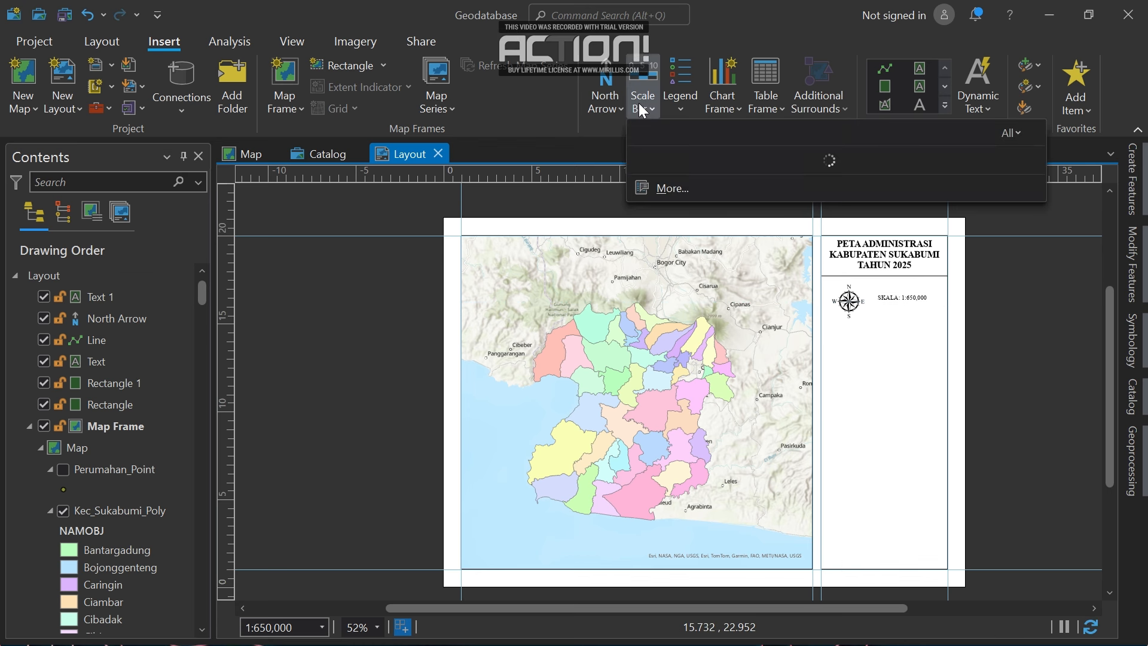
scroll(720, 295, down, 2)
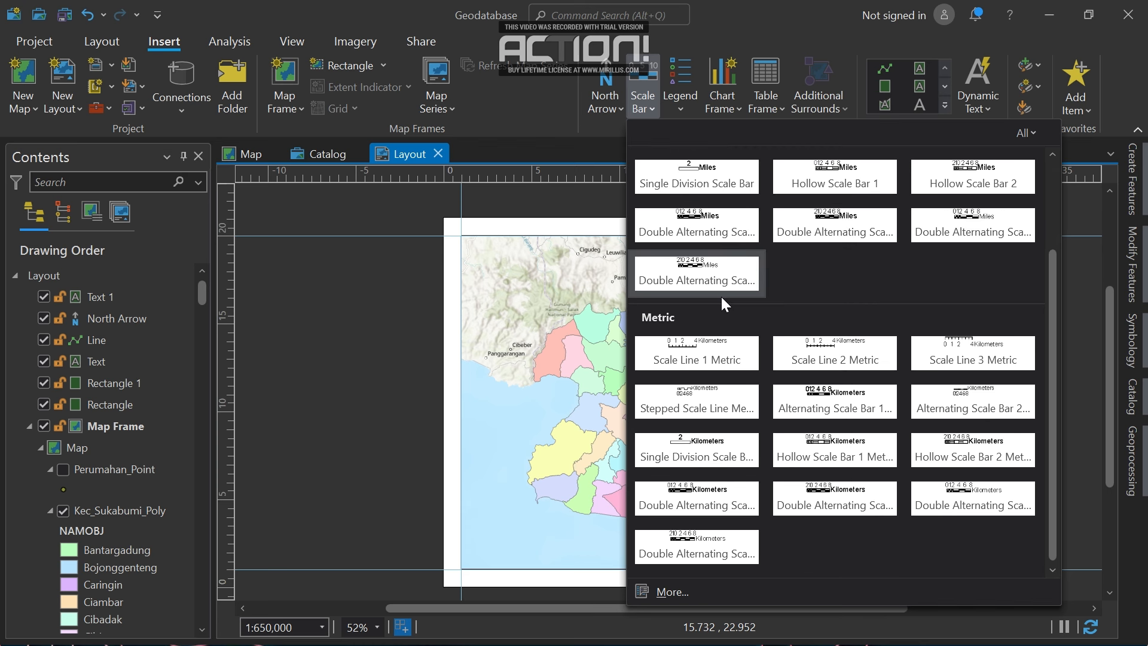
scroll(720, 295, up, 2)
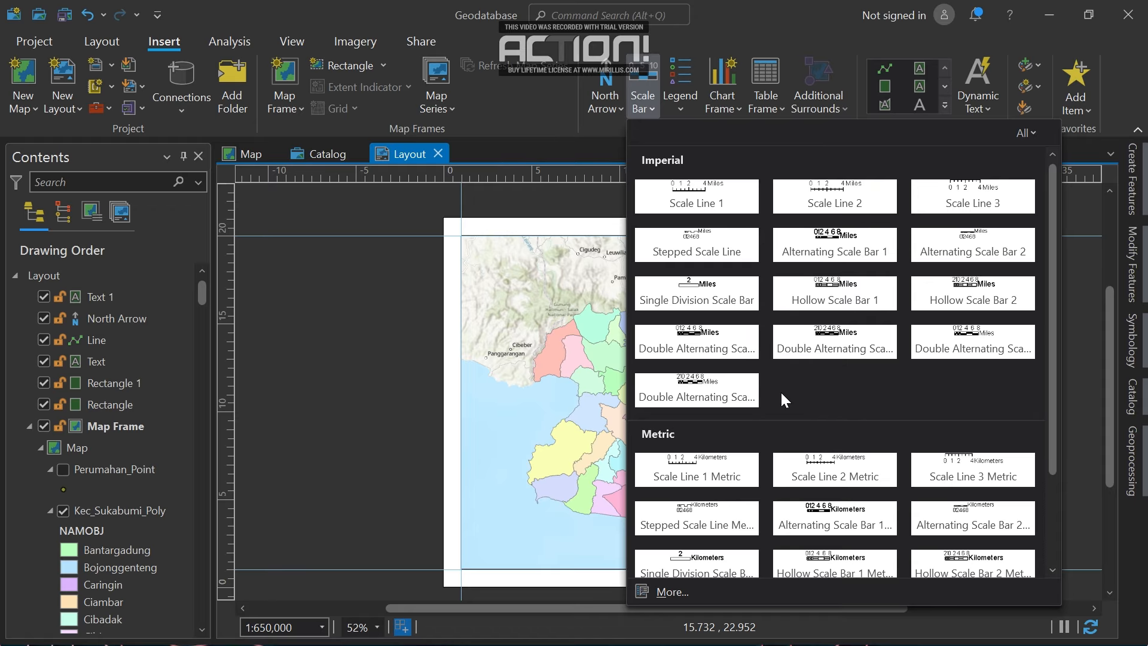
scroll(782, 394, down, 2)
scroll(781, 392, up, 2)
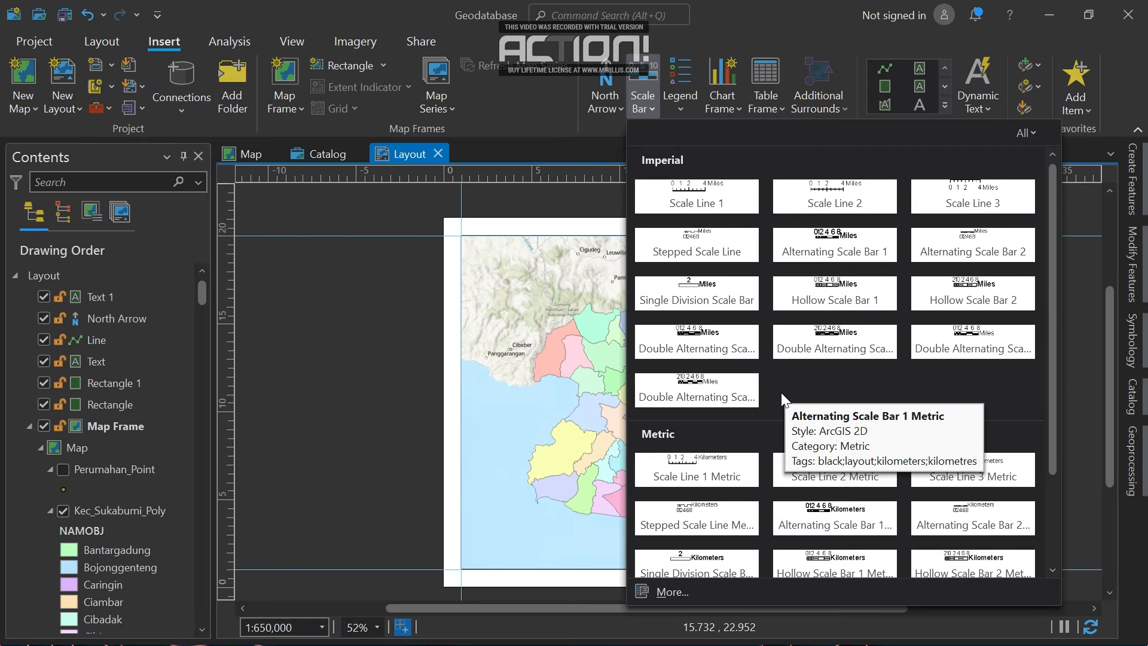
click(867, 242)
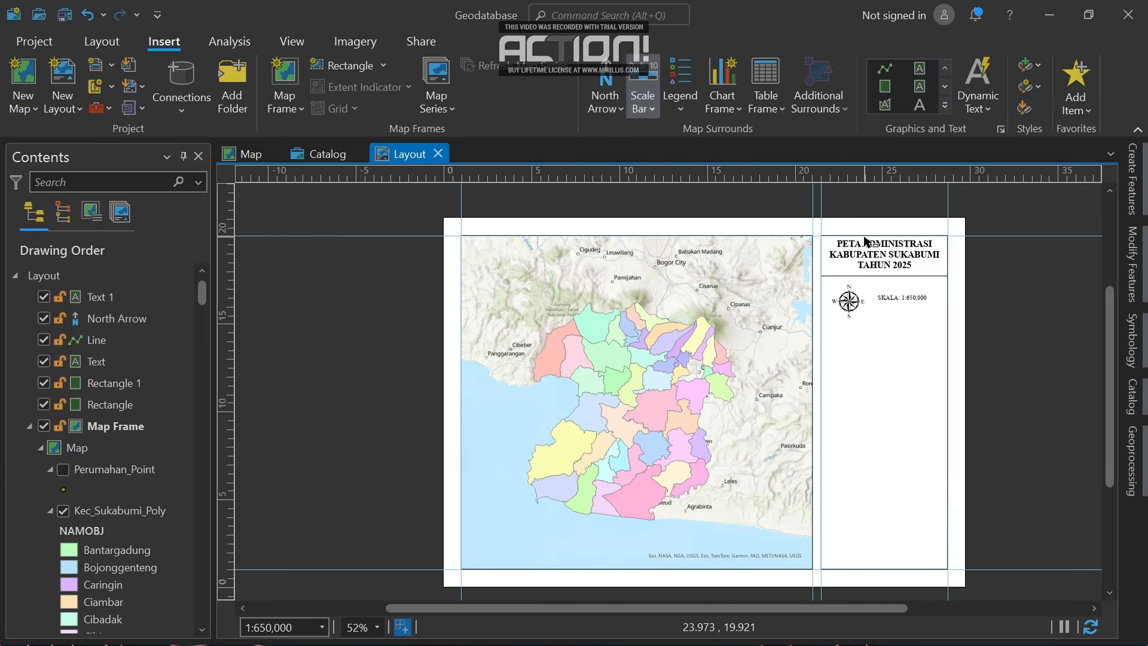
drag(873, 309, 956, 318)
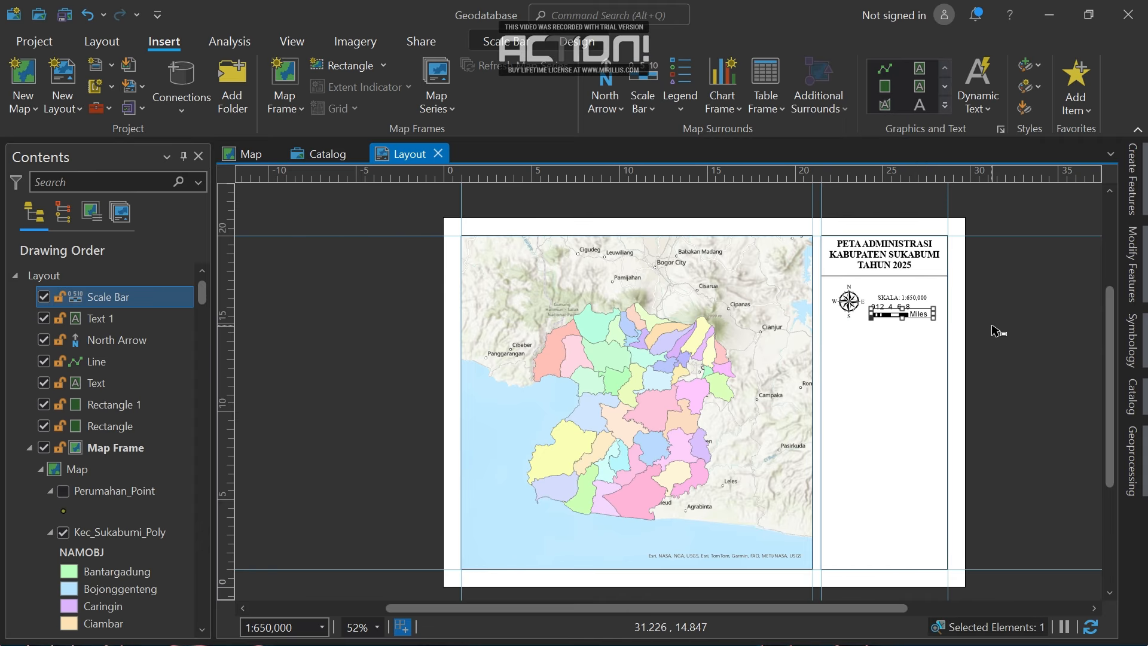
Set the scale bar's map units to Kilometers and its label text to Km.
right_click(917, 316)
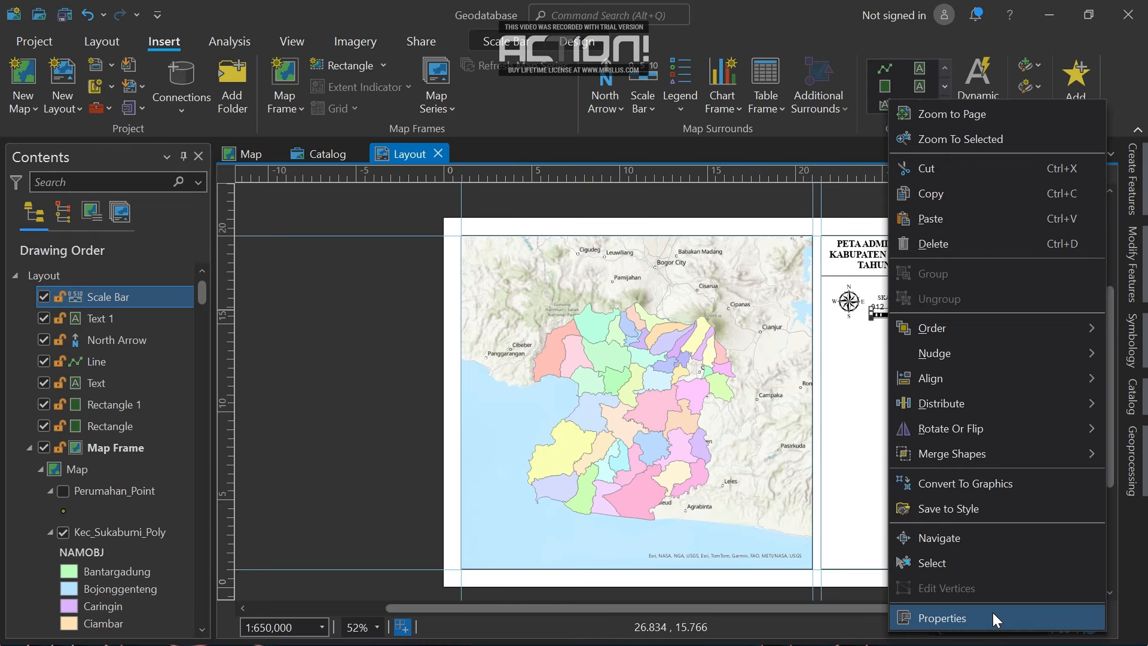
click(993, 613)
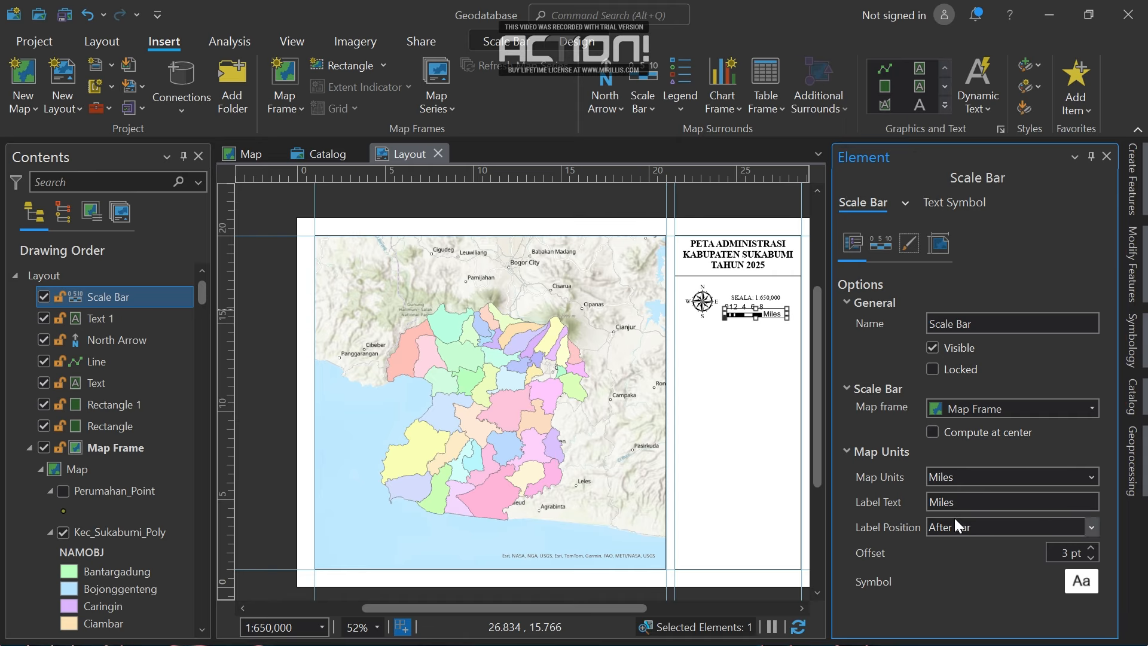
click(1091, 476)
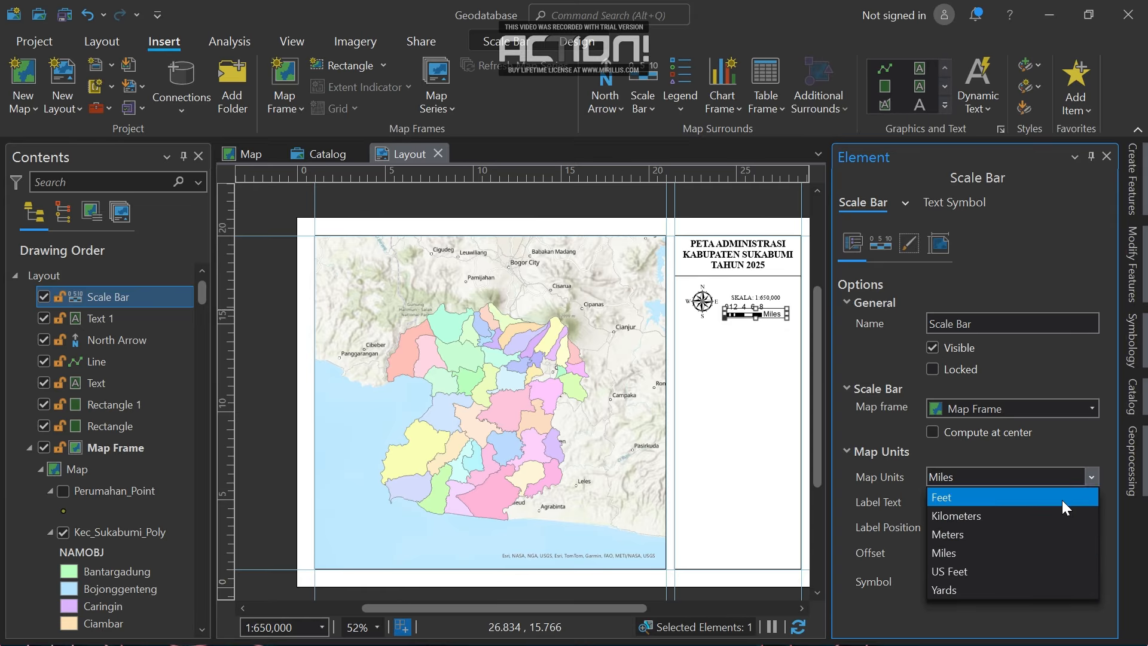
click(962, 513)
drag(980, 502, 894, 504)
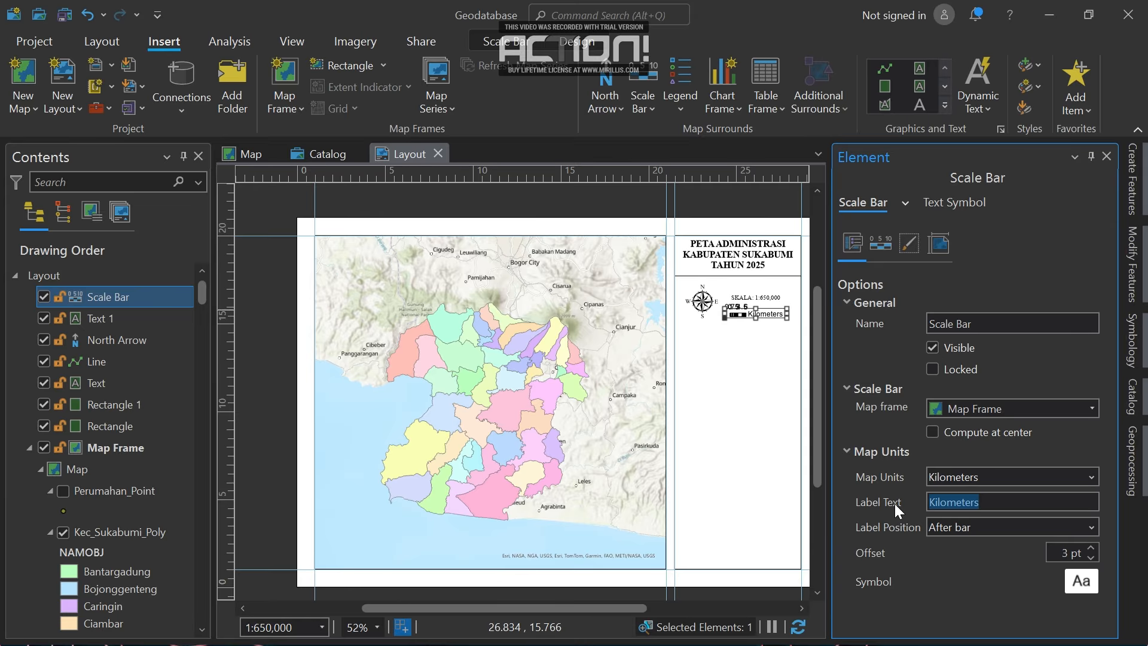
text(Km)
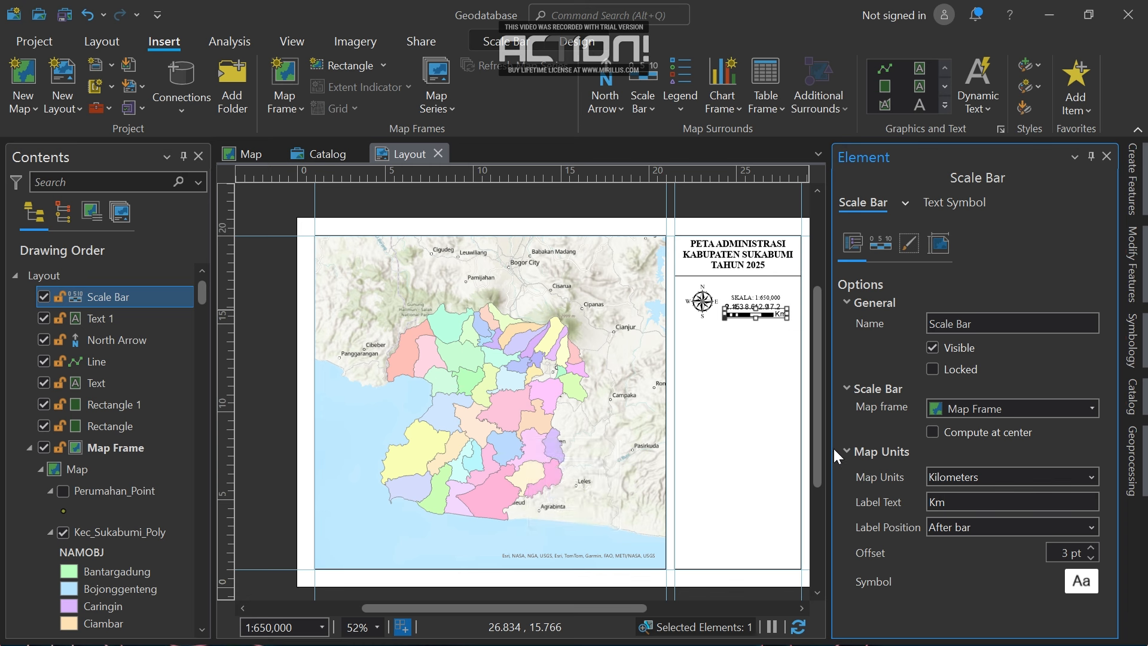
Set the position of the scale bar's numbers to Below bar.
click(877, 235)
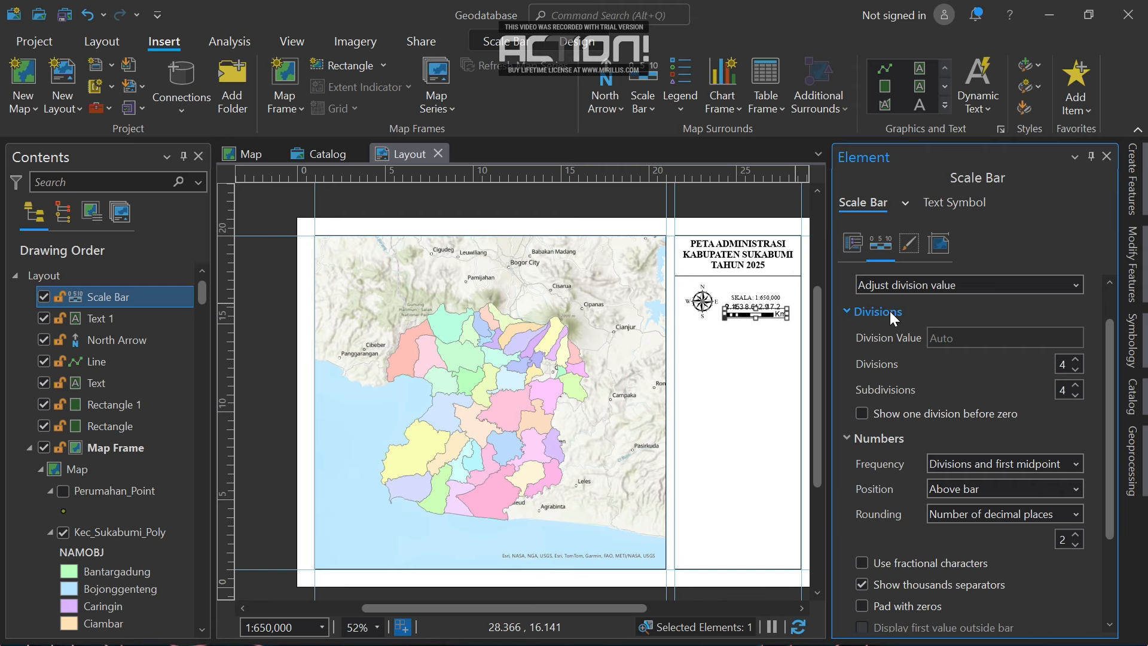
scroll(895, 355, down, 4)
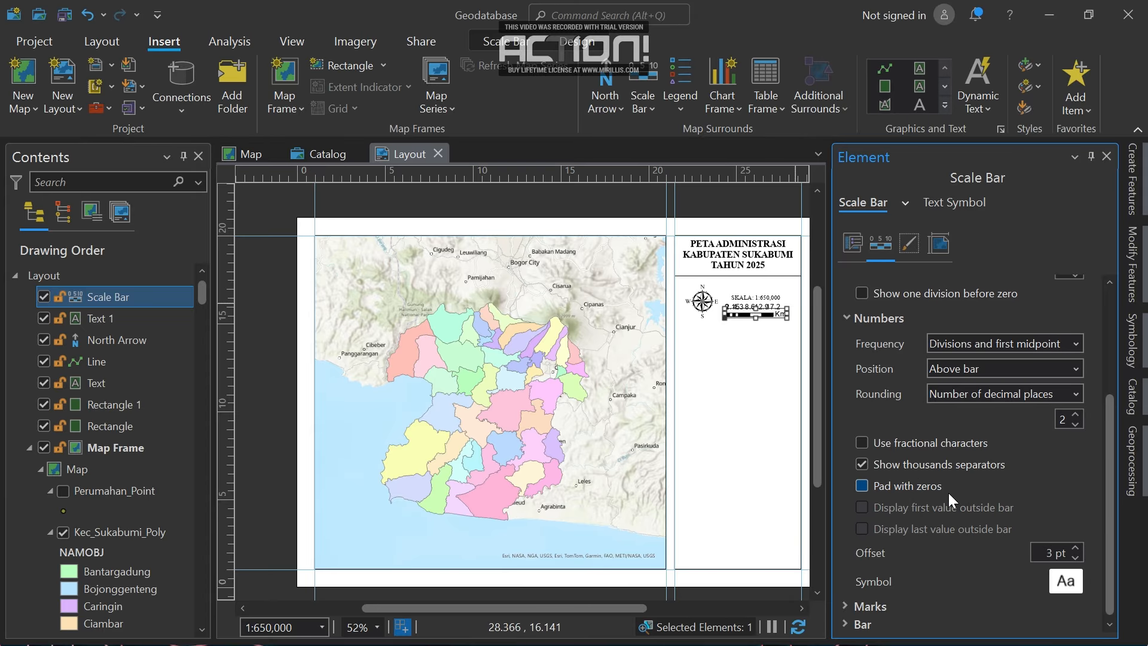
scroll(948, 493, up, 5)
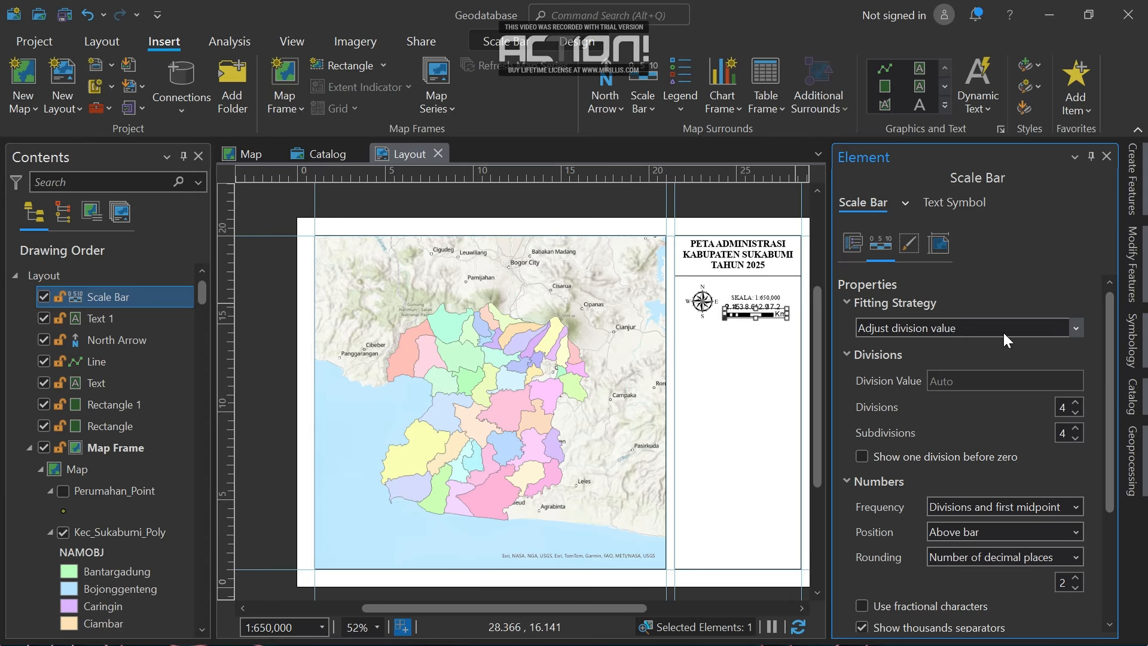
scroll(975, 416, down, 1)
scroll(973, 418, down, 3)
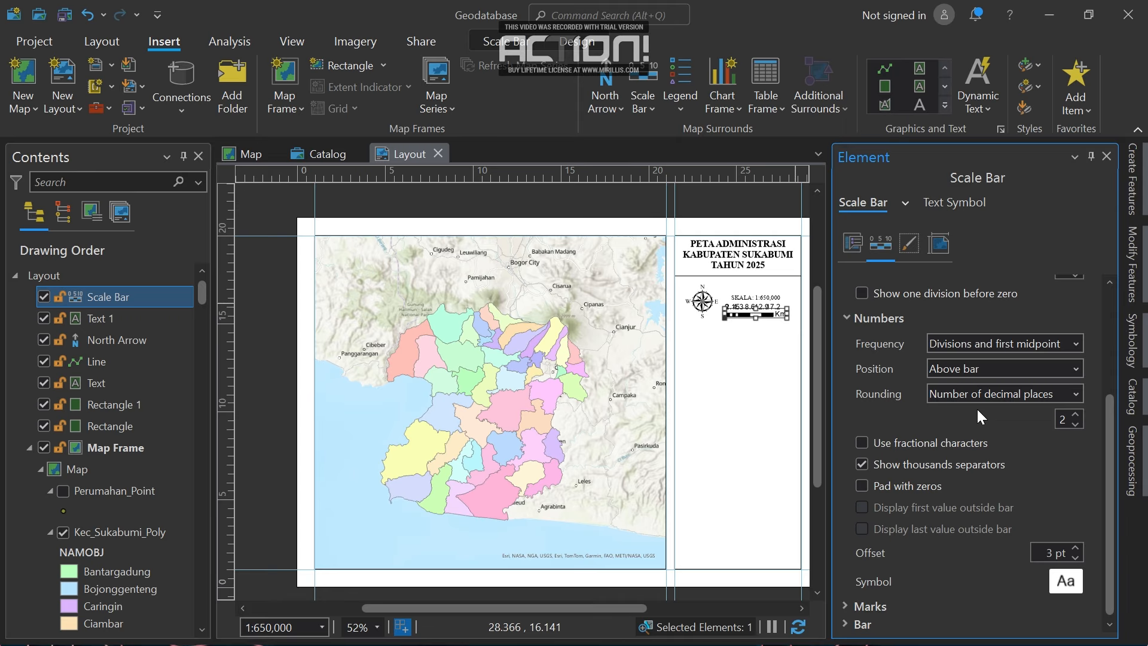
click(983, 369)
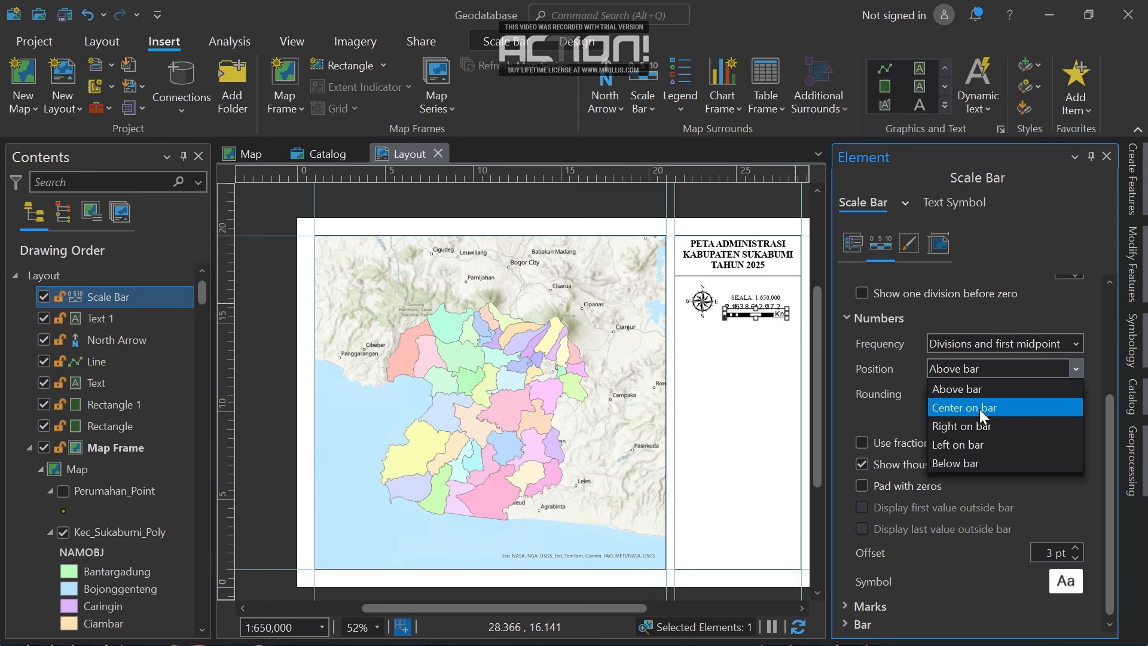
click(970, 461)
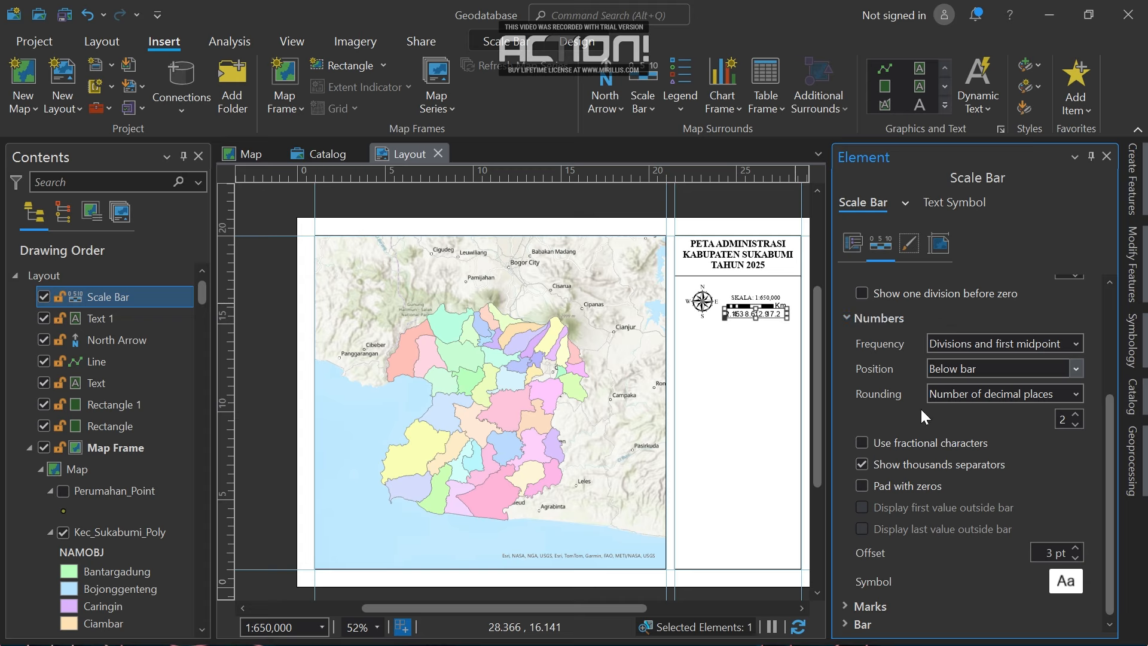
Give the scale bar 2 divisions and 2 subdivisions, with number frequency set to Divisions and all subdivisions.
scroll(917, 415, up, 3)
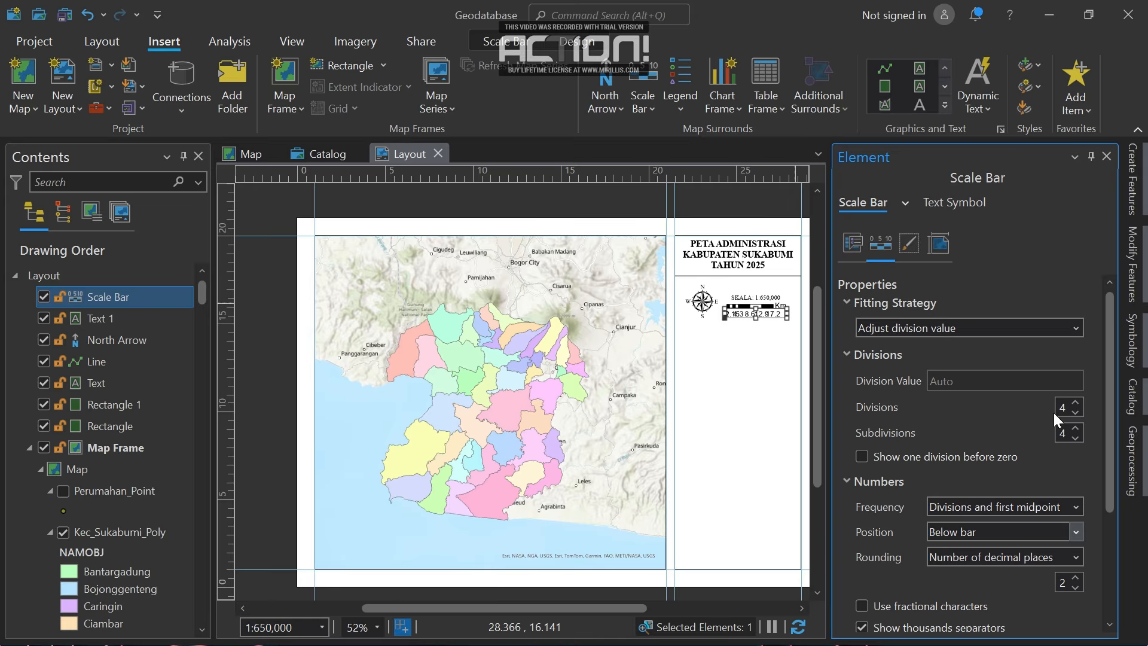
click(1077, 413)
click(1076, 412)
click(1076, 438)
click(1075, 438)
scroll(1073, 504, down, 2)
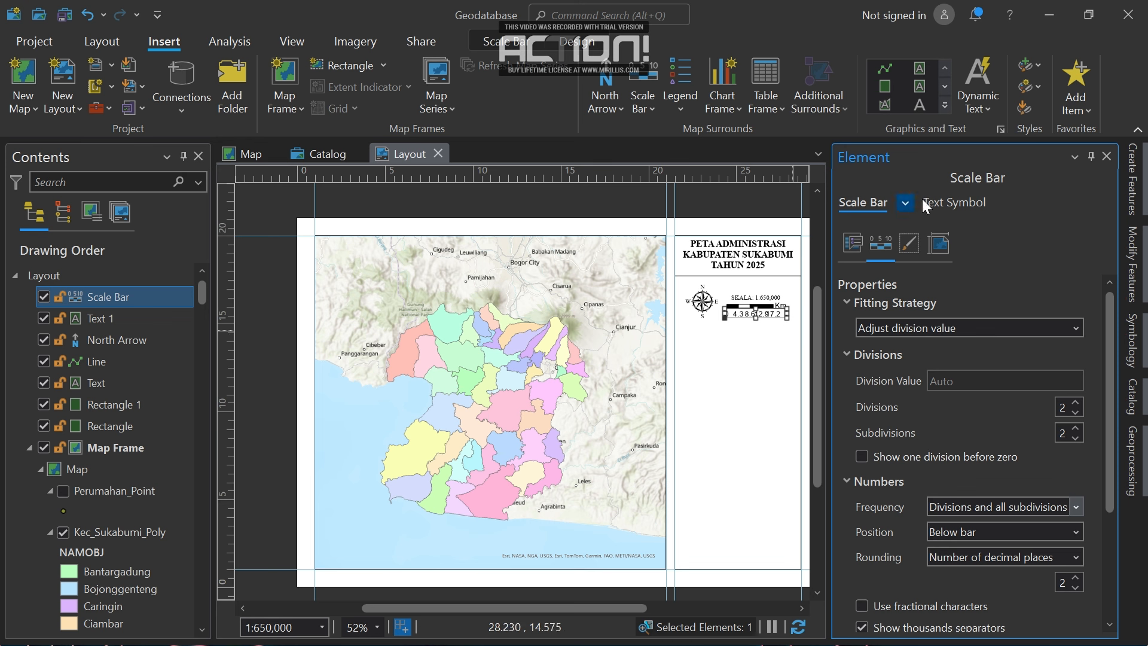
click(1082, 514)
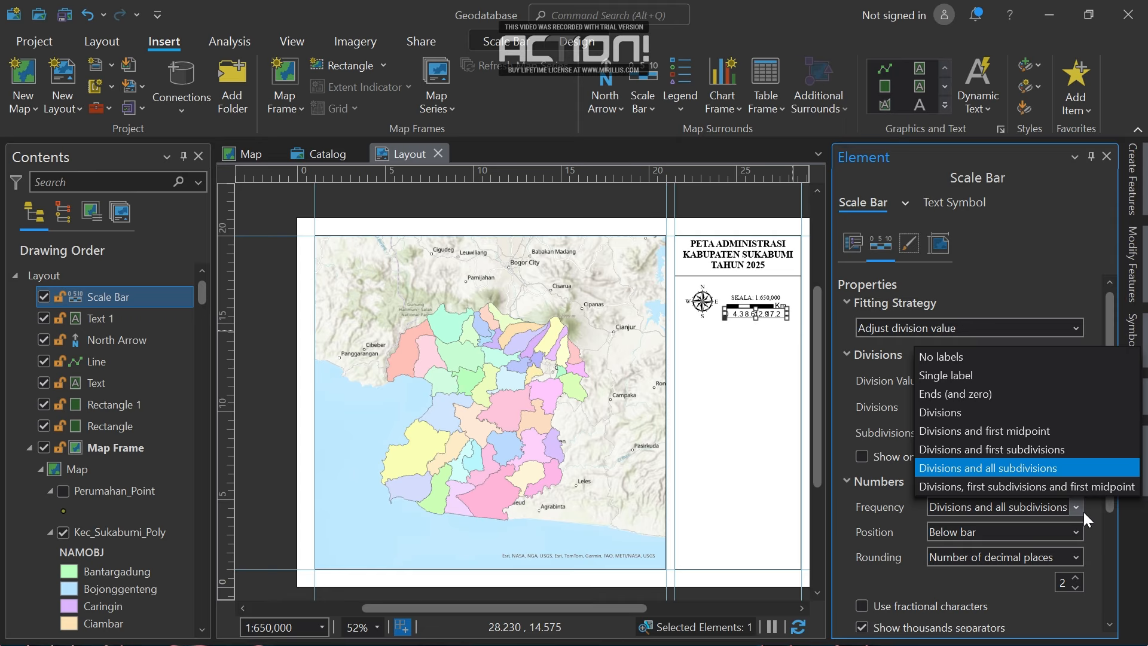
click(1084, 512)
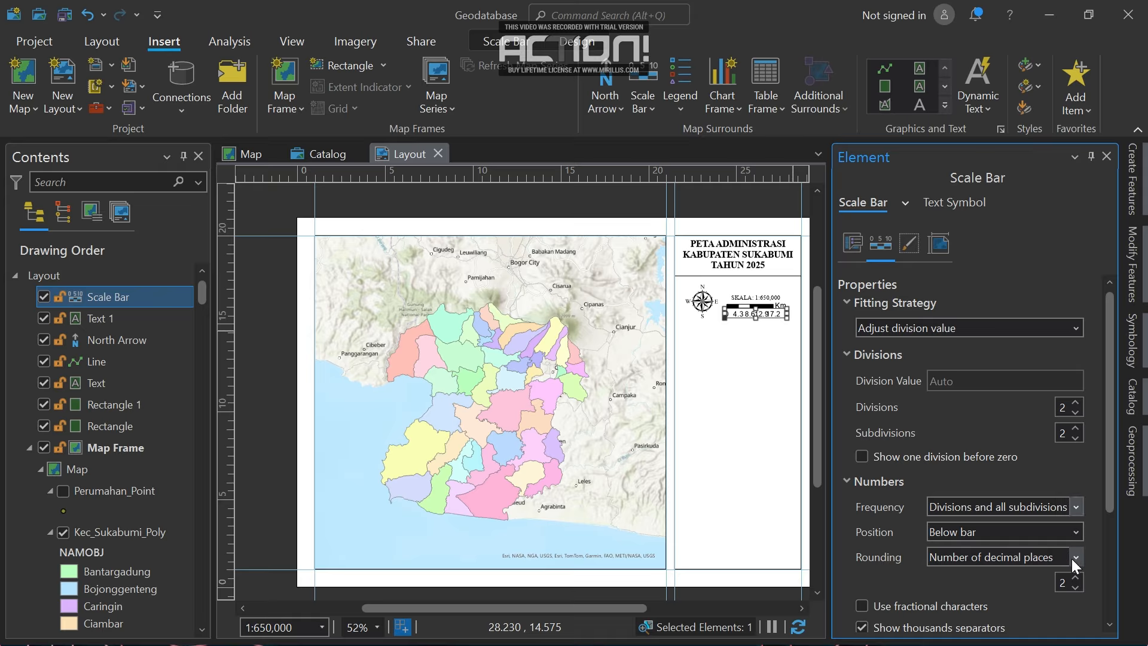
Keep the scale bar's rounding on Number of decimal places, close the element properties and deselect the bar.
click(1074, 558)
click(999, 576)
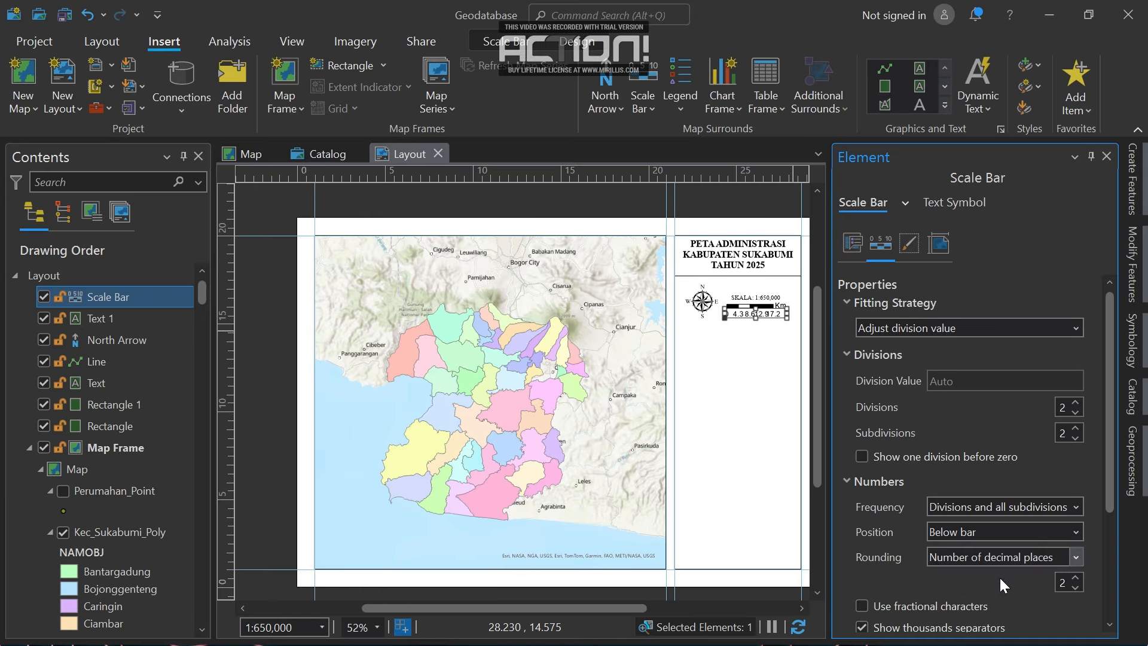
click(1073, 549)
click(1029, 595)
click(1106, 156)
click(1011, 278)
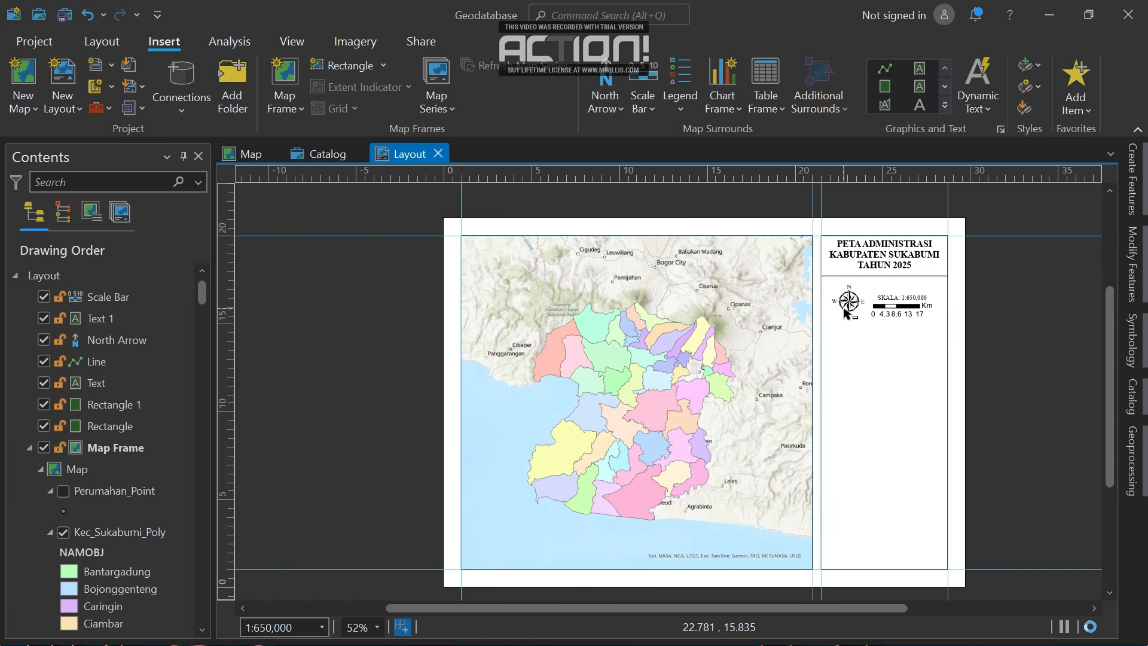
Widen the scale bar until it spans 22 Km and shift it slightly toward the north arrow.
scroll(846, 311, up, 5)
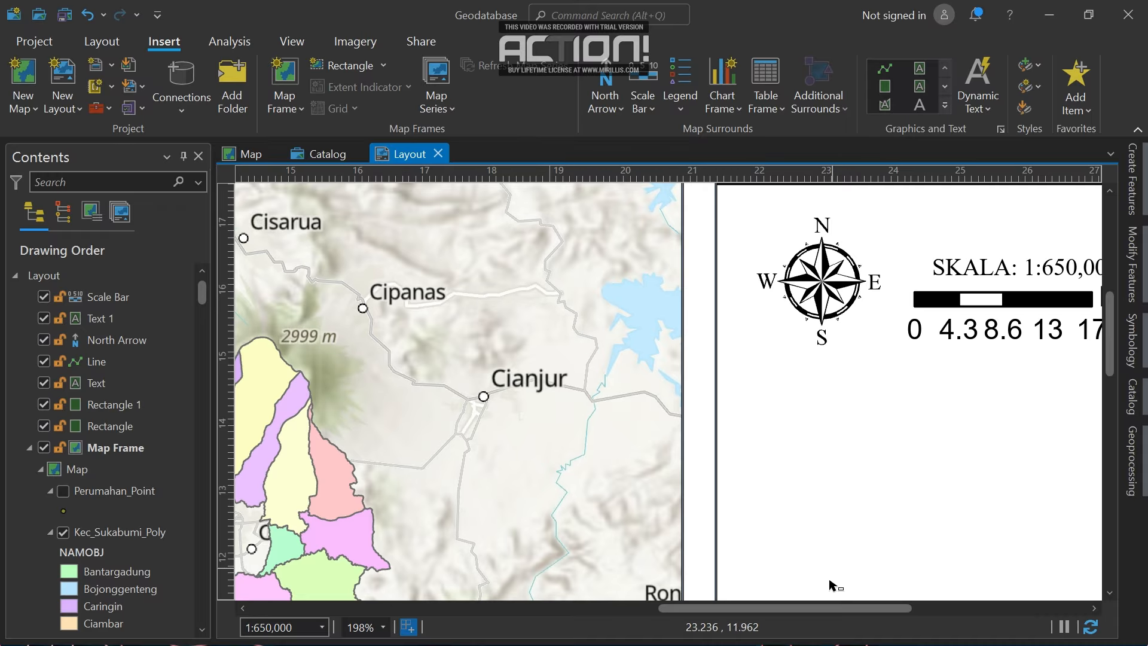
drag(831, 605, 1044, 596)
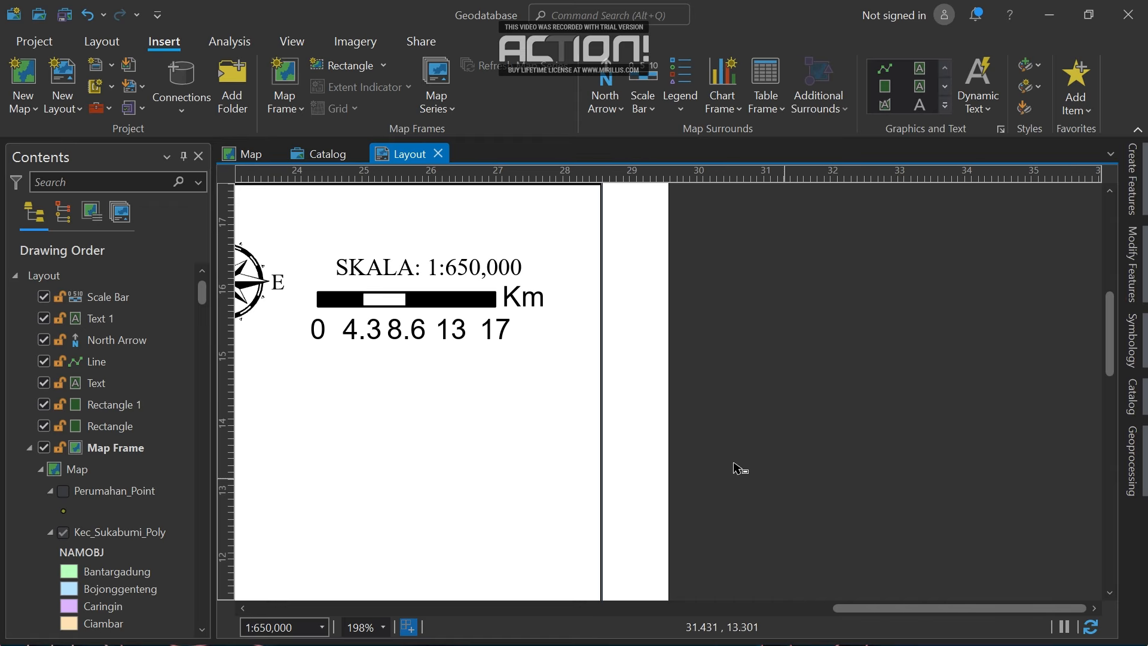
click(450, 328)
click(450, 328)
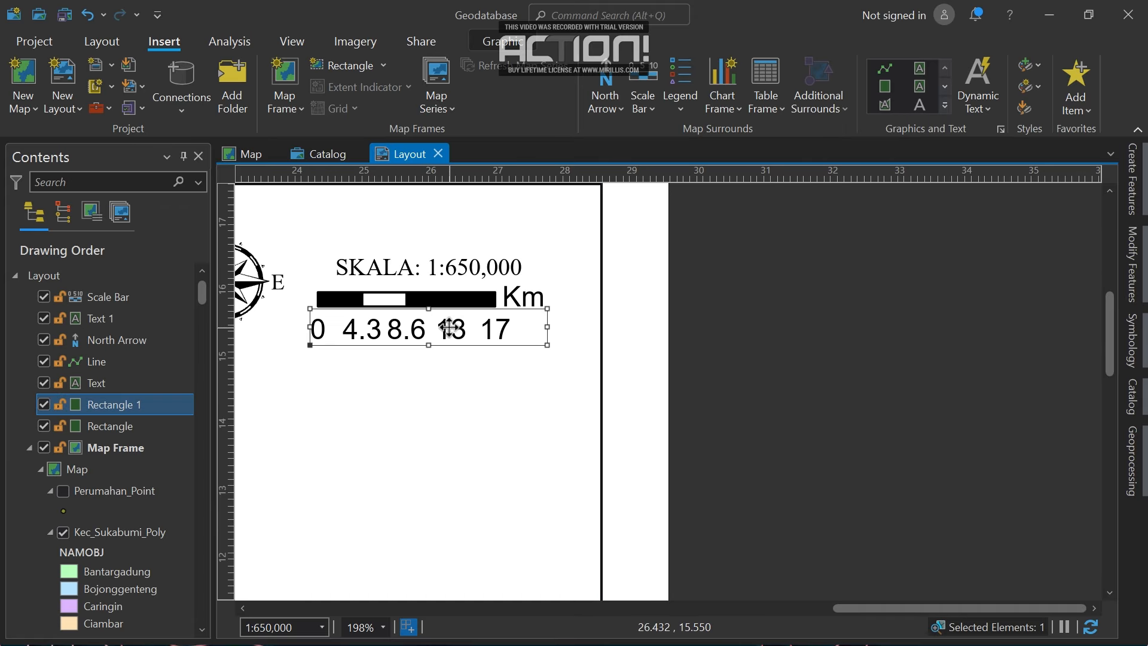
click(481, 299)
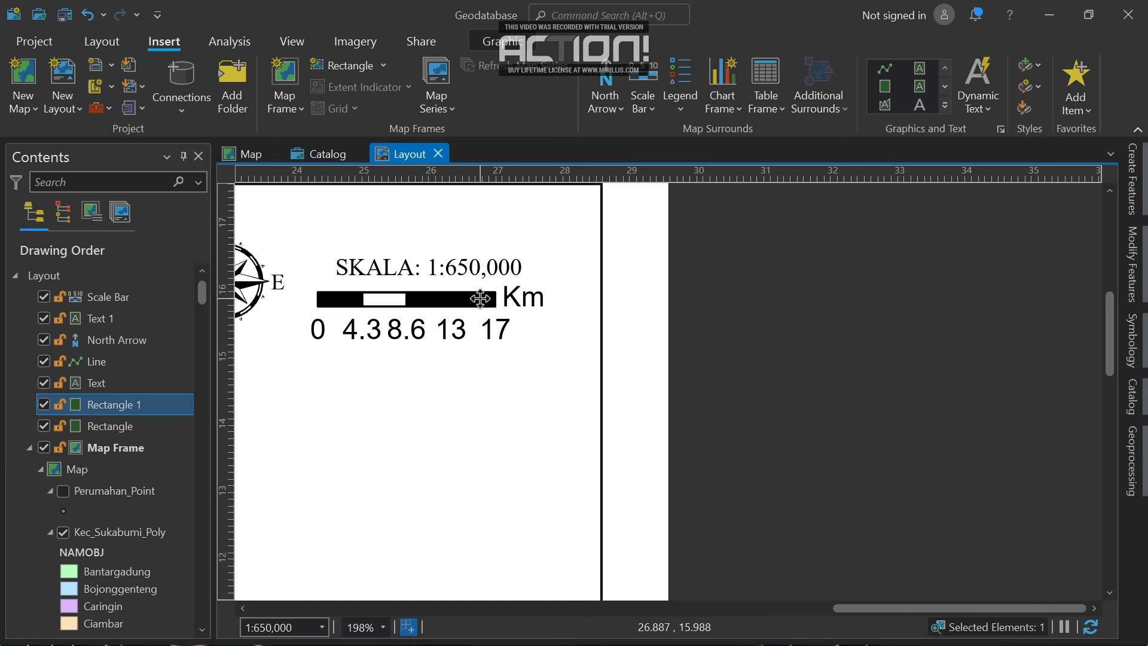
click(524, 317)
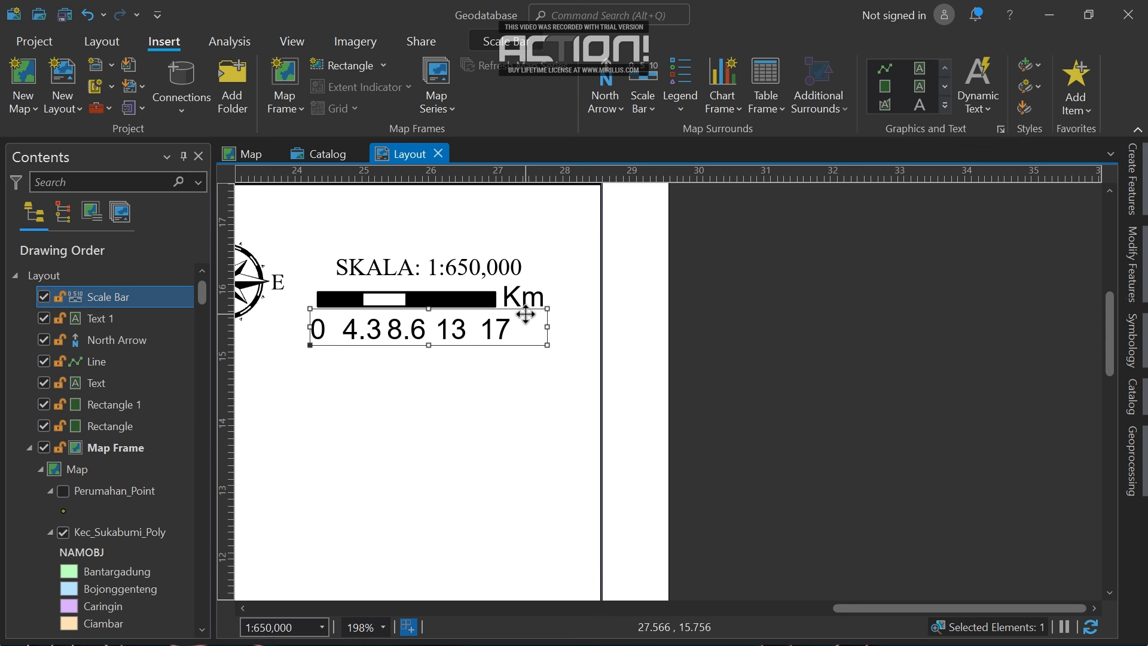
drag(547, 328, 588, 329)
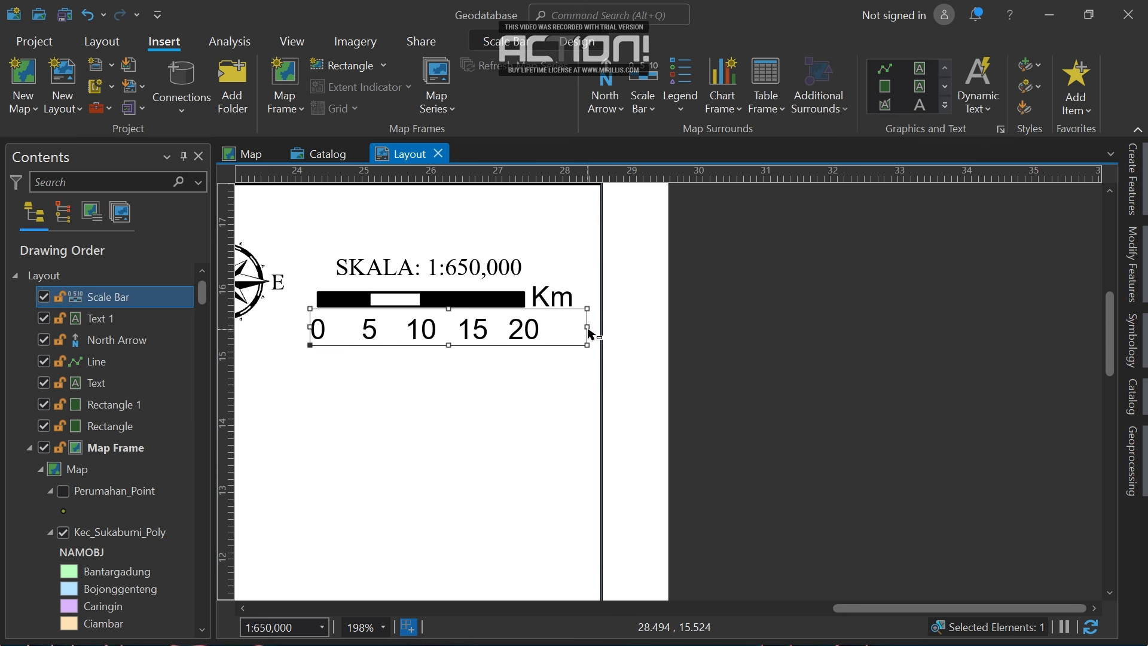
drag(441, 326, 429, 326)
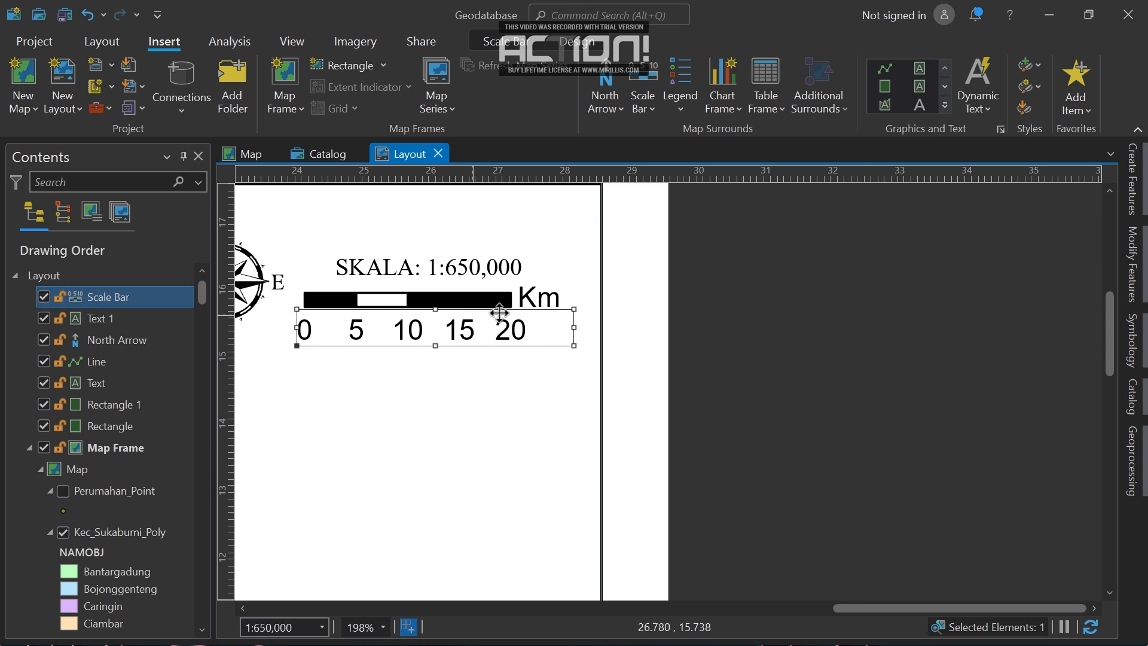
drag(572, 329, 592, 327)
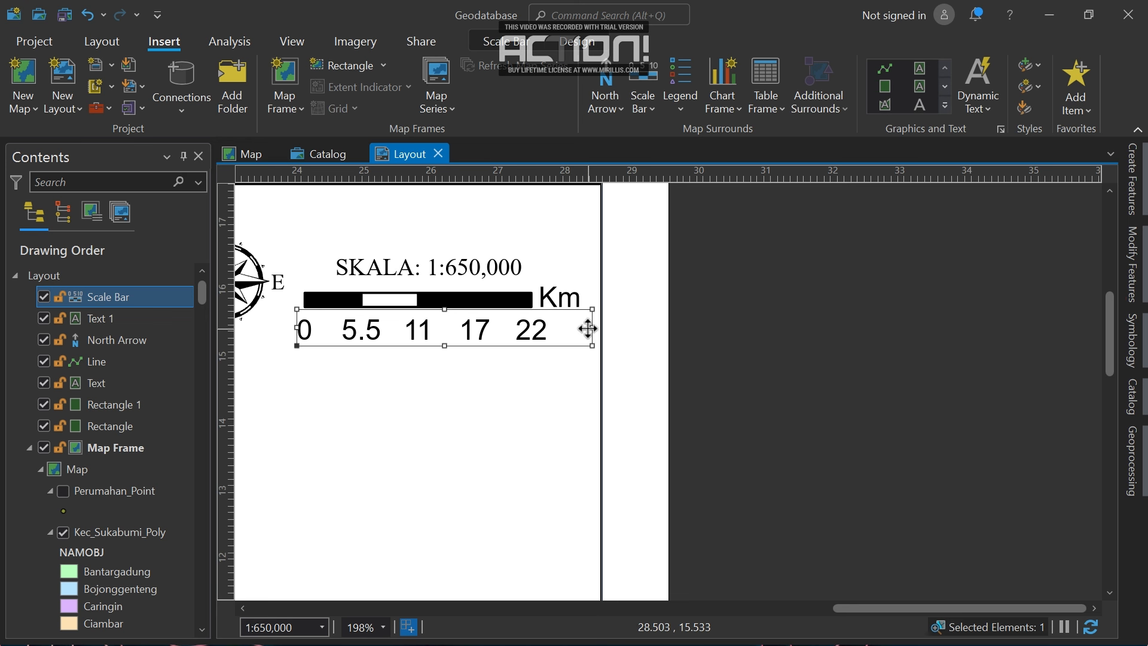
Nudge the scale text slightly upward, away from the scale bar, and deselect it.
click(474, 270)
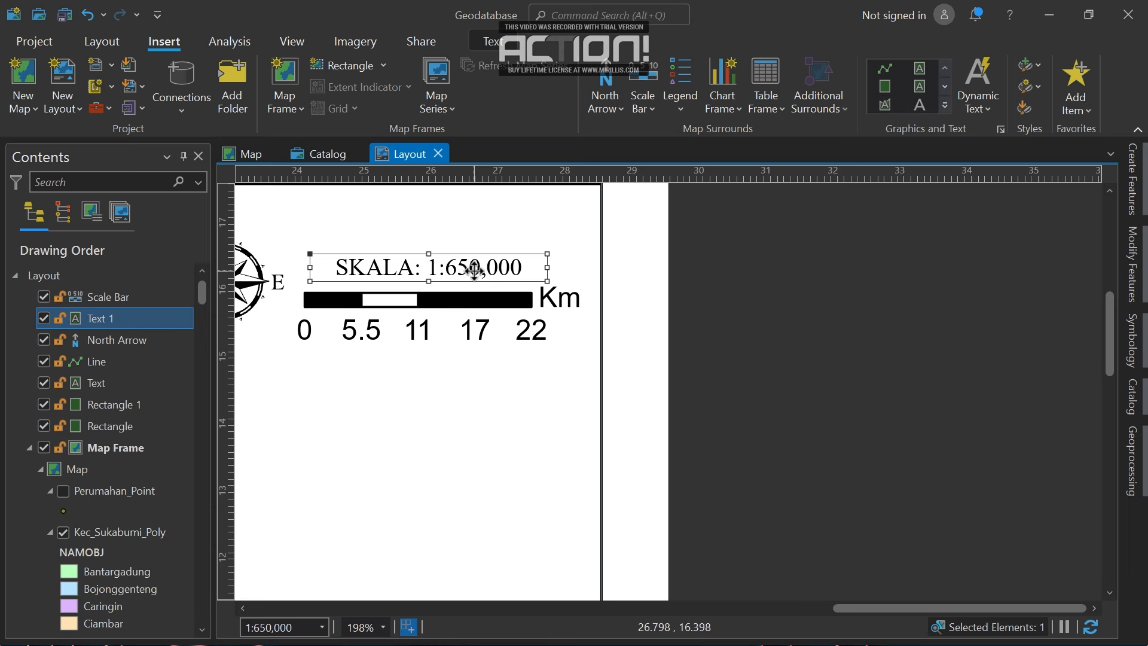
key(Up)
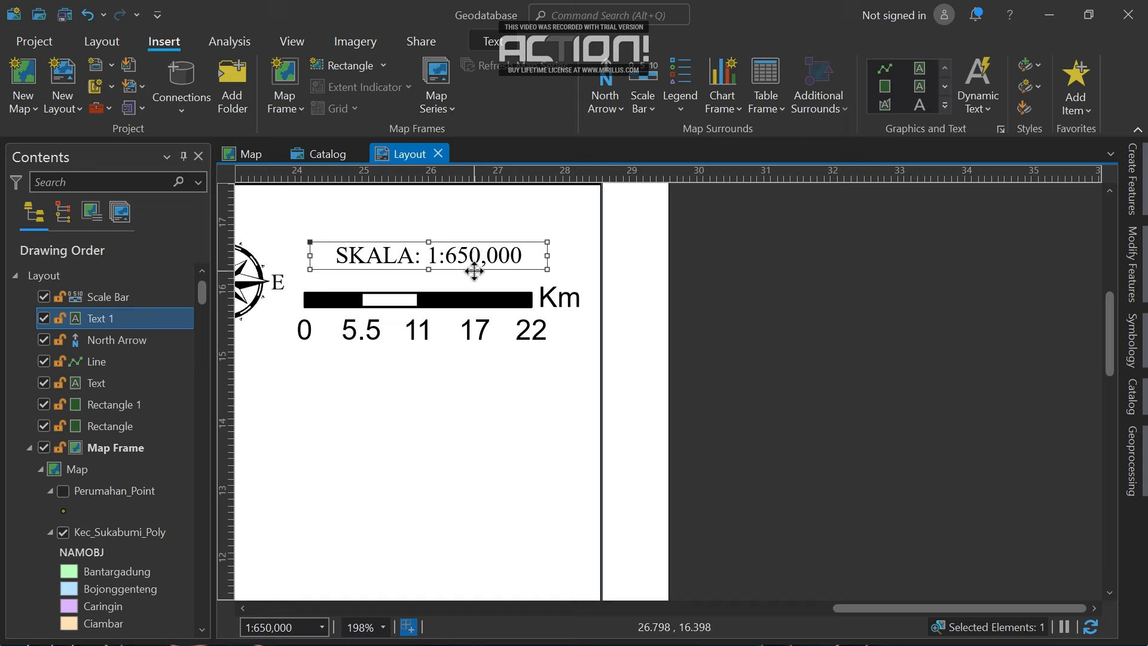
click(745, 328)
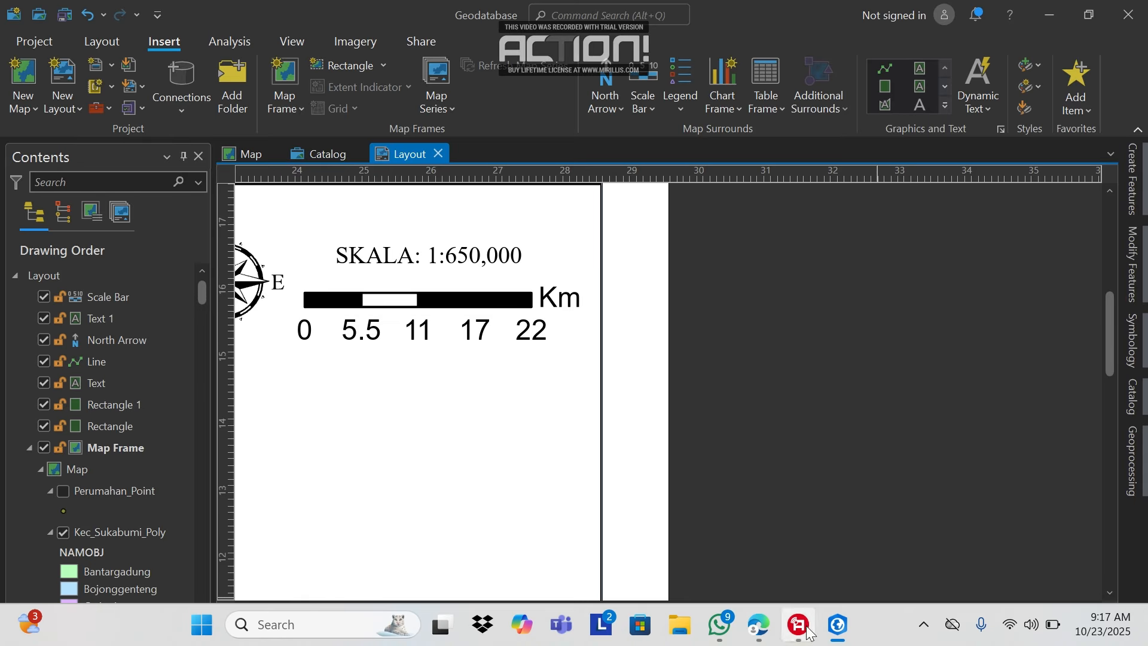
drag(925, 608, 851, 574)
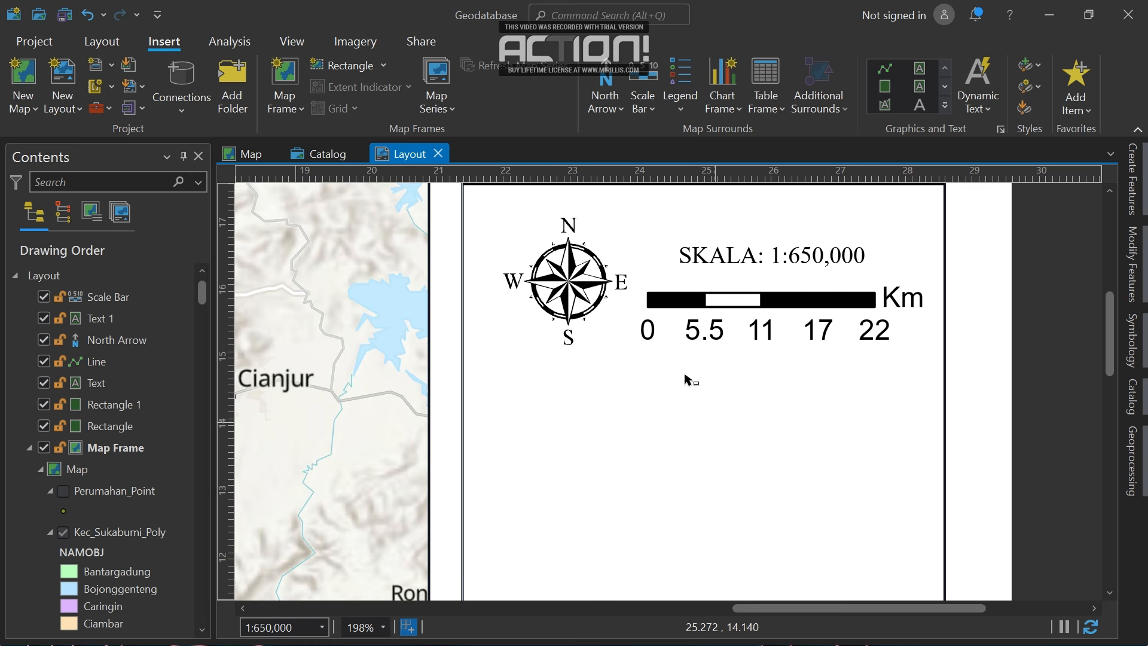
Shift the north arrow away from the scale bar, and widen the bar toward the arrow until it spans 24 Km.
click(584, 299)
drag(584, 299, 560, 299)
click(747, 316)
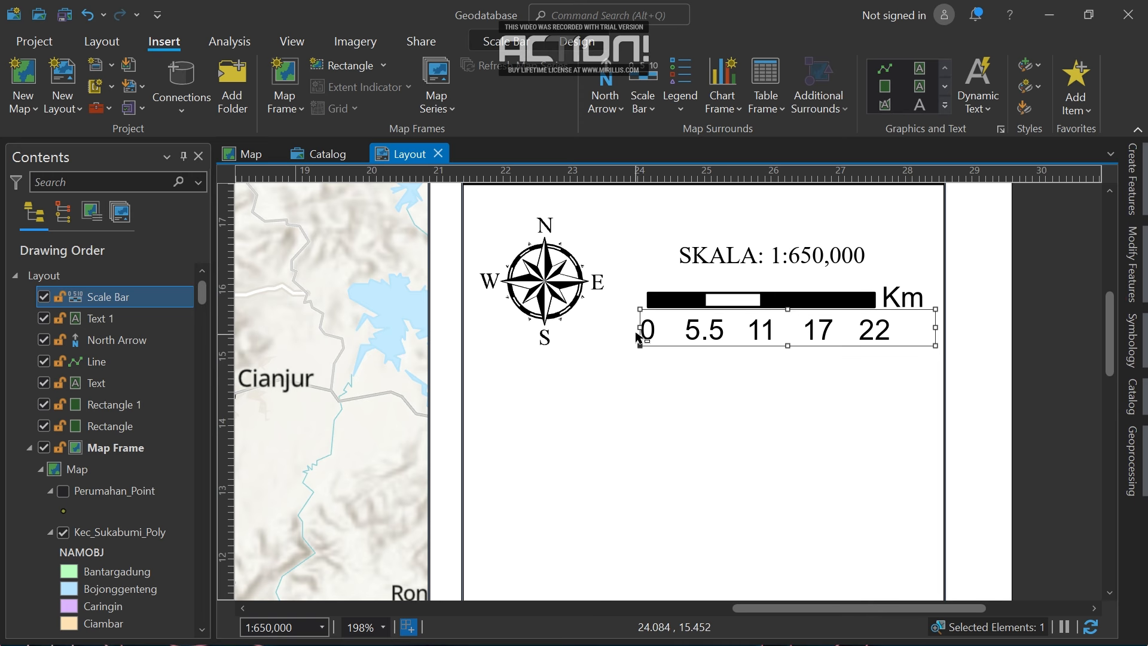
drag(640, 328, 623, 327)
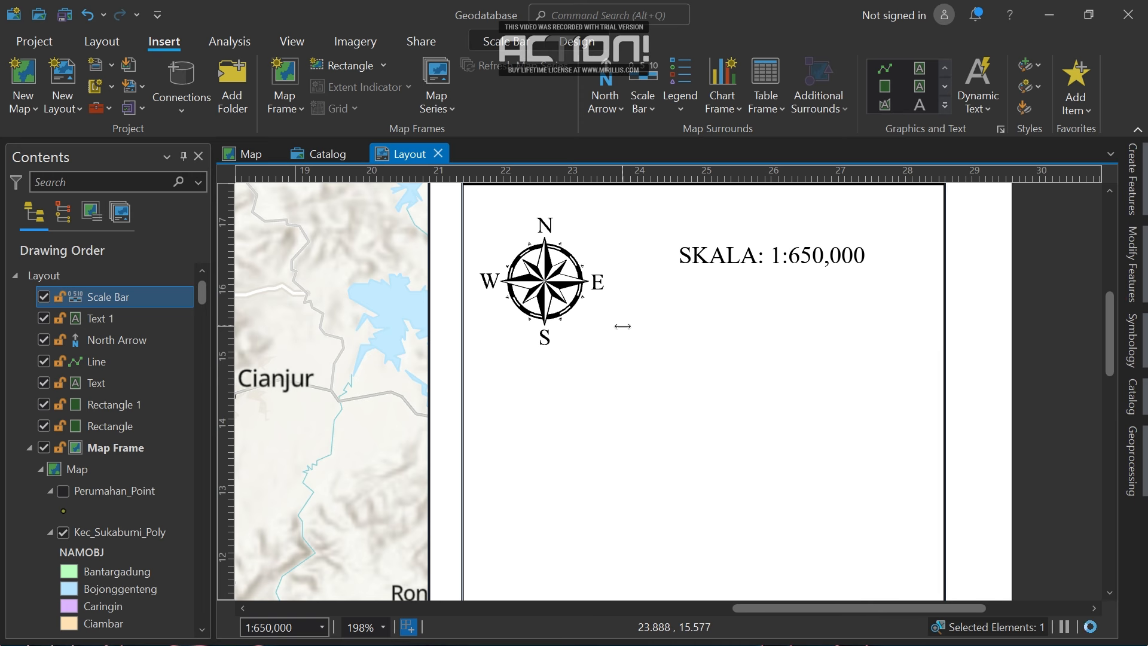
click(1026, 307)
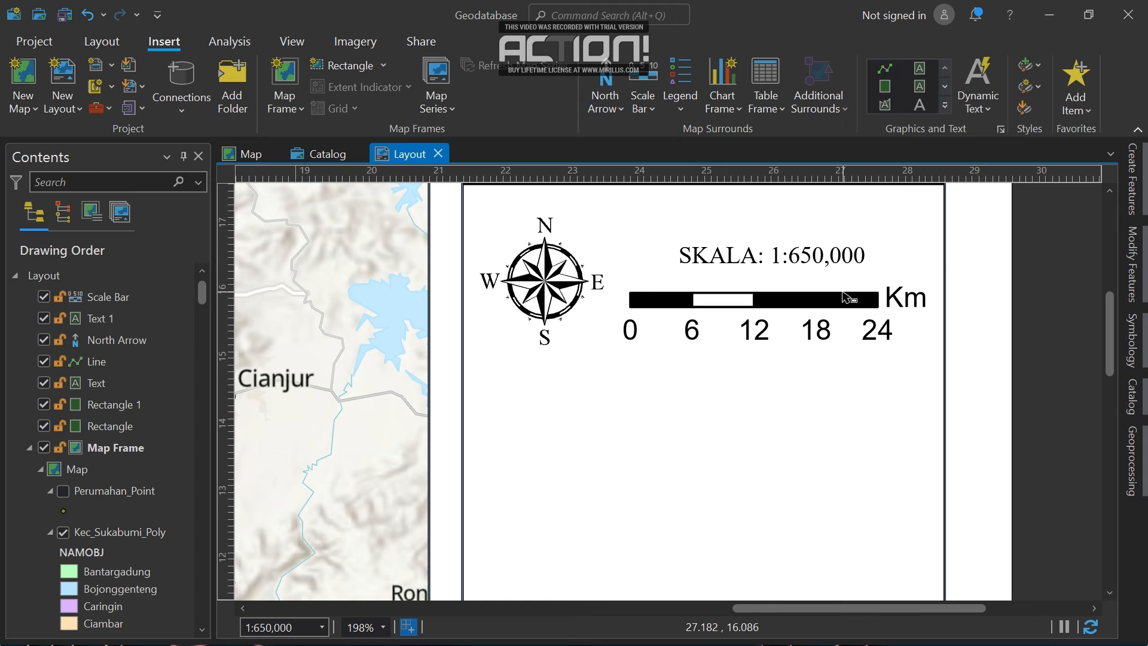
Set the scale bar's text font to Times New Roman, apply it and close the element properties.
click(843, 301)
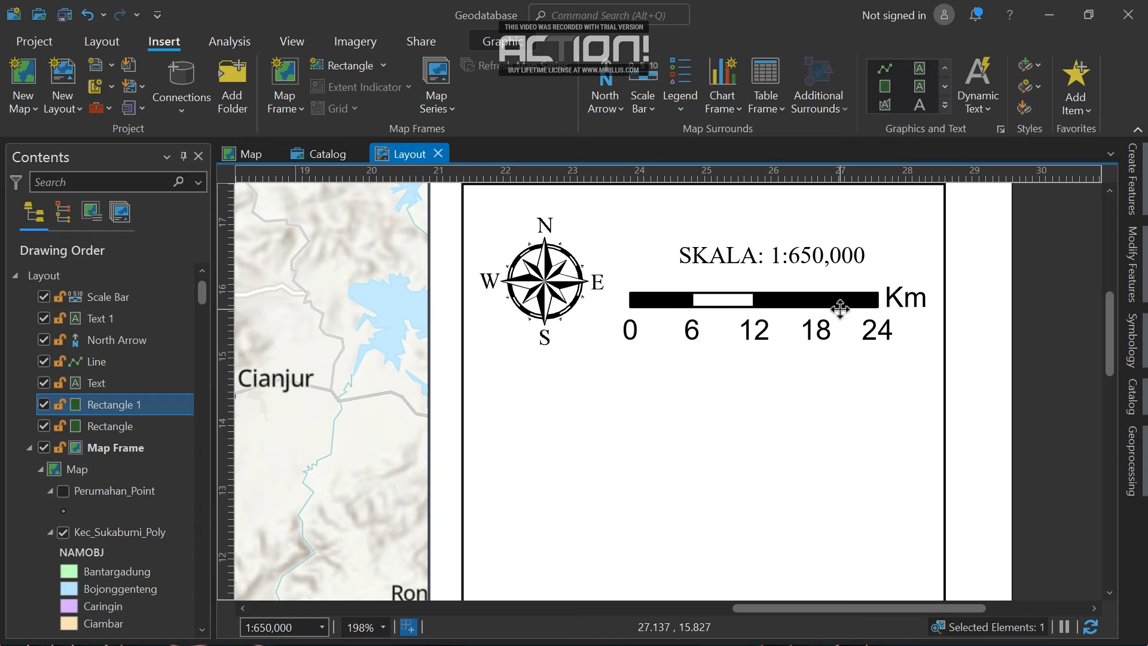
click(845, 312)
right_click(825, 339)
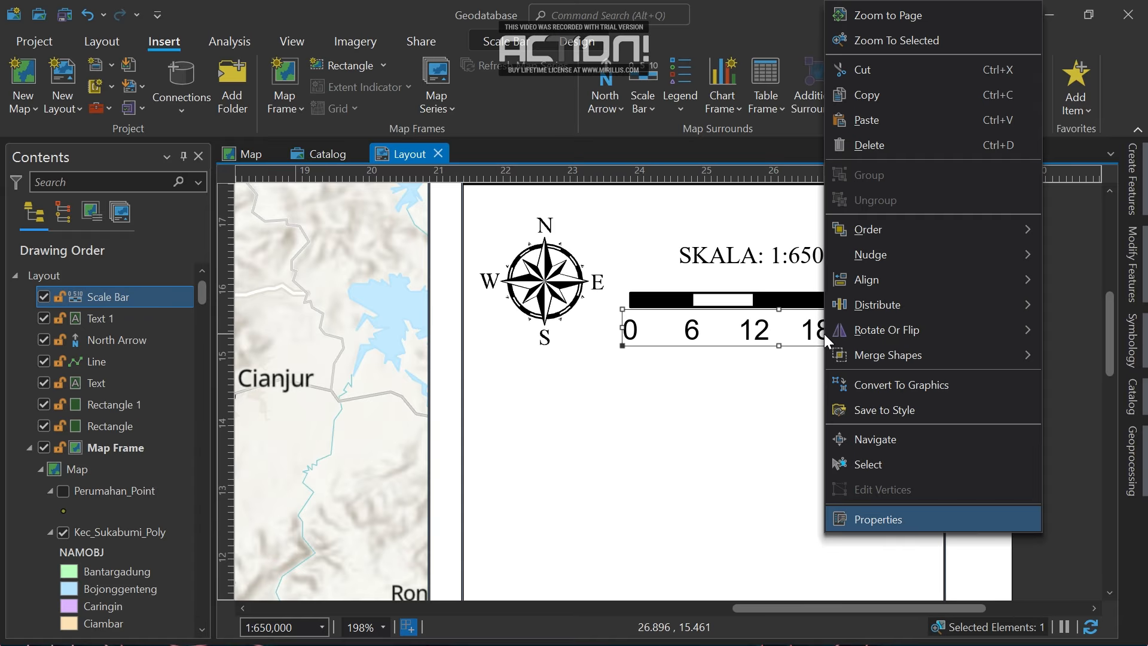
click(864, 520)
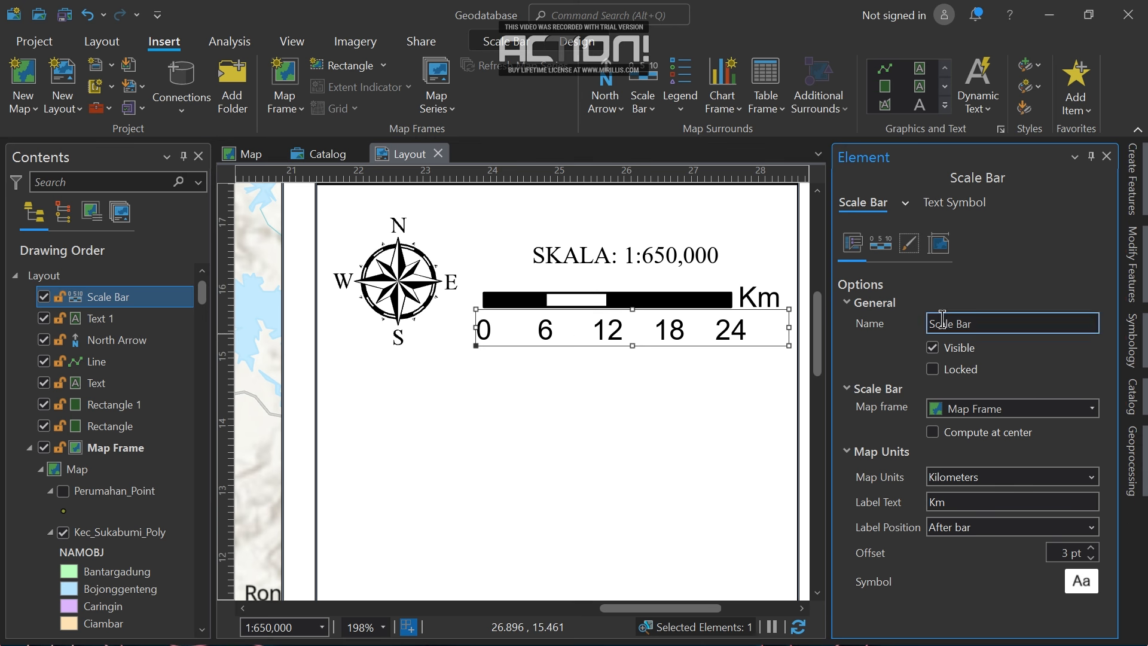
click(945, 202)
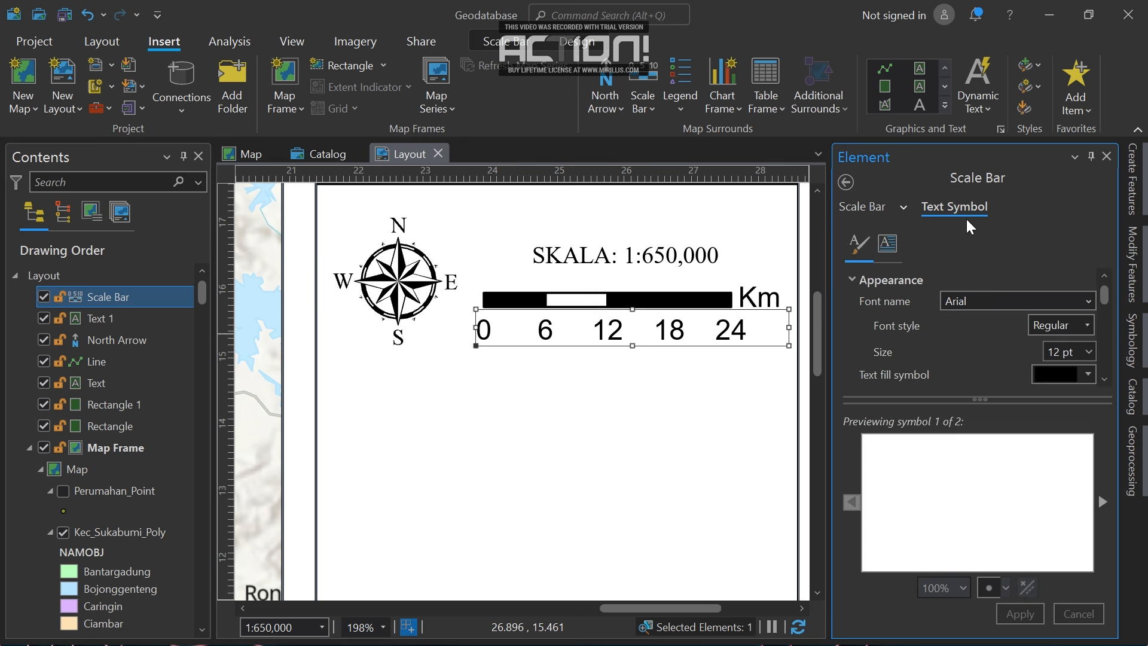
click(984, 298)
text(Times New Roman)
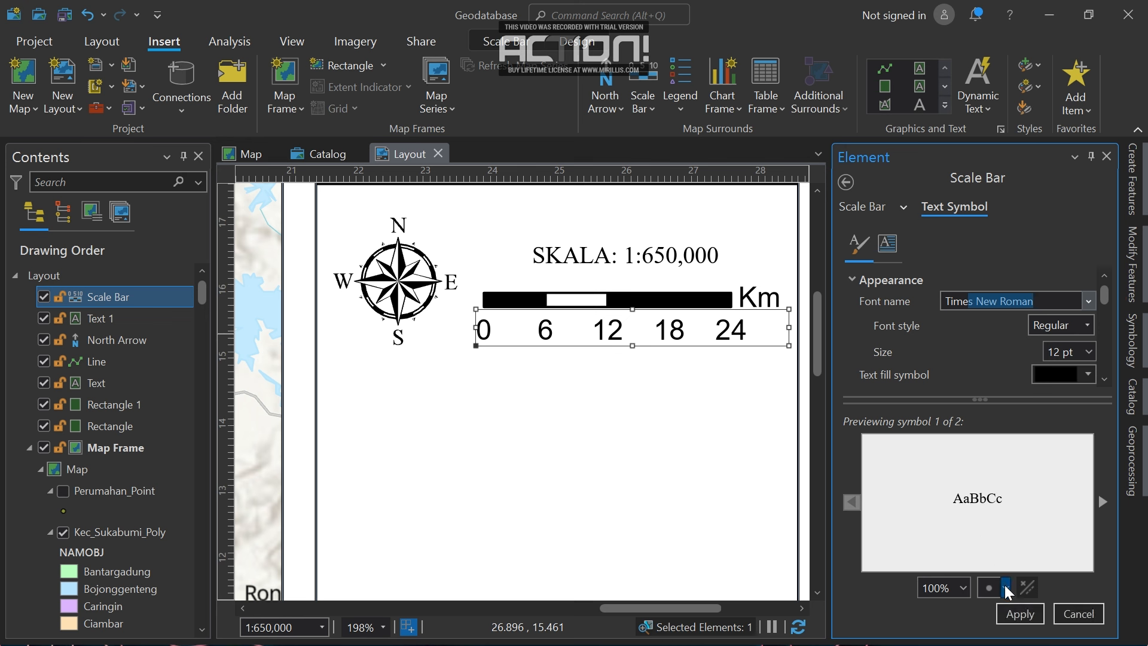
click(1017, 614)
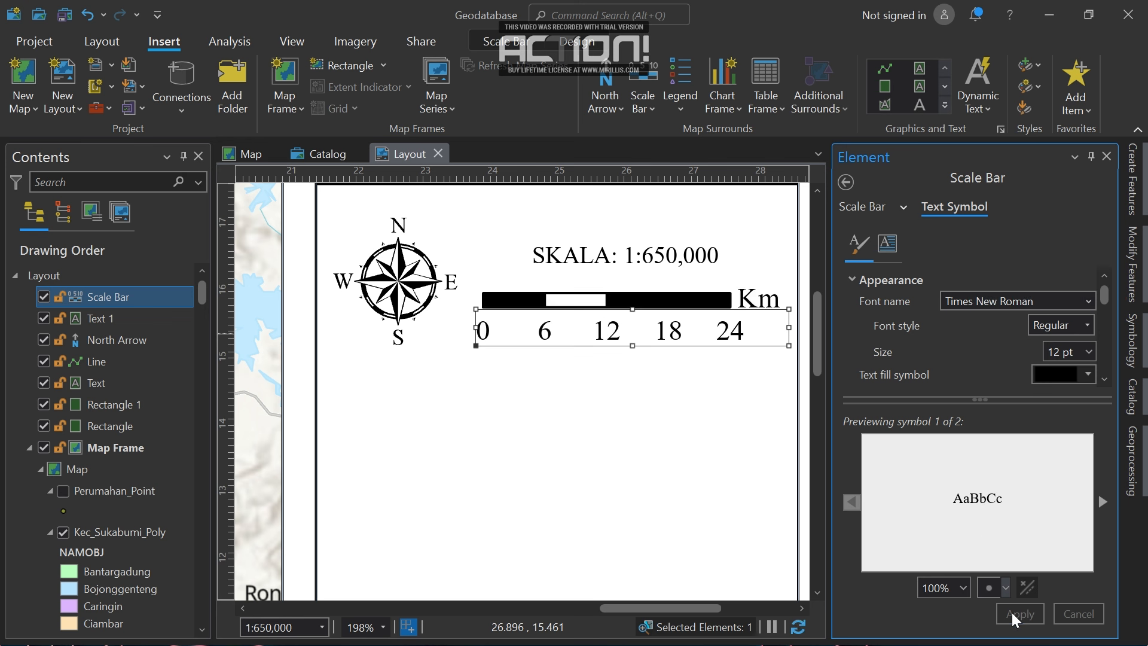
click(1107, 157)
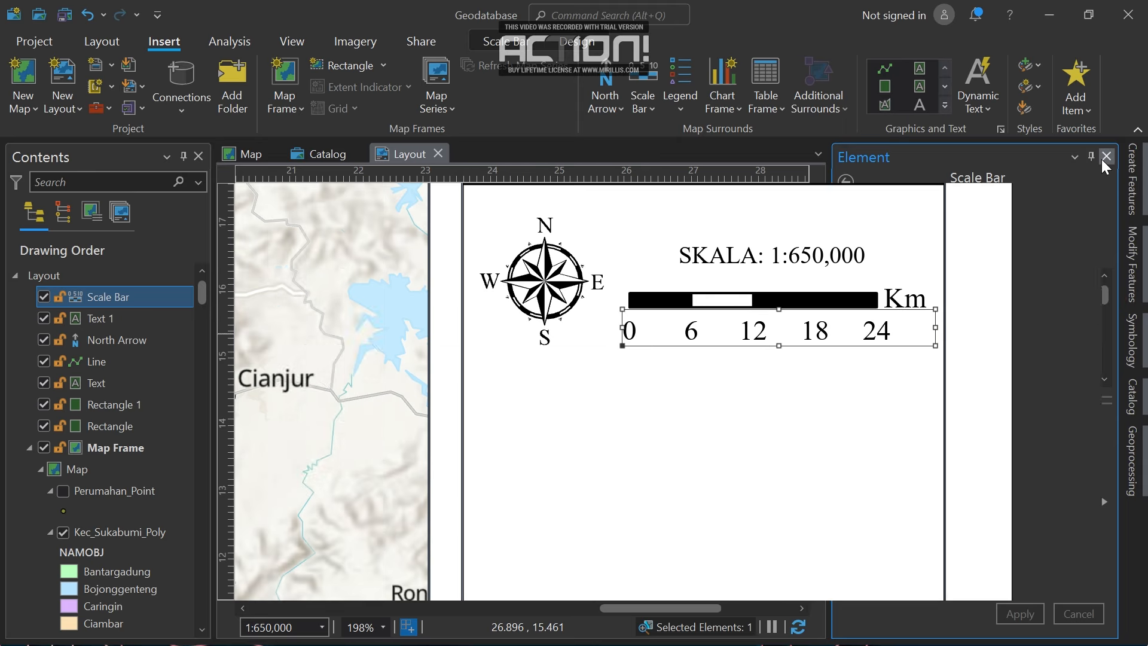
Reduce the scale bar's text size to 10 pt, apply the symbol formatting and close the element properties.
right_click(900, 317)
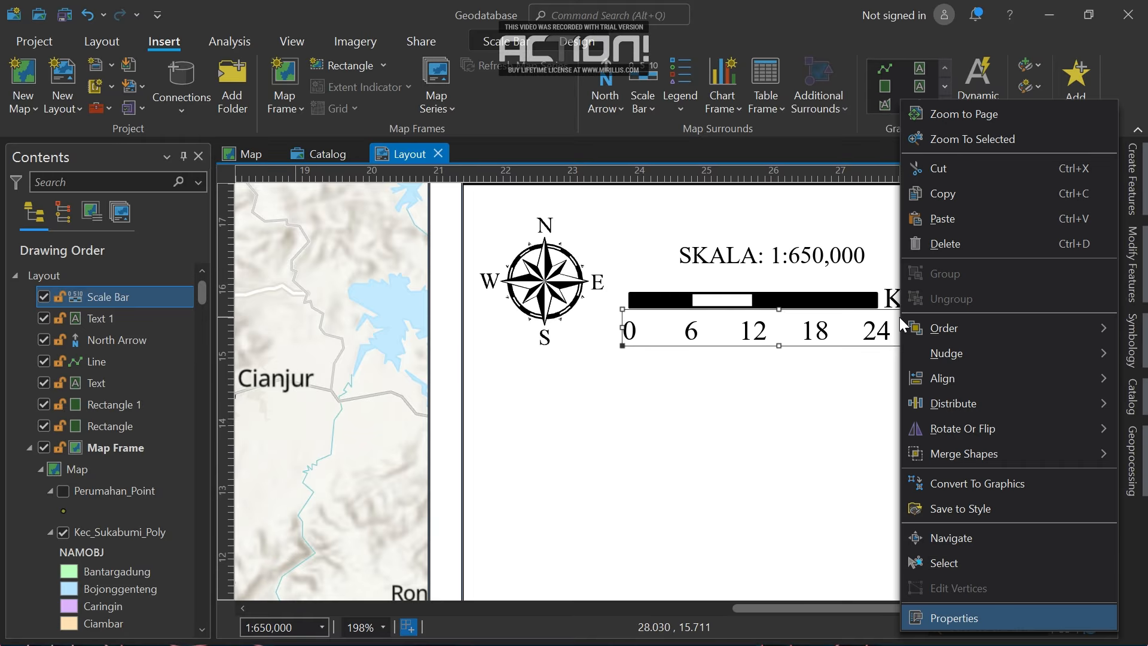
click(946, 611)
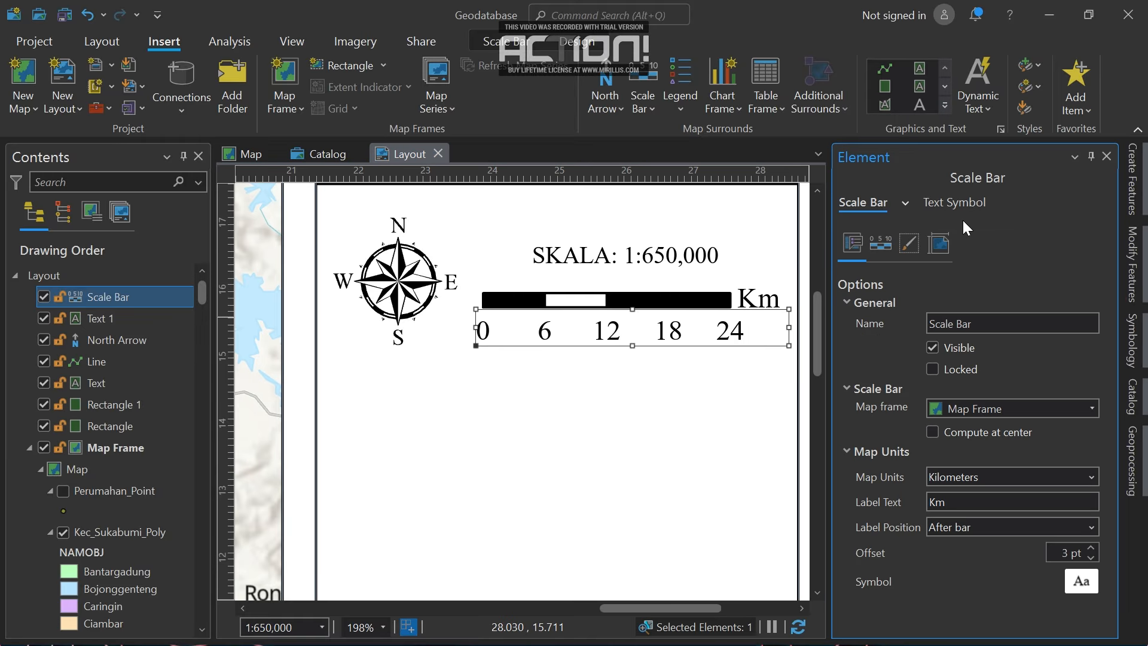
click(964, 203)
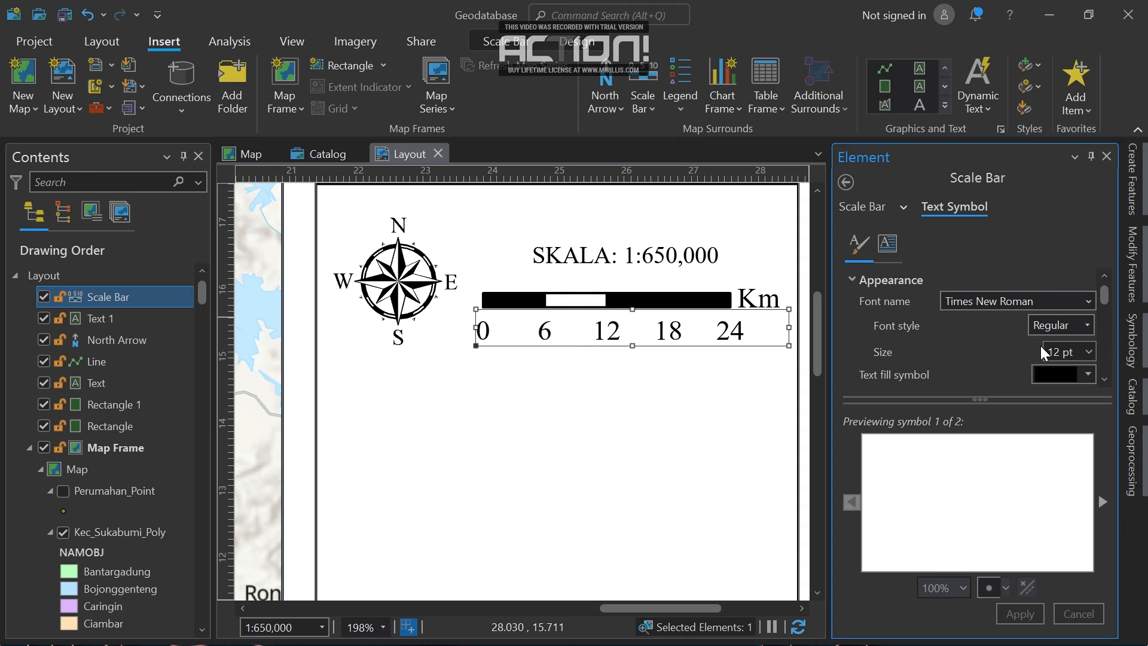
click(1061, 353)
key(BackSpace)
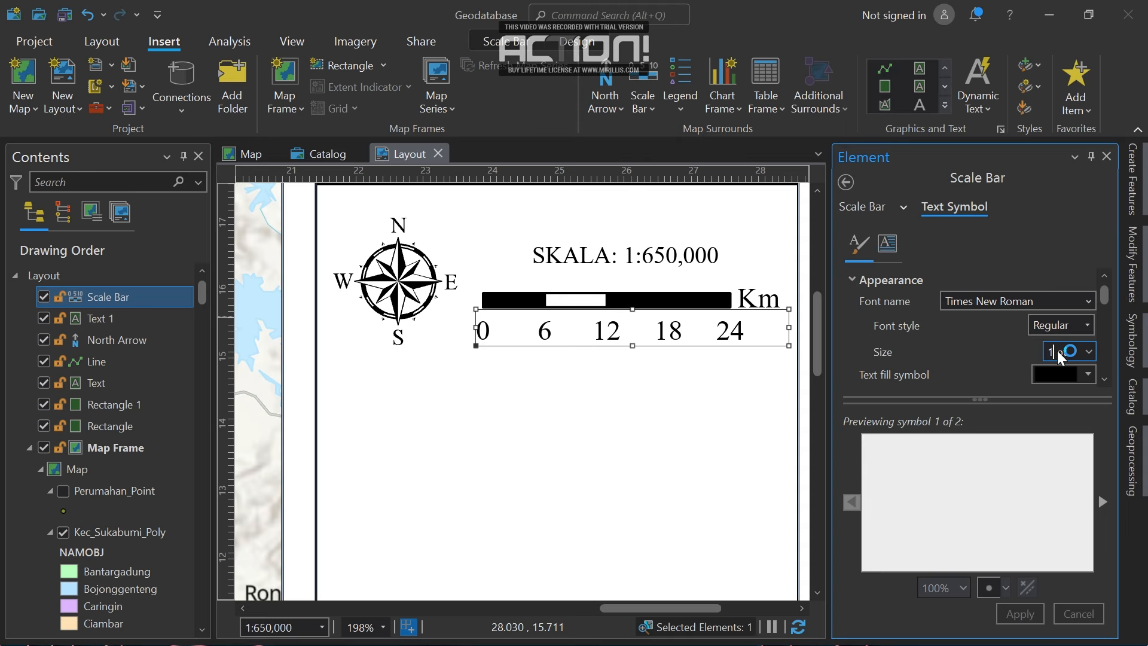
text(0)
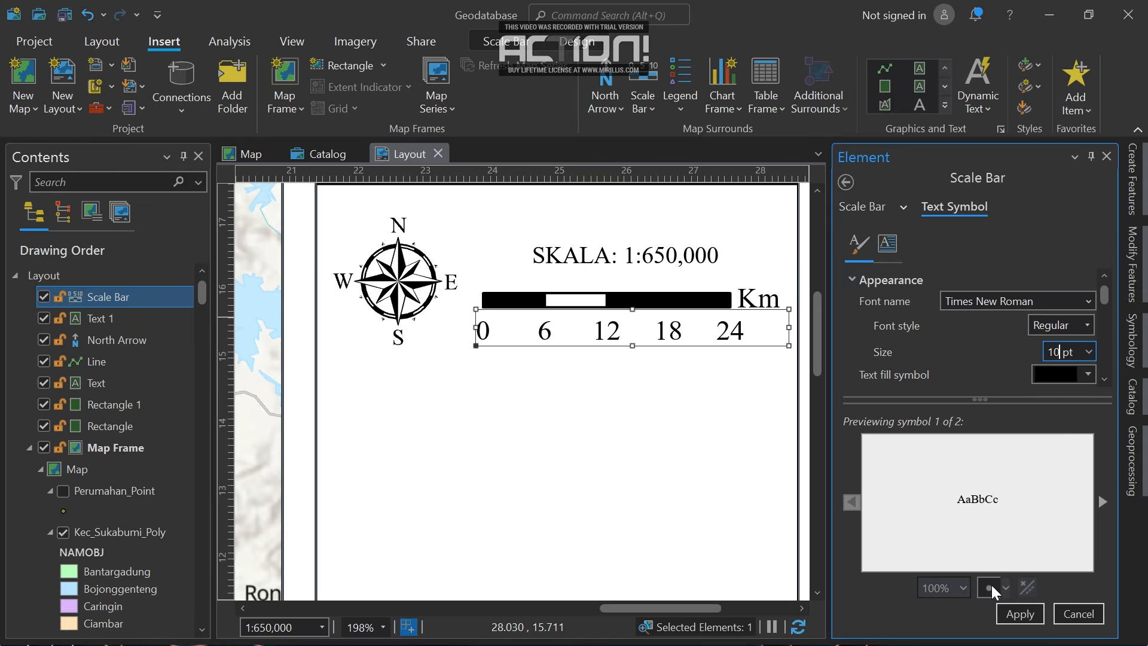
click(1020, 614)
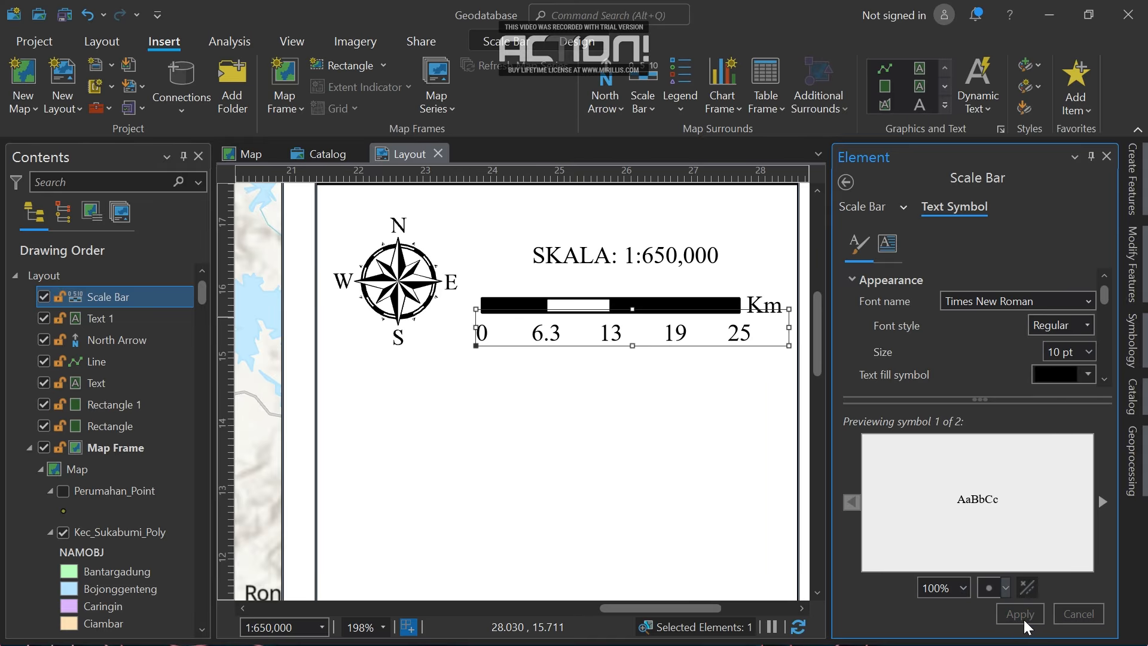
click(1107, 156)
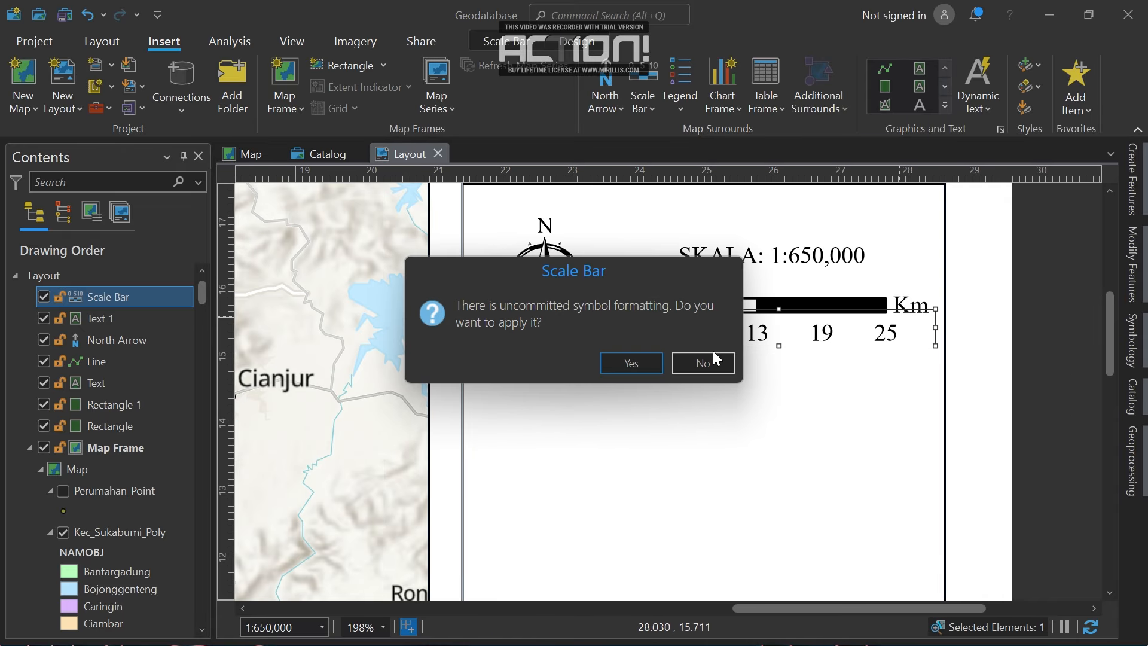
click(640, 363)
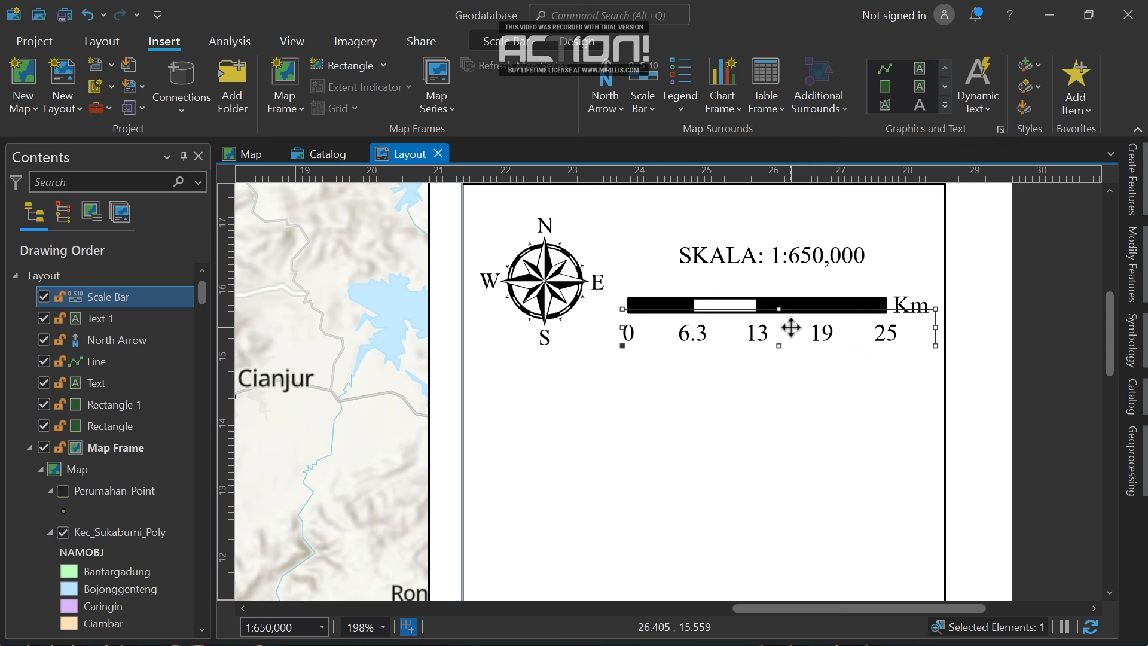
Nudge the scale bar slightly upward, closer to the scale text, and deselect it.
drag(789, 329, 788, 319)
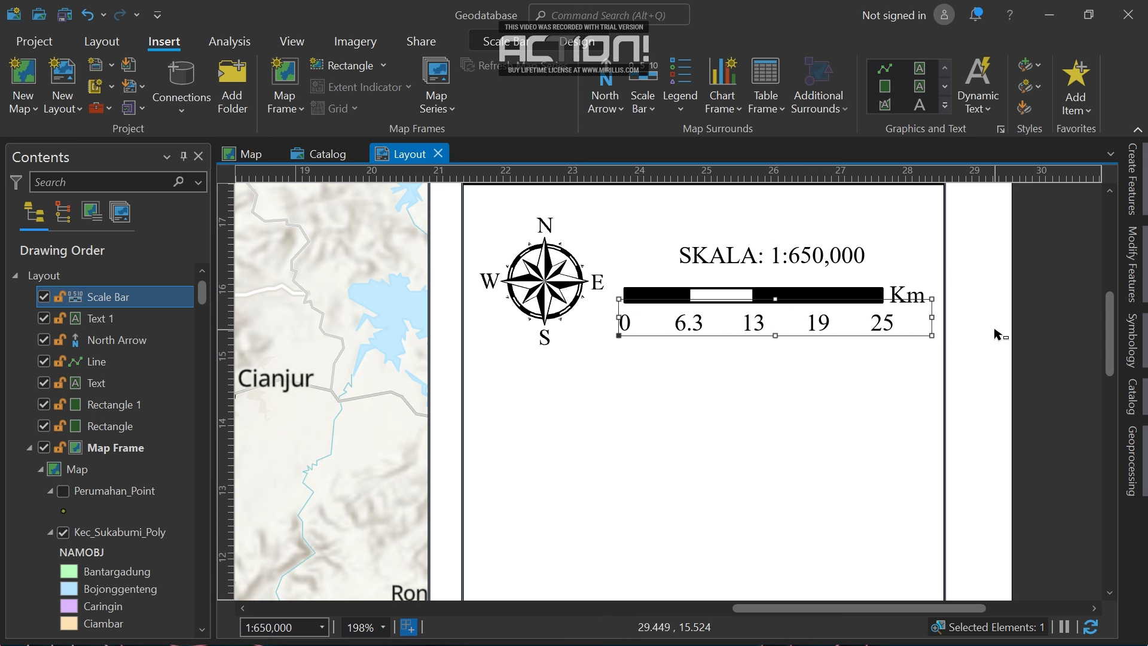
click(951, 332)
click(891, 326)
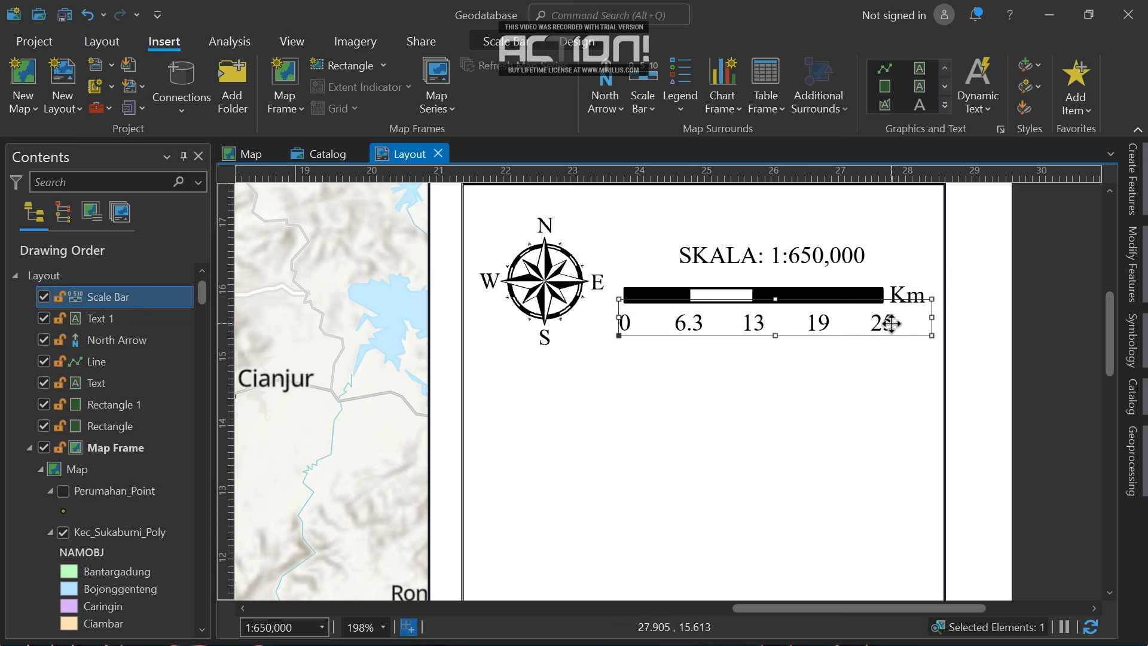
click(983, 336)
Draw a horizontal divider line across the full width of the side panel, just beneath the north arrow and scale bar.
right_click(983, 338)
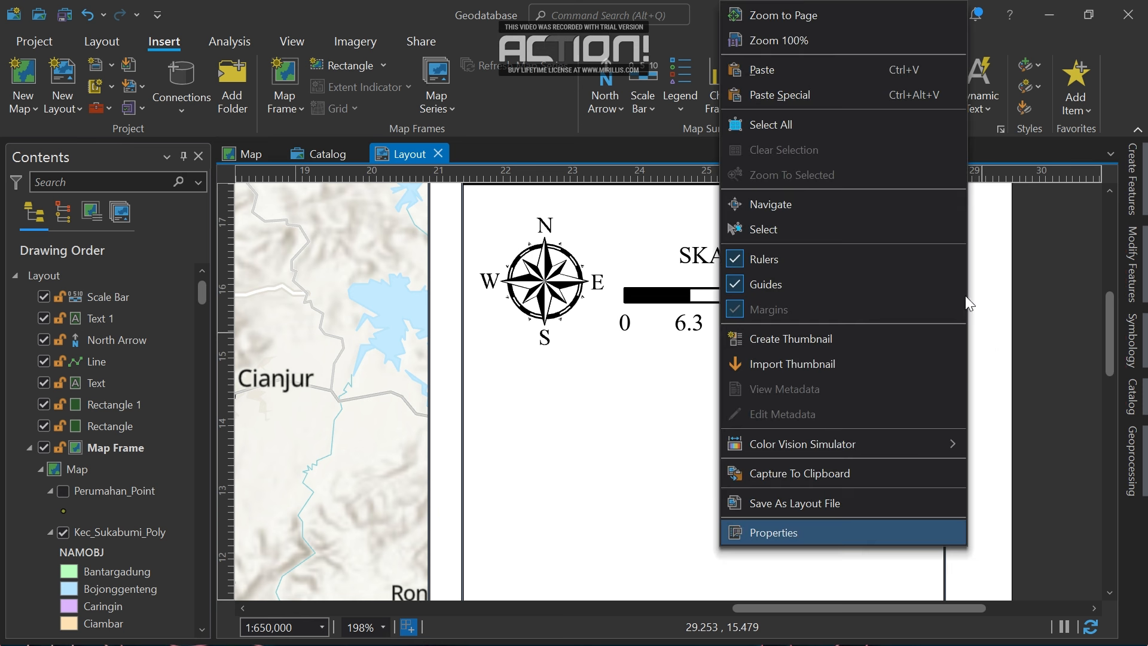
click(815, 22)
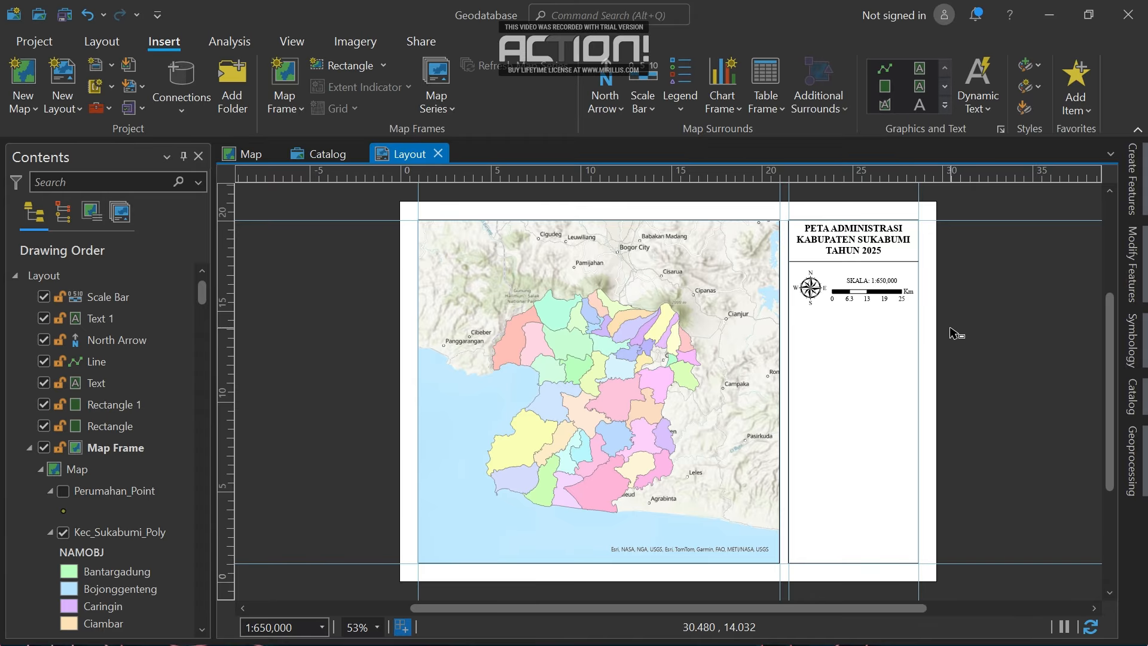
click(895, 71)
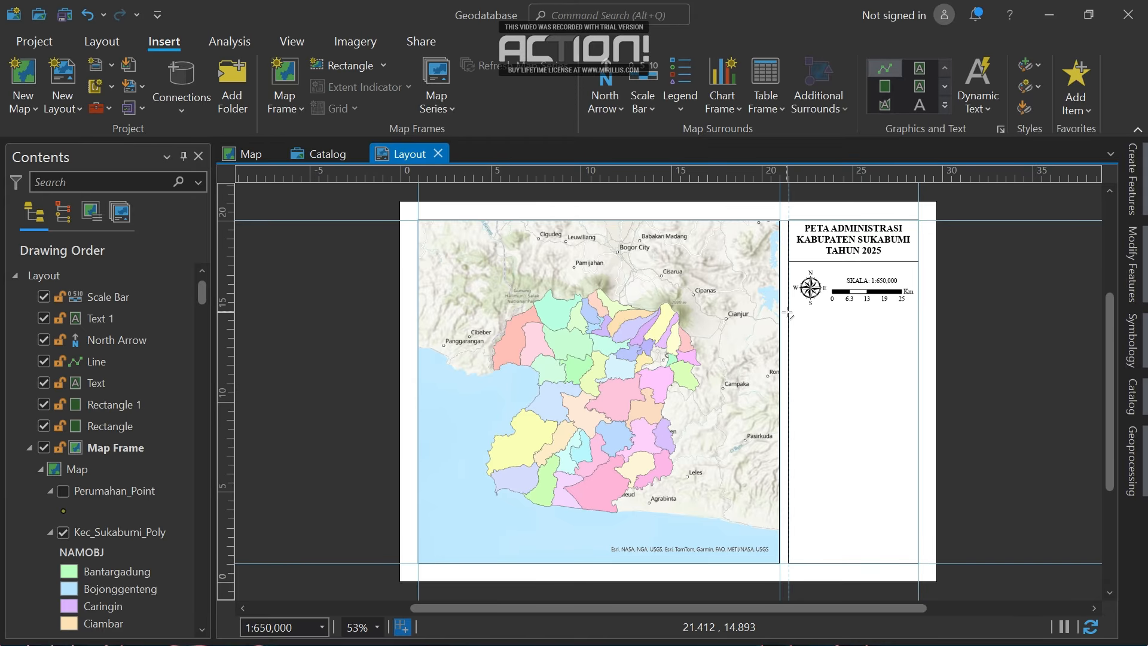
click(788, 312)
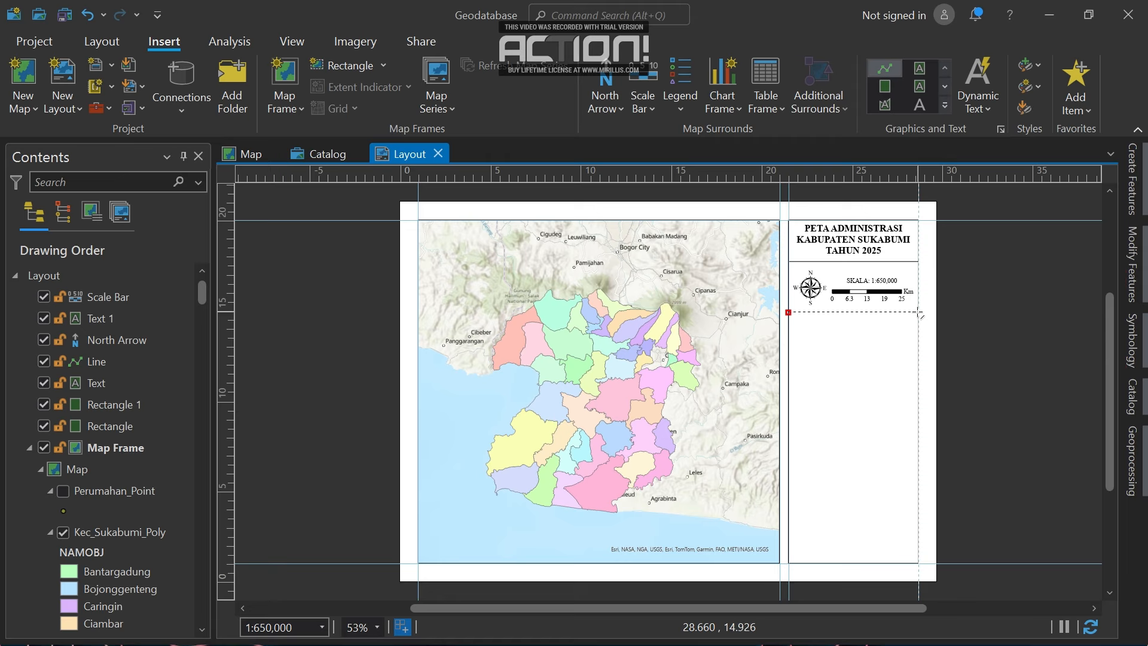
double_click(919, 312)
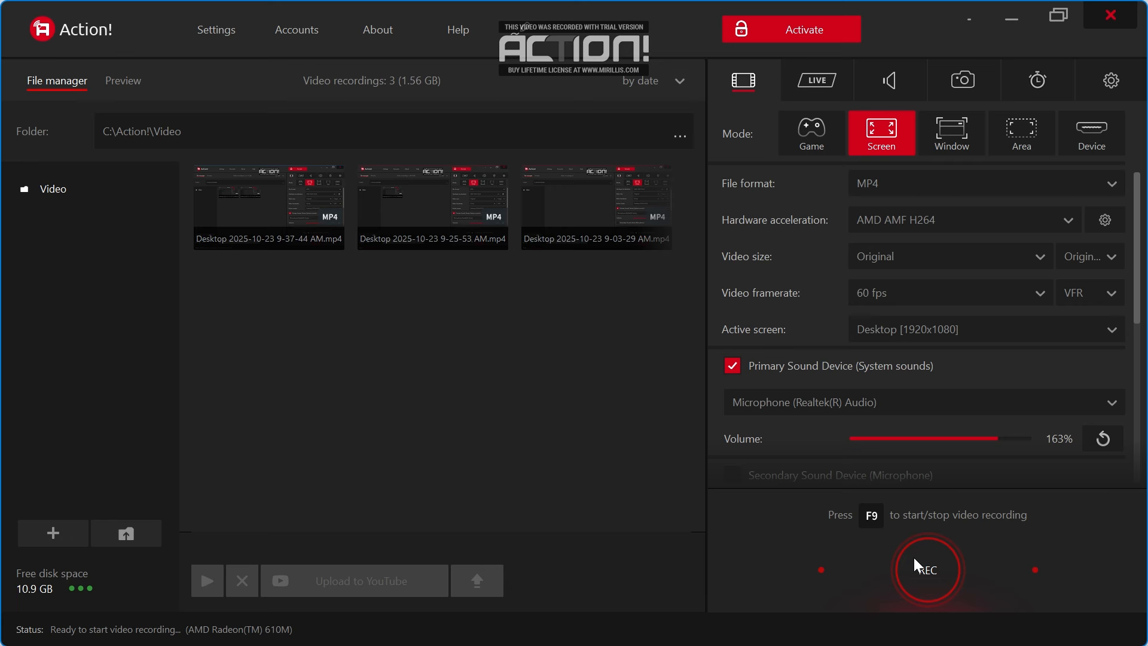
click(927, 565)
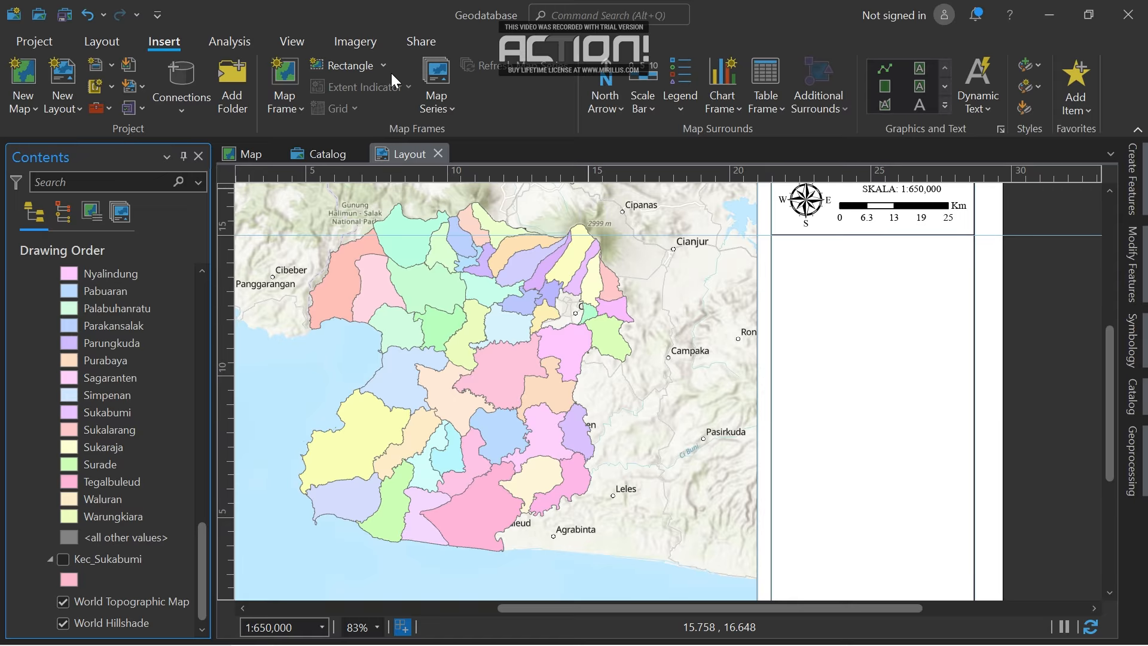
Insert a legend in the Legend 1 style in the side panel, directly below the lower divider line.
click(679, 110)
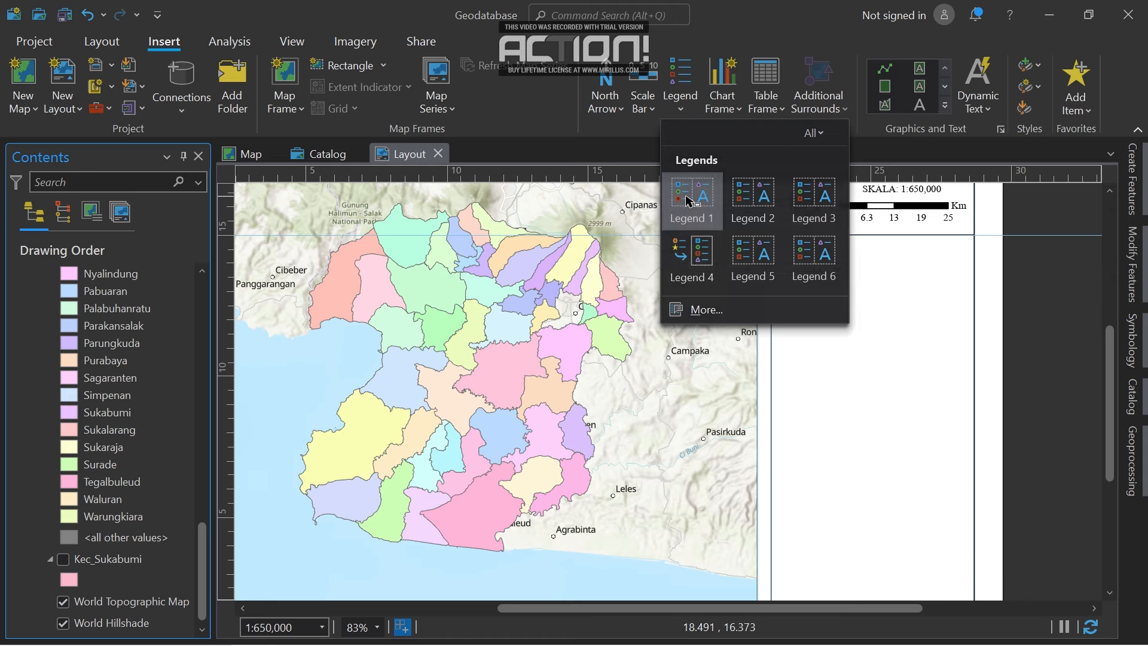
click(691, 203)
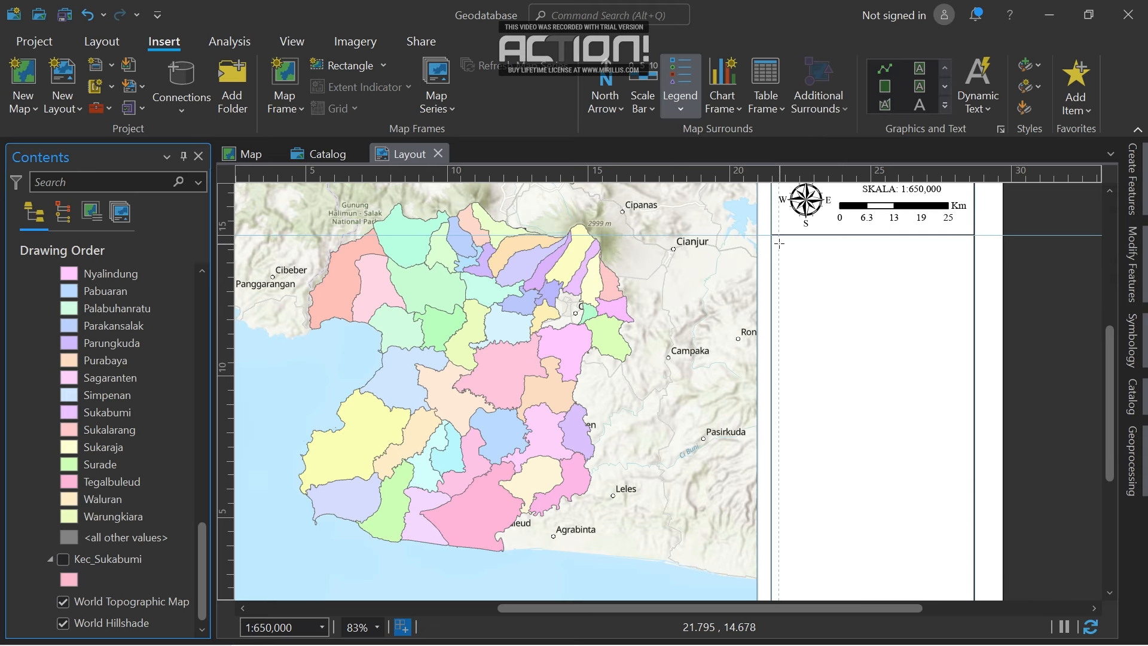
drag(779, 243, 965, 435)
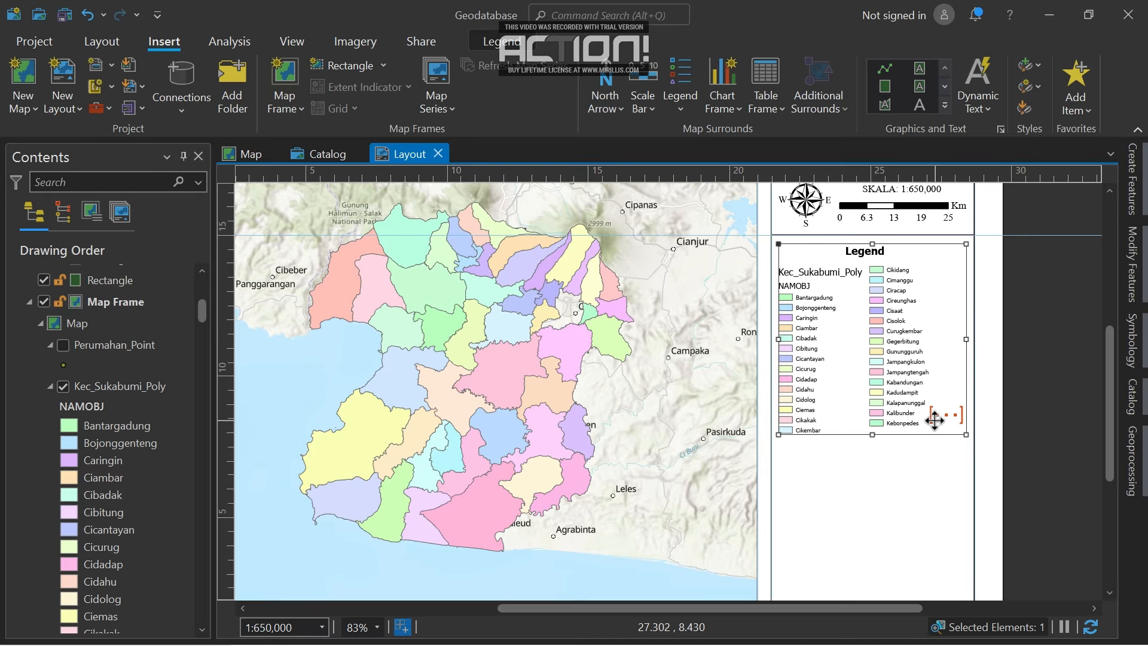
Enlarge the legend until all district entries fit in three columns, and move it back below the scale bar, partly overlapping the map.
drag(935, 420, 684, 399)
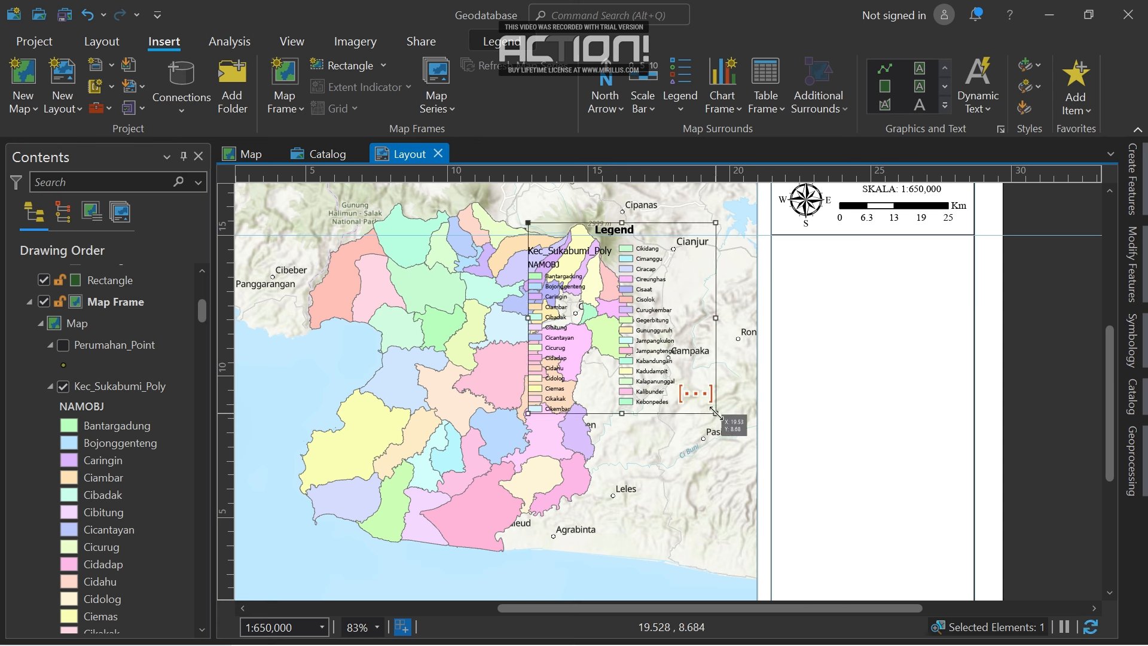
drag(741, 429, 837, 491)
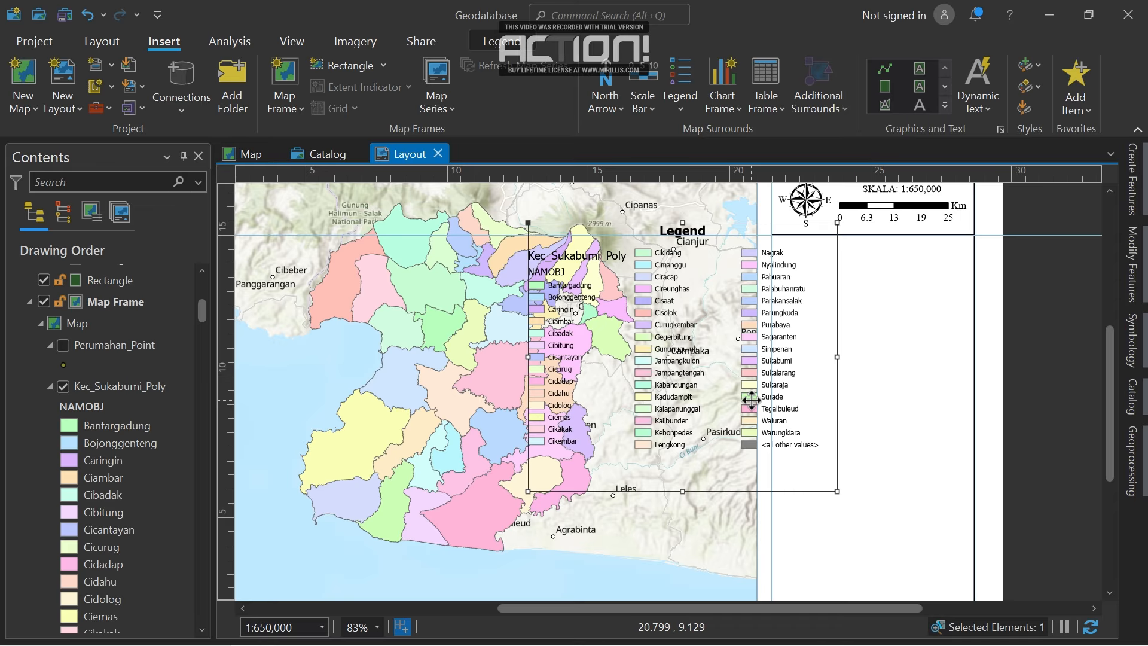
drag(751, 399, 900, 420)
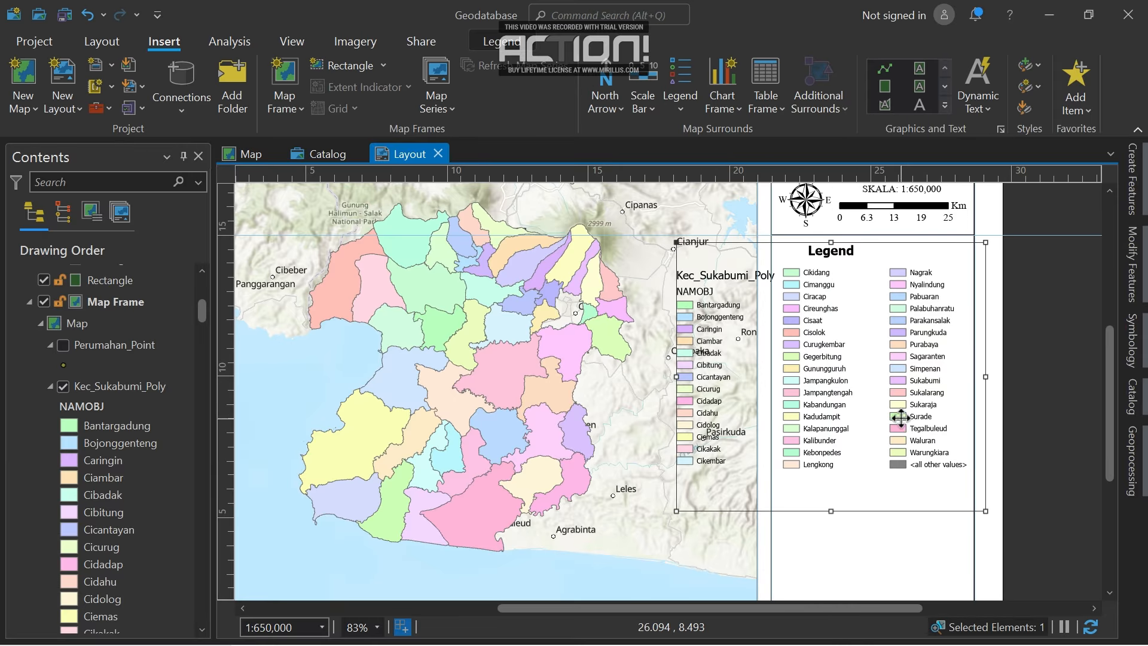
Hide the layer name and headings of the Kec_Sukabumi_Poly item in the legend.
click(58, 325)
scroll(56, 326, up, 5)
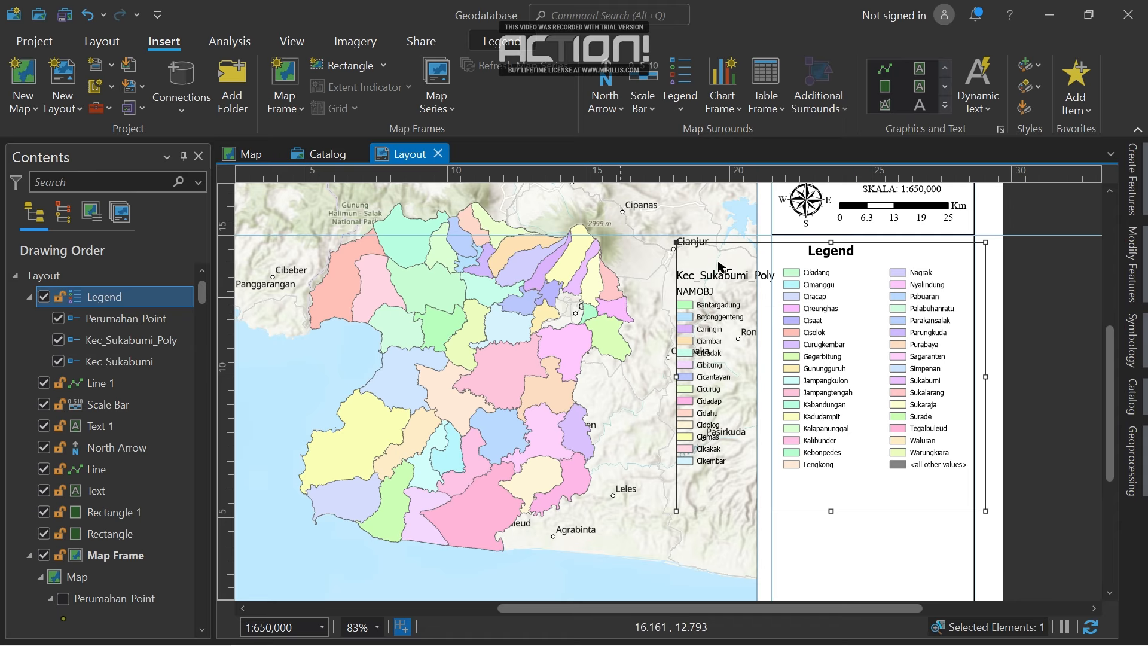
click(144, 342)
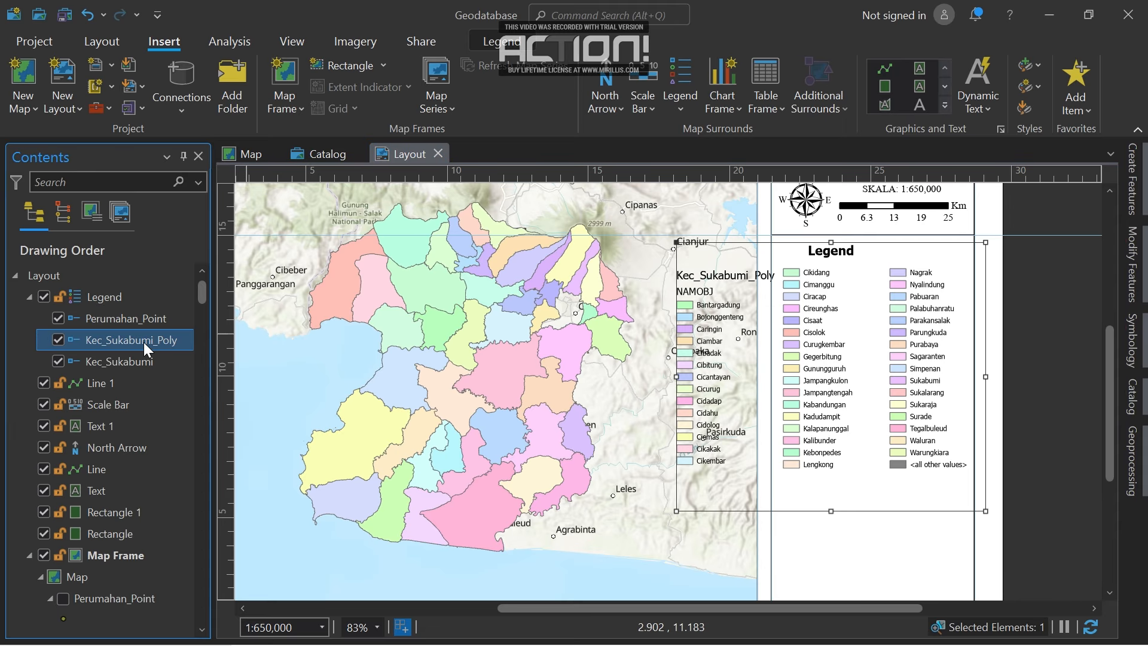
right_click(143, 342)
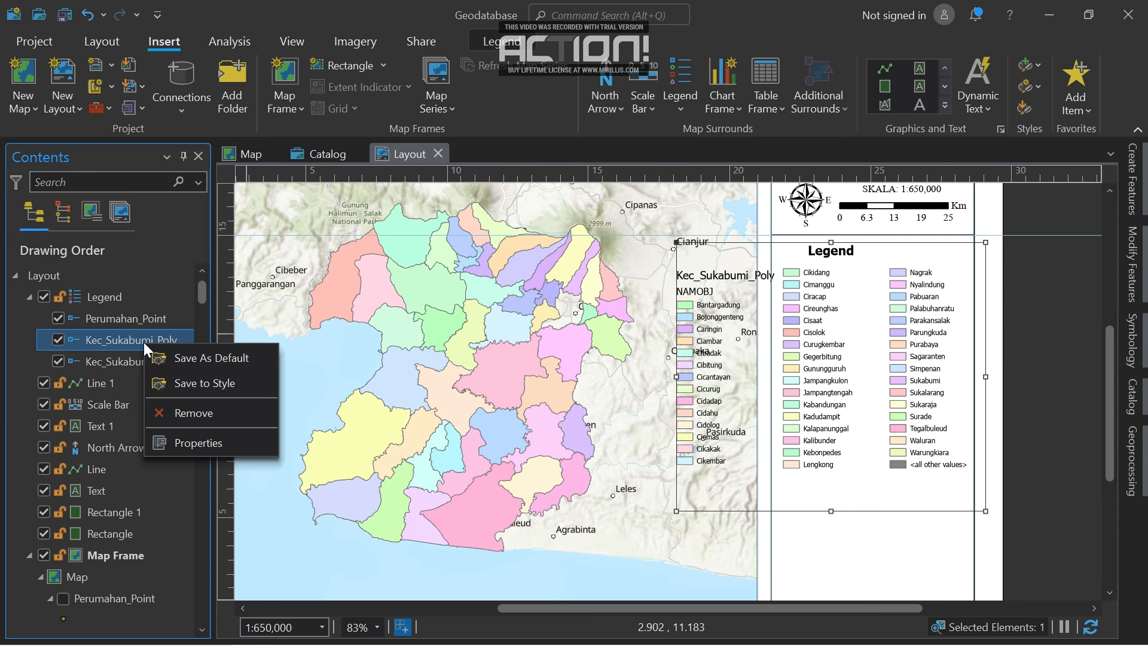
click(181, 444)
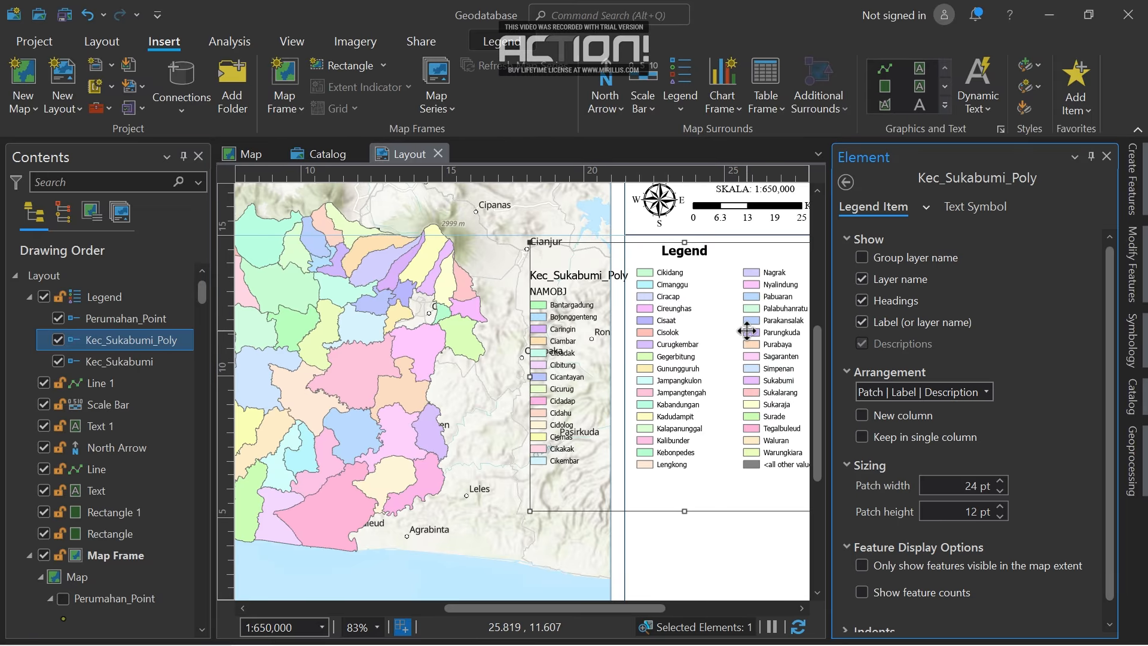
click(861, 300)
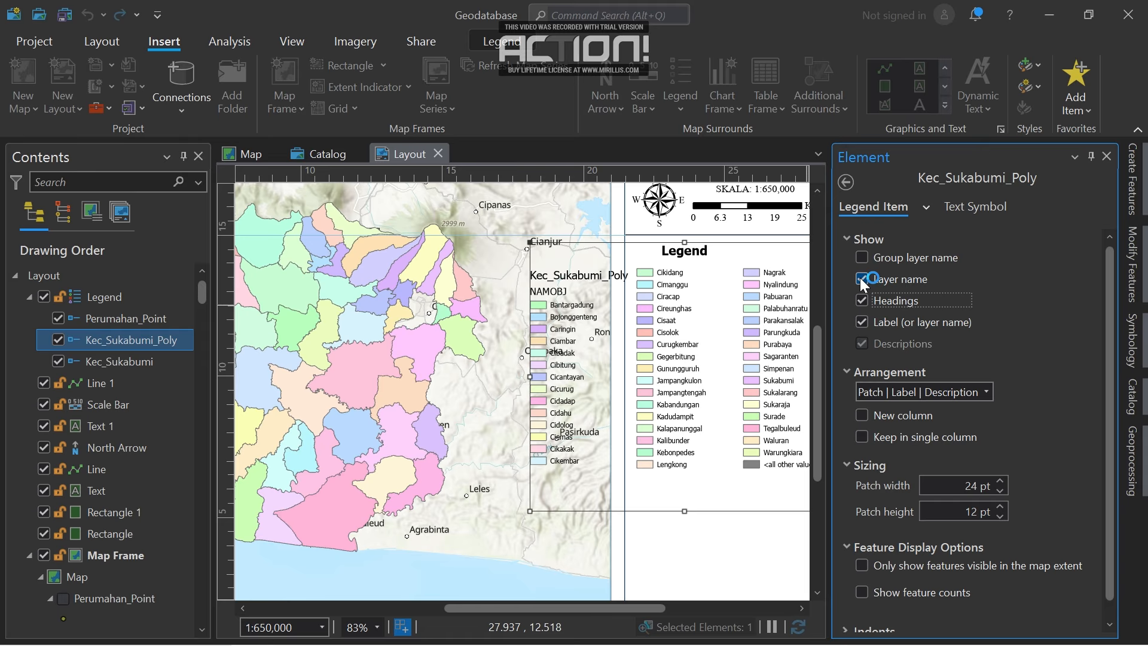
click(861, 279)
click(862, 300)
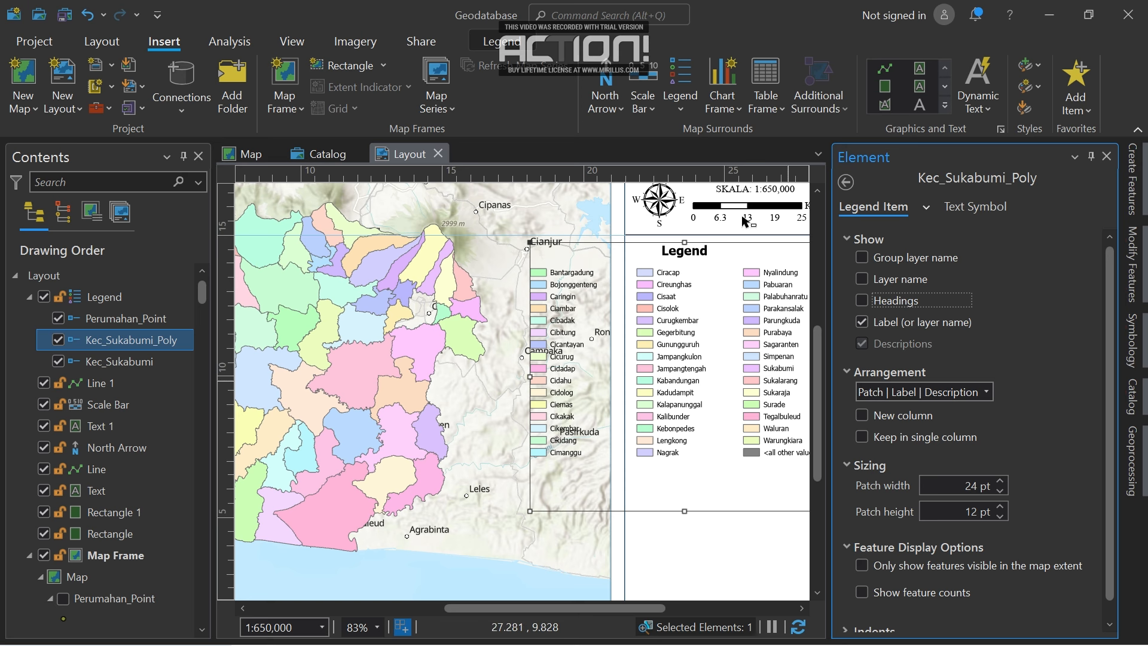
Change the legend's title to LEGENDA and close its properties.
click(112, 290)
scroll(887, 437, down, 2)
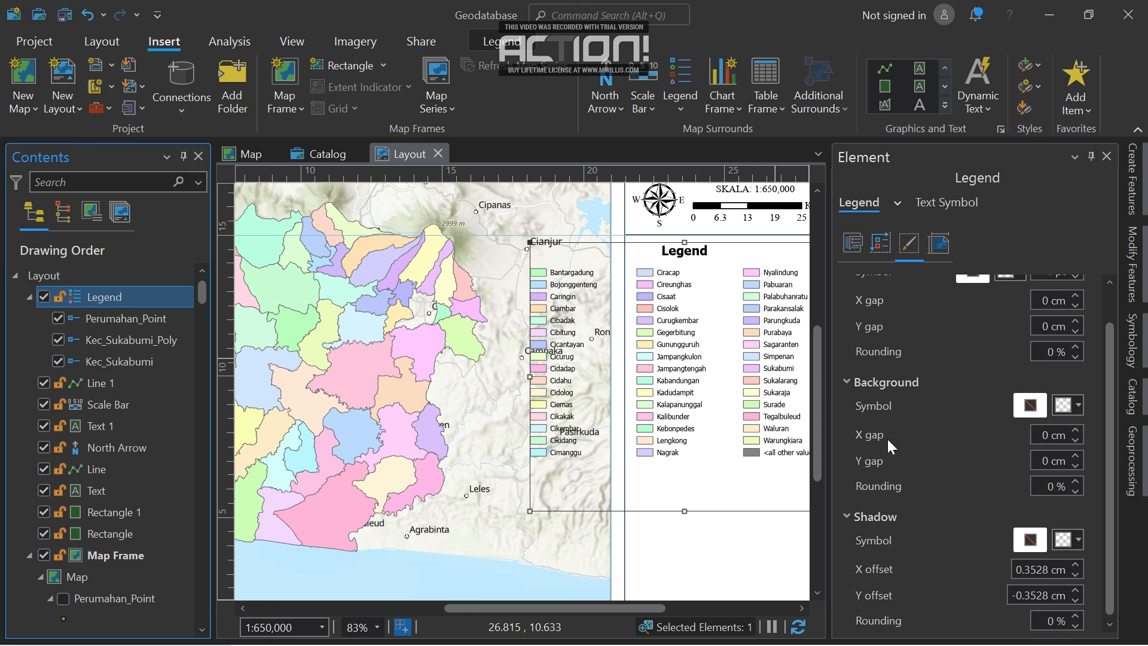
click(851, 244)
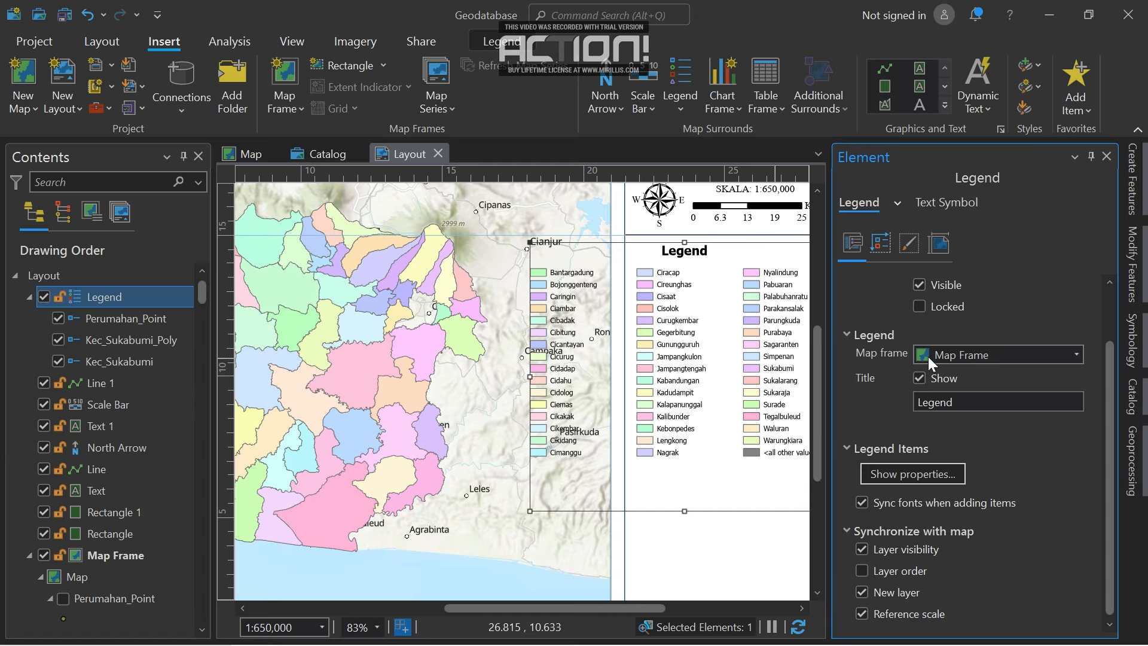
click(960, 392)
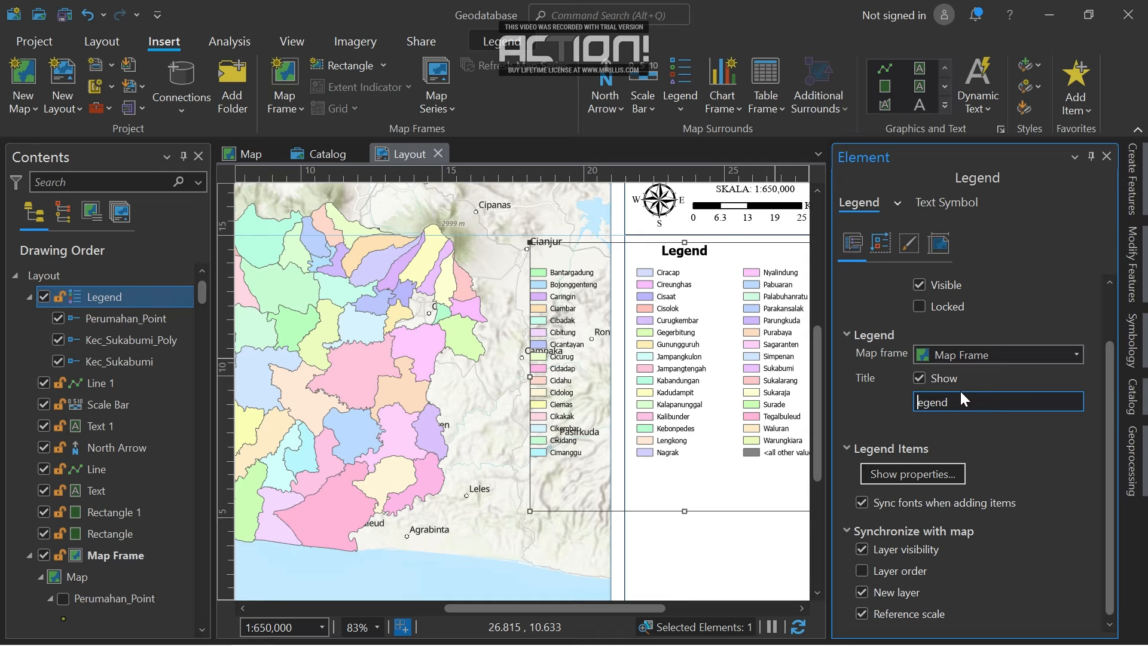
key(Delete)
key(Delete)
key(Delete)
key(Delete)
key(Delete)
key(Delete)
text(LEGENDA)
key(Return)
key(BackSpace)
click(856, 306)
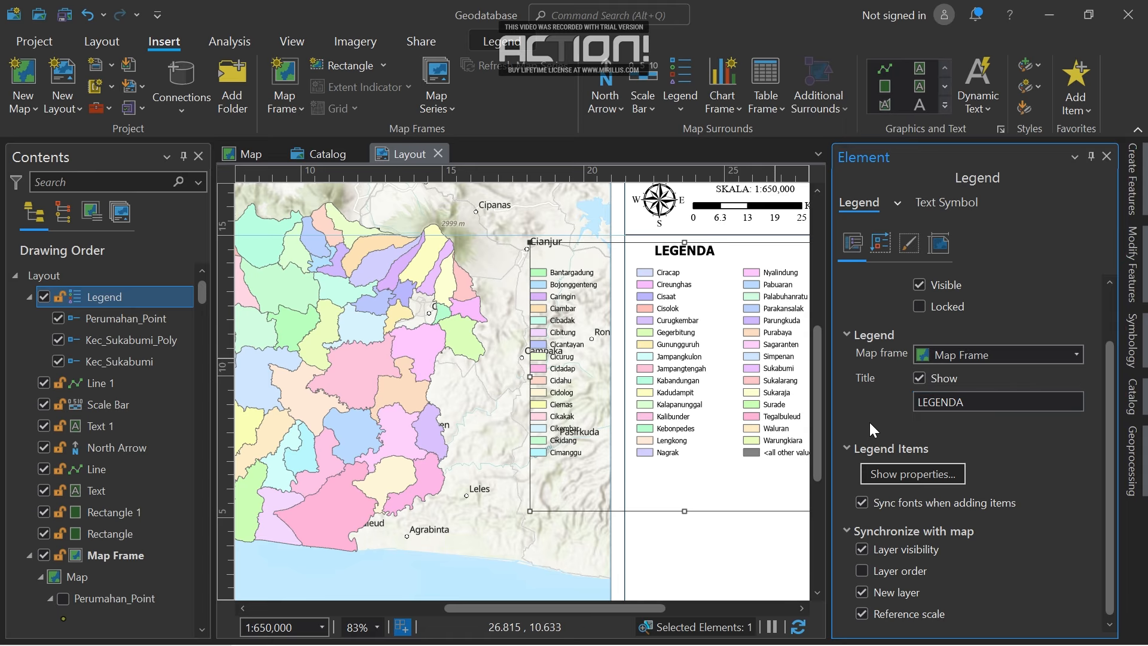
click(1107, 156)
Set the font of all legend text to Times New Roman.
click(497, 43)
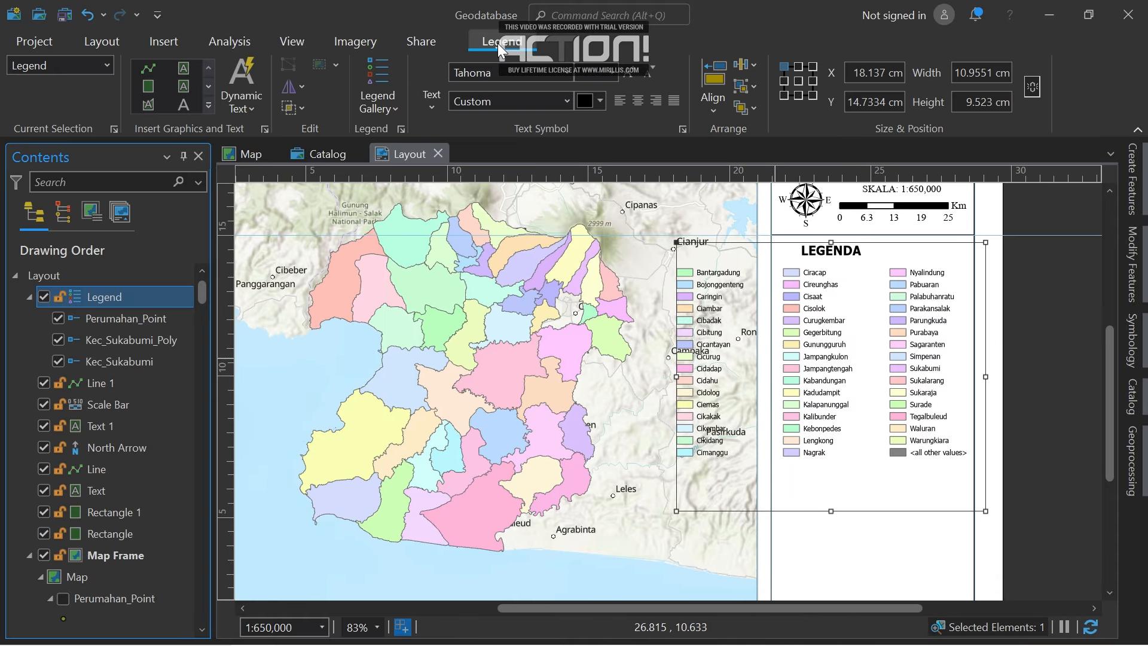
click(536, 70)
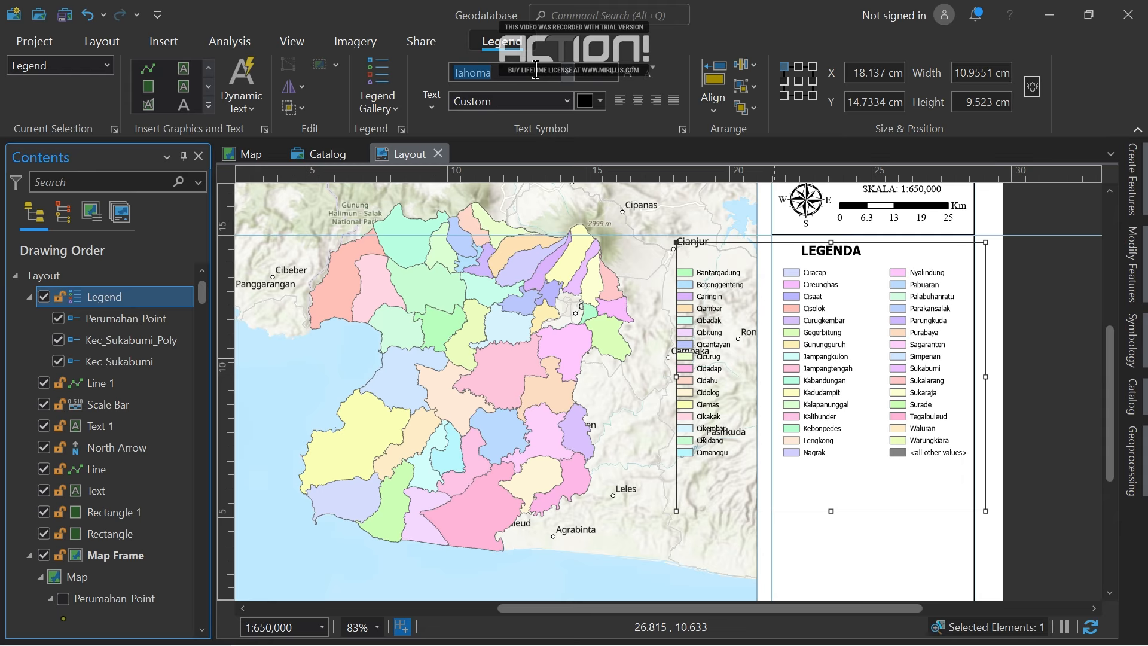
text(Times New R)
key(Return)
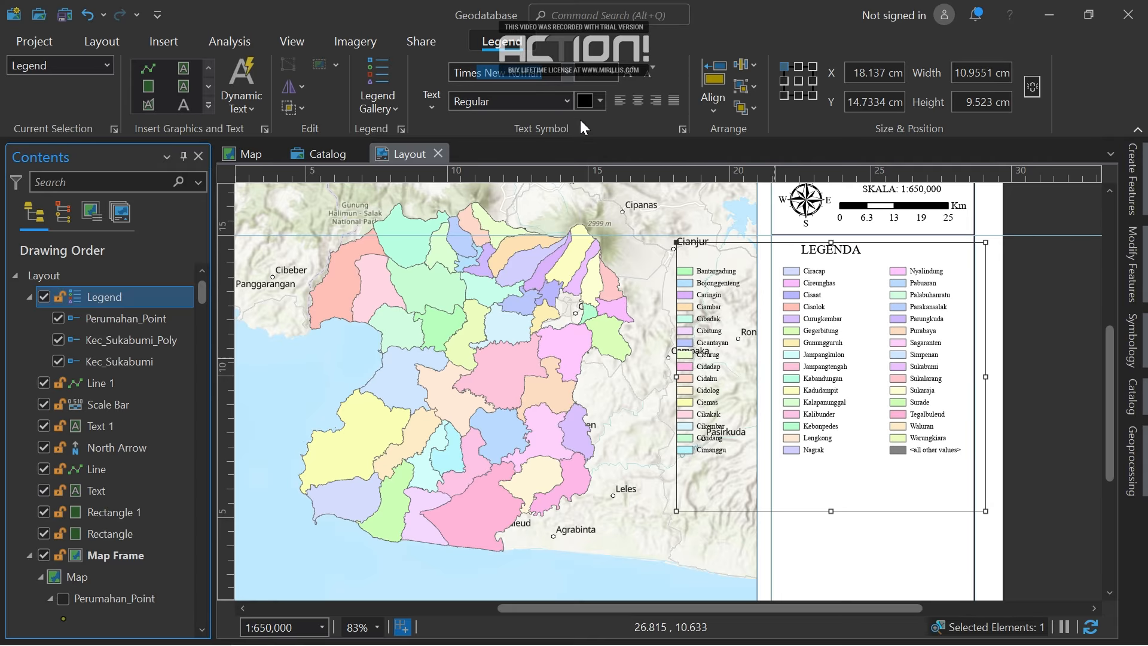
Try a smaller and then a larger font size for all legend text, and enlarge the legend frame.
right_click(930, 351)
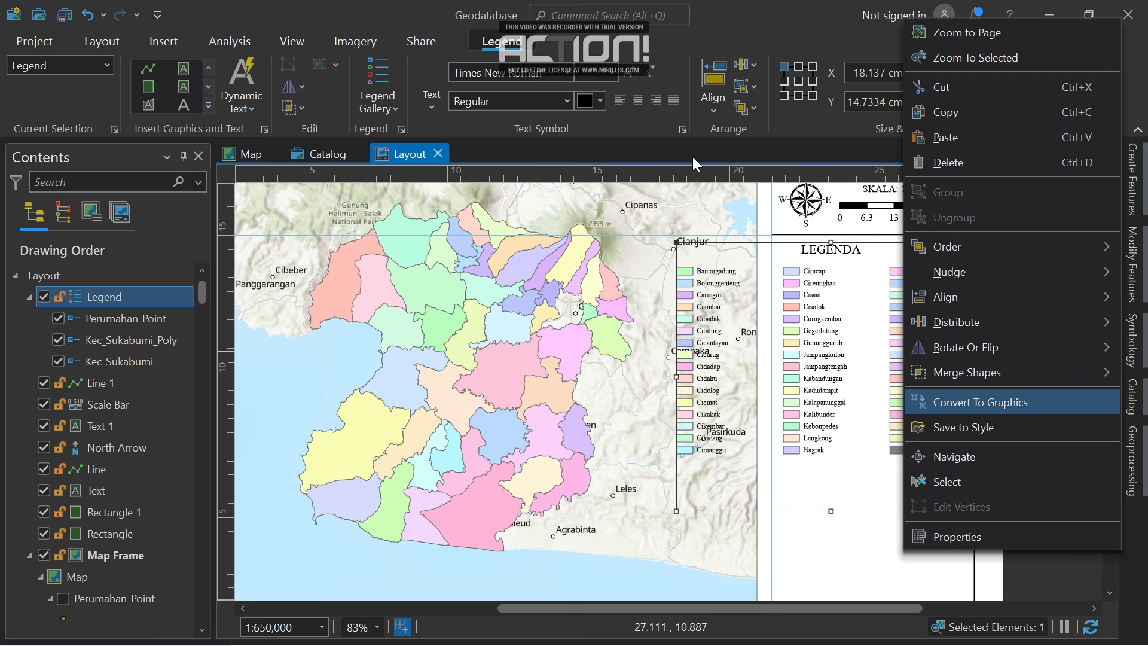
click(637, 124)
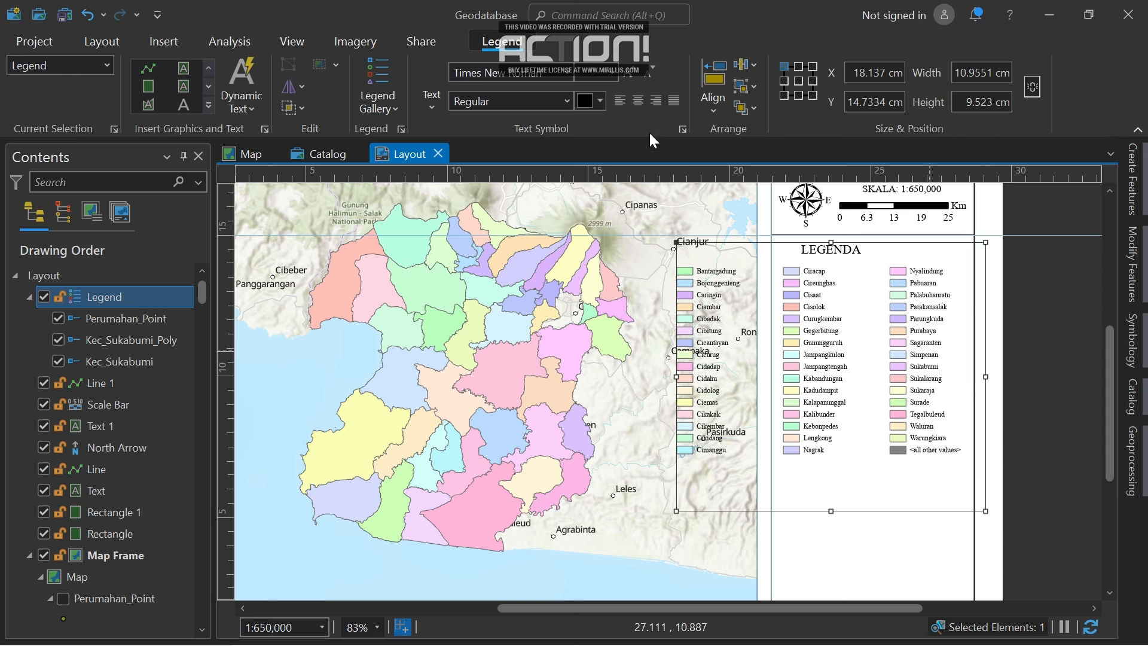
click(605, 75)
scroll(597, 137, down, 1)
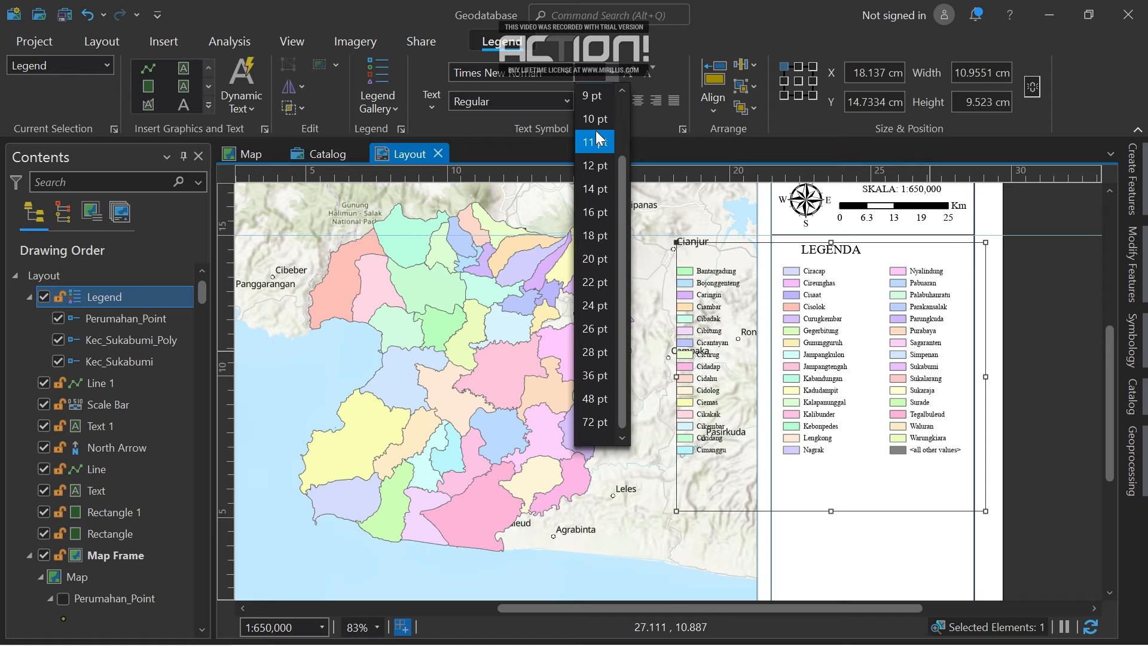
drag(620, 169, 621, 101)
click(600, 120)
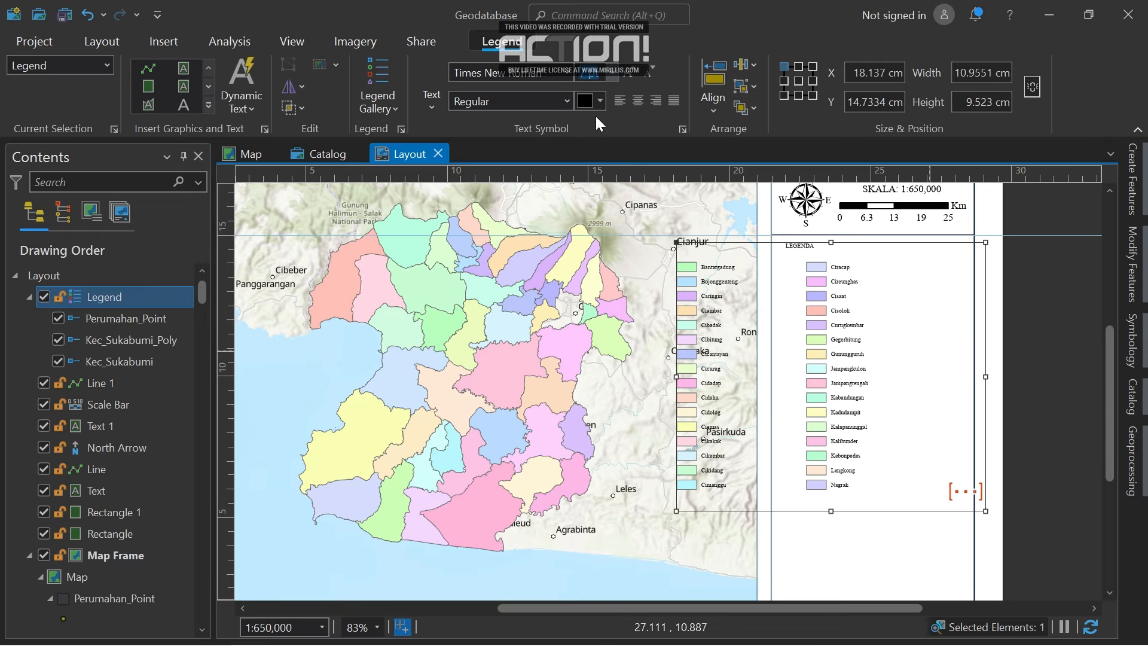
click(616, 63)
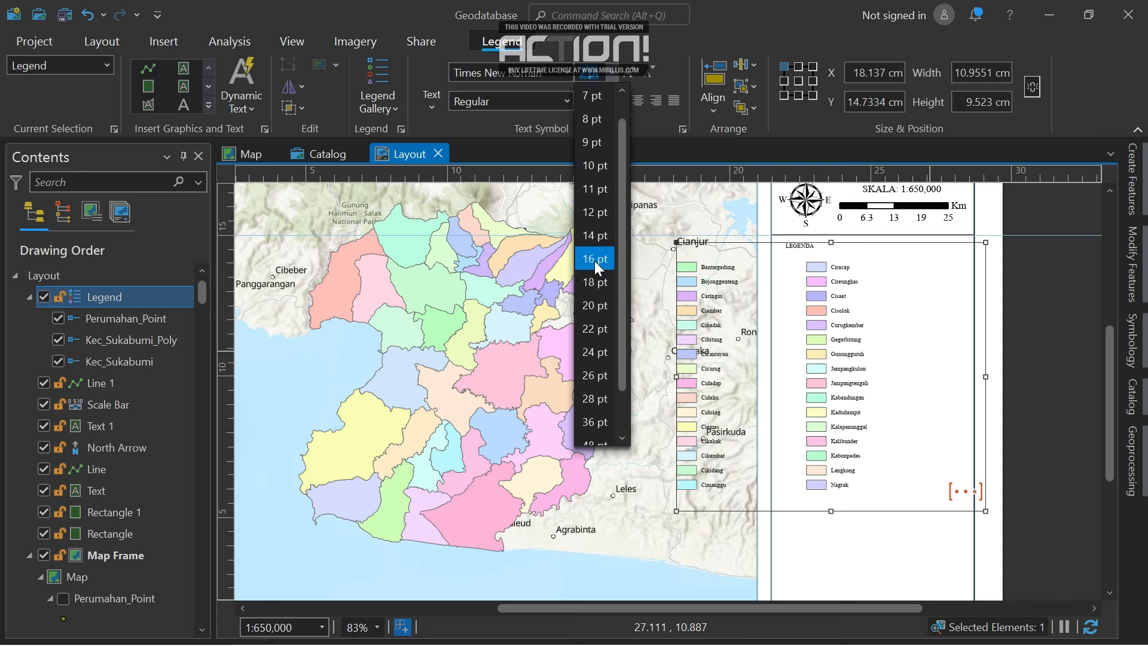
click(594, 260)
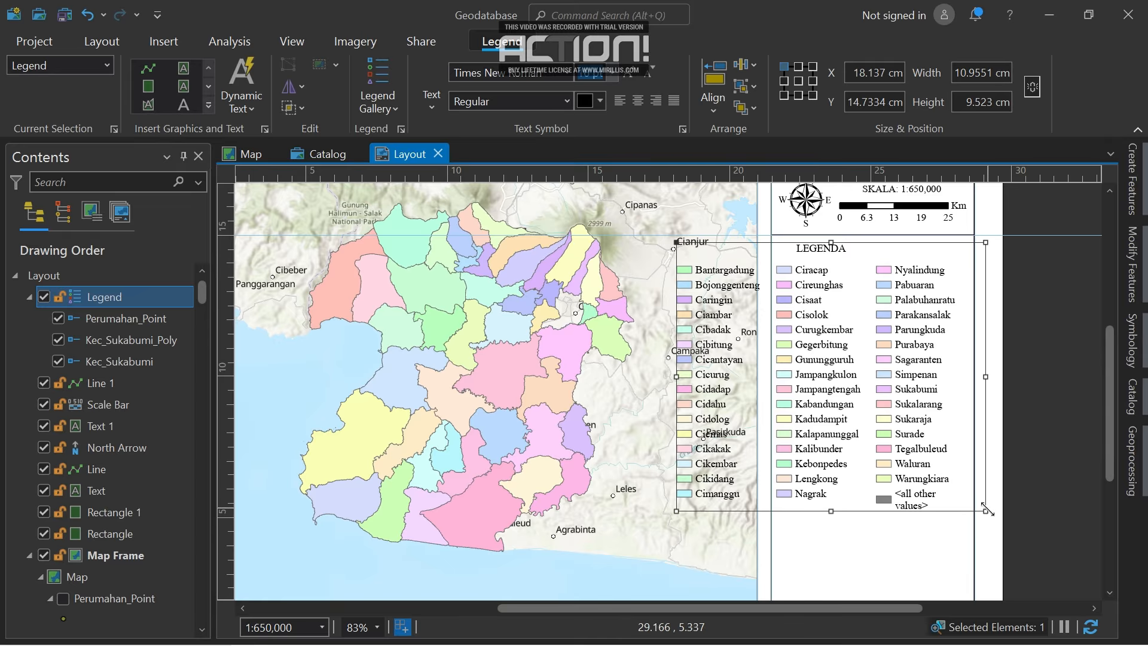
drag(987, 509, 1010, 531)
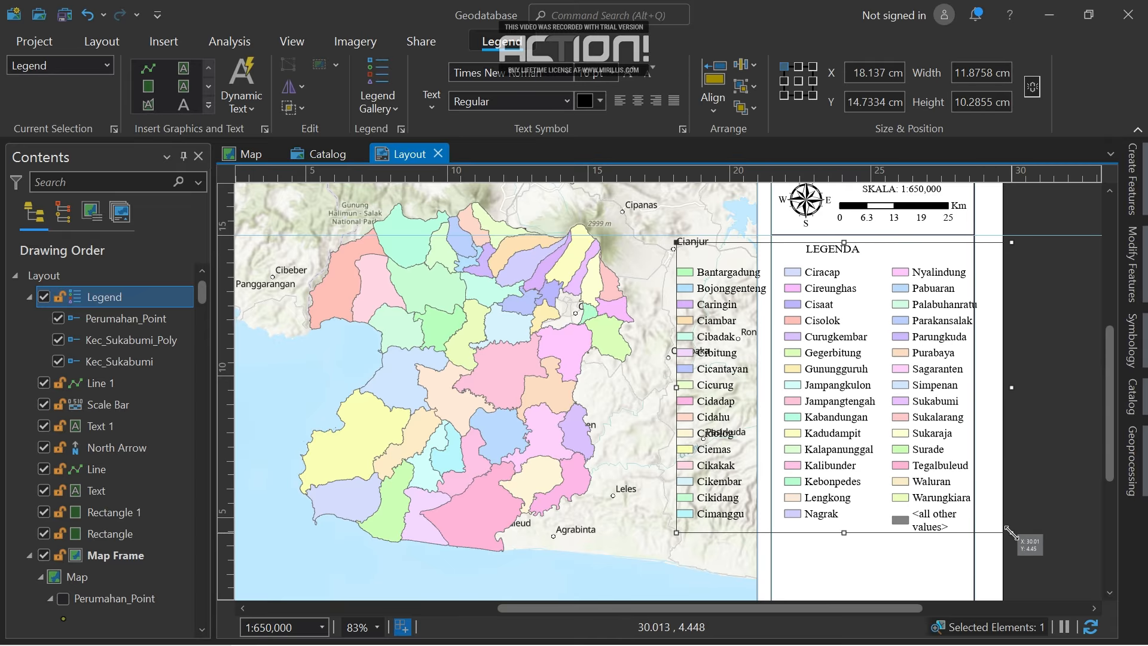
right_click(958, 494)
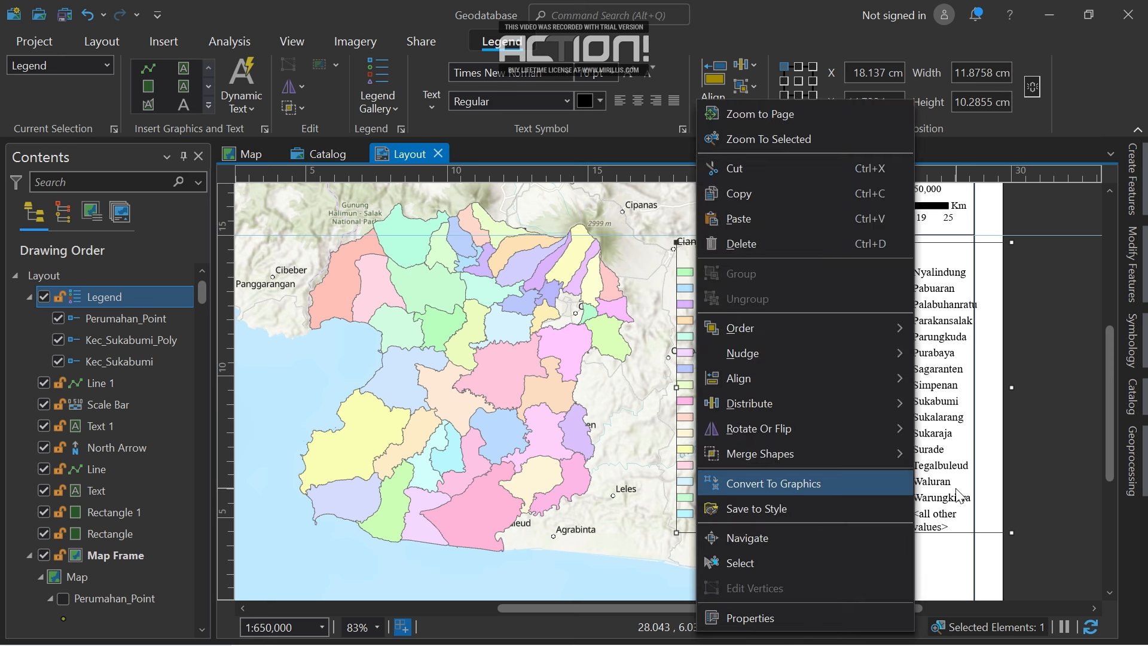
click(1069, 336)
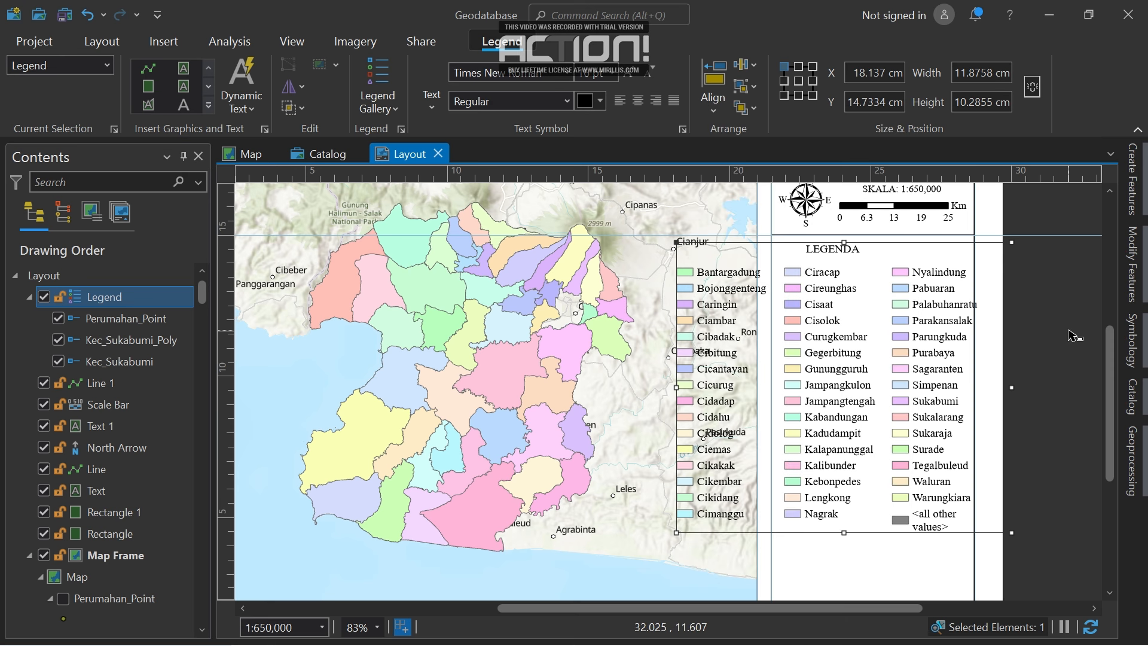
right_click(929, 351)
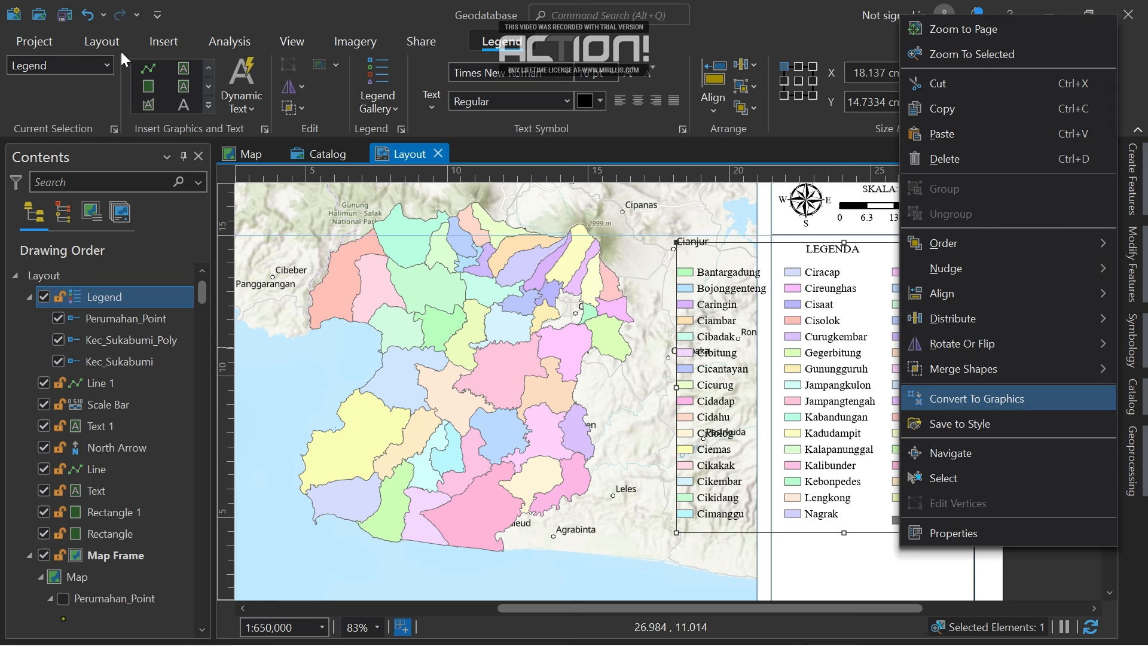
Undo the legend frame enlargement and both font size changes.
click(84, 20)
click(83, 19)
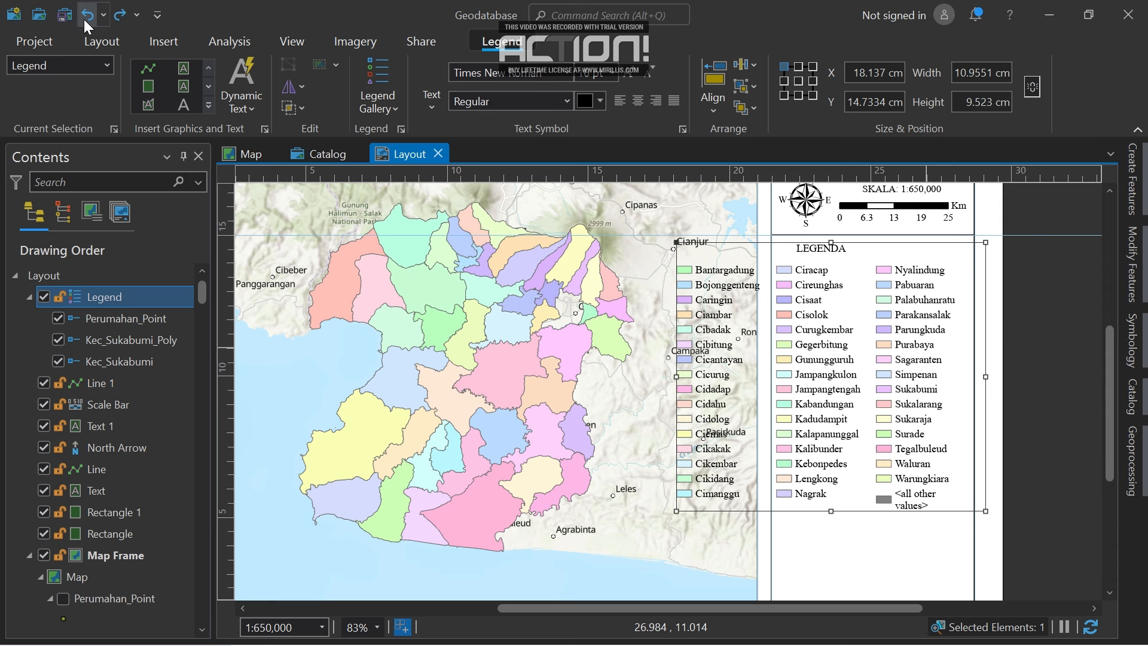
click(84, 19)
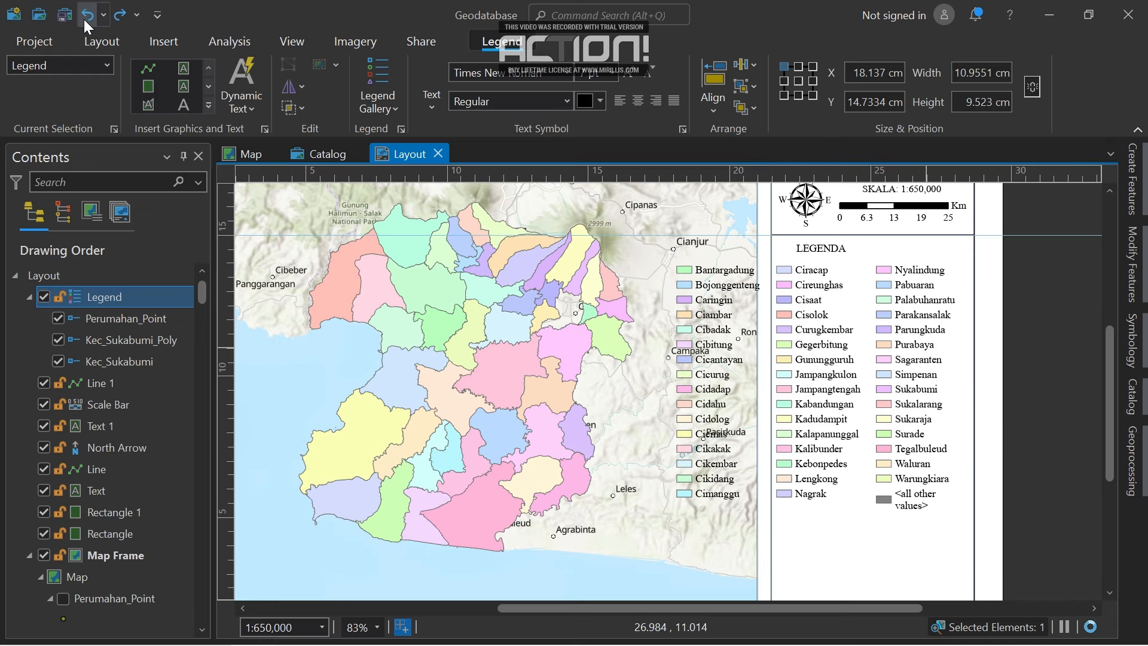
click(84, 20)
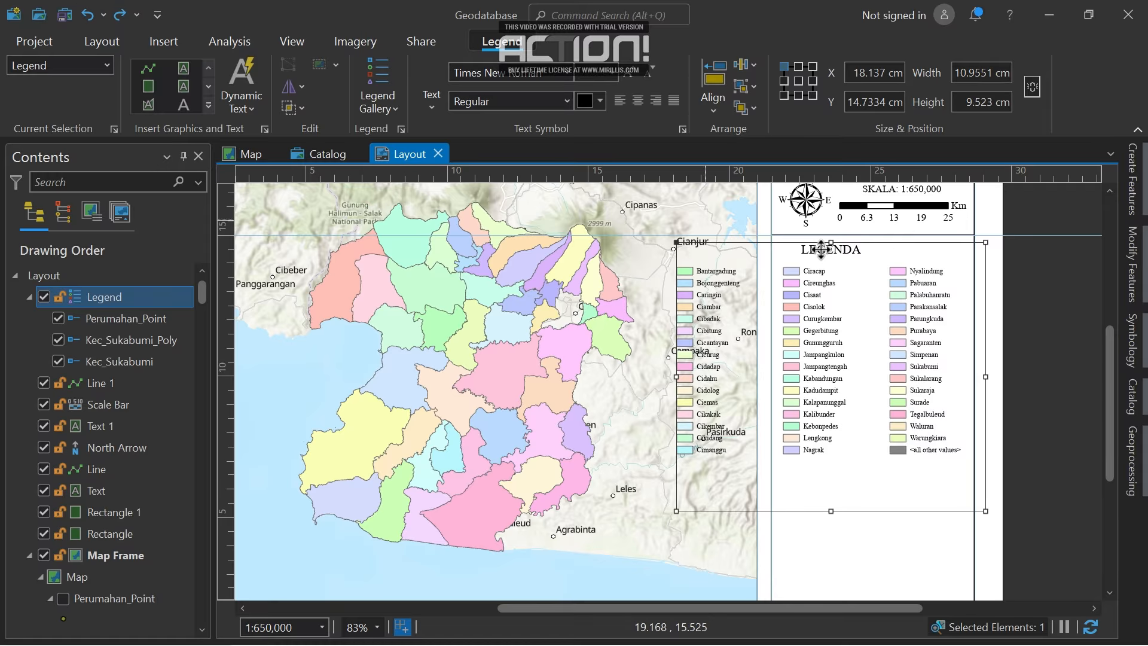
Convert the legend to graphics and shift it slightly downward.
right_click(857, 347)
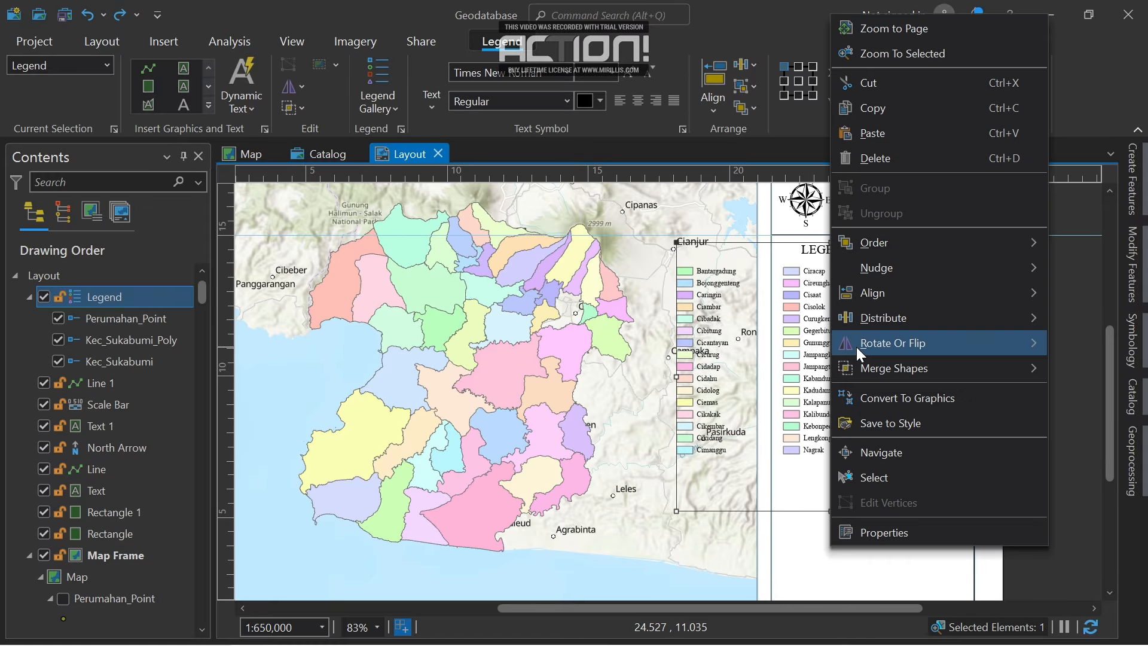
click(859, 392)
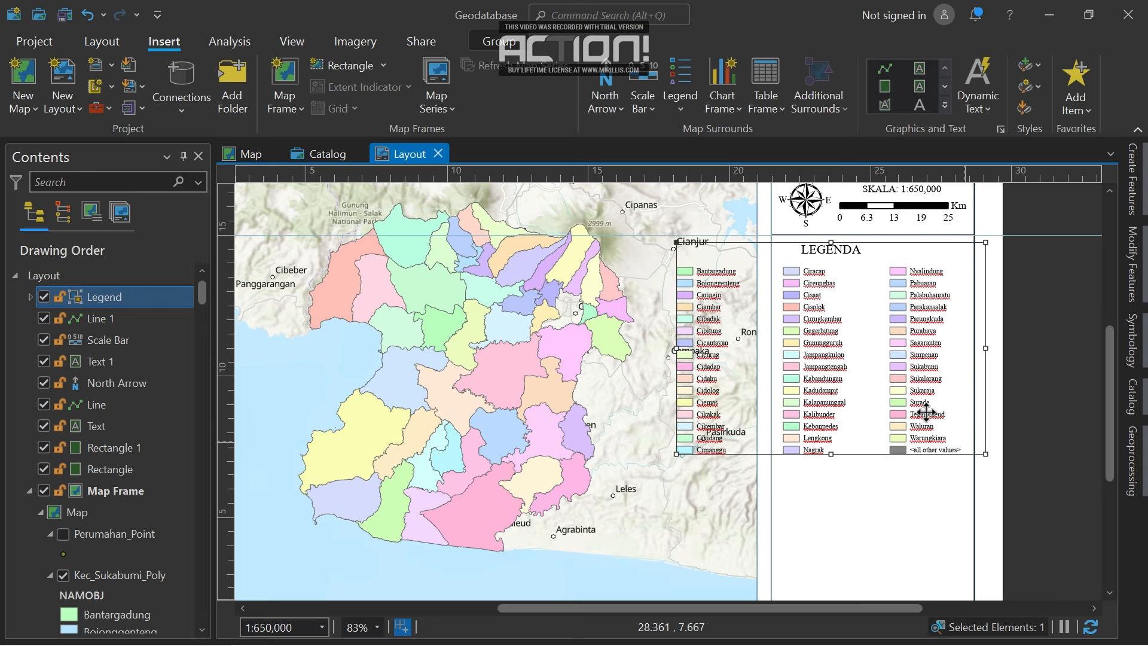
drag(912, 405, 909, 426)
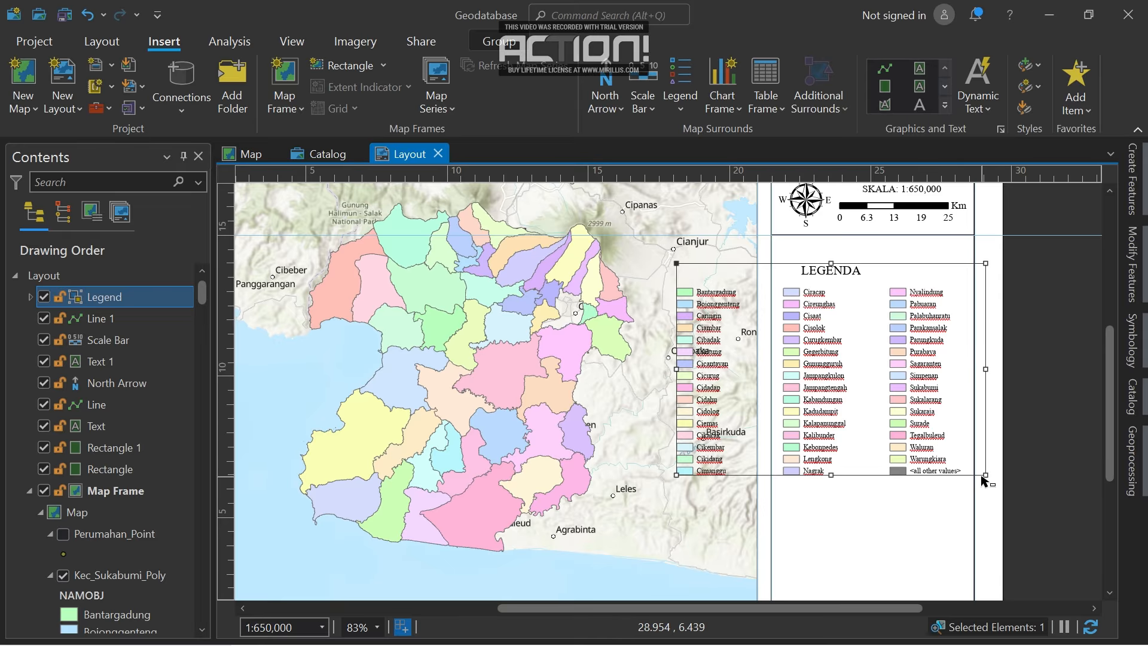
Shrink the legend graphics and move them into the side panel, directly beneath the lower divider line.
drag(985, 475, 895, 436)
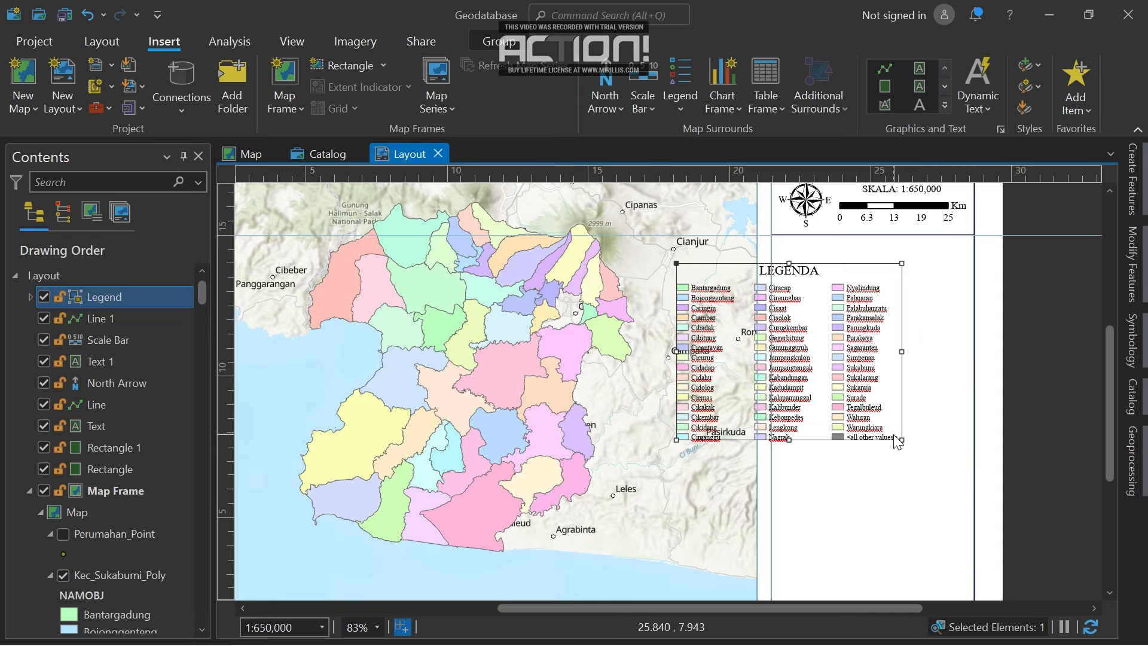
drag(837, 391, 901, 371)
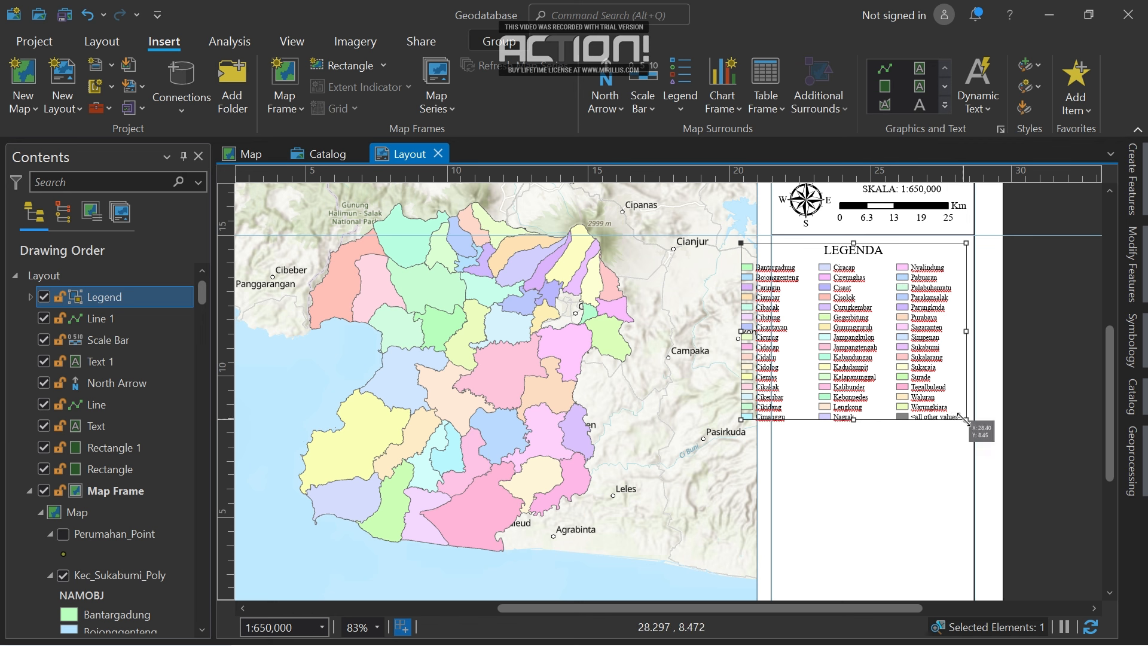
drag(963, 417, 930, 400)
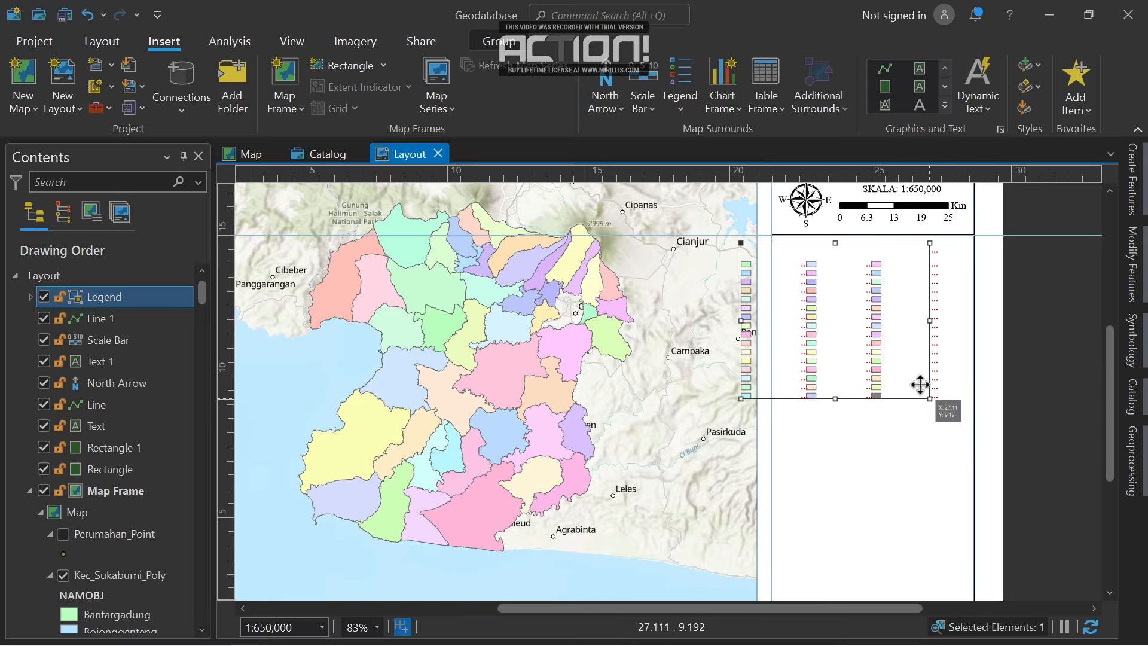
drag(890, 359, 927, 357)
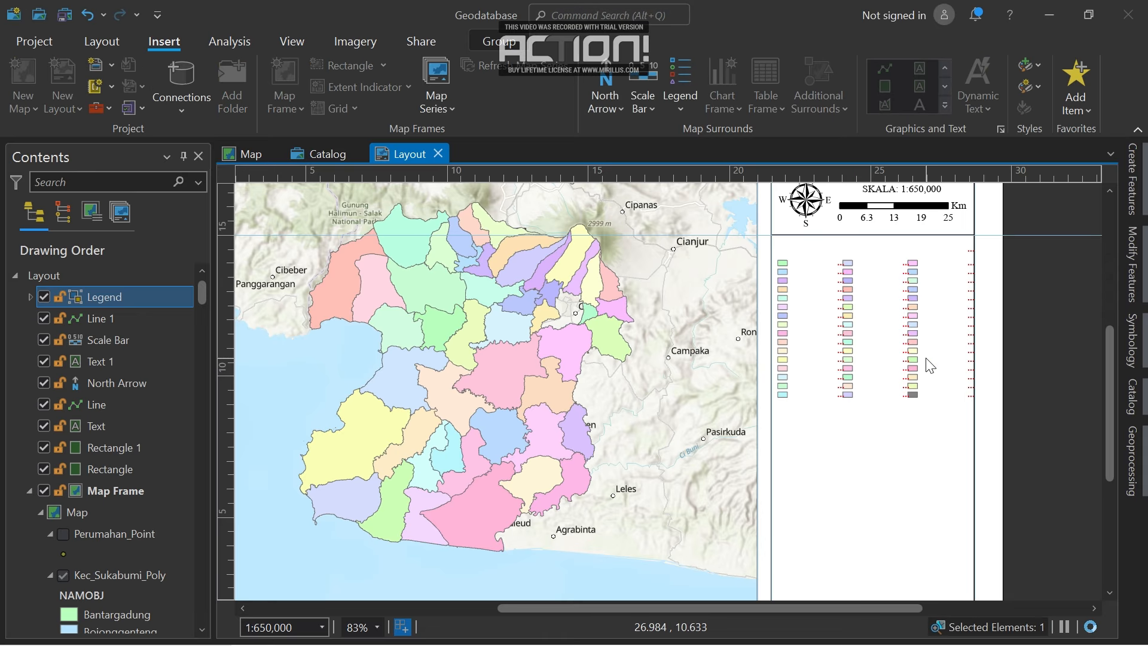
Ungroup the converted legend graphics so the title is separate from the district entries.
right_click(927, 358)
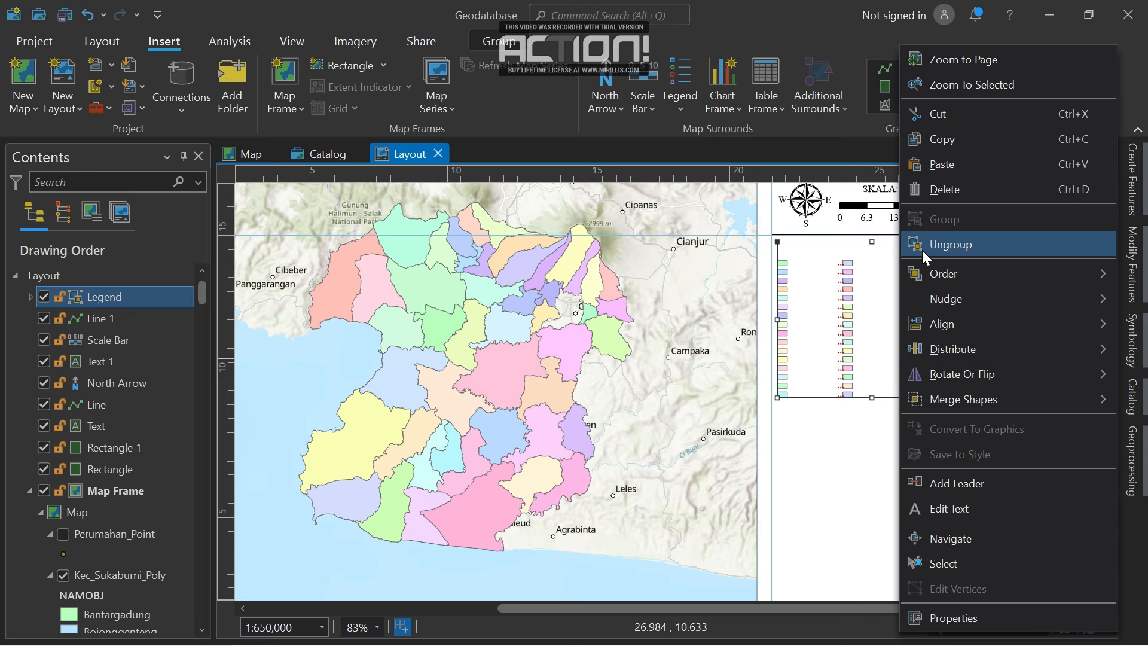
key(Up)
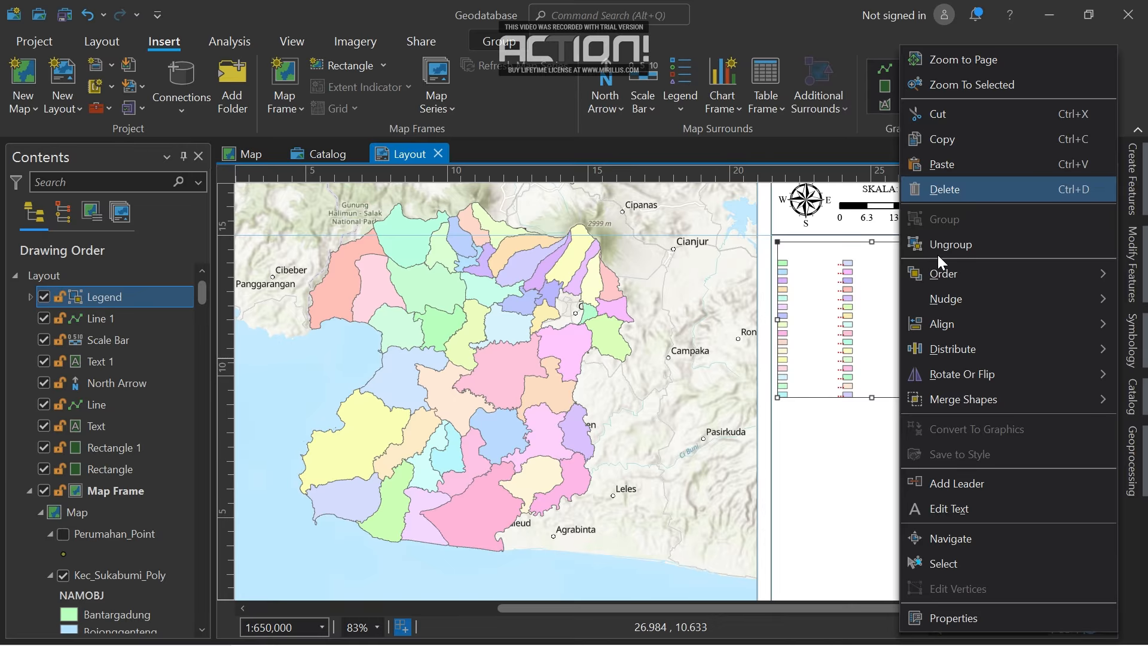
click(933, 246)
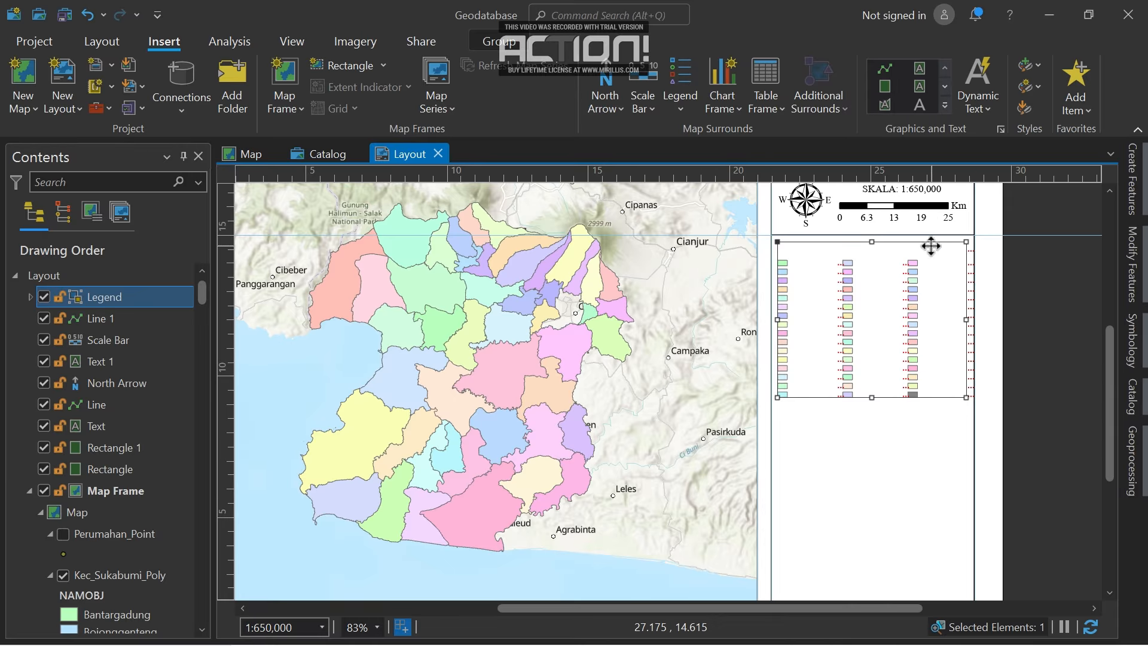
click(1005, 329)
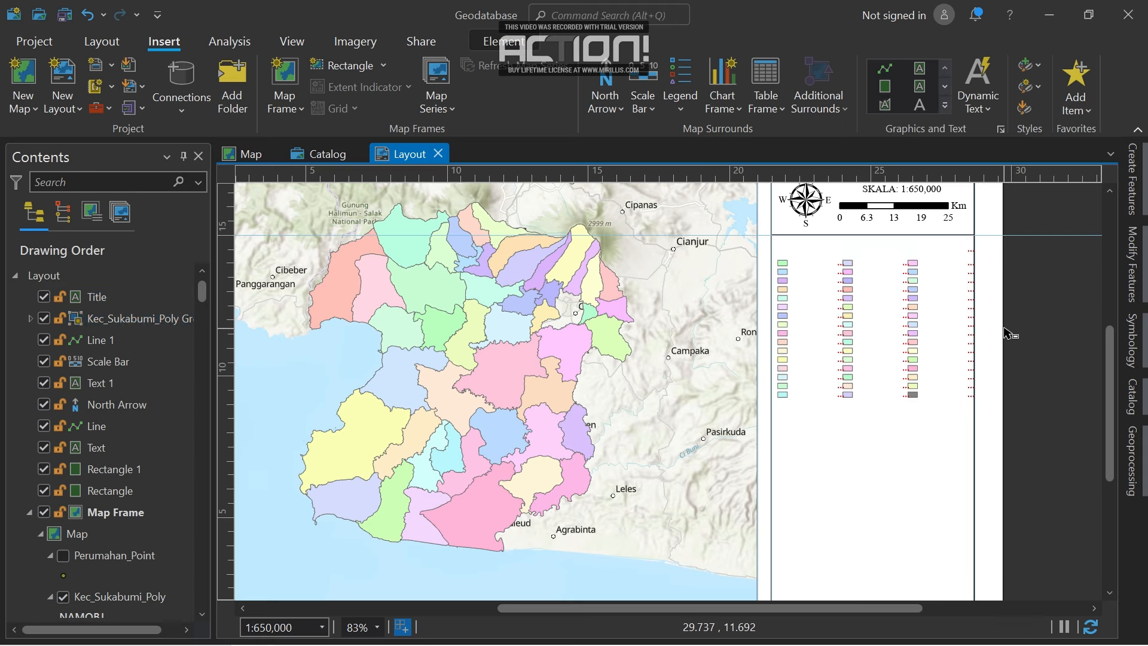
Set the legend title text to 7 pt and bold.
click(896, 245)
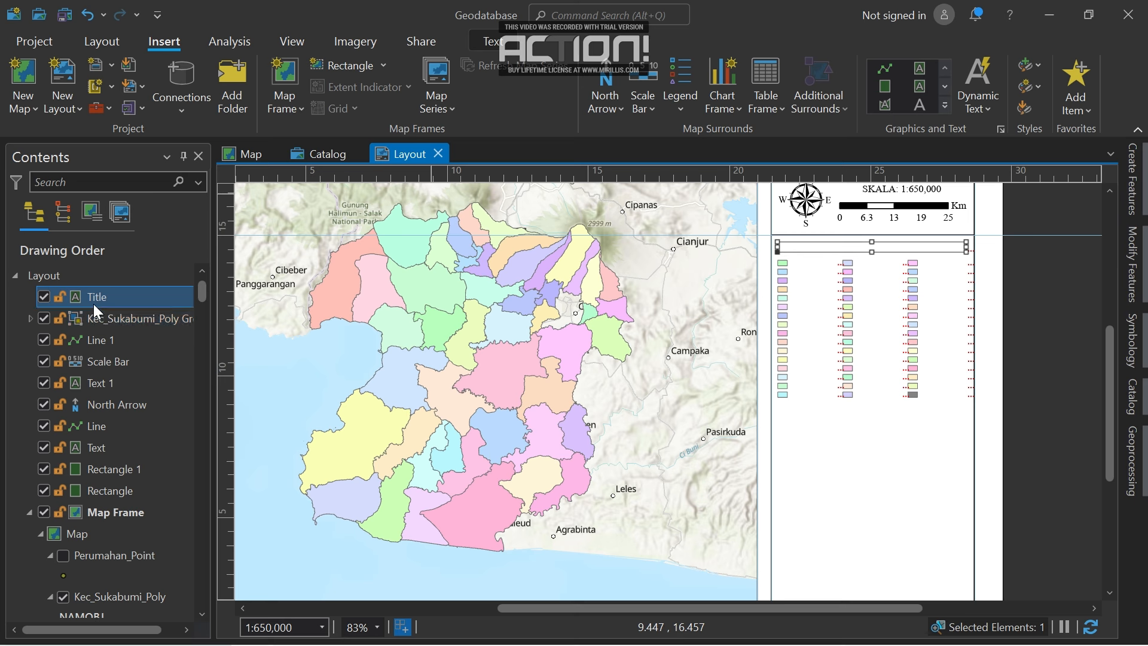
scroll(51, 279, down, 6)
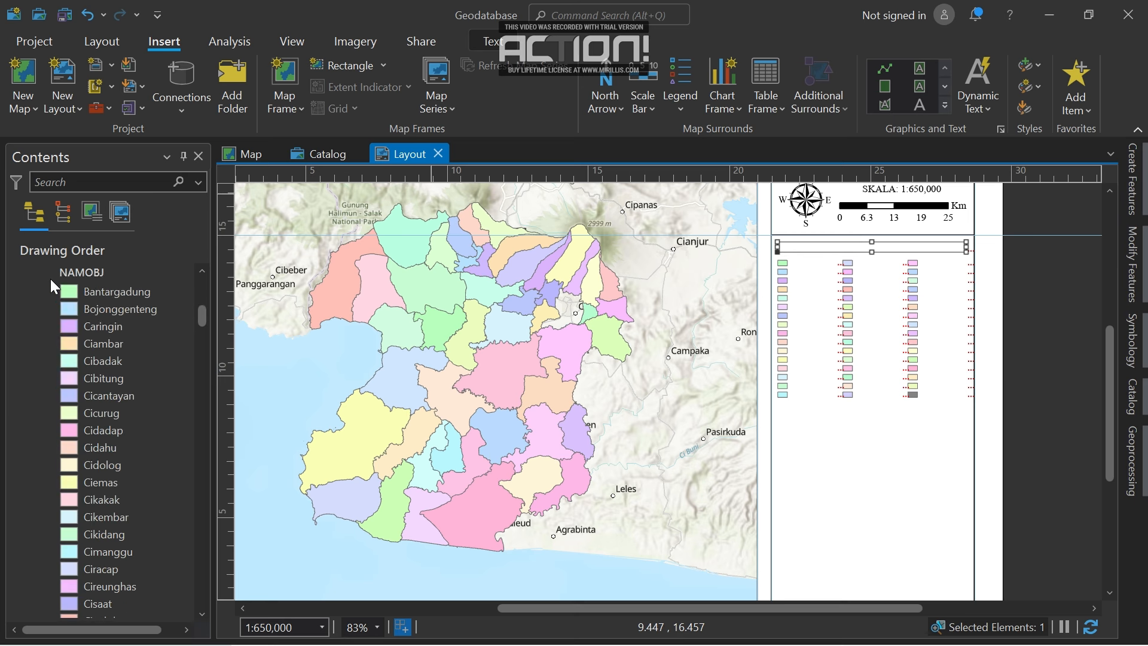
scroll(50, 279, up, 3)
scroll(50, 278, up, 3)
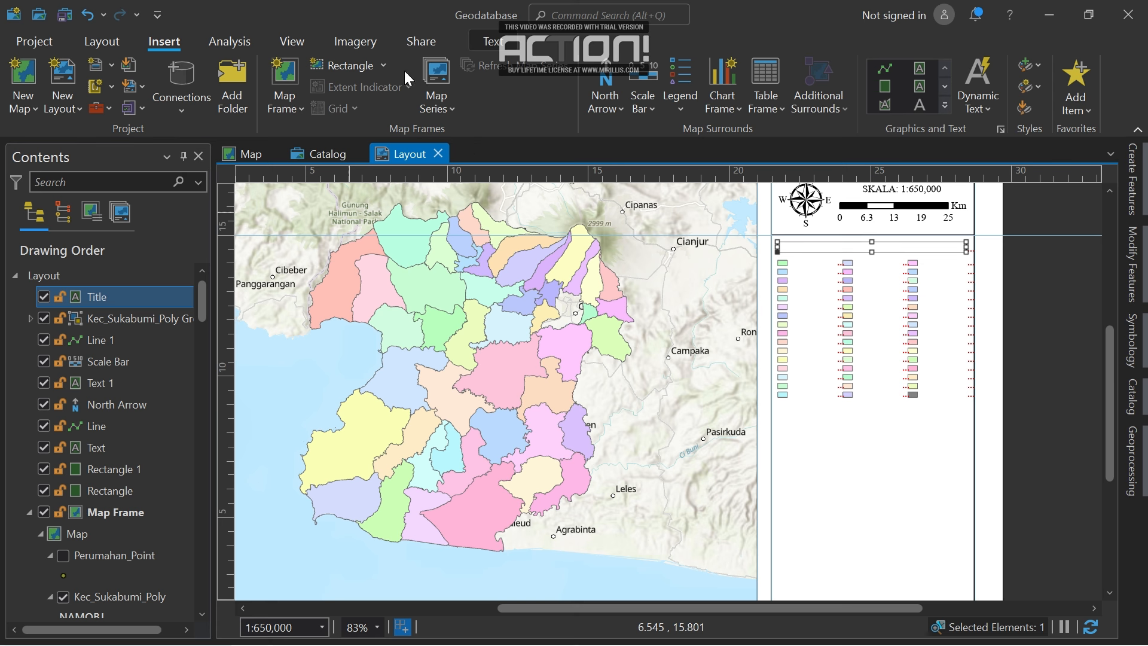
click(490, 41)
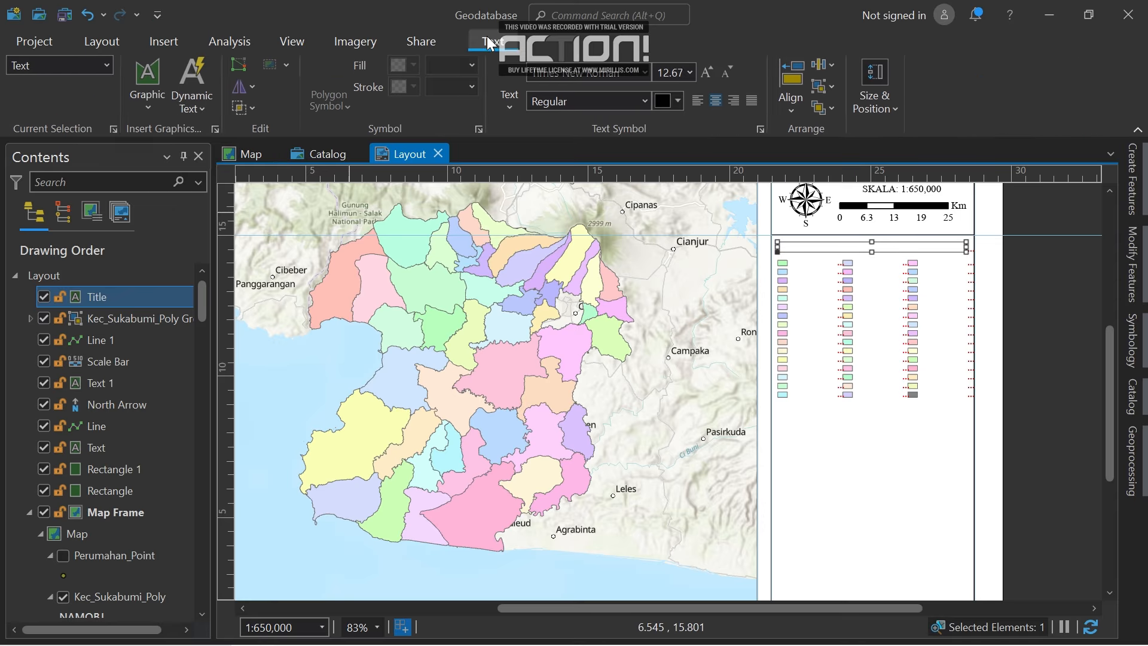
click(691, 67)
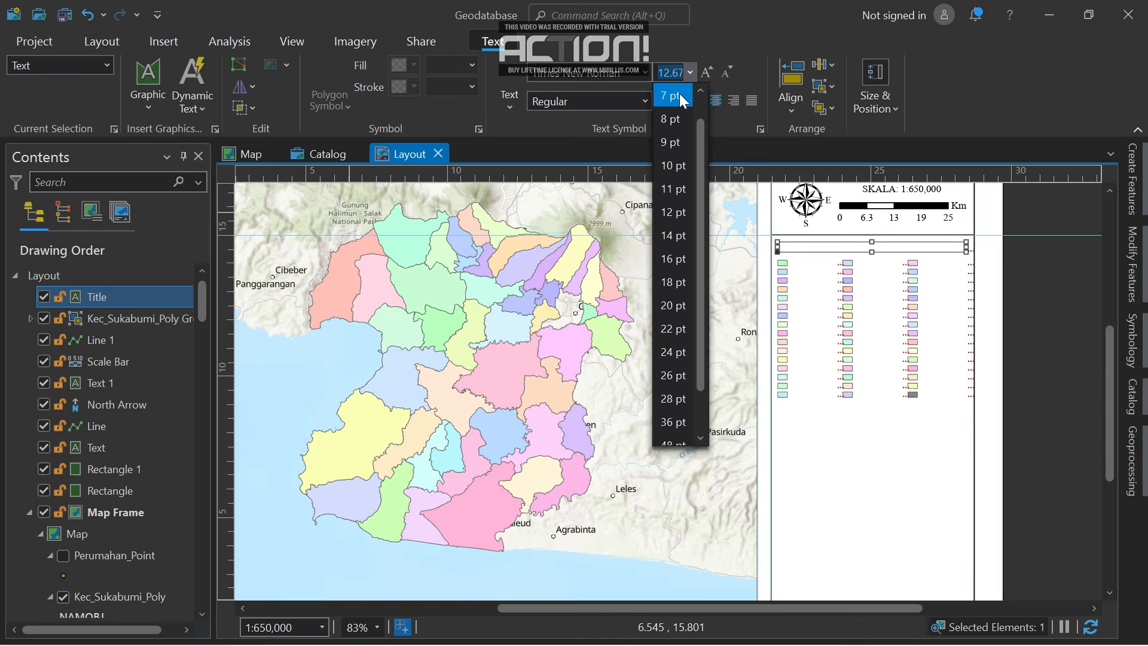
click(677, 97)
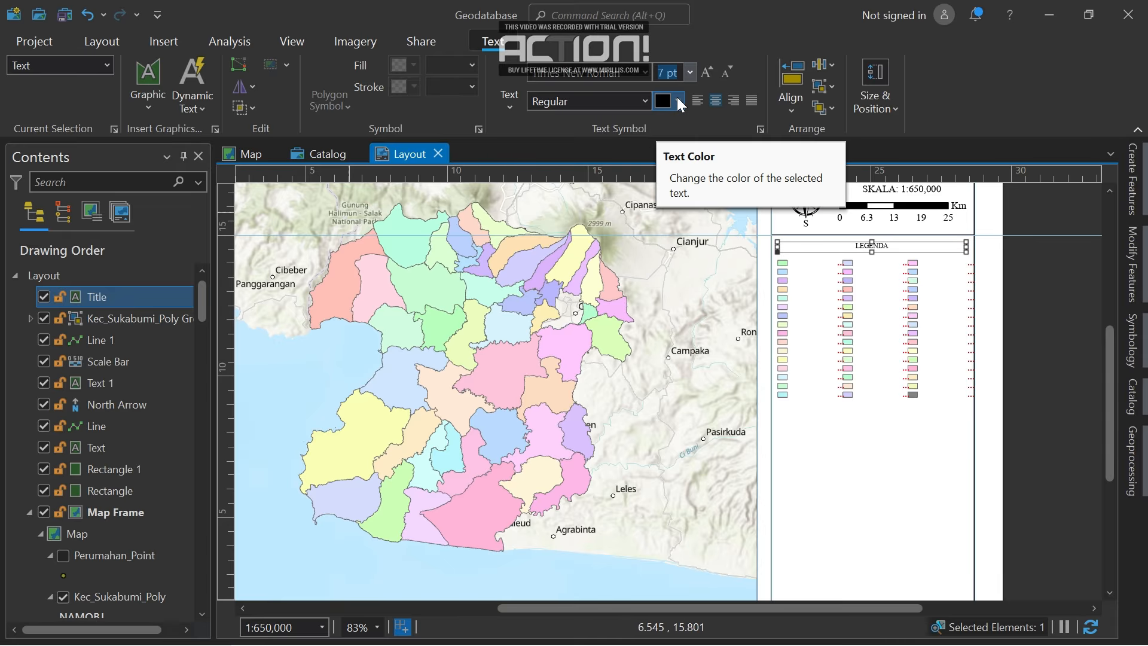
click(646, 97)
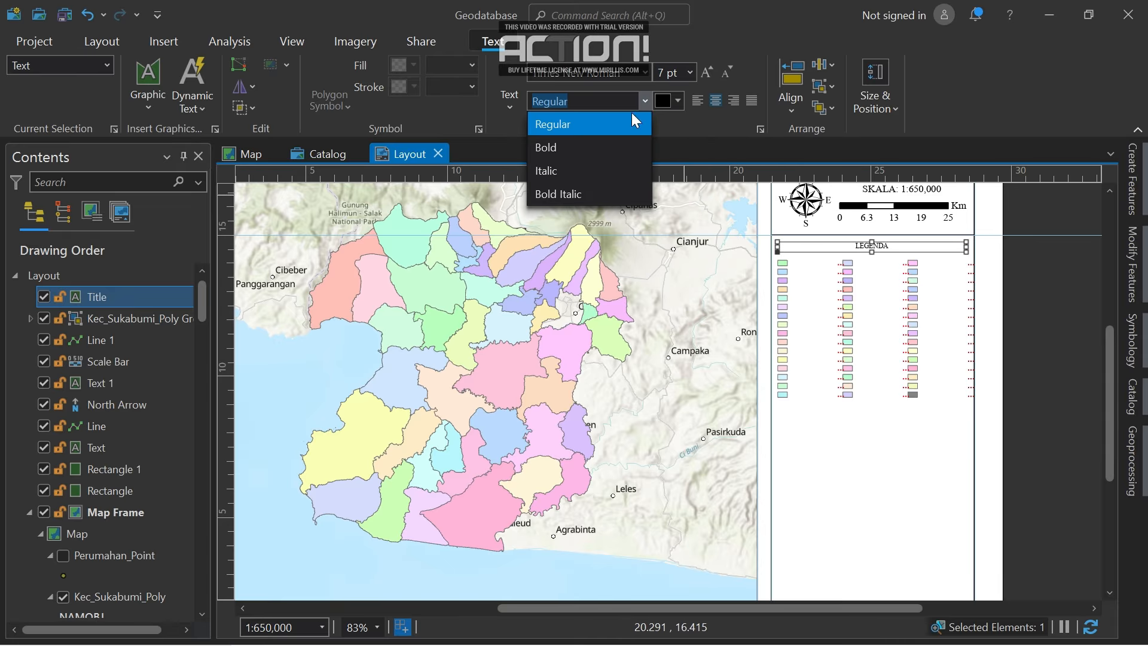
click(585, 150)
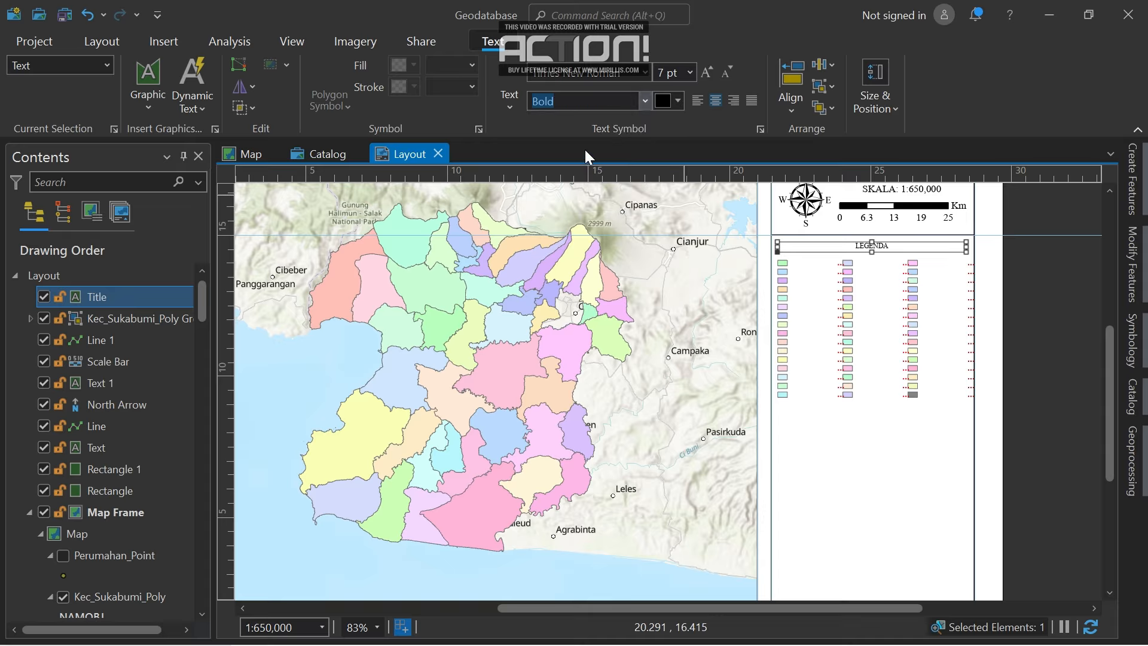
Ungroup the legend's district entries and set all their label text to 6 pt.
click(816, 270)
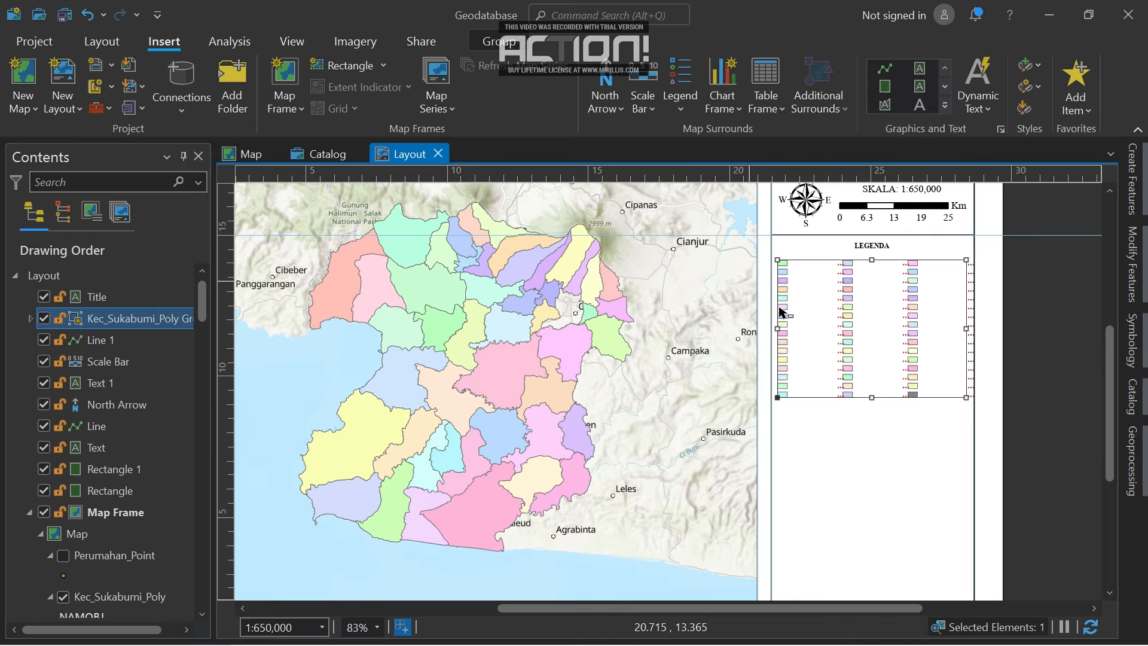
right_click(817, 299)
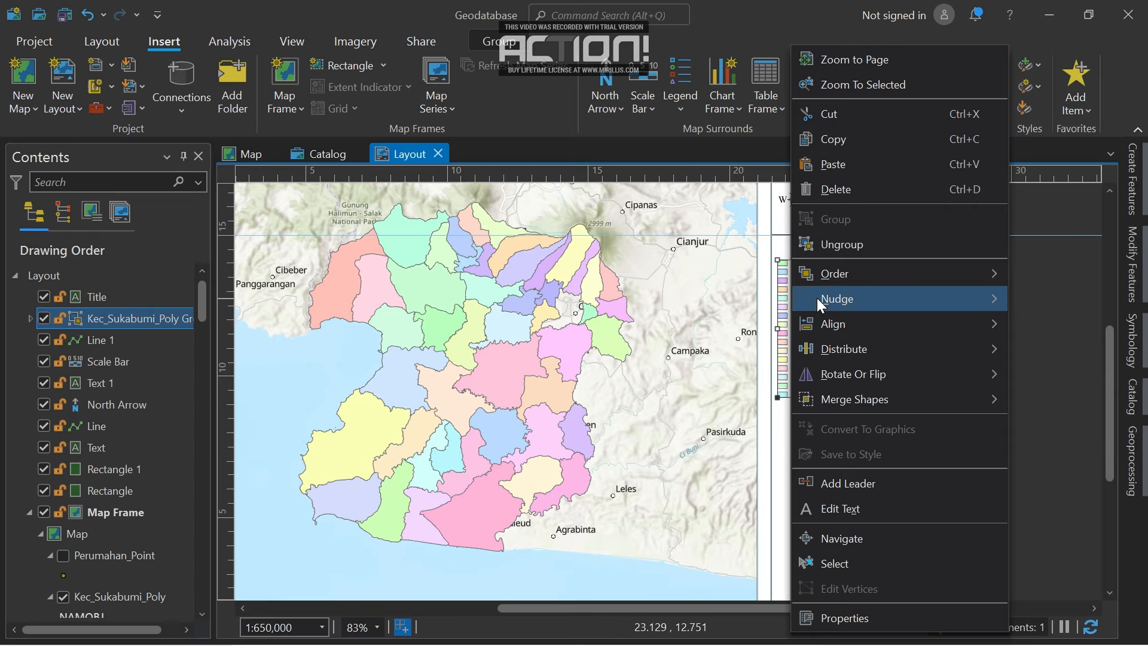
click(876, 244)
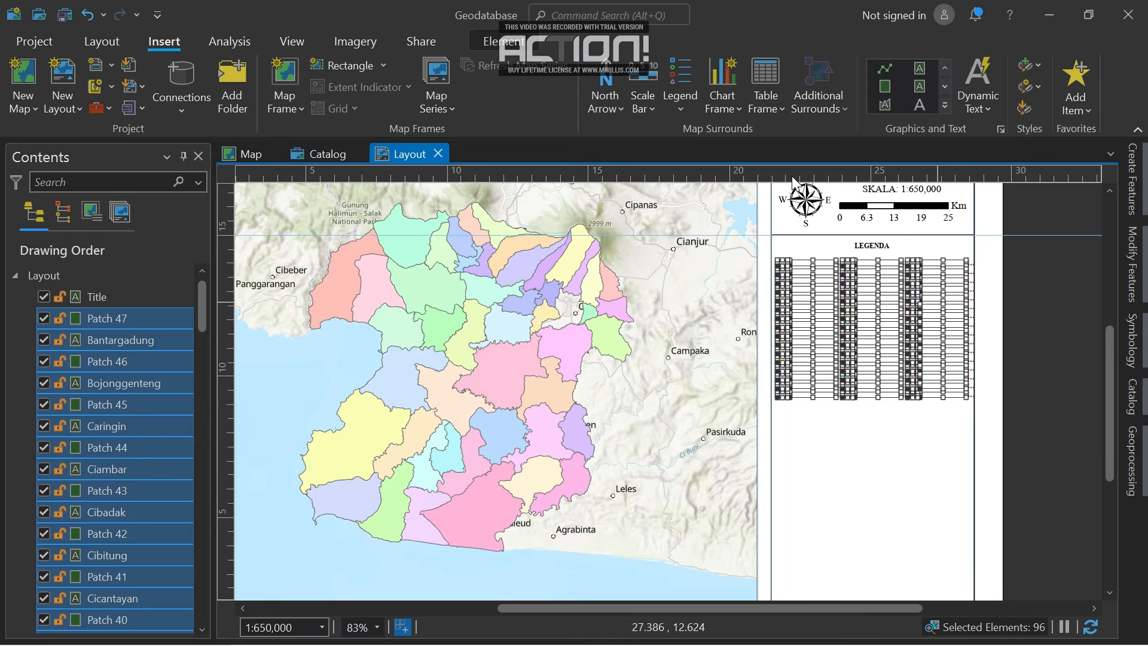
click(491, 43)
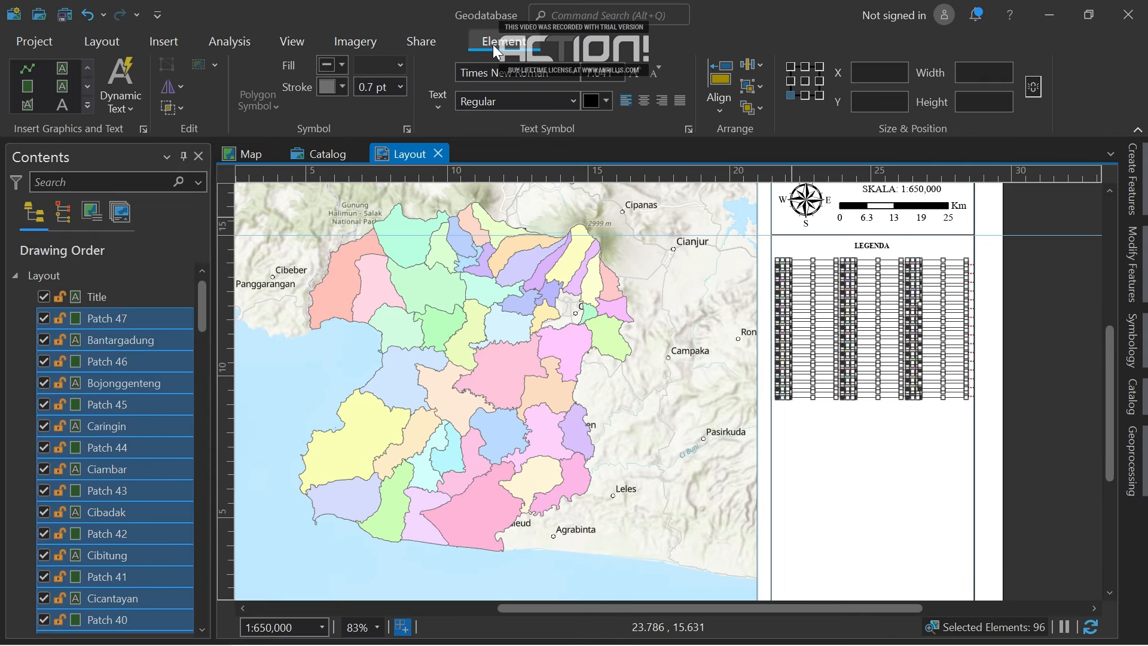
click(618, 76)
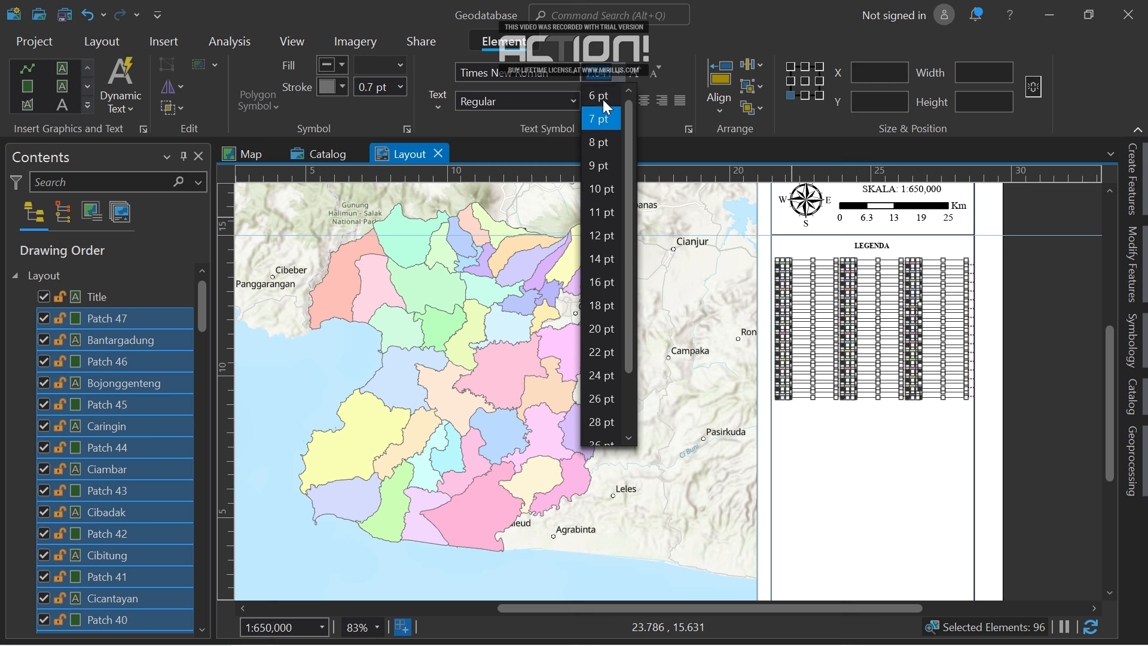
click(604, 101)
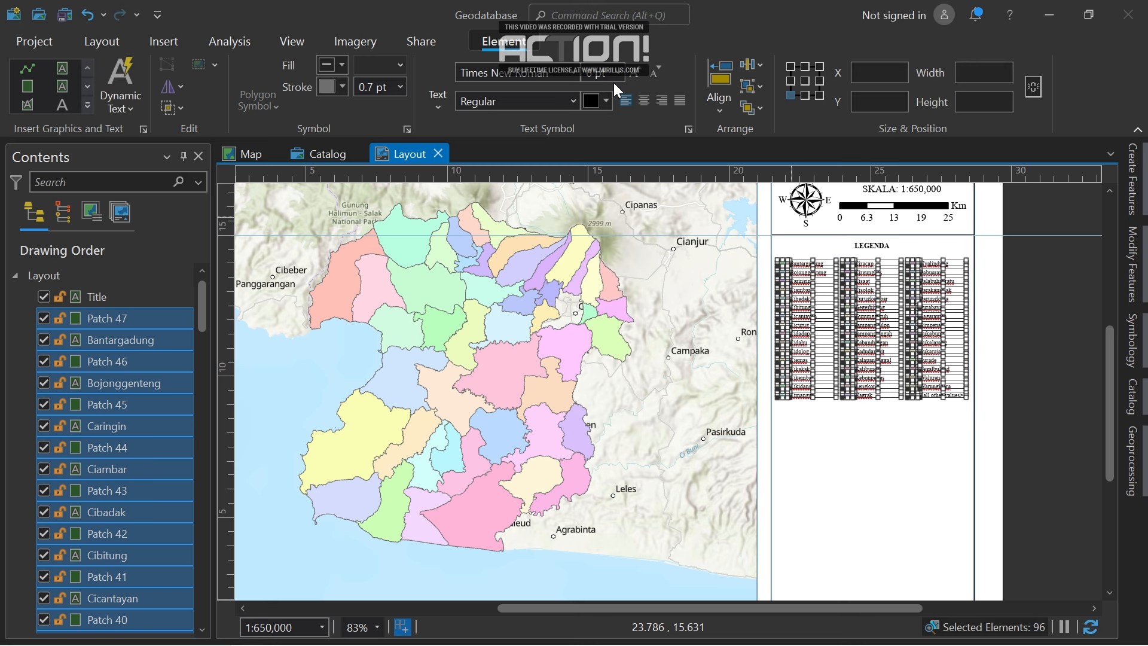
click(1010, 293)
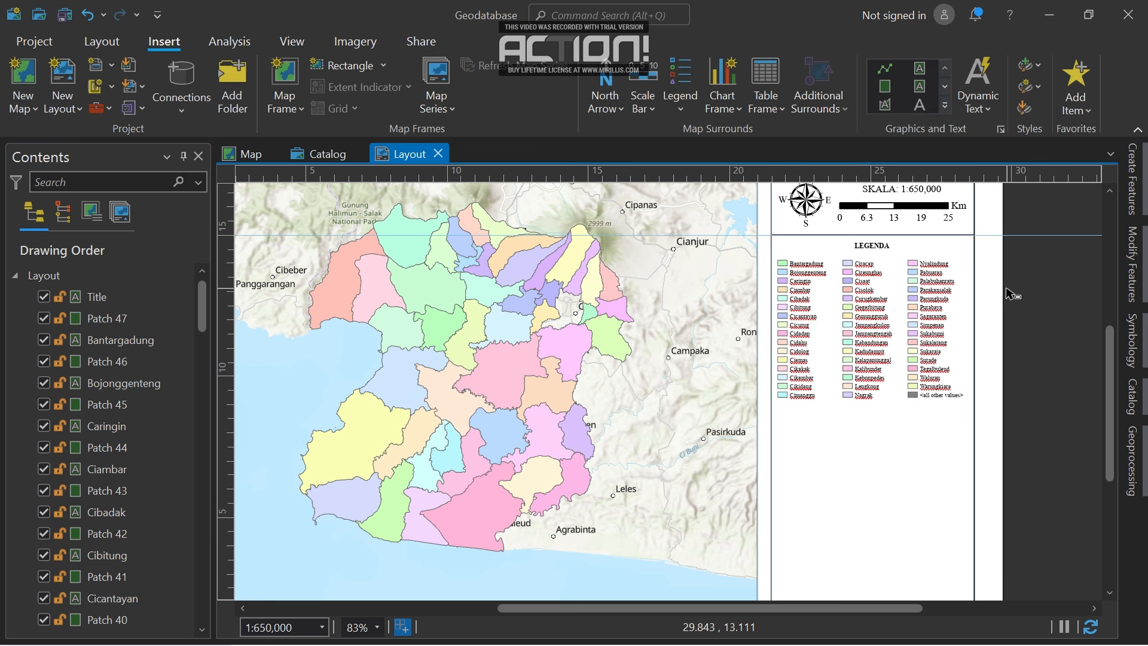
Try enlarging the LEGENDA title's text box, and undo the resize.
click(929, 251)
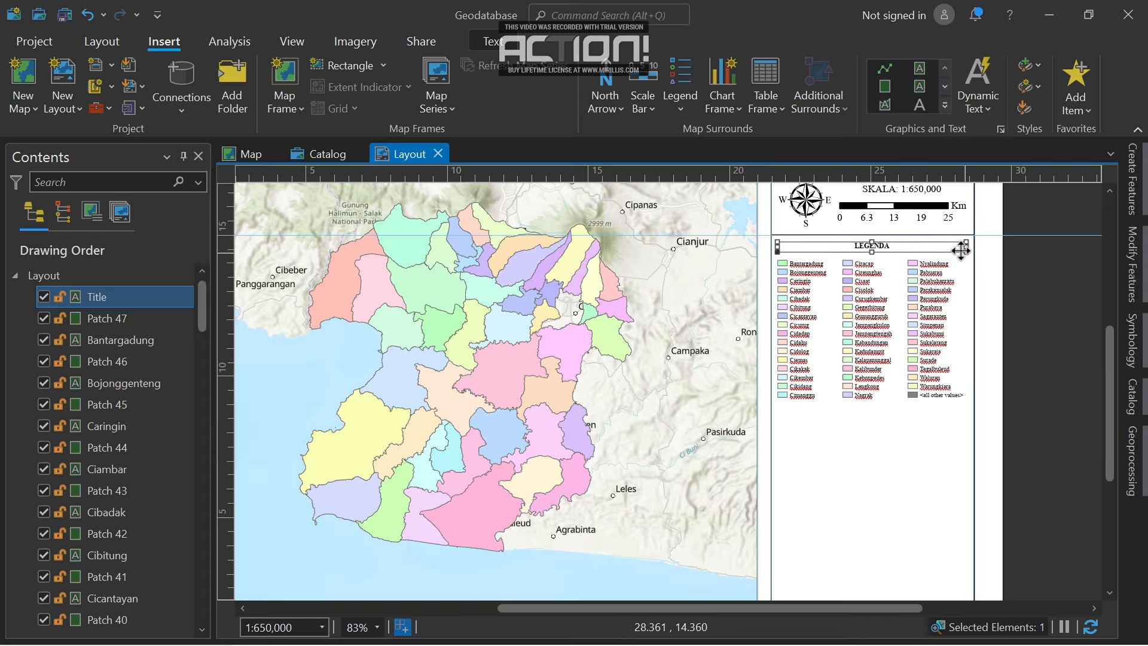
drag(966, 247, 983, 263)
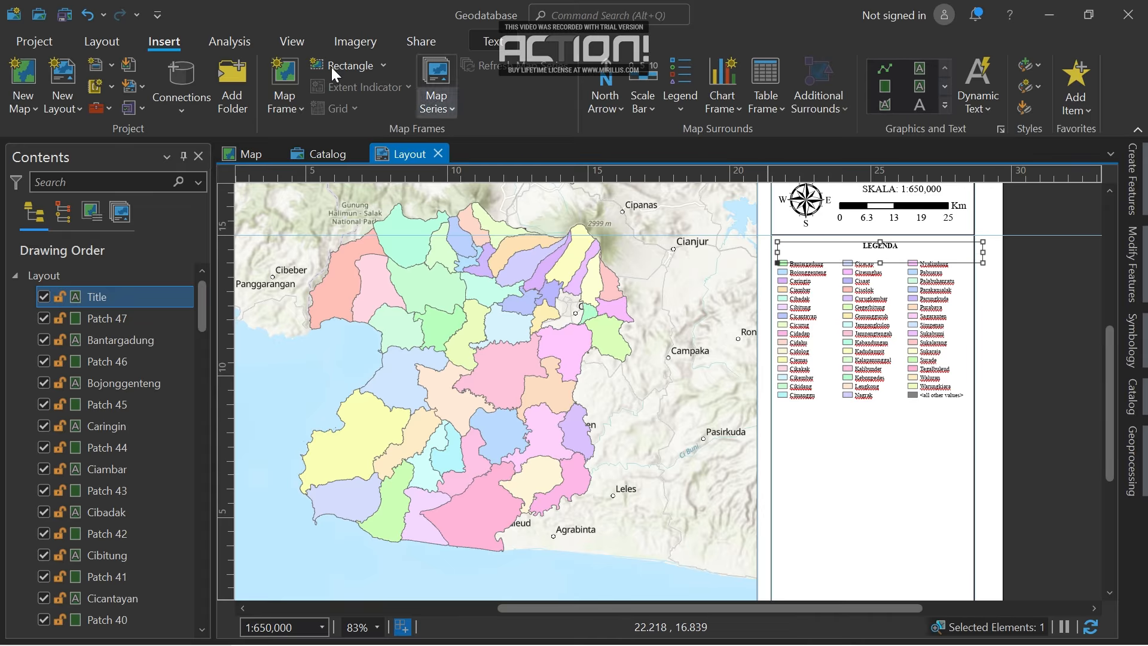
click(86, 15)
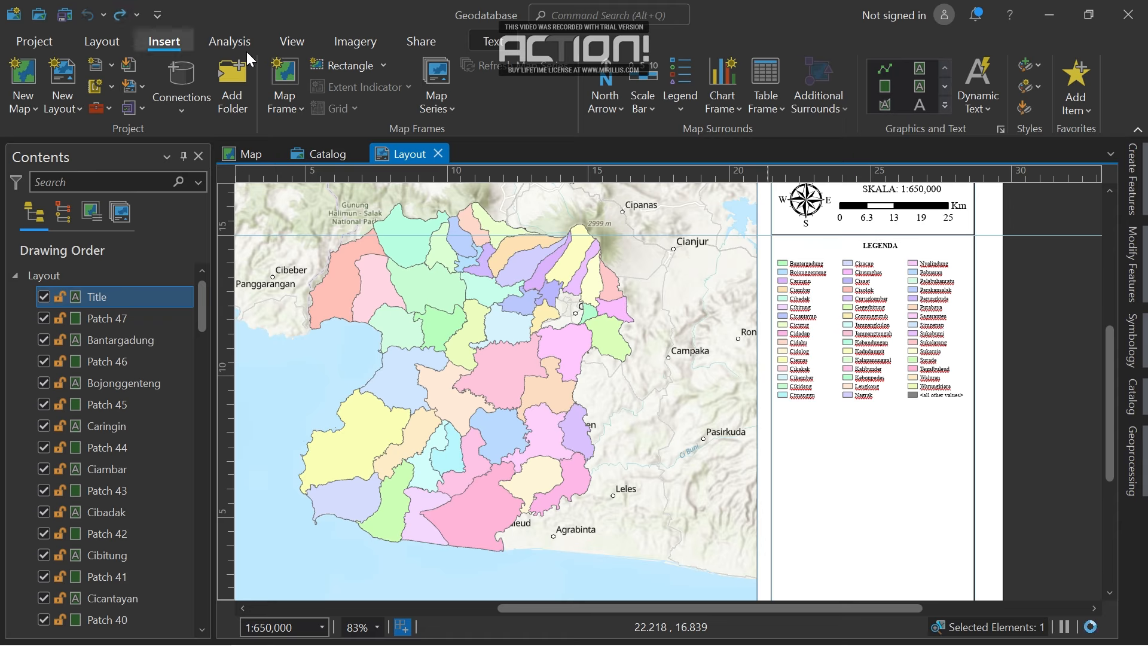
Try 9 pt for the LEGENDA title, and settle on a 10 pt font size.
click(481, 34)
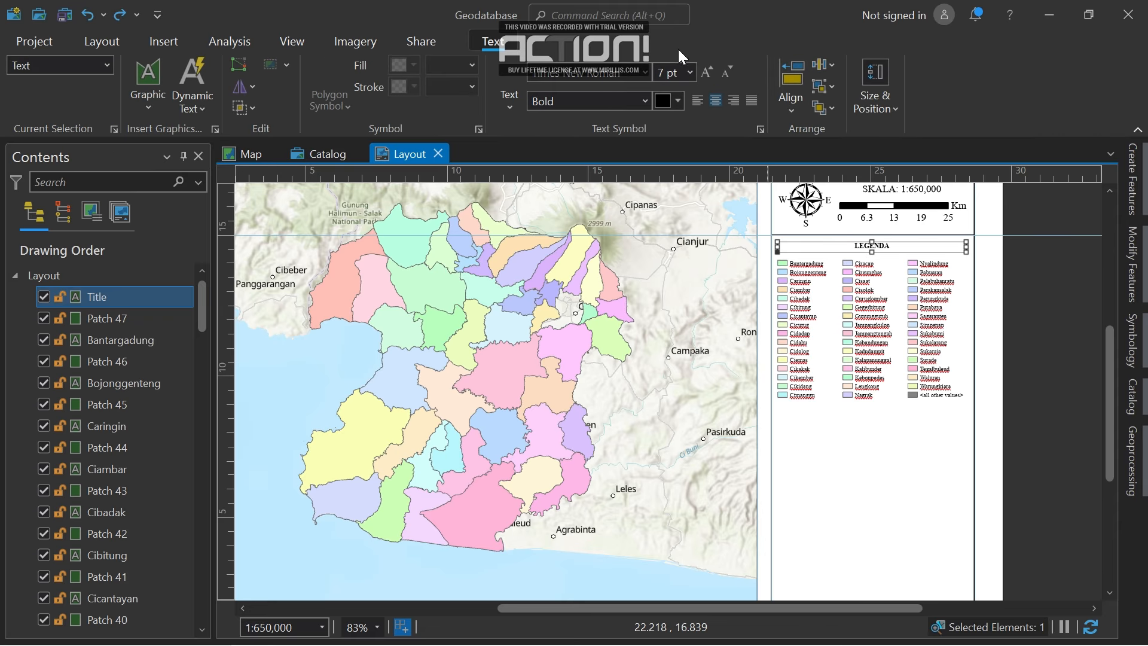
click(692, 71)
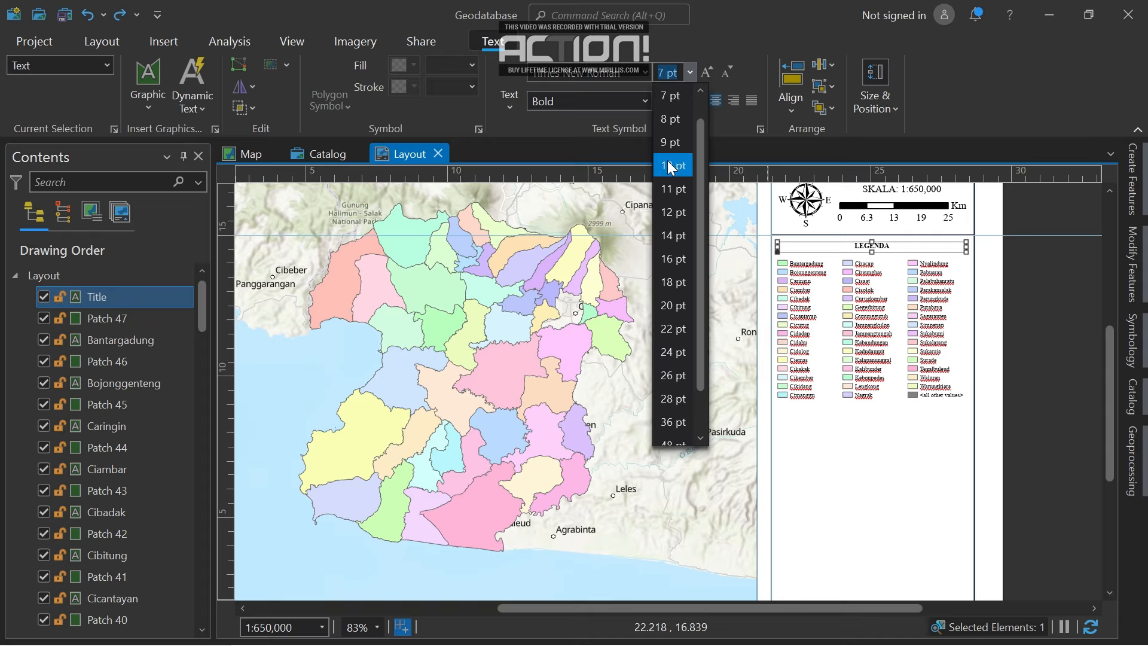
click(669, 144)
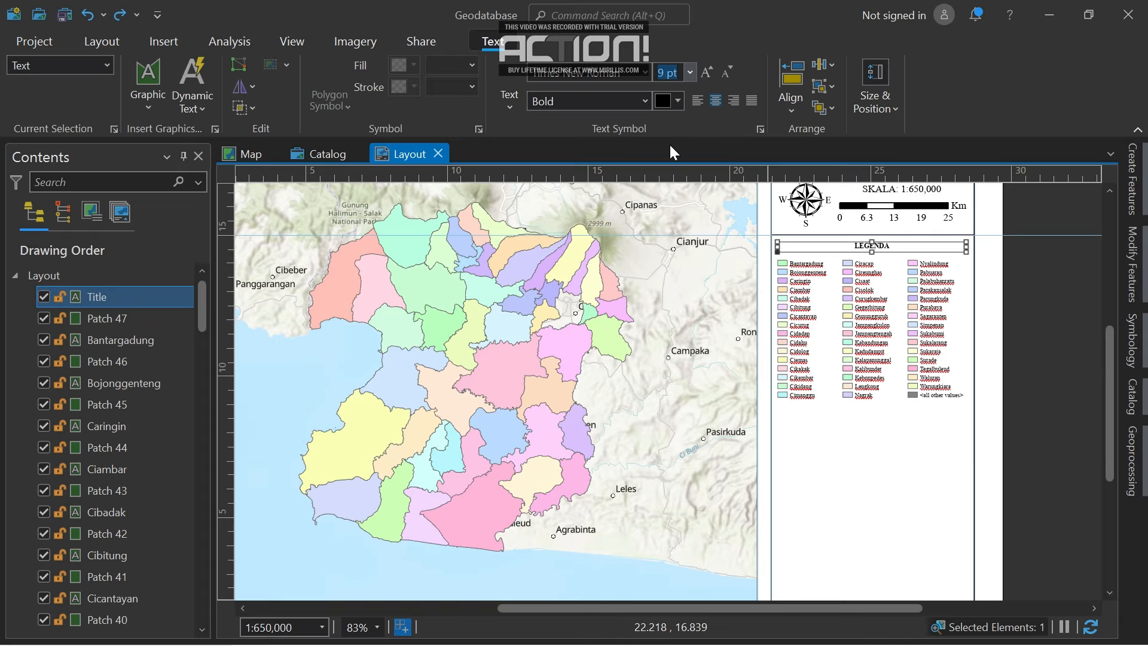
click(691, 72)
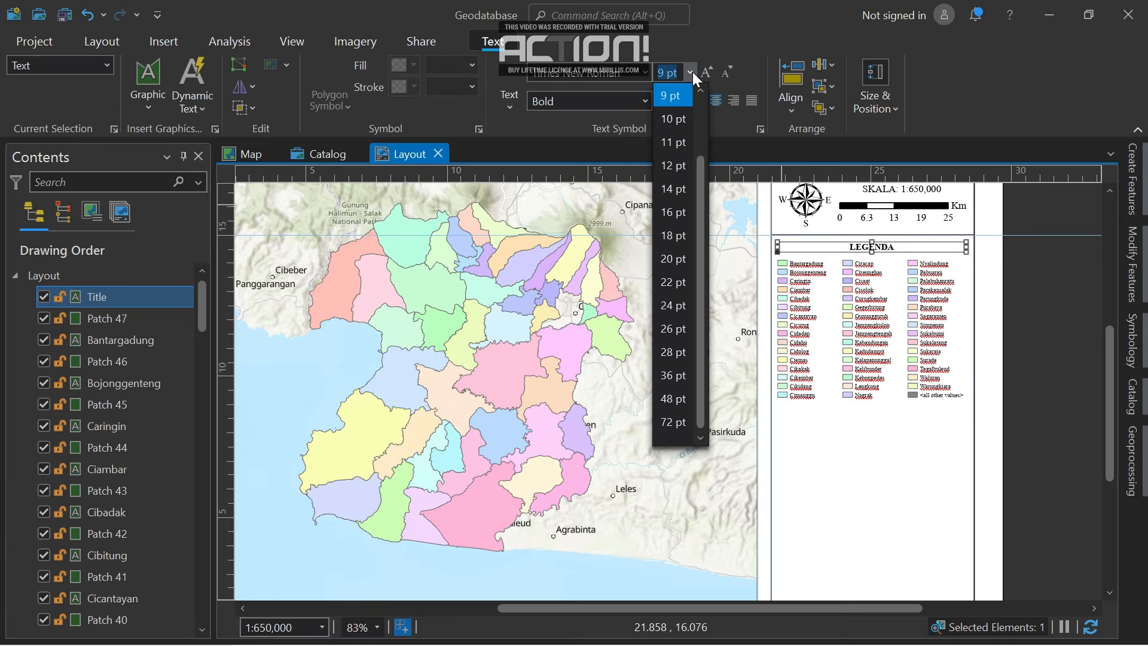
click(682, 125)
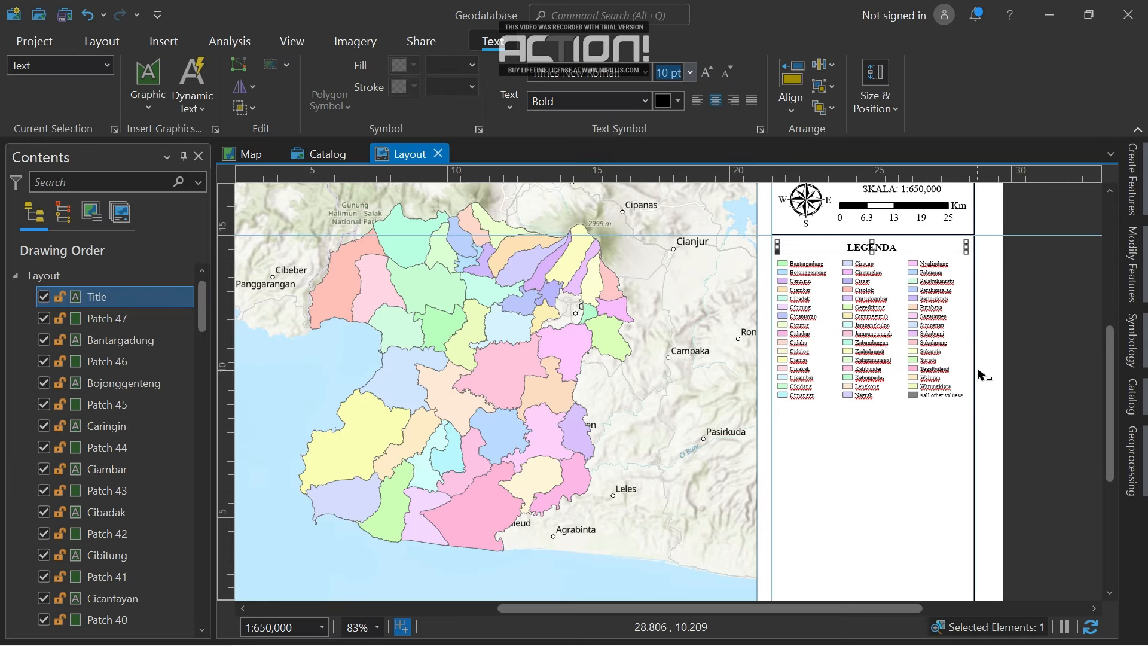
click(1022, 378)
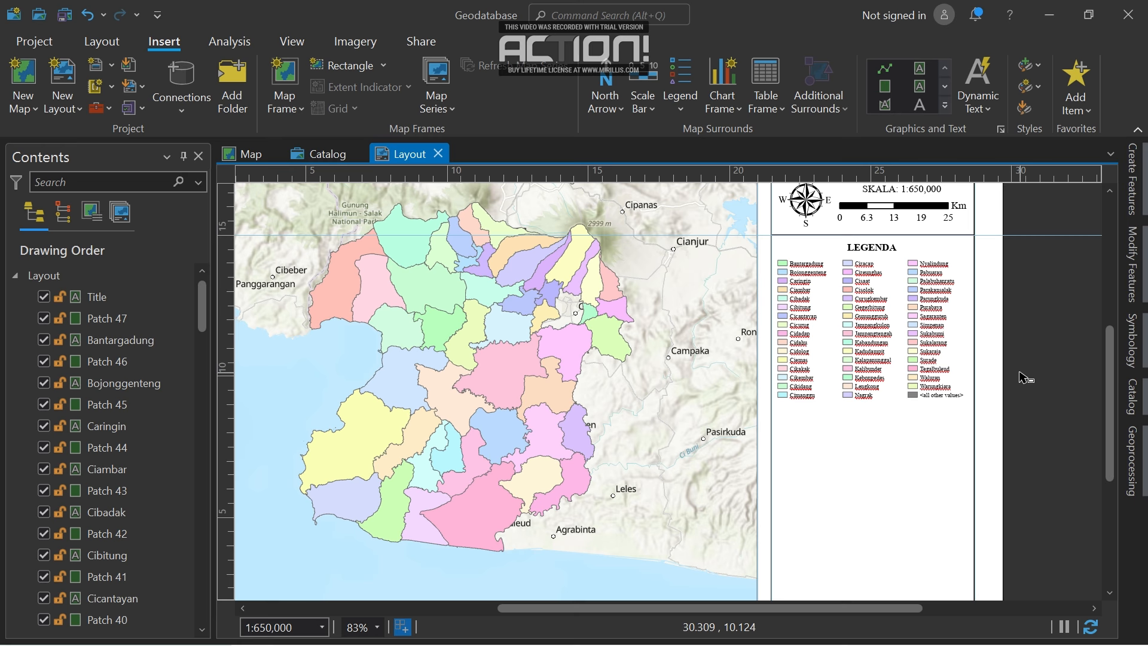
Delete the "<all other values>" label and its grey patch from the legend.
click(950, 397)
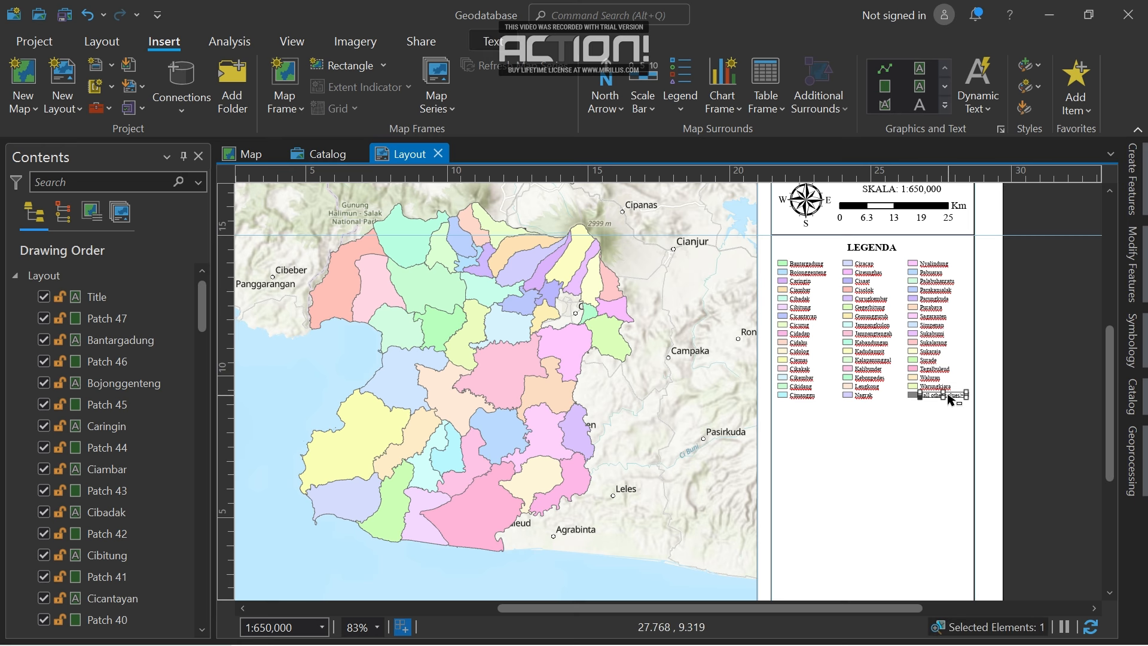
click(912, 394)
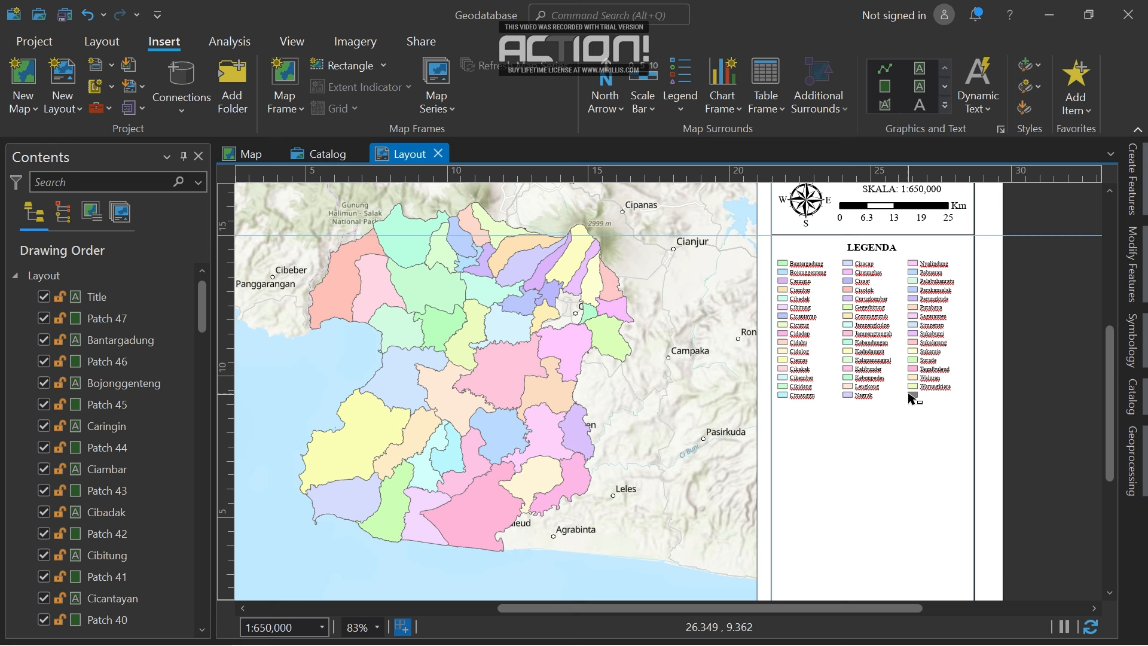
key(Delete)
Add a horizontal guide across the page and move it just beneath the last row of legend entries.
scroll(1053, 415, down, 2)
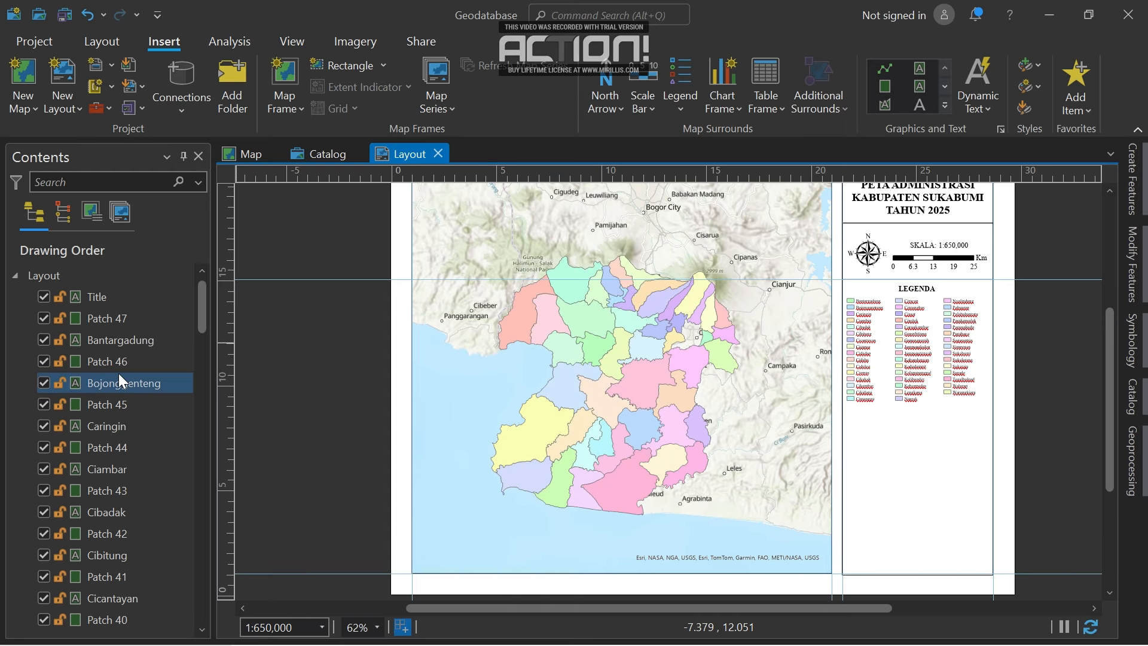
scroll(118, 373, down, 10)
scroll(118, 373, up, 10)
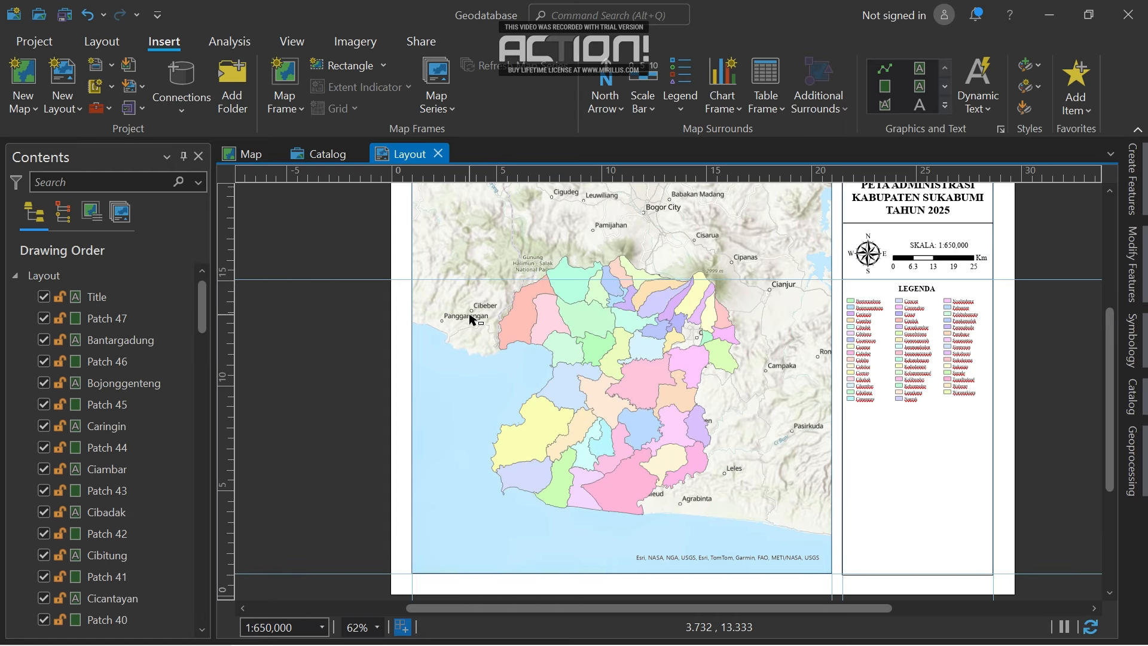
right_click(231, 427)
click(231, 426)
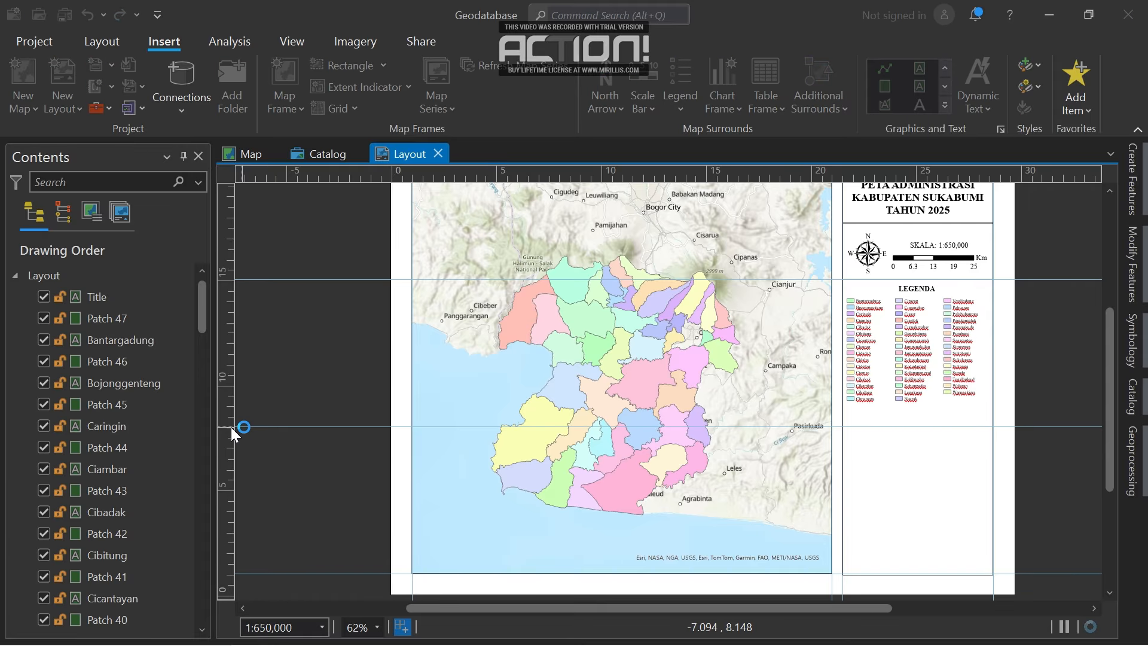
drag(230, 427, 228, 415)
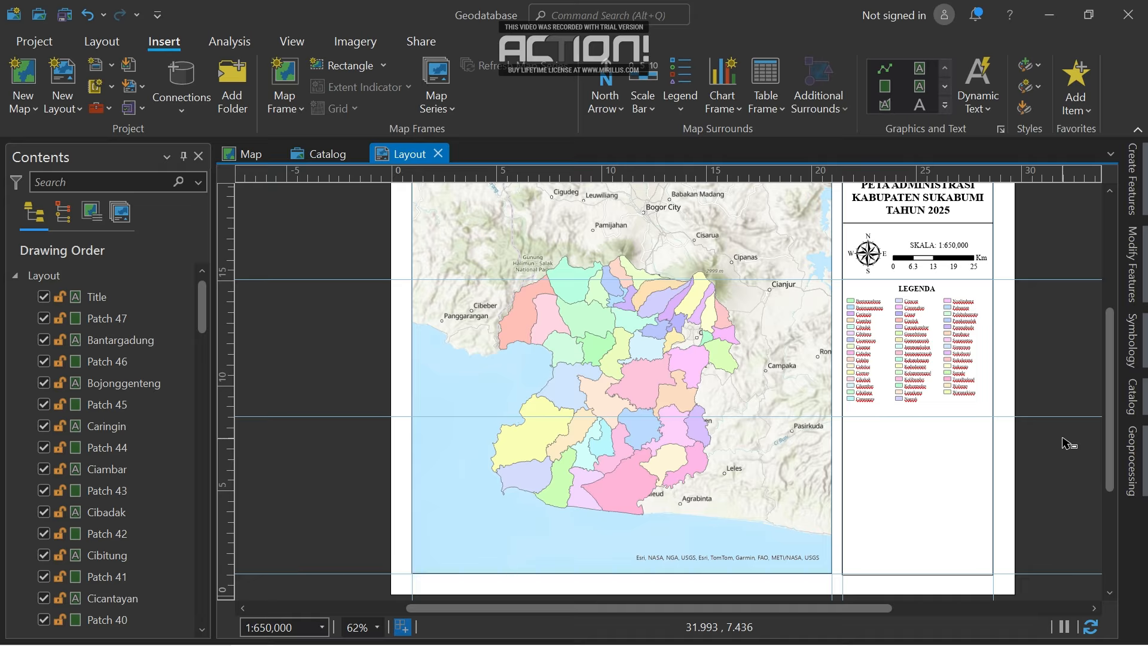
Activate the line drawing tool and add a second horizontal guide about midway between the guide beneath the legend and the side panel's lower edge.
click(875, 72)
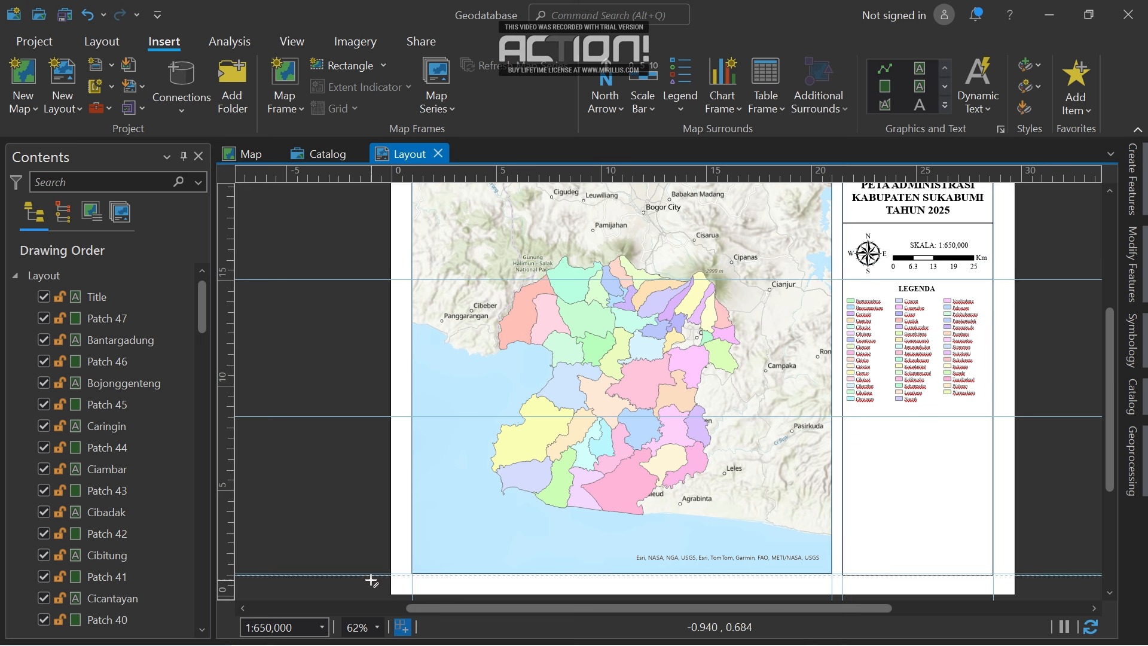
right_click(229, 480)
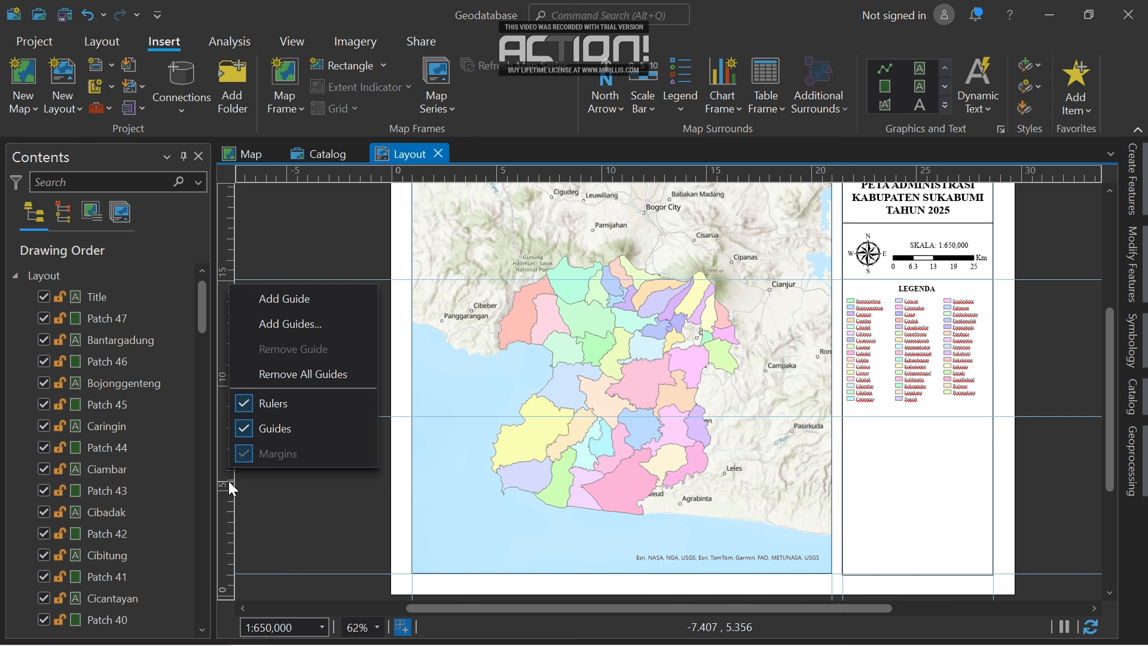
click(288, 295)
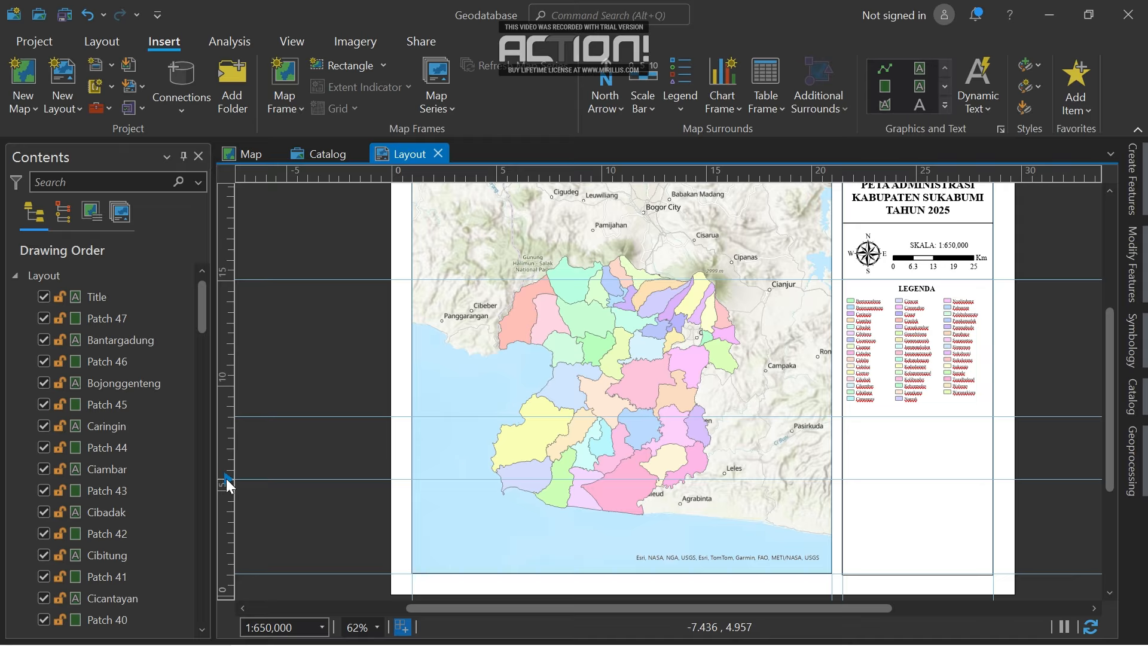
drag(226, 479, 227, 489)
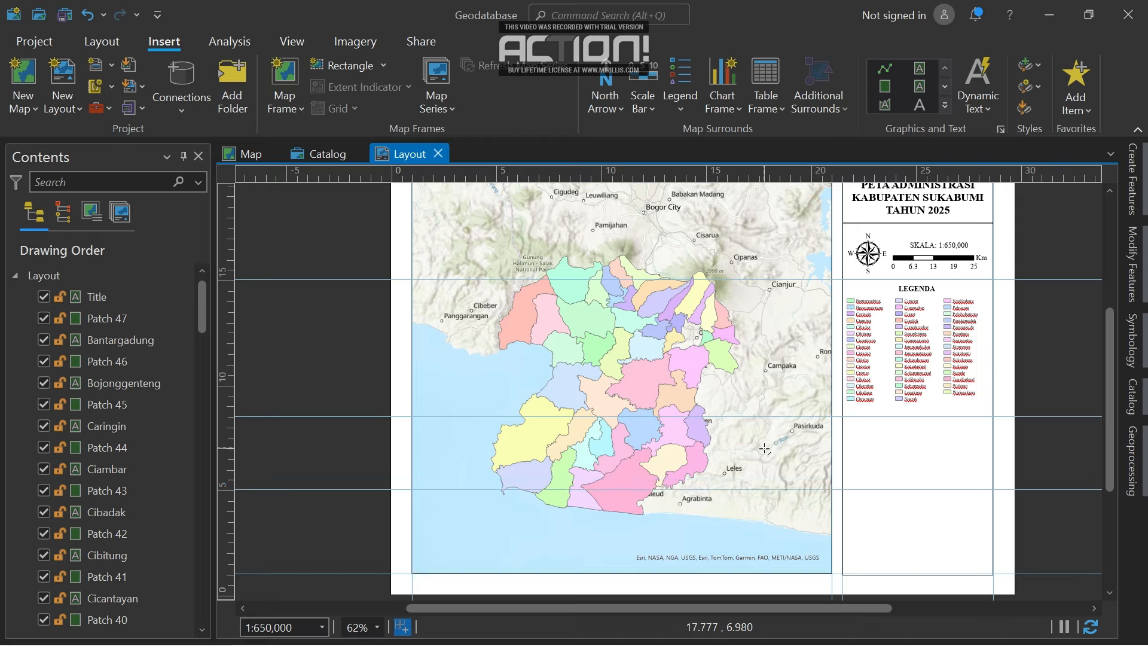
Draw a rectangle directly below the legend, spanning the side column's width and ending at the next horizontal guide.
click(873, 87)
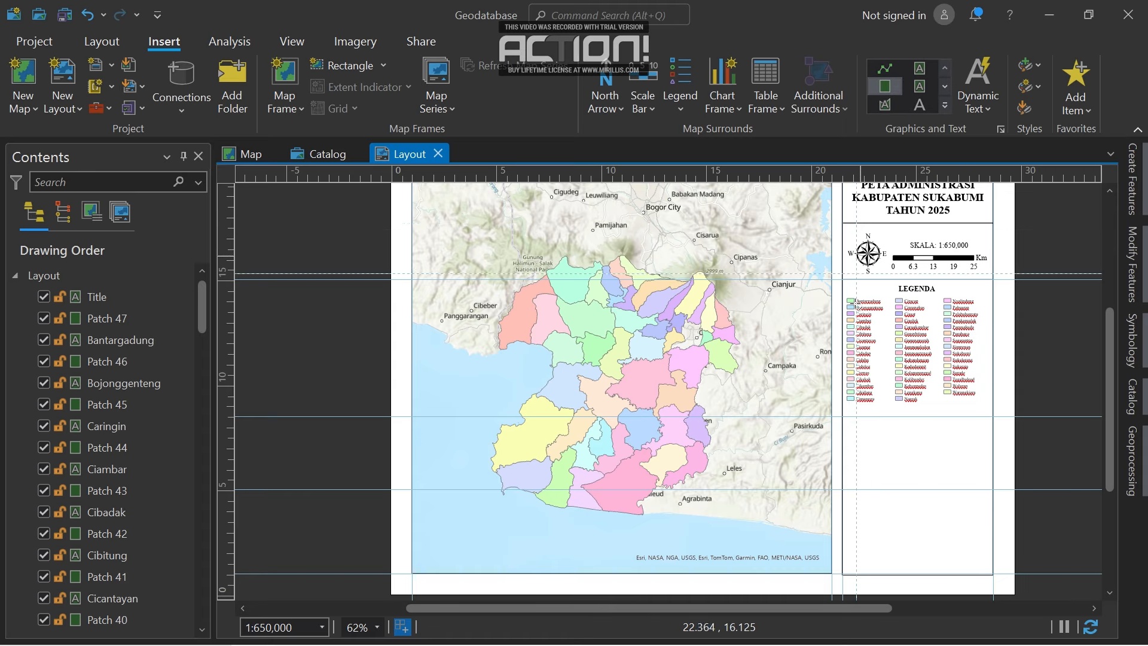
drag(843, 416, 992, 491)
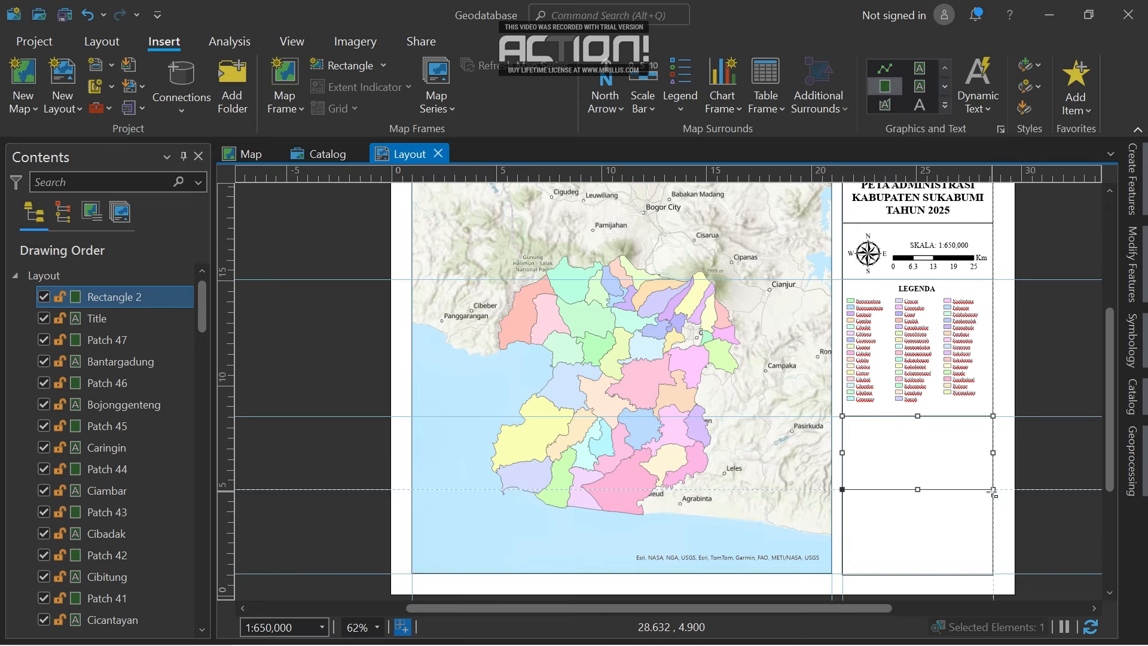
click(1064, 465)
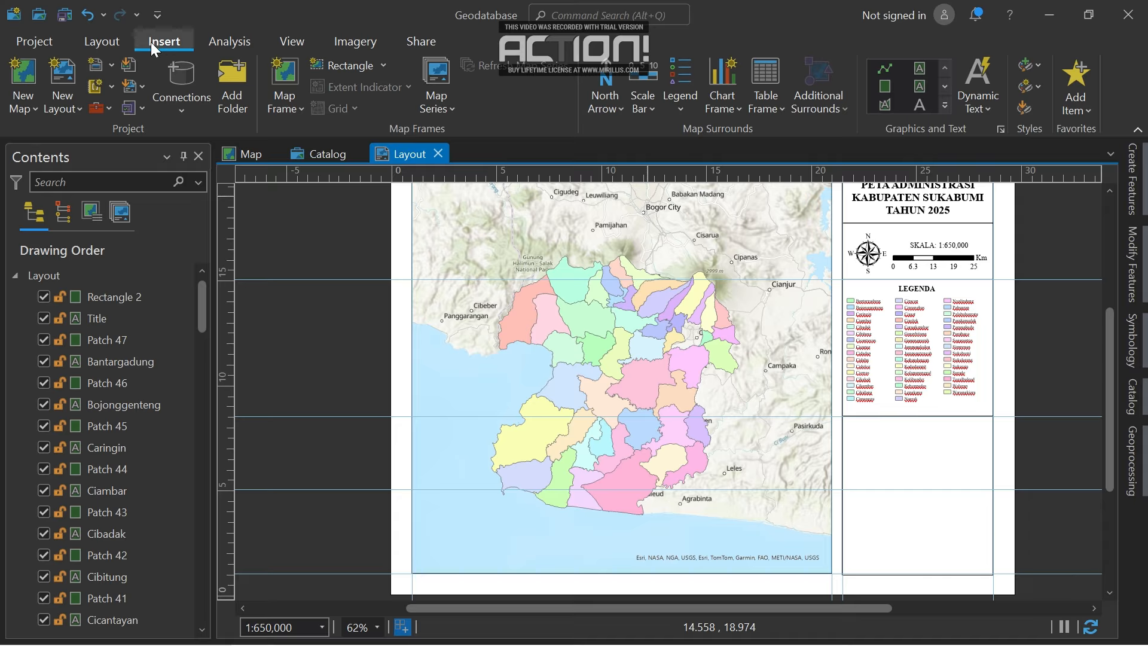
Create a new map in the project and centre its view on the western part of Java.
click(28, 103)
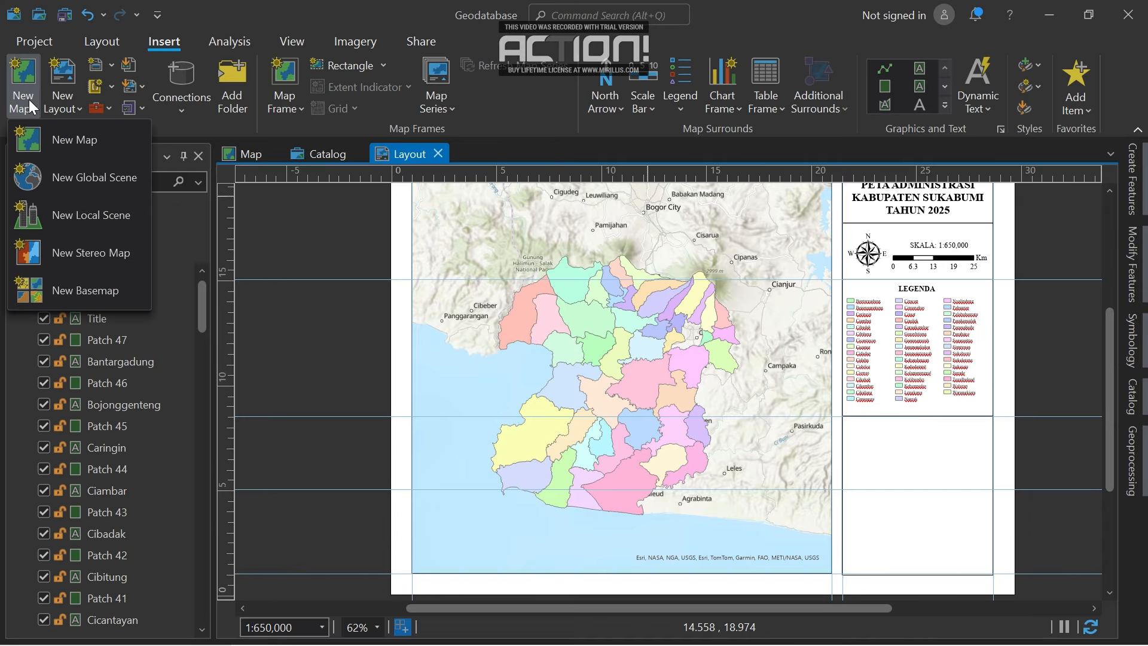
click(45, 140)
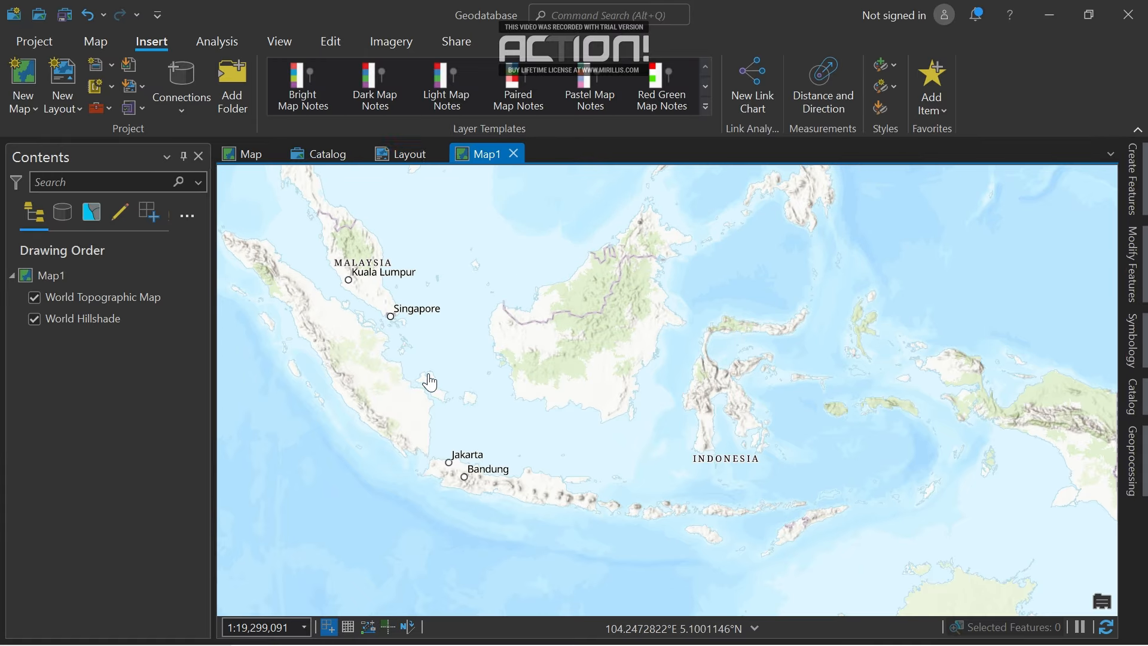
scroll(432, 429, up, 10)
drag(475, 491, 478, 195)
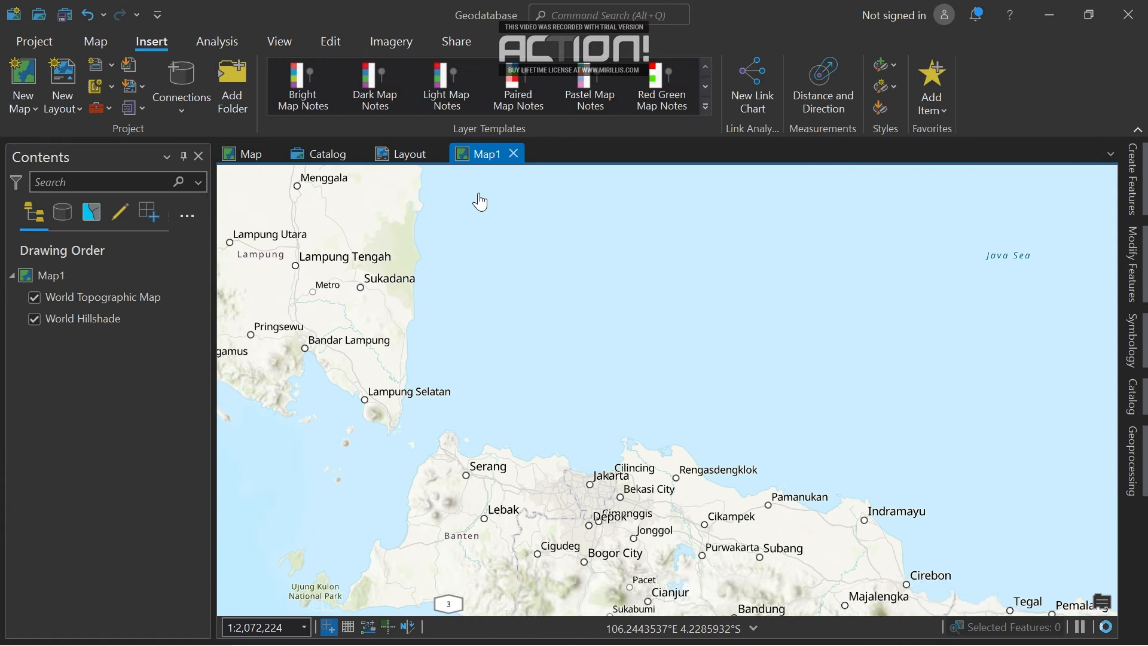
drag(475, 531, 463, 326)
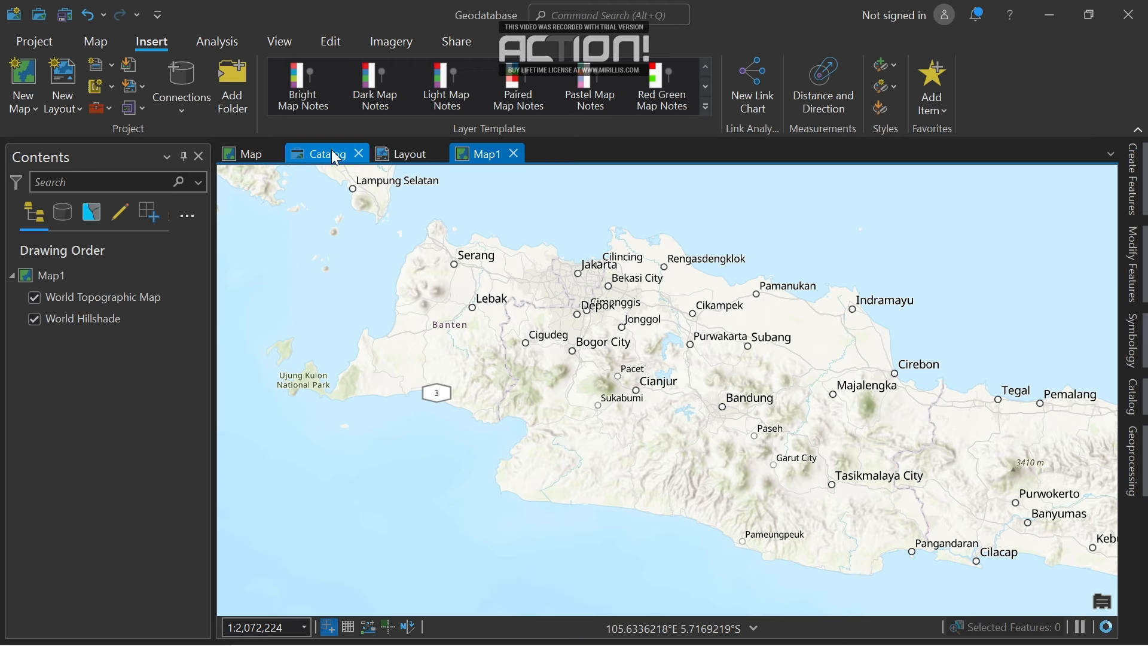
Add a map frame of Map1 at its 1:2,072,224 extent to the layout, inside the empty rectangle below the legend.
click(380, 154)
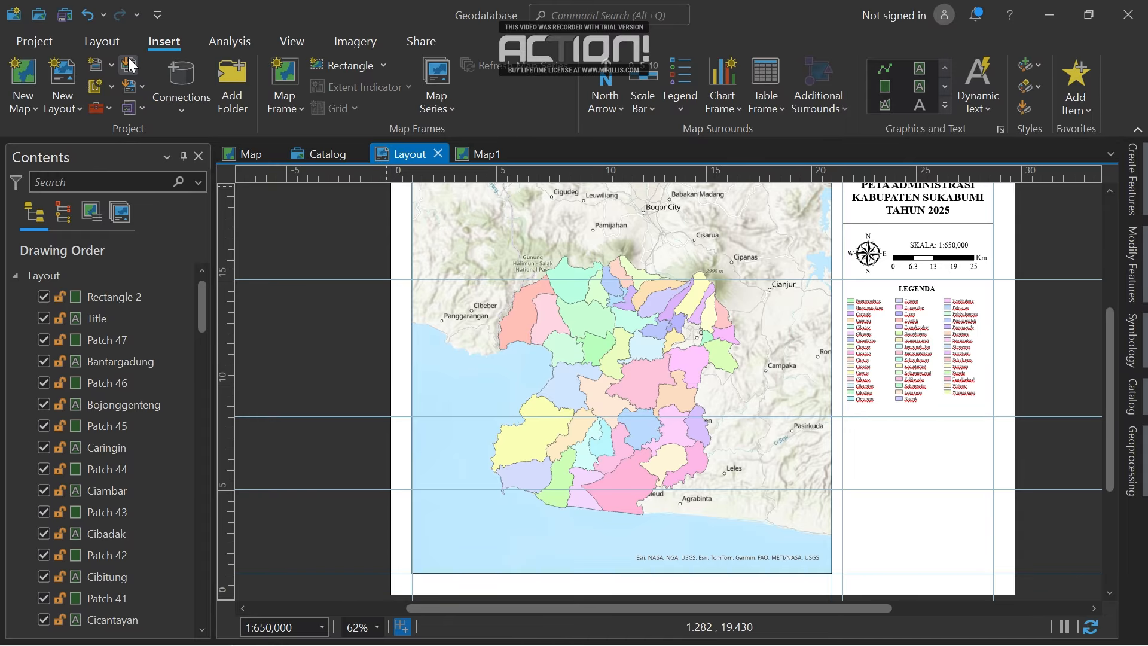
click(282, 94)
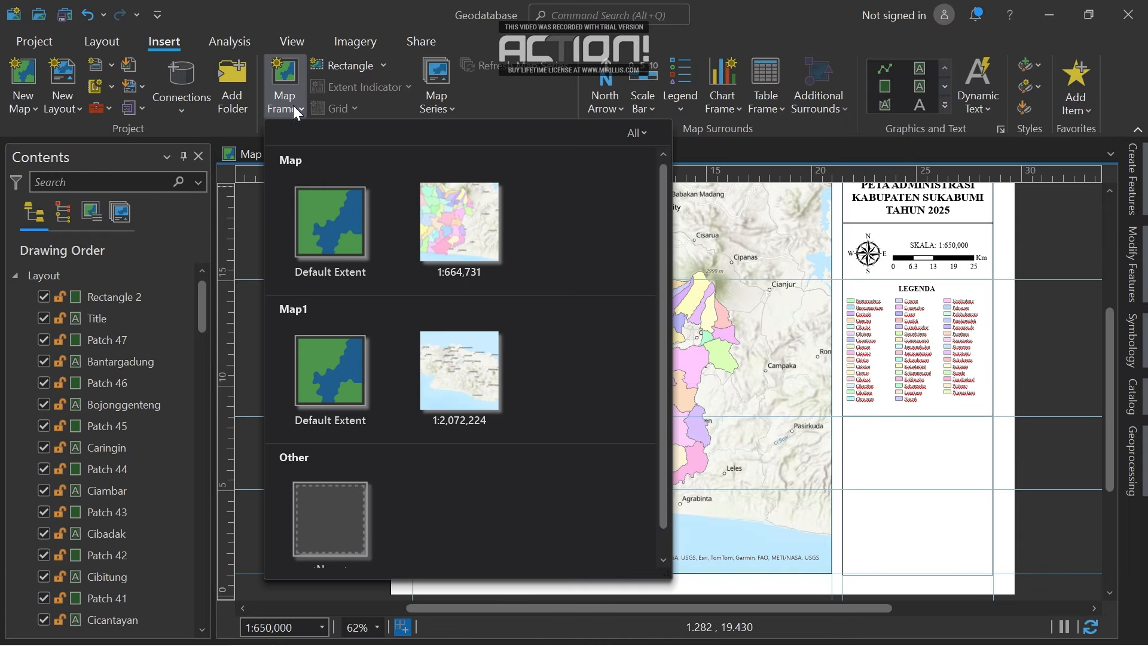
click(475, 366)
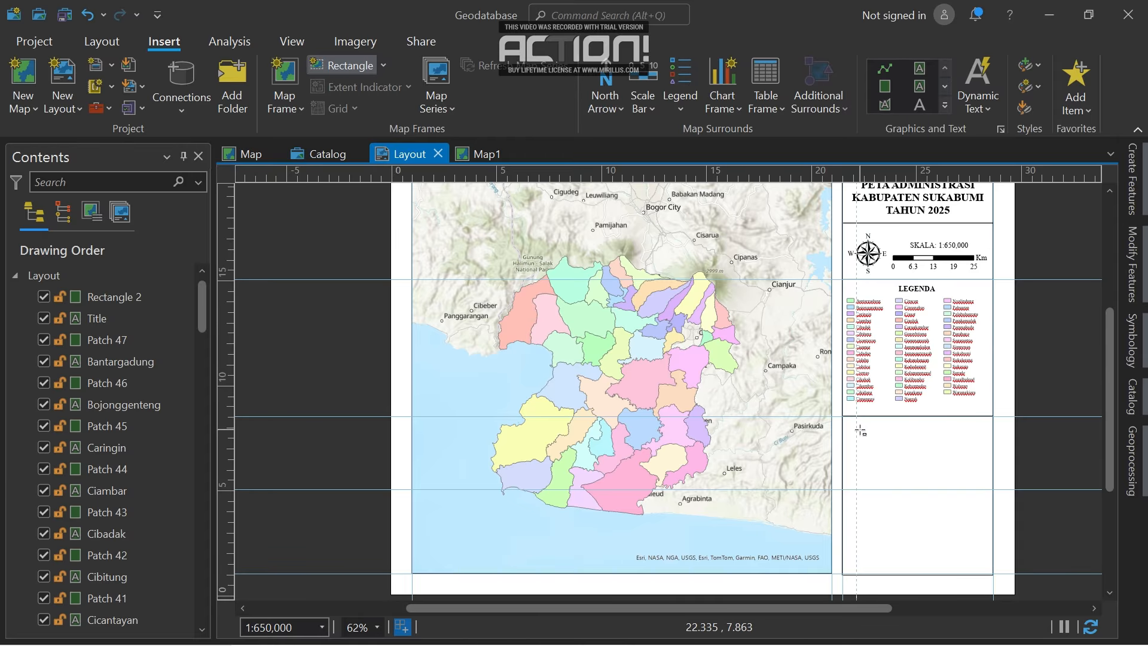
drag(860, 430, 984, 479)
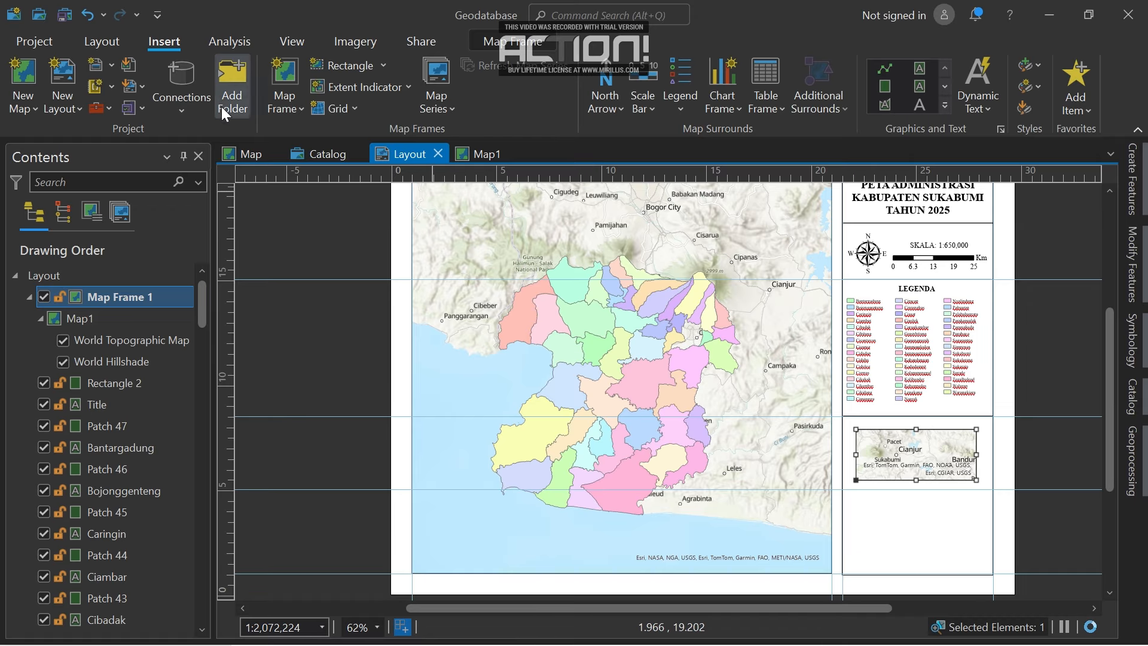
Activate the new inset map frame and shift its map up and to the right to reveal the coast.
click(102, 42)
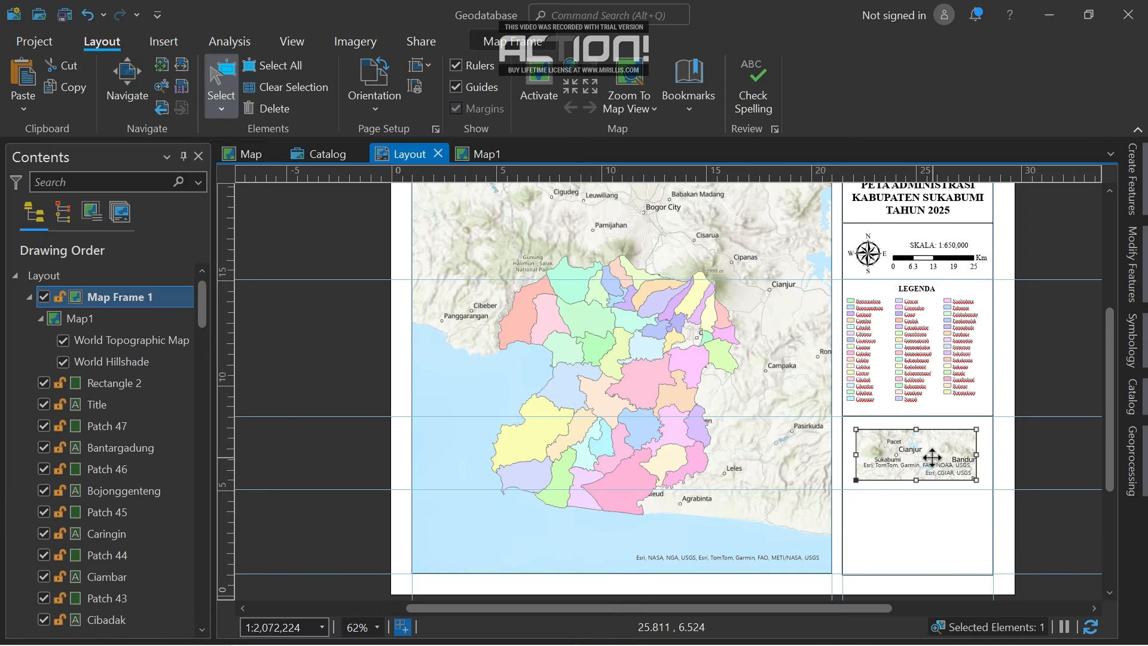
right_click(906, 475)
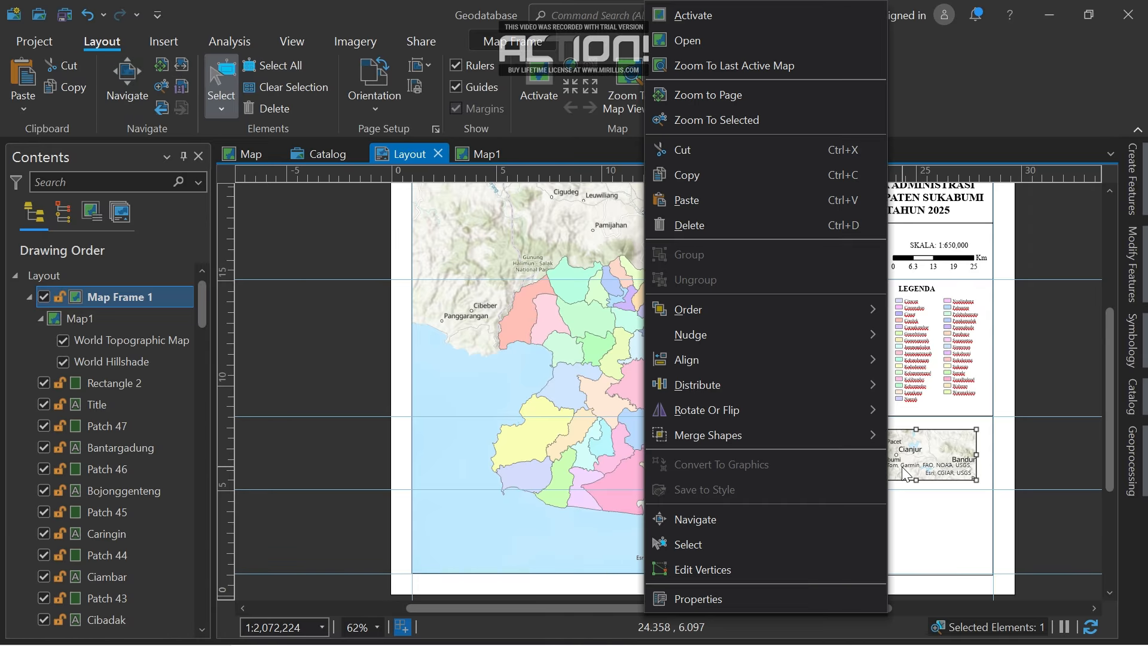
click(720, 24)
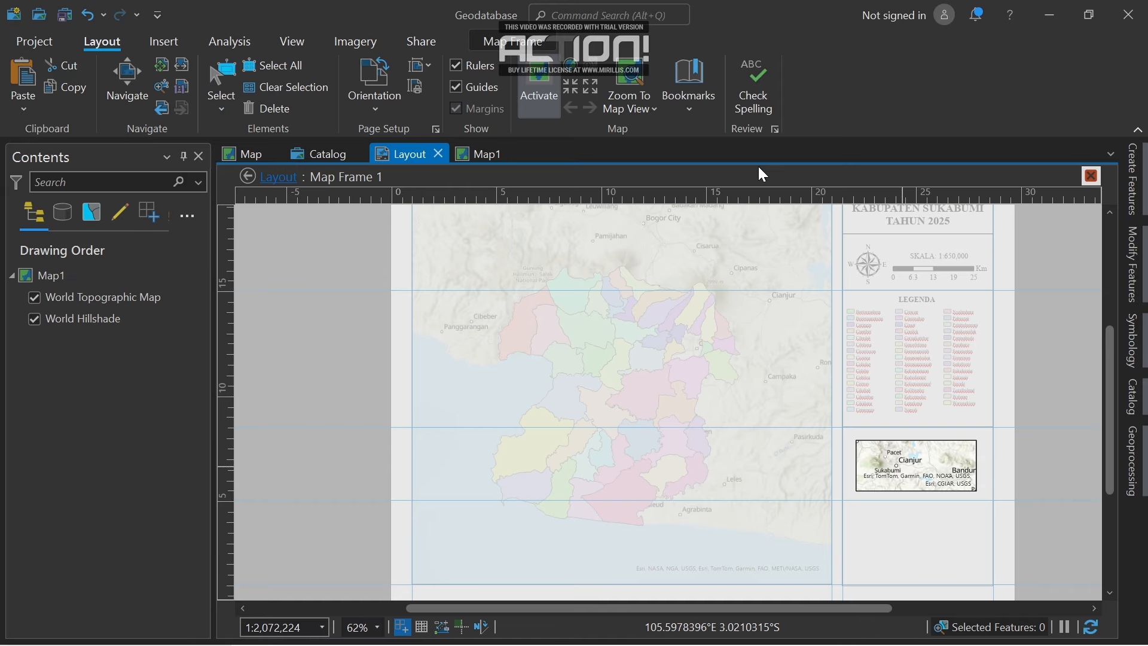
drag(919, 452, 967, 428)
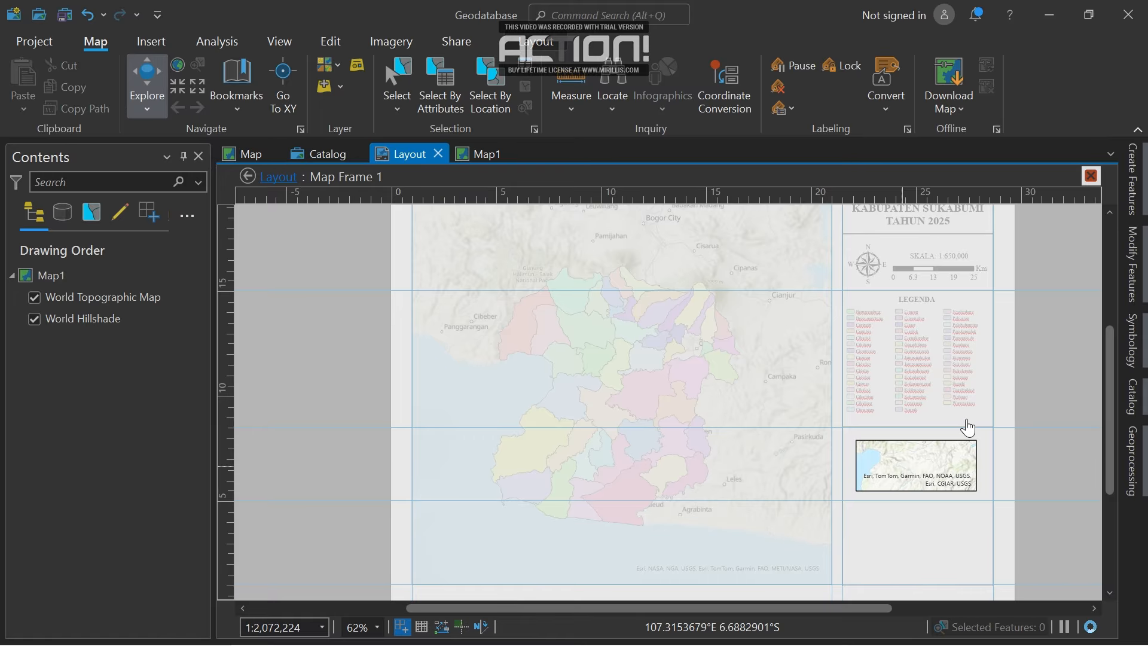
Set the inset map's scale to 1:3,072,224 and close the frame's activation.
click(323, 627)
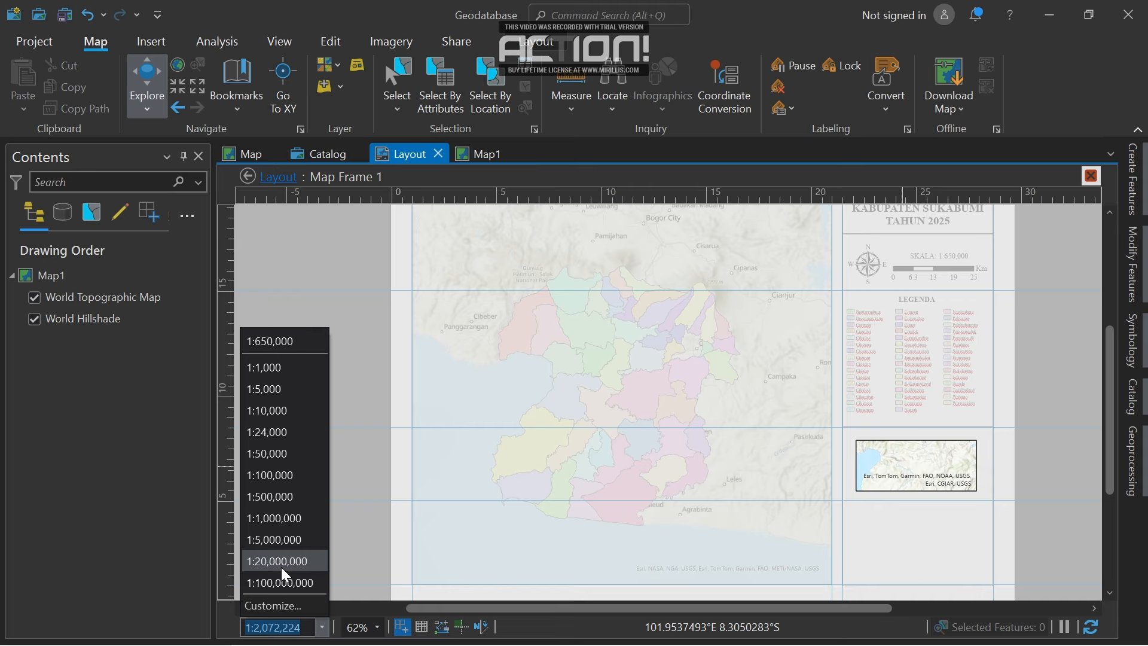
click(267, 629)
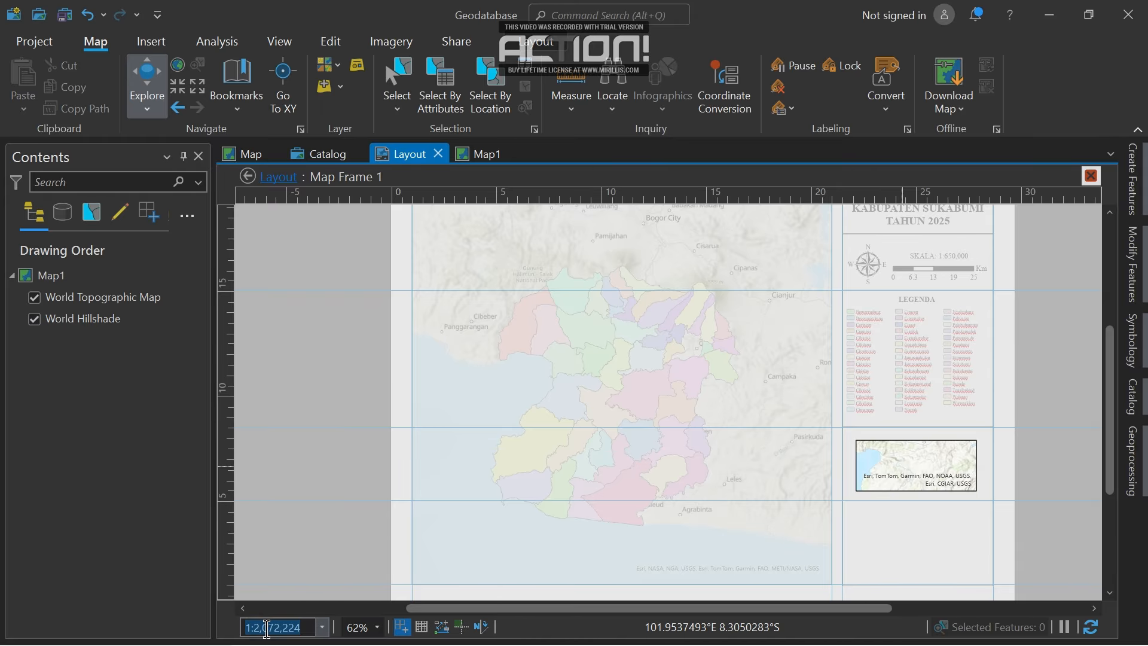
click(259, 627)
text(3)
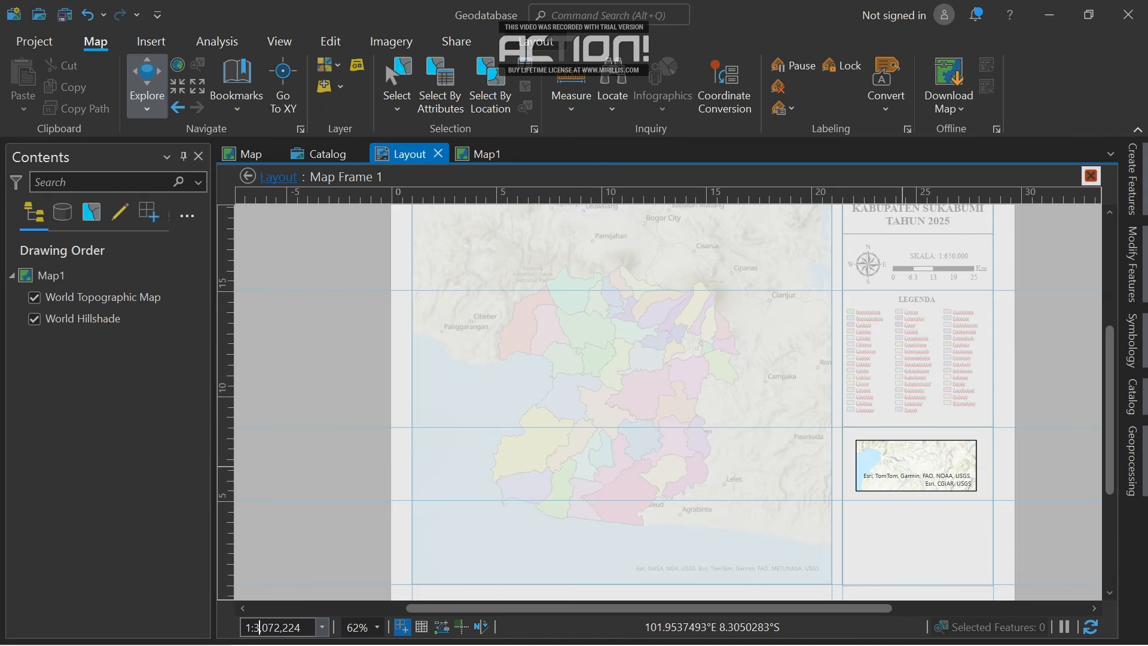
key(Return)
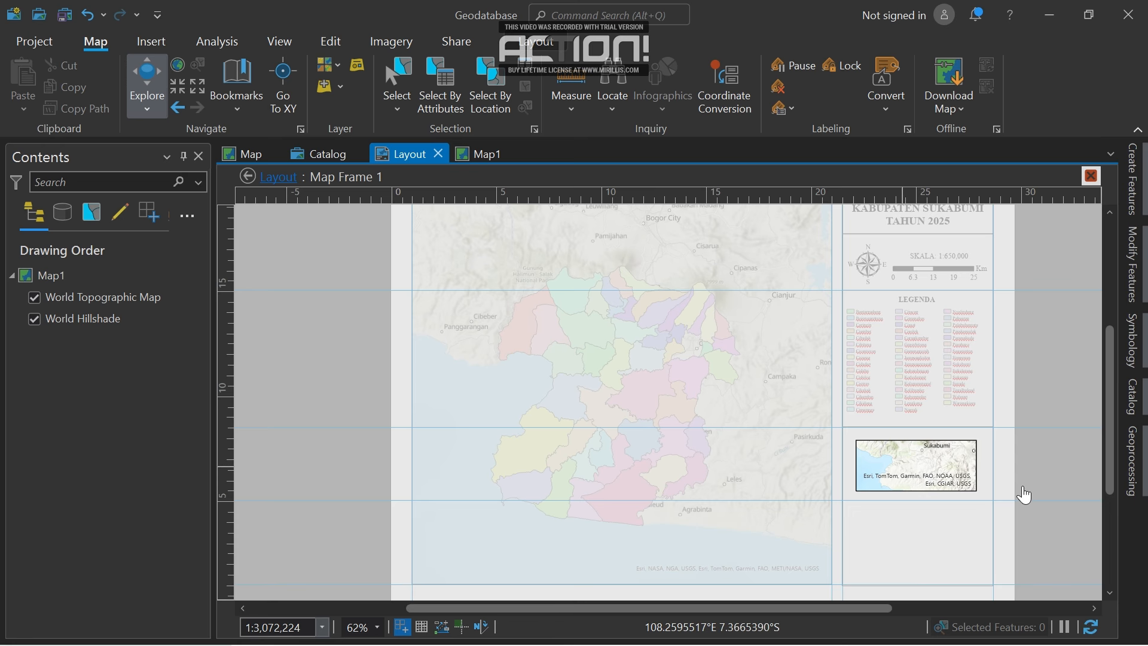
click(536, 41)
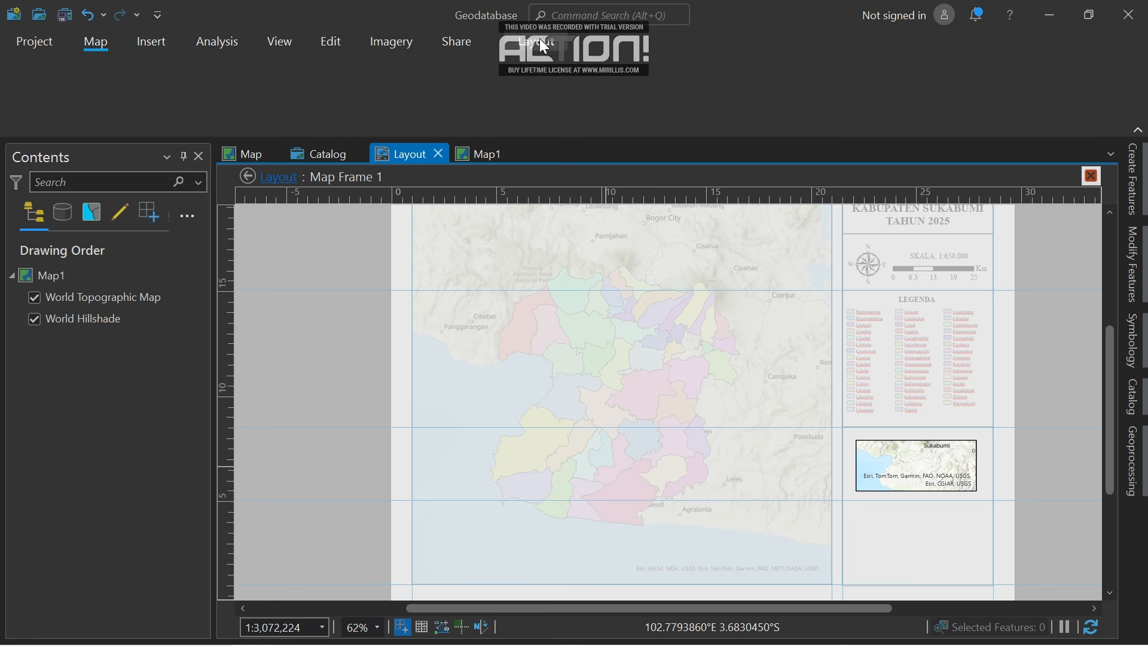
click(152, 82)
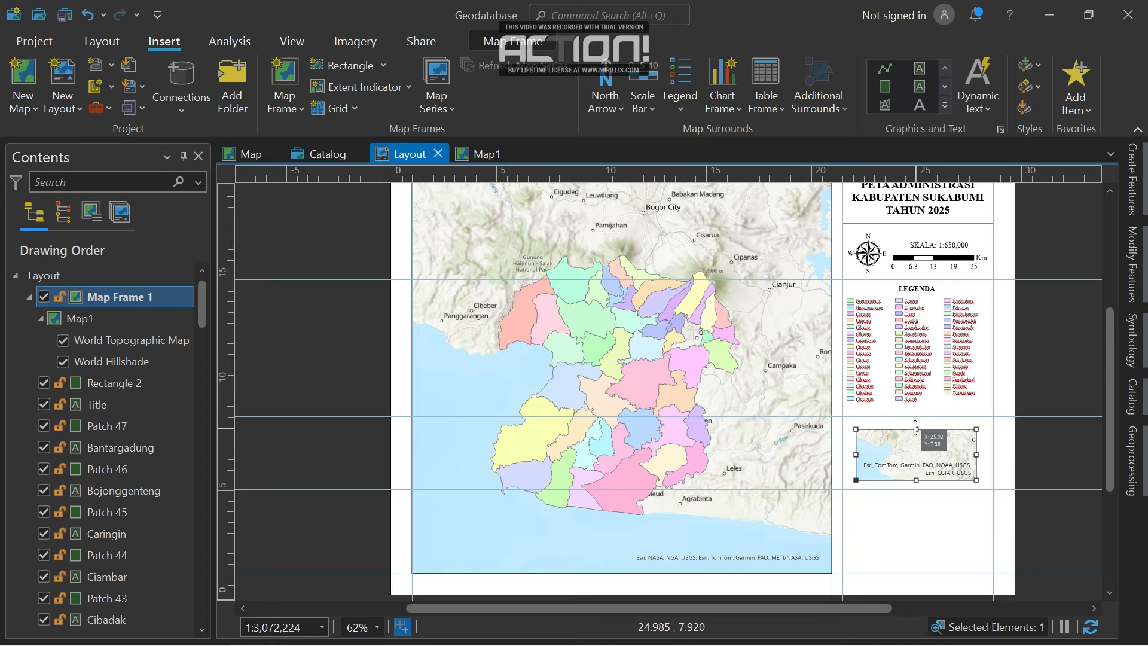
Select the inset map frame below the legend and set its scale to 1:5,072,224.
drag(976, 455, 977, 454)
click(1033, 469)
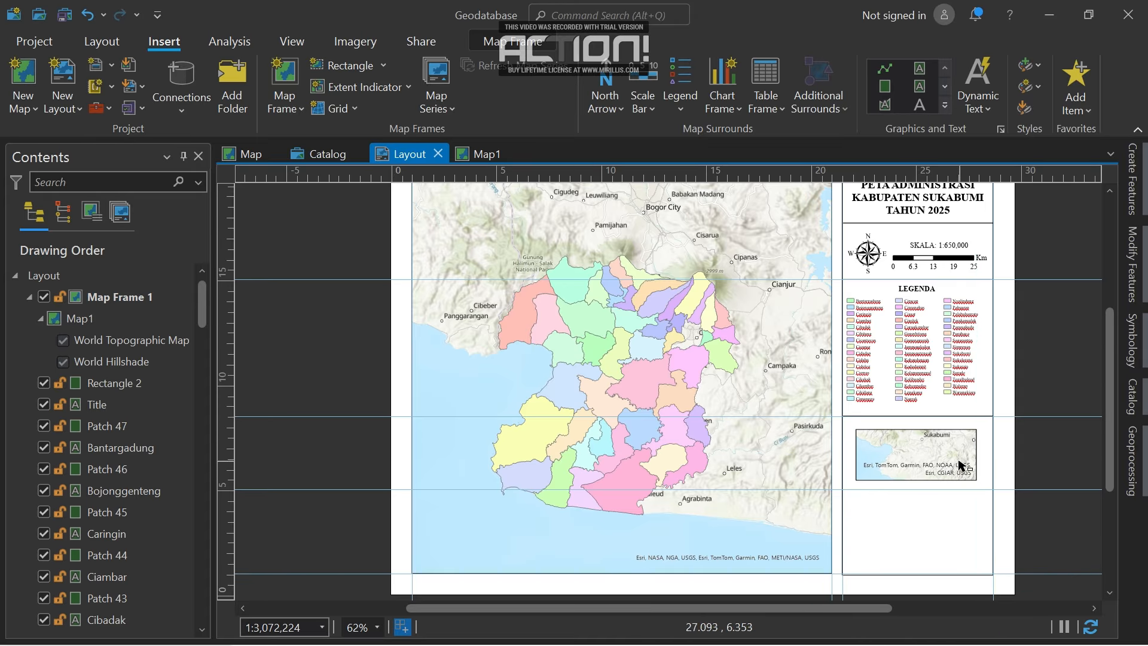
click(960, 465)
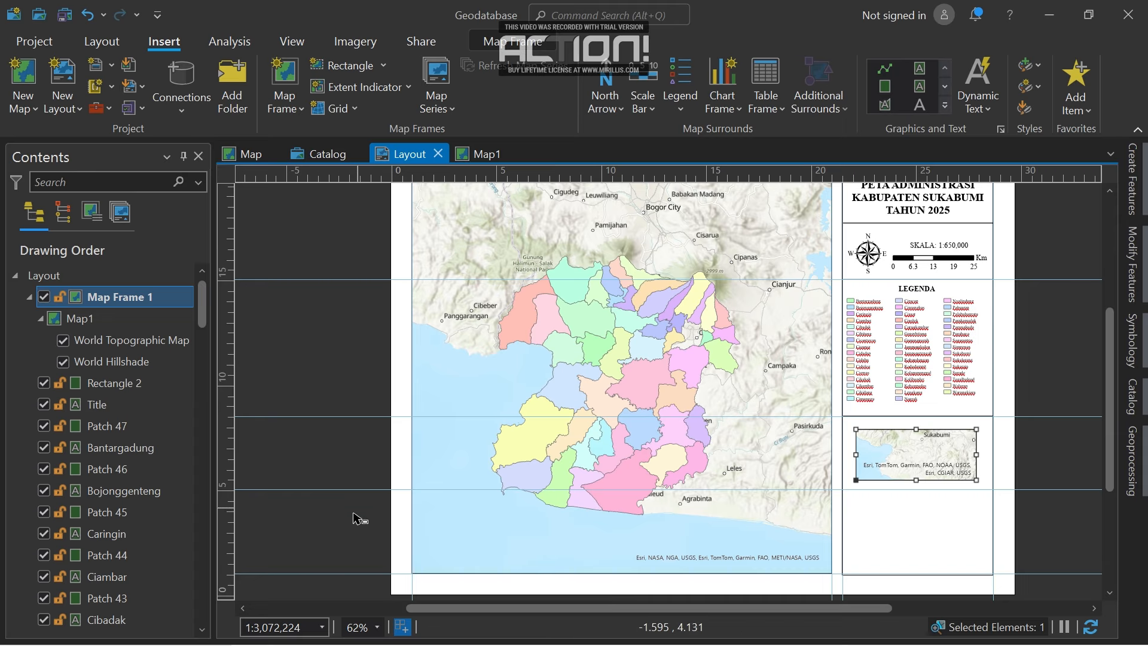
click(317, 631)
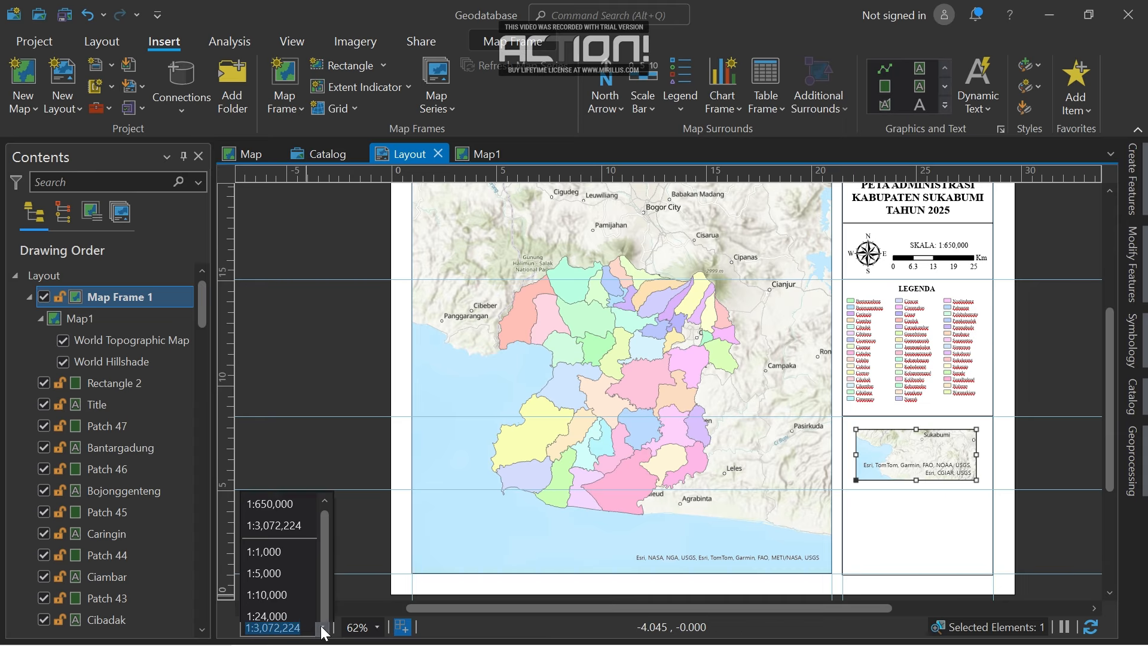
click(259, 627)
click(257, 626)
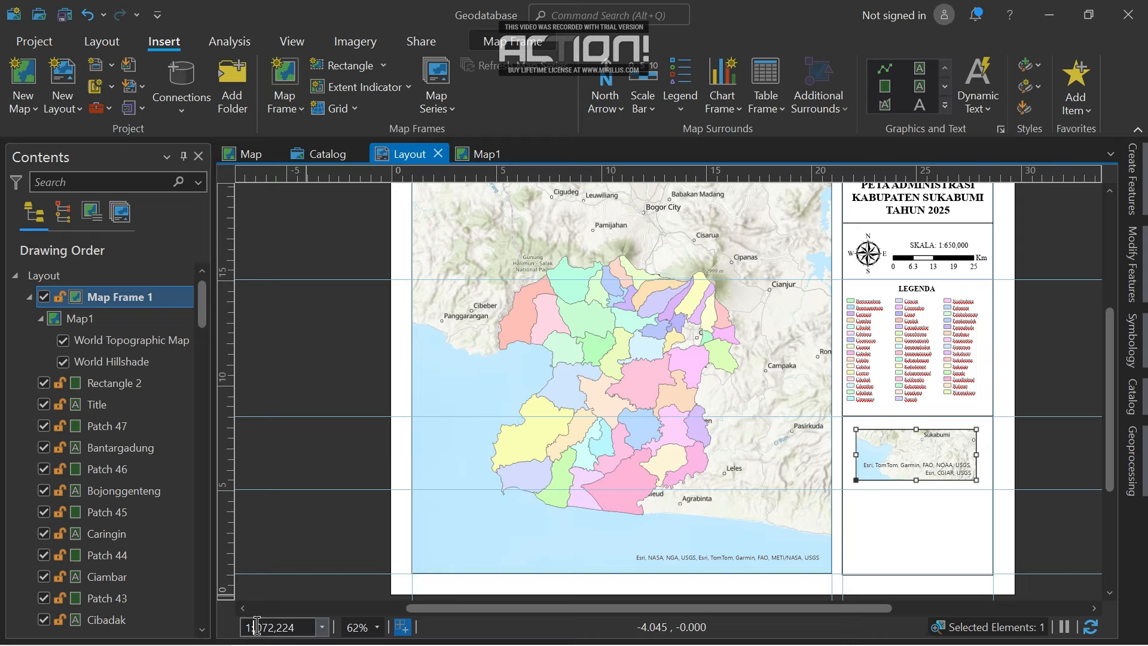
key(BackSpace)
text(5)
key(Return)
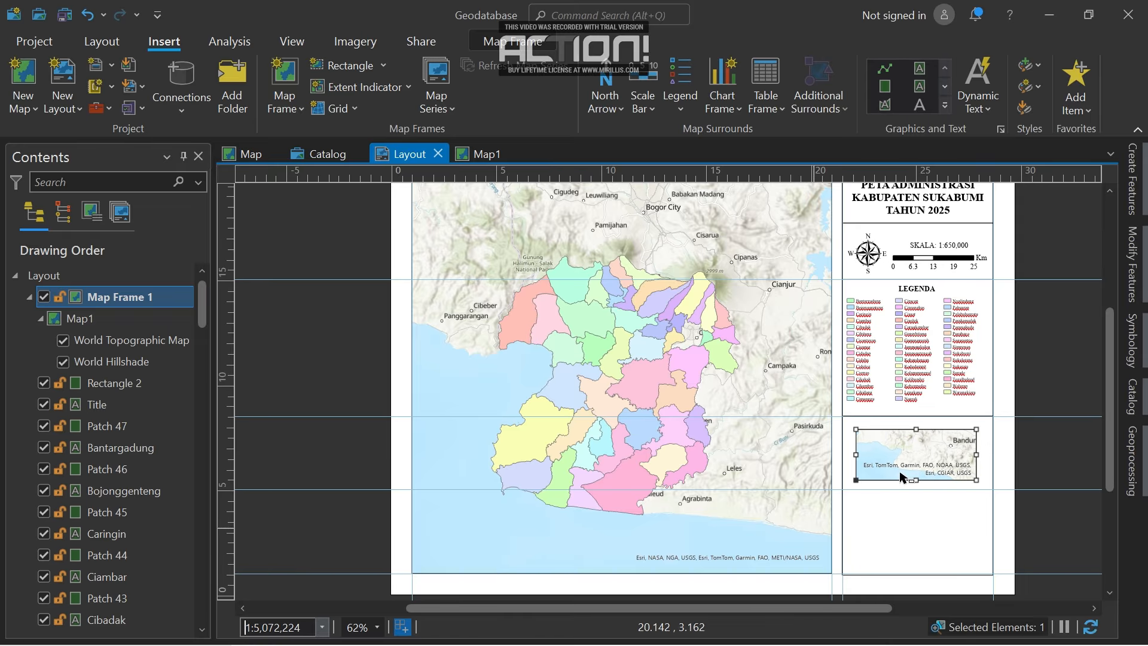
Change the inset map frame's scale to 1:7,072,224 and finally to 1:8,072,224.
click(260, 625)
key(BackSpace)
text(7)
key(Return)
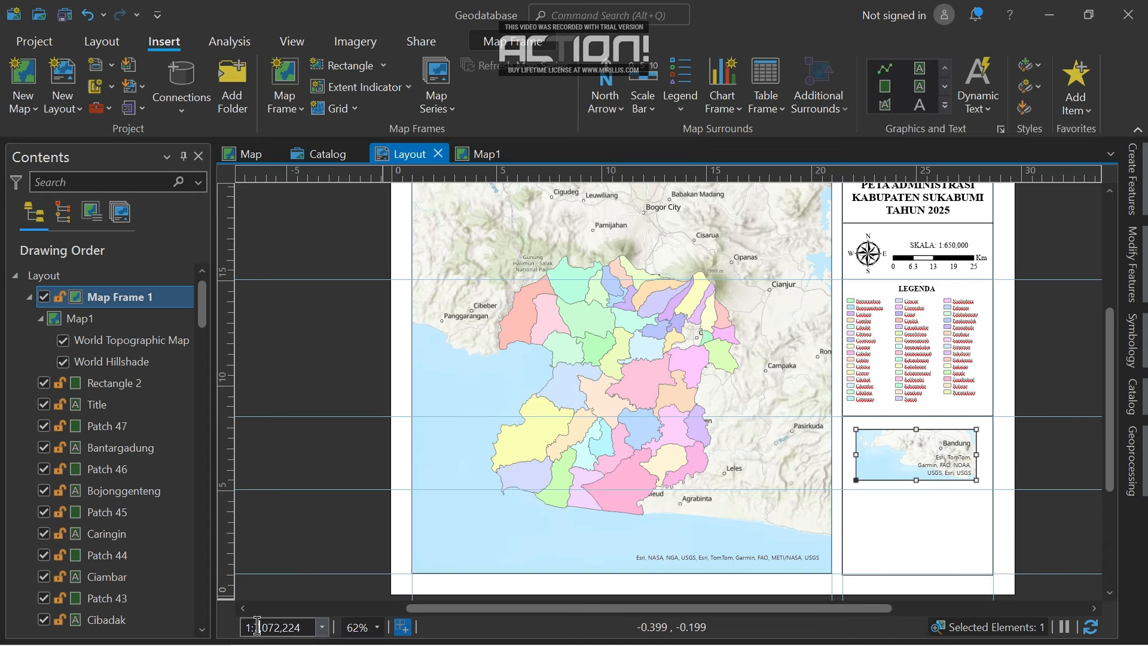
text(8)
key(Return)
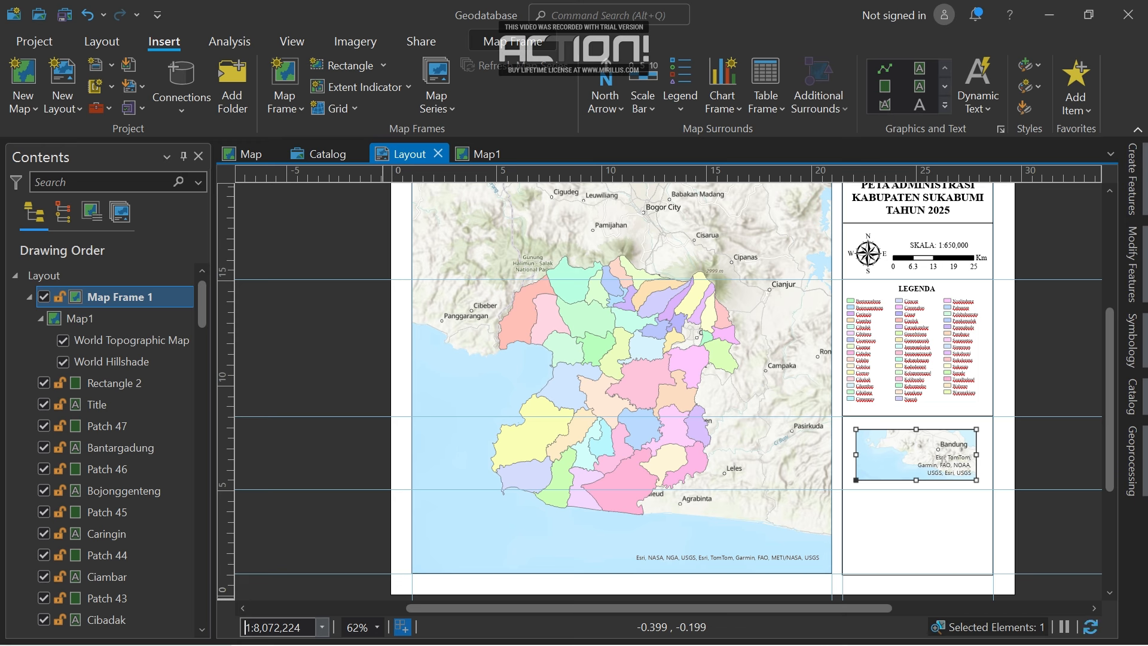
Reactivate the inset map frame, shift its map slightly left and down around Bandung, and close the activation.
right_click(954, 438)
click(832, 18)
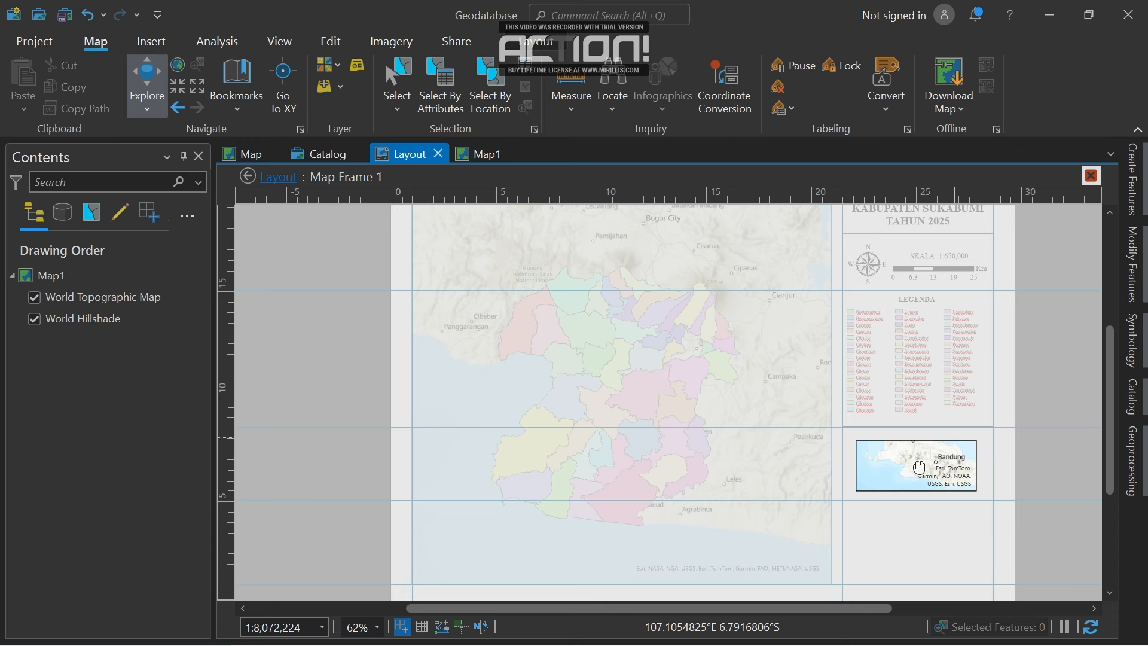
drag(919, 468, 906, 471)
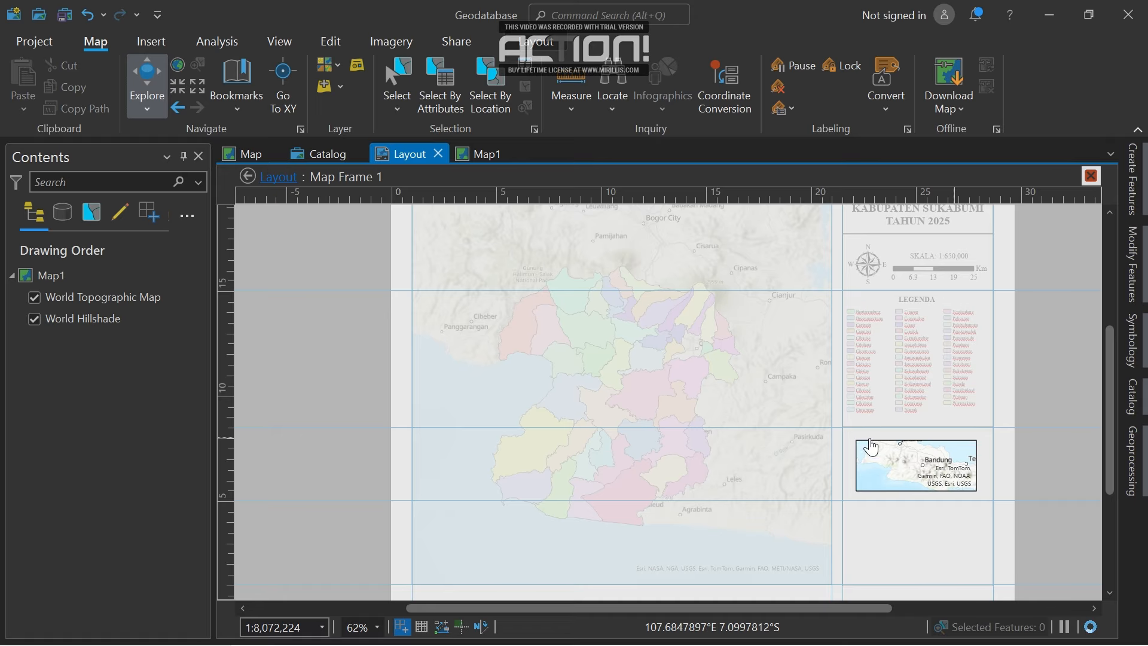
click(537, 38)
click(131, 81)
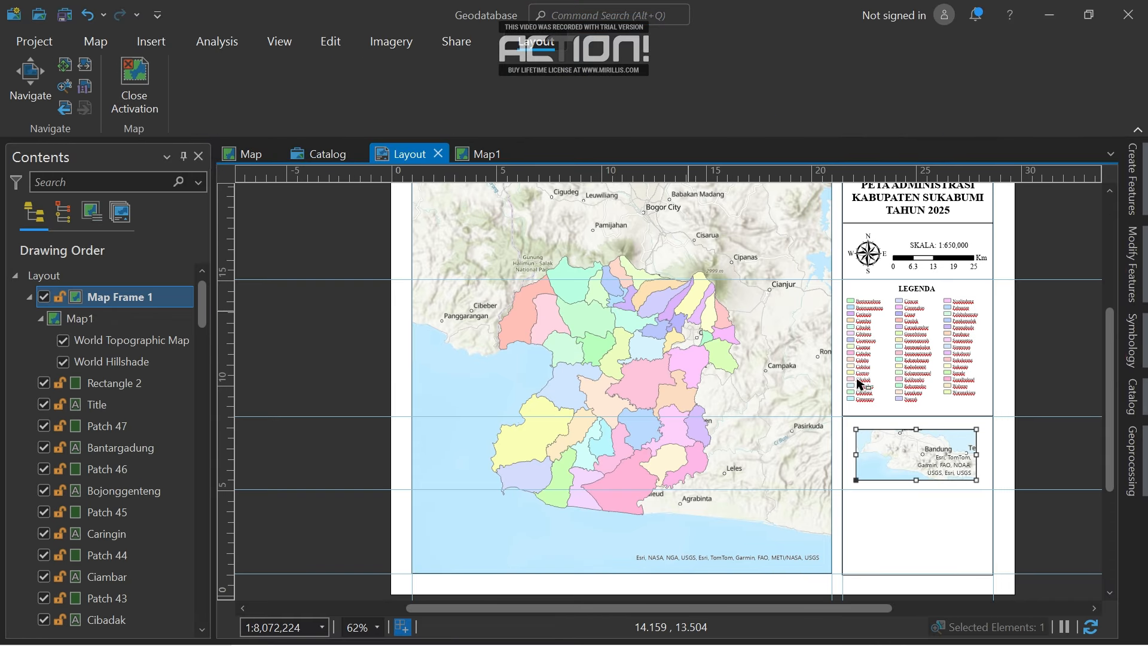
Examine the inset map frame's general, display, border and placement properties.
right_click(916, 445)
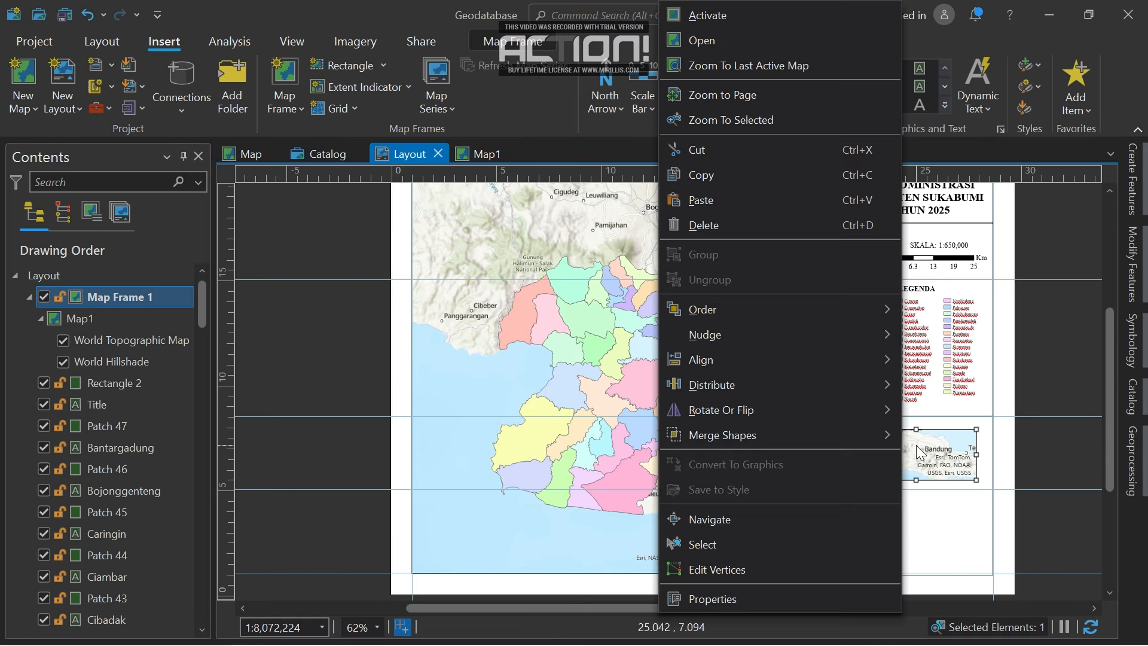
click(769, 597)
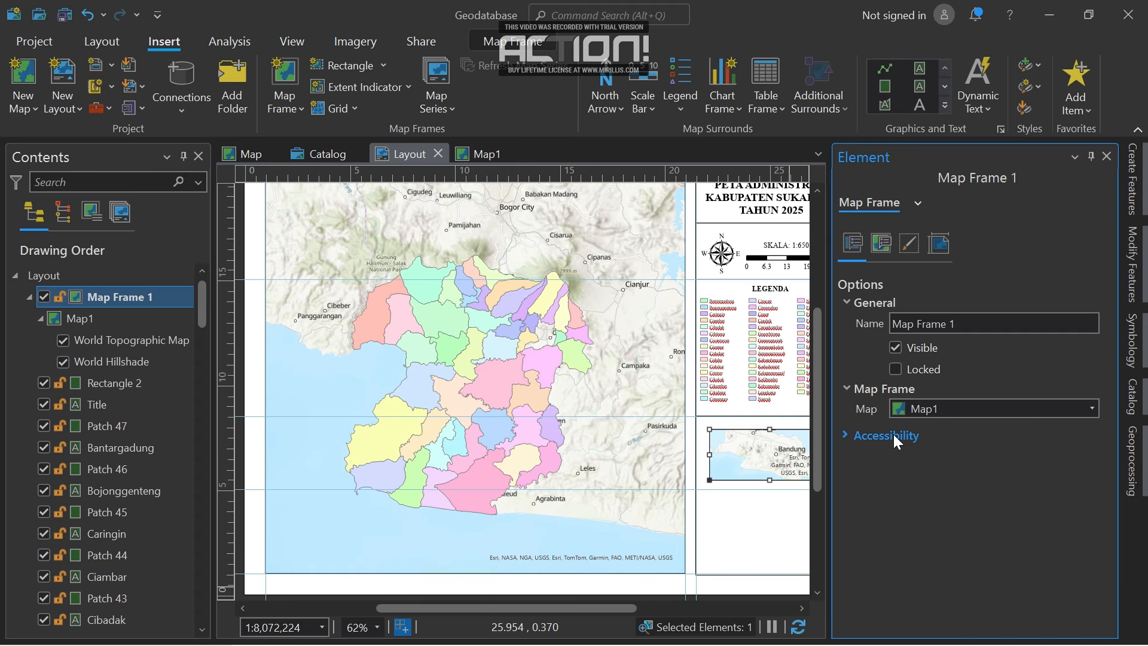
click(896, 436)
click(894, 434)
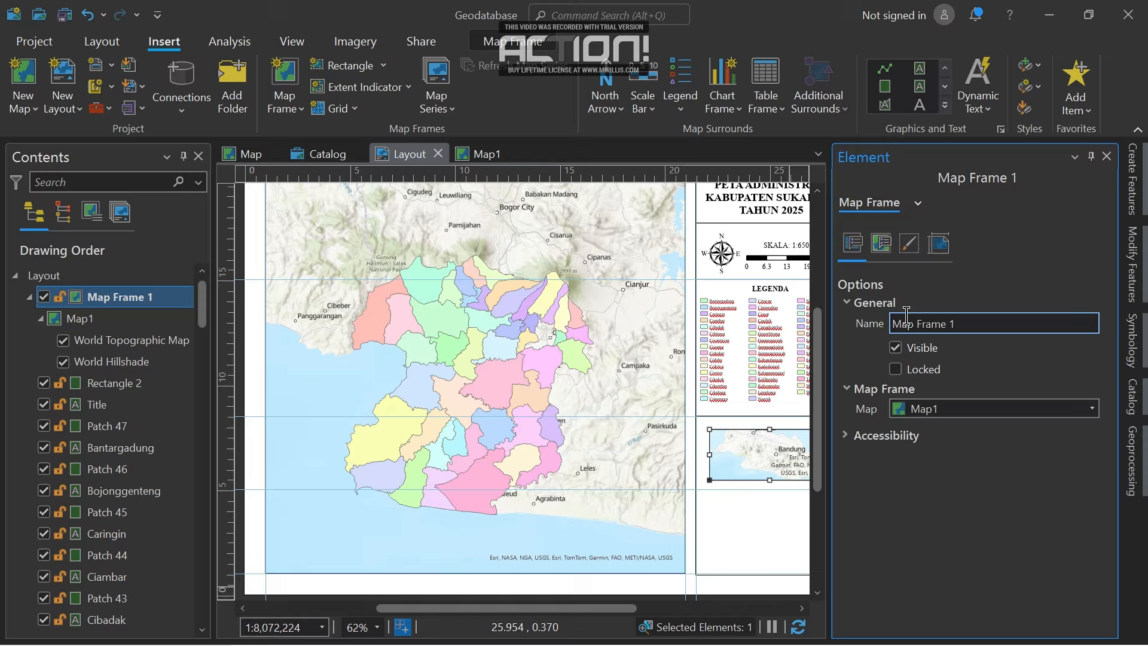
click(887, 254)
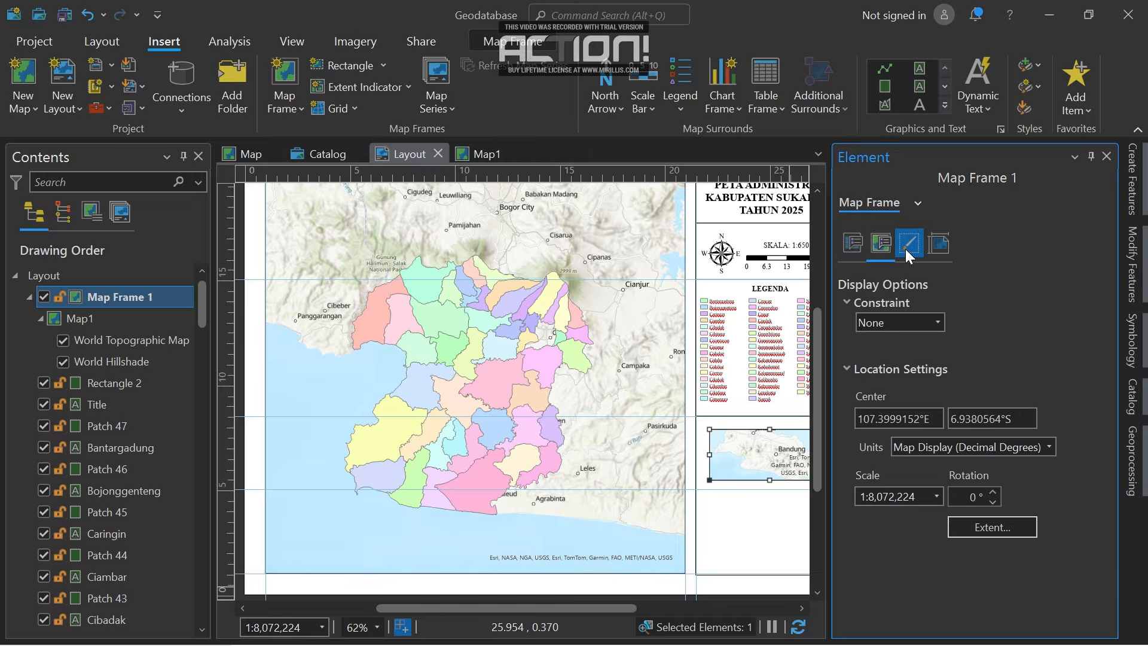
click(906, 247)
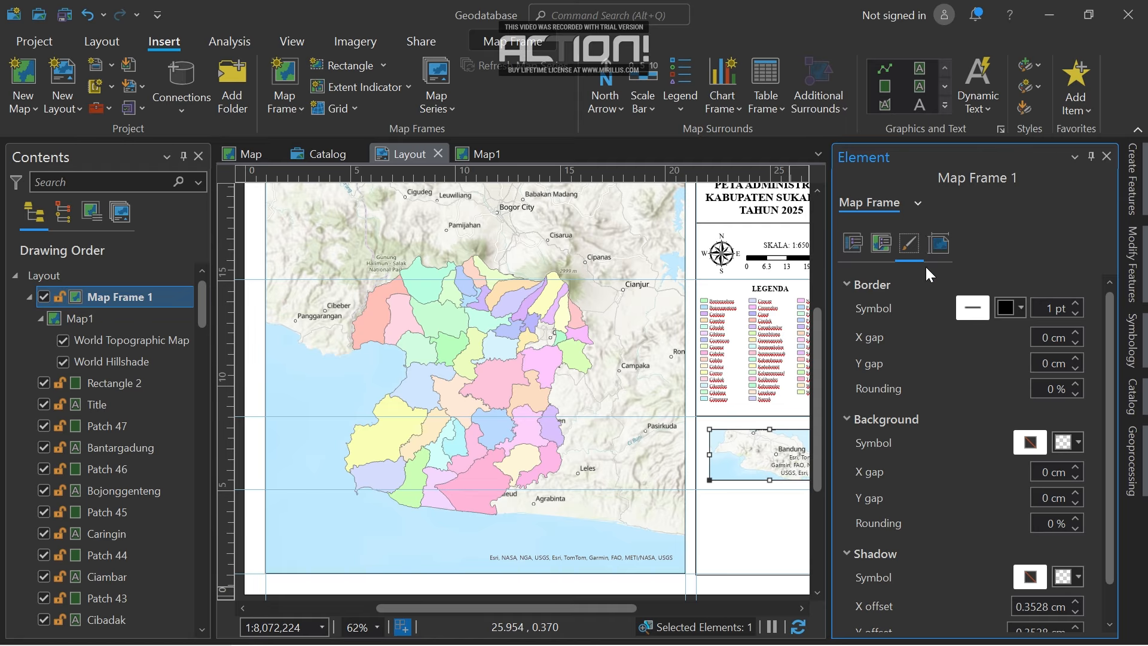
click(939, 242)
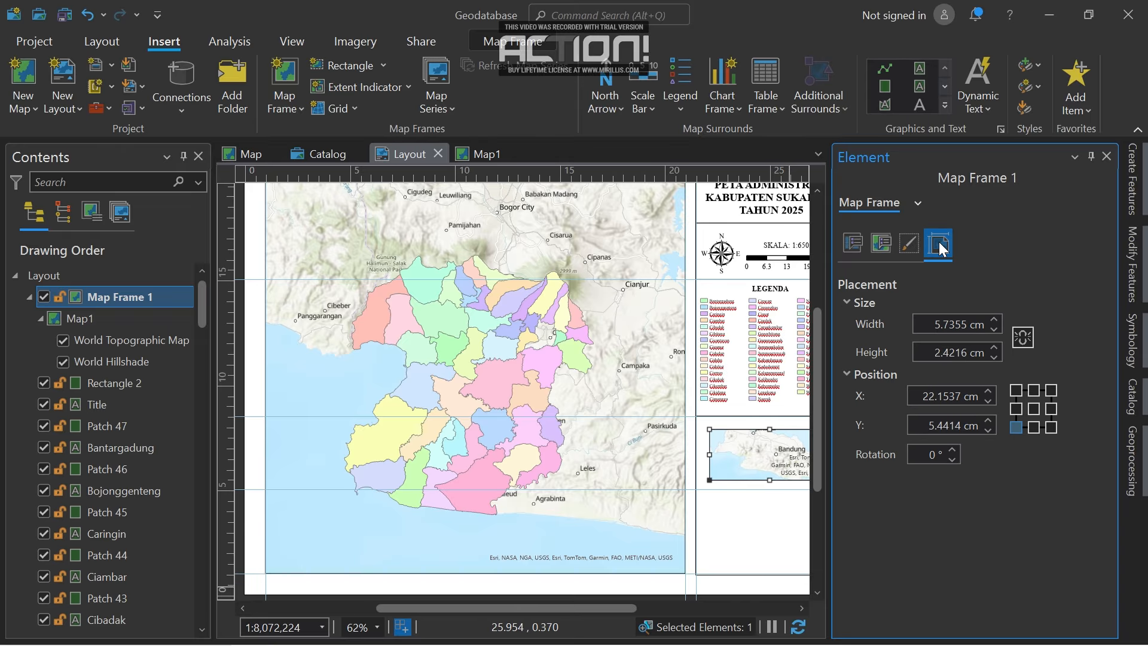
click(849, 250)
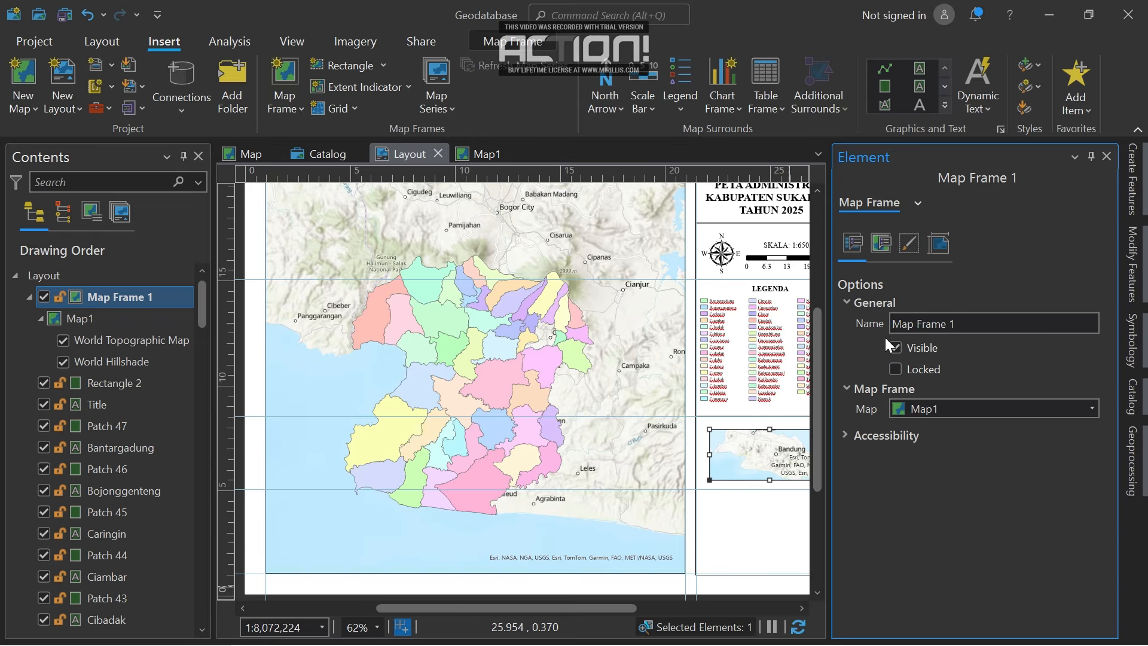
Try switching the inset frame's source map to Map and back to Map1, and close its properties.
click(956, 409)
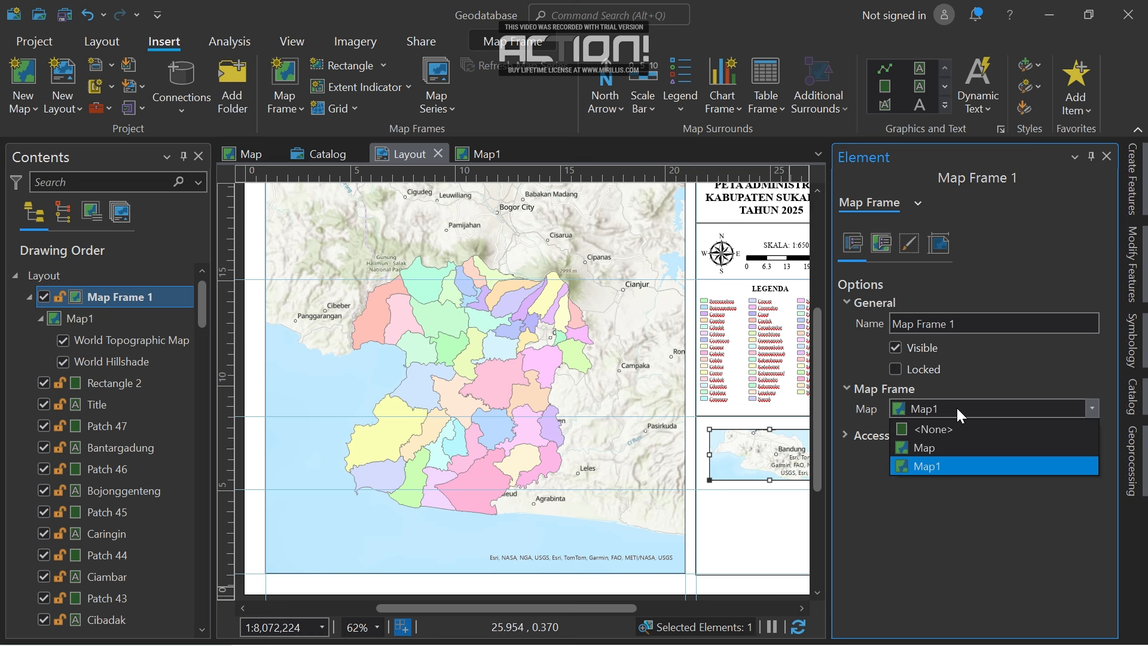
click(944, 444)
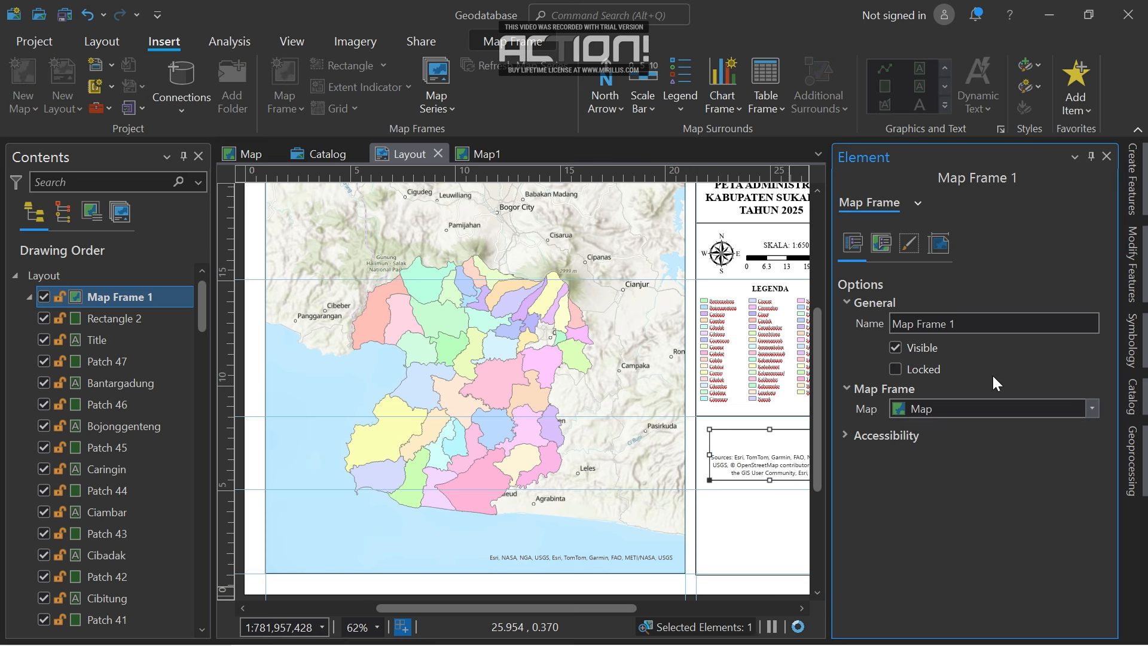
click(982, 409)
click(957, 465)
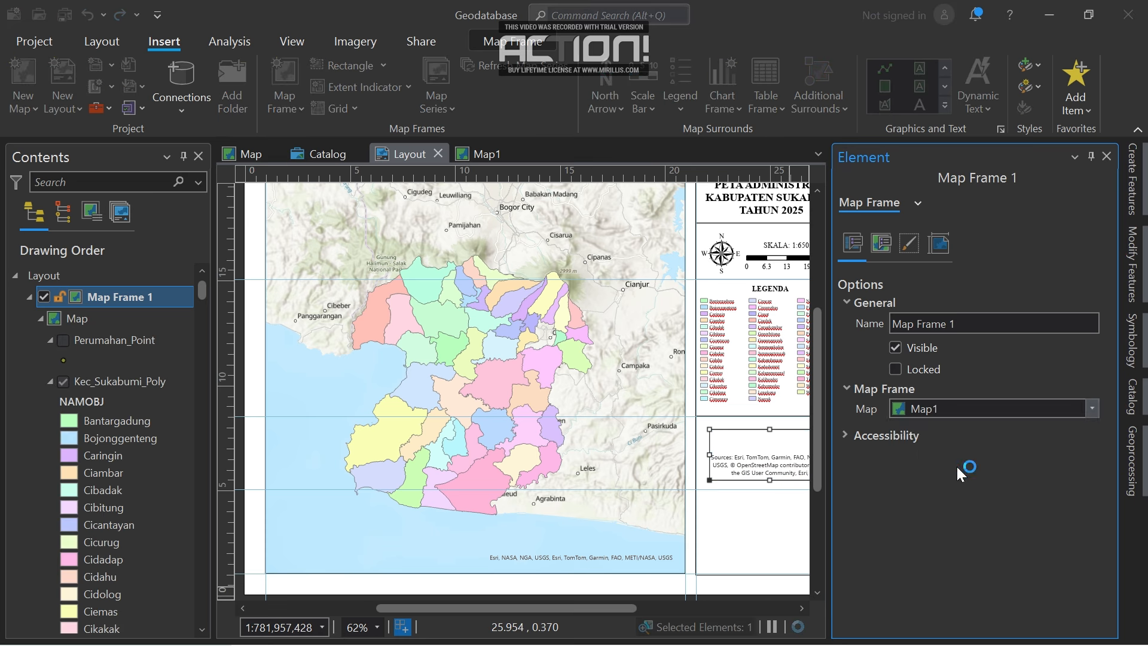
click(899, 433)
click(910, 436)
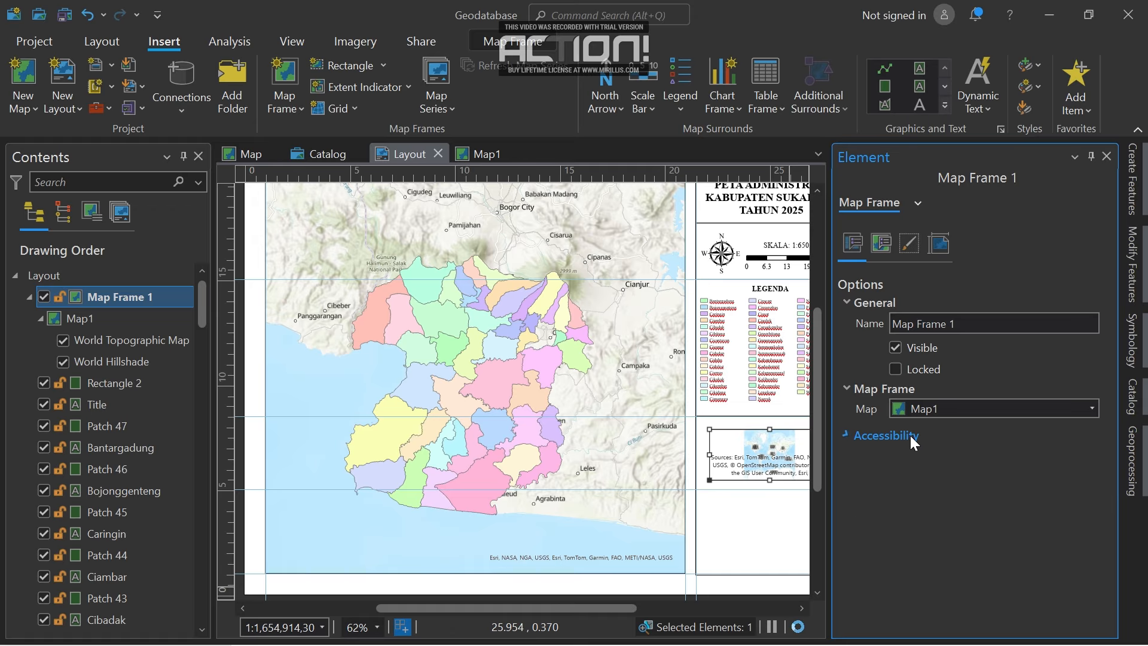
click(1107, 156)
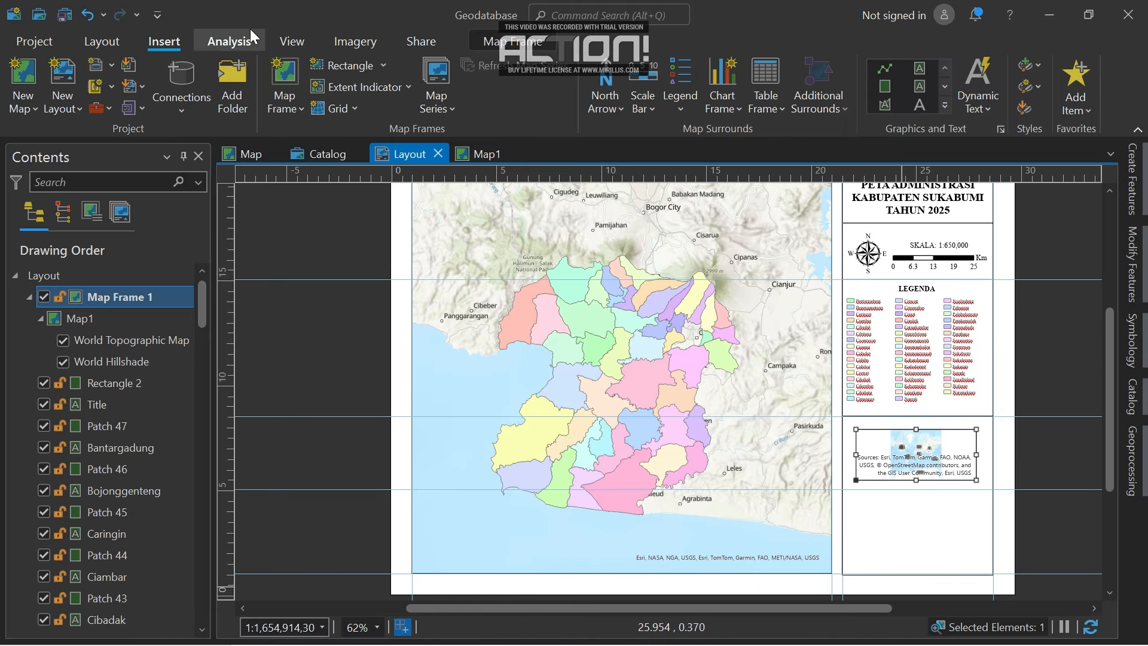
Undo both source map changes on the inset map frame.
click(86, 15)
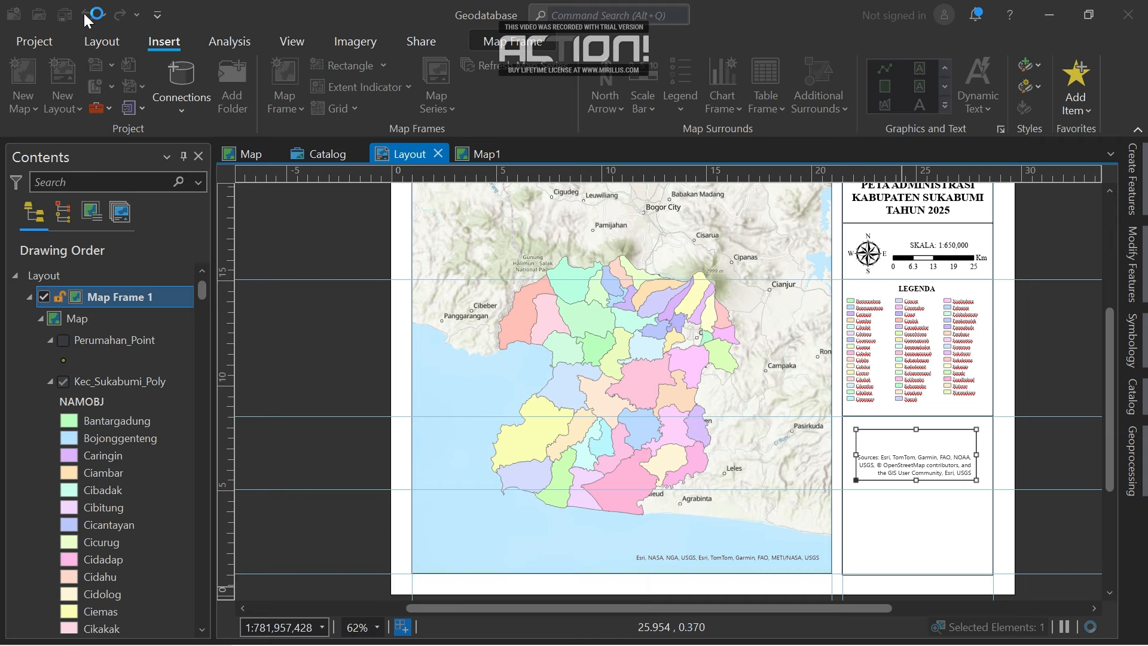
mouse_move(619, 644)
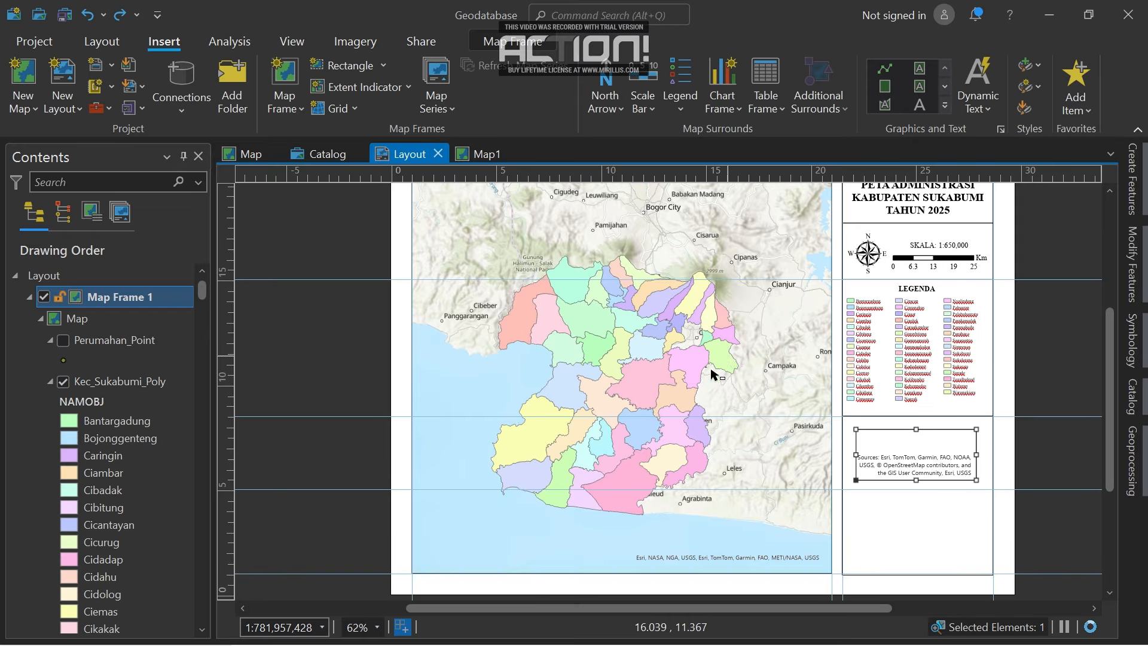
click(90, 18)
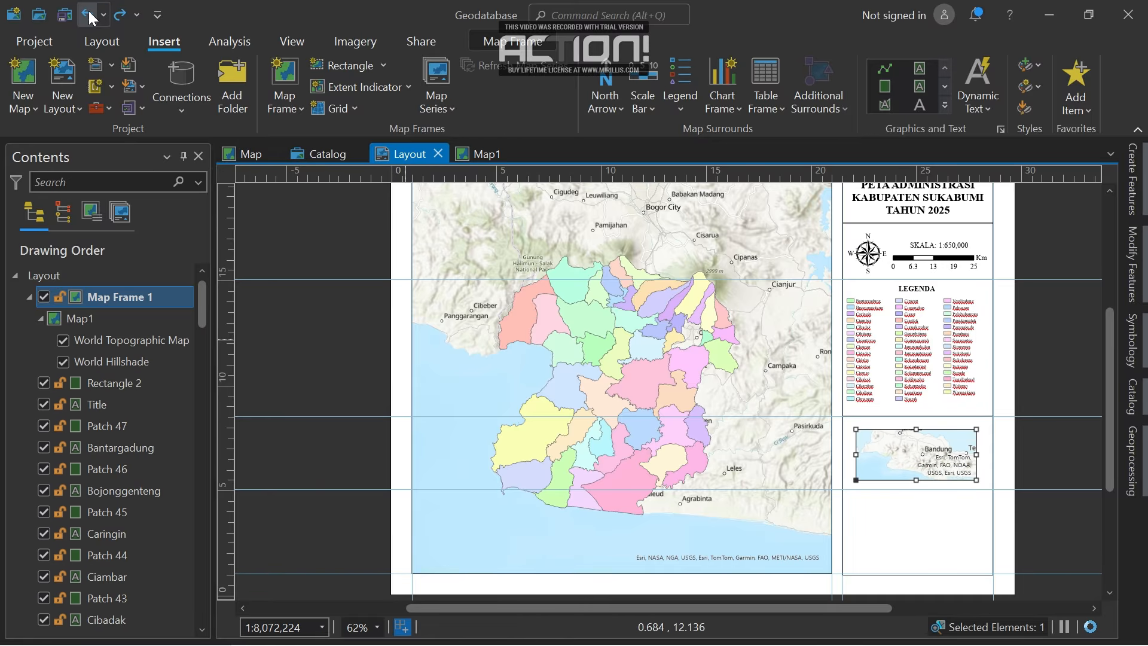
mouse_move(700, 643)
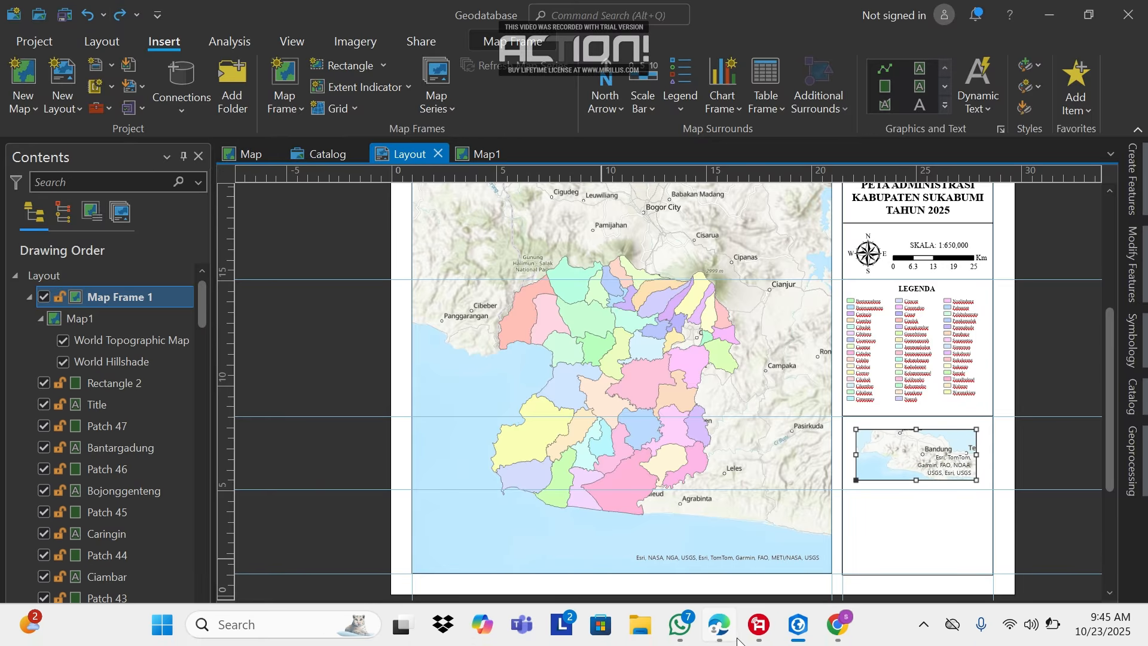
mouse_move(760, 631)
click(737, 555)
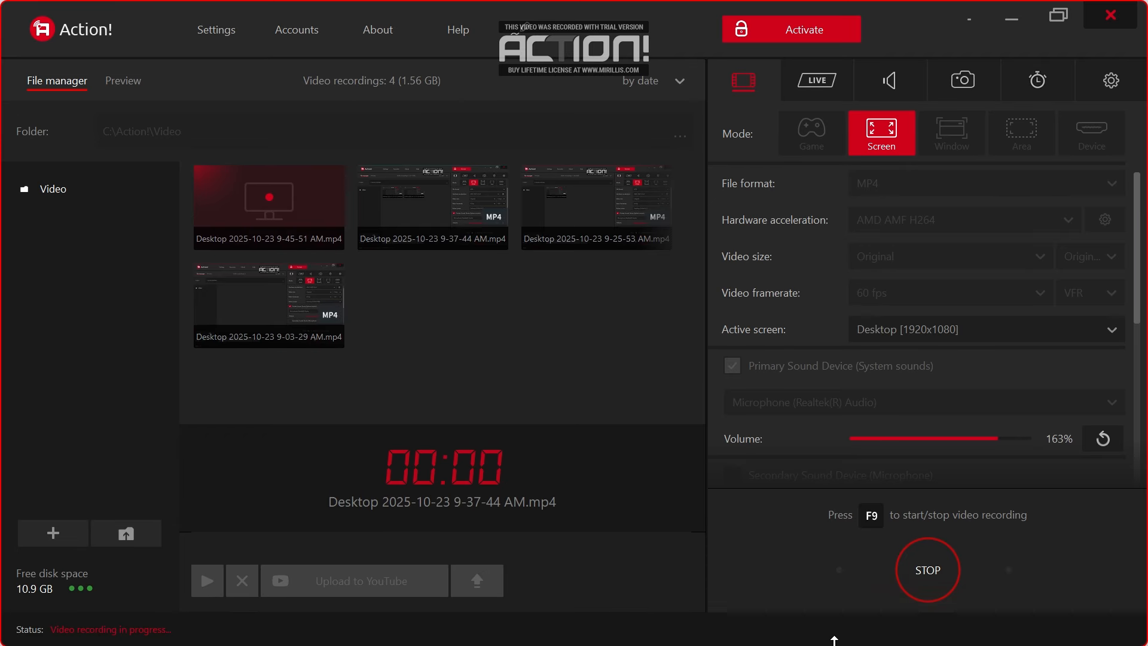
click(951, 565)
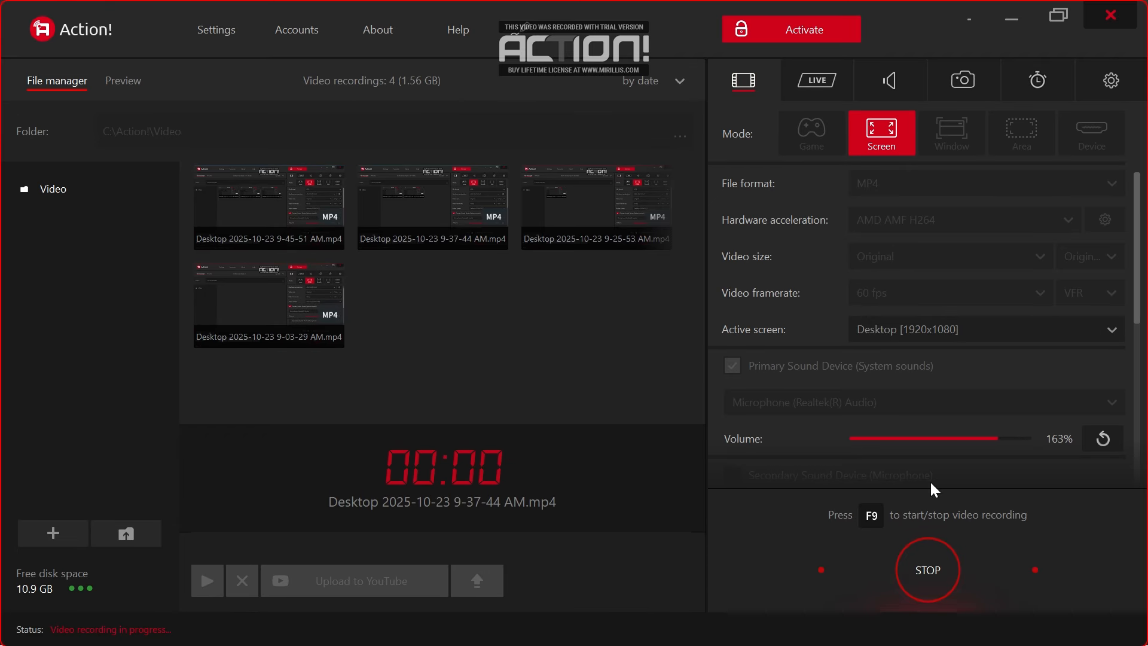
click(1024, 13)
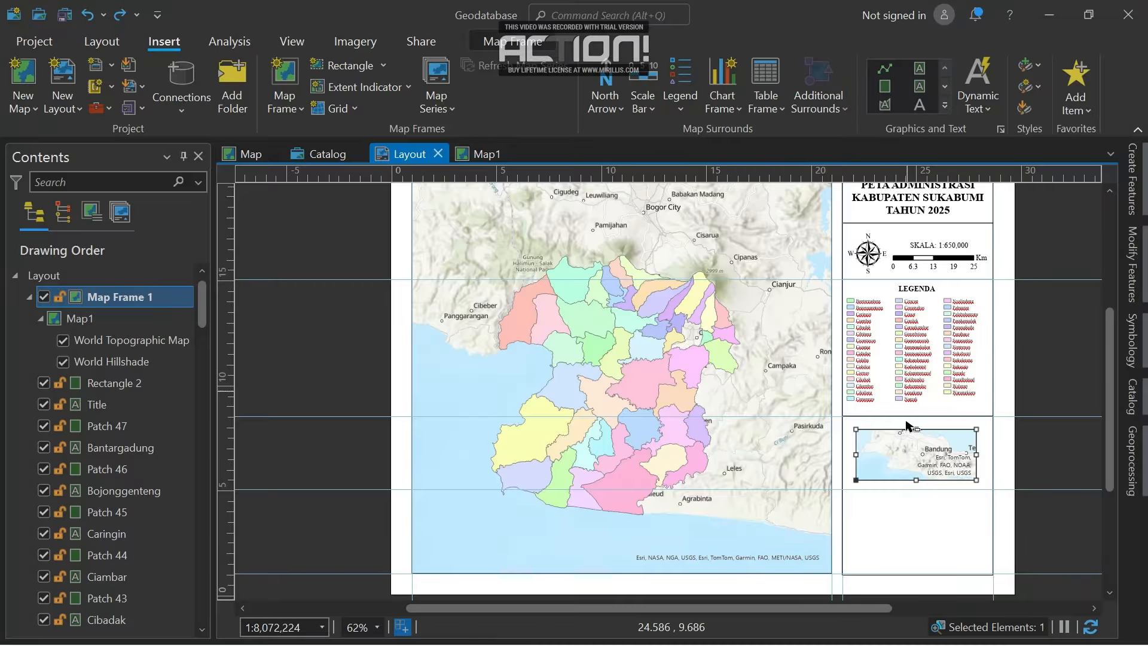
click(519, 41)
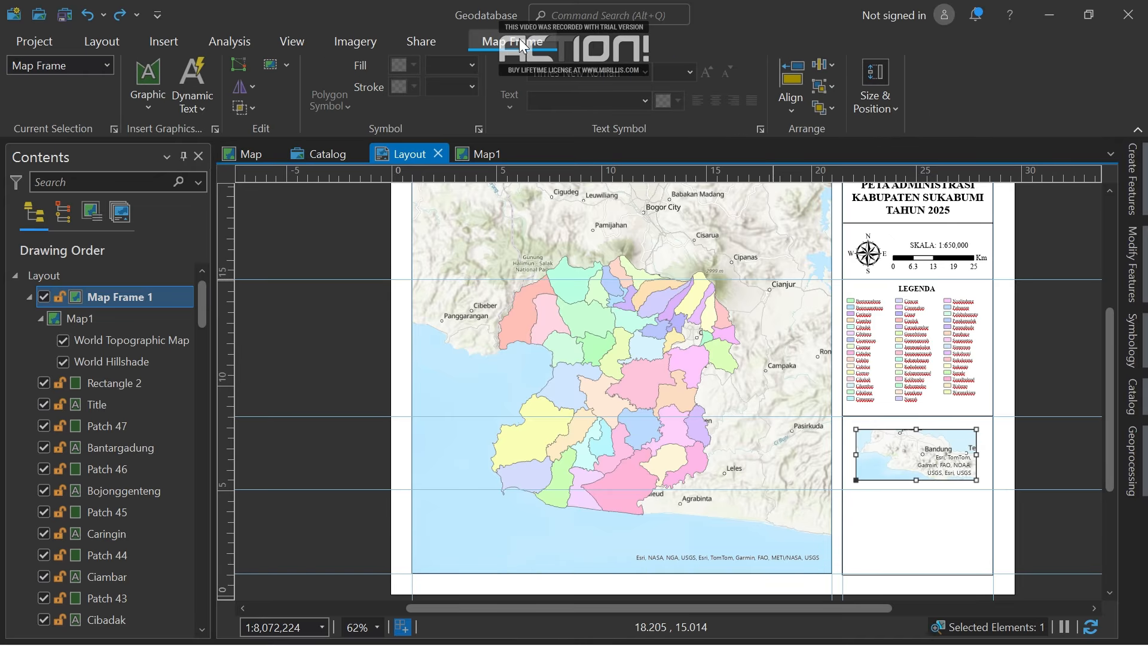
click(342, 34)
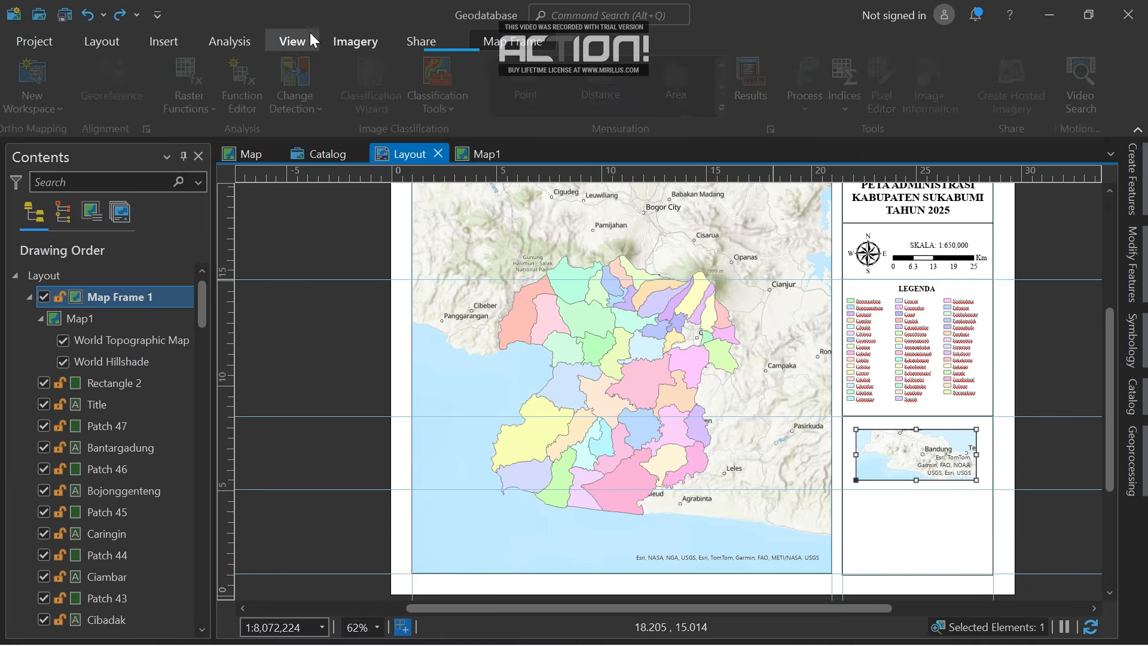
click(500, 35)
click(89, 66)
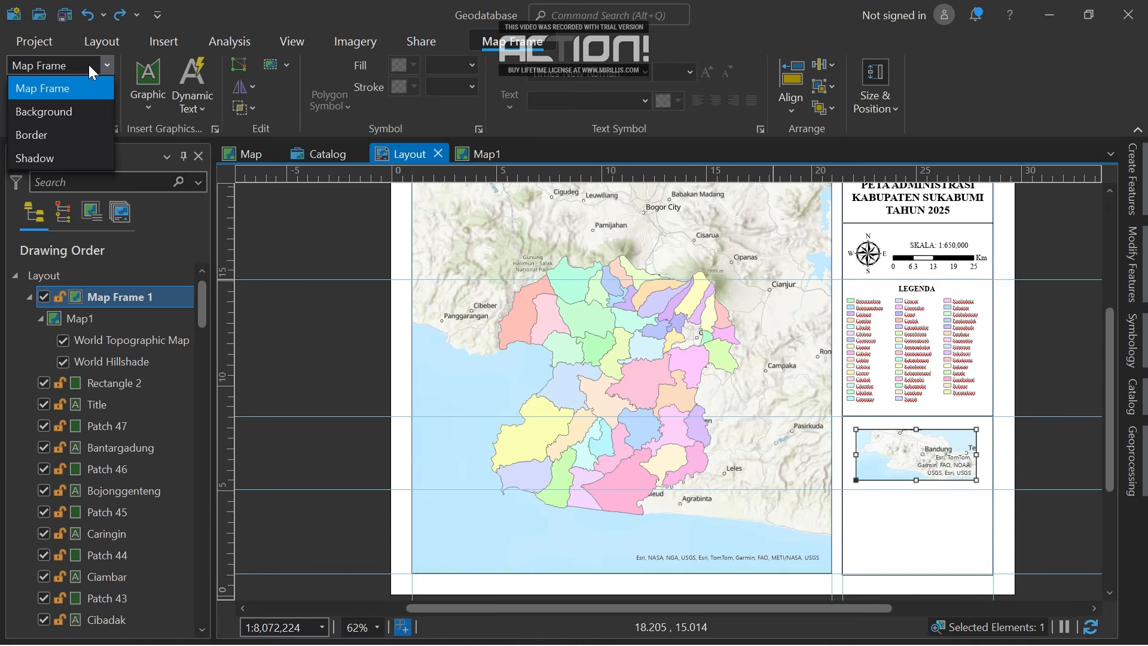
click(89, 64)
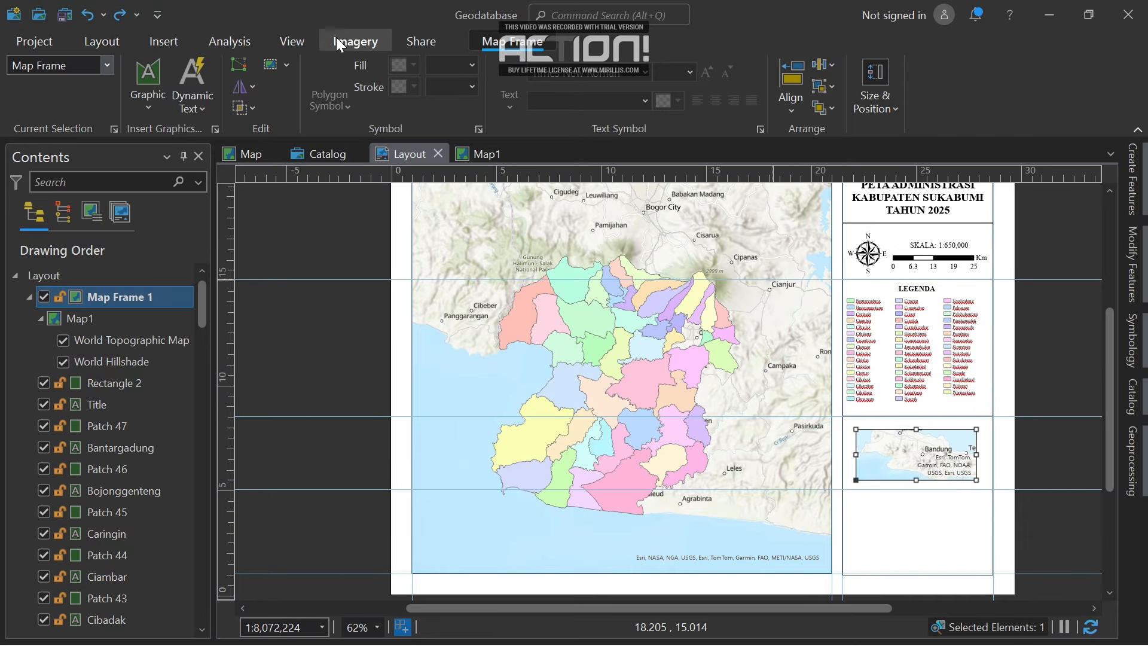
click(284, 63)
click(267, 67)
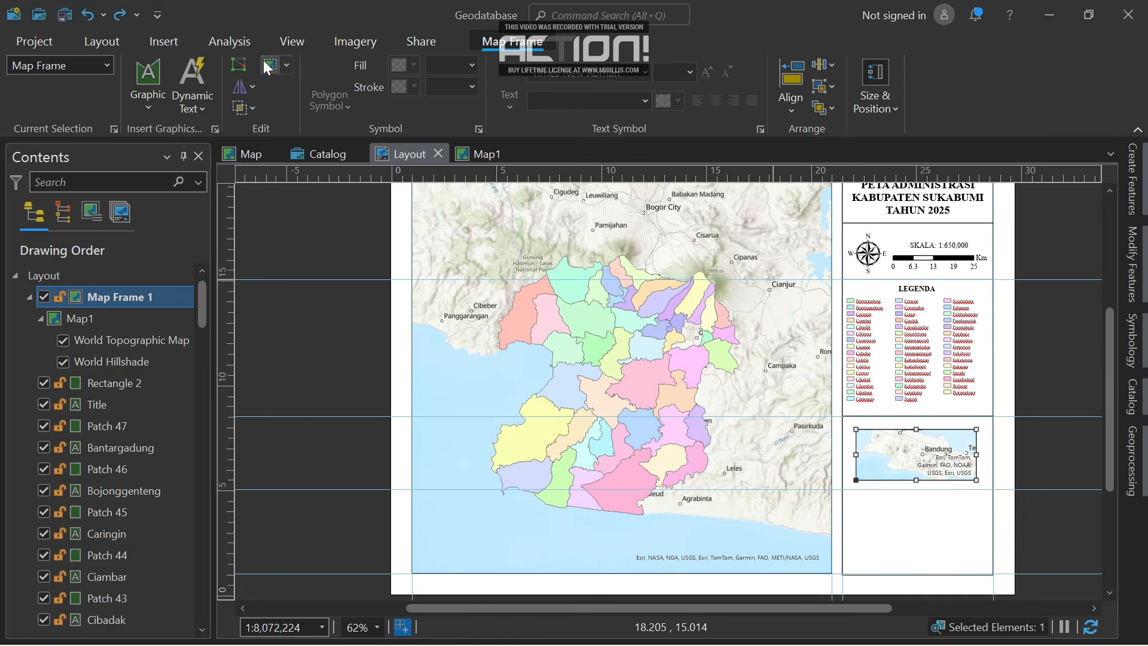
click(418, 40)
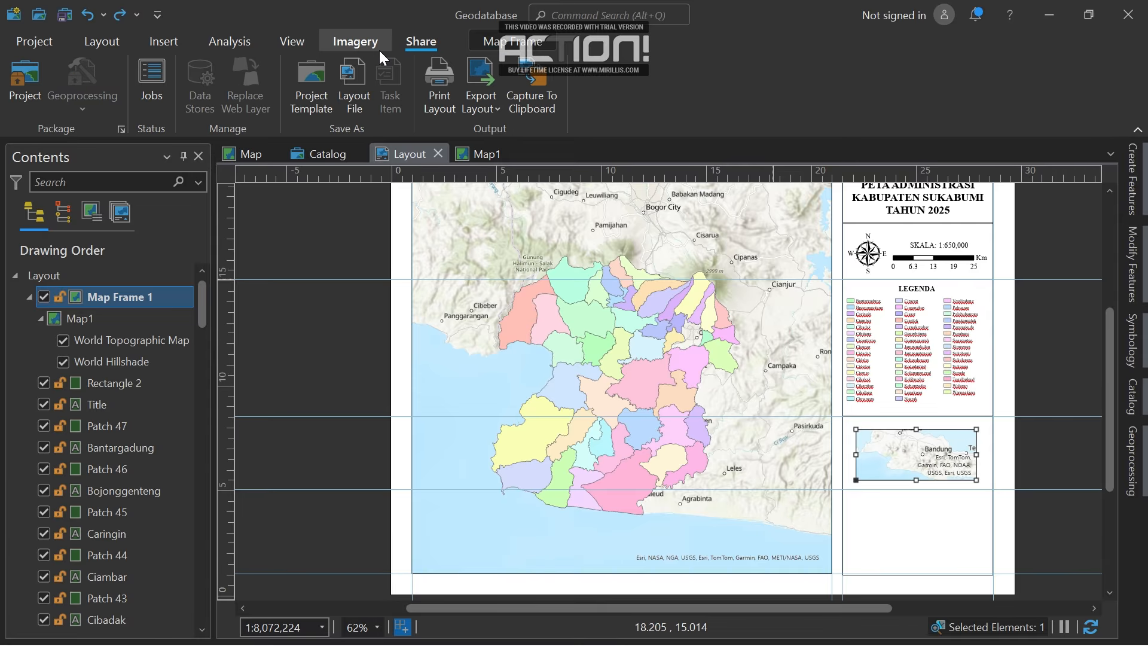
click(356, 41)
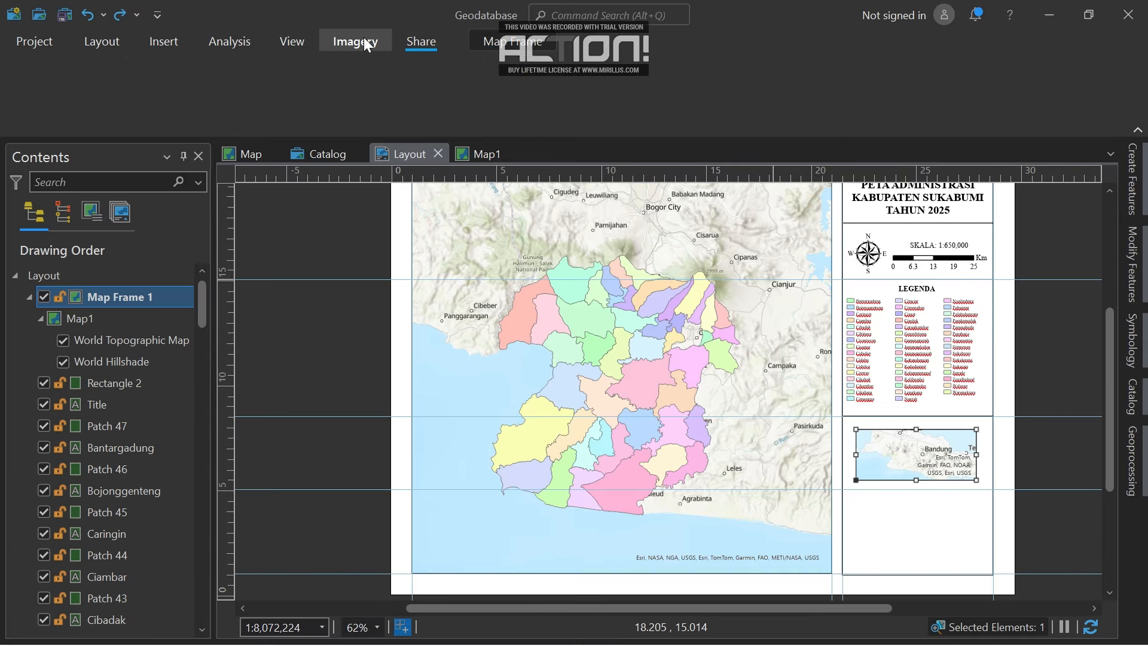
Insert an extent indicator in the inset map showing the extent of the main Map Frame.
click(180, 34)
click(360, 88)
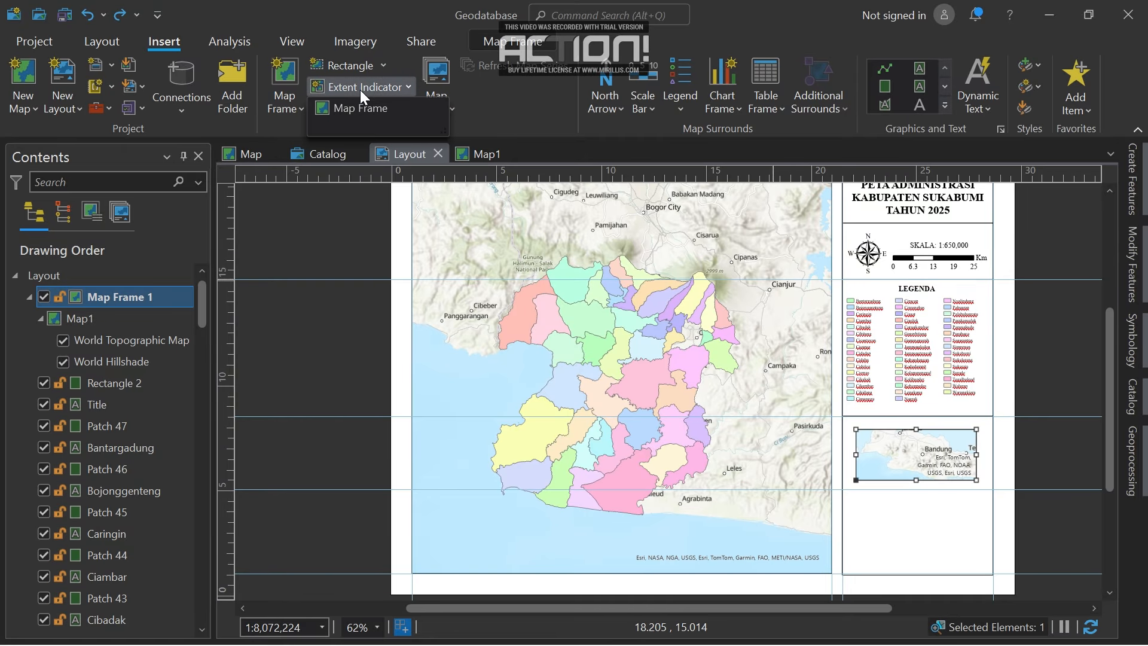
click(361, 106)
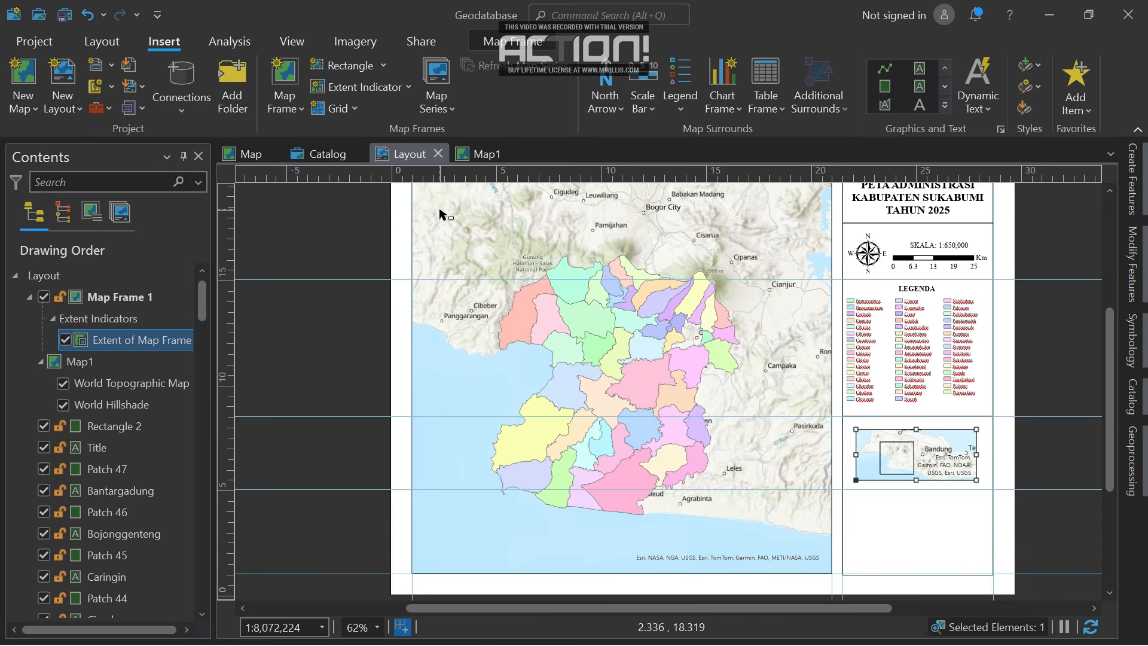
Set the outline colour of the inset map's extent indicator to red and apply the symbol change.
right_click(127, 340)
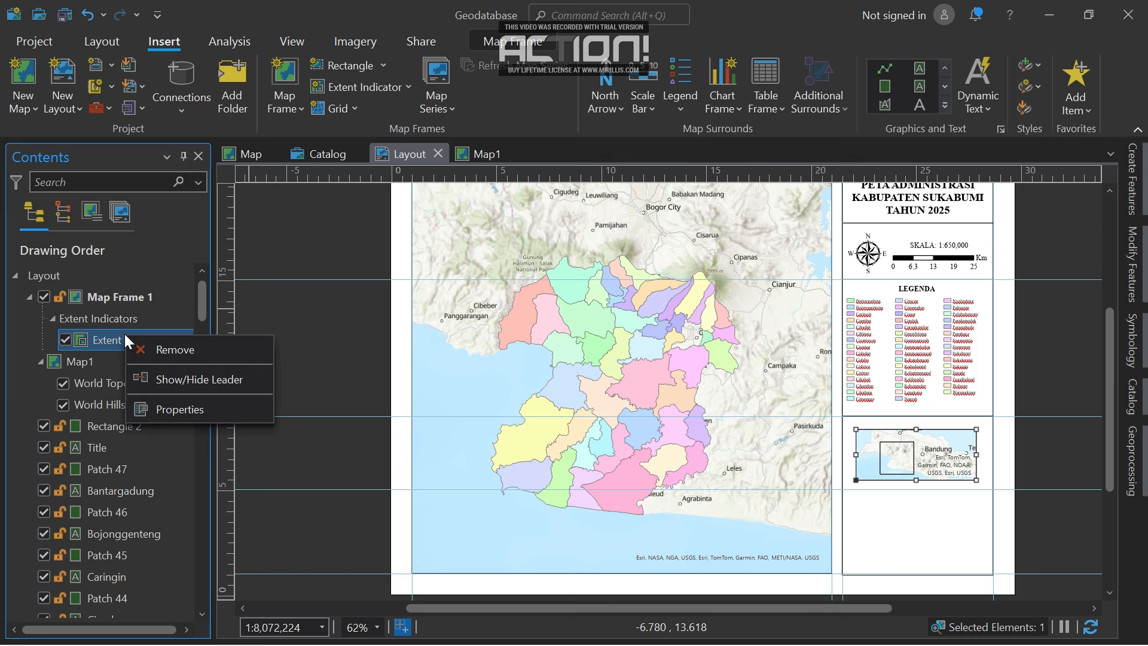
click(168, 411)
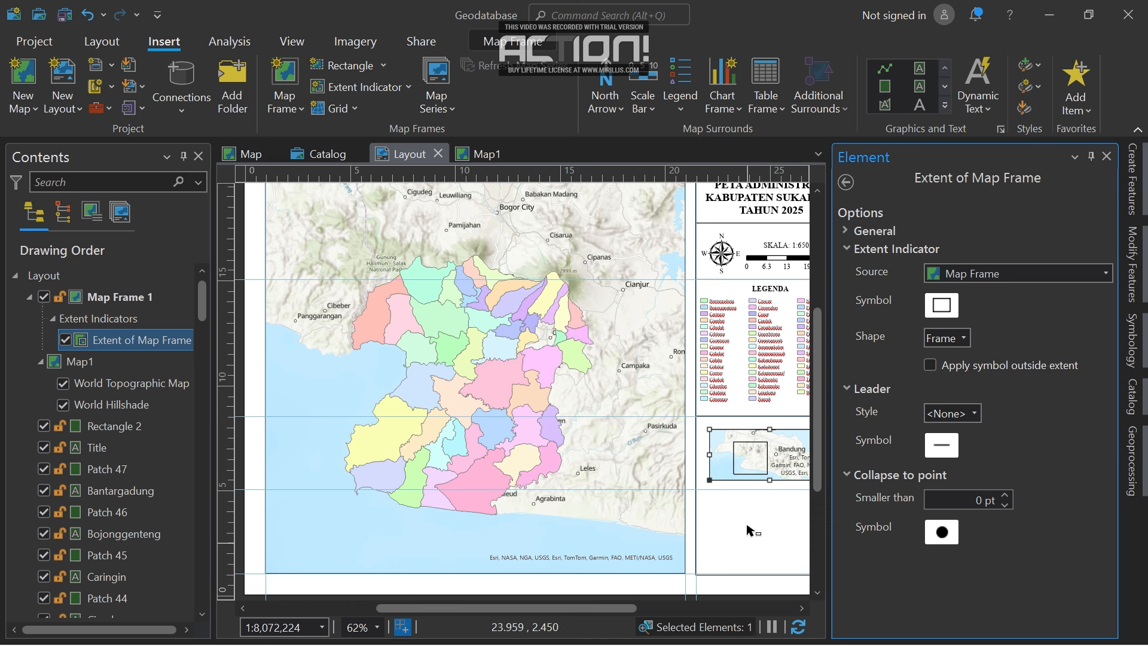
click(941, 304)
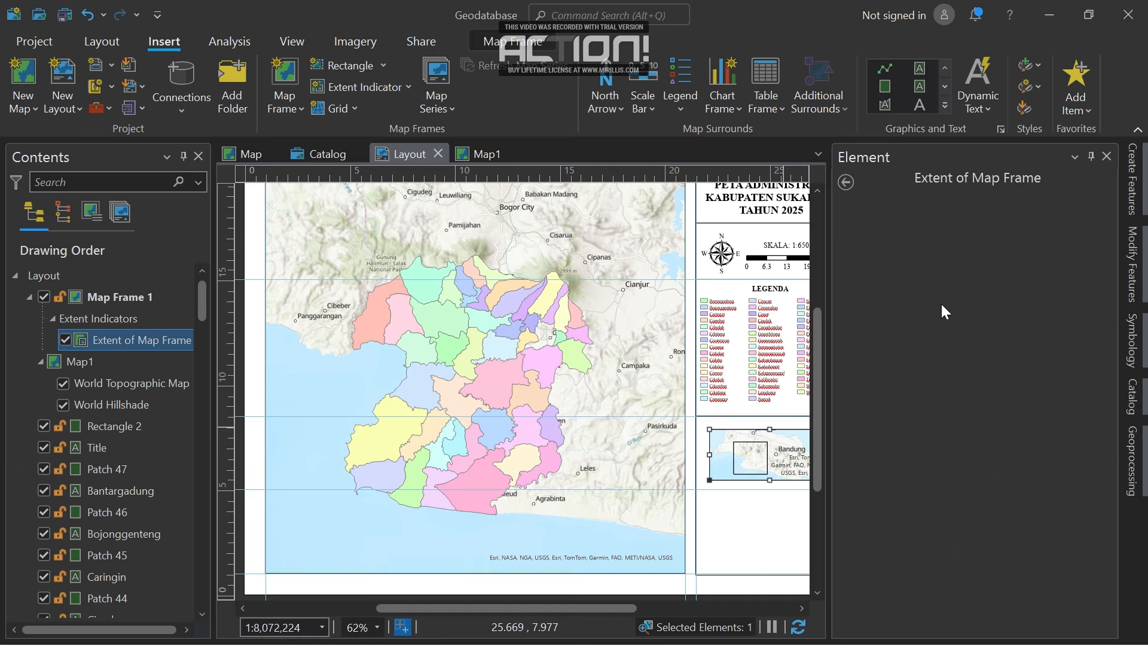
click(1092, 296)
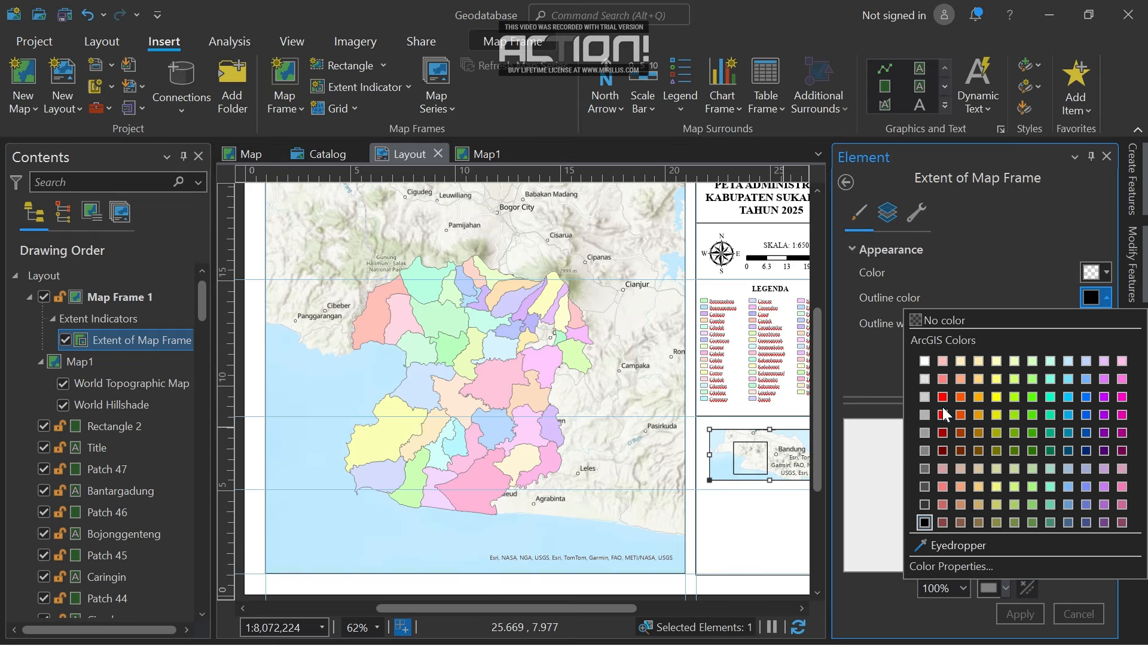
click(942, 412)
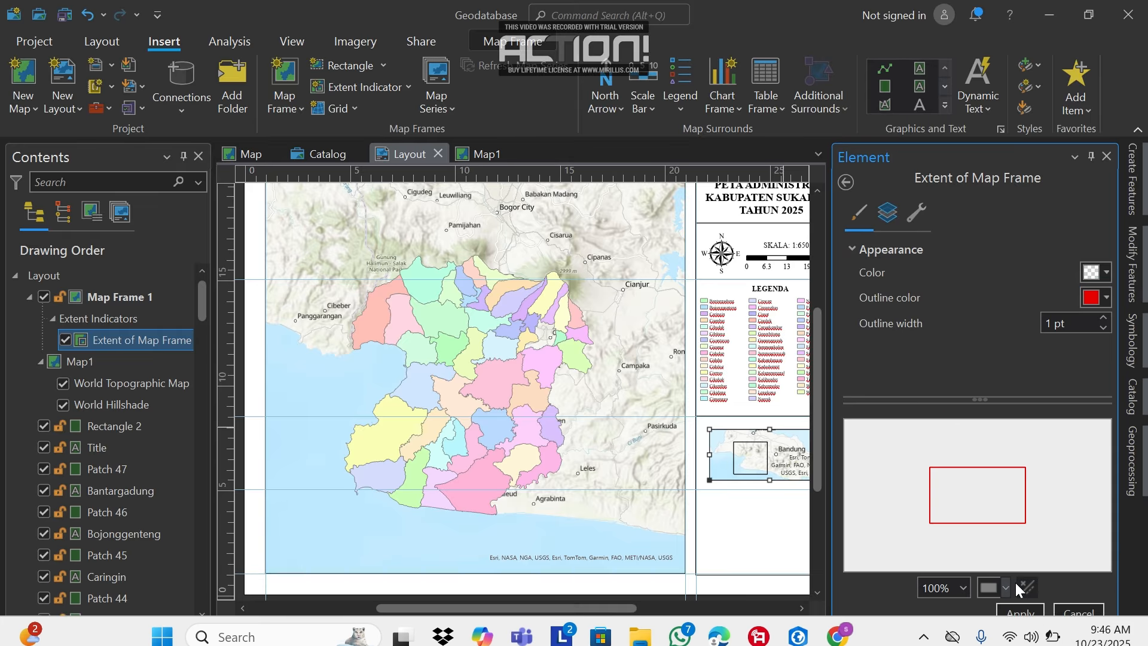
click(1014, 614)
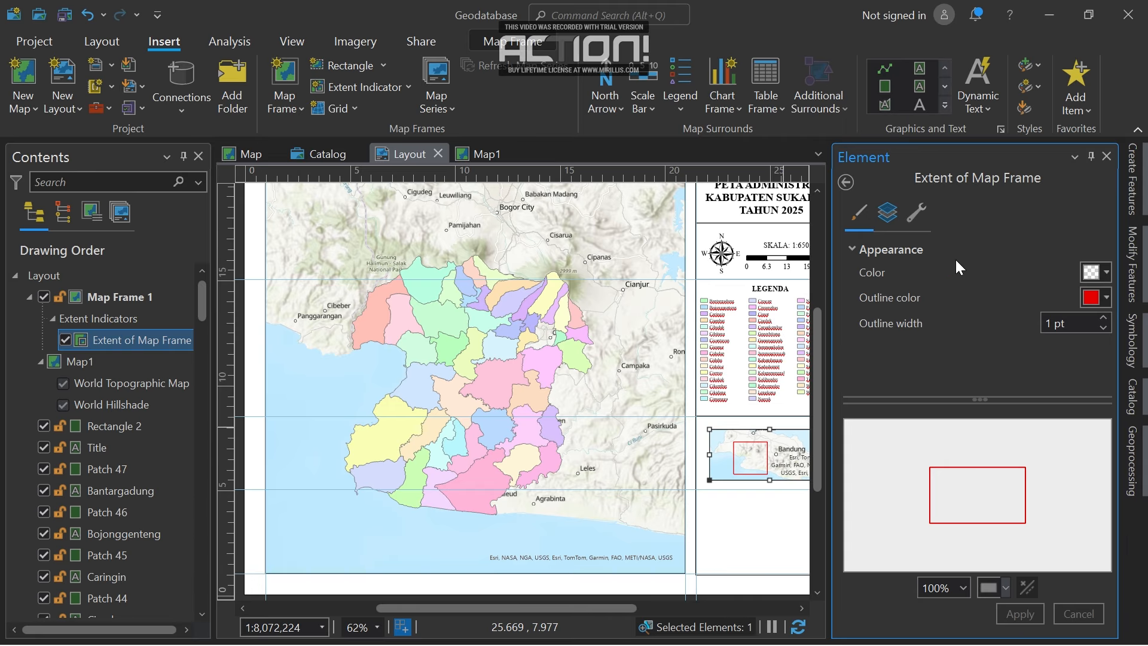
Try a solid red fill on the inset map's extent indicator.
click(1095, 270)
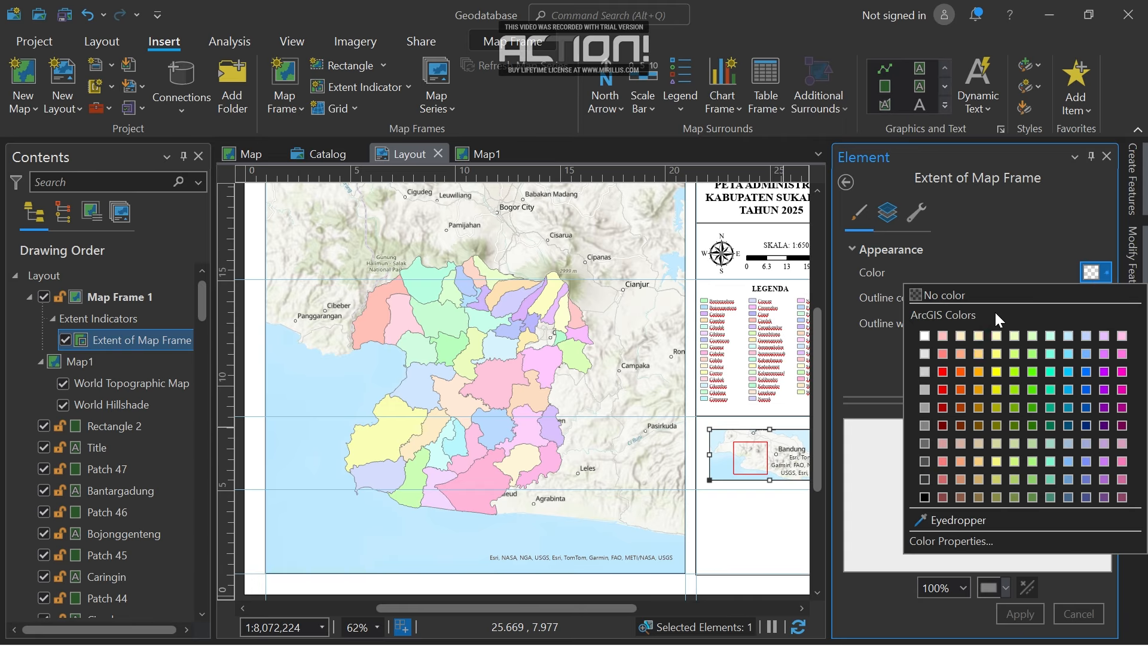
click(943, 372)
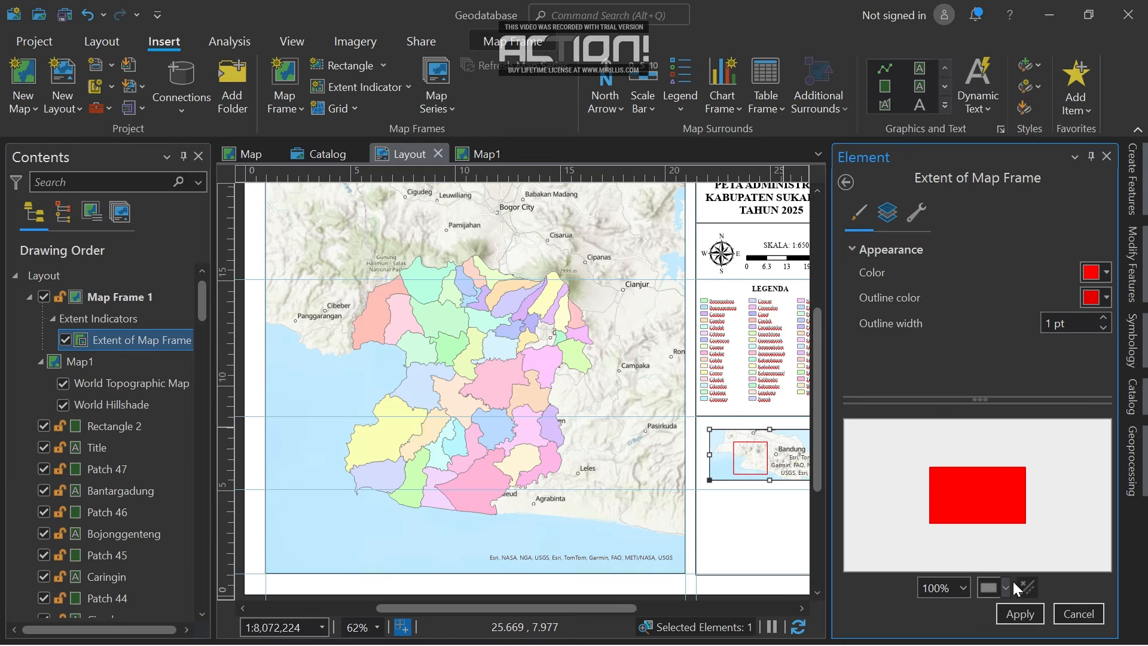
click(1012, 614)
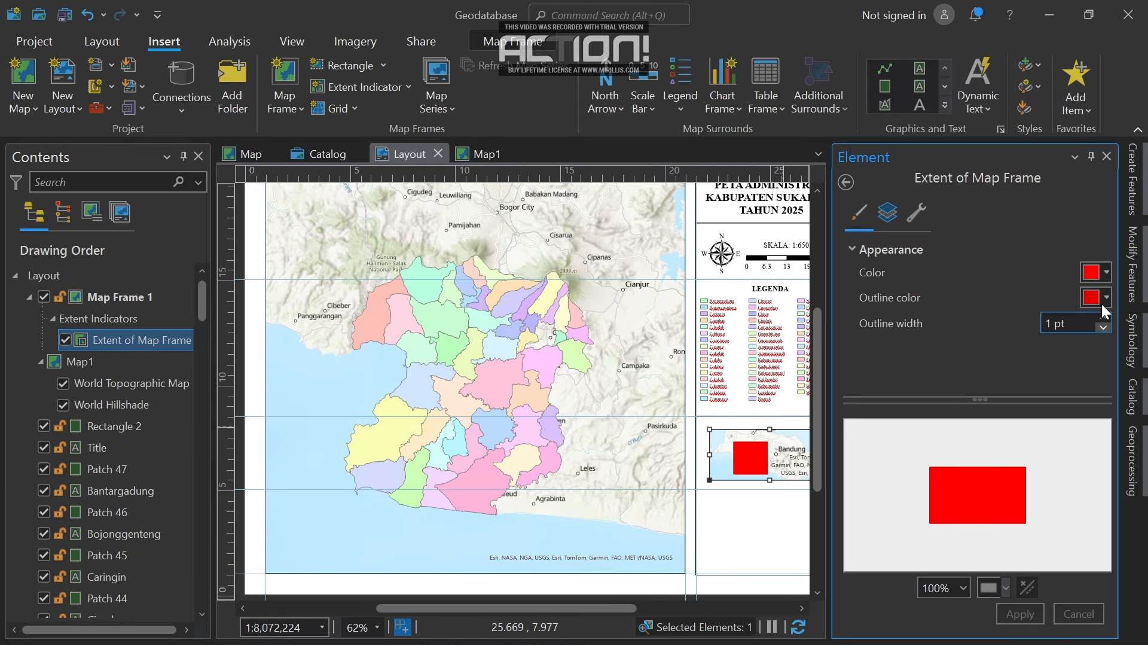
Set the extent indicator's fill to No color, apply the symbol change and close its properties.
click(1101, 272)
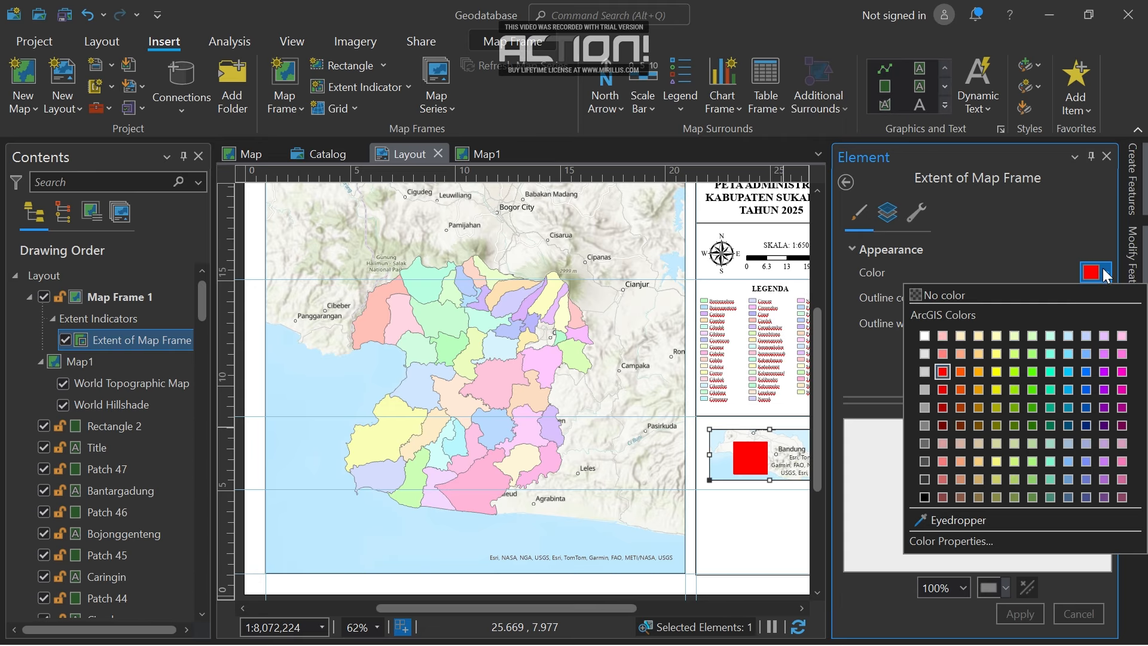
click(1031, 299)
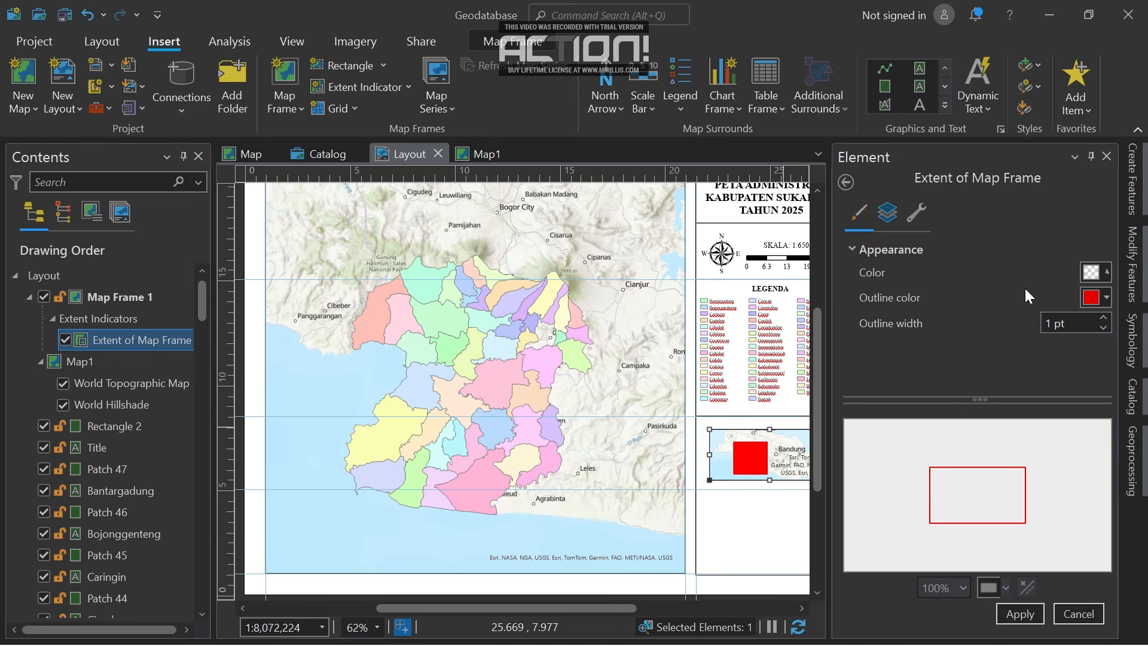
click(1033, 607)
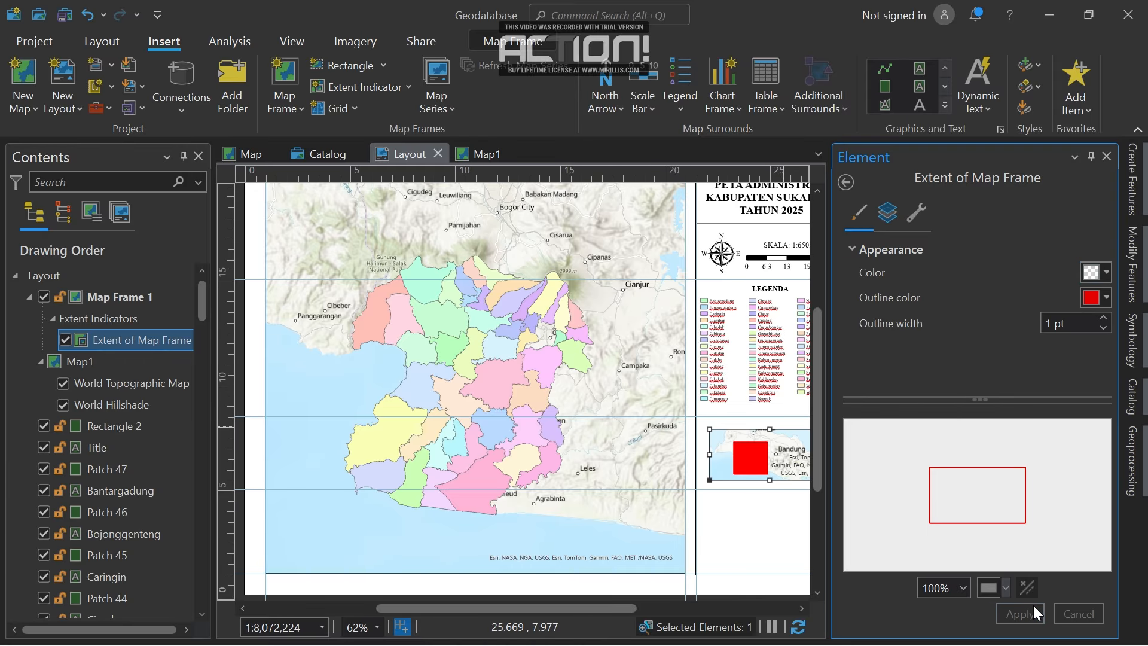
click(1107, 156)
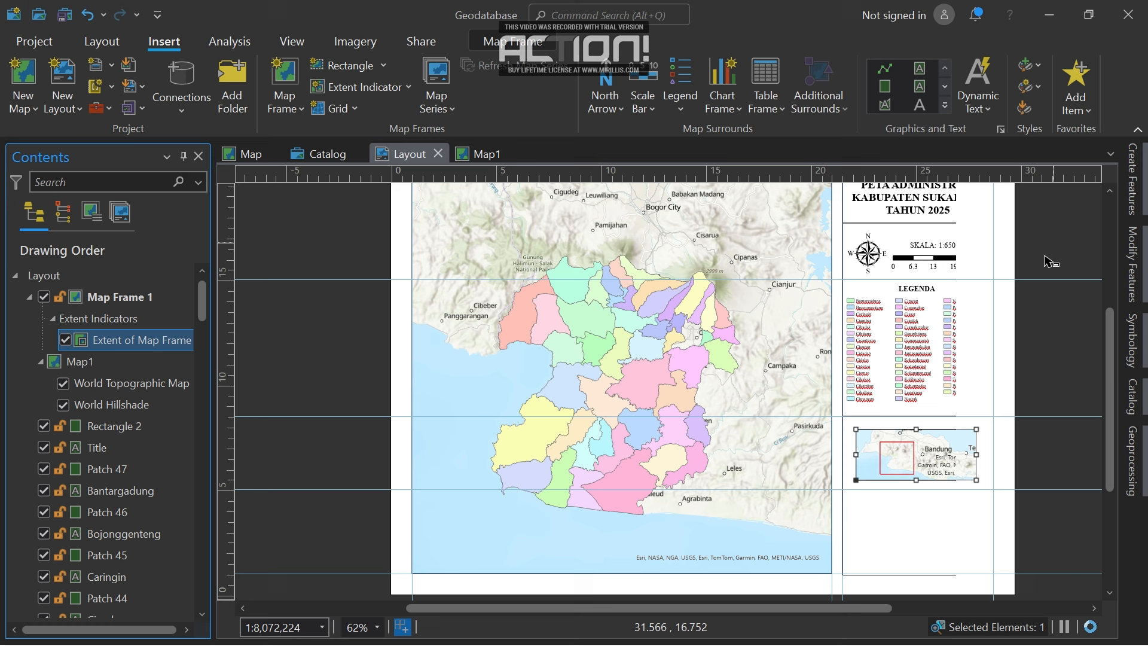
click(1030, 343)
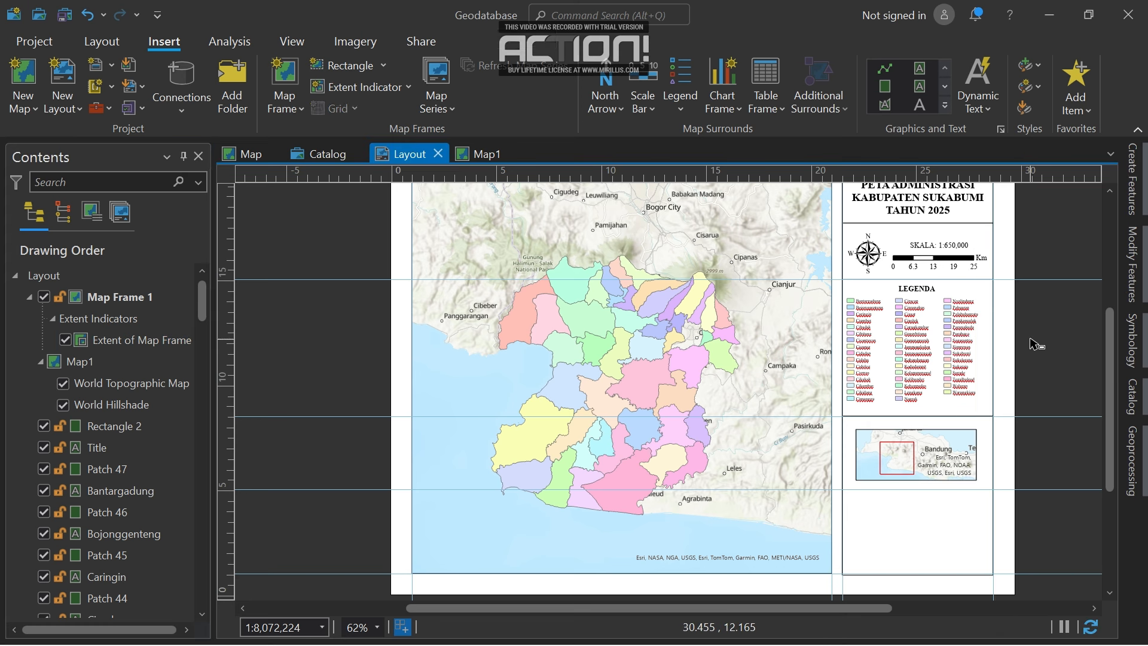
Add a rectangle text label reading "Peta Inset" directly above the inset map.
click(943, 101)
click(926, 117)
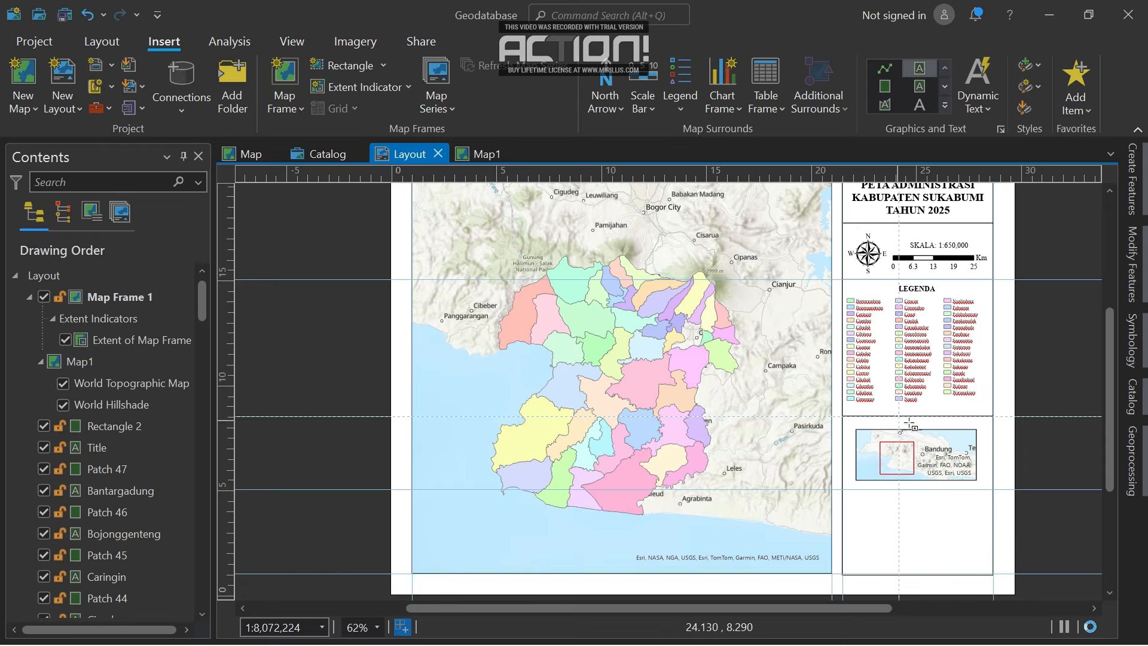
drag(943, 426, 943, 428)
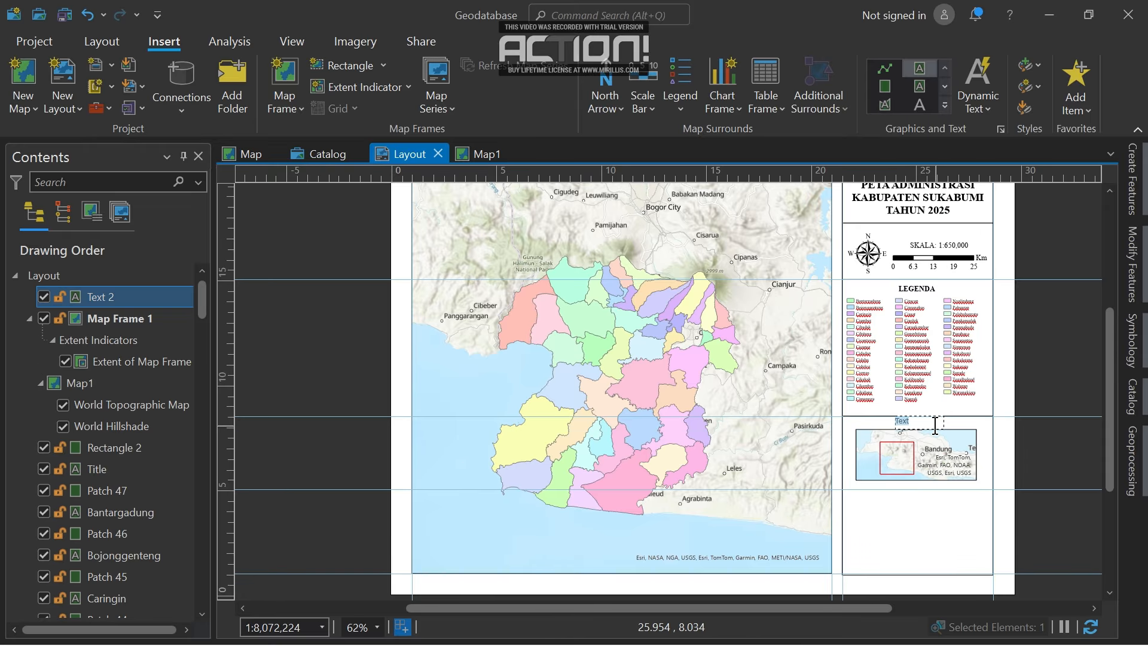
key(Caps_Lock)
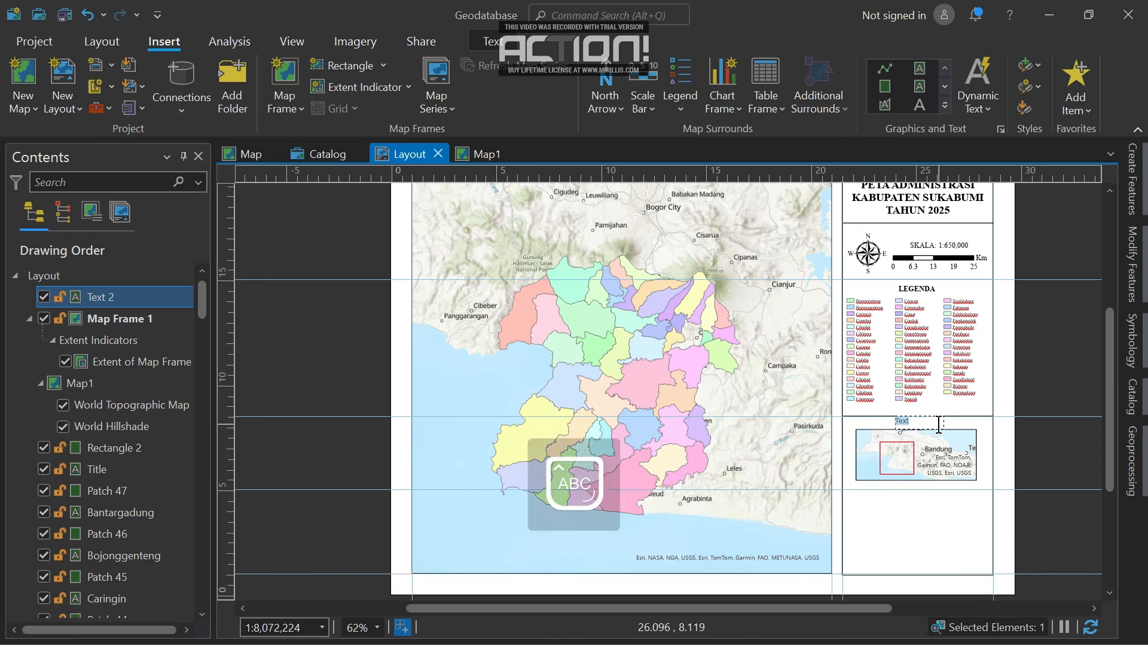
key(Caps_Lock)
text(Peta Iset)
key(BackSpace)
key(BackSpace)
text(nset)
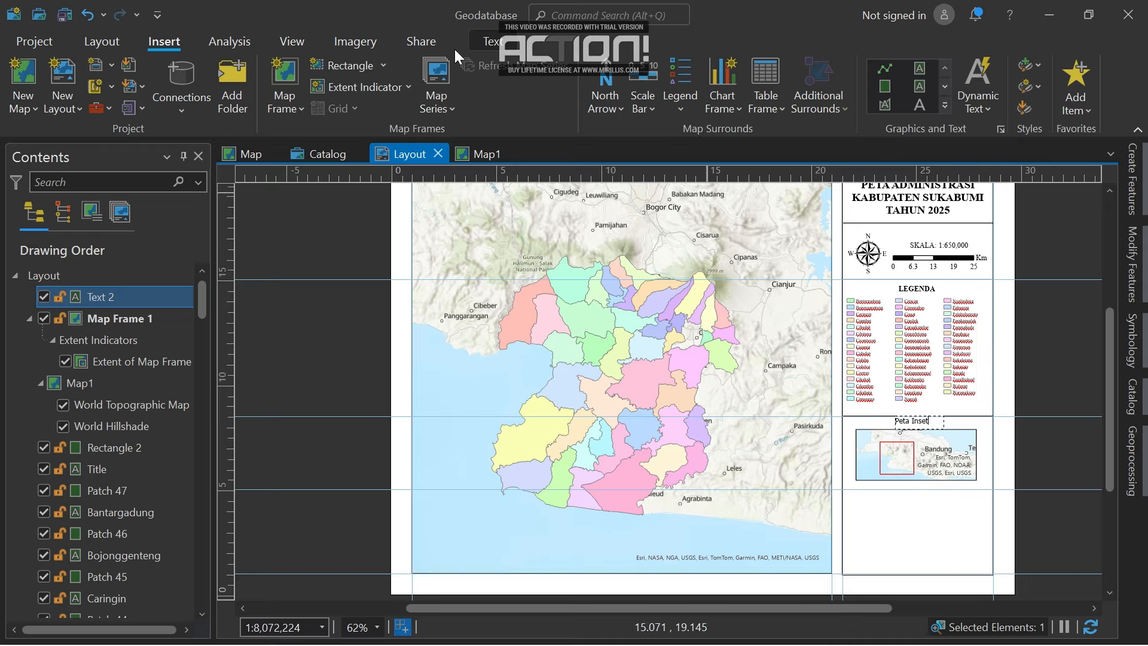
Try to set the Peta Inset label's font to Times New Roman, and centre-align its text.
click(508, 43)
click(606, 77)
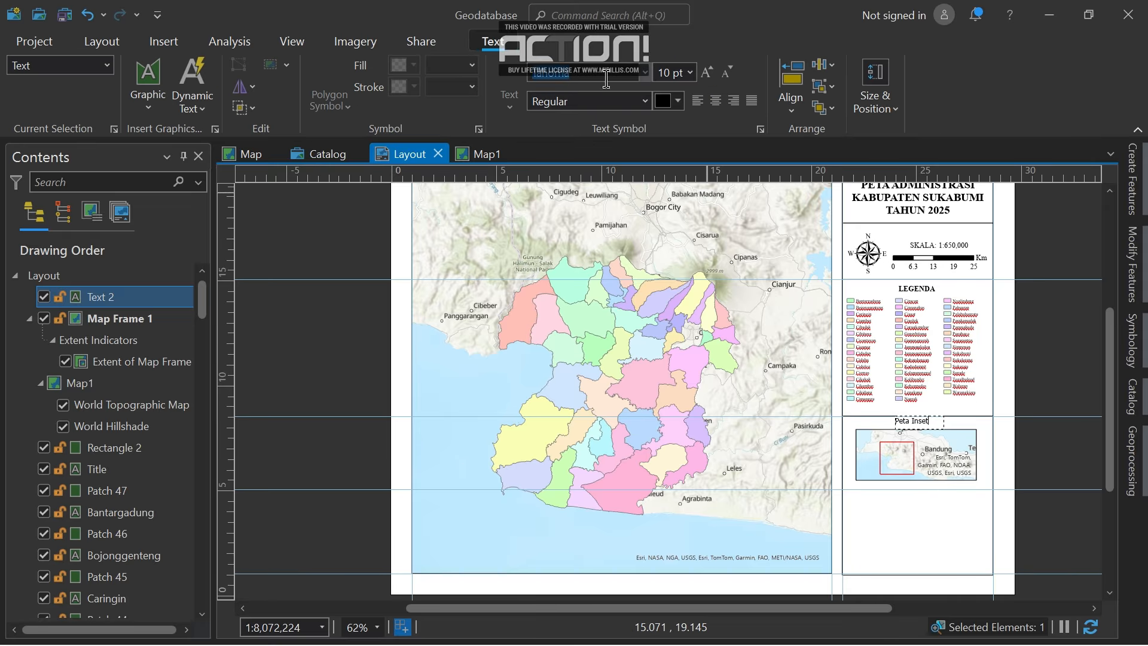
text(Times New R)
click(710, 95)
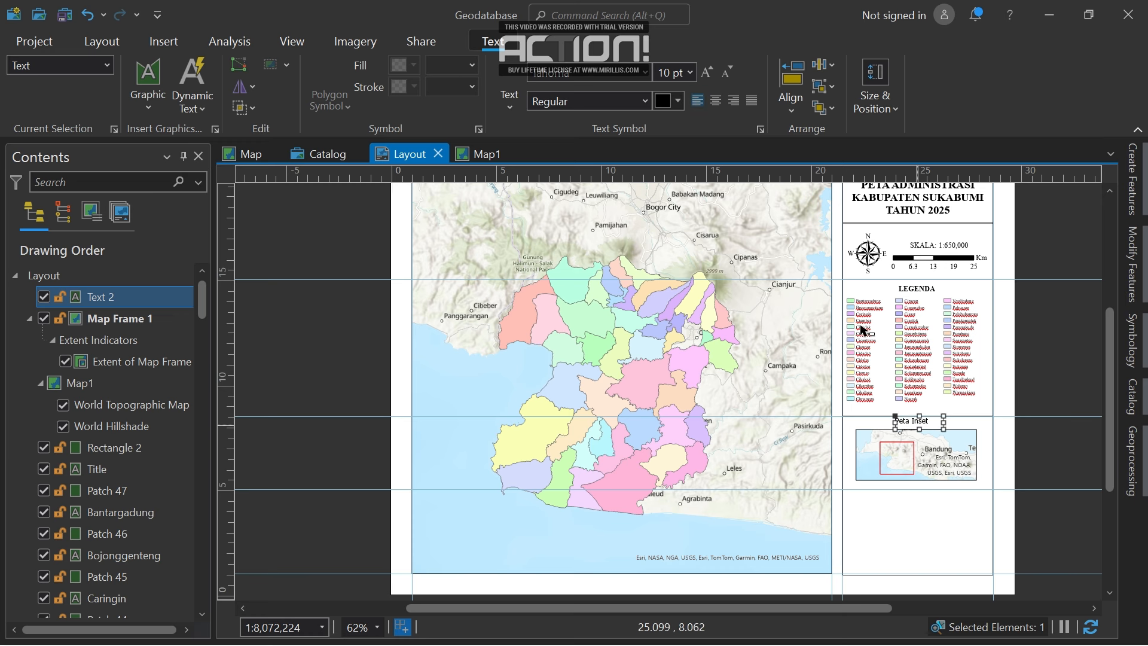
click(713, 100)
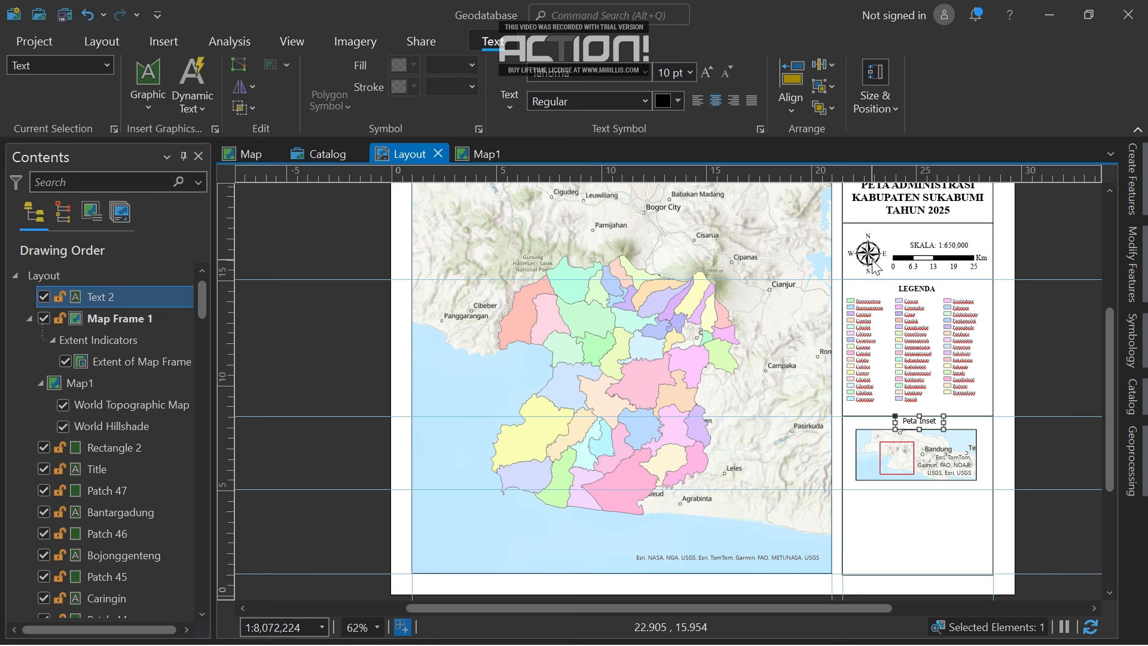
click(1045, 319)
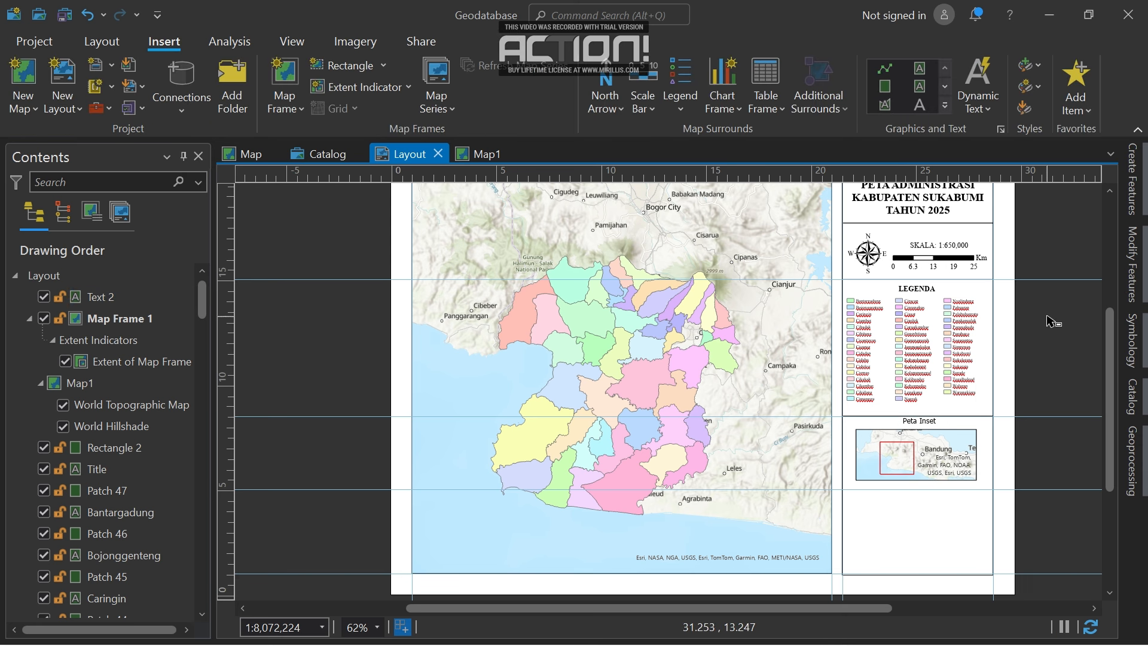
Shift the Peta Inset label slightly so that it sits centred above the inset map.
click(919, 424)
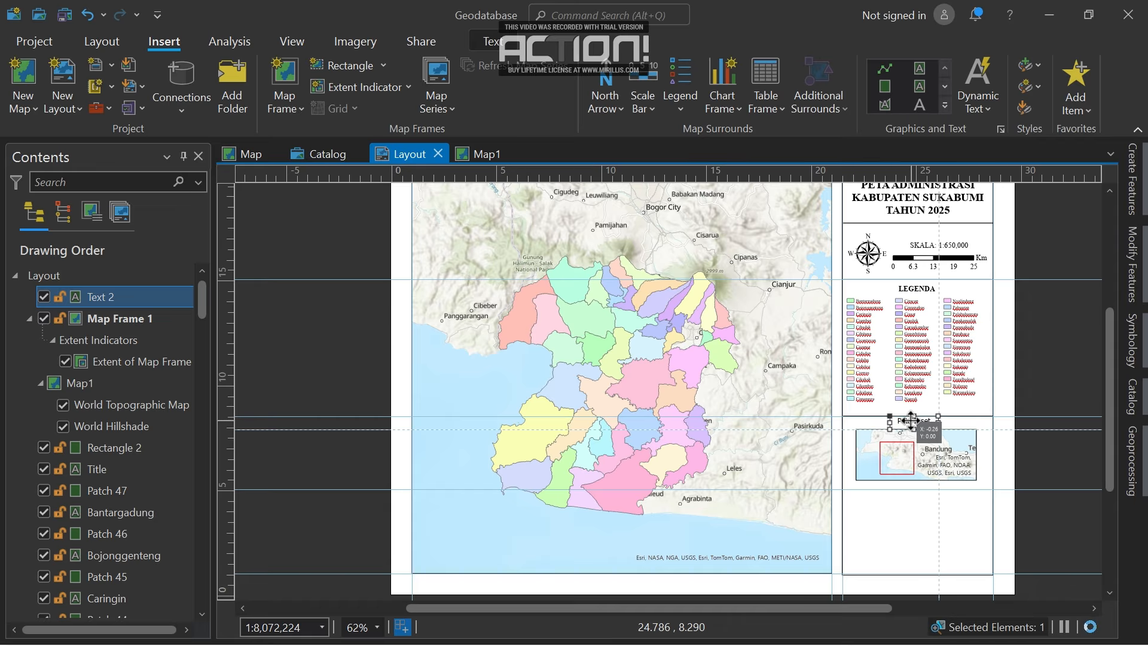
drag(918, 424, 915, 422)
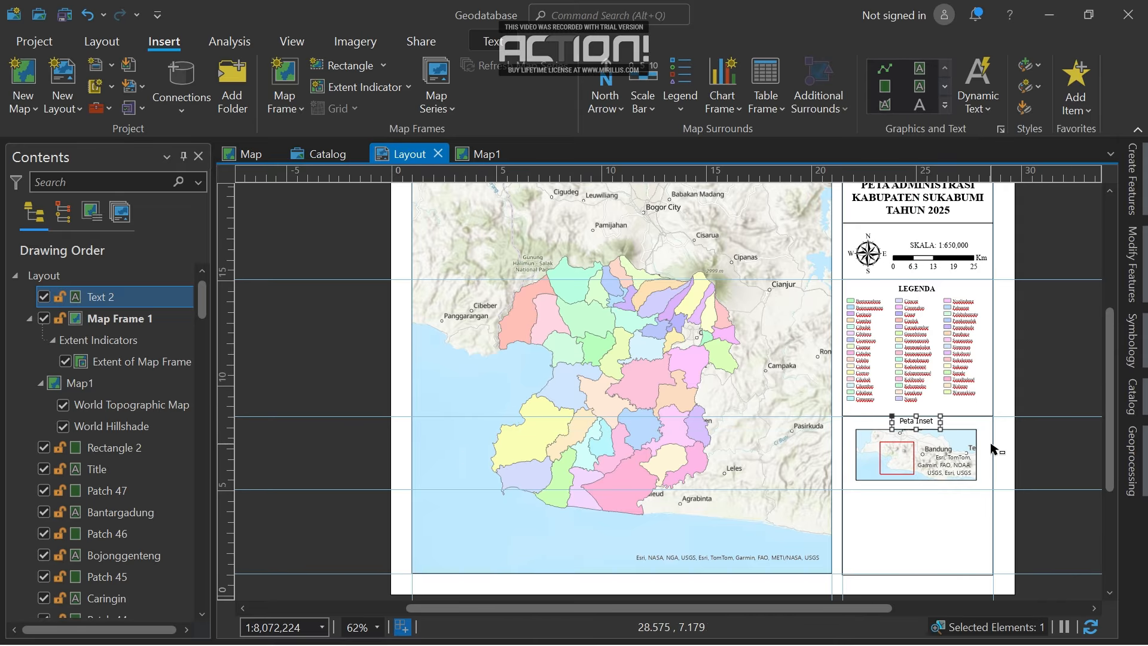
key(Down)
click(1024, 458)
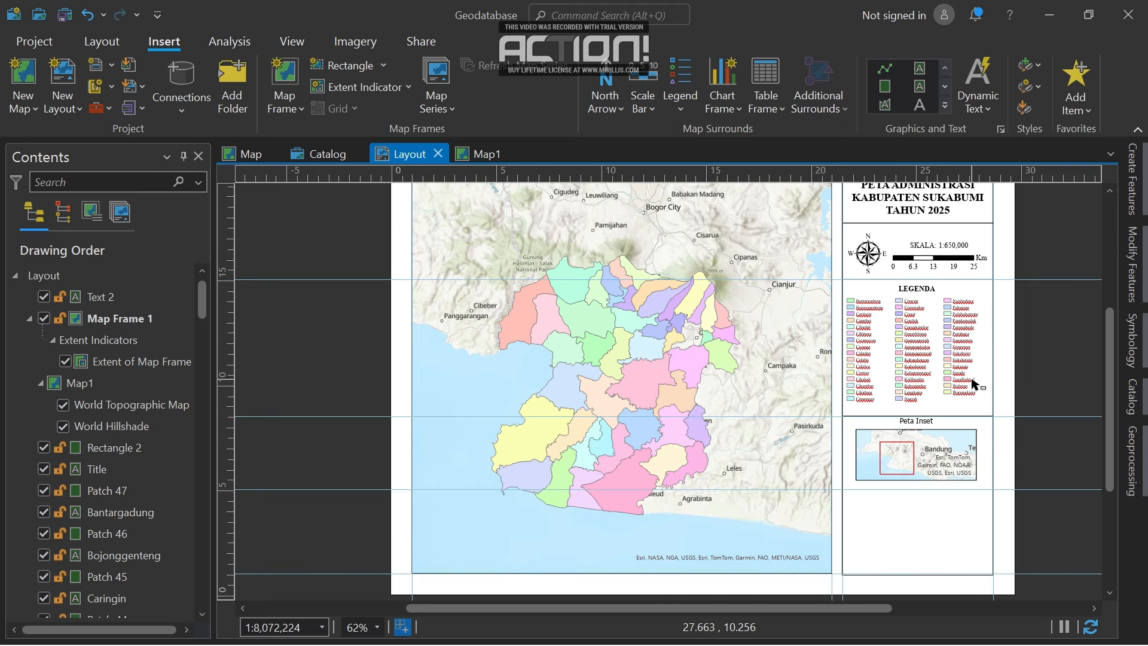
Fine-tune the Peta Inset label's vertical position between the legend's dividing line and the inset map frame.
scroll(961, 422, up, 8)
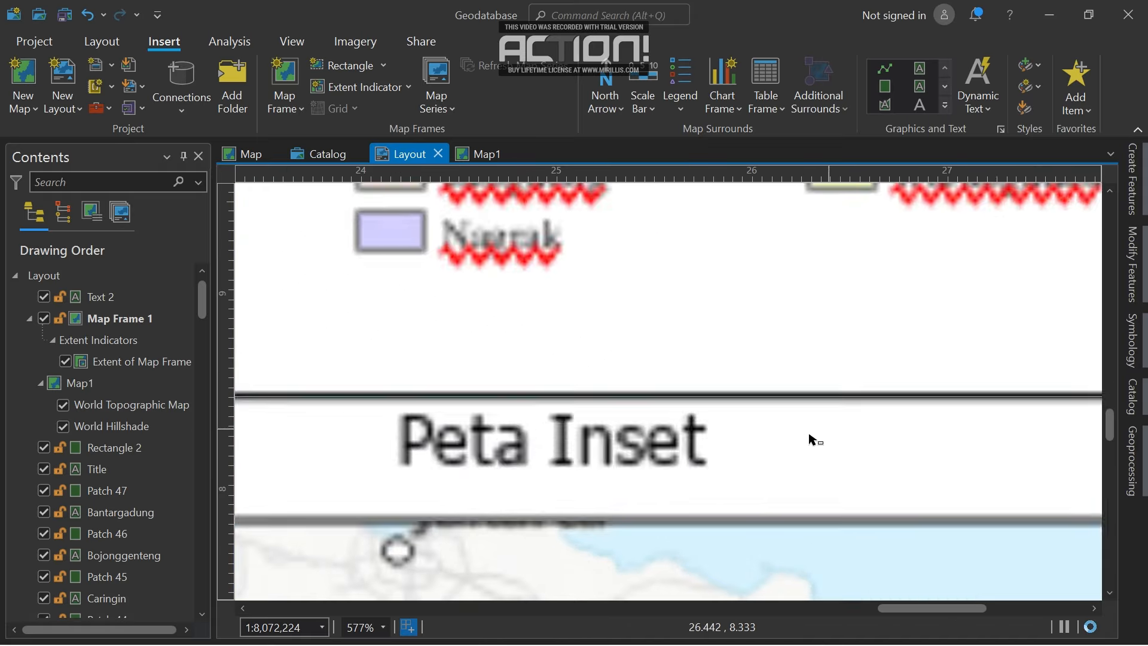
click(669, 437)
key(Down)
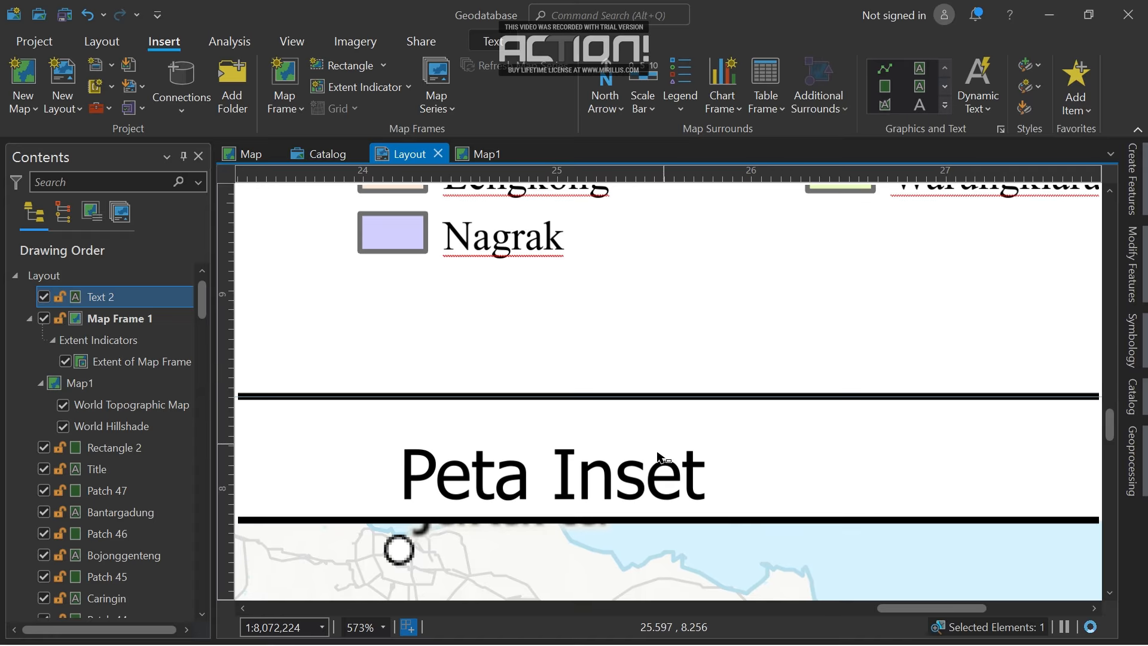
drag(656, 456, 660, 442)
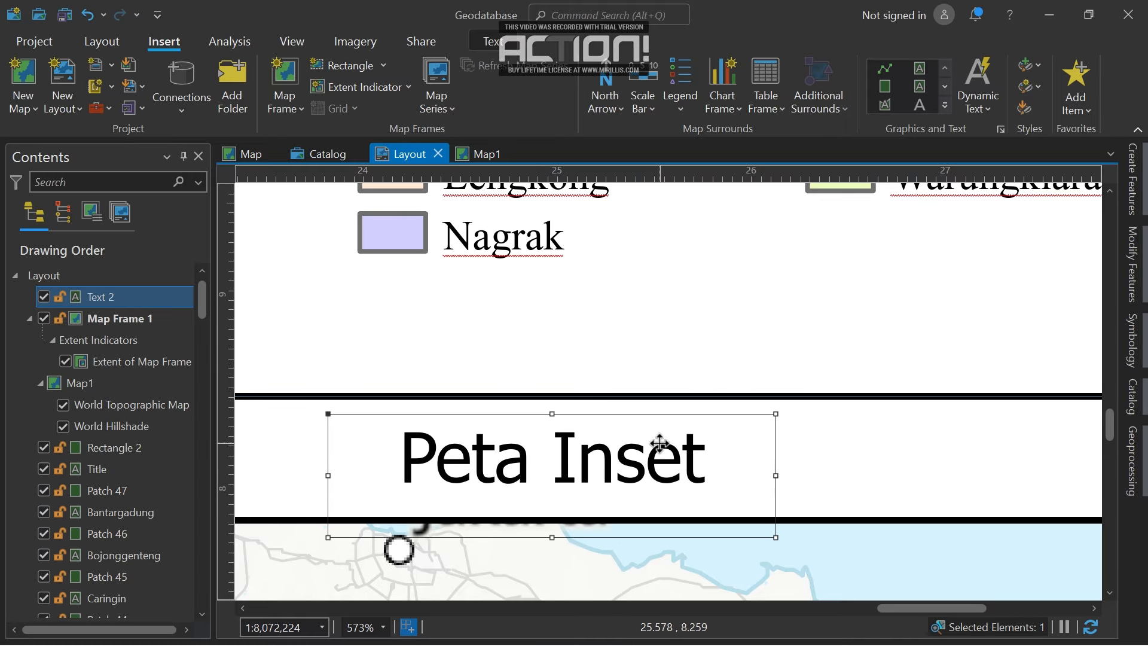
right_click(660, 442)
click(730, 59)
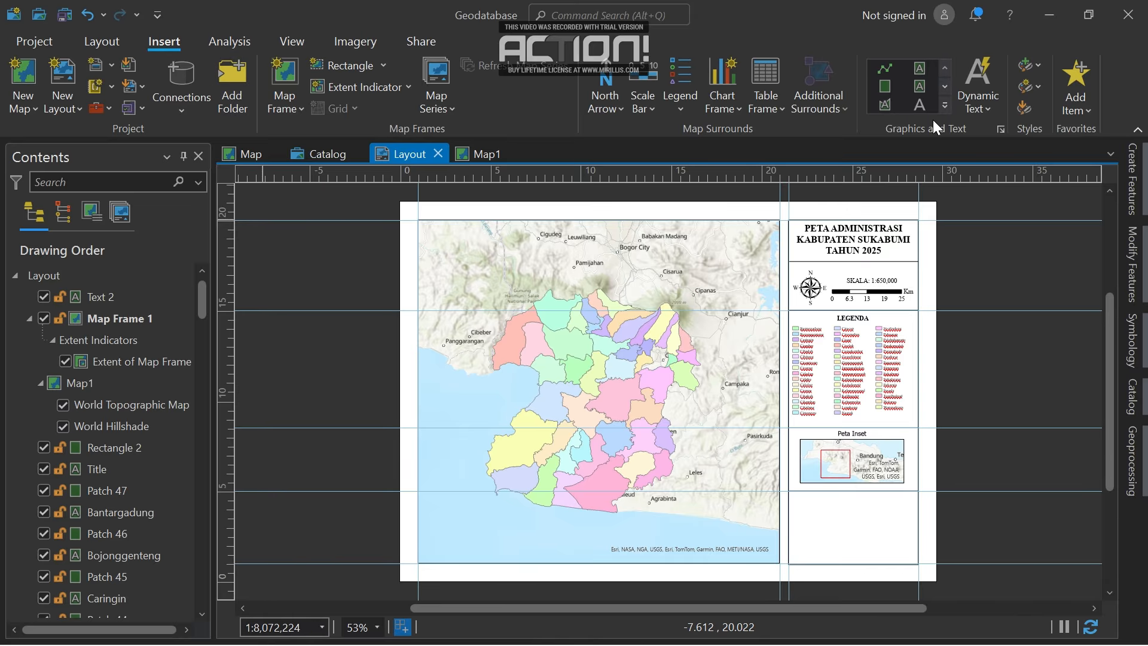
Insert the red UPI logo picture from the Pictures folder in the empty layout box below the inset map, about 2 cm wide.
click(940, 99)
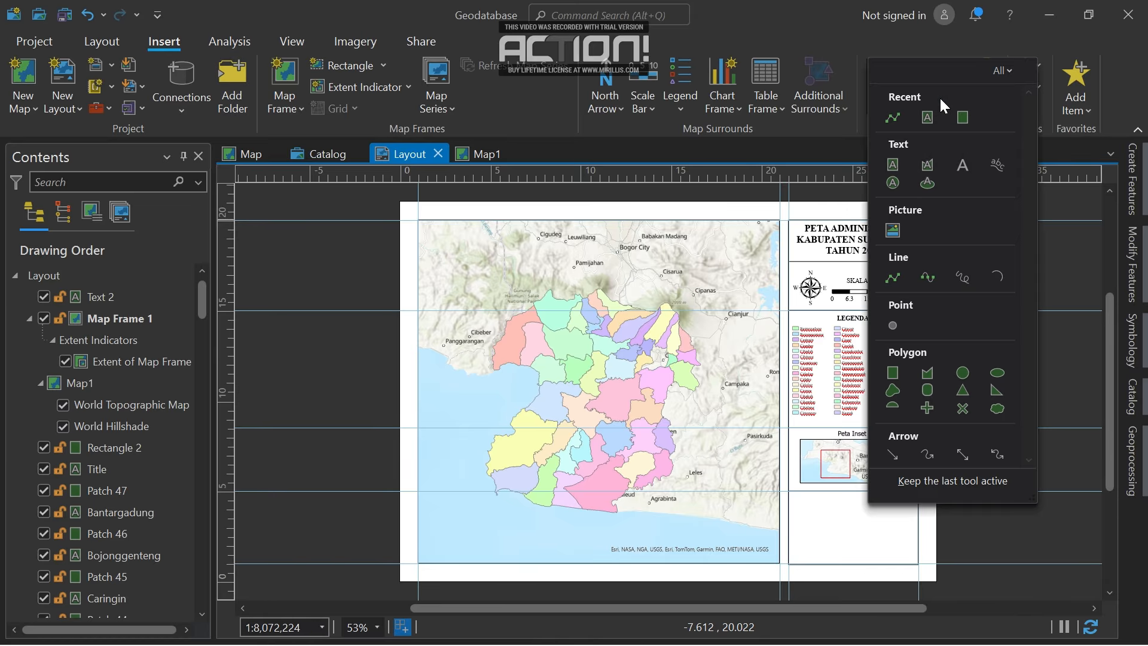
click(890, 231)
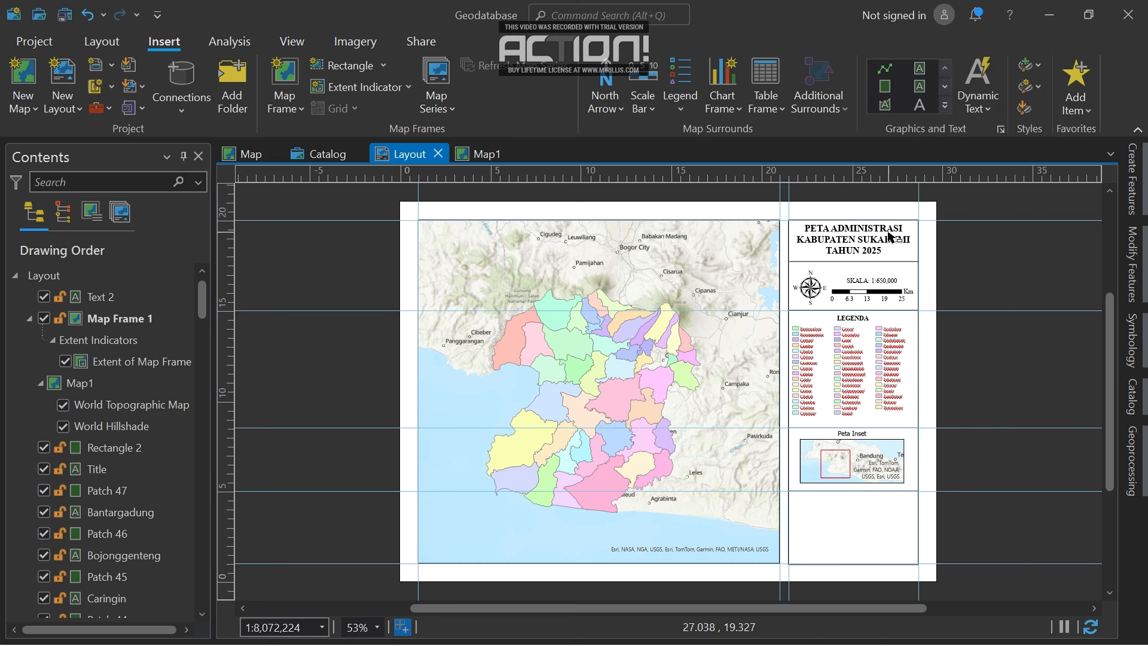
click(891, 236)
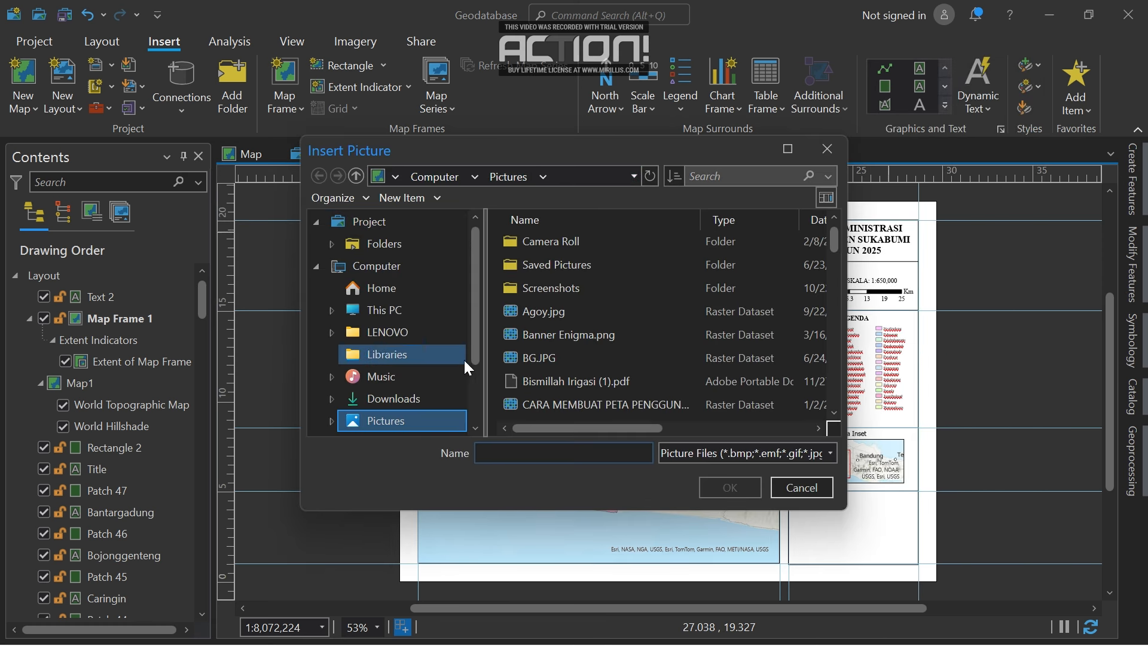
scroll(543, 359, down, 15)
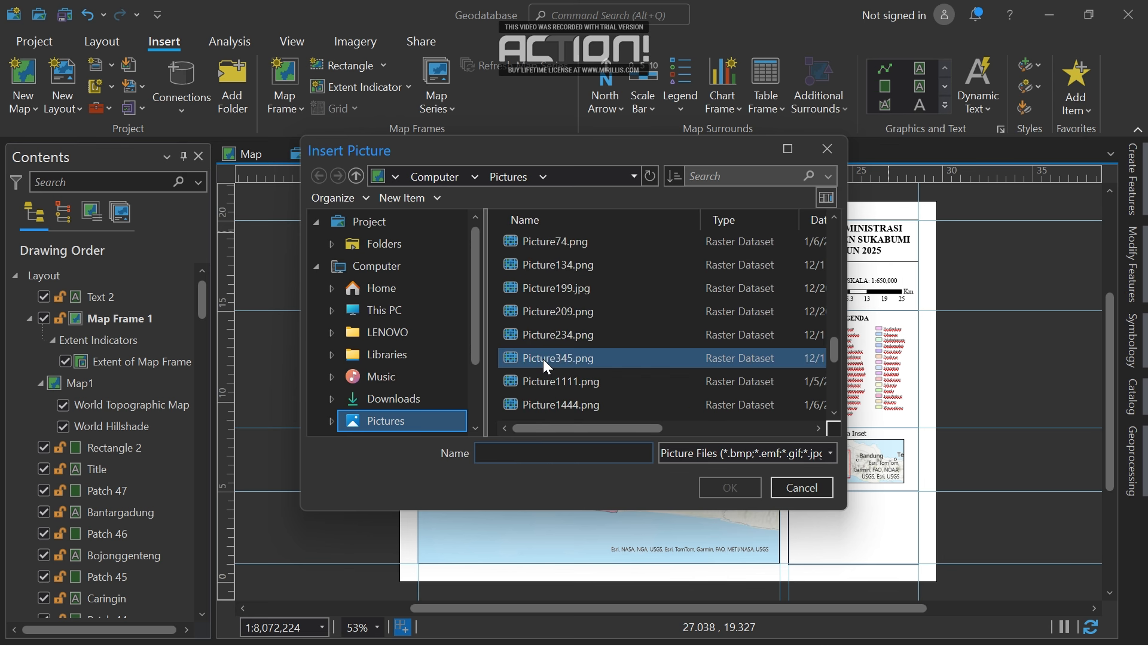
click(545, 403)
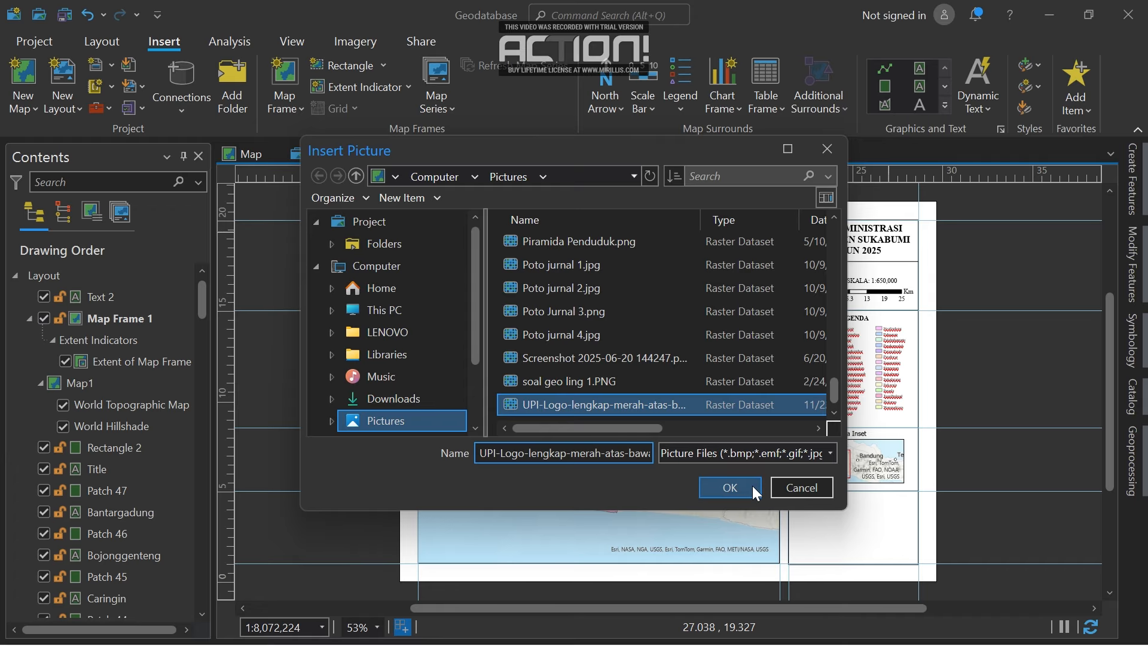
click(730, 488)
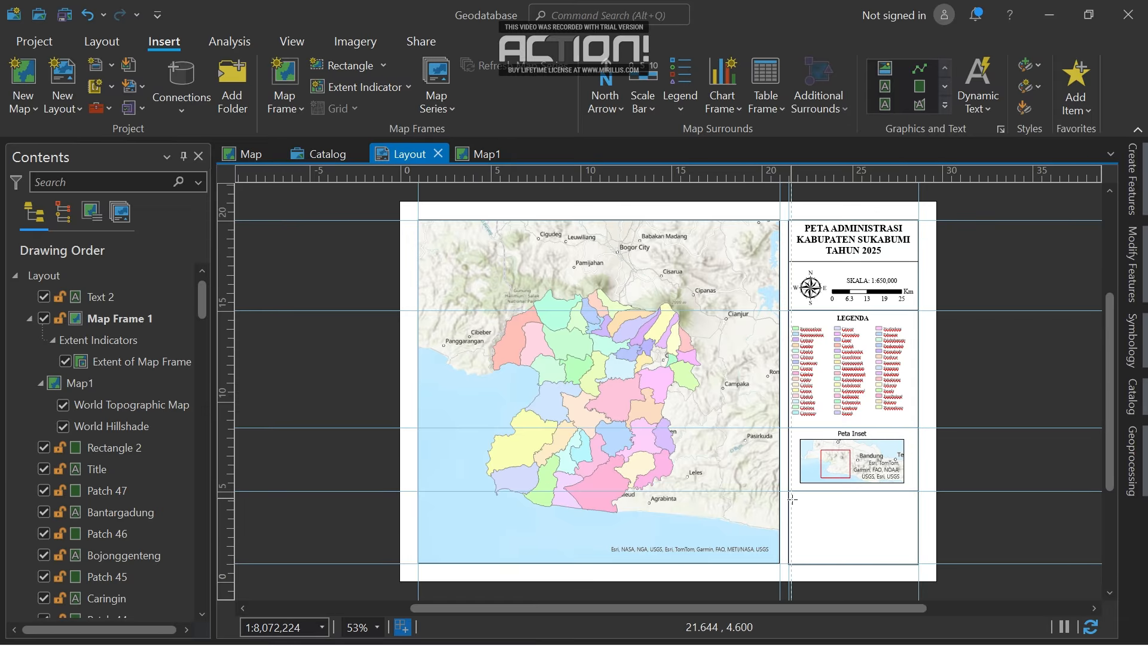
drag(799, 500, 834, 529)
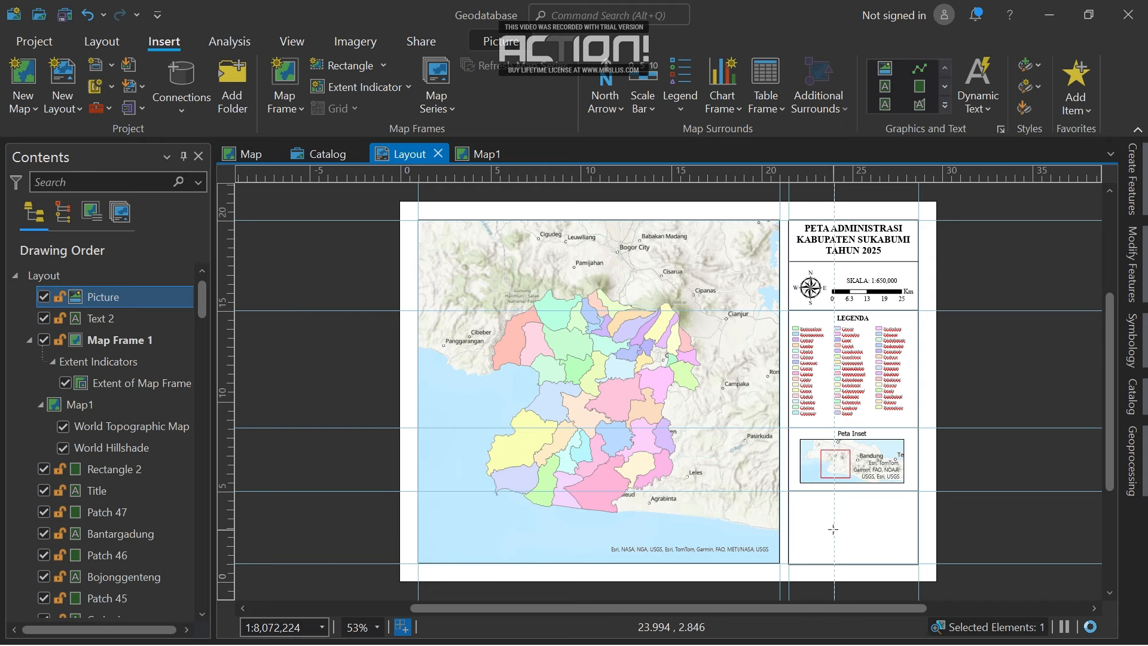
click(1014, 525)
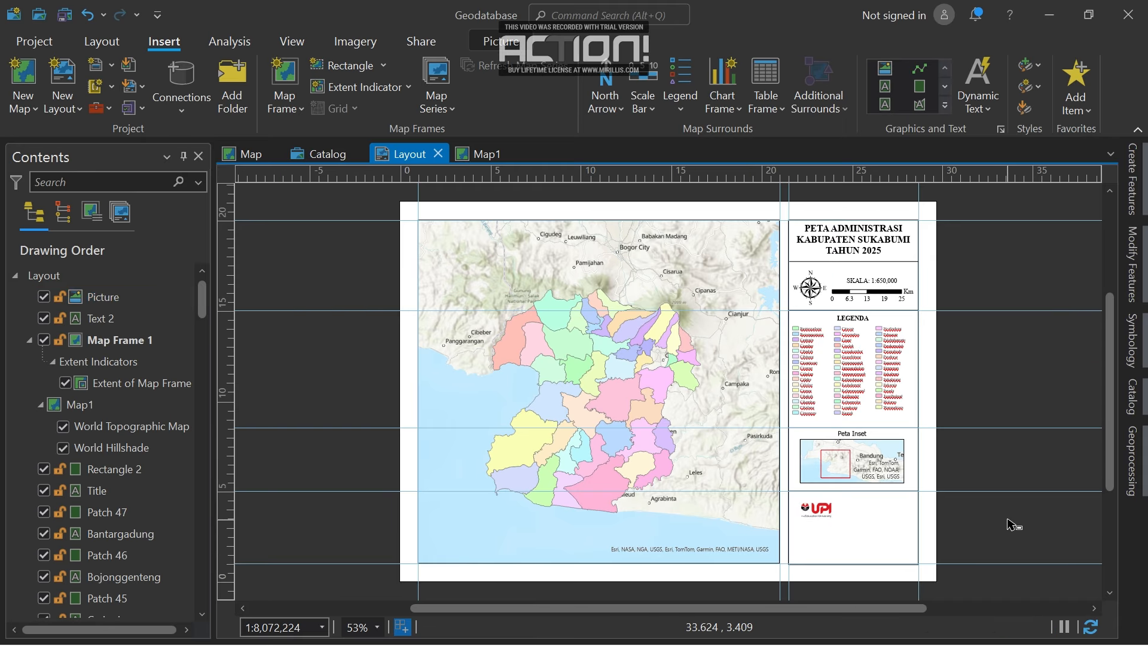
click(815, 510)
click(1013, 531)
Add rectangle text beside the UPI logo reading "PROGRAM STUDI PENDIDIKAN GEOGRAFI FAKULTAS PENDIDIKAN ILMU PENGETAHUAN SOSIAL UNIVERSITAS PENDIDIKAN INDONESIA", widened to fit three lines.
click(885, 84)
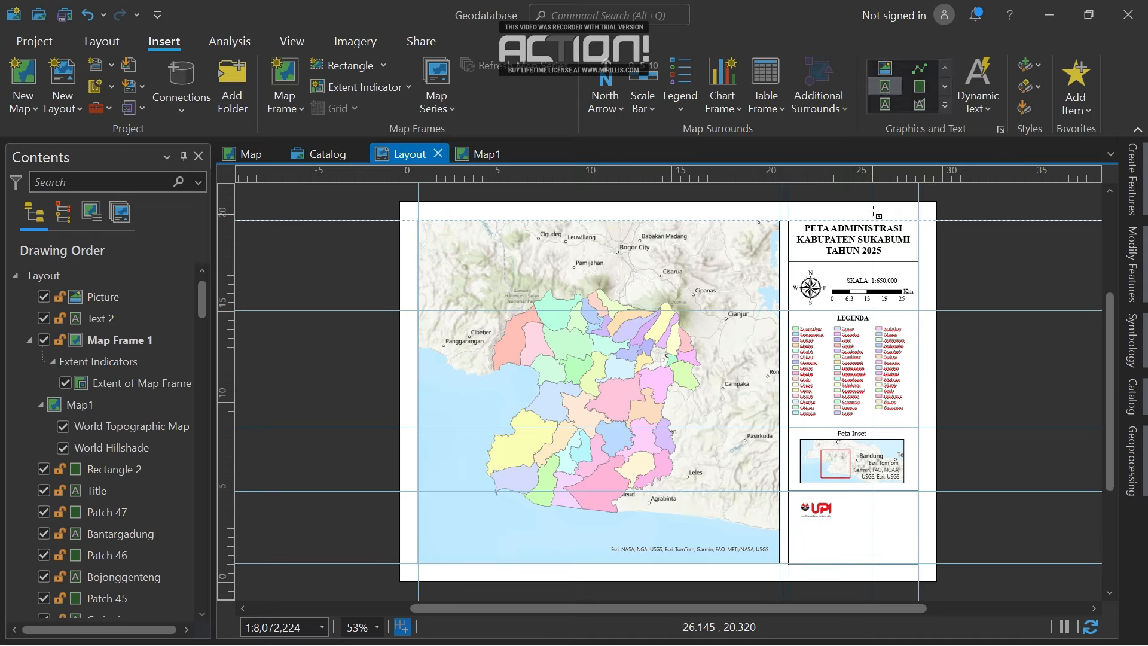
click(944, 106)
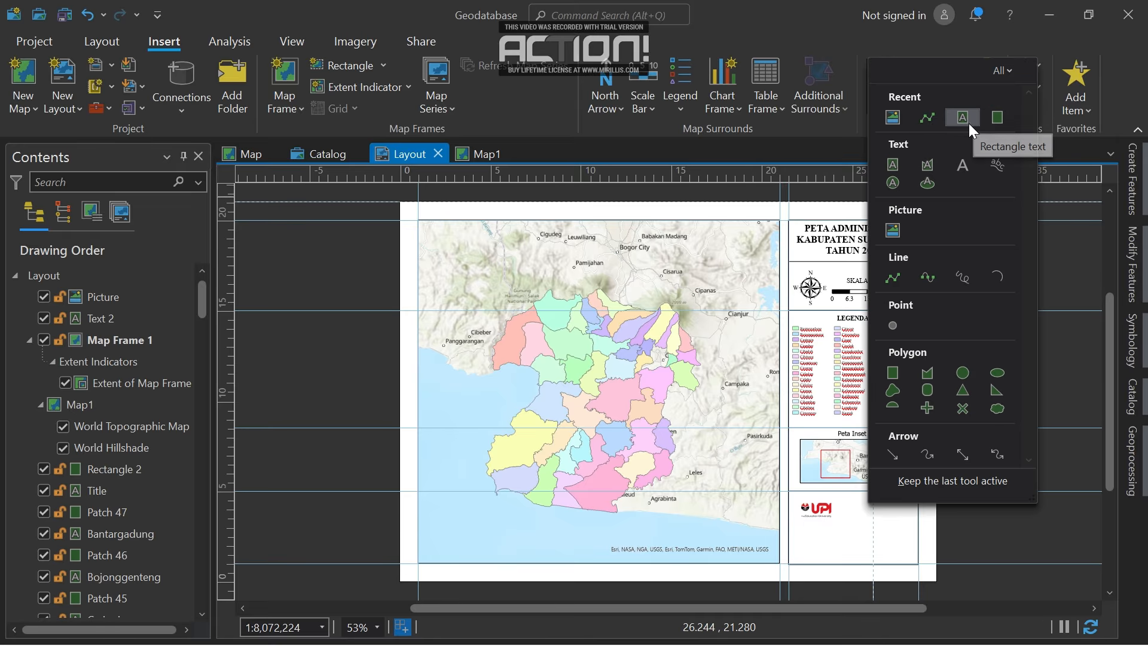
click(892, 163)
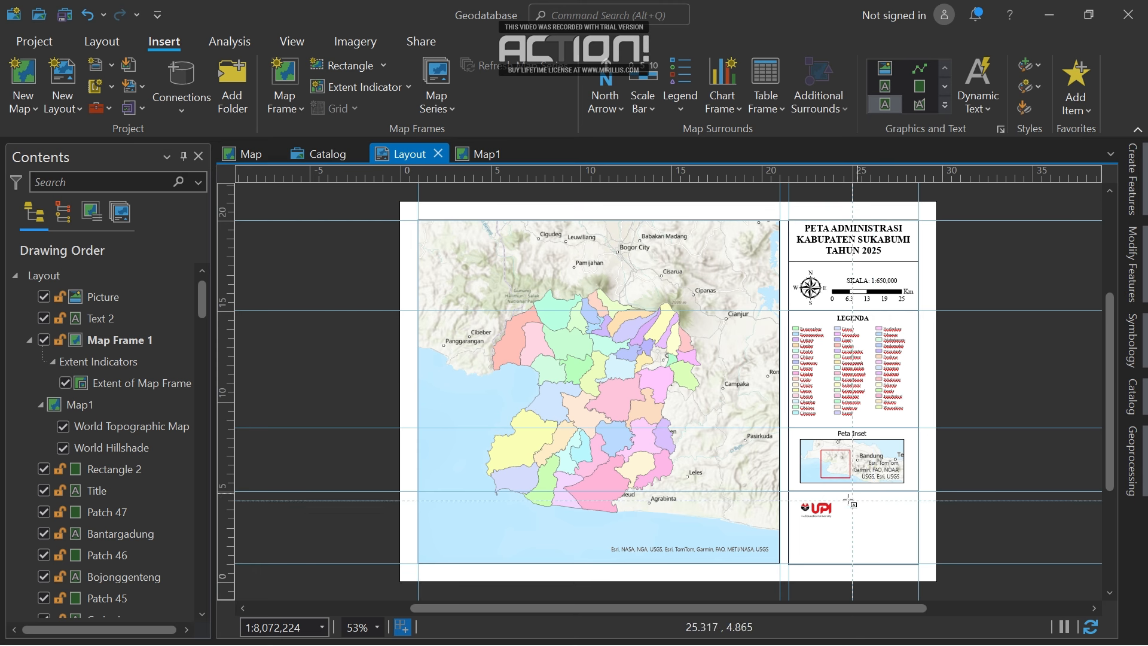
drag(840, 501, 909, 537)
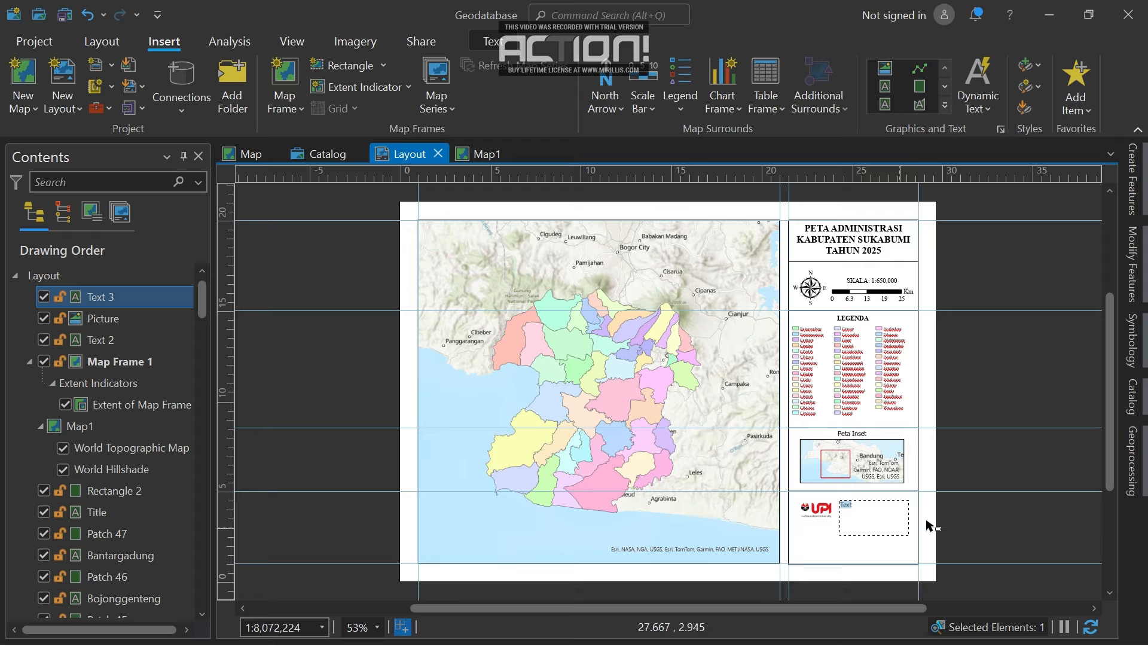
key(Caps_Lock)
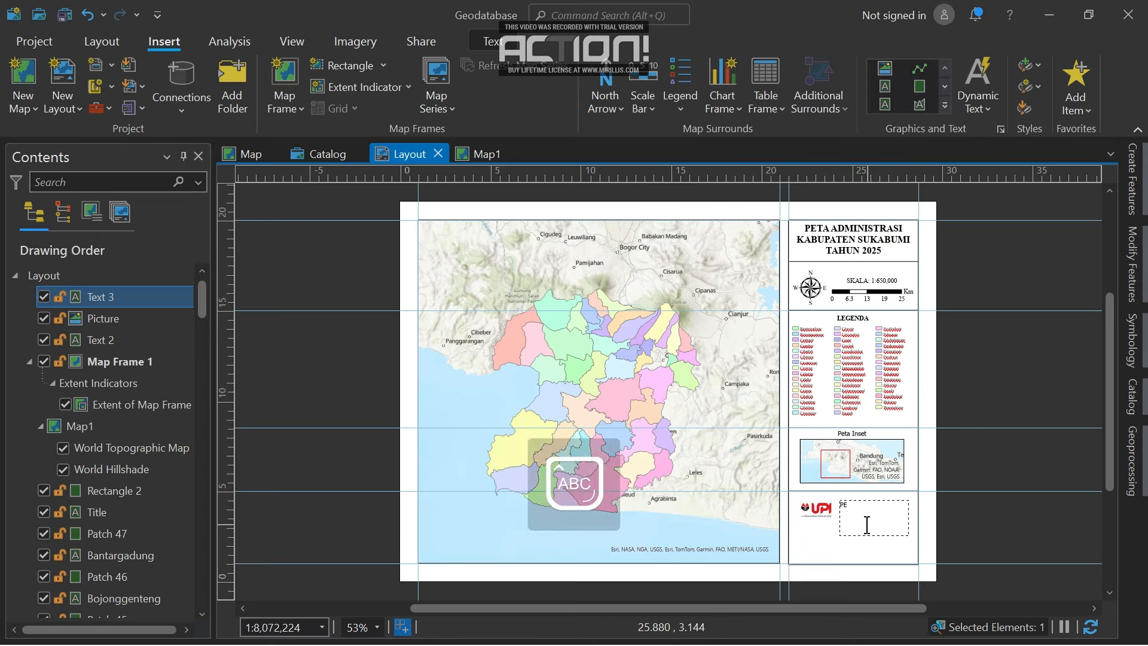
text(PROGR)
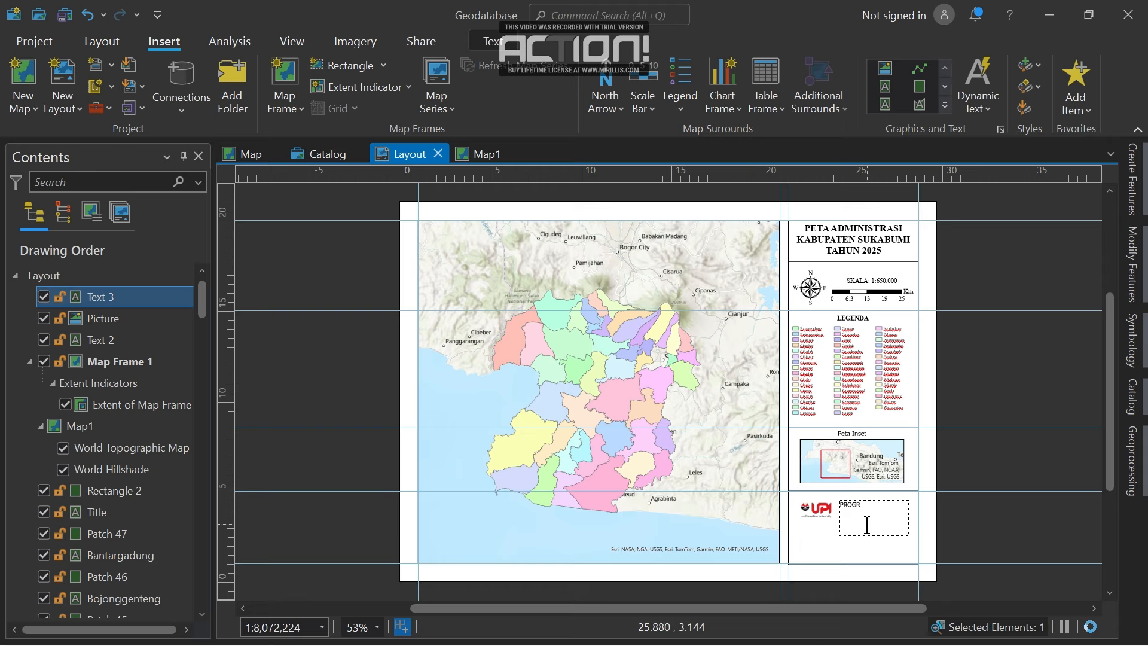
text(AM STUDI PENDIDIKAN GEOGRAFI FAKULTA)
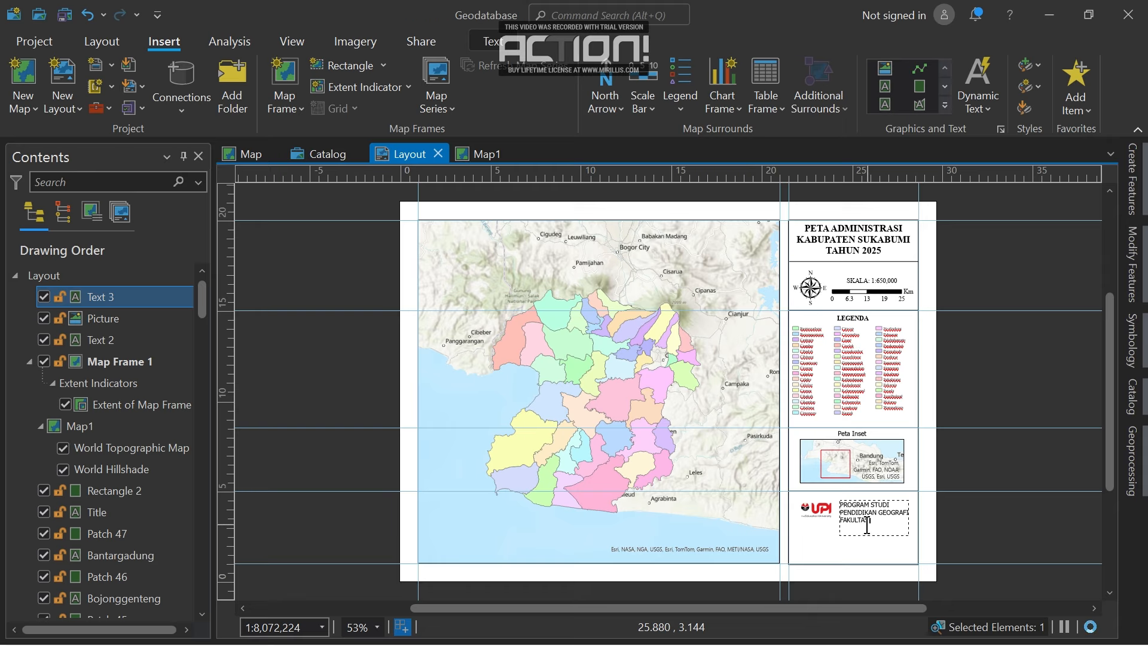
text(S PENDIDIKAN IL)
key(BackSpace)
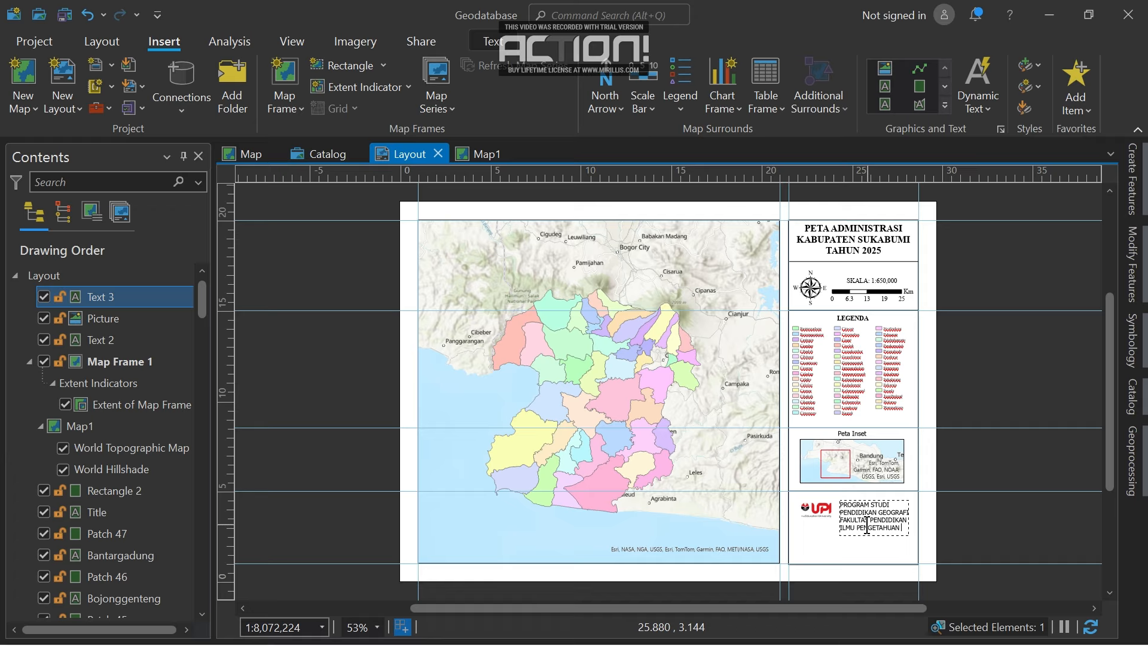
key(Escape)
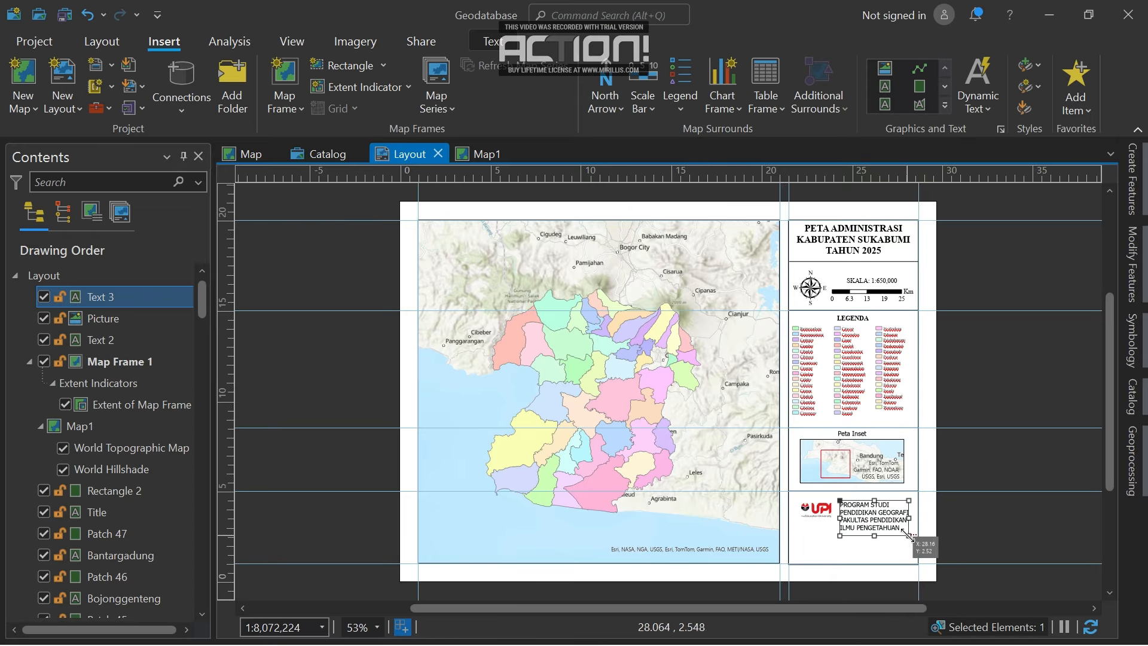
drag(909, 534, 991, 526)
drag(943, 525, 1021, 526)
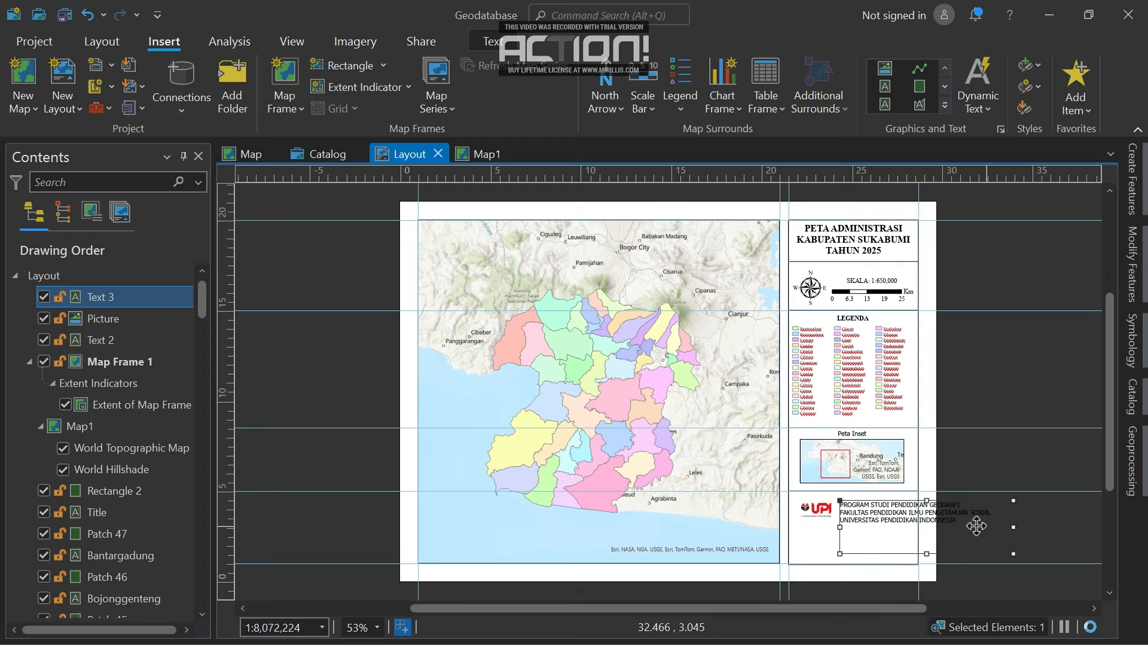
Set the study programme text's font to Times New Roman at 7 pt.
click(494, 42)
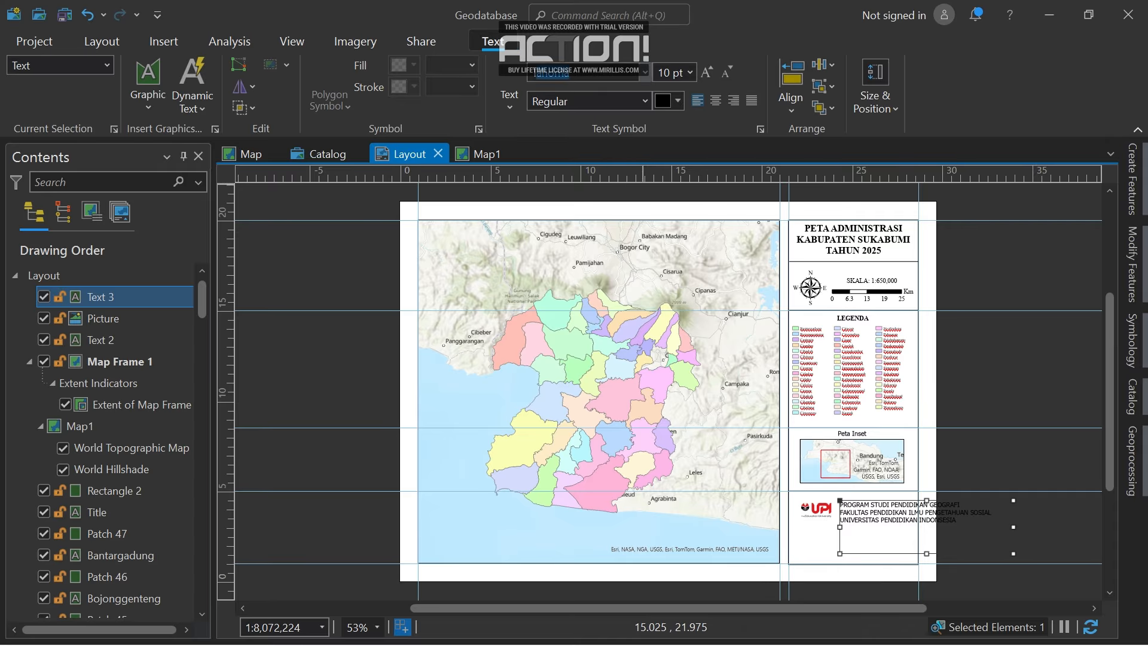
text(Times New R)
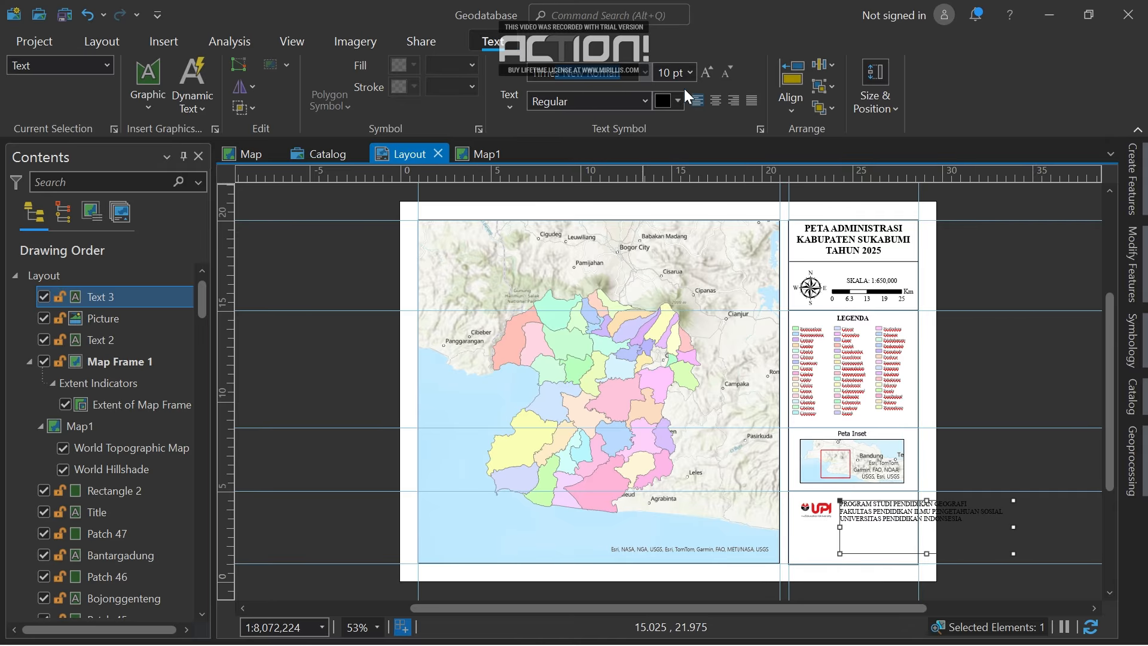
click(690, 72)
scroll(677, 123, up, 1)
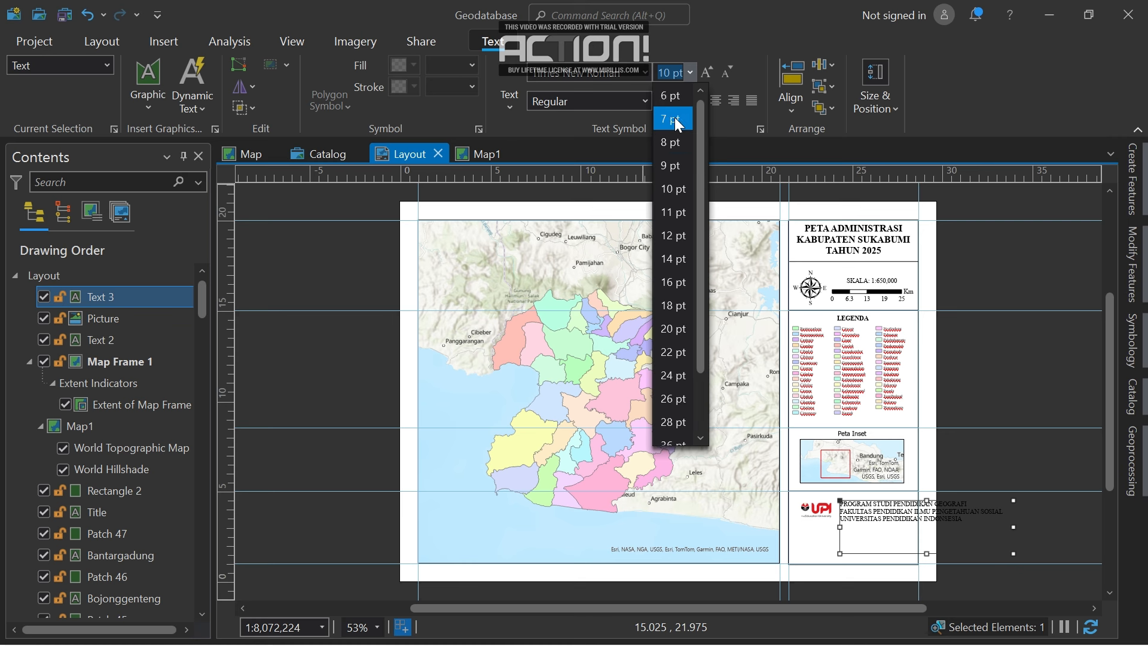
click(675, 119)
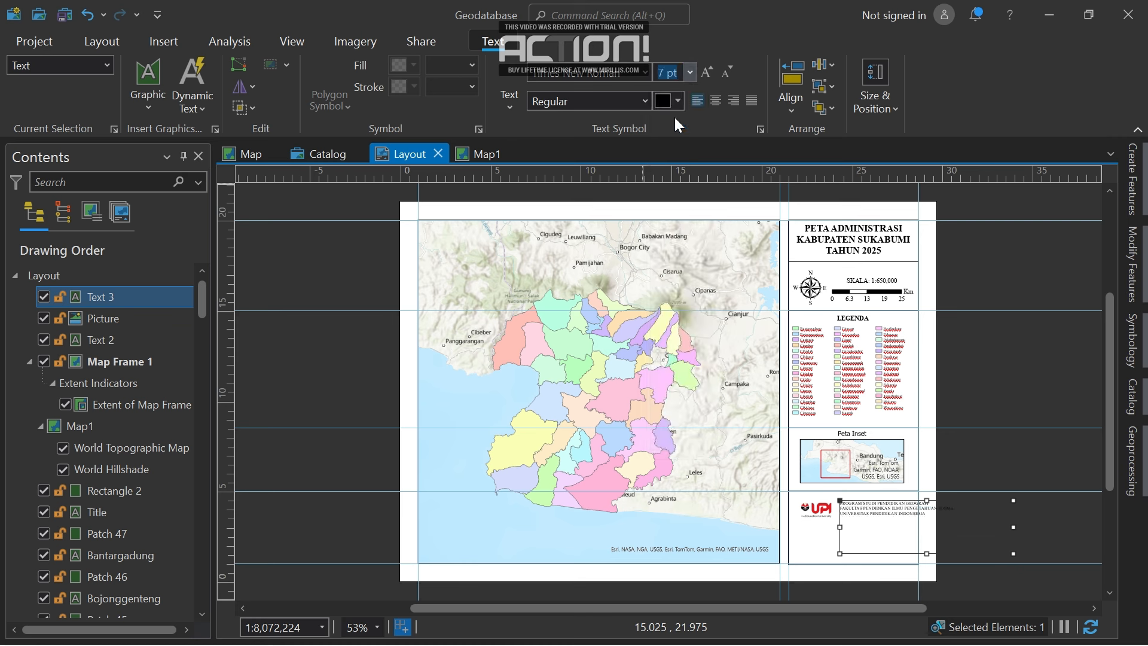
click(690, 72)
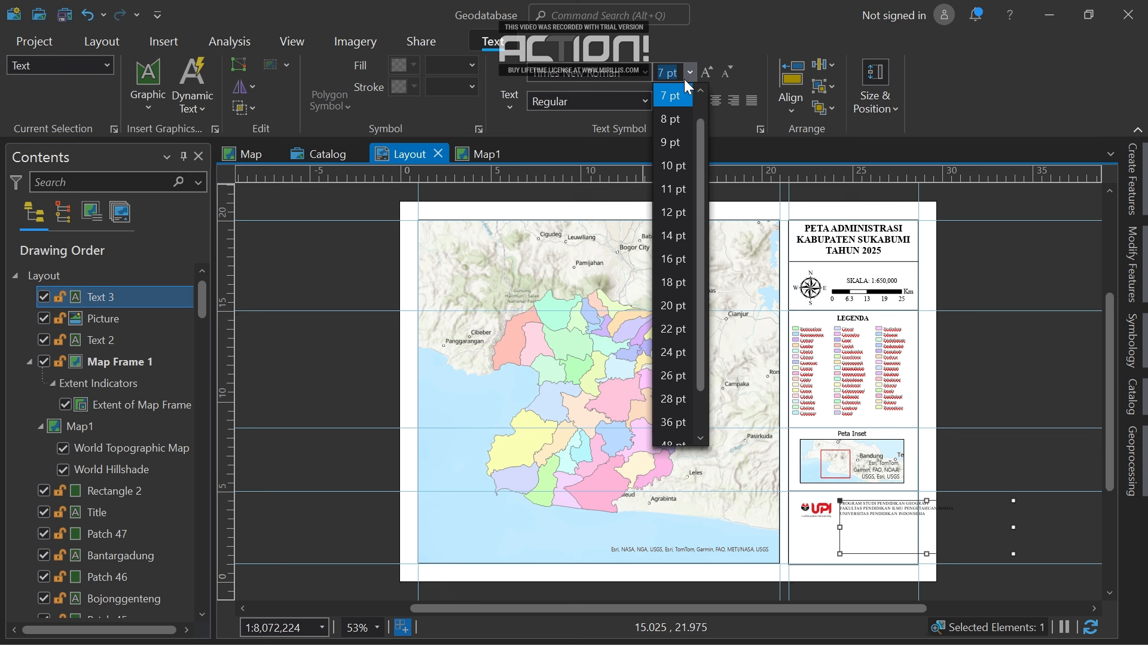
click(986, 460)
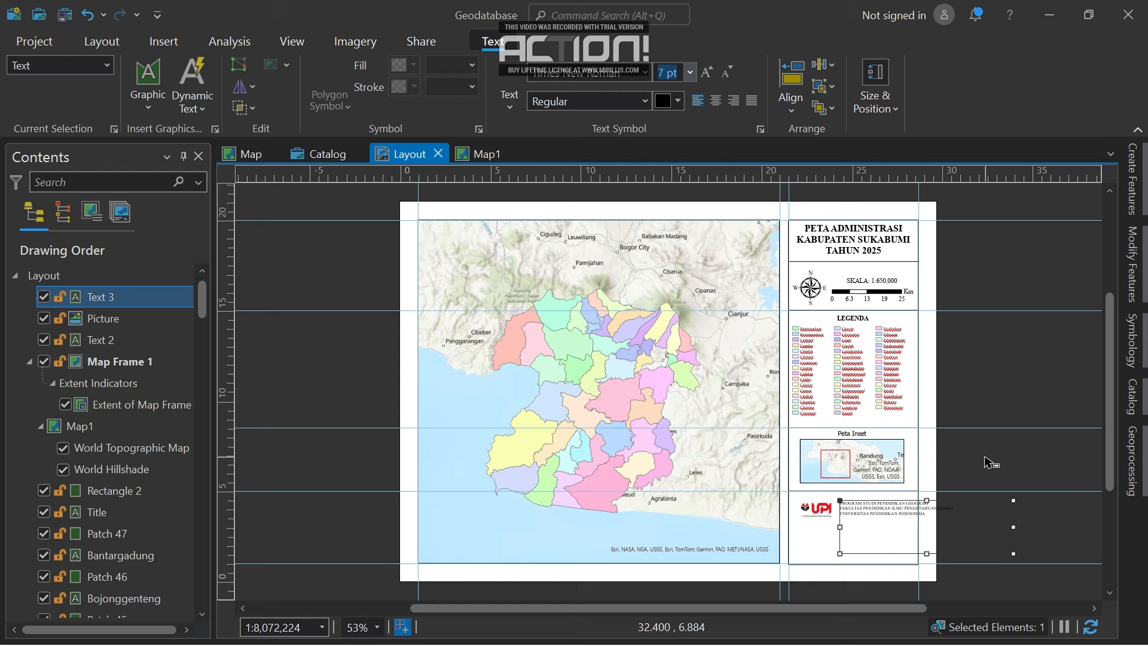
Place the study programme text below the UPI logo, centre-aligned and bold, so that it sits centred in the layout box.
double_click(891, 517)
drag(891, 518, 854, 540)
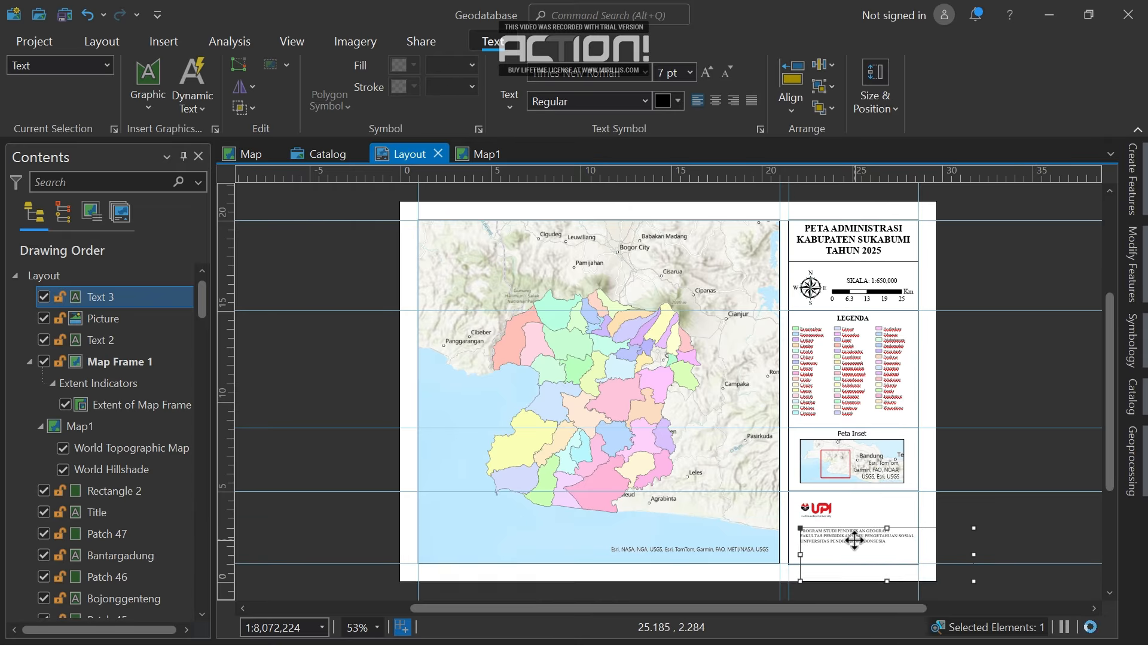
click(716, 99)
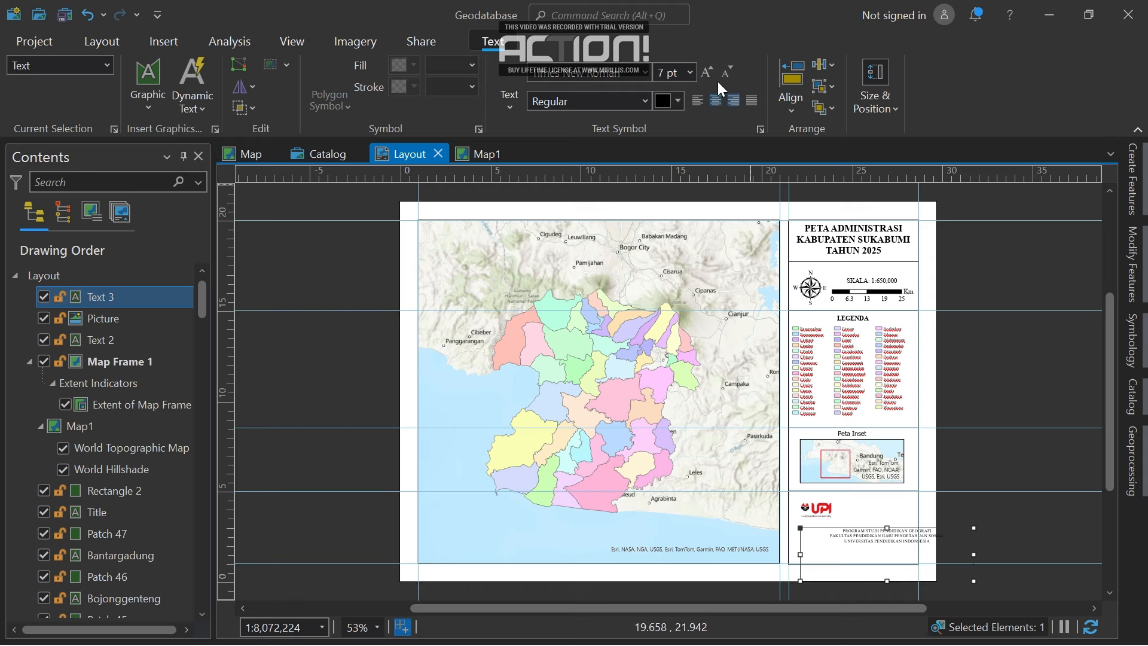
click(646, 100)
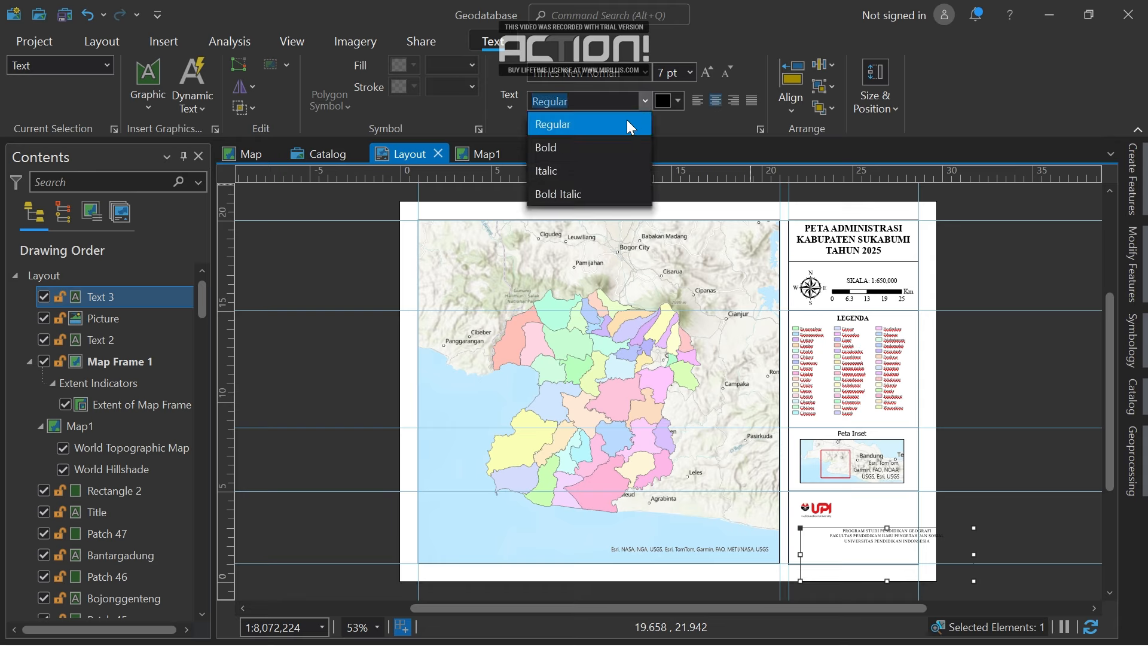
click(603, 148)
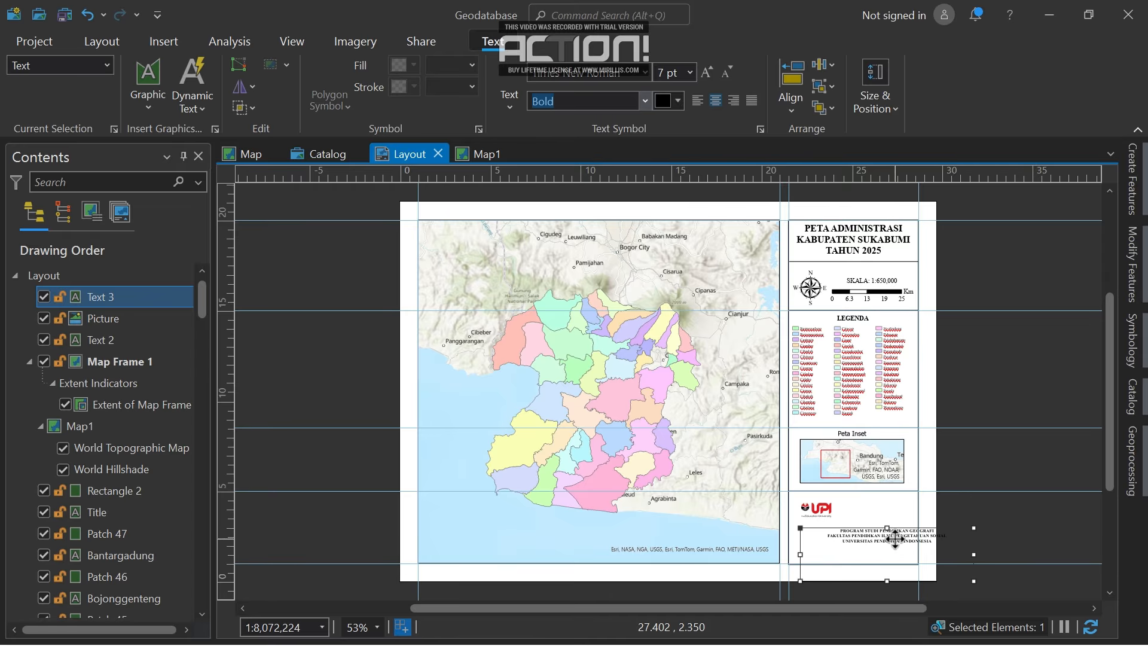
drag(885, 538, 867, 539)
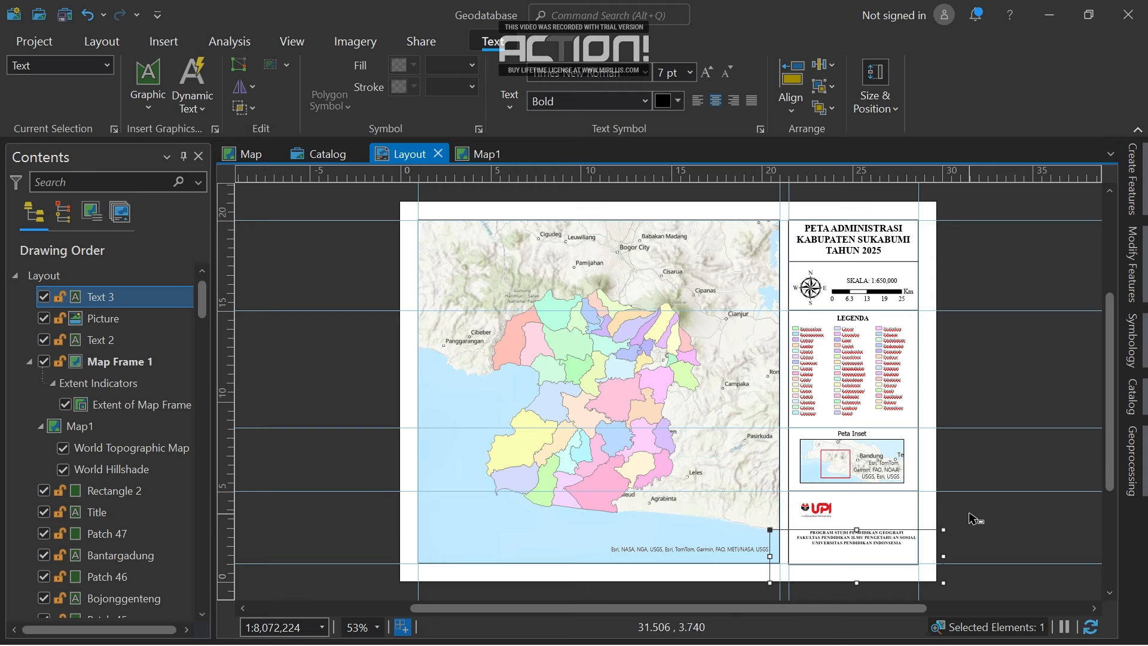
click(969, 519)
Enlarge the UPI logo to about 3.4 cm wide and centre it above the study programme text.
click(819, 523)
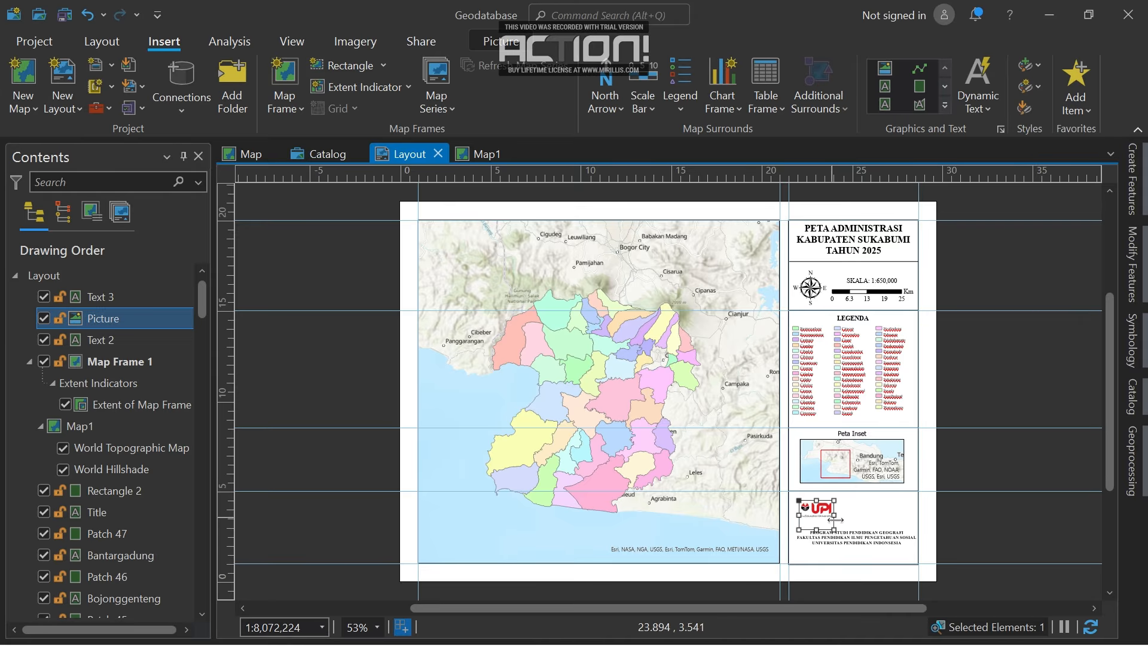
drag(835, 530, 861, 551)
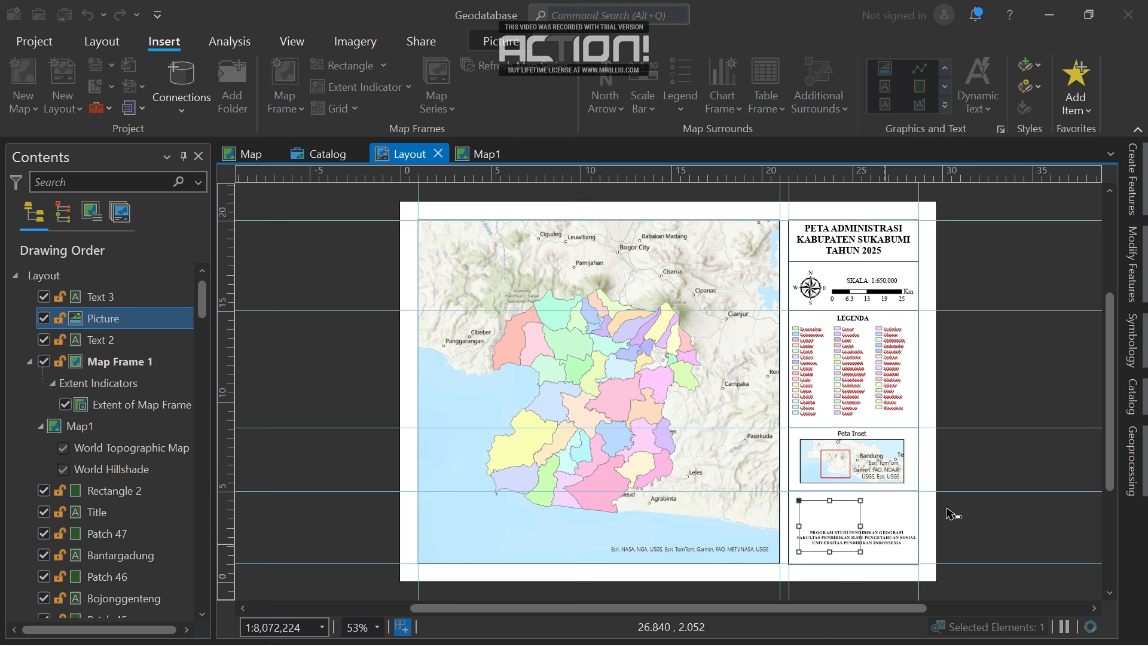
click(998, 478)
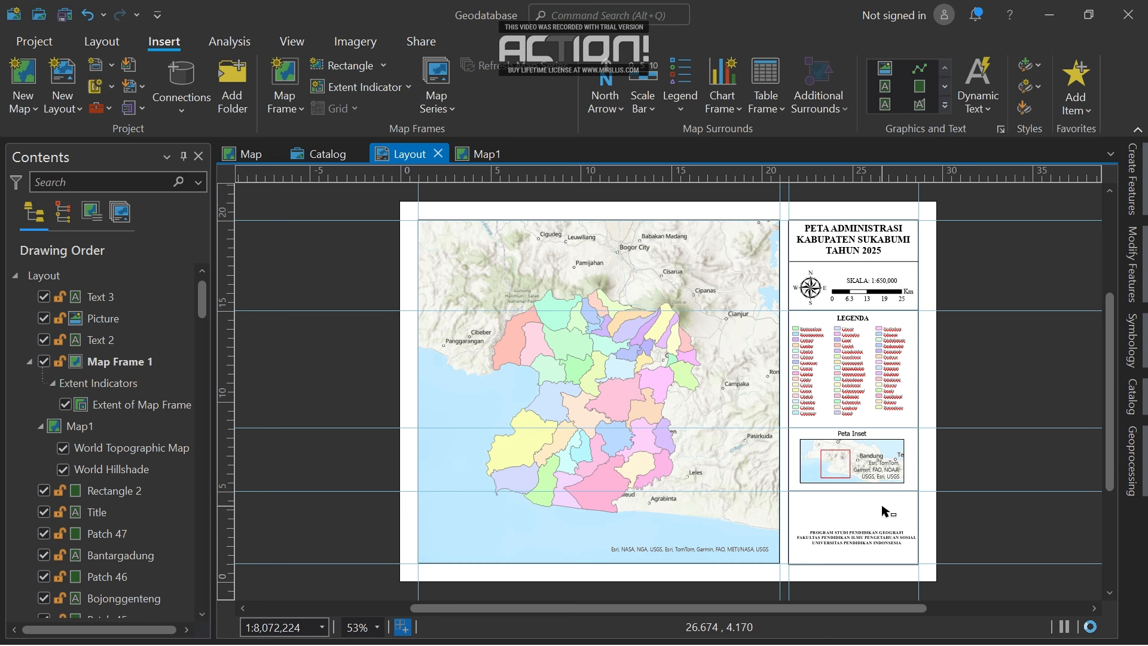
click(850, 507)
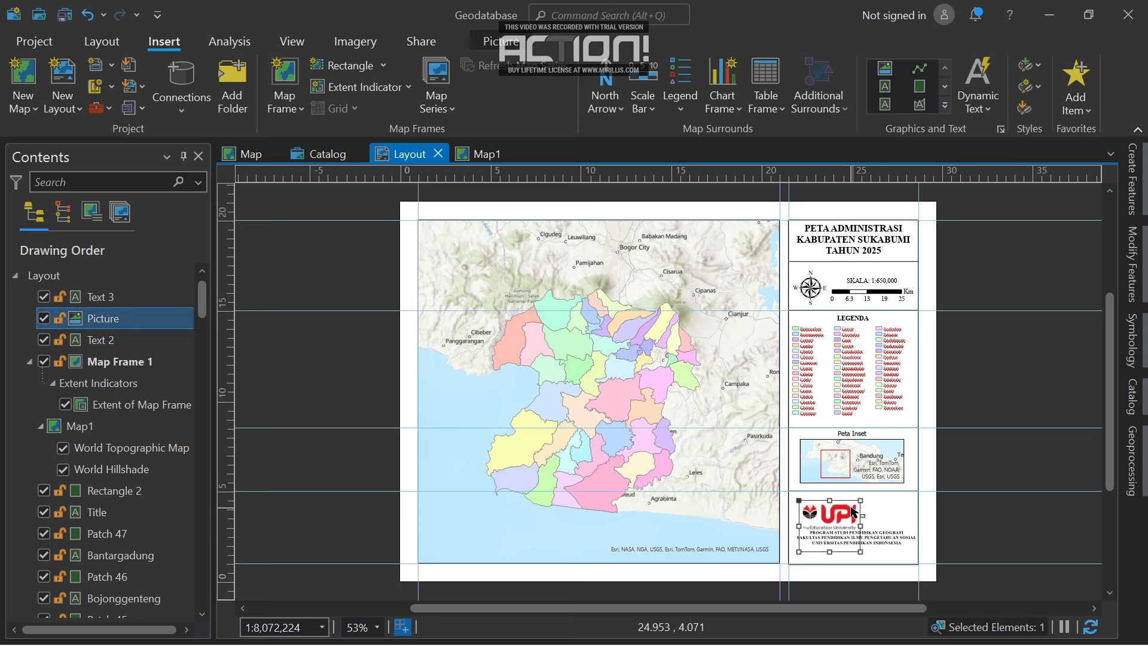
drag(833, 513, 866, 515)
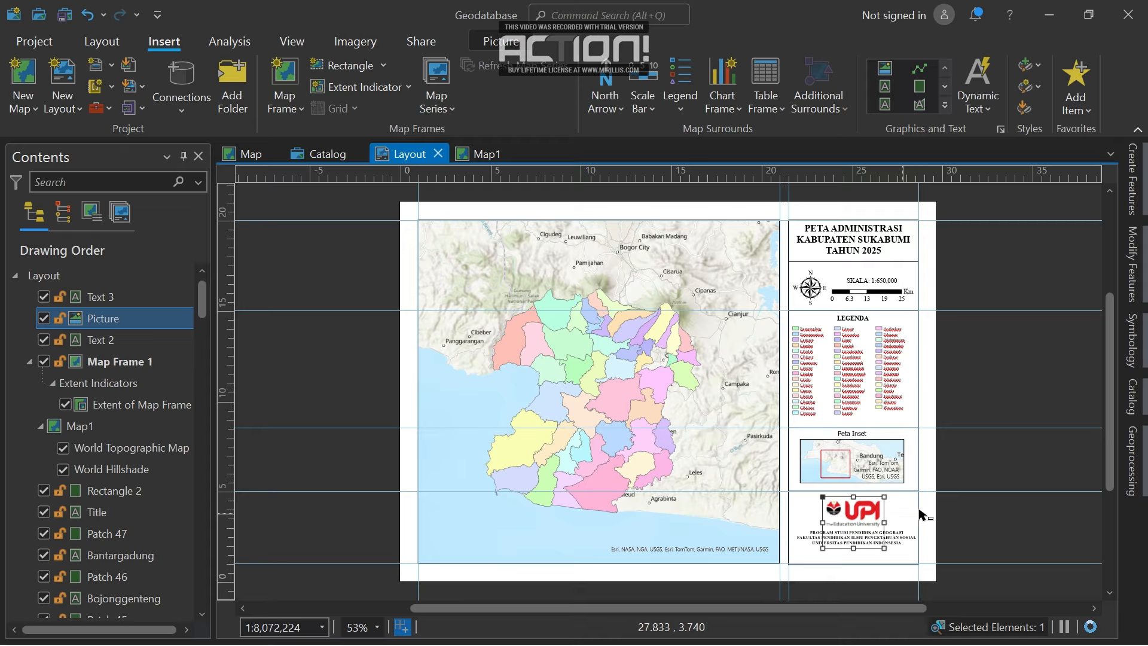
click(951, 509)
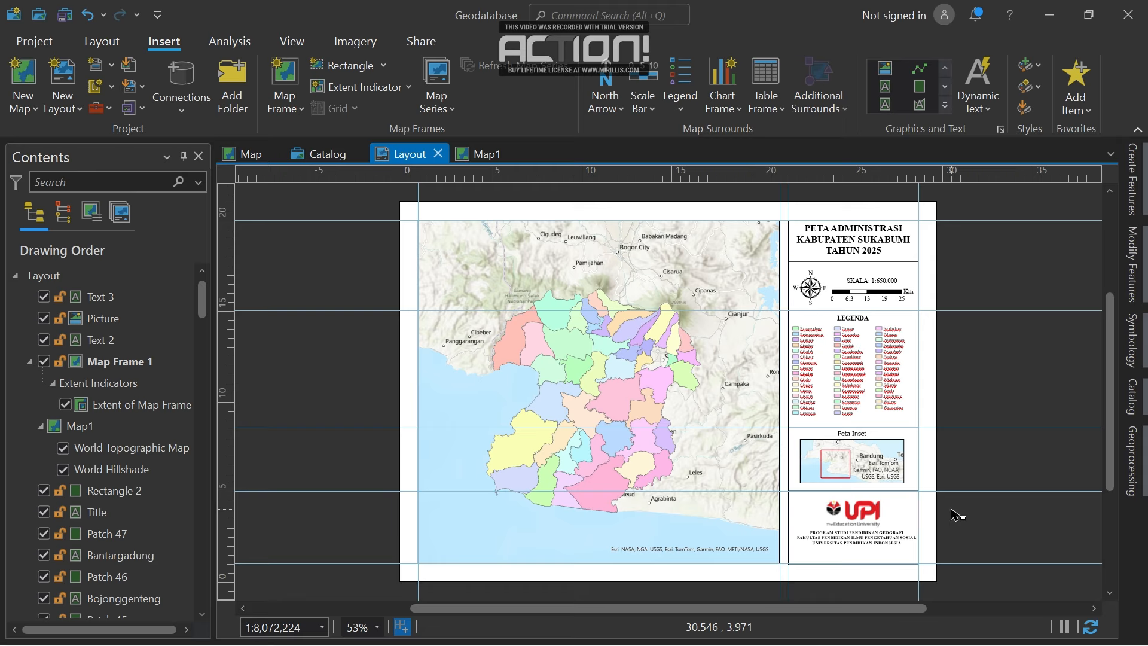
Add a one-line rectangle text beneath the study programme text reading "Sumber : Data Vektor Inageoportal".
click(889, 82)
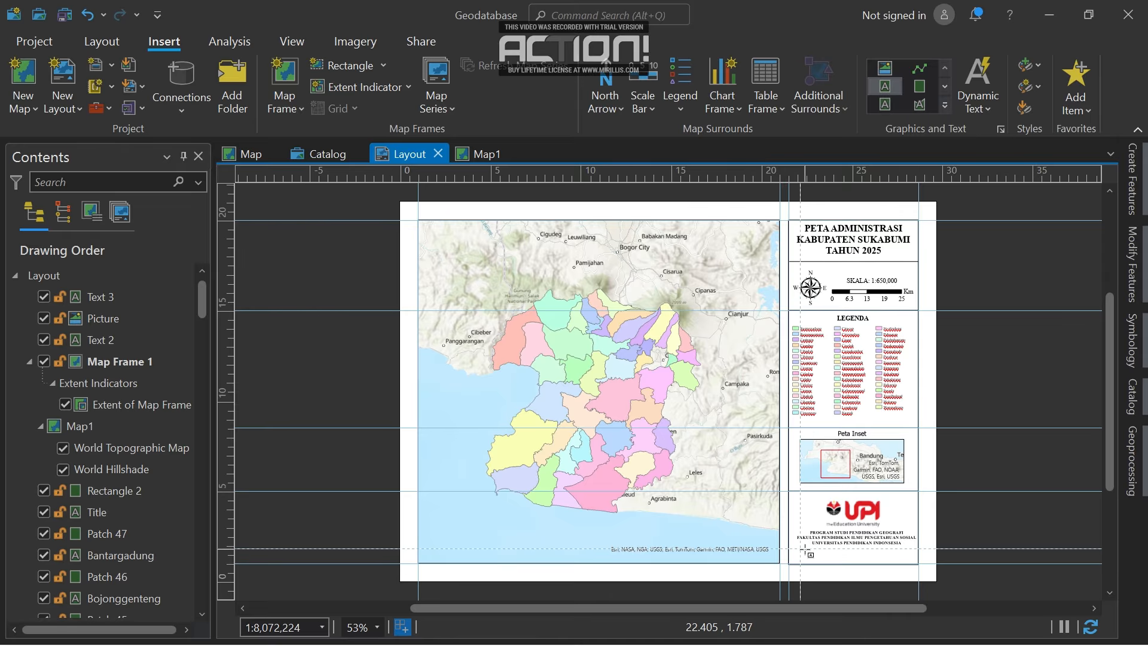
click(909, 559)
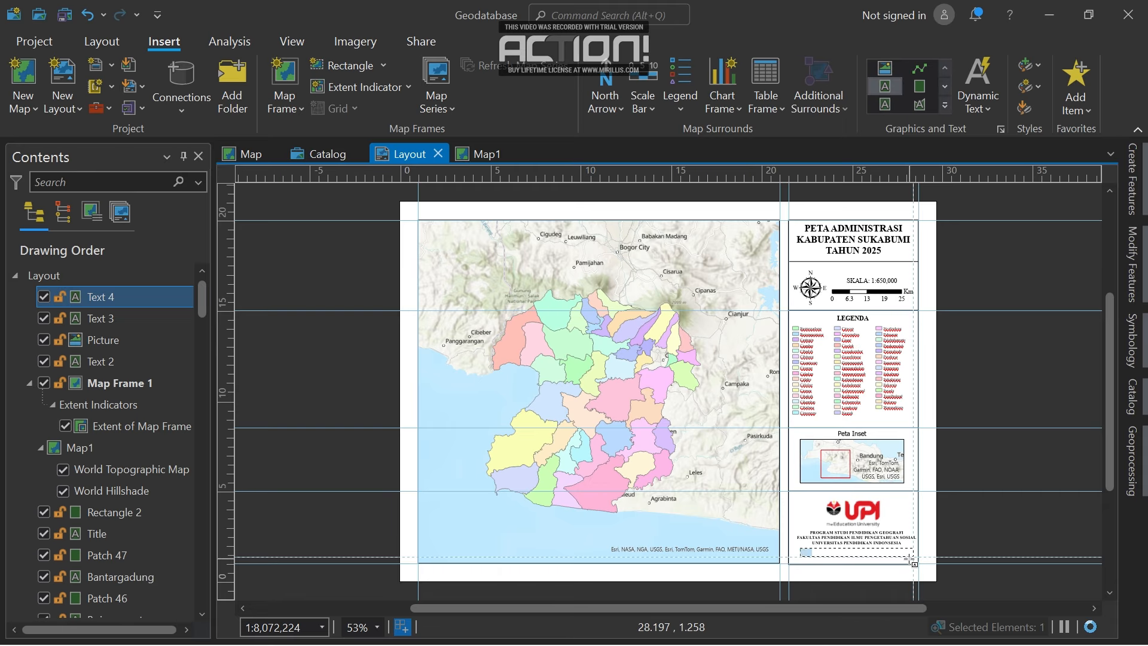
text(S)
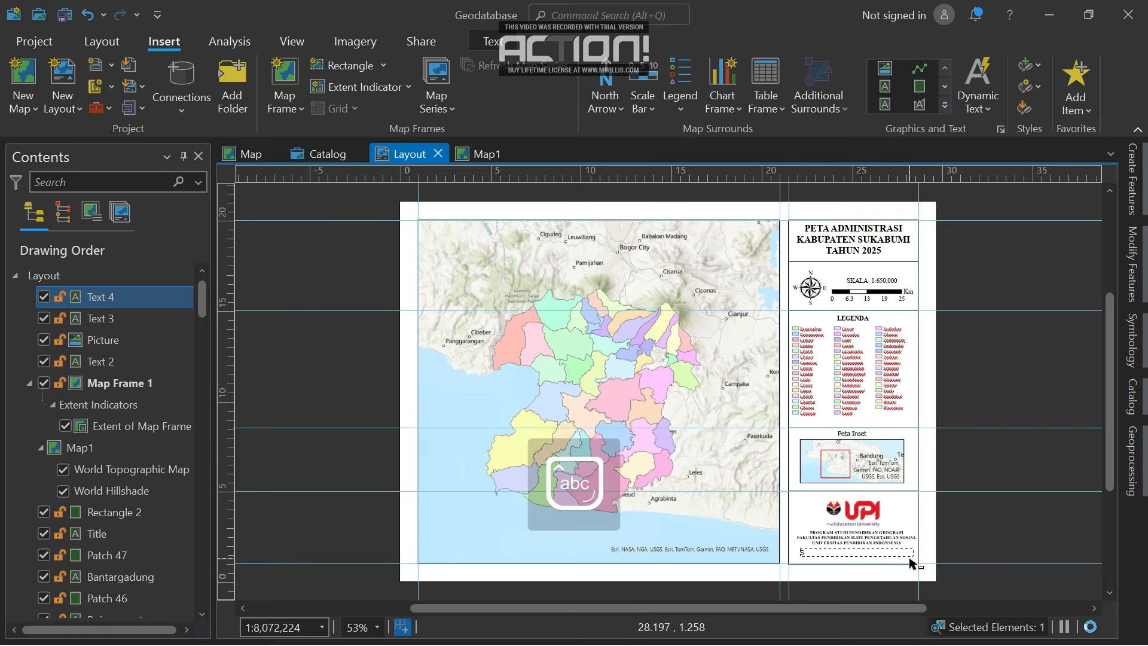
text(umber : Data Vektor)
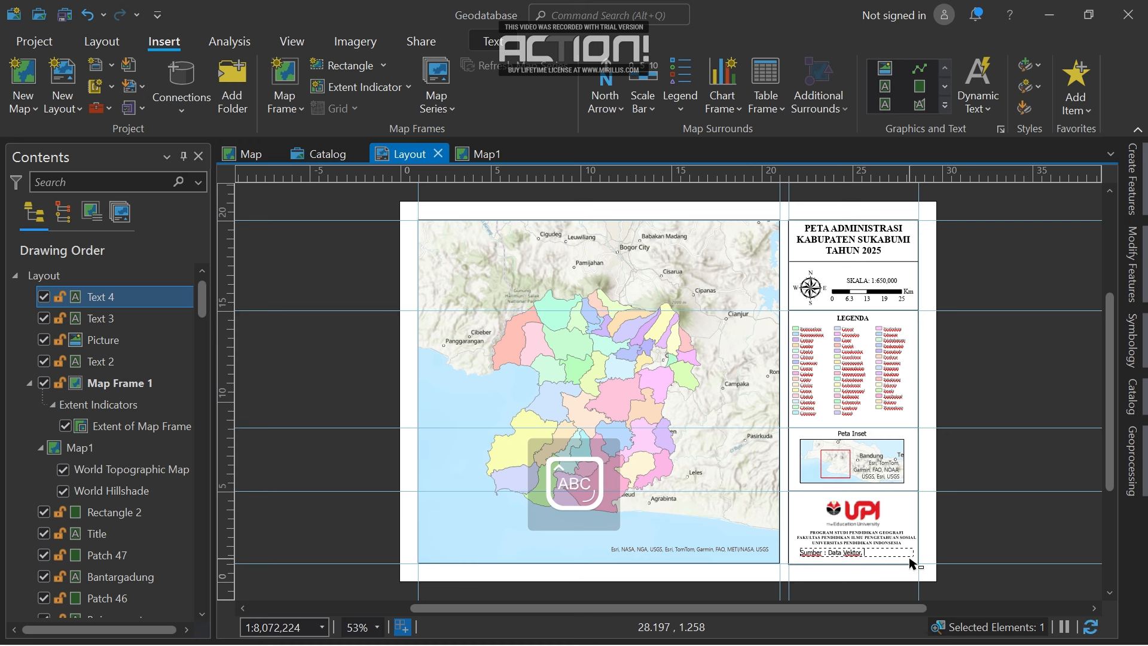
text( Inageoportal)
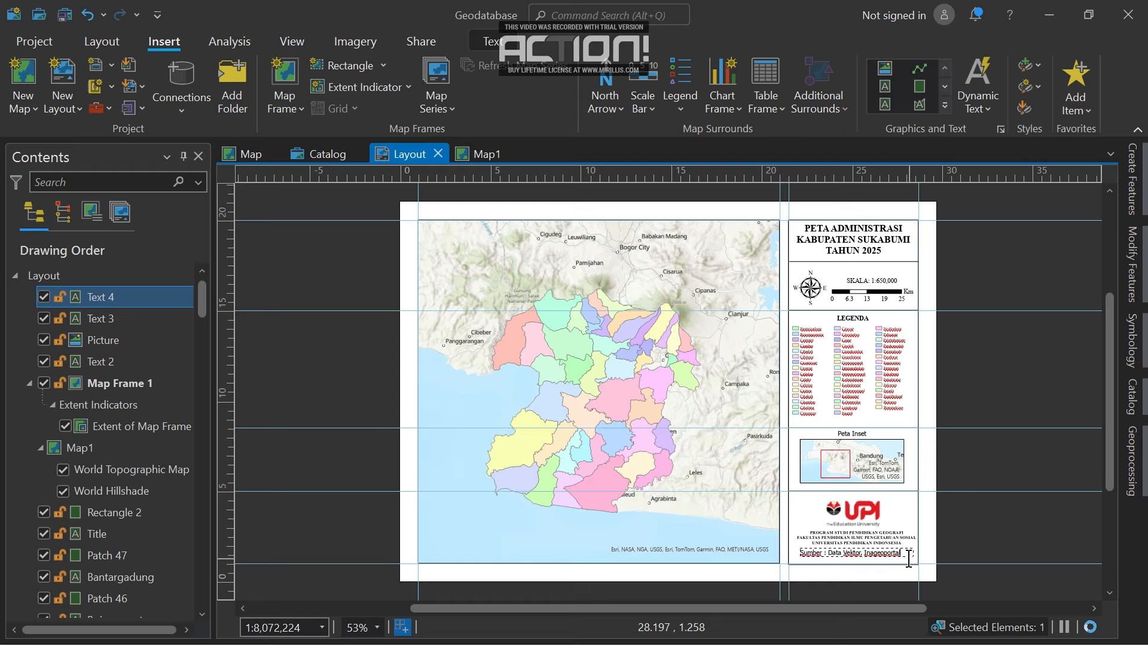
key(Caps_Lock)
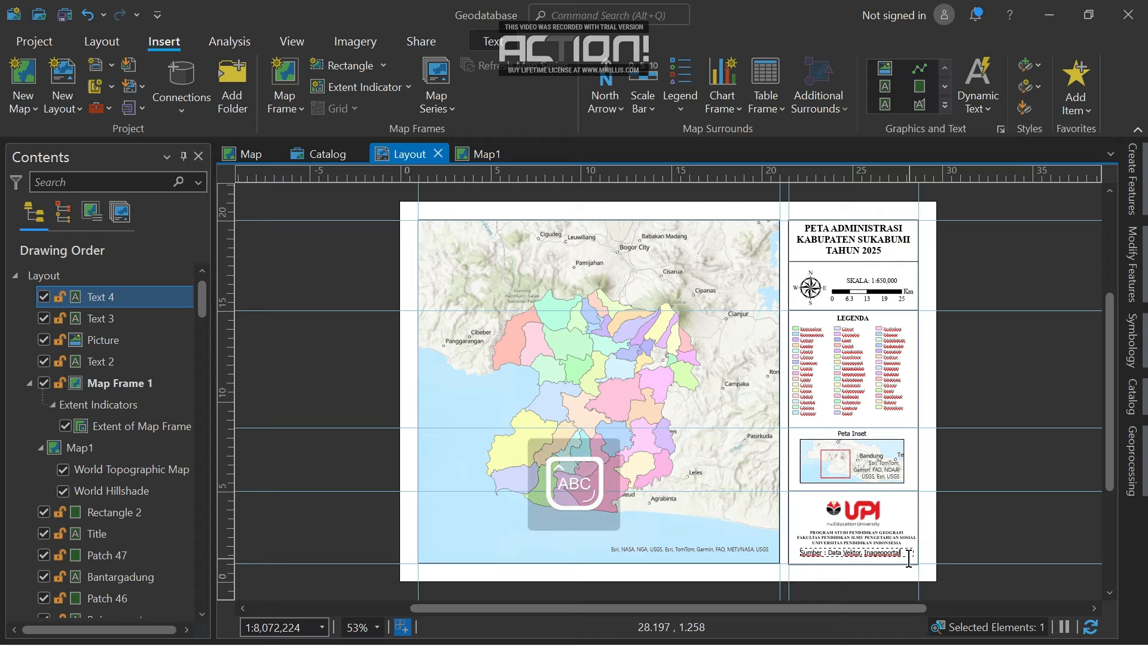
key(Caps_Lock)
key(Caps_Lock)
key(Caps_Lock)
key(Caps_Lock)
key(Caps_Lock)
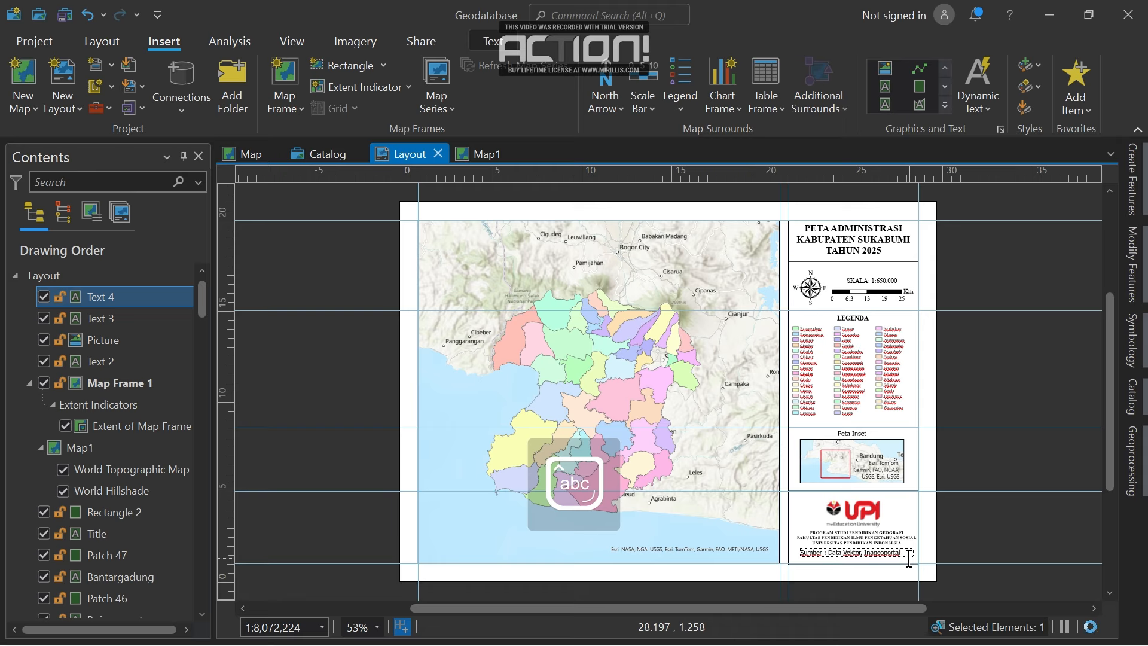
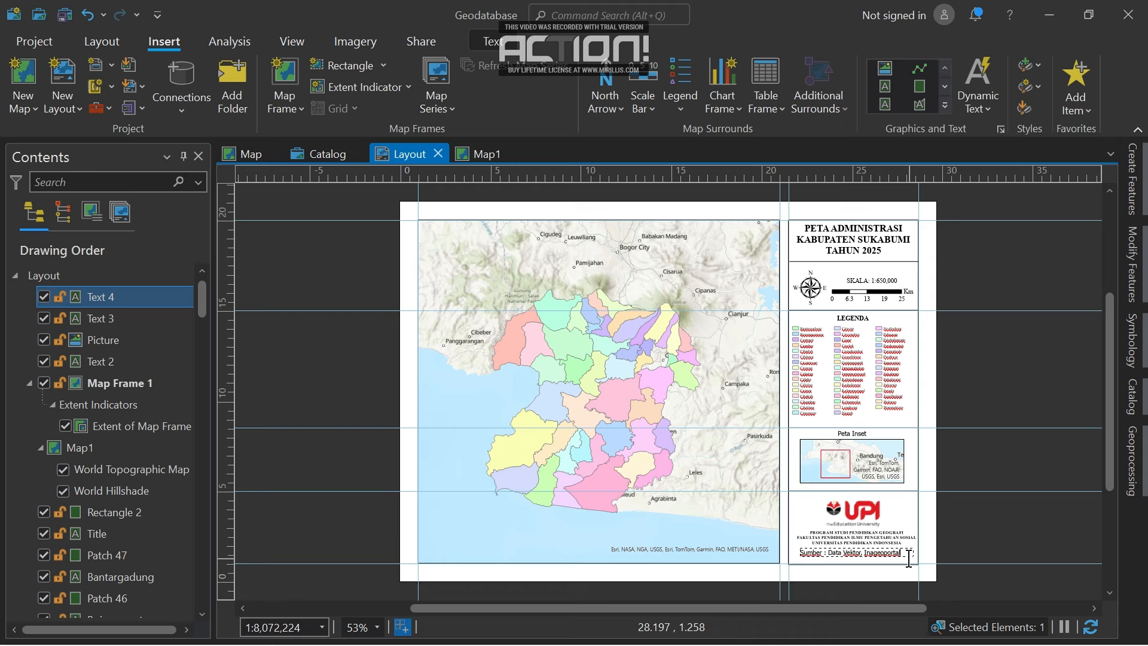
Enlarge the source note's text box, remove the blank line above the author credit and correct the credit label to "Dibuat Oleh".
click(934, 551)
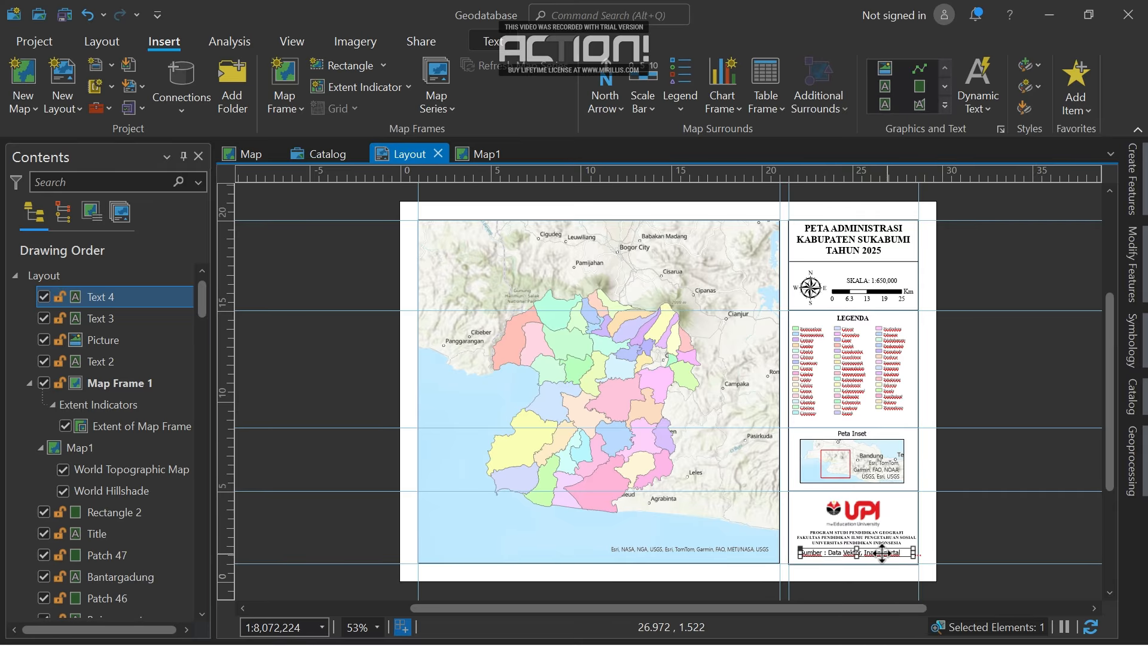
drag(913, 557, 934, 570)
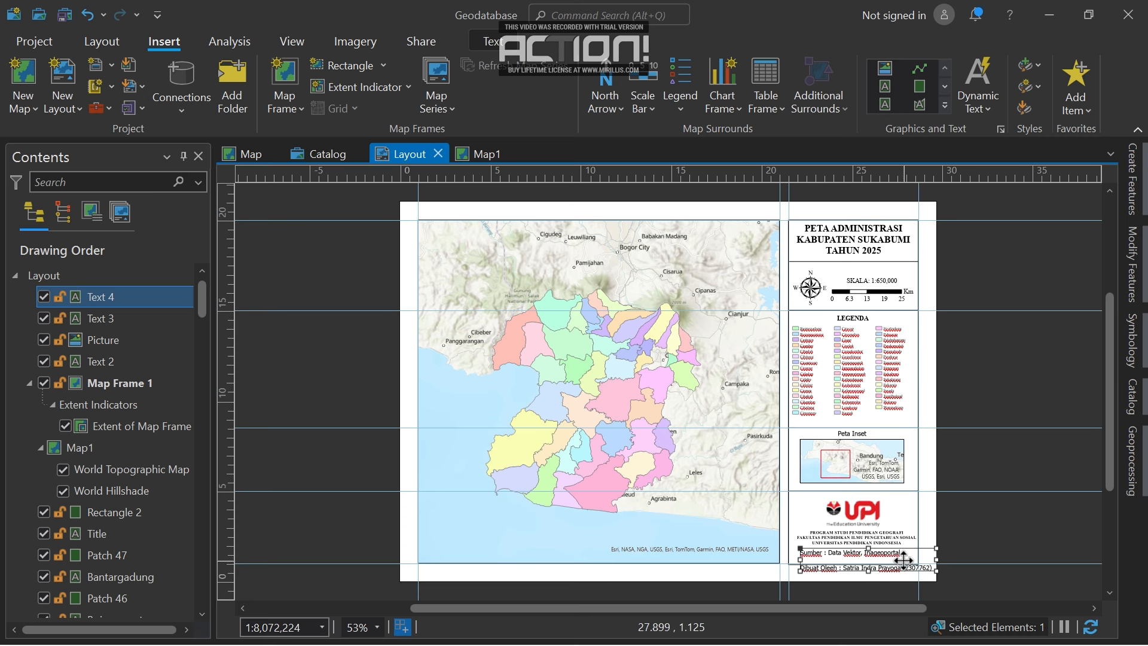
double_click(904, 559)
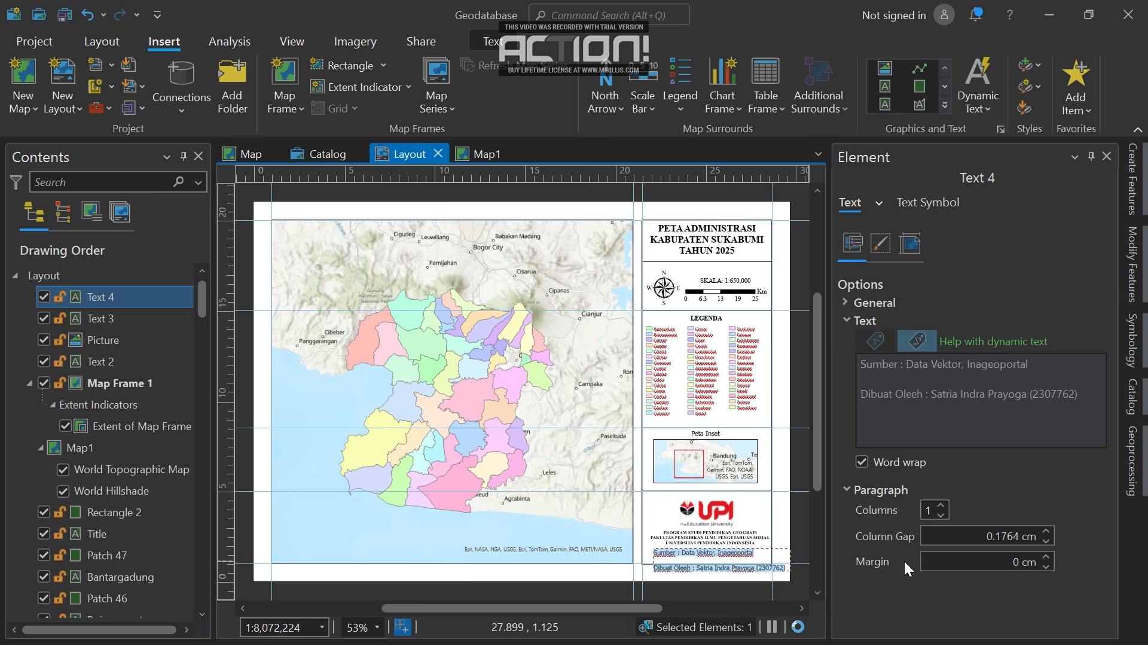
click(887, 386)
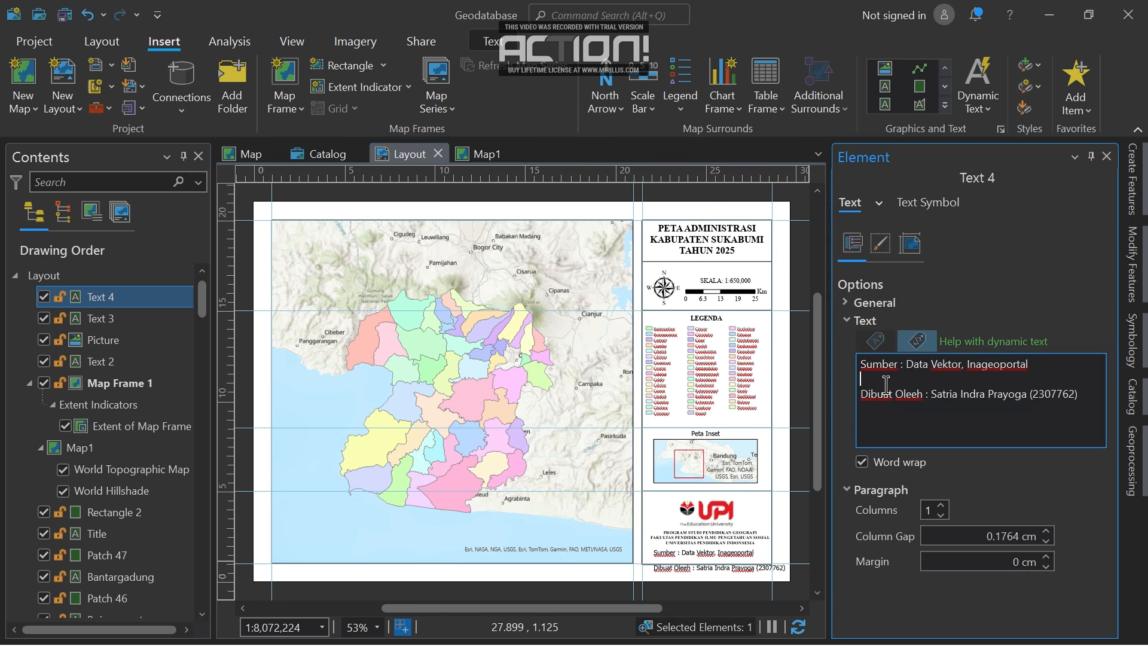
key(BackSpace)
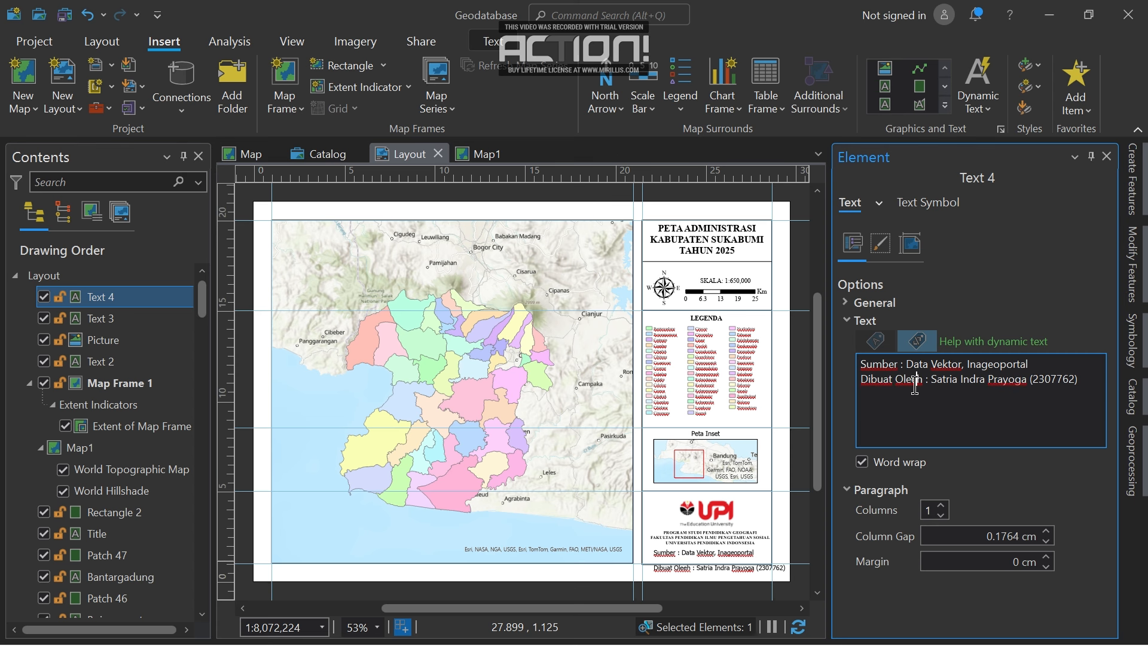
click(915, 386)
key(BackSpace)
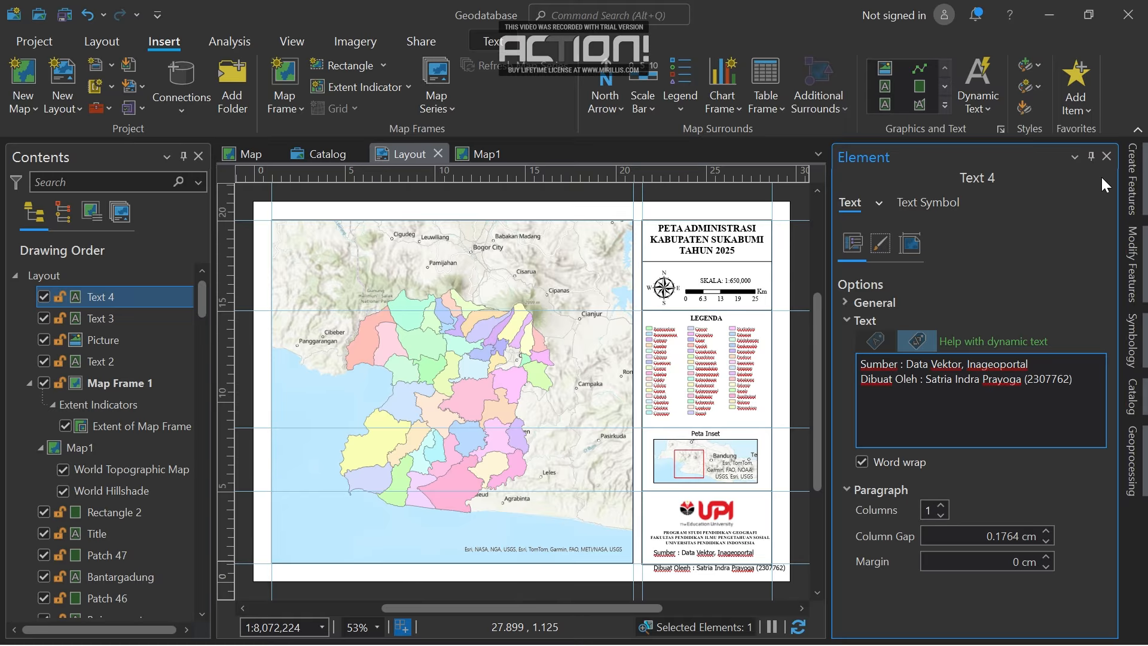
click(1106, 154)
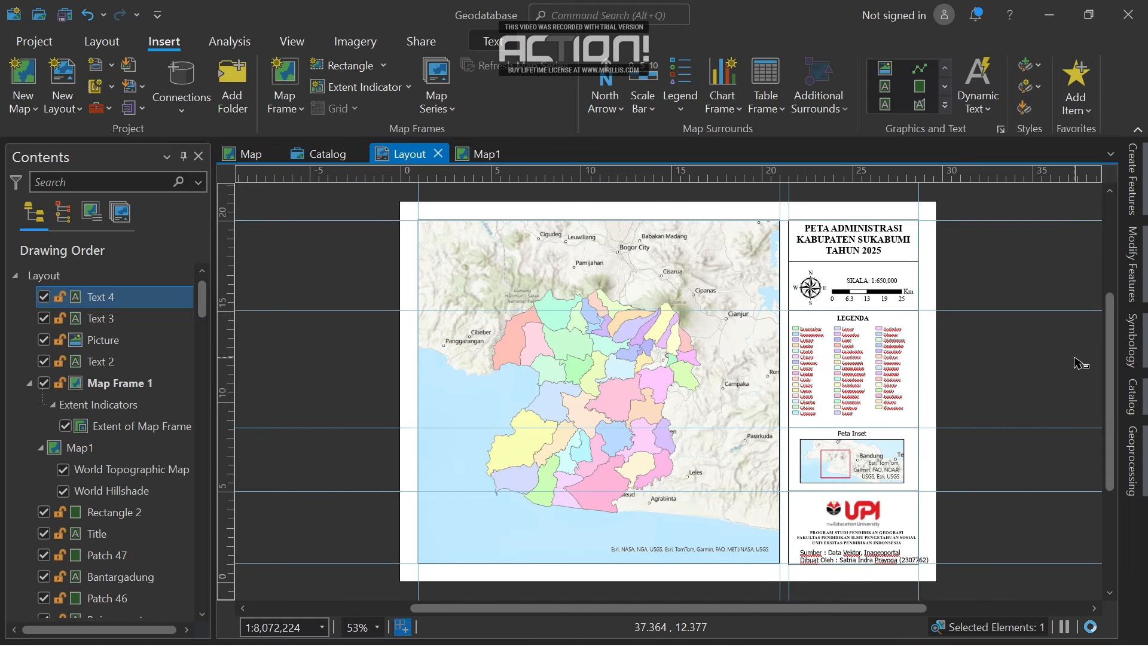
Enlarge the source note's text box further and set its font to Times New Roman.
click(1075, 359)
click(893, 560)
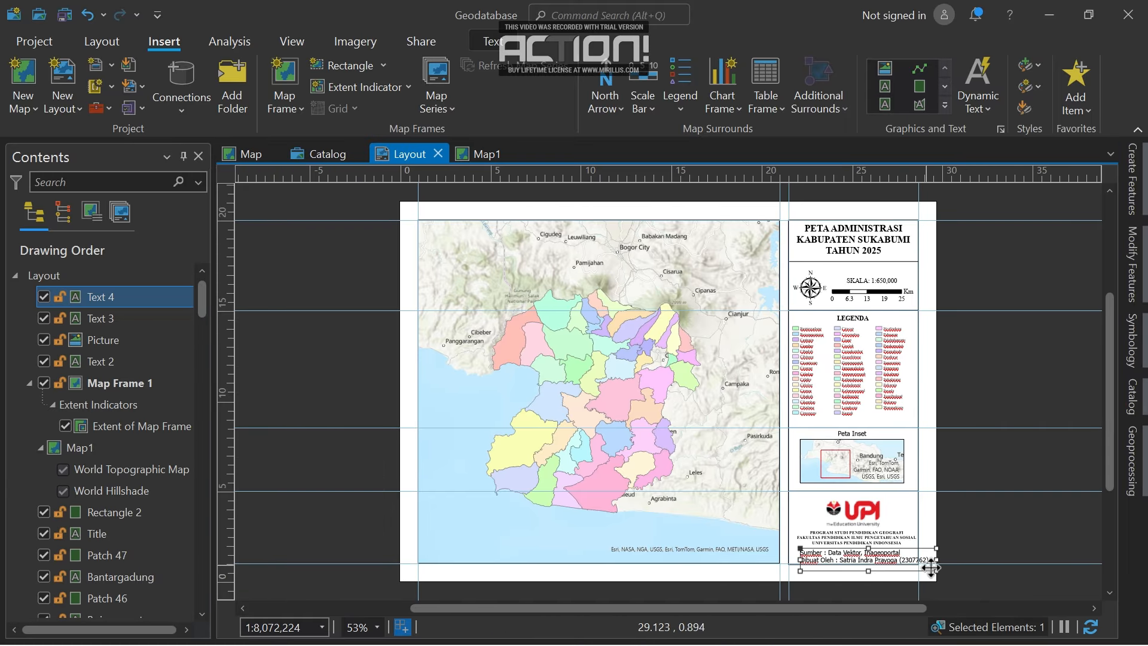
drag(937, 571, 953, 590)
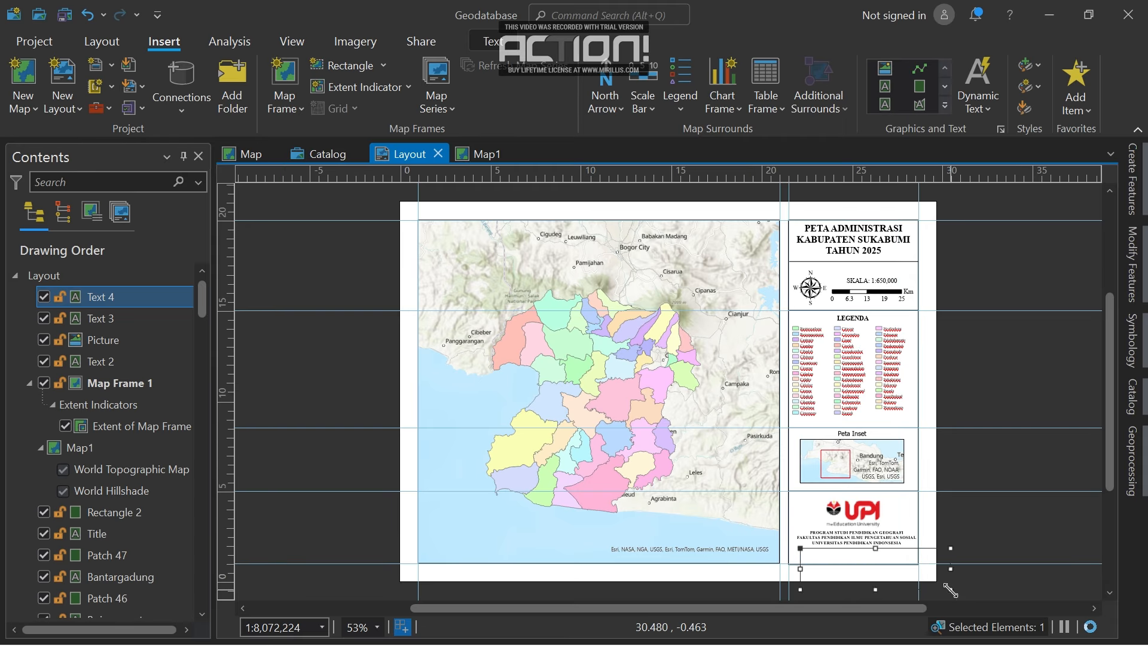
click(488, 37)
click(626, 72)
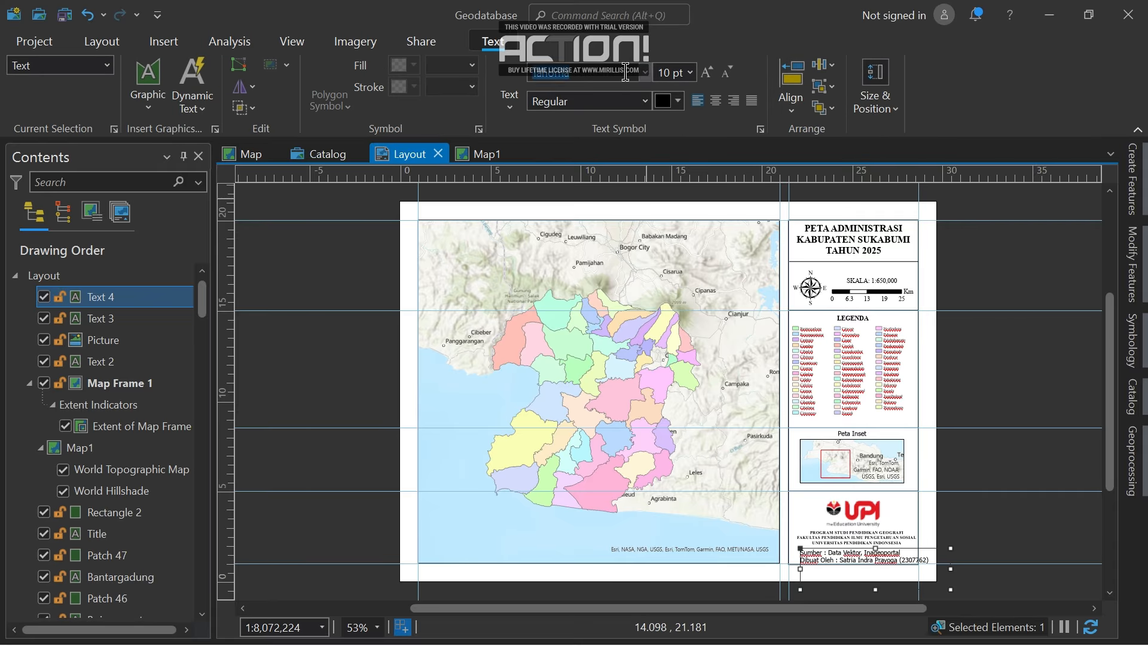
text(Time)
text(s New R)
key(Return)
Set the source note's font size to 6 pt and centre-align its two lines.
click(689, 73)
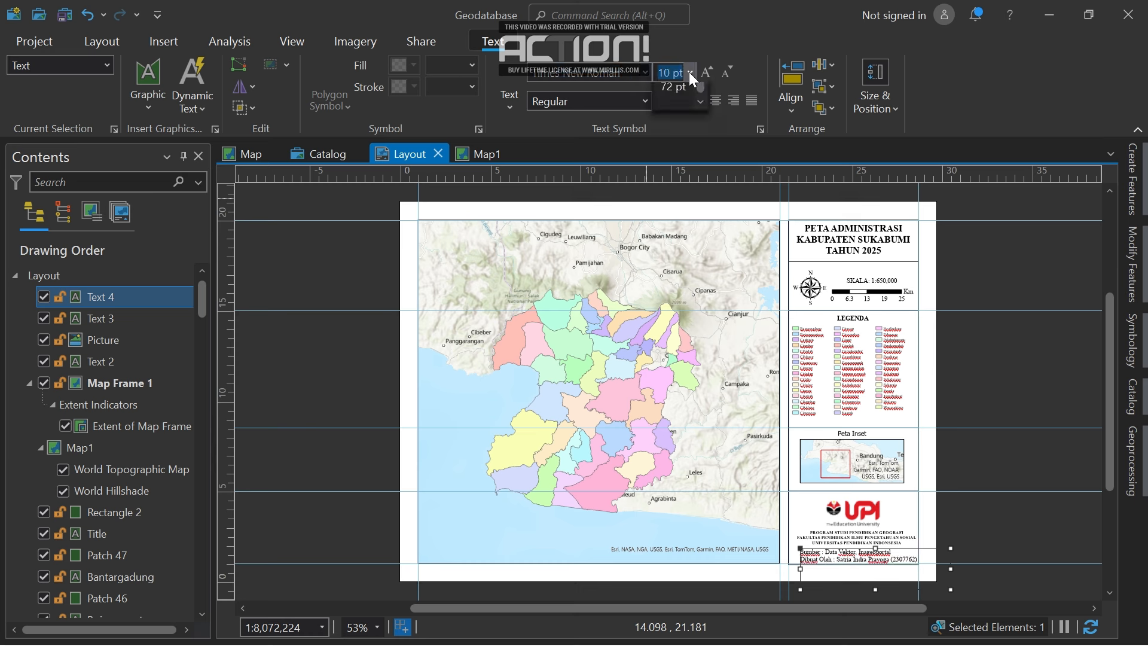
scroll(681, 106, up, 1)
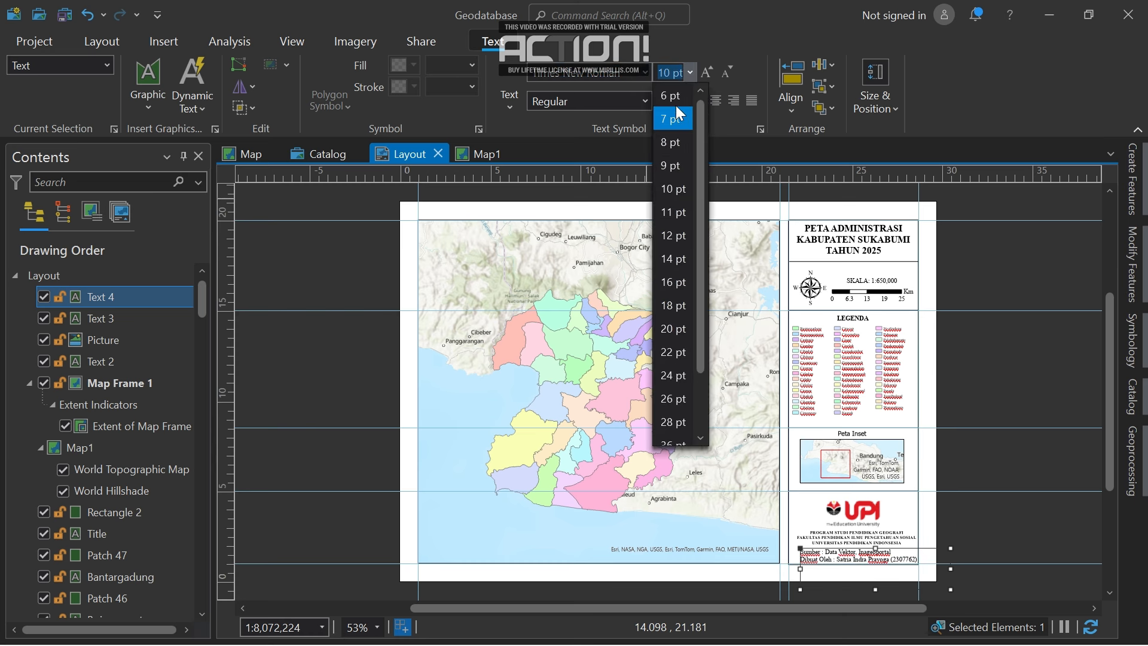
click(673, 97)
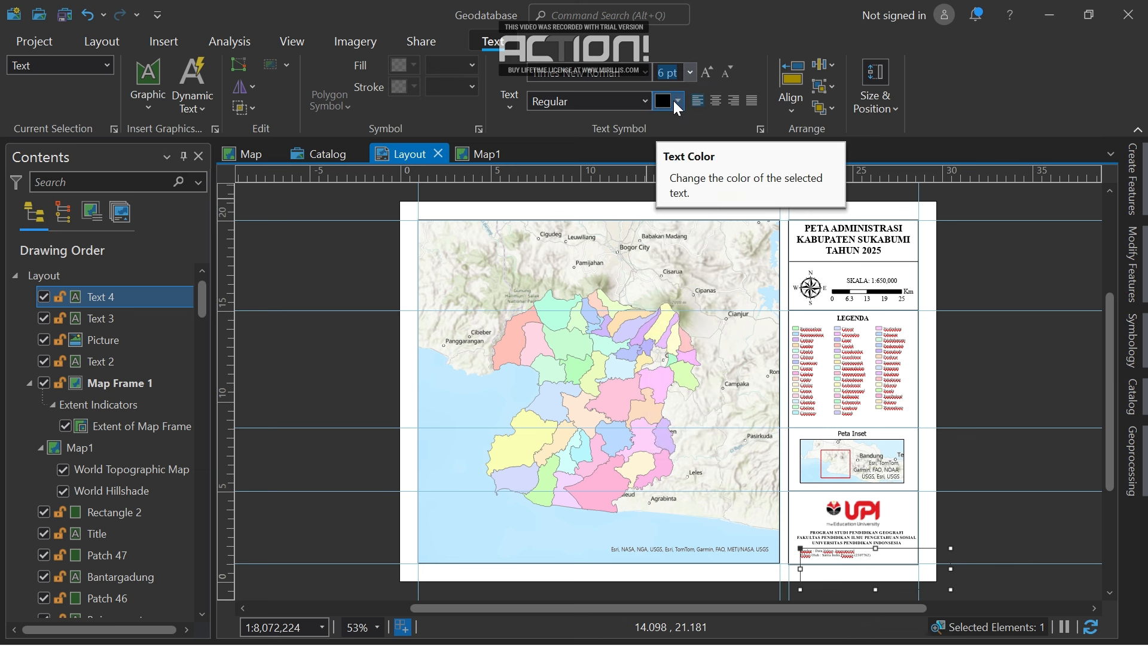
click(715, 104)
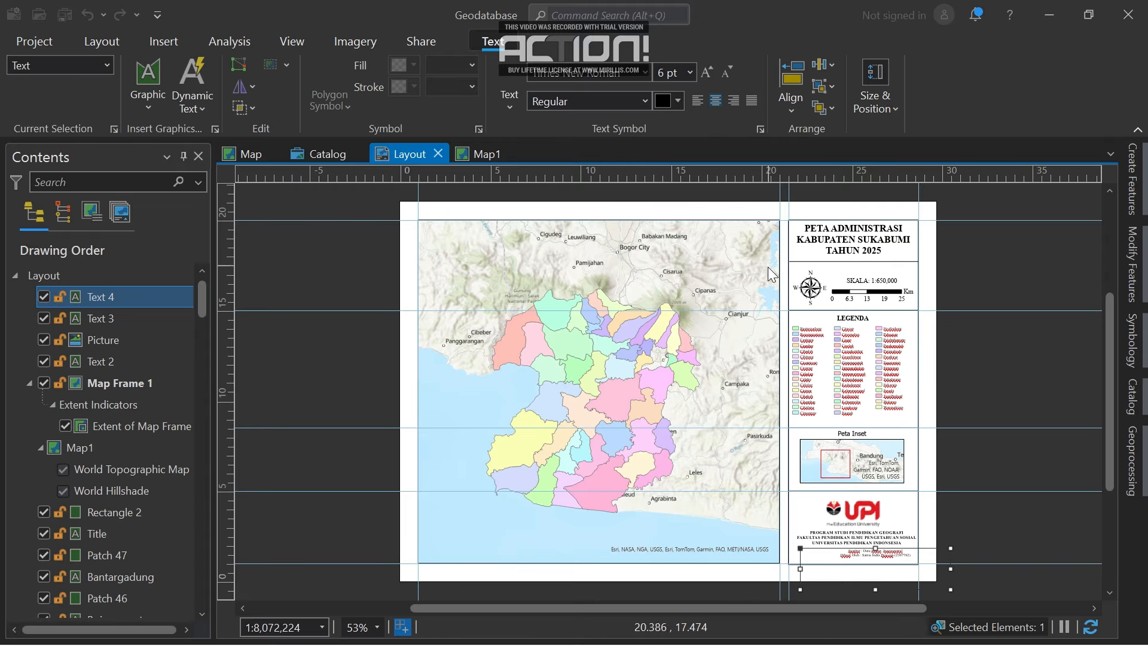
Move the source note so that it sits centred directly beneath the study programme text in the layout box.
drag(899, 571, 870, 574)
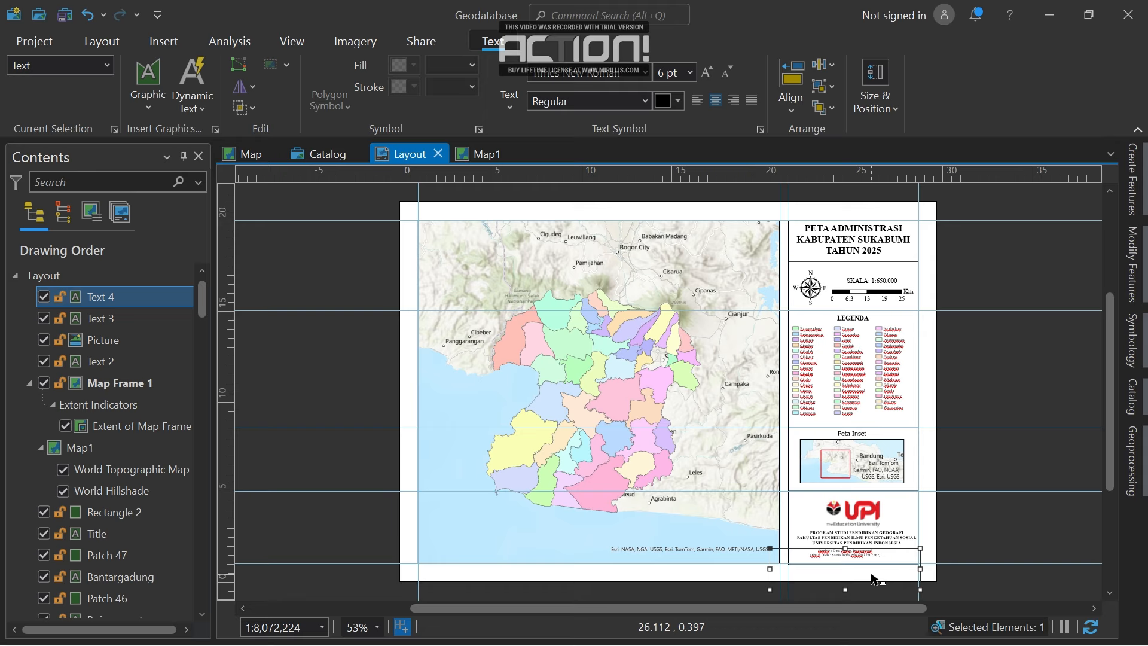
shift+click(880, 568)
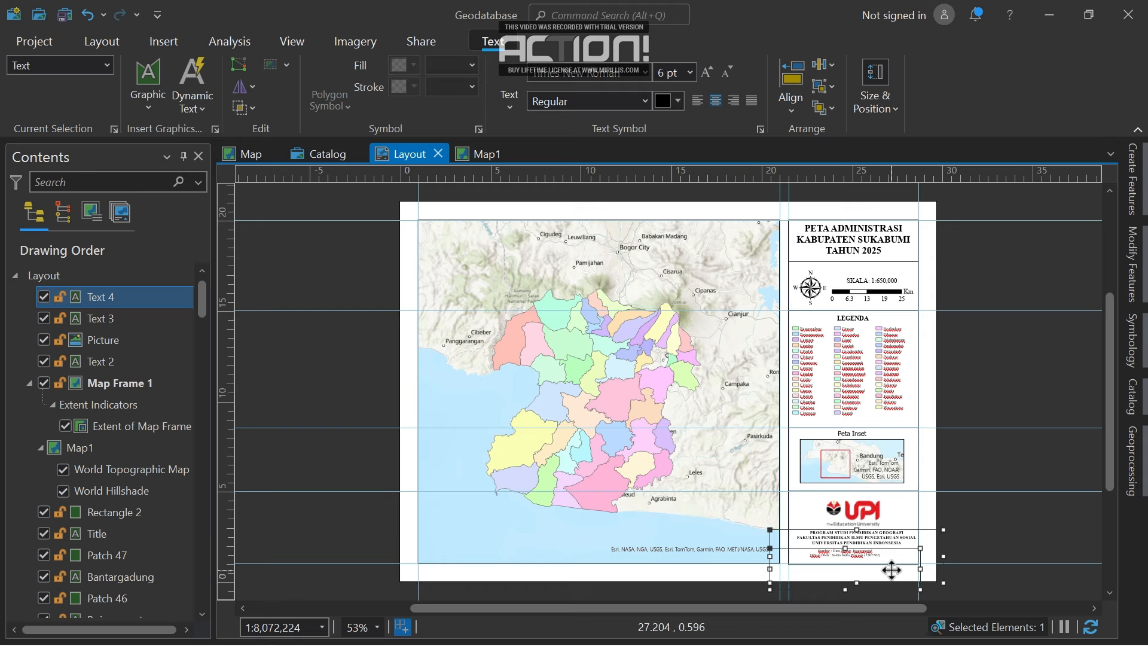
click(984, 537)
click(846, 557)
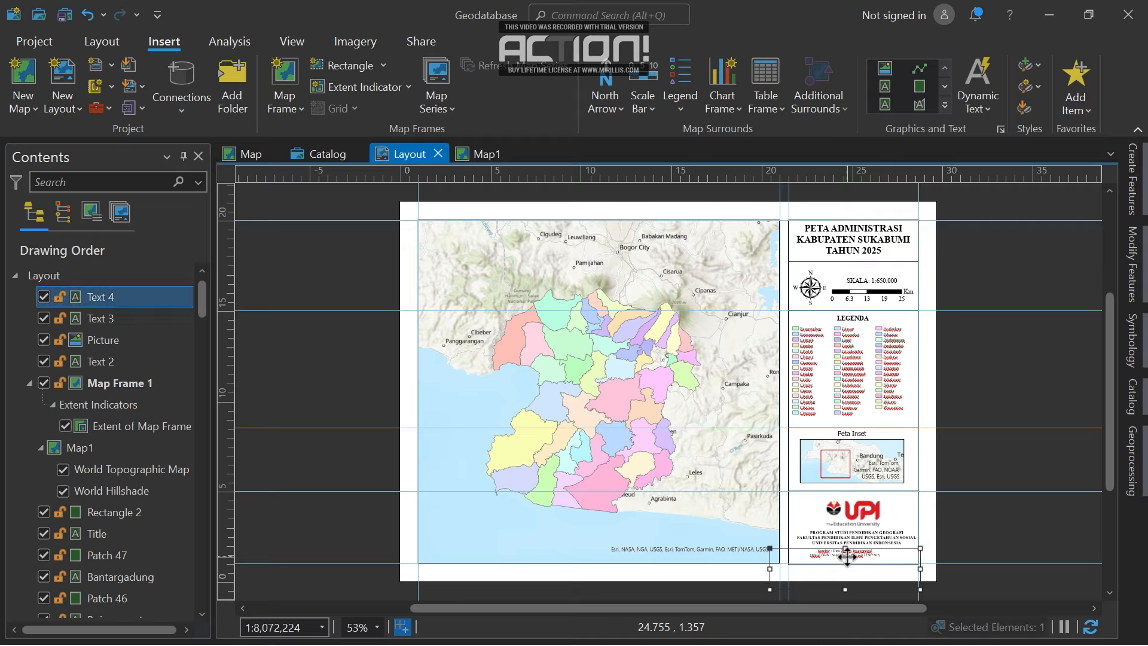
drag(847, 556, 855, 556)
click(1005, 518)
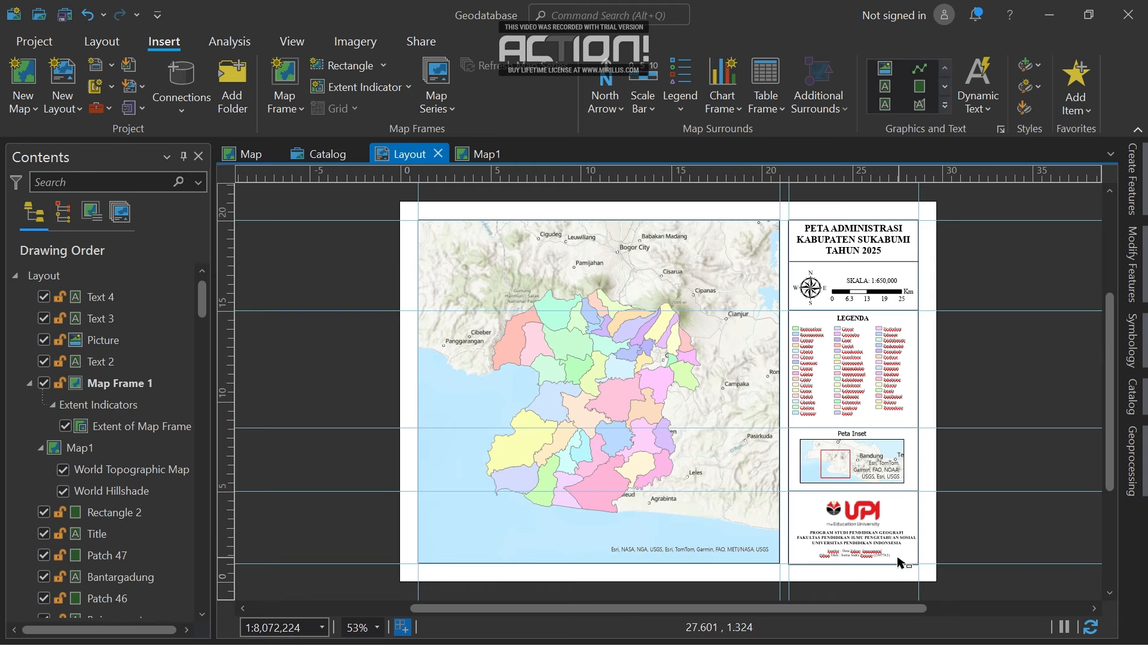
click(866, 551)
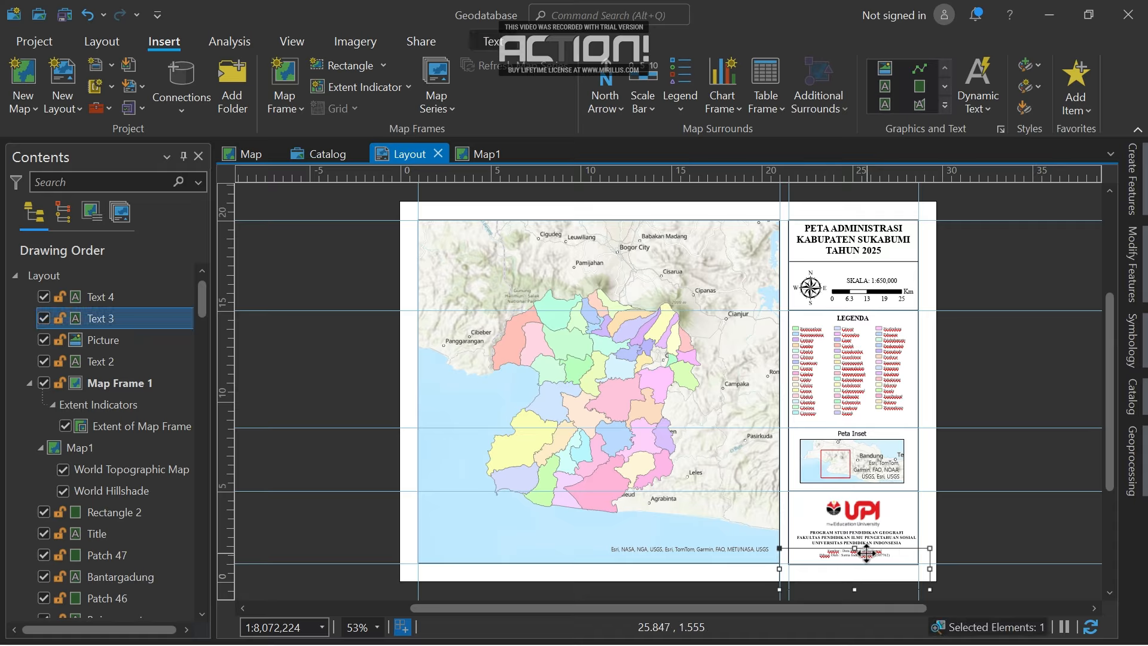
drag(865, 551, 867, 552)
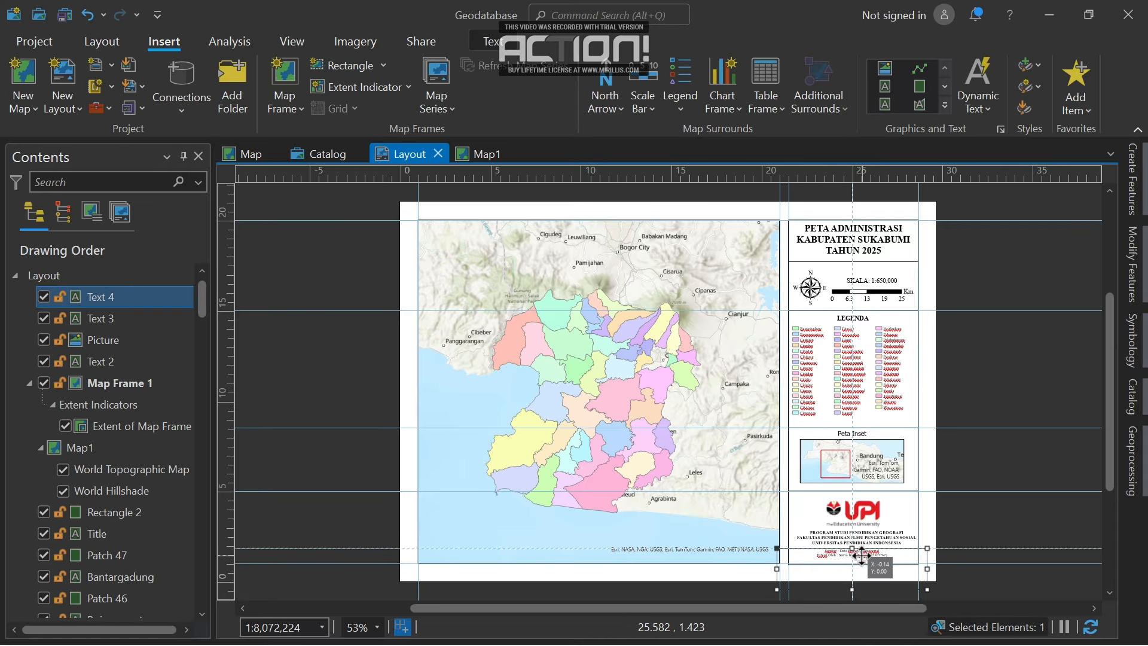
click(975, 516)
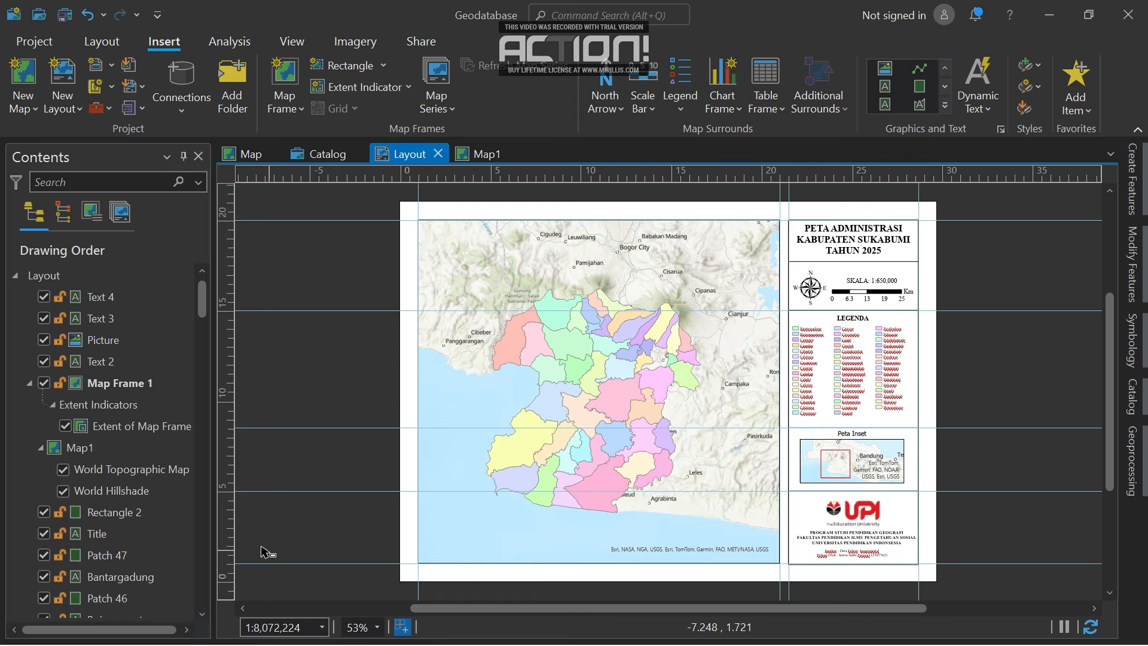
drag(234, 491, 228, 491)
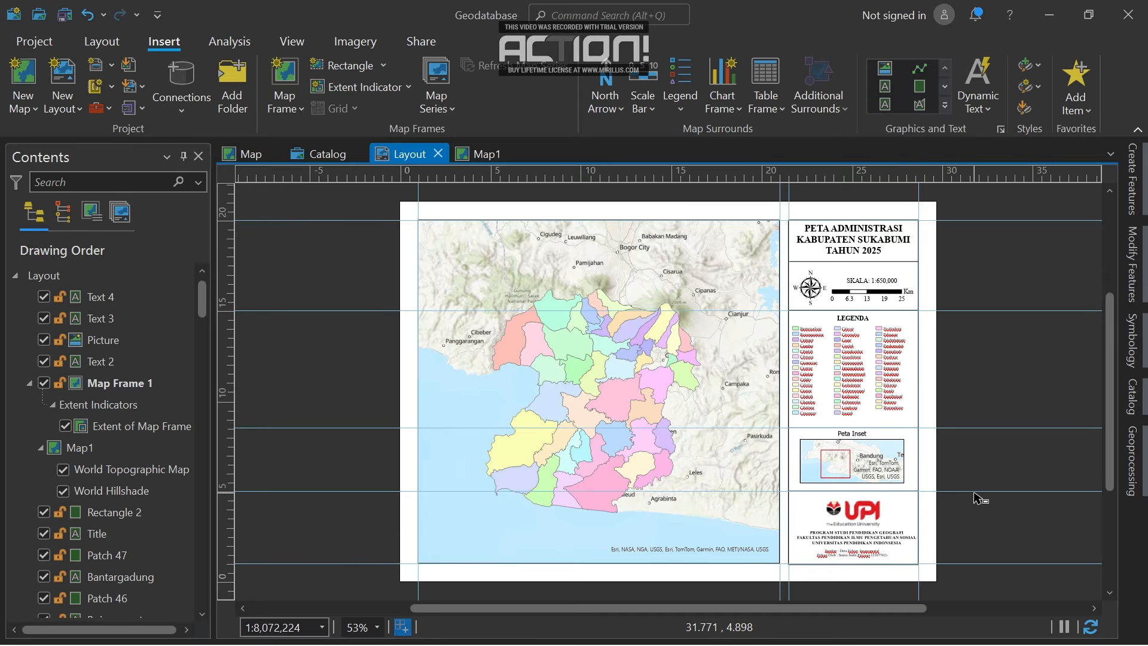
Send the border rectangle covering the main map one level backward in the drawing order.
click(716, 388)
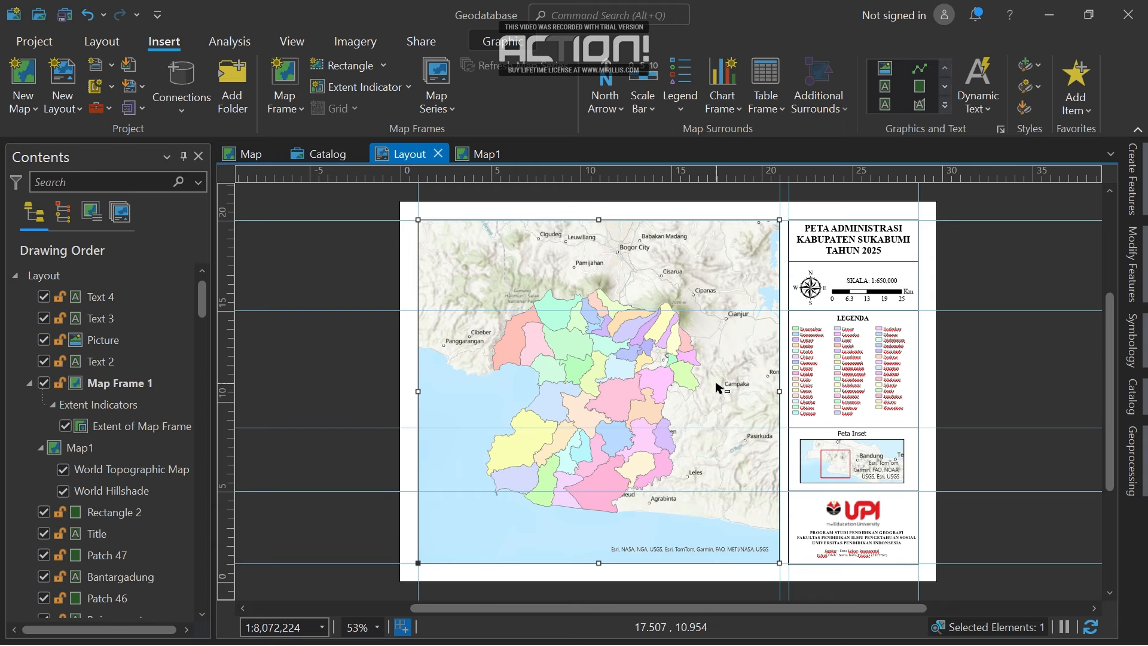
right_click(716, 387)
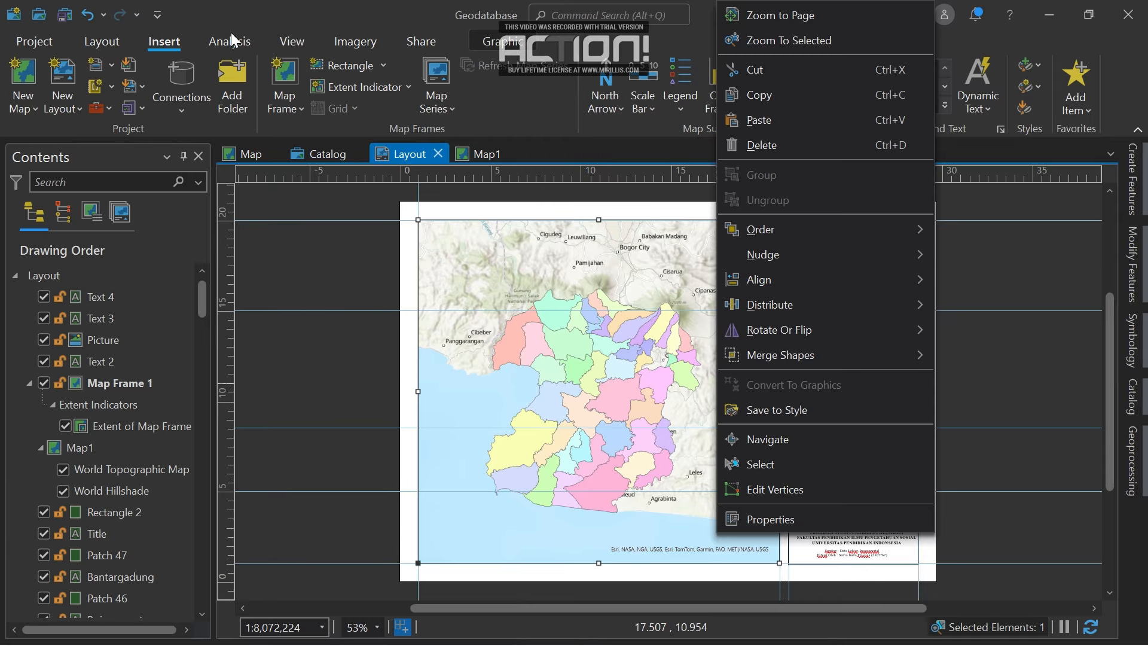
click(206, 39)
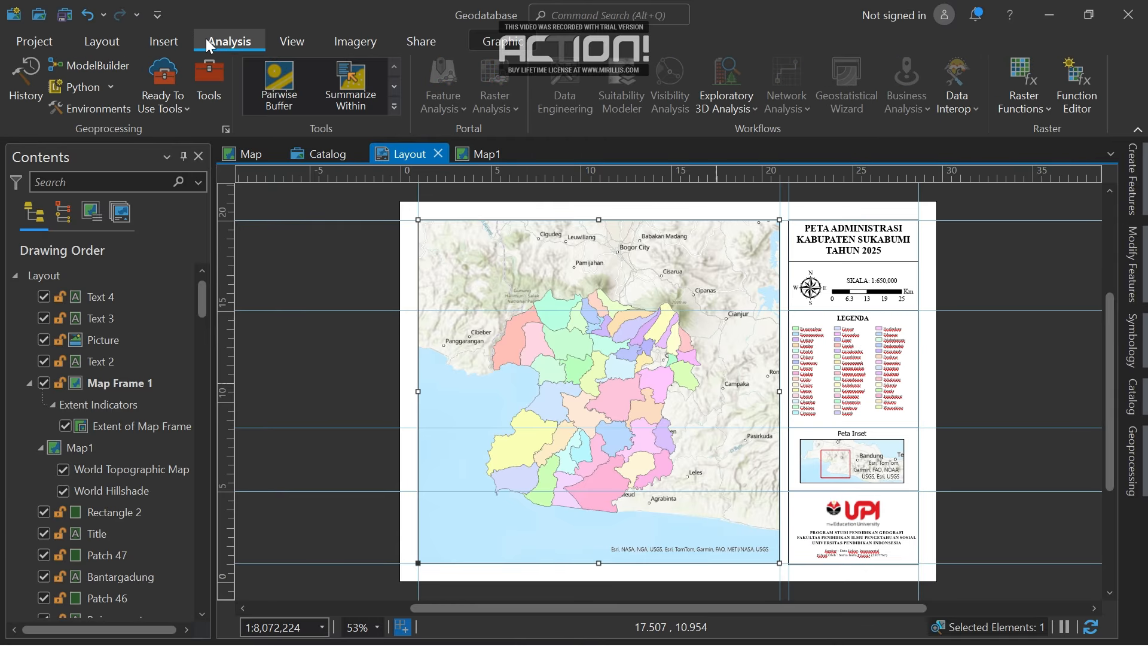
click(160, 40)
click(122, 41)
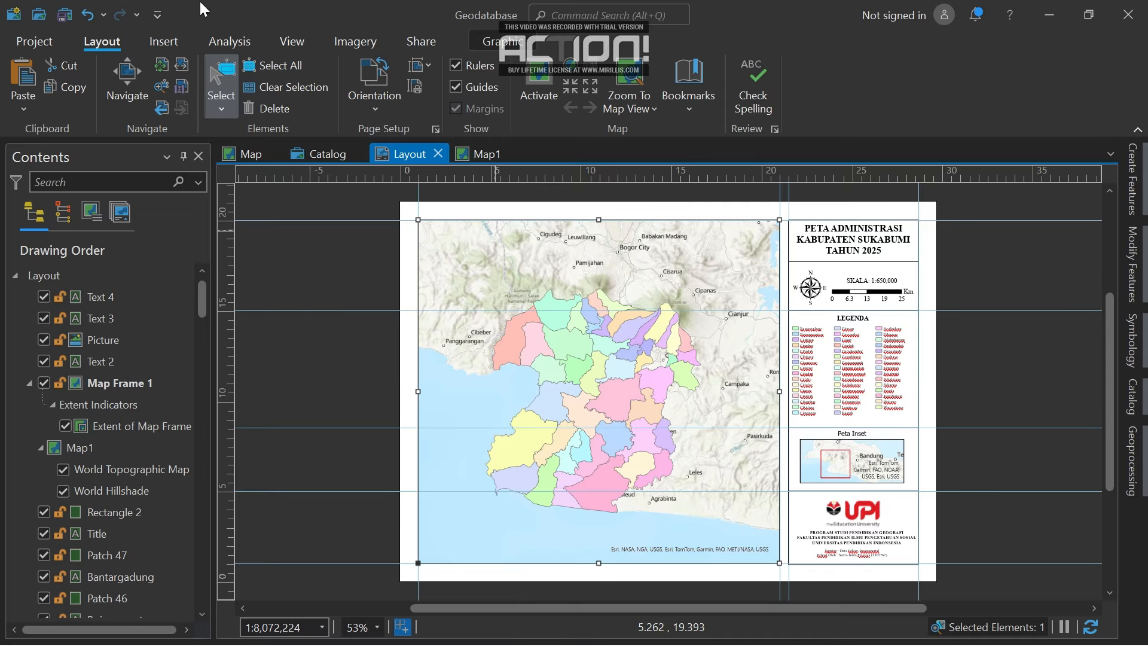
click(173, 45)
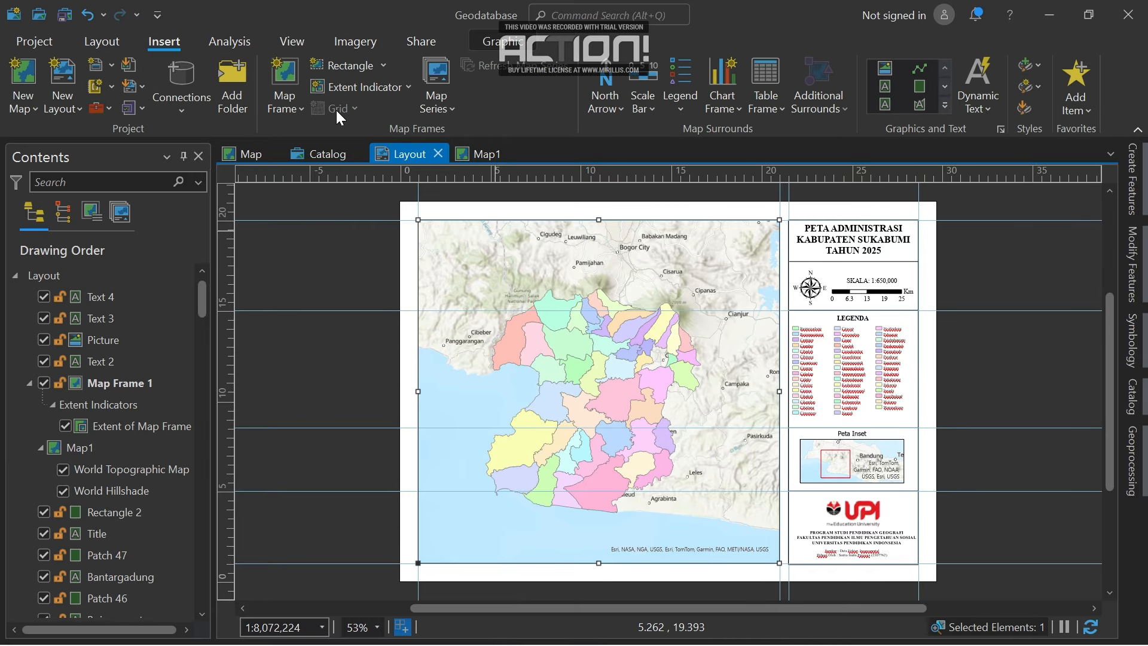
right_click(553, 255)
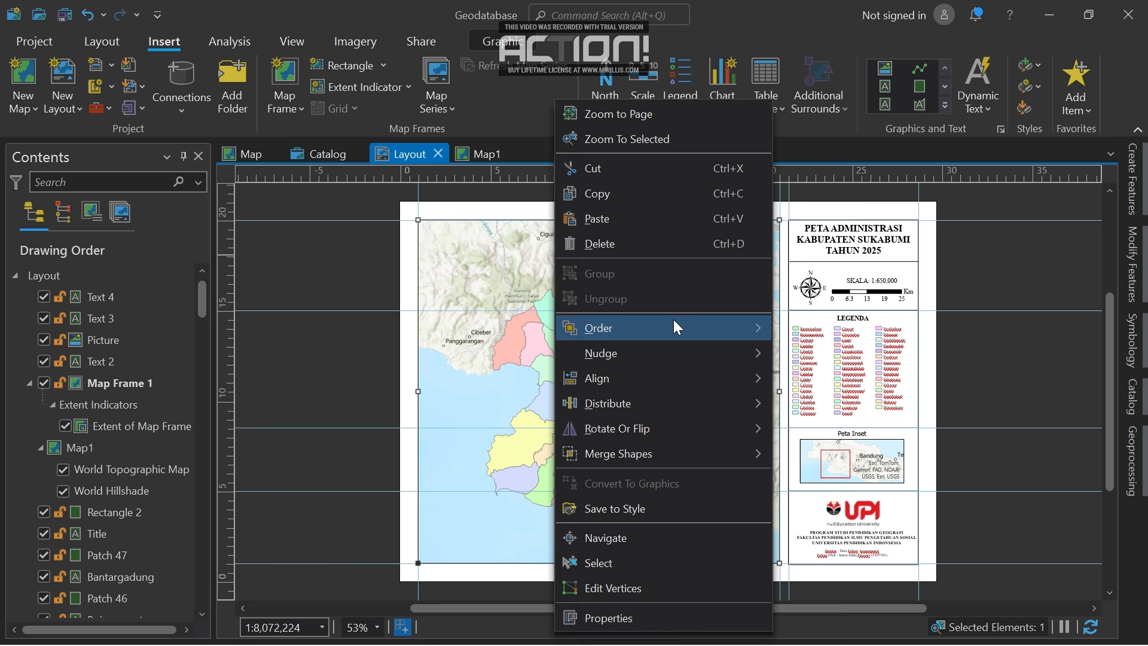
mouse_move(716, 330)
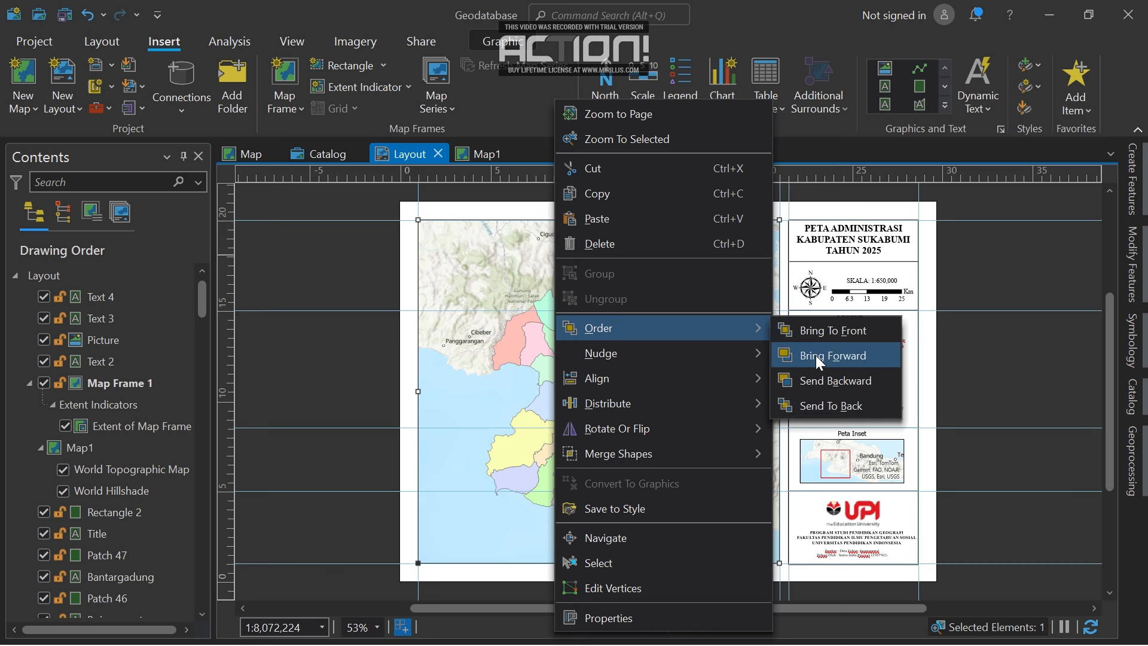
click(819, 386)
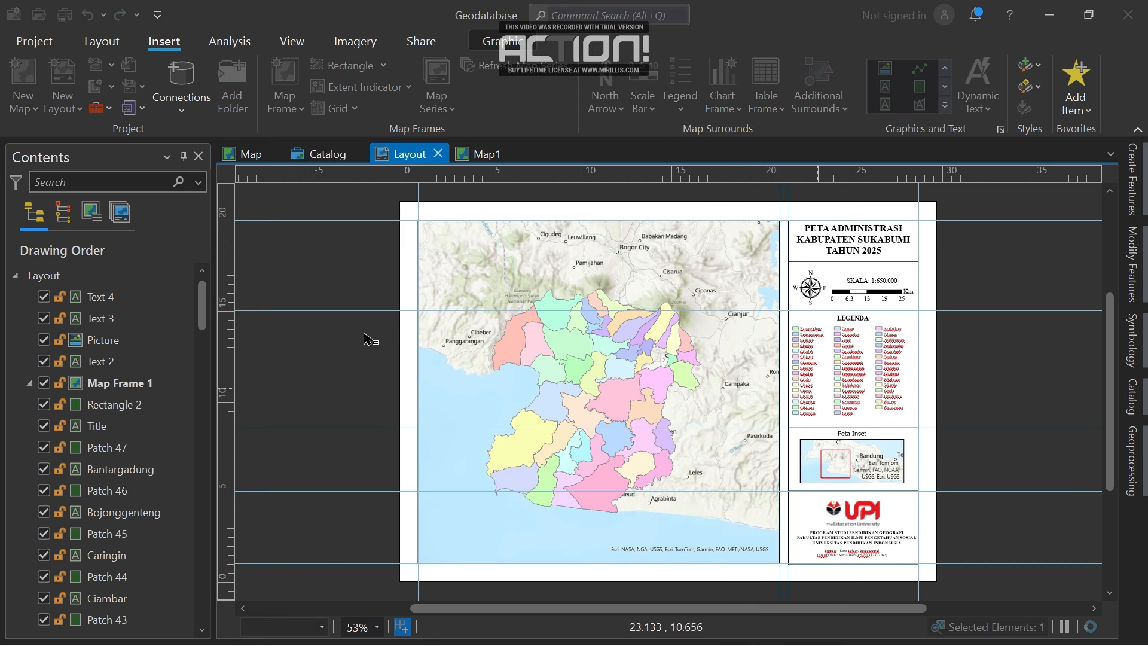
Add a Black Vertical Label Graticule to the main map frame.
click(492, 352)
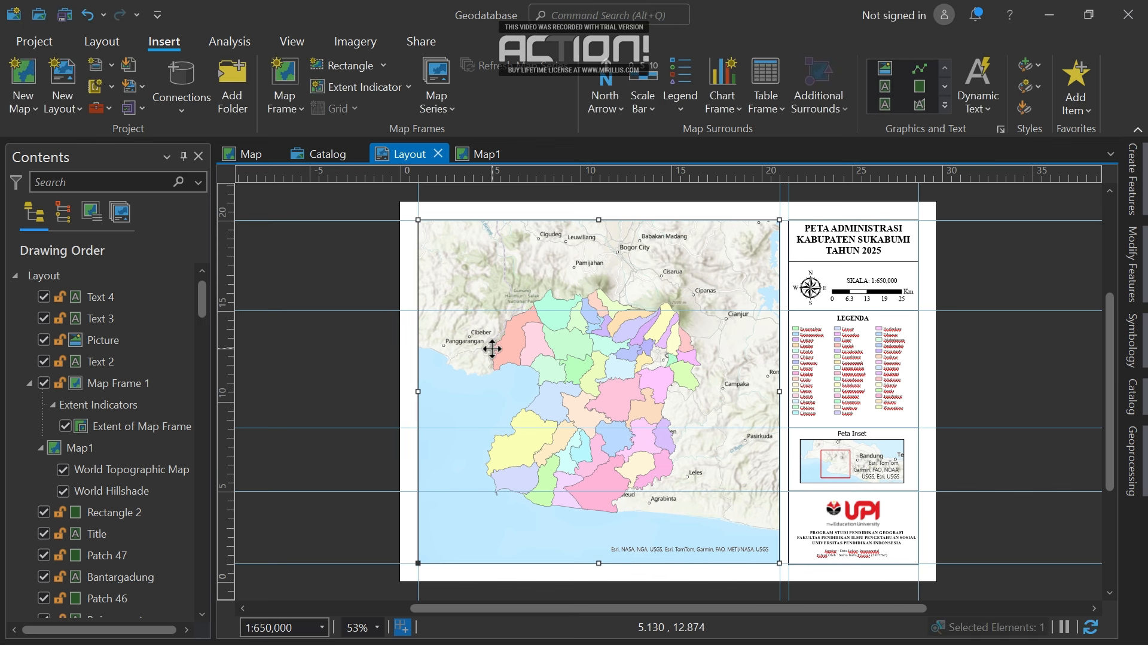
click(339, 103)
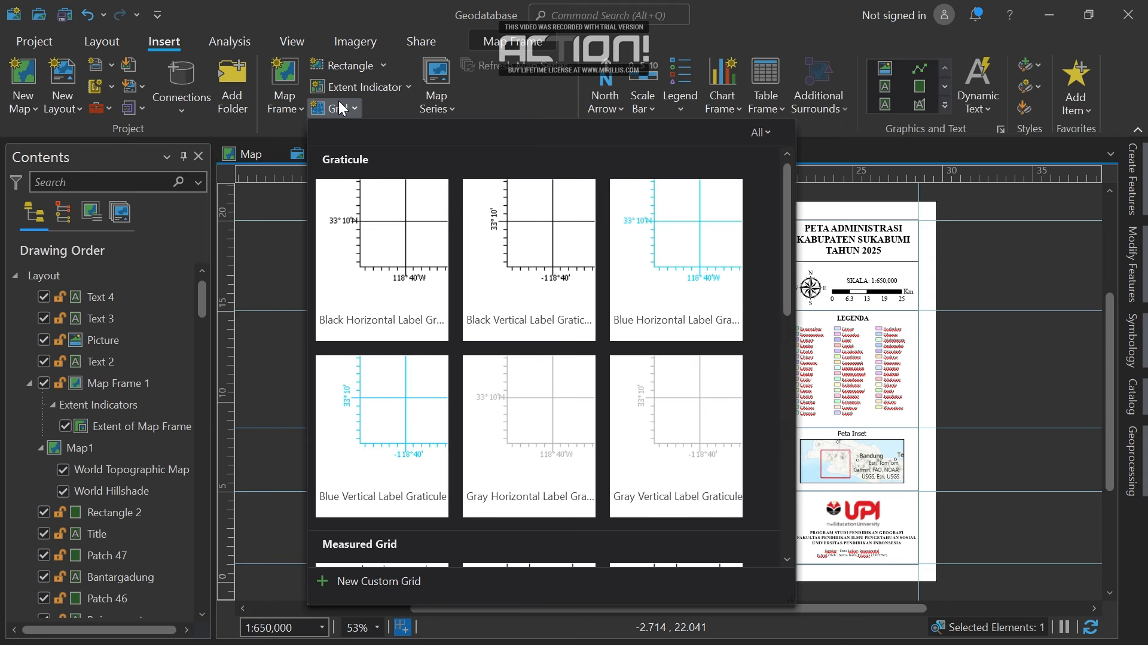
scroll(482, 247, up, 10)
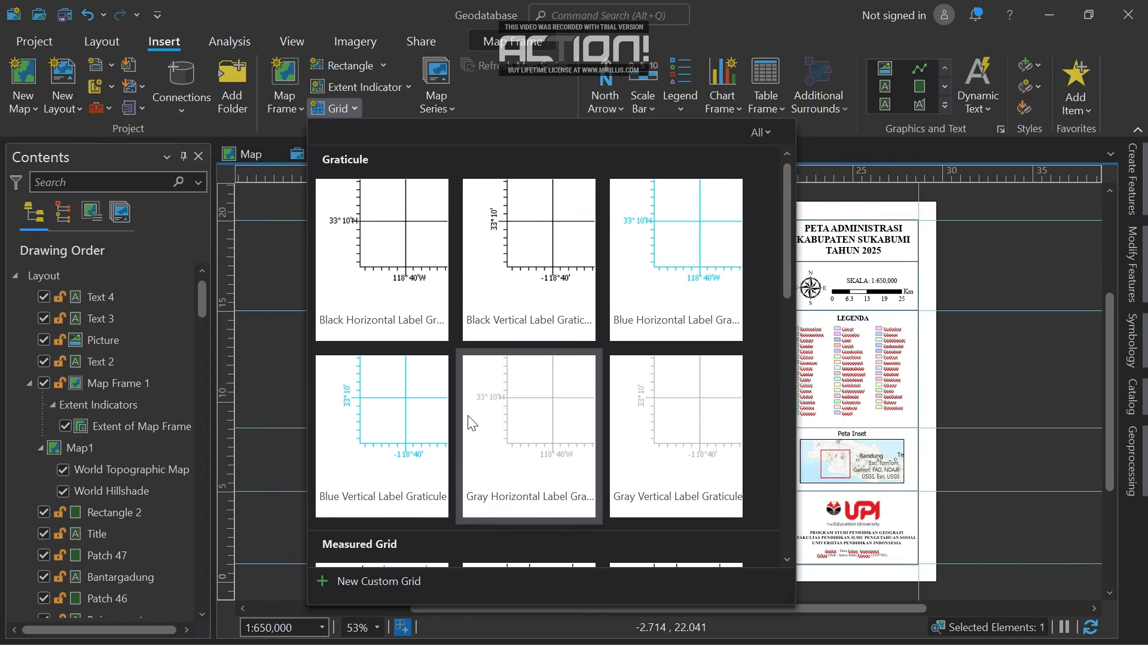
click(527, 304)
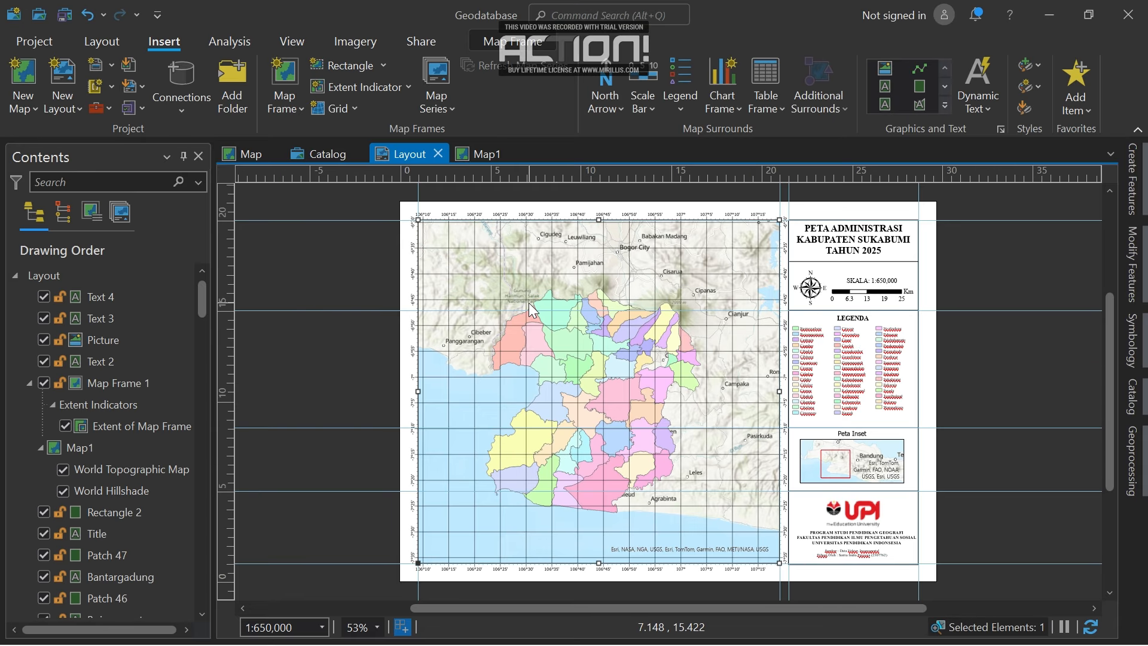
Open the properties of the main map's Black Vertical Label Graticule and change its neatline colour to light grey.
right_click(733, 369)
click(782, 600)
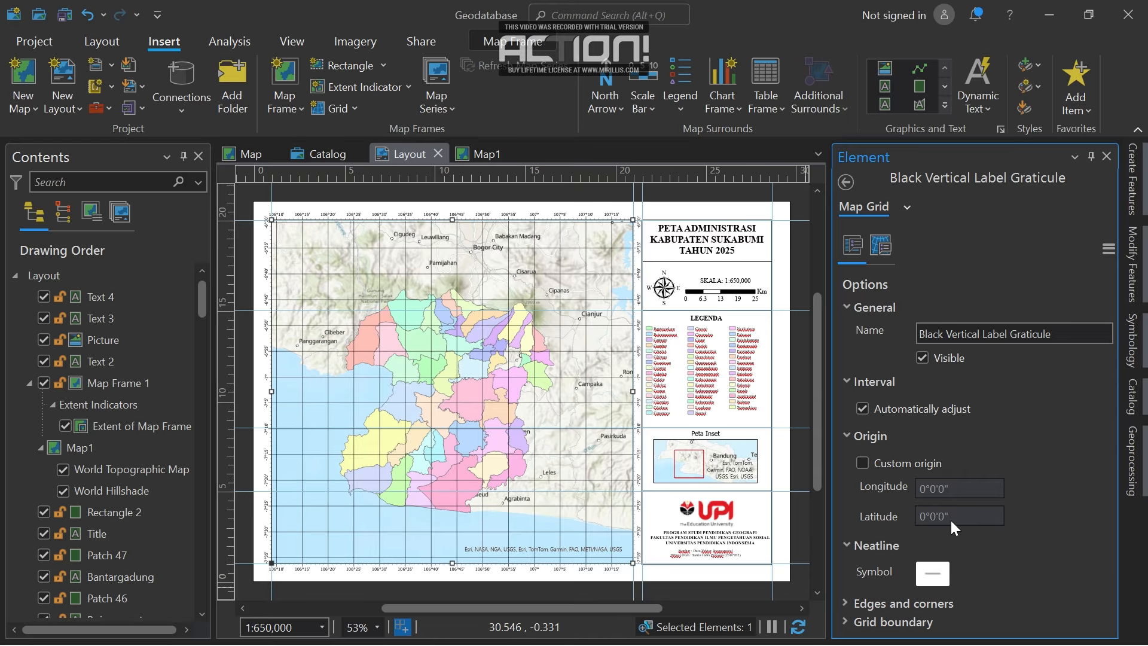
click(929, 569)
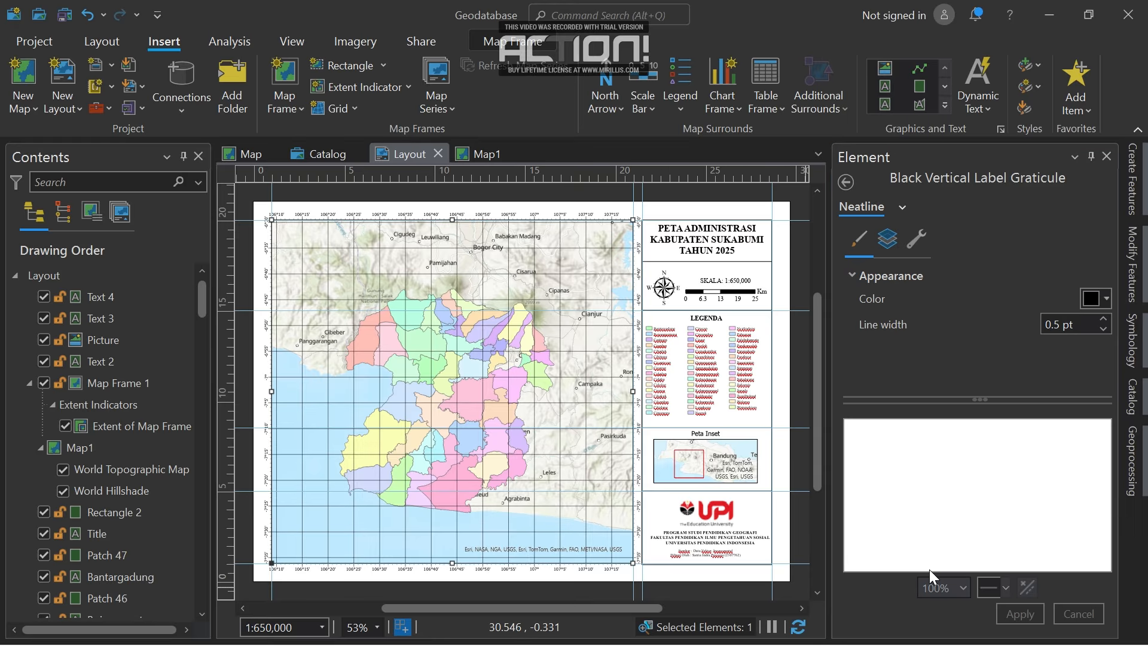
click(1106, 299)
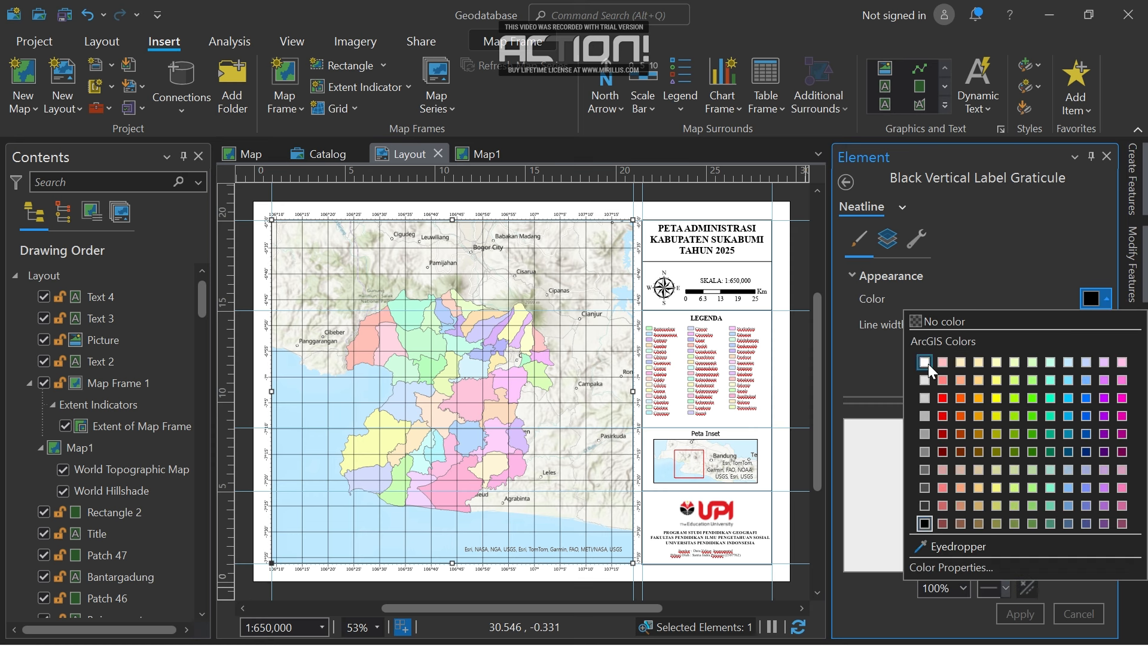
click(924, 415)
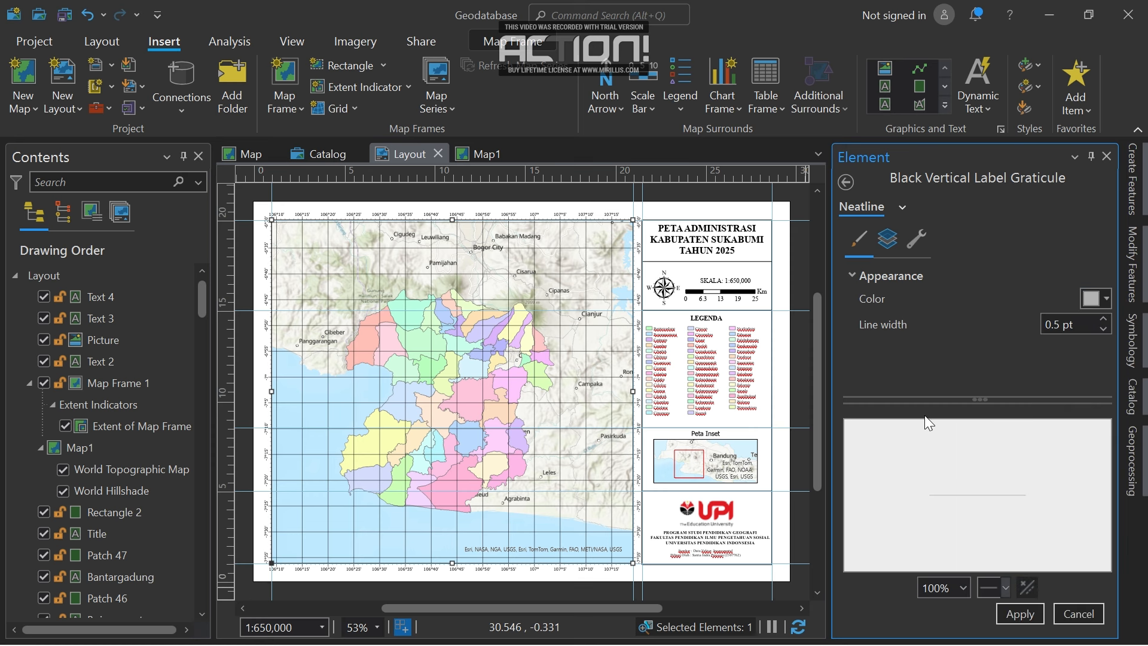
click(1010, 612)
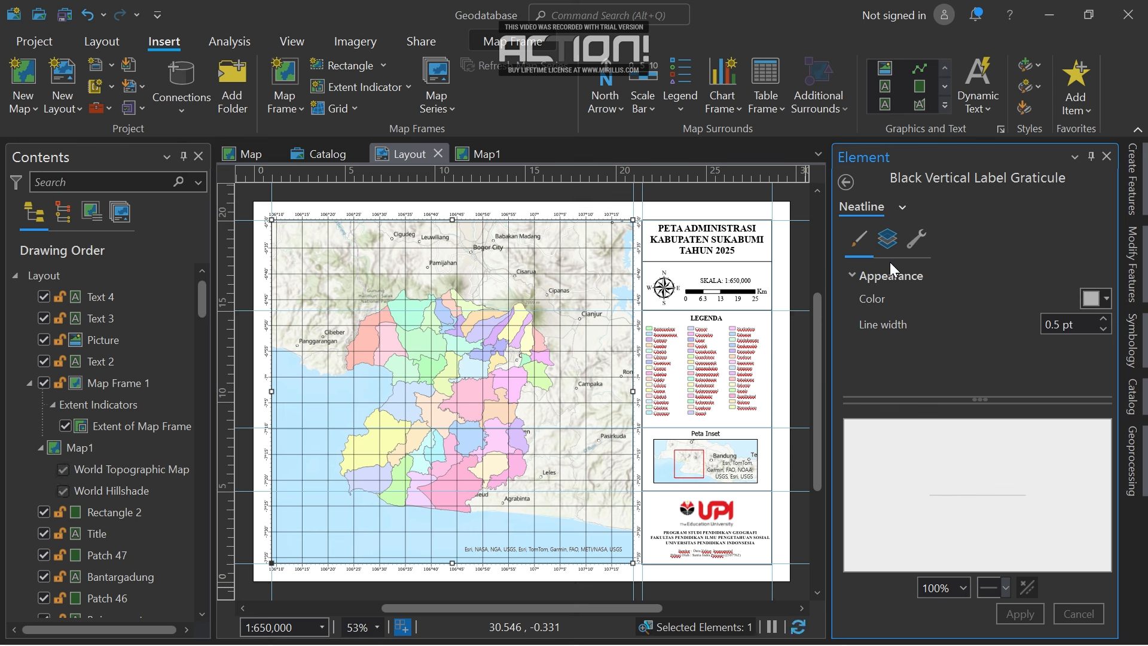
Examine the neatline symbol's stroke layer settings, including its stroke types, offset effect and dash types.
click(897, 238)
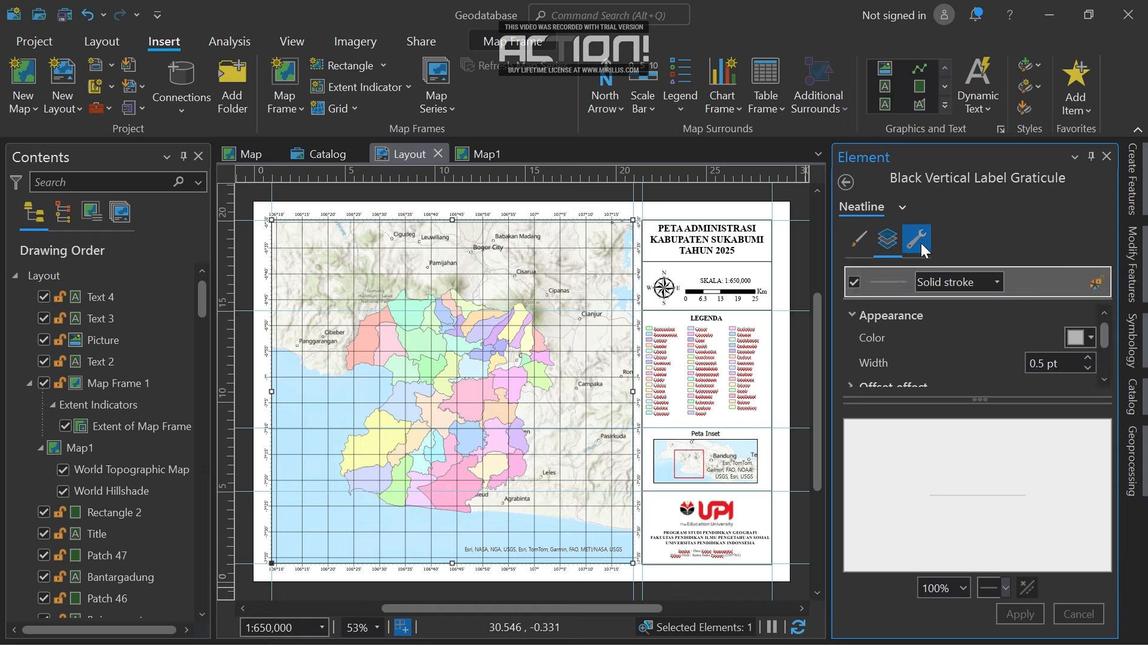
click(956, 286)
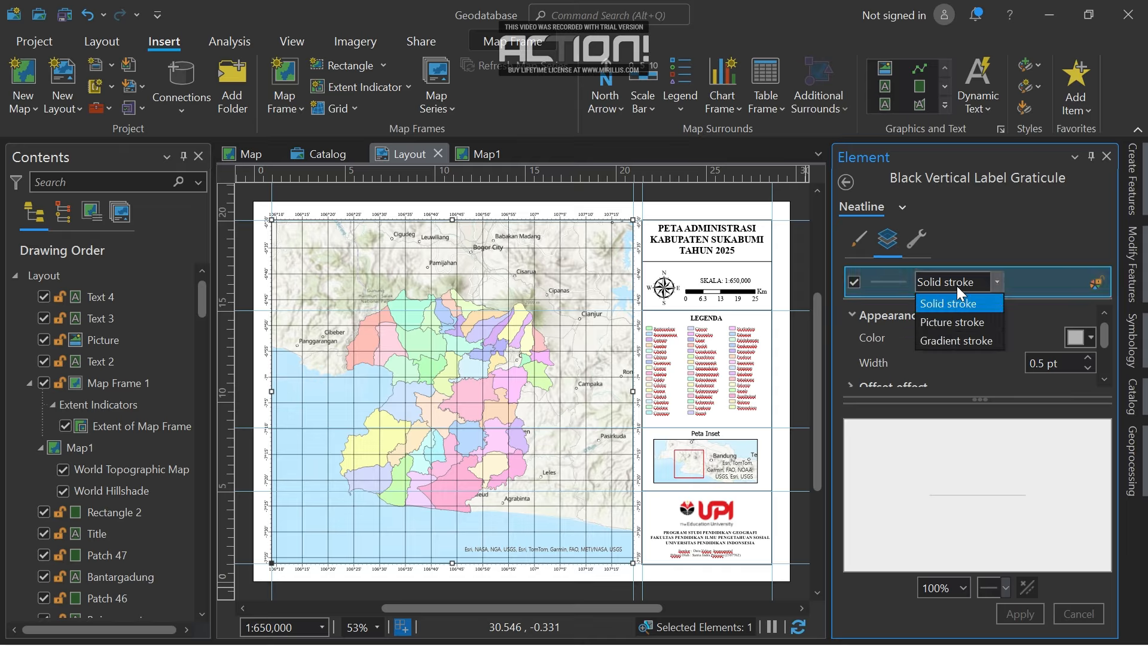
click(859, 339)
scroll(859, 339, down, 2)
scroll(859, 339, up, 2)
scroll(859, 338, down, 2)
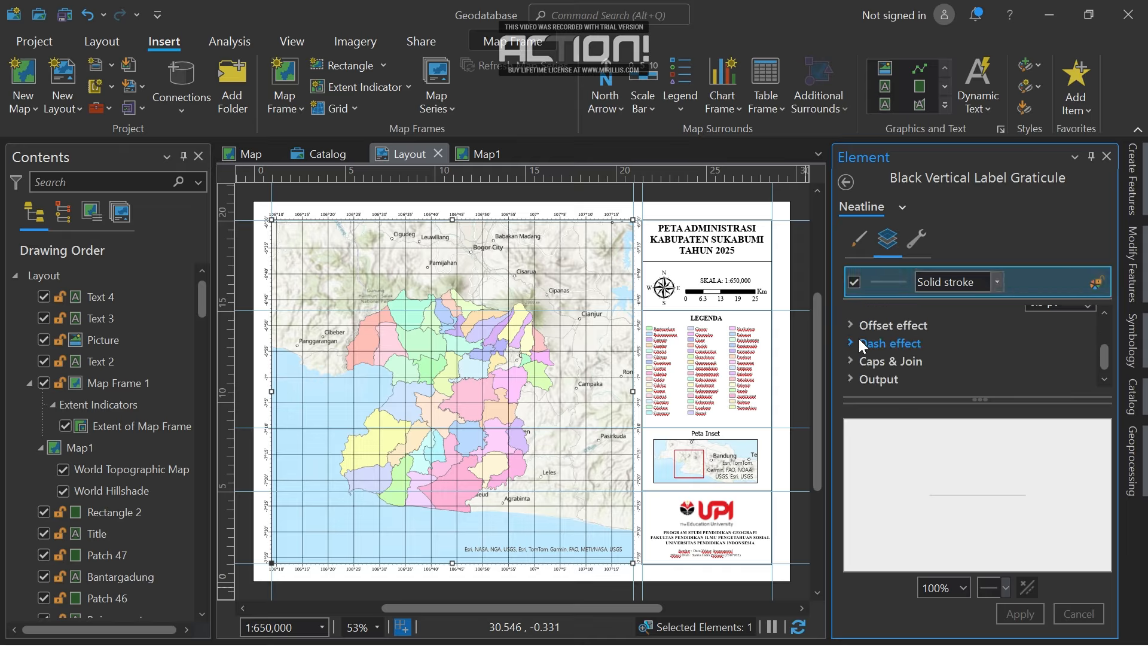
scroll(867, 338, up, 2)
scroll(875, 338, down, 2)
scroll(876, 339, up, 2)
scroll(875, 338, down, 2)
click(889, 331)
scroll(887, 330, down, 2)
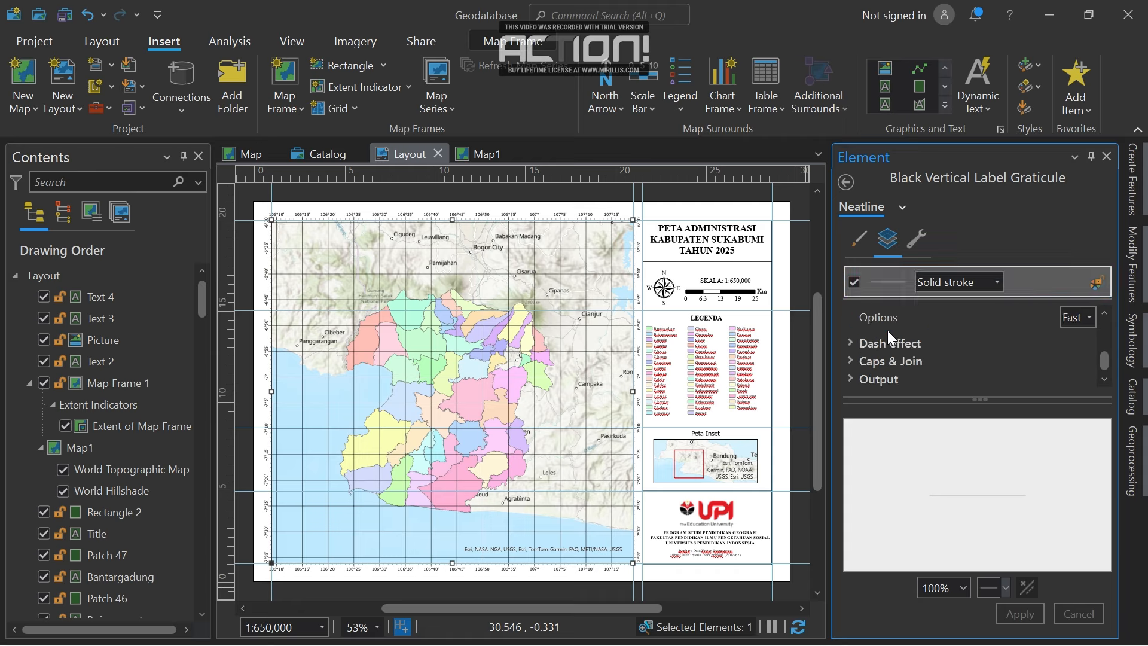
click(887, 337)
scroll(887, 337, down, 3)
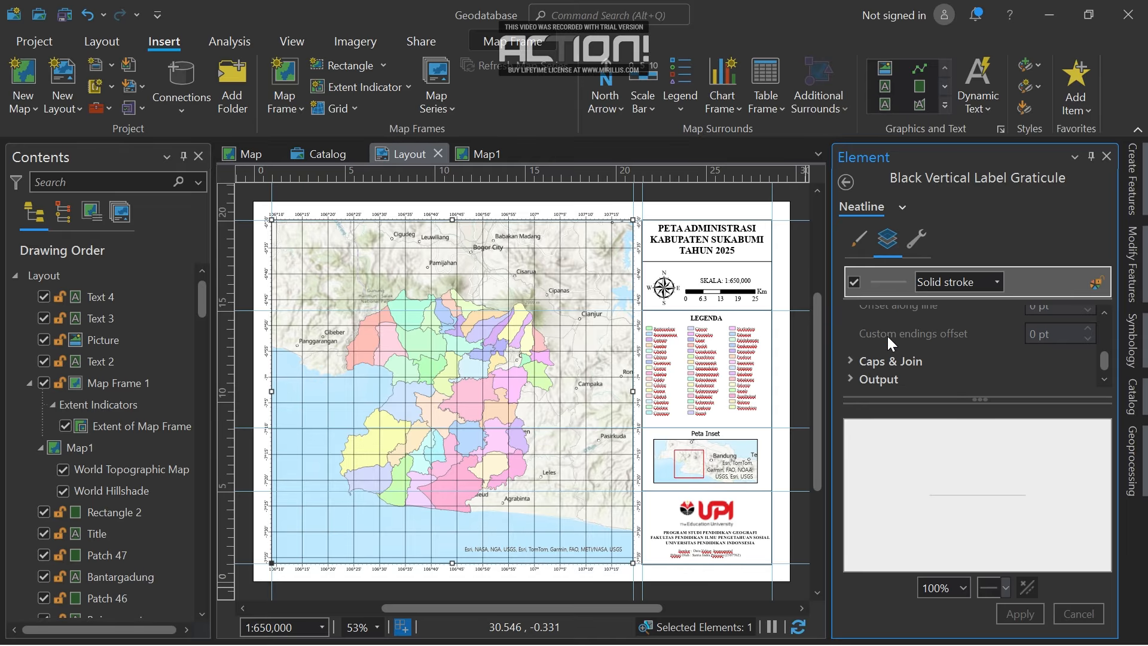
scroll(887, 337, up, 6)
scroll(887, 336, down, 3)
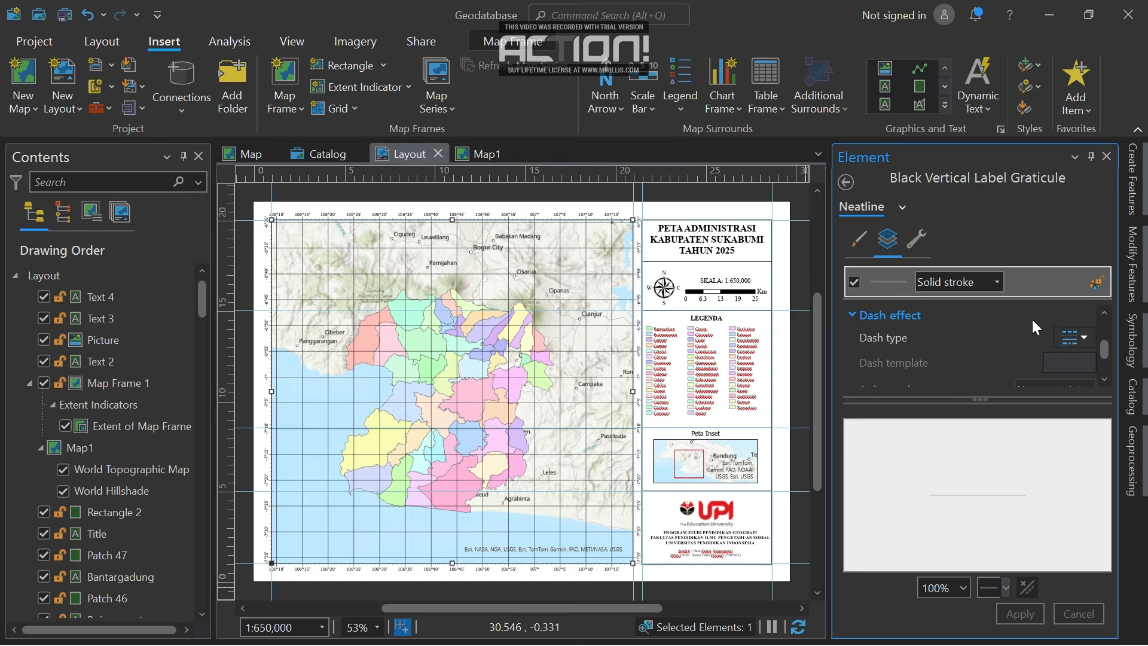
click(1075, 327)
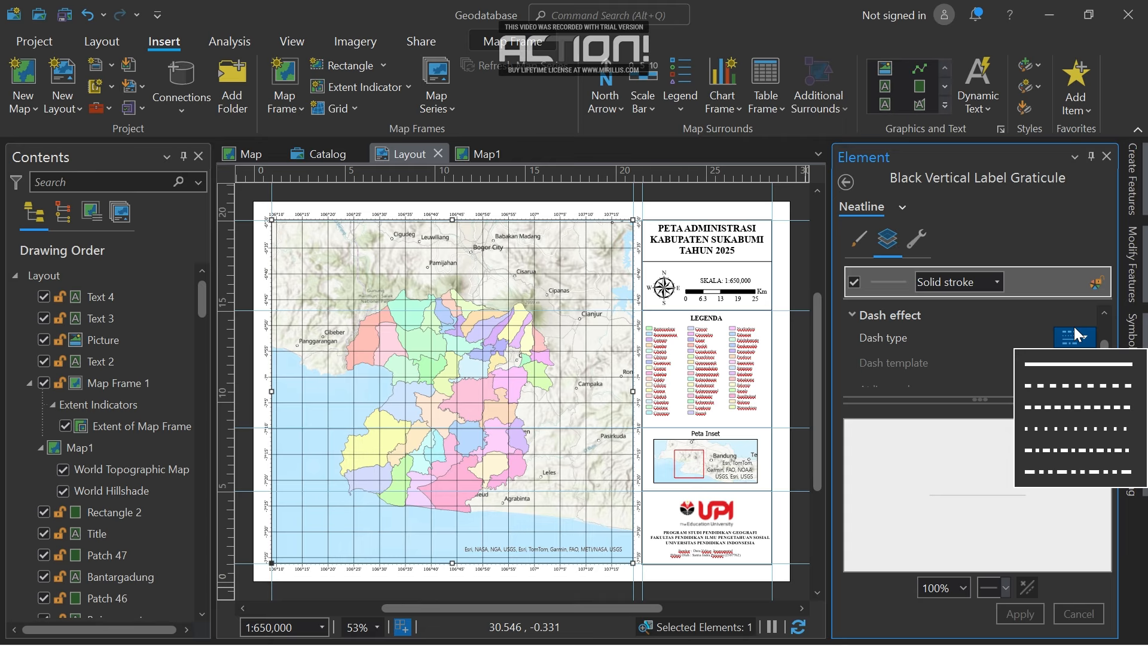
click(1075, 333)
scroll(930, 358, up, 3)
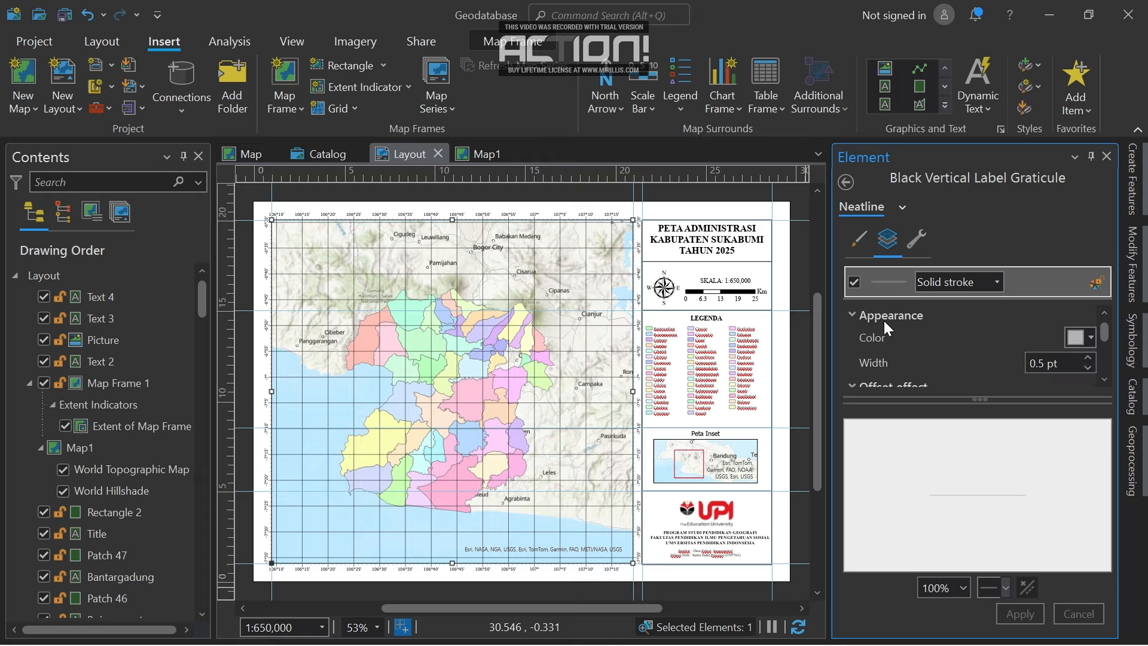
Try the Picture and Gradient stroke types on the graticule's neatline, return it to Solid stroke, and apply the symbol formatting.
click(993, 278)
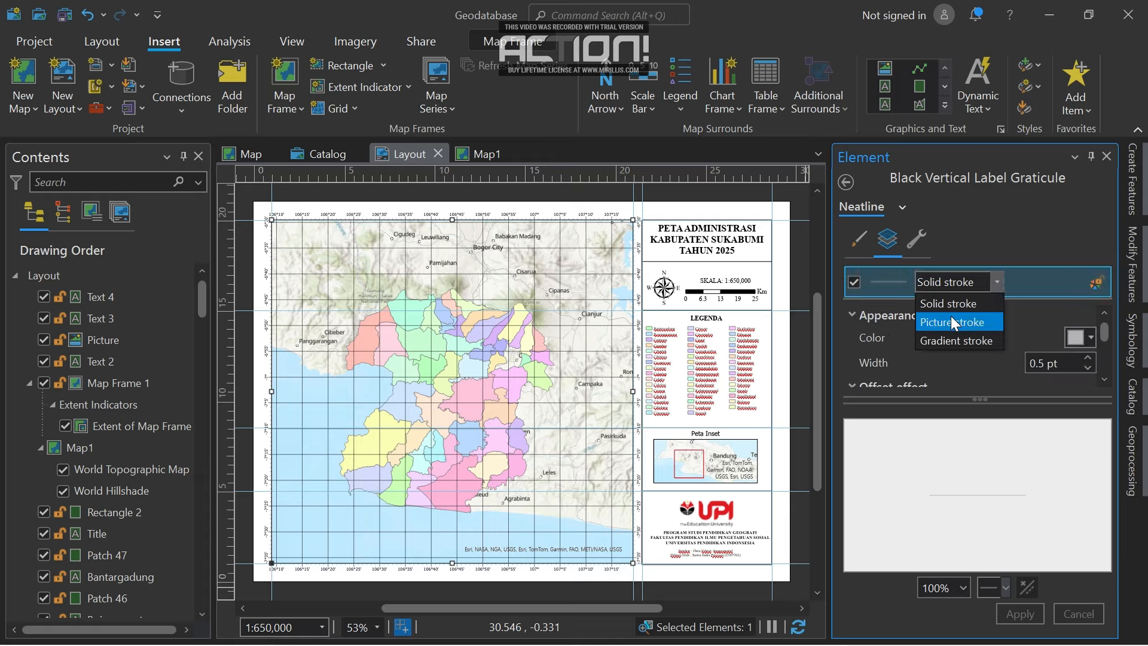
click(951, 322)
click(997, 281)
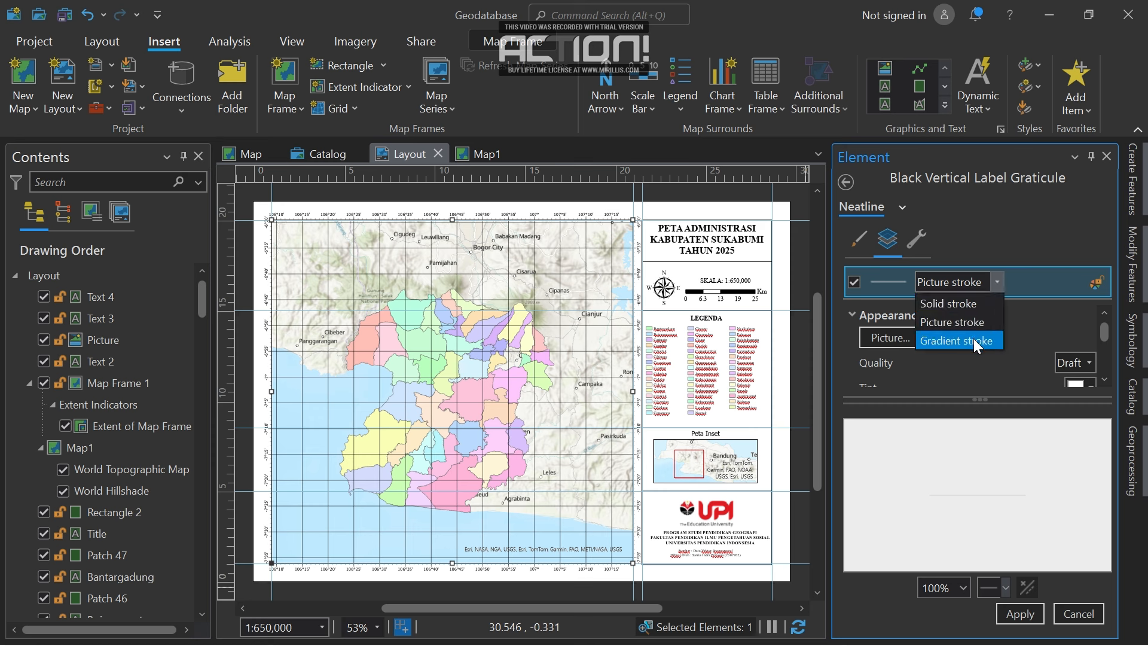
click(973, 340)
click(987, 279)
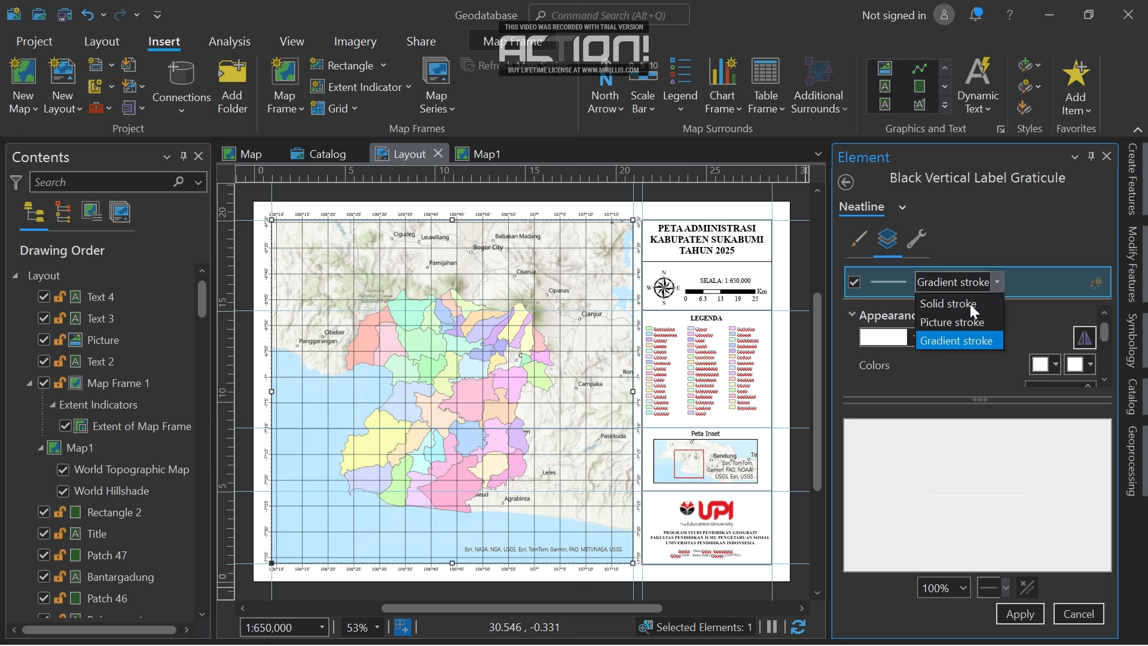
click(962, 314)
click(998, 277)
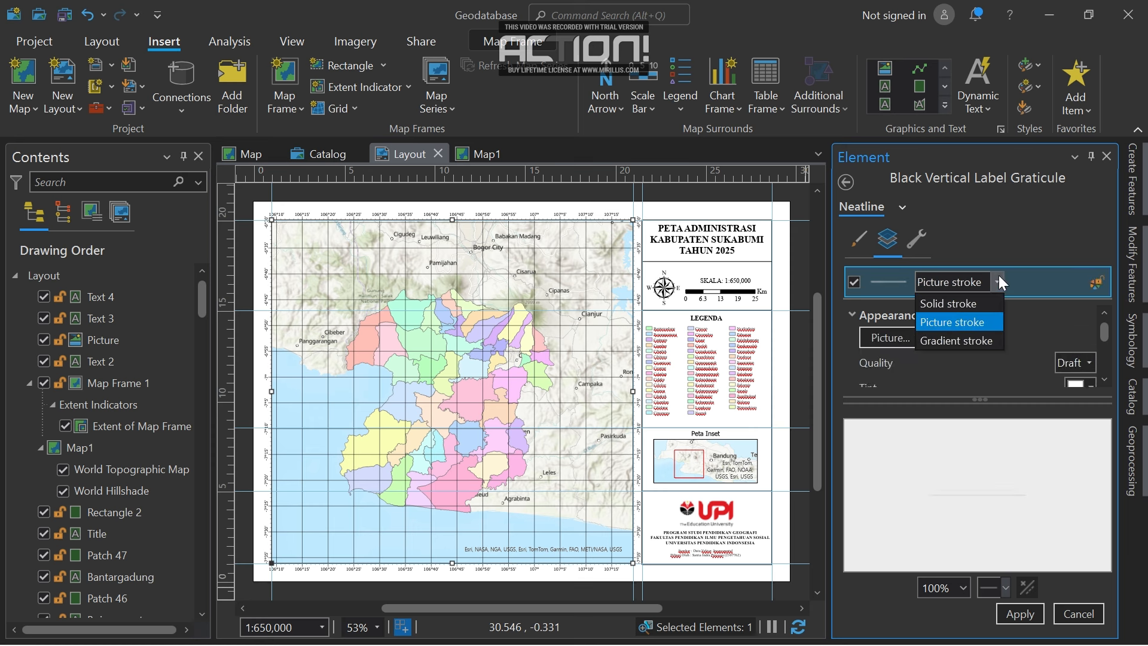
click(972, 300)
click(912, 234)
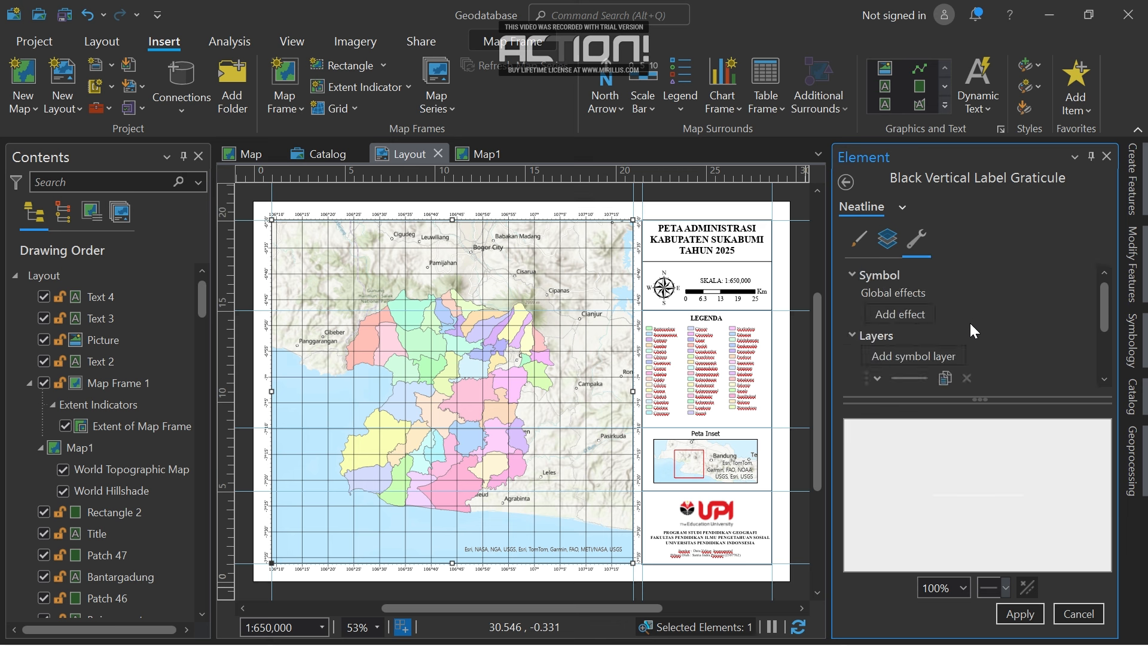
scroll(970, 326, down, 3)
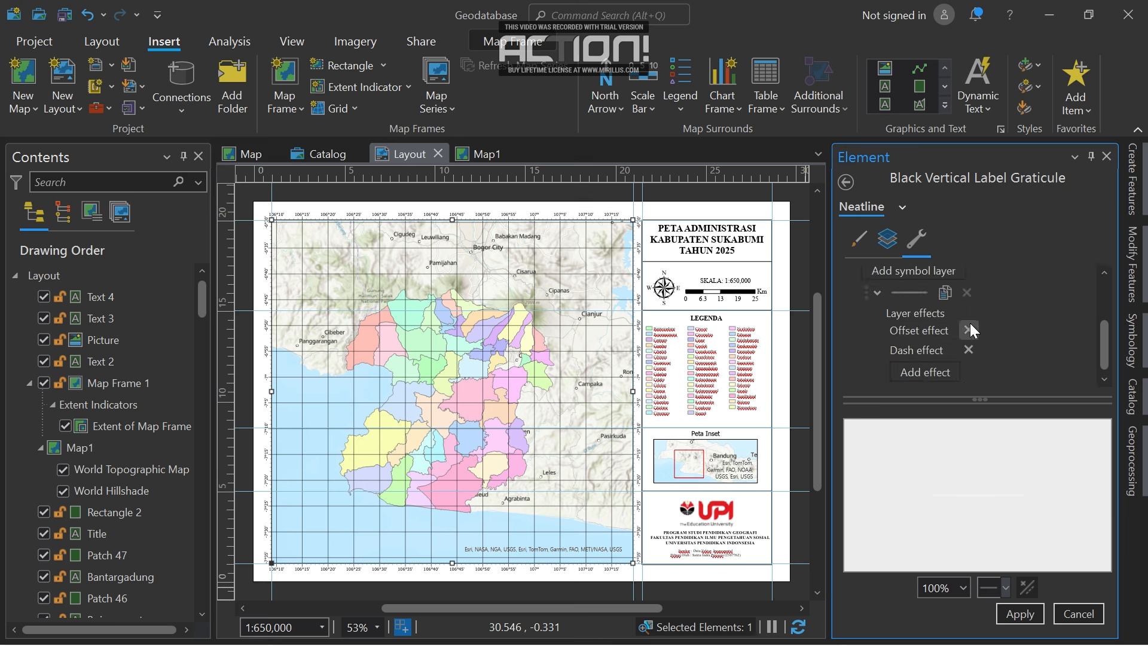
click(846, 181)
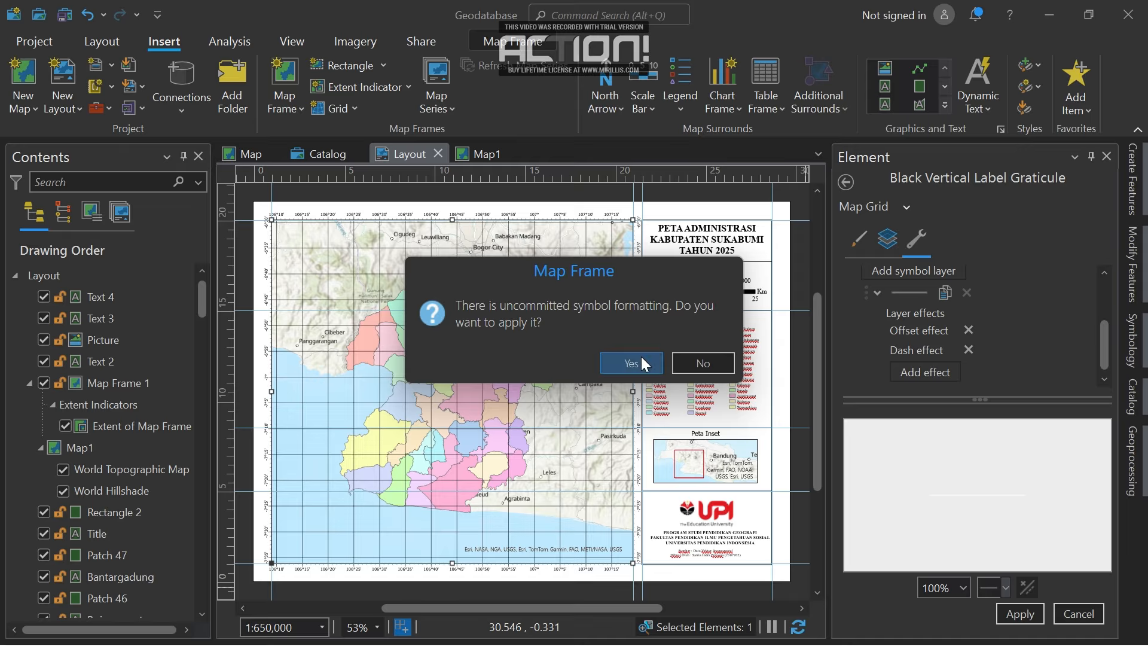
click(641, 363)
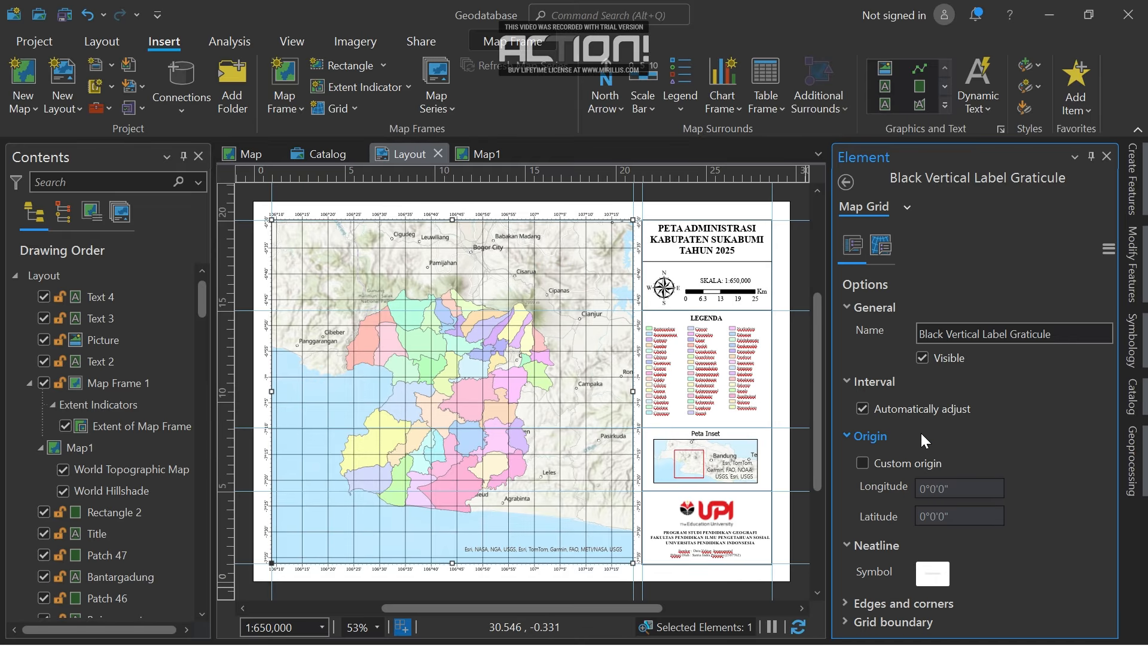
Examine the interval and appearance settings of the graticule's Labels, Ticks and Gridlines components, including the gridline symbol and value syncing.
click(880, 245)
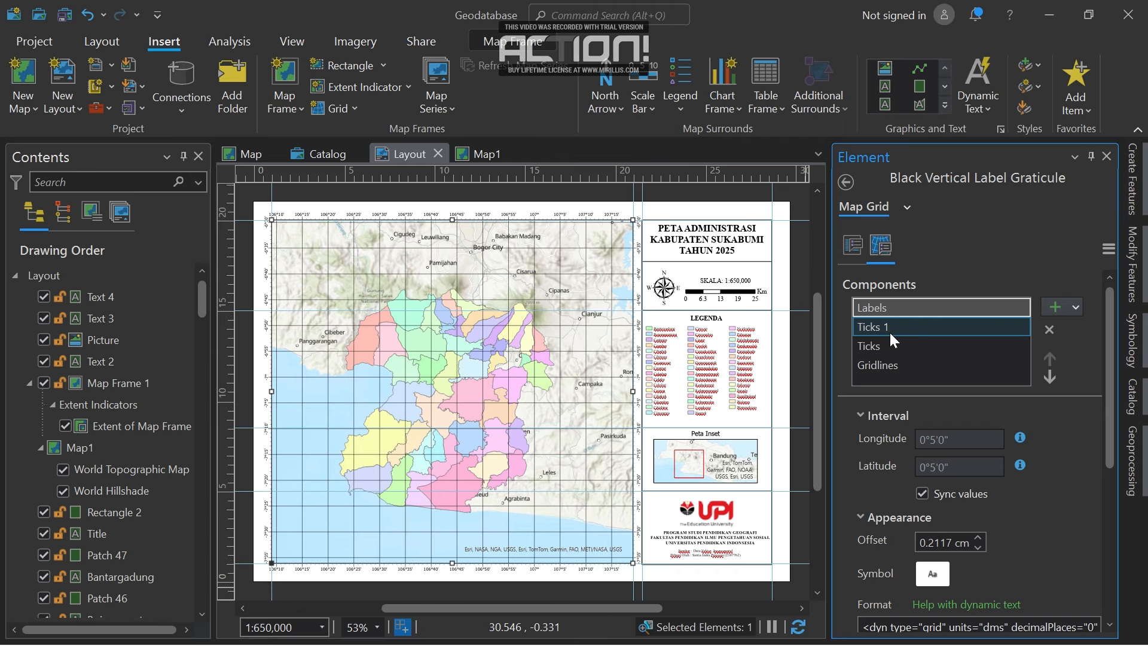
scroll(900, 394, down, 5)
scroll(901, 395, up, 5)
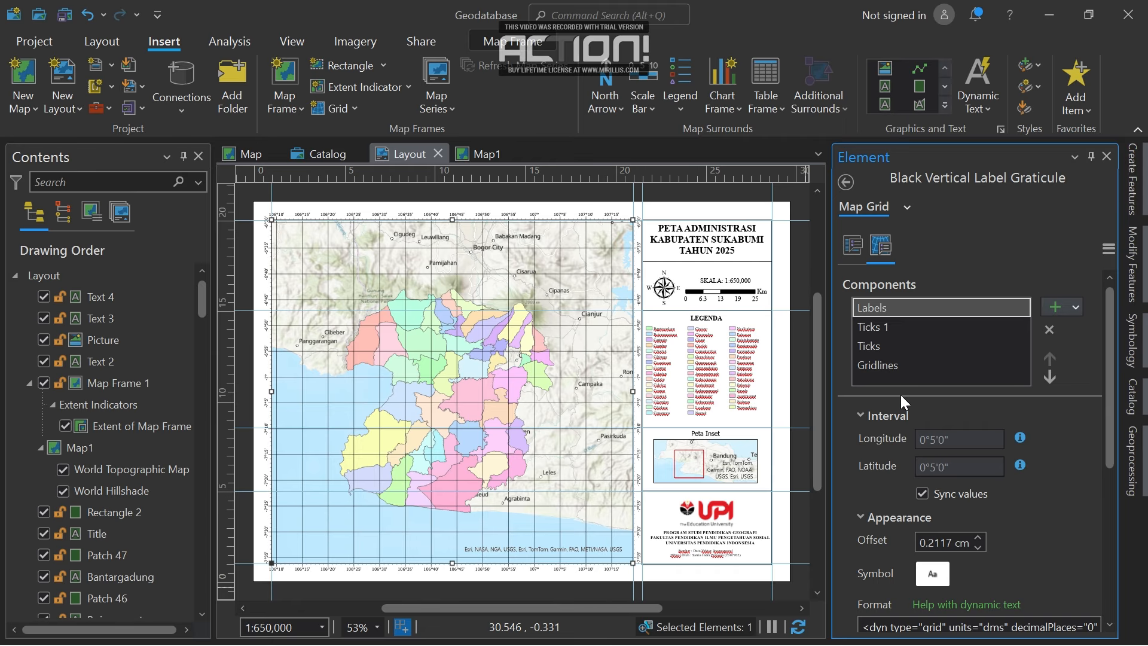
click(876, 366)
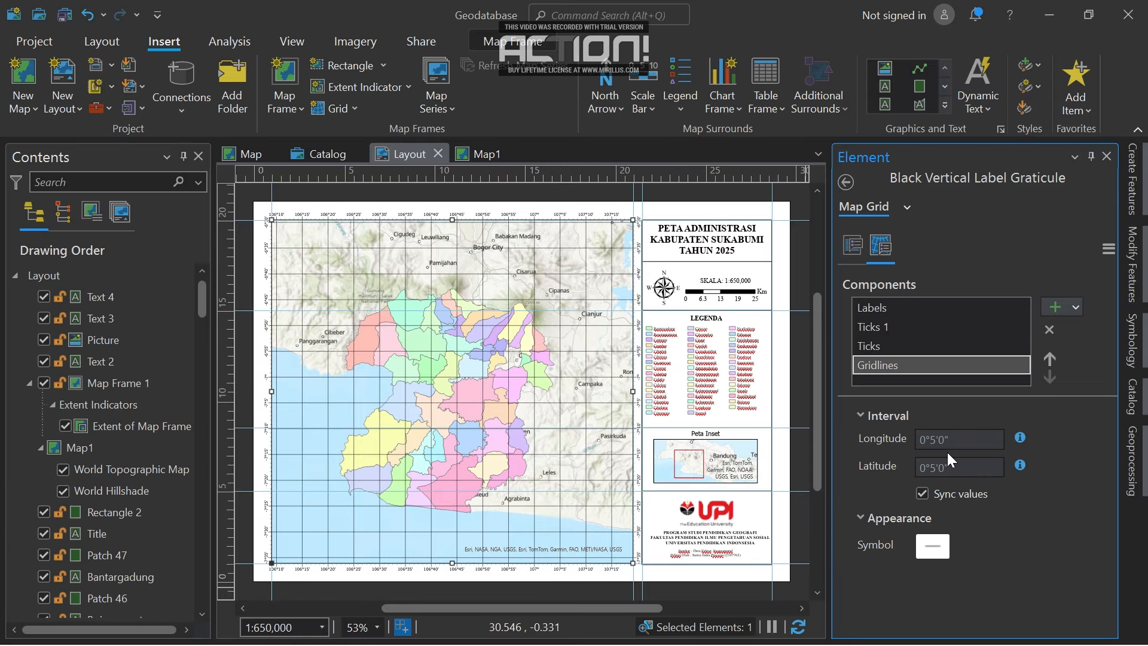
click(922, 493)
click(923, 494)
click(932, 536)
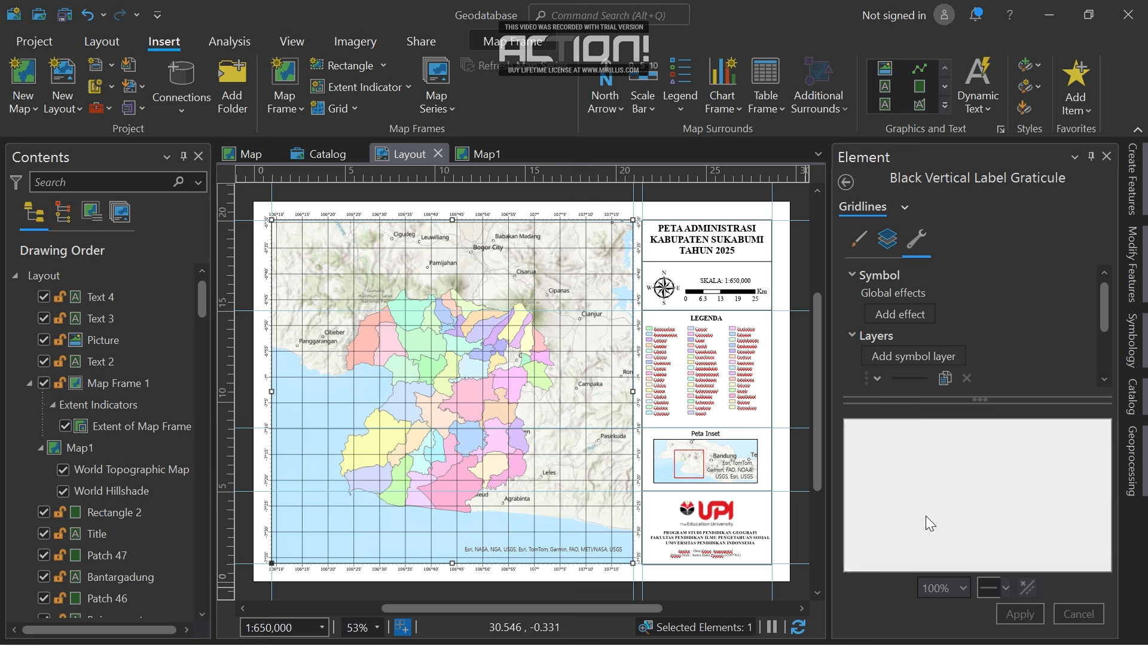
scroll(996, 300, down, 3)
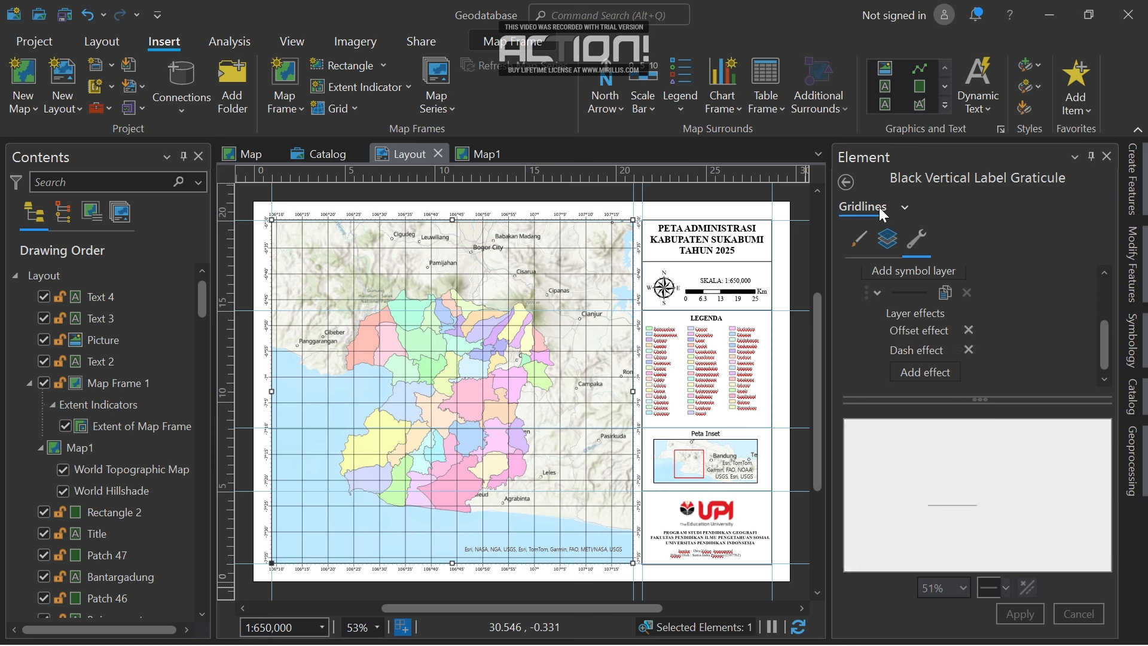
click(844, 183)
click(844, 184)
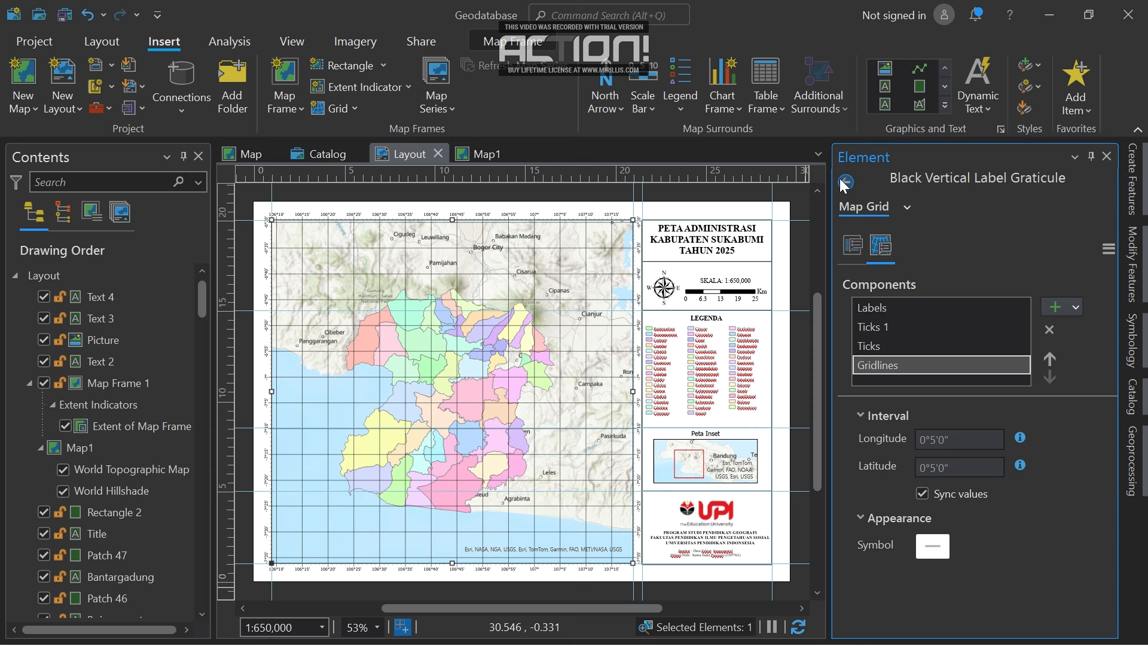
click(885, 313)
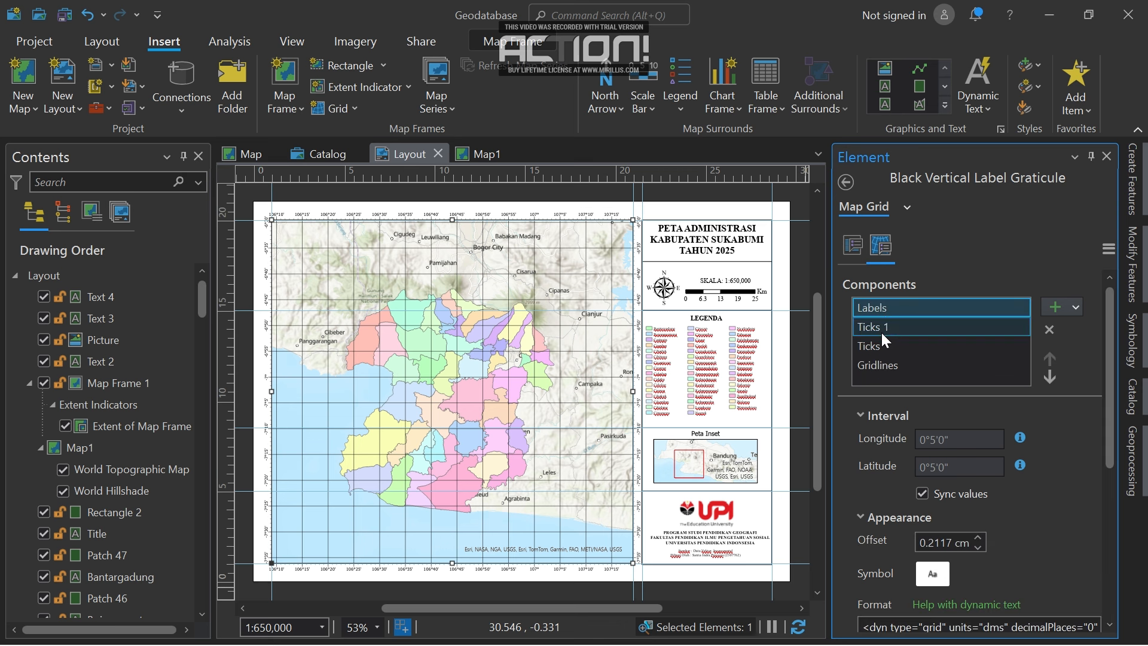
click(881, 331)
click(874, 354)
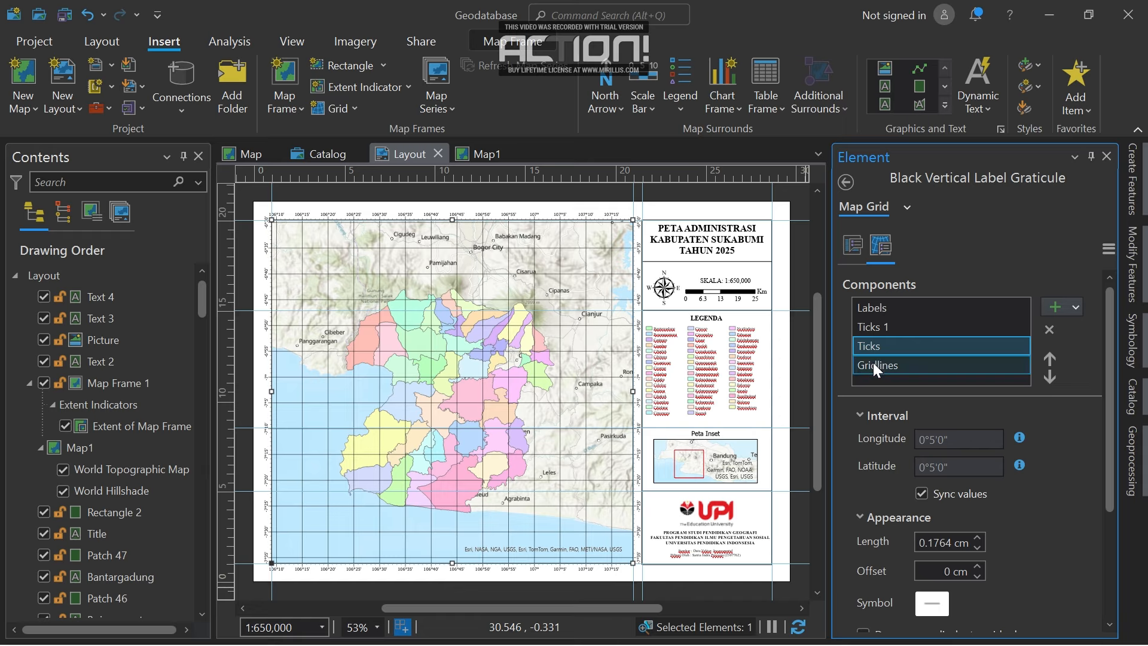
click(873, 362)
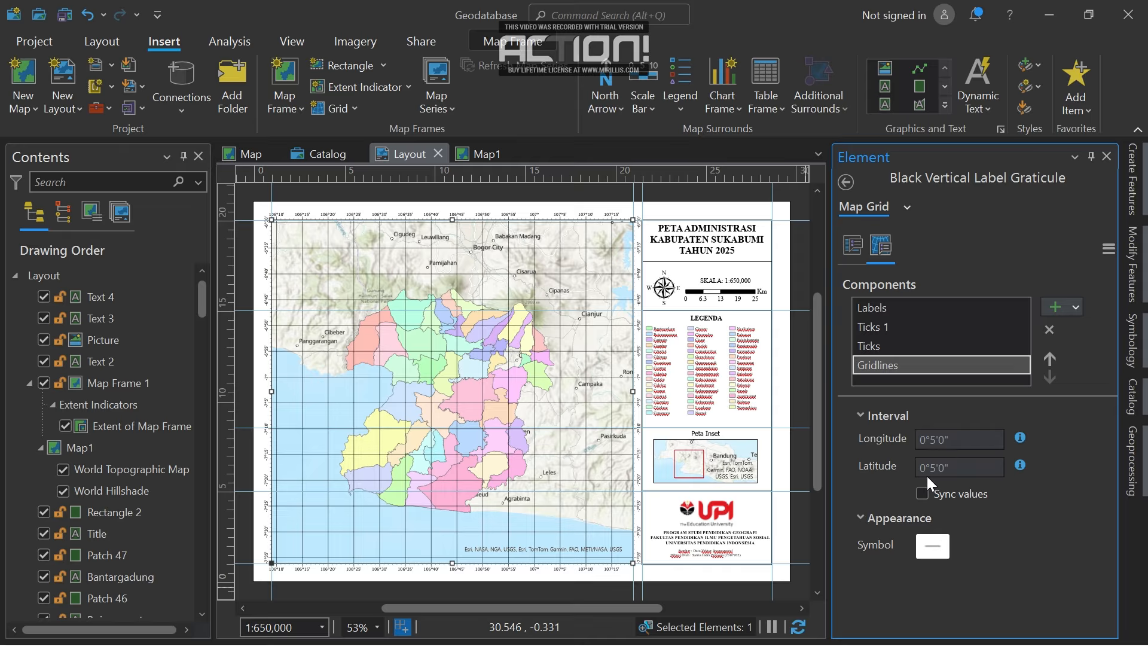
click(922, 494)
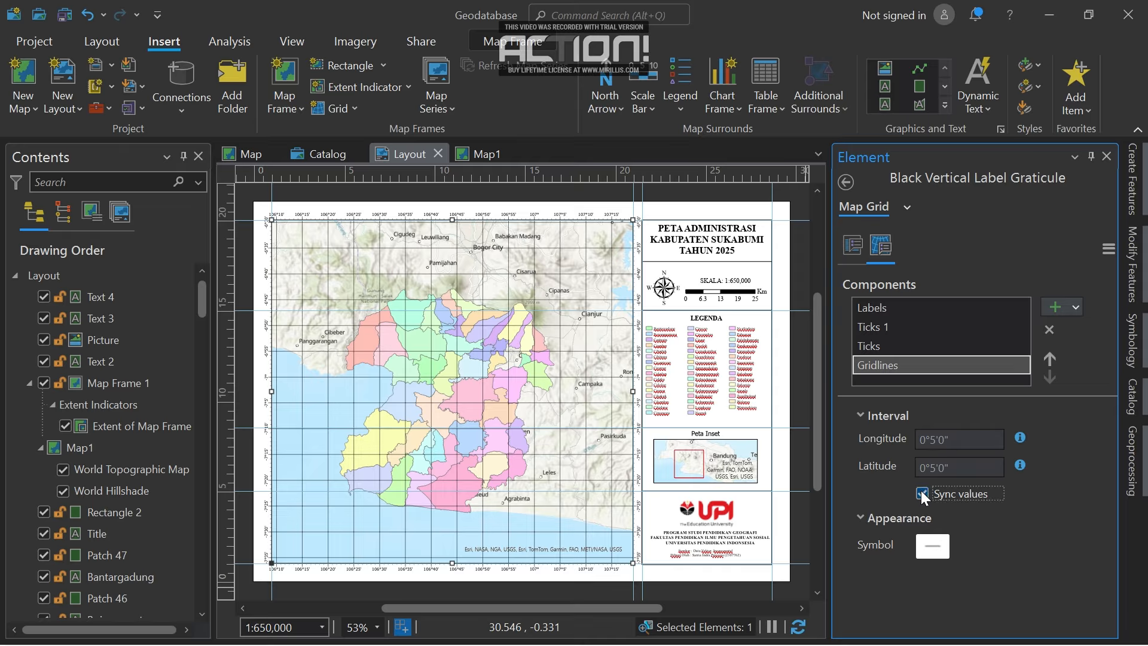
Turn off automatic interval adjustment for the graticule and set the gridlines' longitude and latitude intervals to 0°20'0".
click(854, 245)
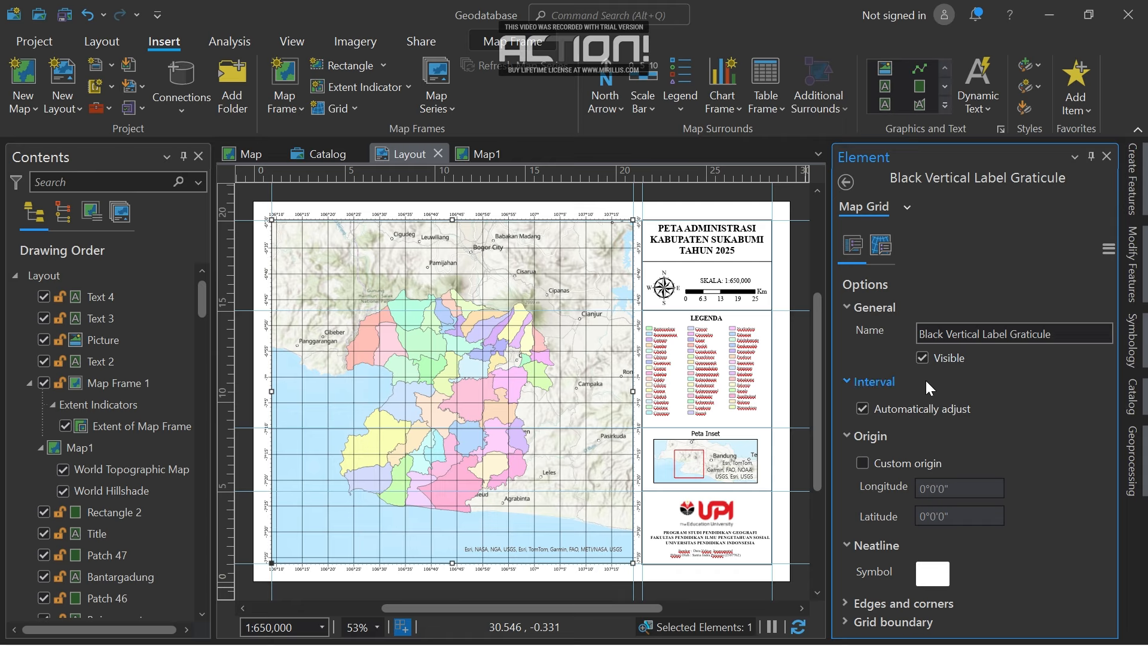
click(862, 410)
click(880, 249)
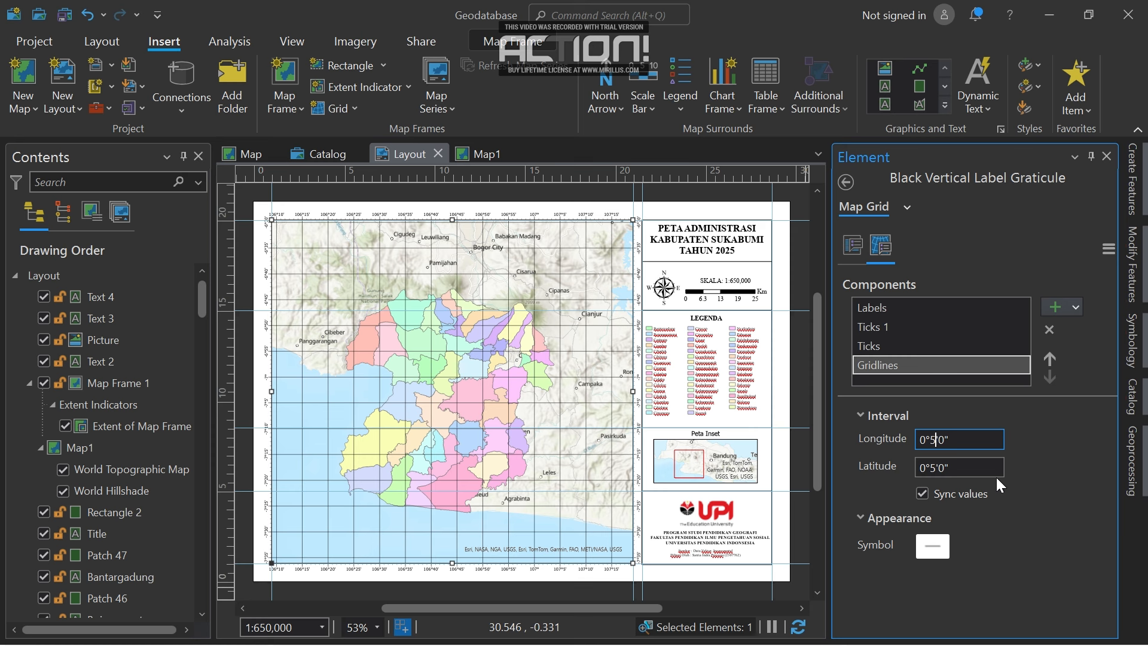
key(BackSpace)
key(BackSpace)
text(20)
click(937, 469)
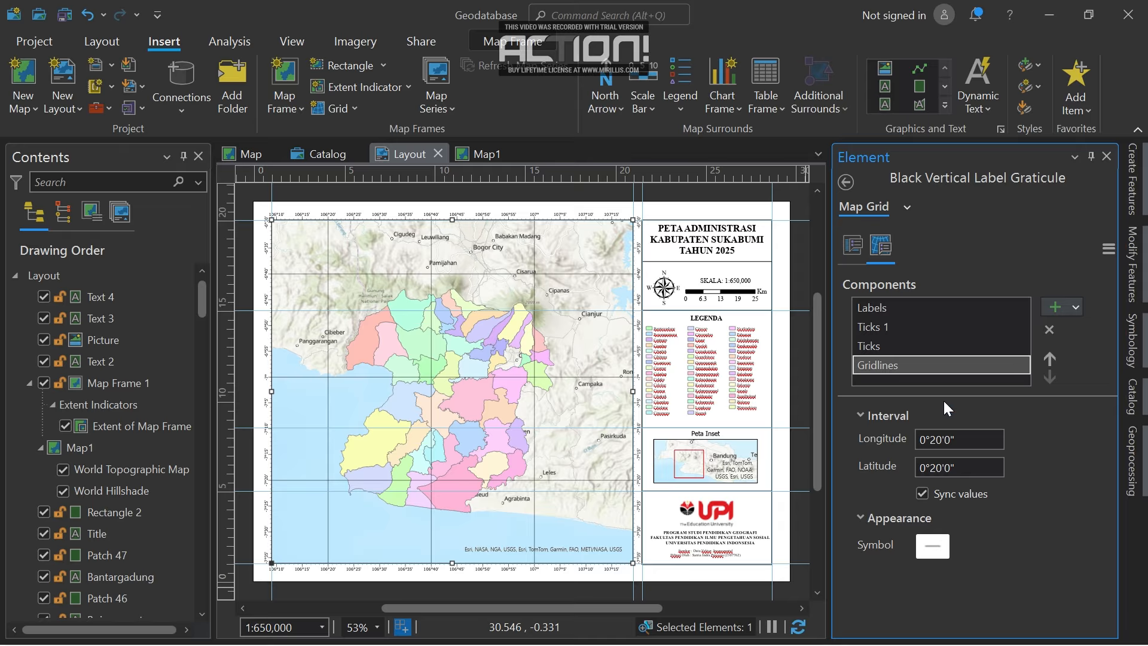
Set the longitude and latitude intervals of the main map graticule's labels to 0°20'0".
click(878, 307)
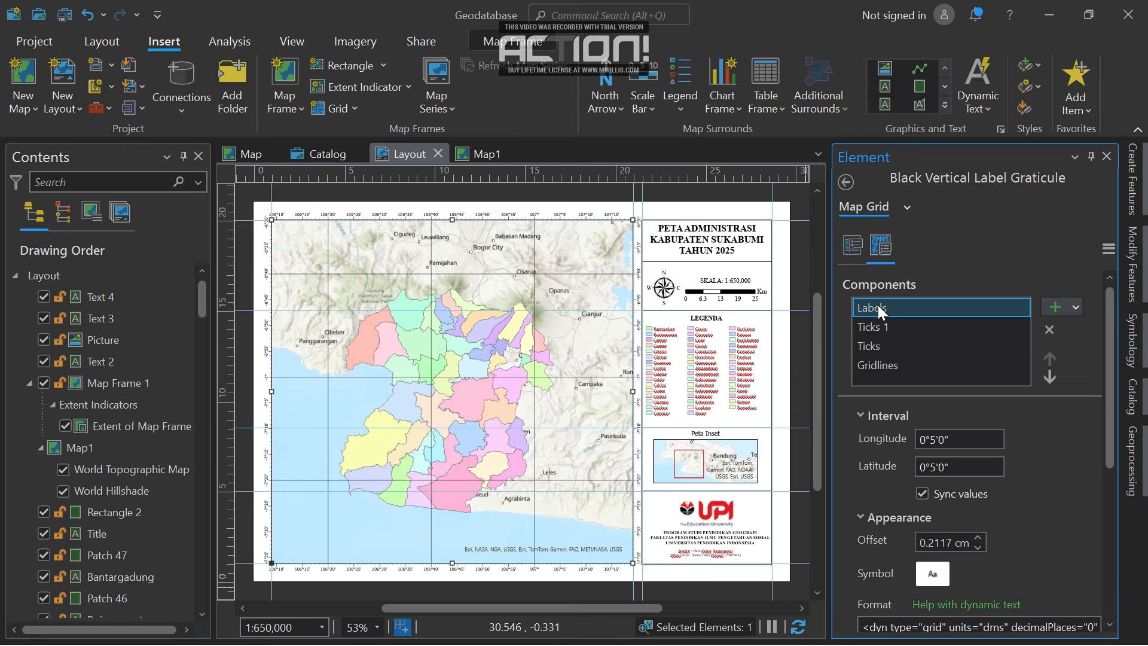
click(935, 440)
key(BackSpace)
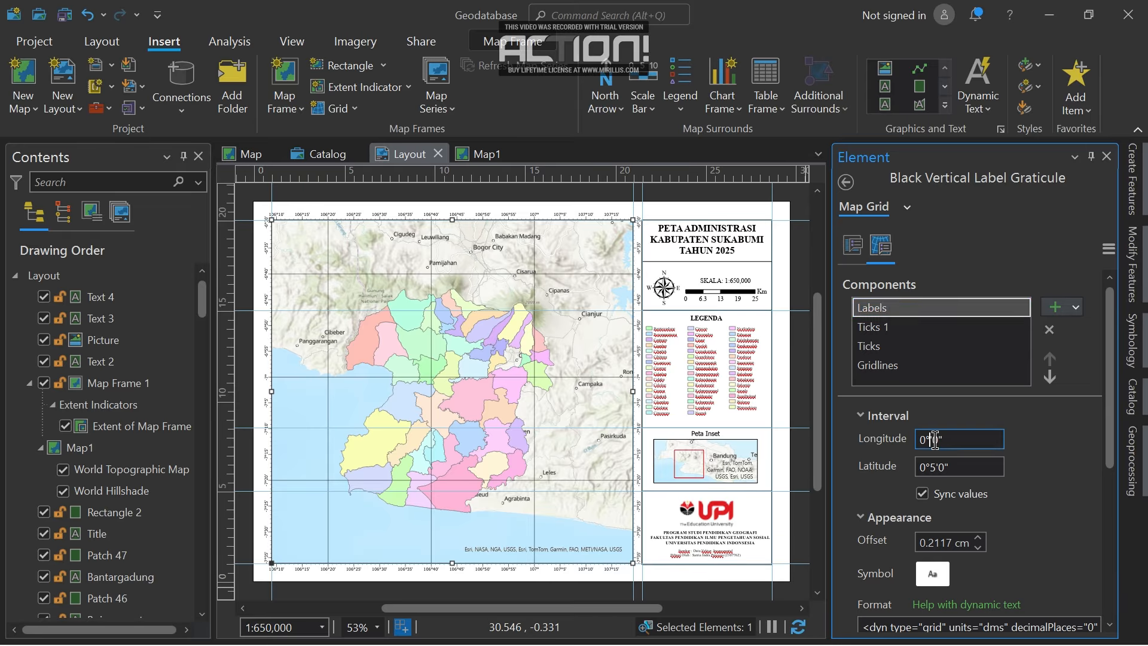
text(20)
key(Tab)
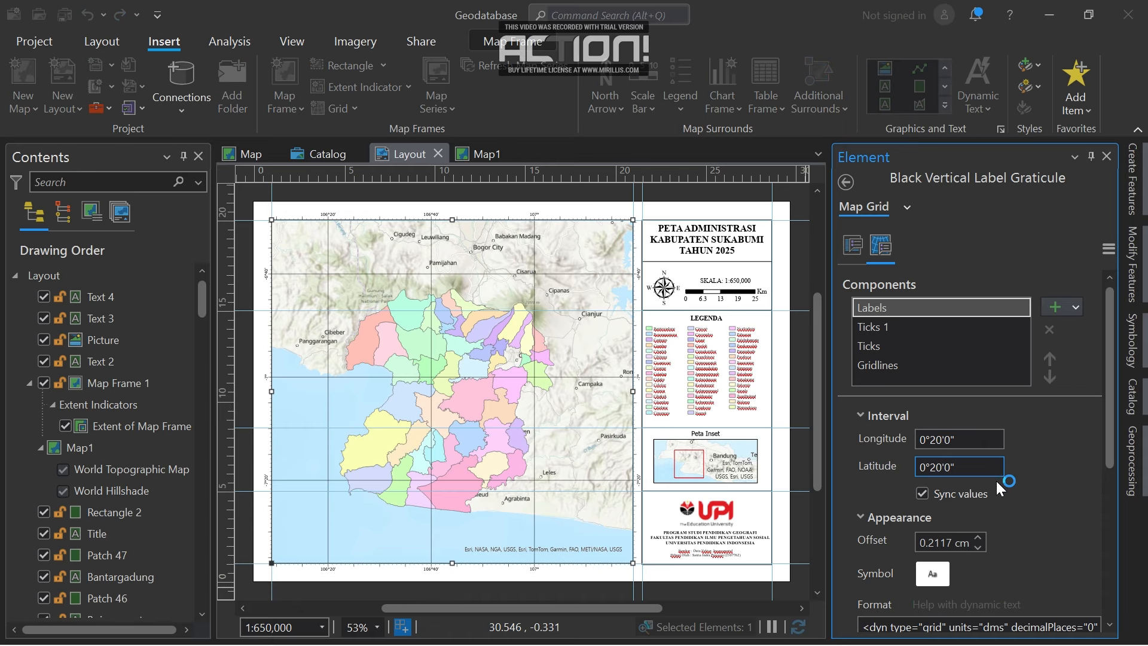
Examine the main graticule's Ticks 1 settings and its general options for origin, edges and corners, and grid boundary.
click(924, 326)
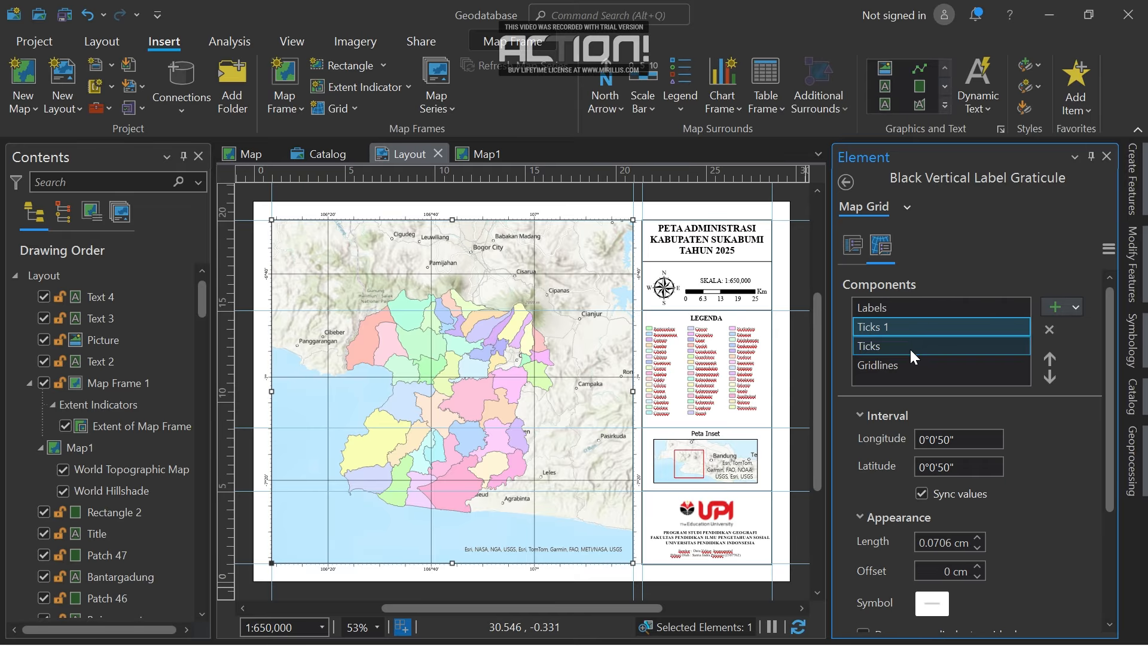
click(856, 251)
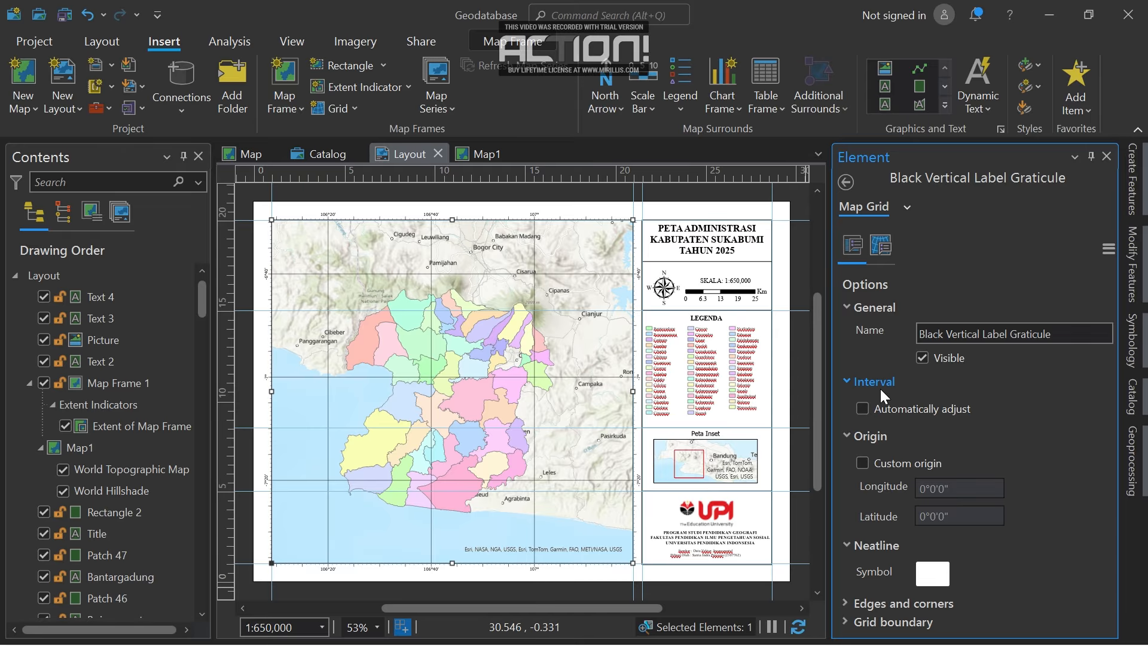
click(862, 463)
click(876, 621)
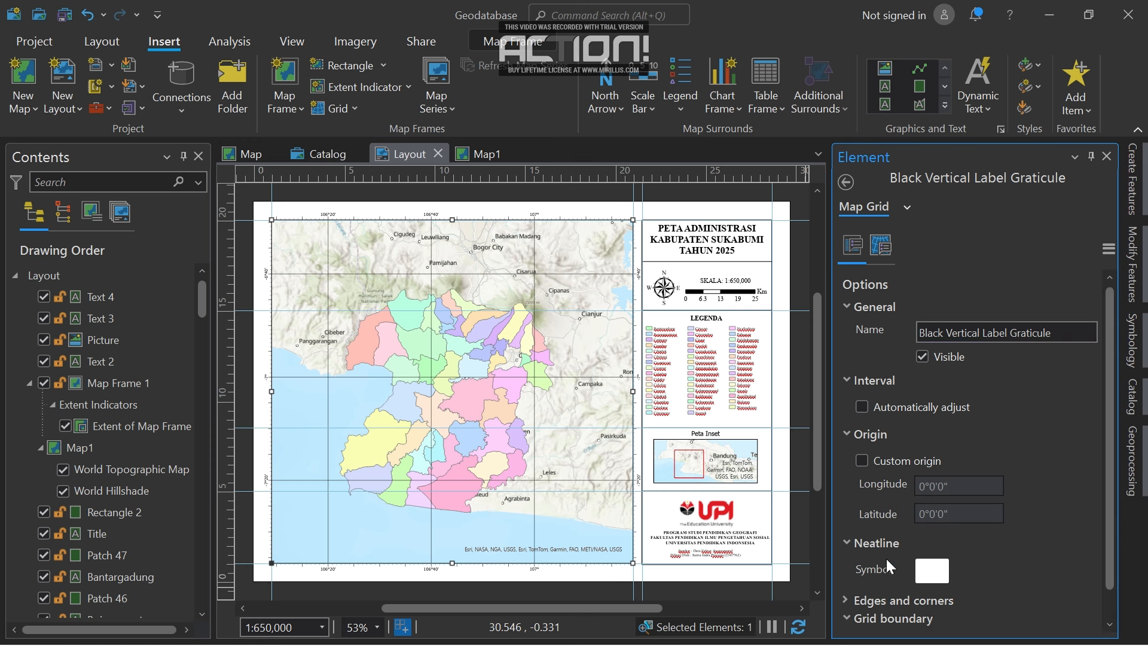
click(880, 571)
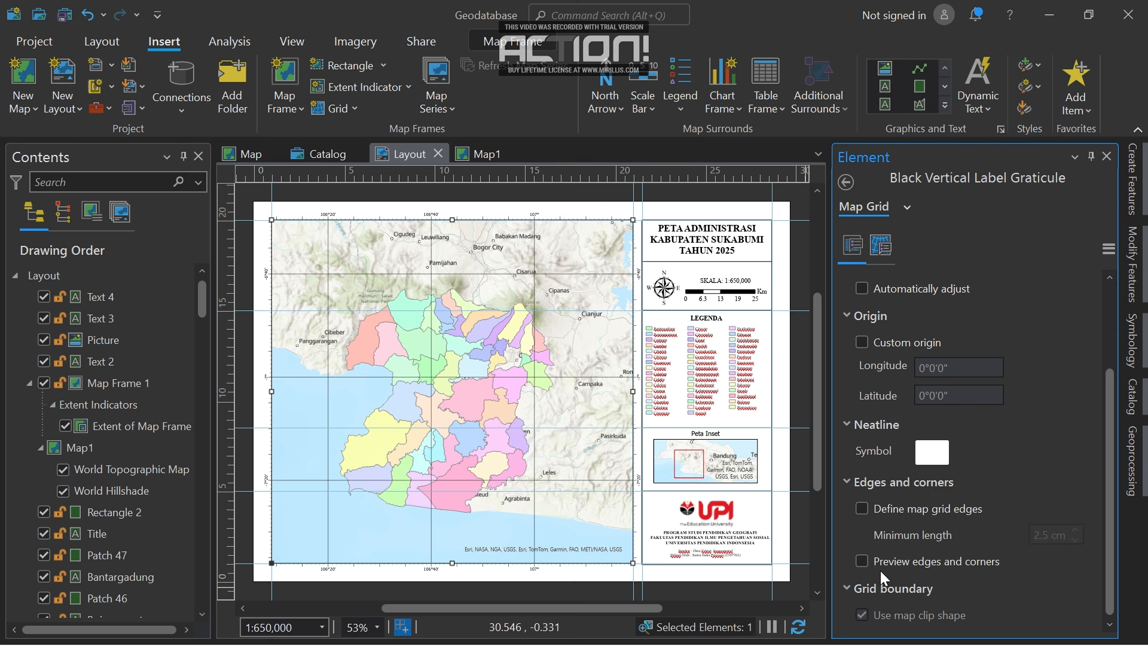
click(882, 250)
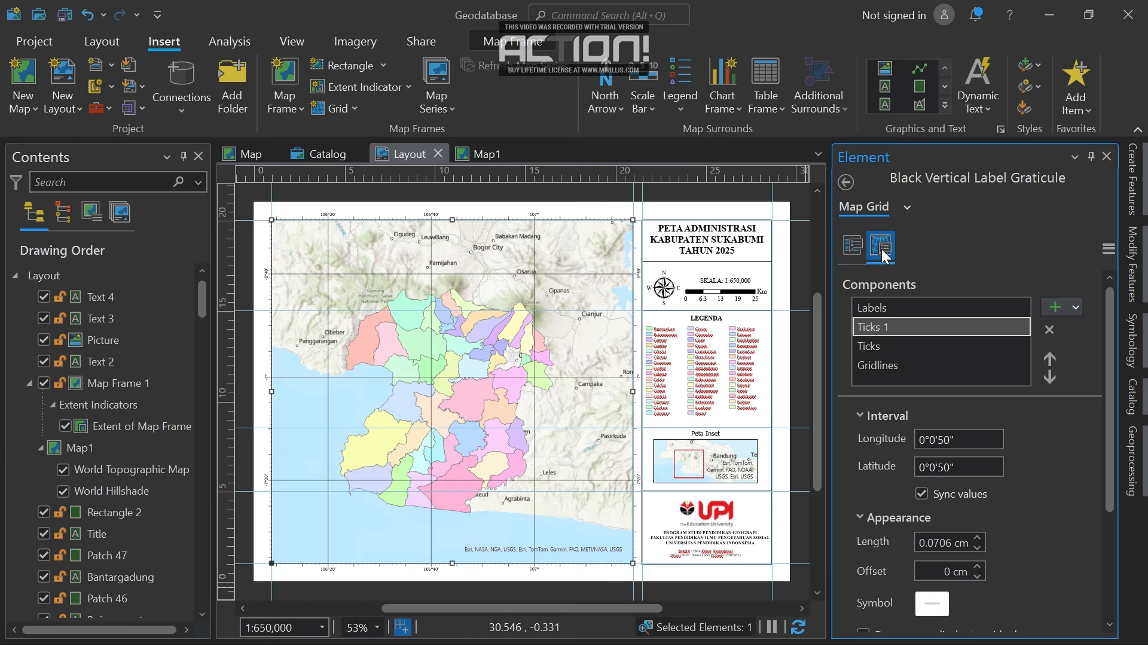
scroll(1060, 514, down, 3)
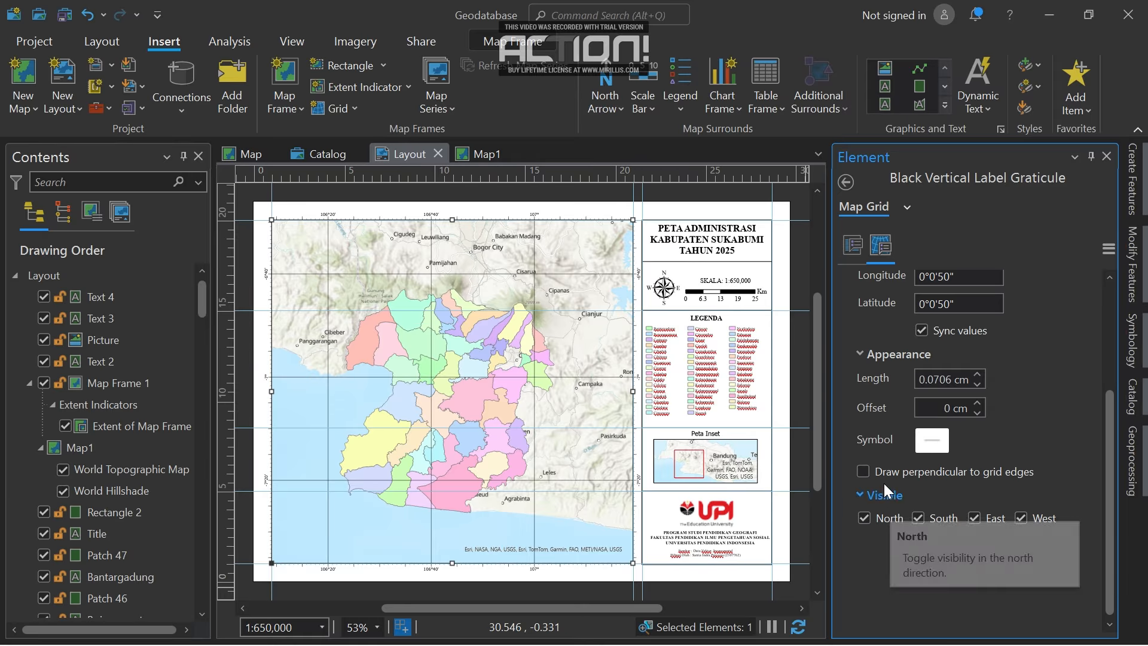
scroll(1002, 453, up, 3)
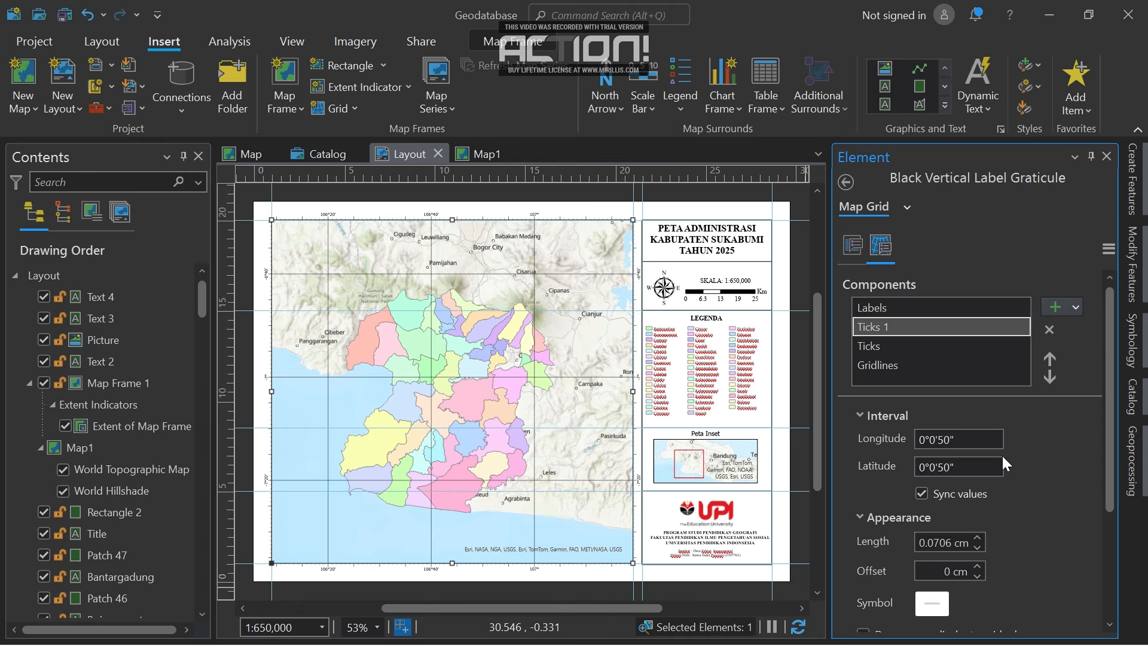
Examine the main graticule's Ticks interval and its Labels format, visibility and text symbol, and close the element properties.
click(894, 342)
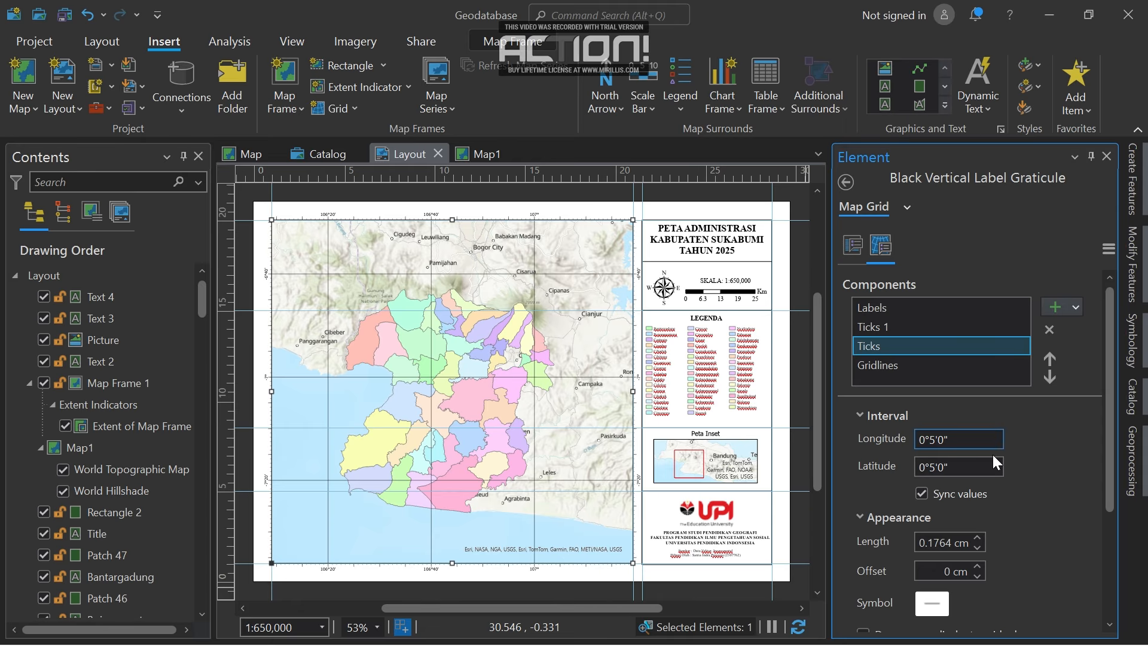
click(895, 307)
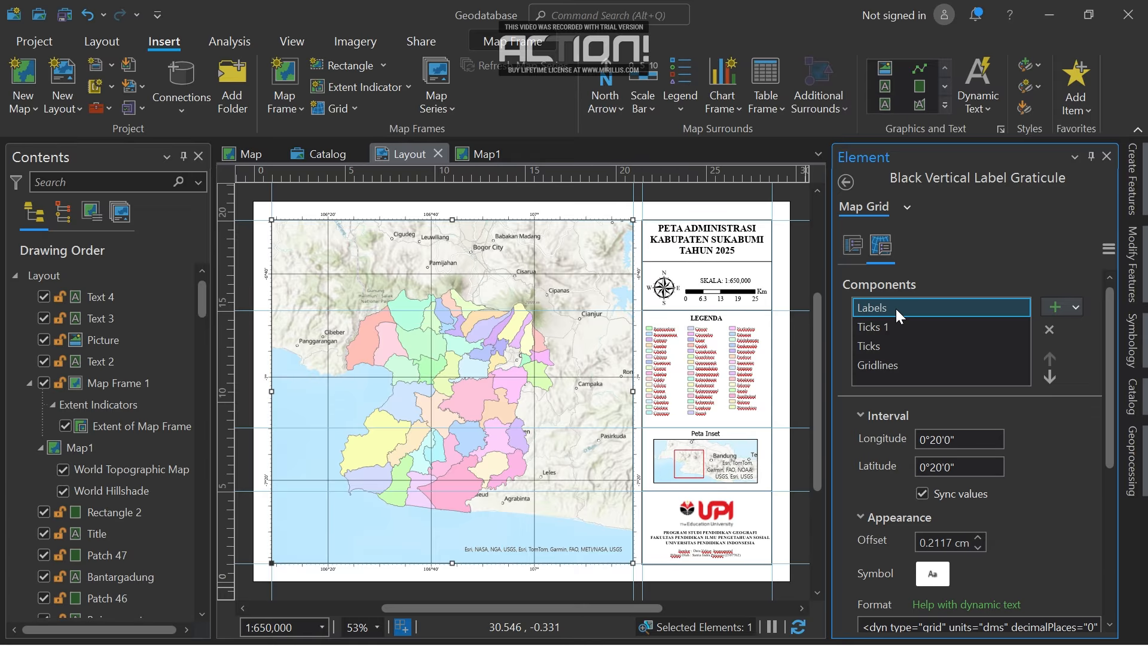
scroll(1026, 545, down, 5)
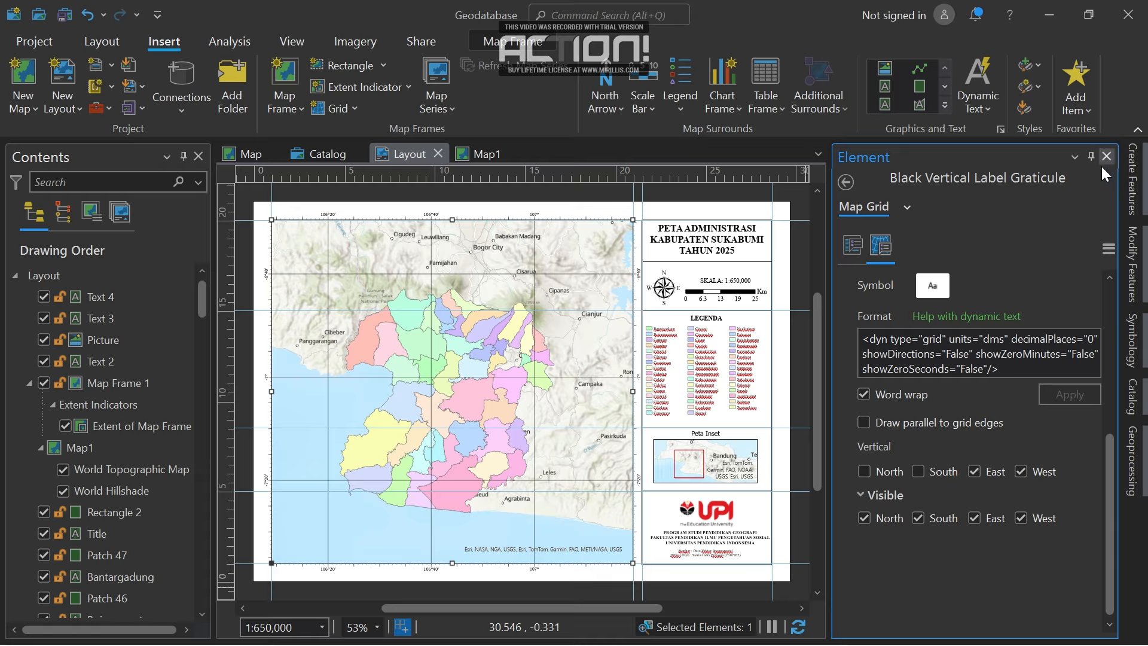
click(930, 286)
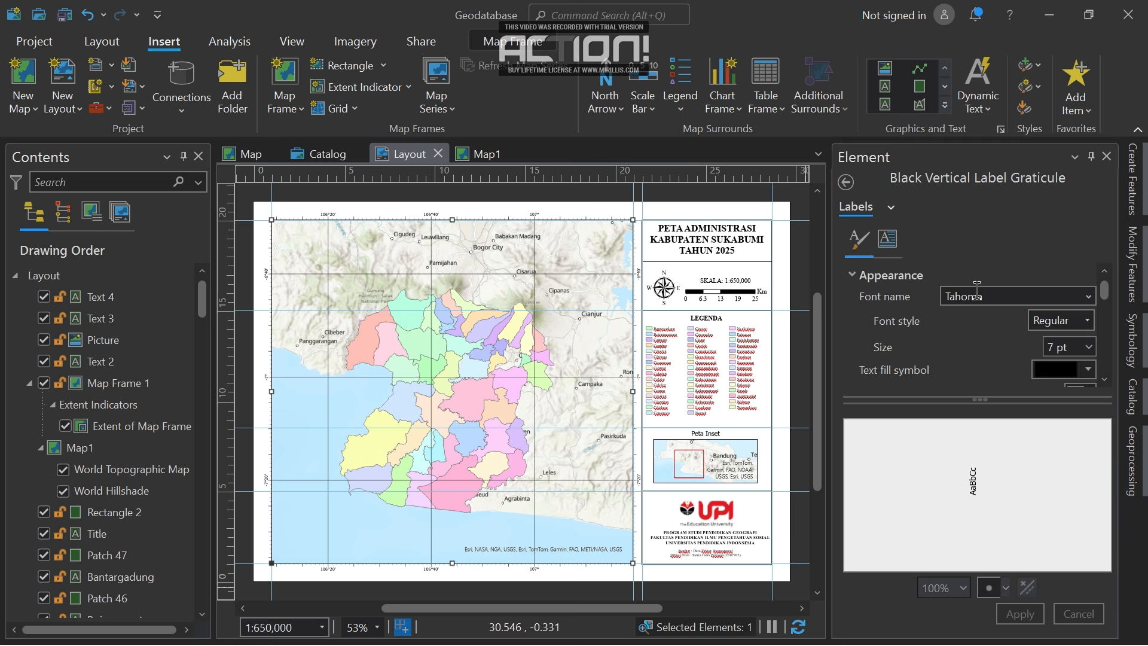
click(1106, 157)
click(1047, 251)
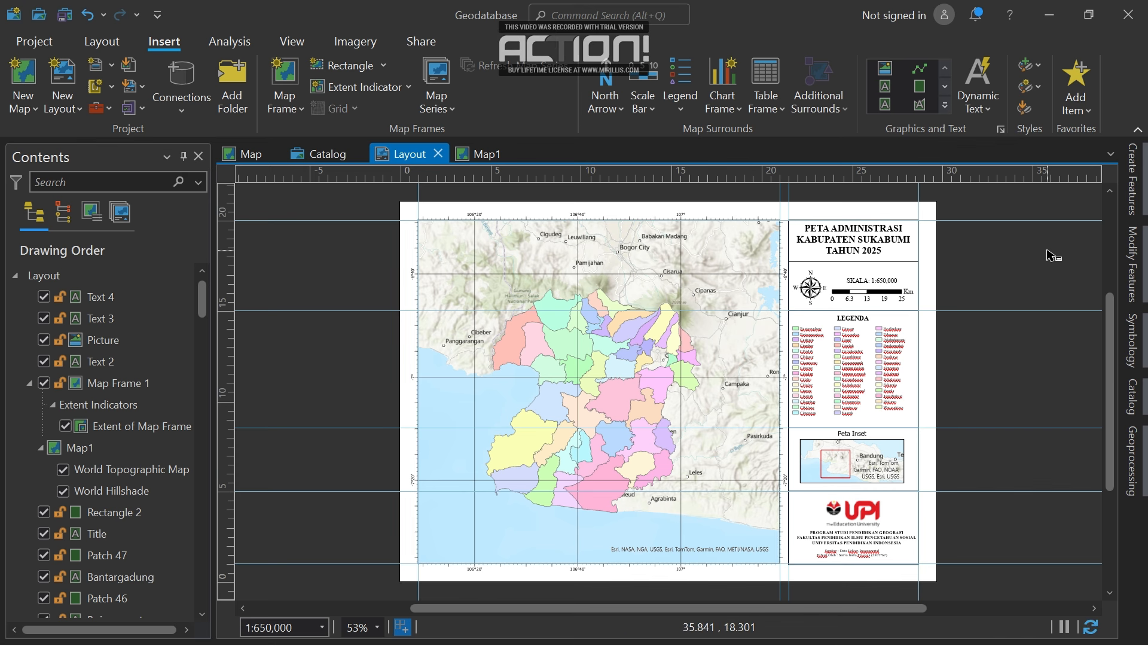
Add a Black Vertical Label Graticule to the Peta Inset map frame.
click(874, 467)
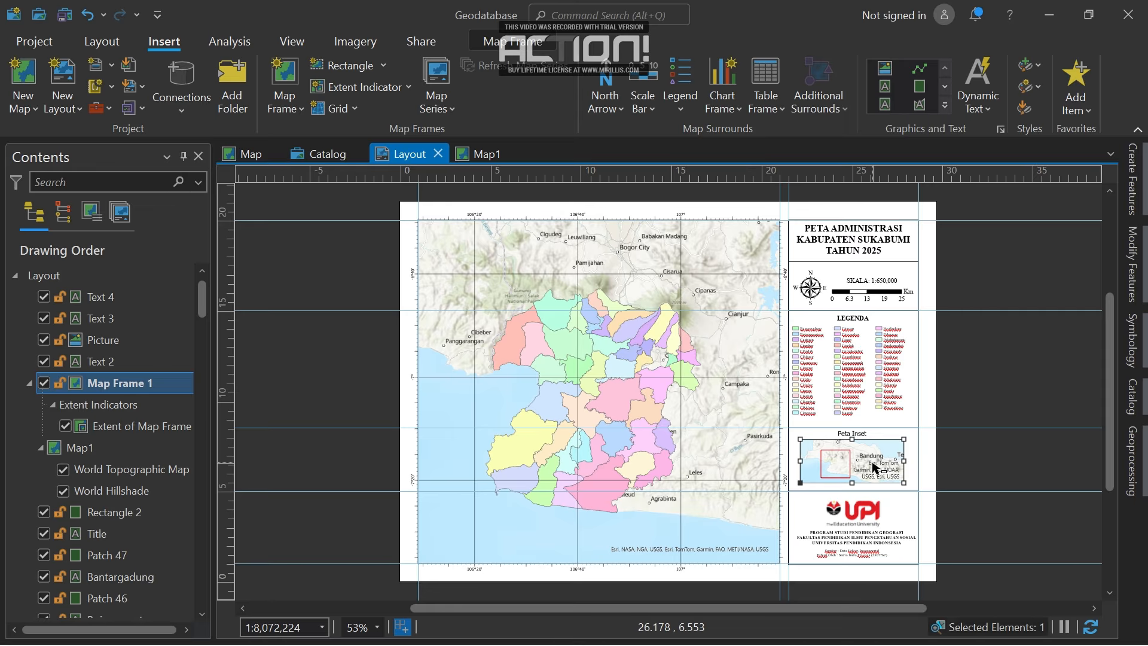
right_click(873, 464)
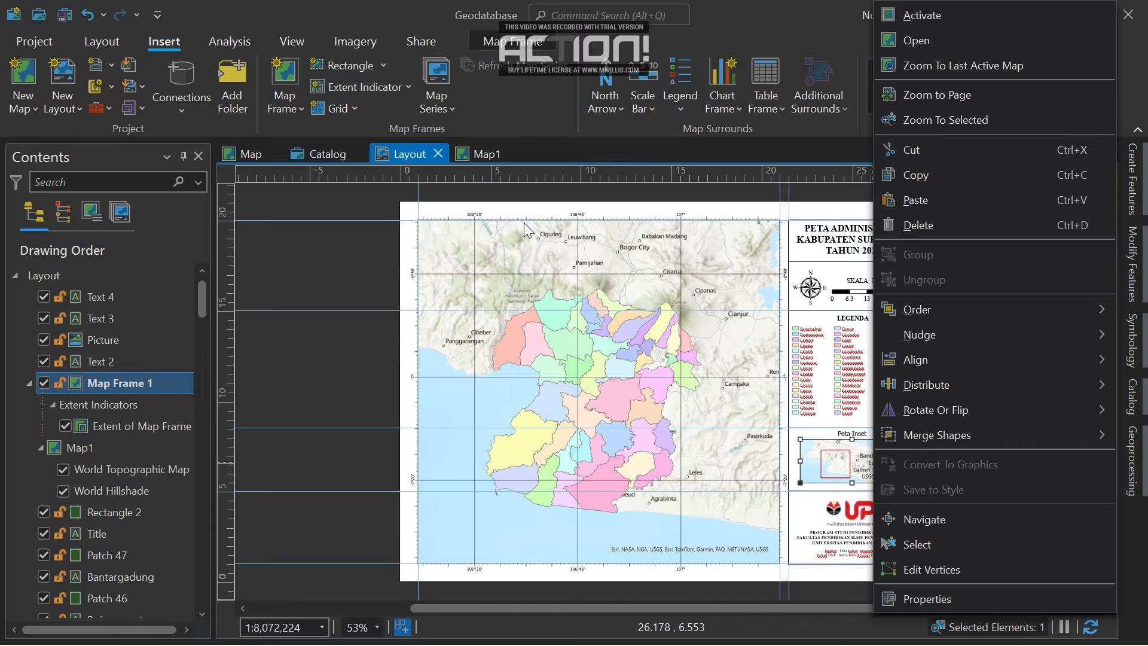
click(332, 106)
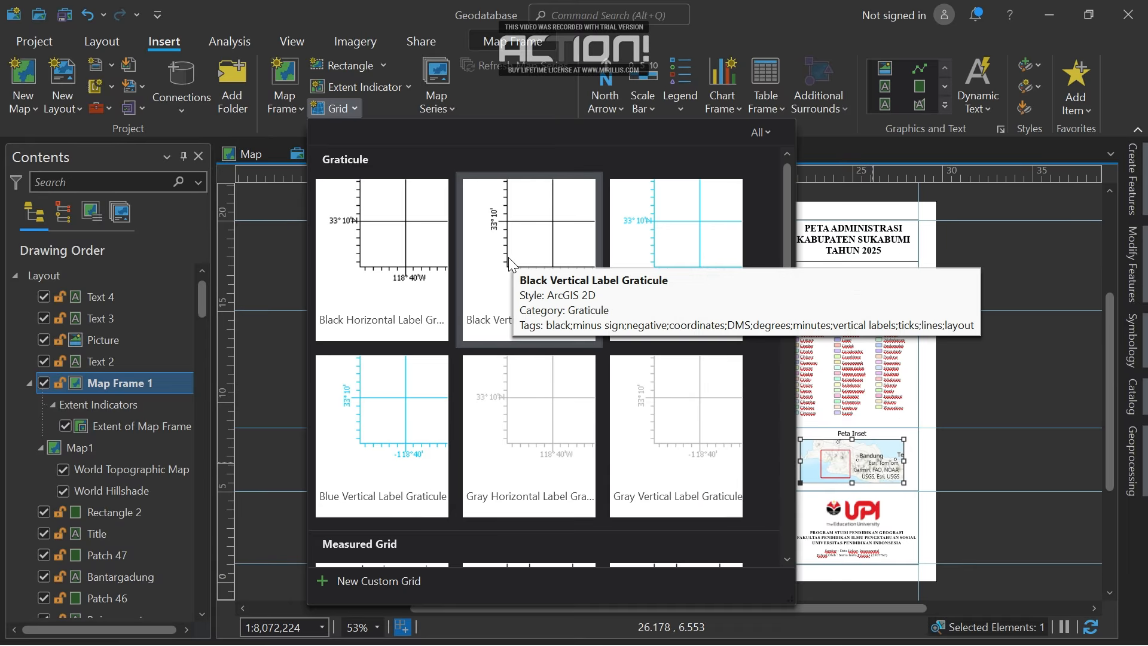
click(491, 284)
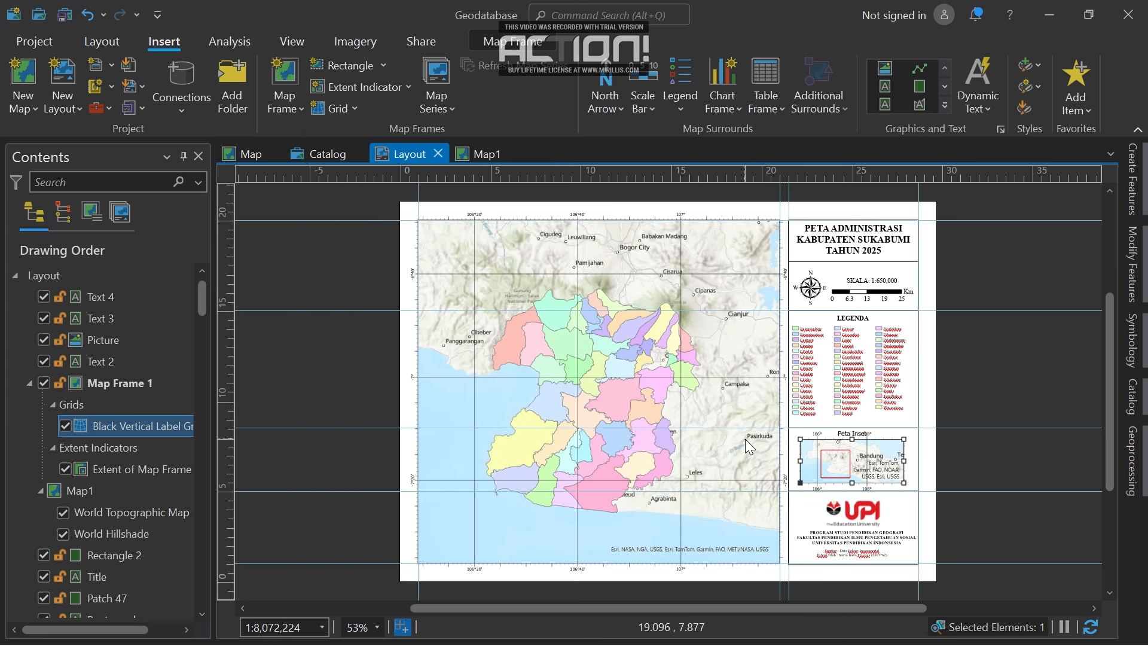
Turn off automatic interval adjustment for the inset graticule and try a 1°0'0" longitude interval for its labels.
right_click(885, 465)
click(933, 598)
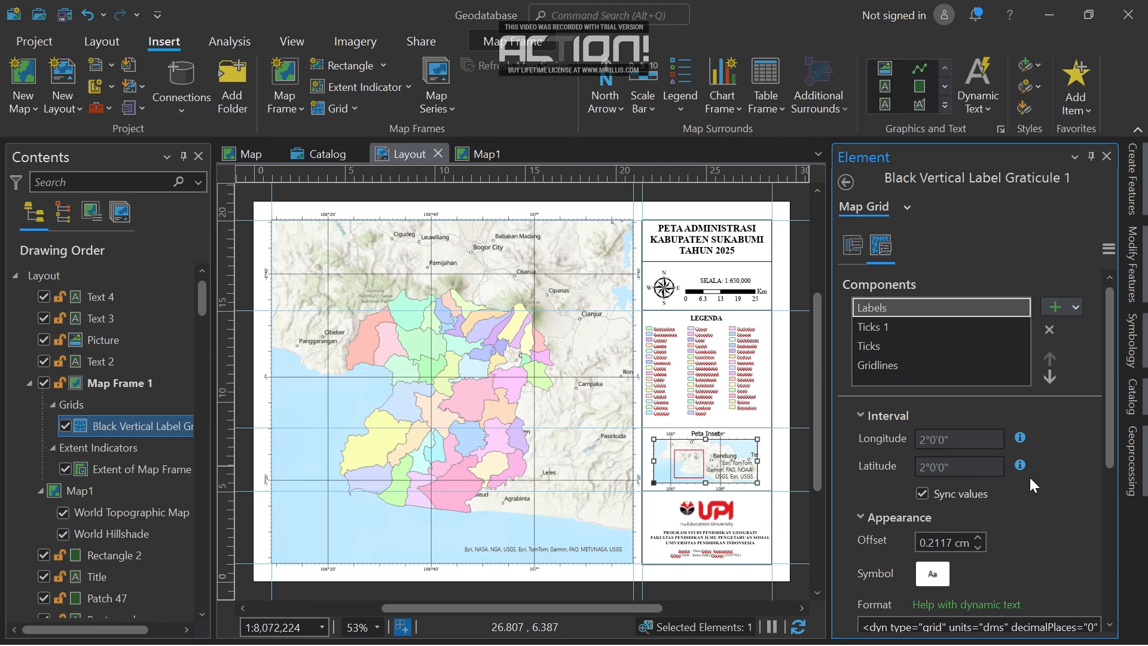
click(855, 249)
click(863, 406)
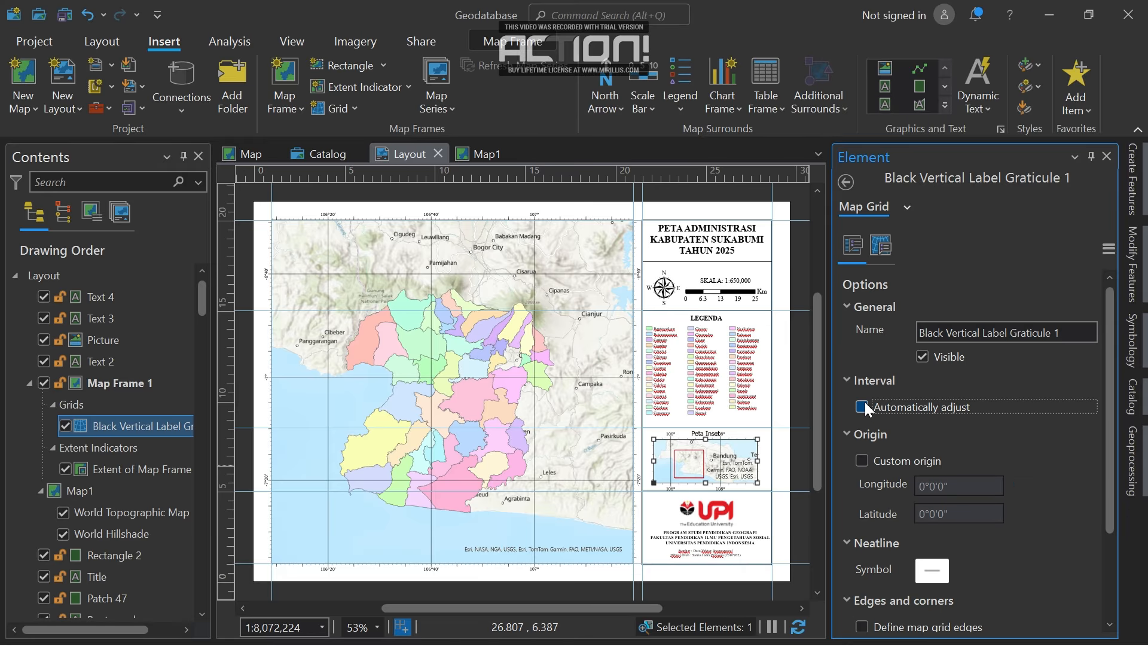
click(884, 250)
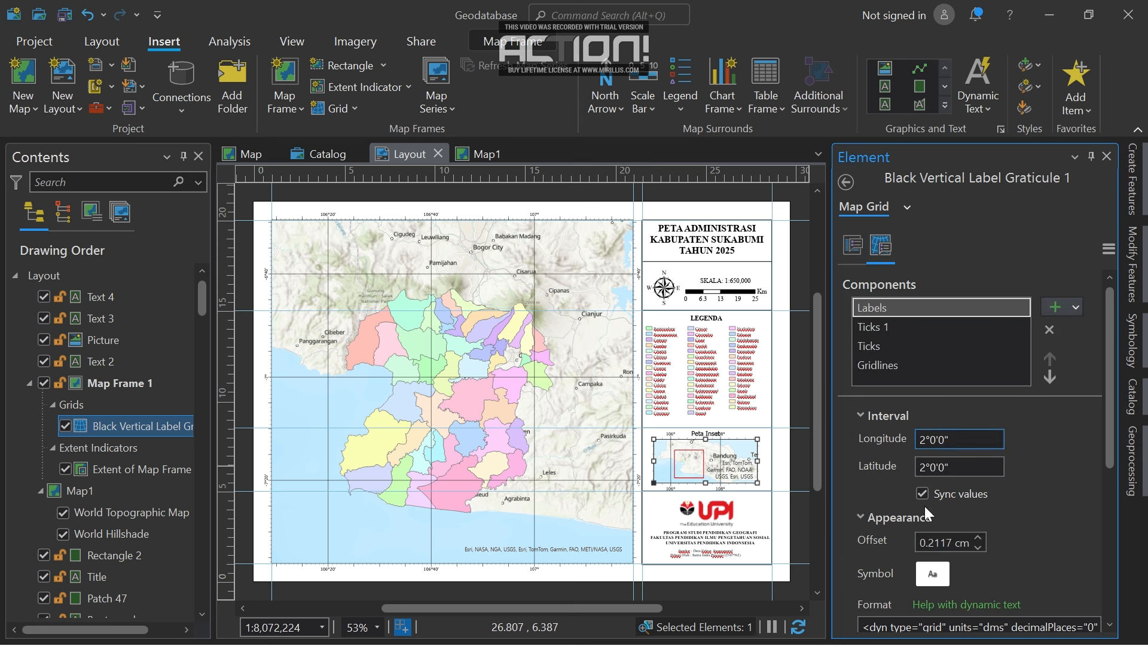
key(BackSpace)
text(1)
key(BackSpace)
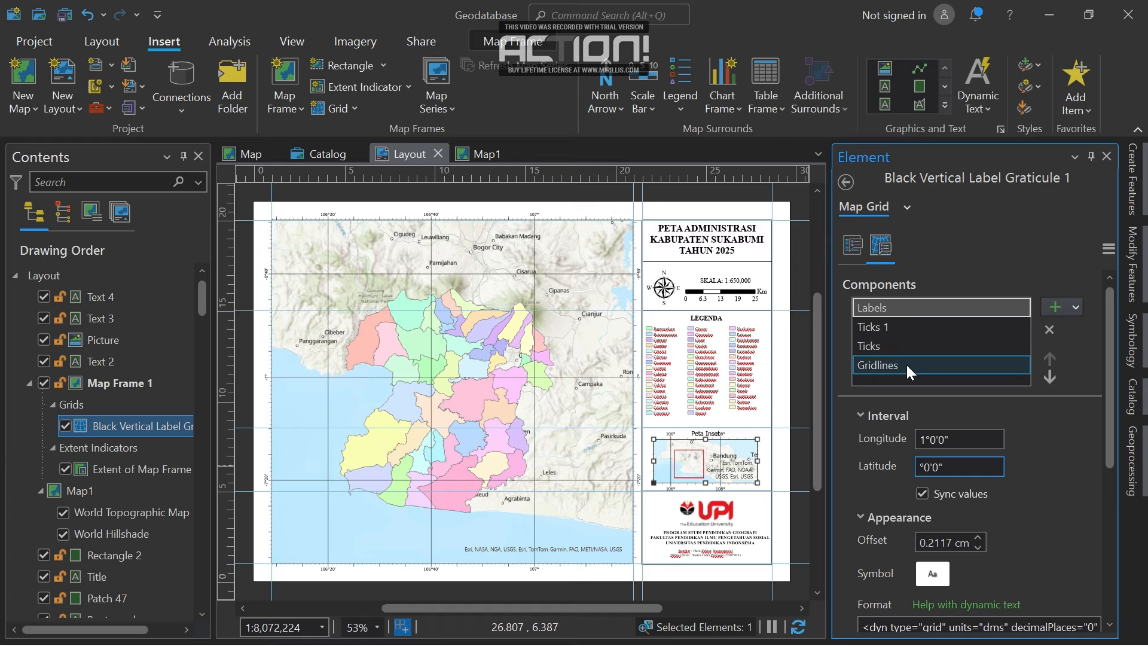
Set the inset graticule's gridlines to a 1°0'0" interval in longitude and latitude.
click(922, 436)
key(BackSpace)
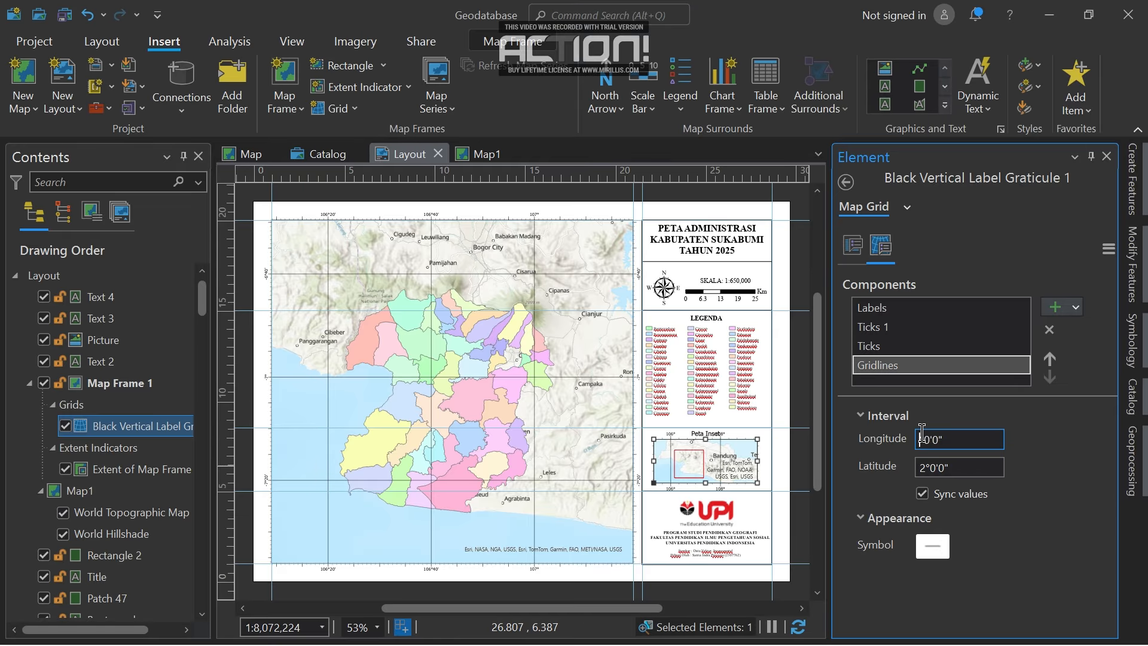
text(1)
click(1022, 459)
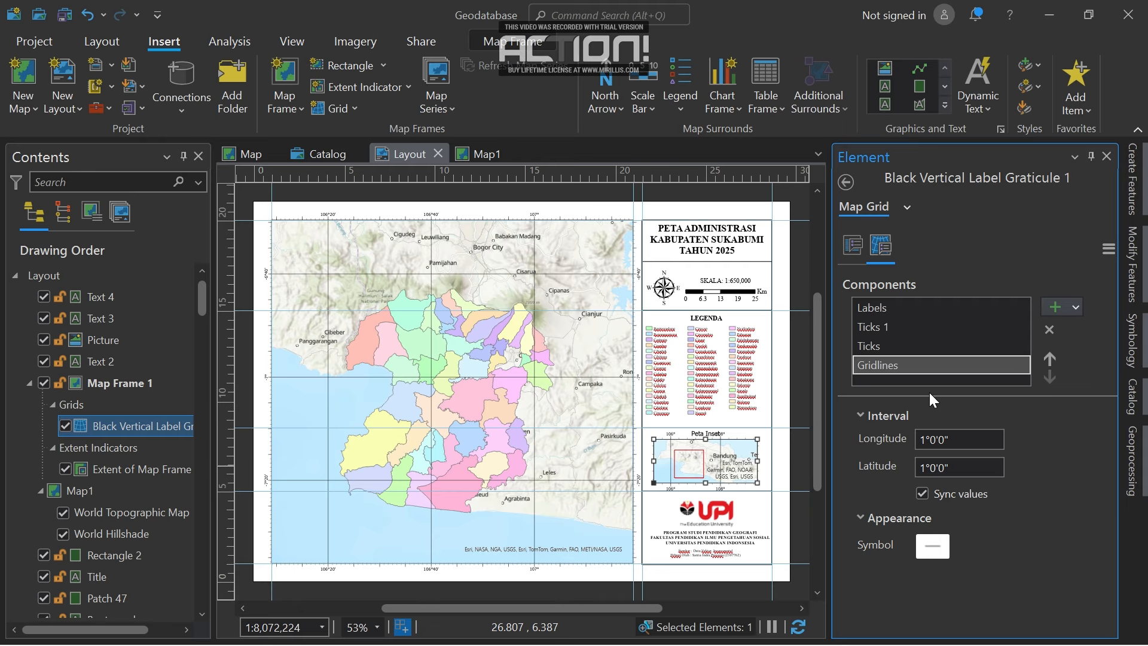
Set the inset graticule's labels to a 1°0'0" interval in longitude and latitude.
click(896, 307)
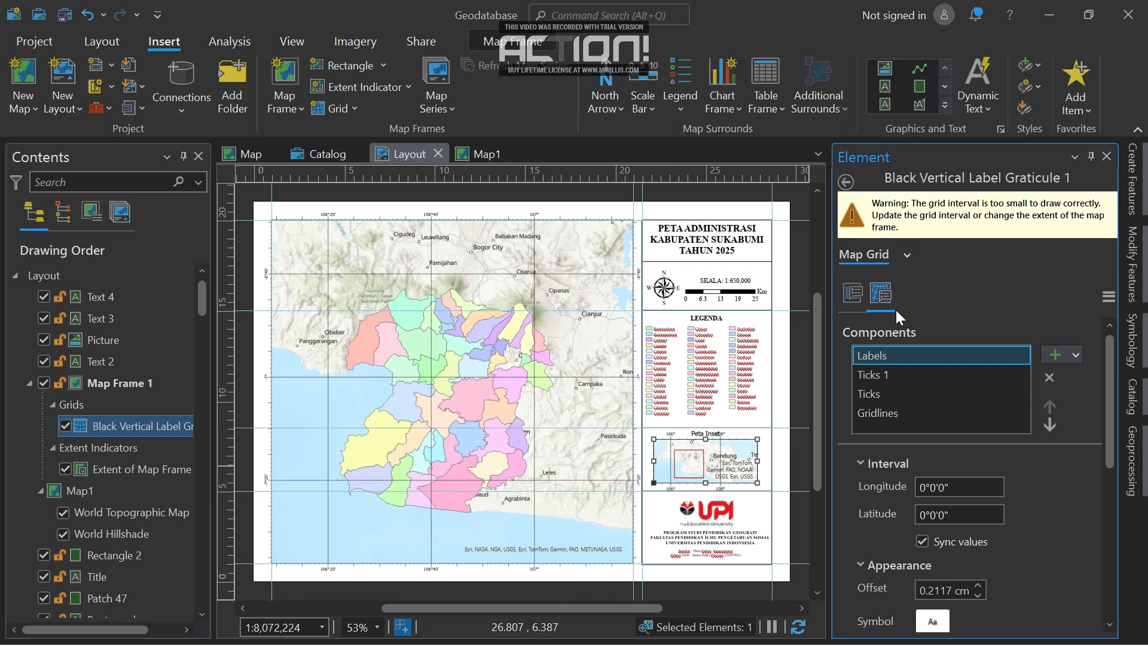
click(924, 484)
key(BackSpace)
text(1)
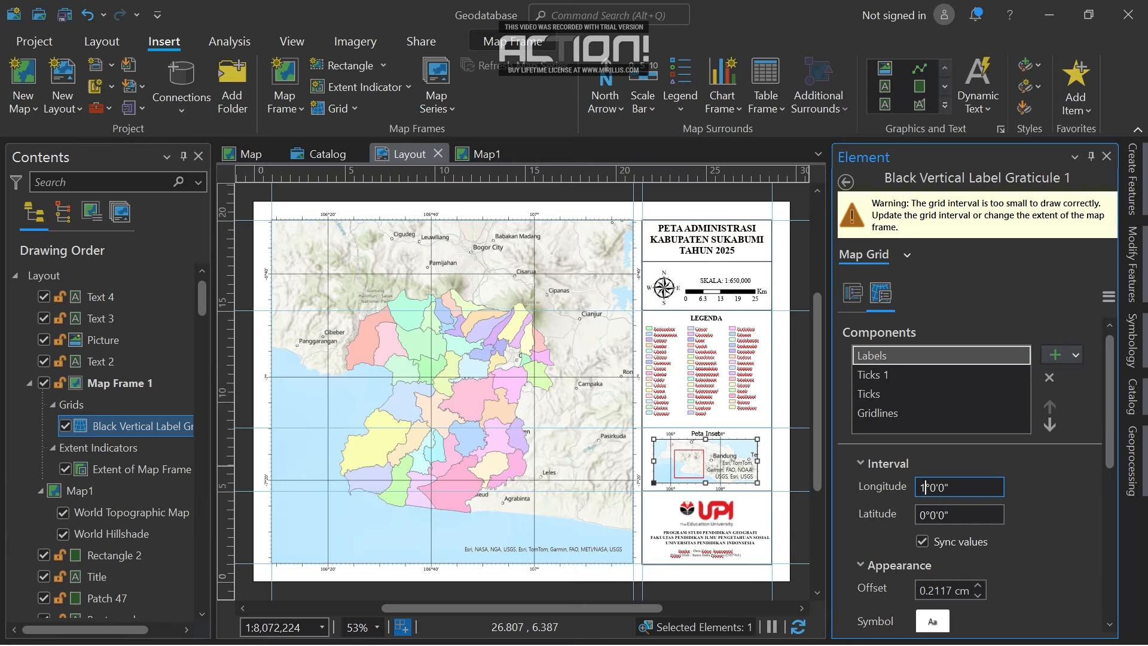
click(925, 517)
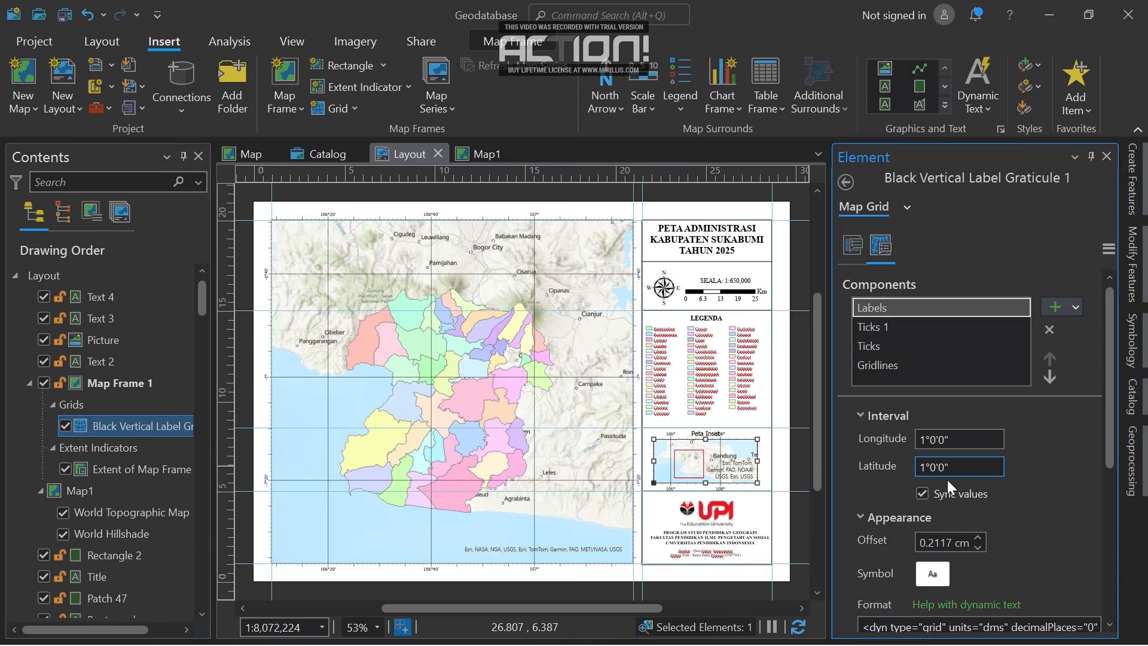
Try a 0°30'0" longitude and latitude interval for the inset graticule's labels.
click(934, 440)
click(926, 440)
key(BackSpace)
text(0°3)
click(1030, 504)
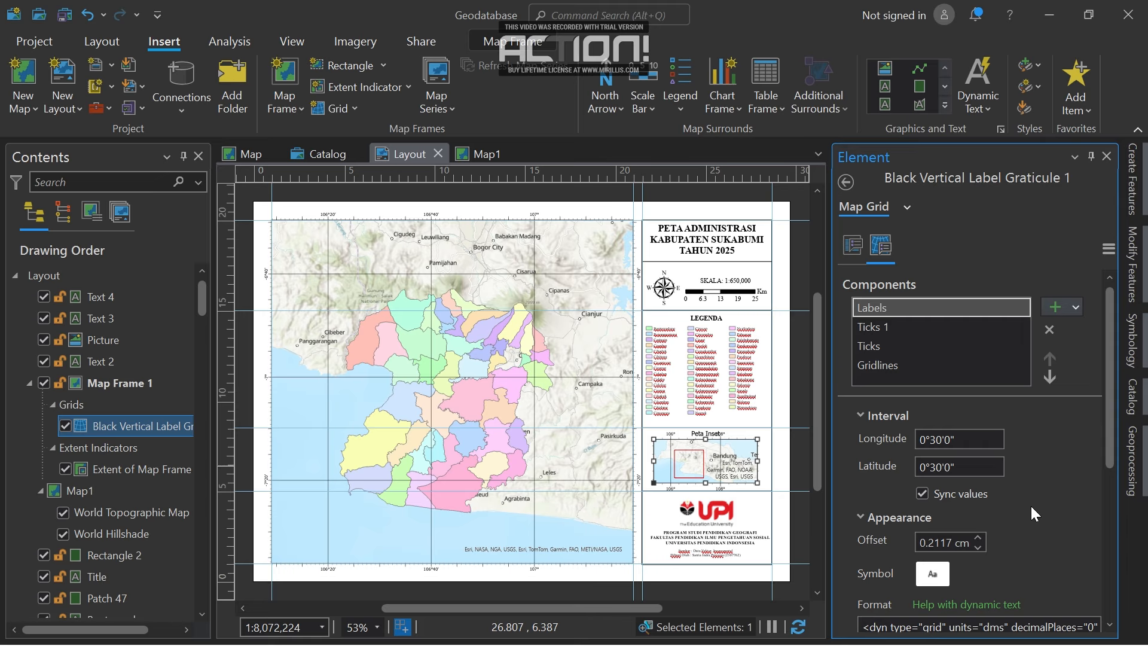
scroll(1028, 502, down, 5)
scroll(1025, 500, up, 5)
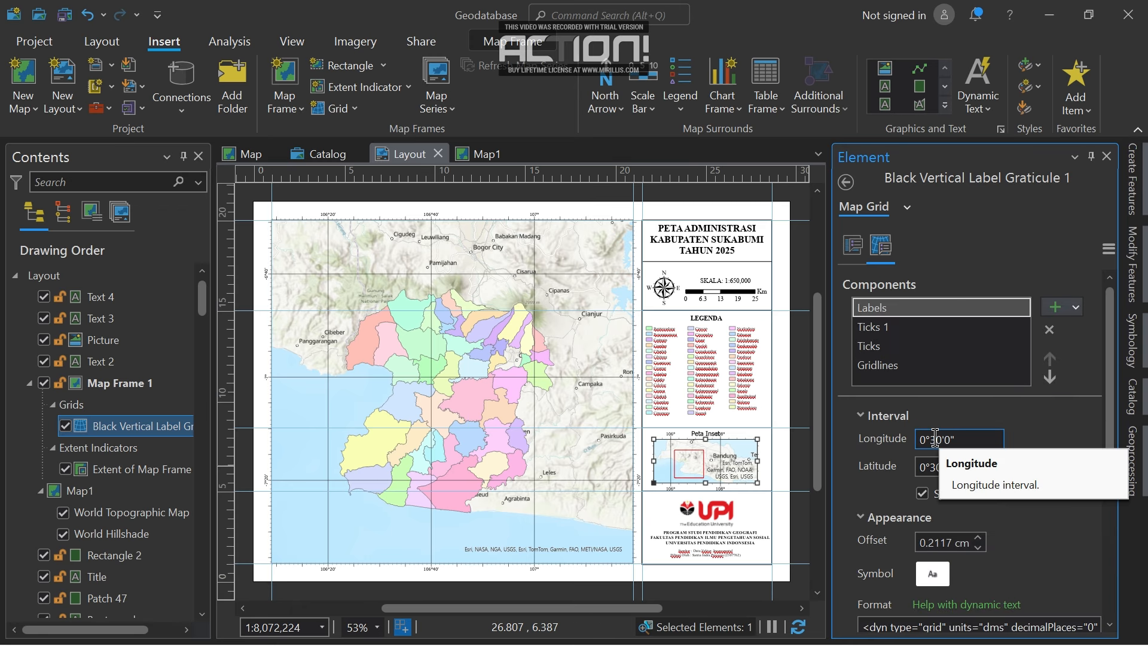
Examine the stroke layer settings of the inset graticule's neatline symbol and return to the grid options.
click(860, 366)
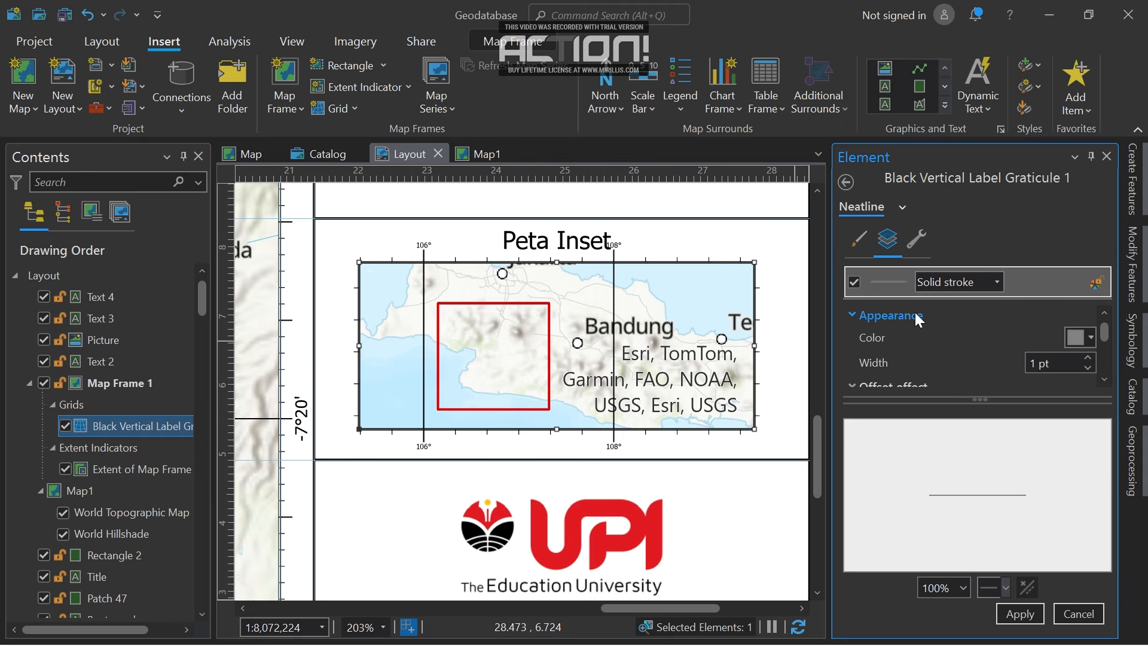
scroll(915, 312, down, 4)
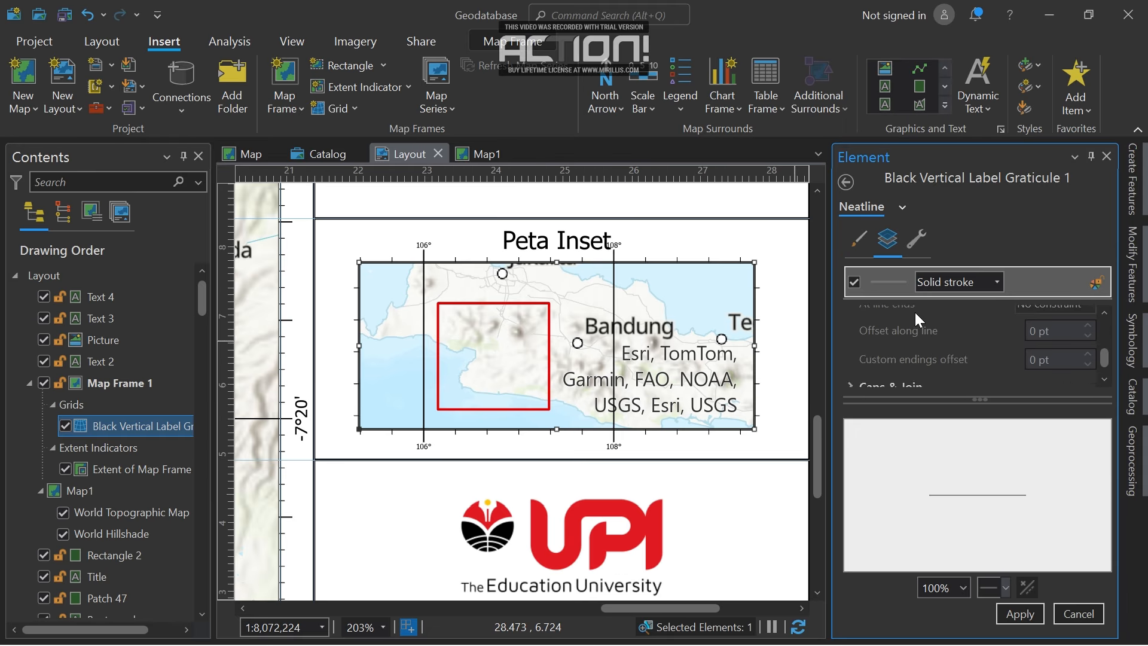
click(844, 183)
Move the inset map frame slightly down and to the right, clear of the Peta Inset title, and close the element properties.
click(651, 364)
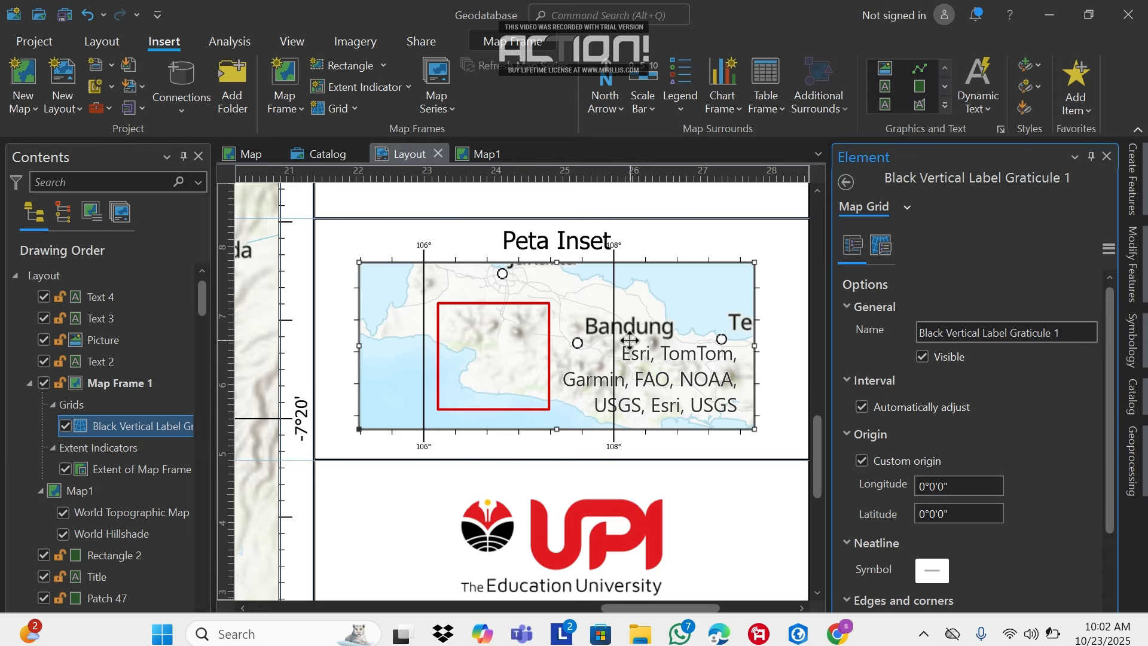
drag(630, 339, 641, 344)
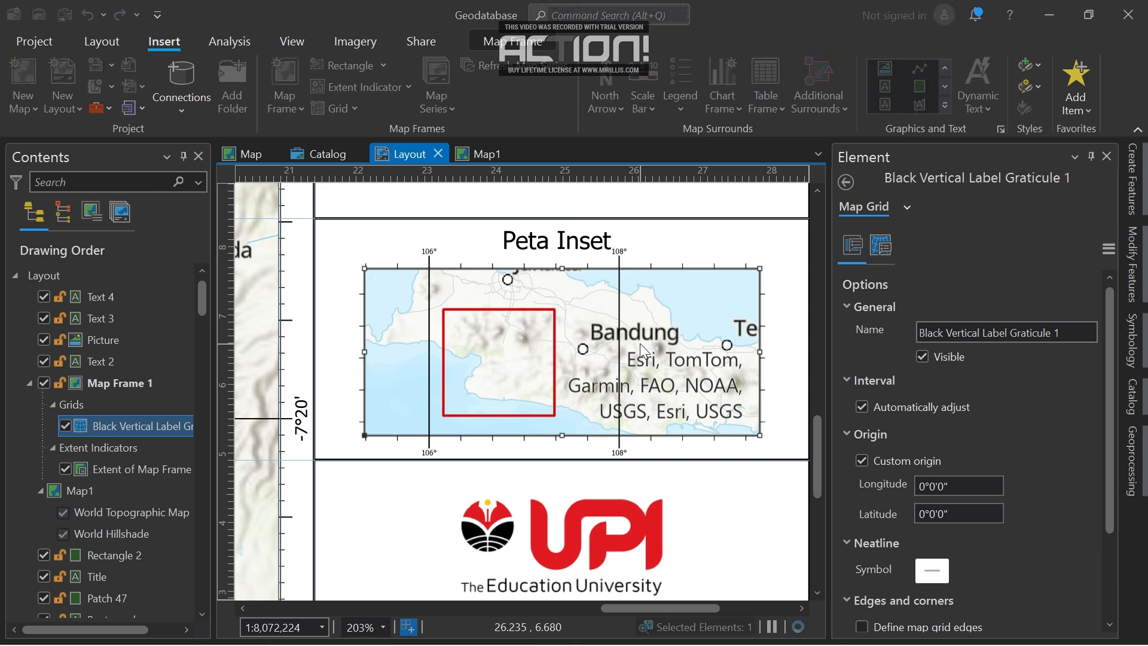
click(1106, 155)
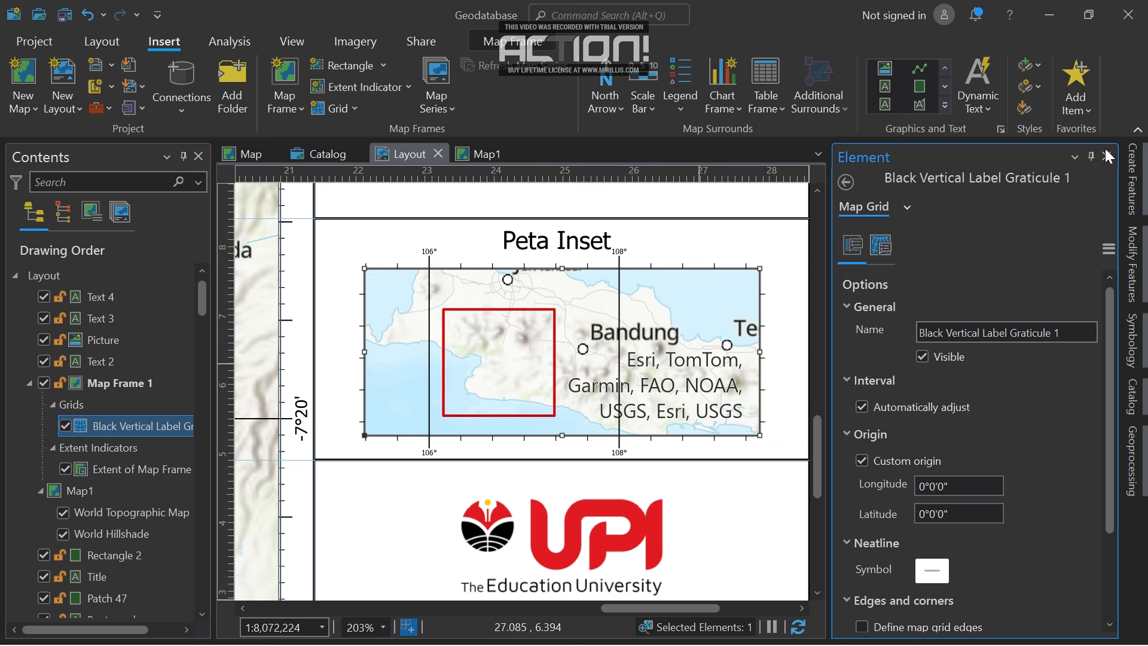
Close the element properties and move the Peta Inset title slightly up, above the inset graticule labels.
click(1106, 155)
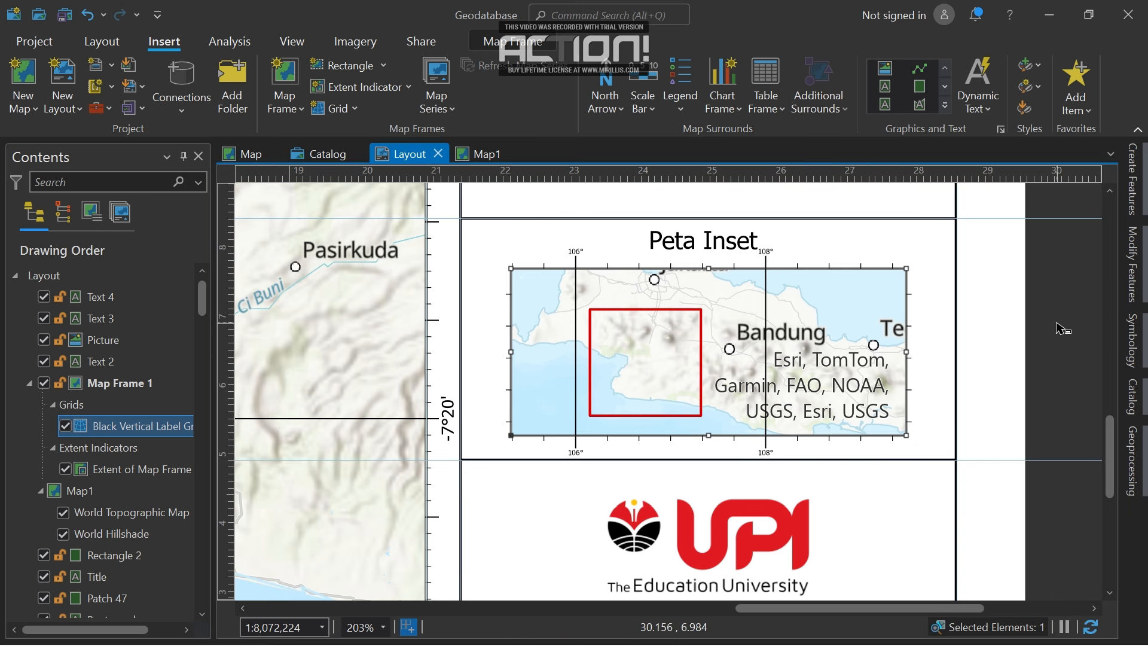
click(724, 240)
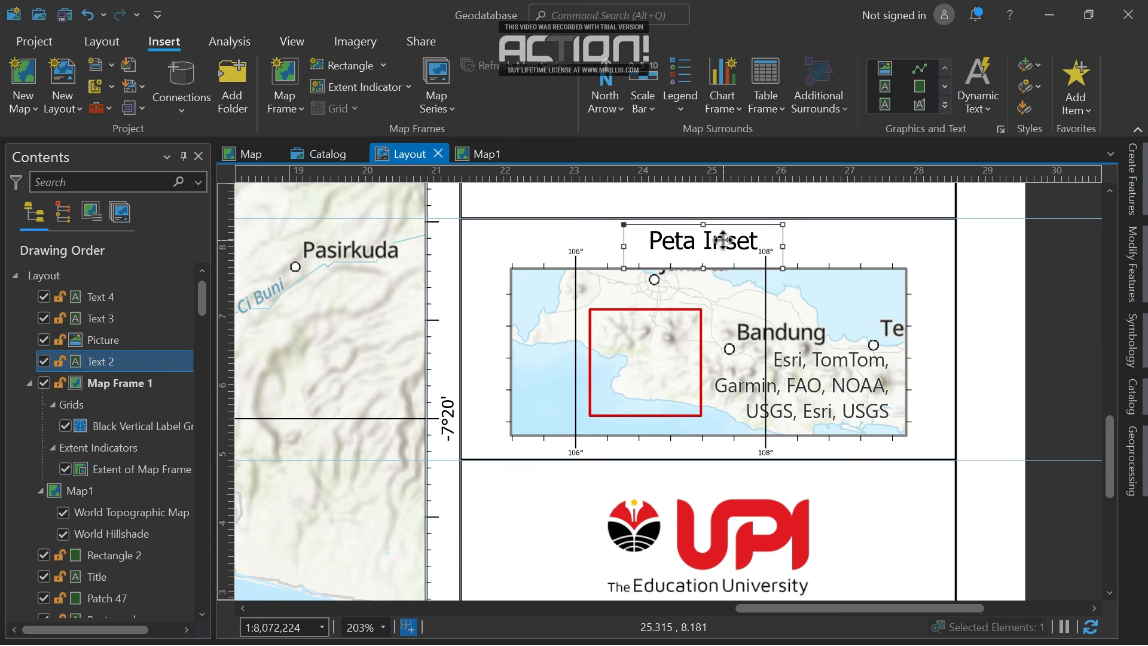
drag(724, 240, 725, 233)
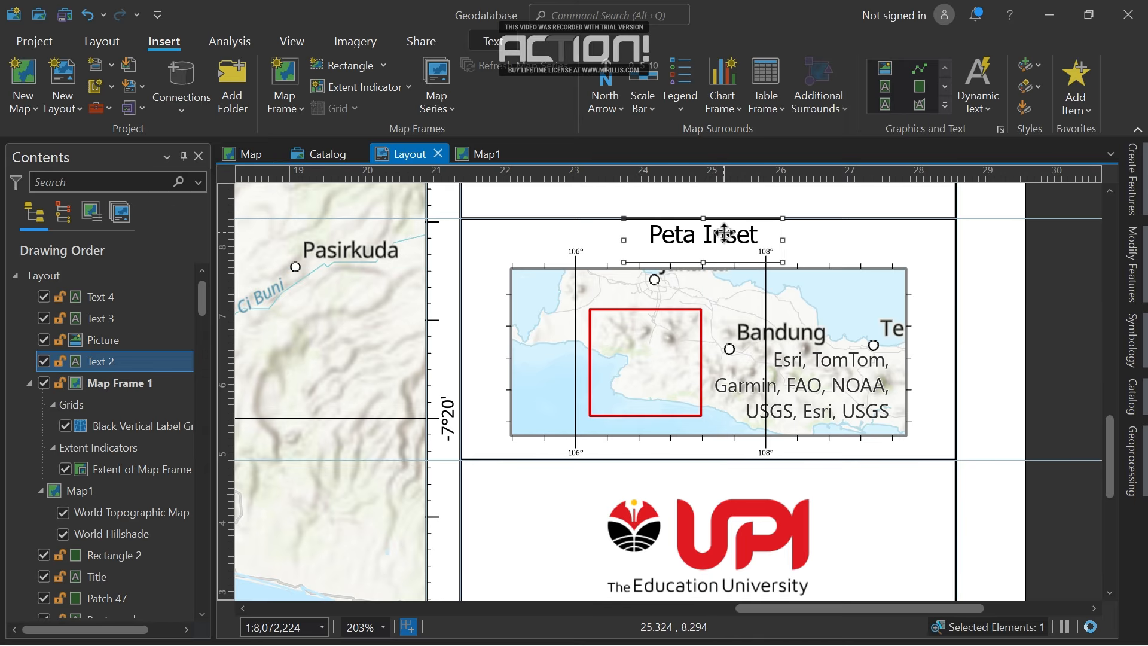
click(1062, 305)
Examine the overall composition of the layout and fit the whole page in view.
scroll(1017, 339, down, 3)
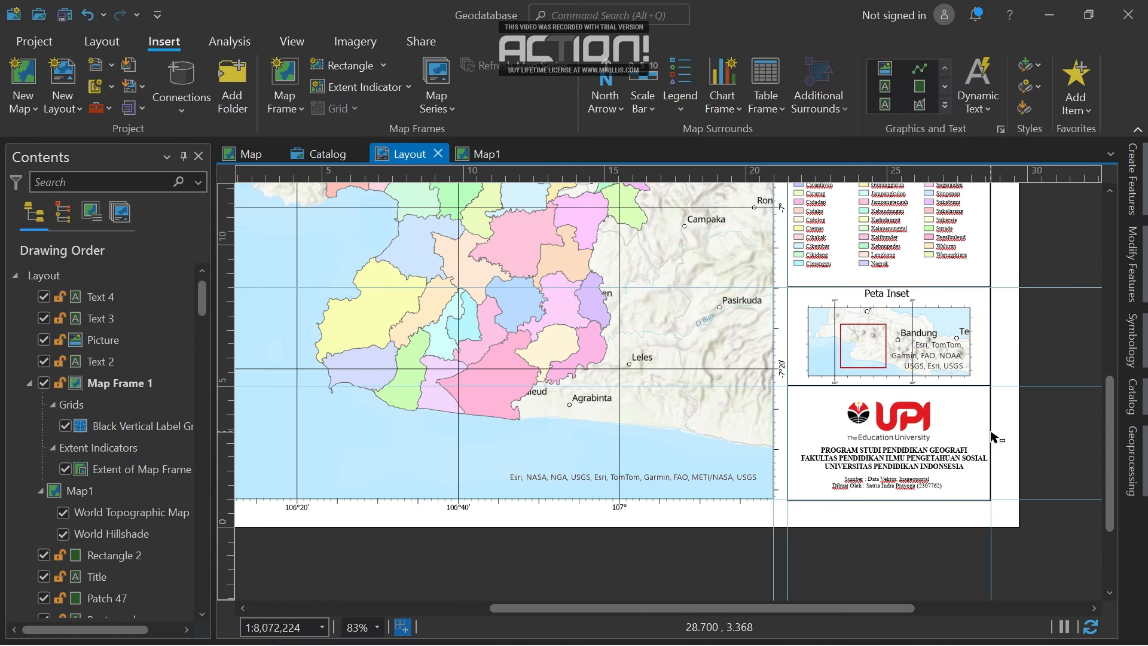
scroll(992, 436, down, 2)
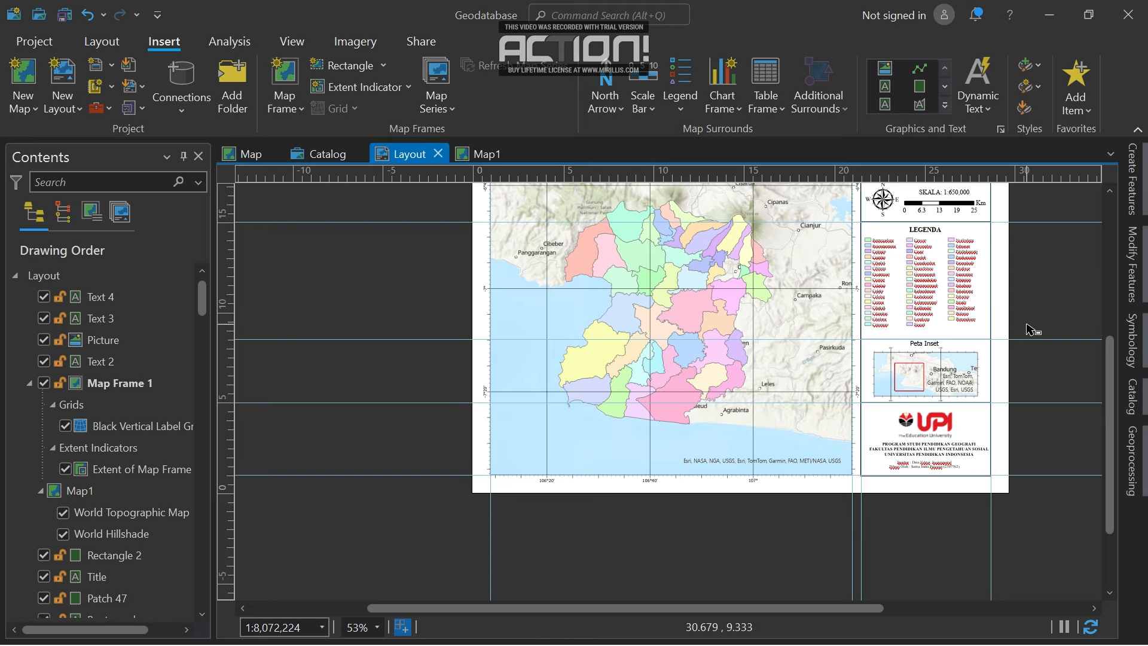
click(96, 43)
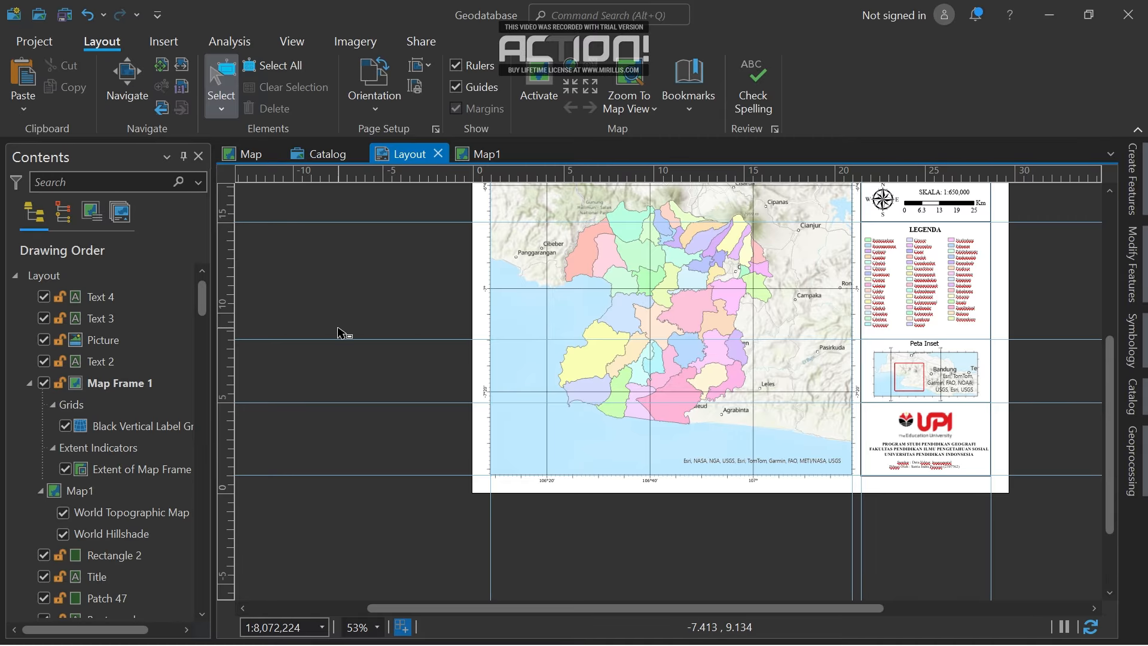
right_click(310, 329)
click(392, 113)
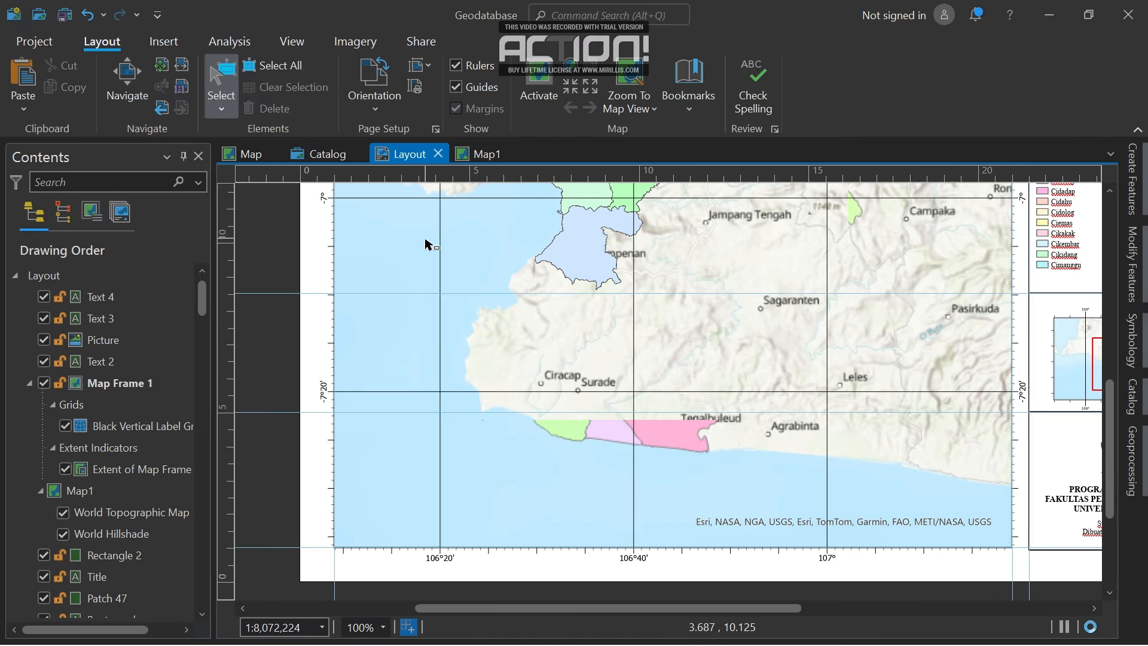
scroll(374, 318, down, 3)
scroll(371, 317, up, 4)
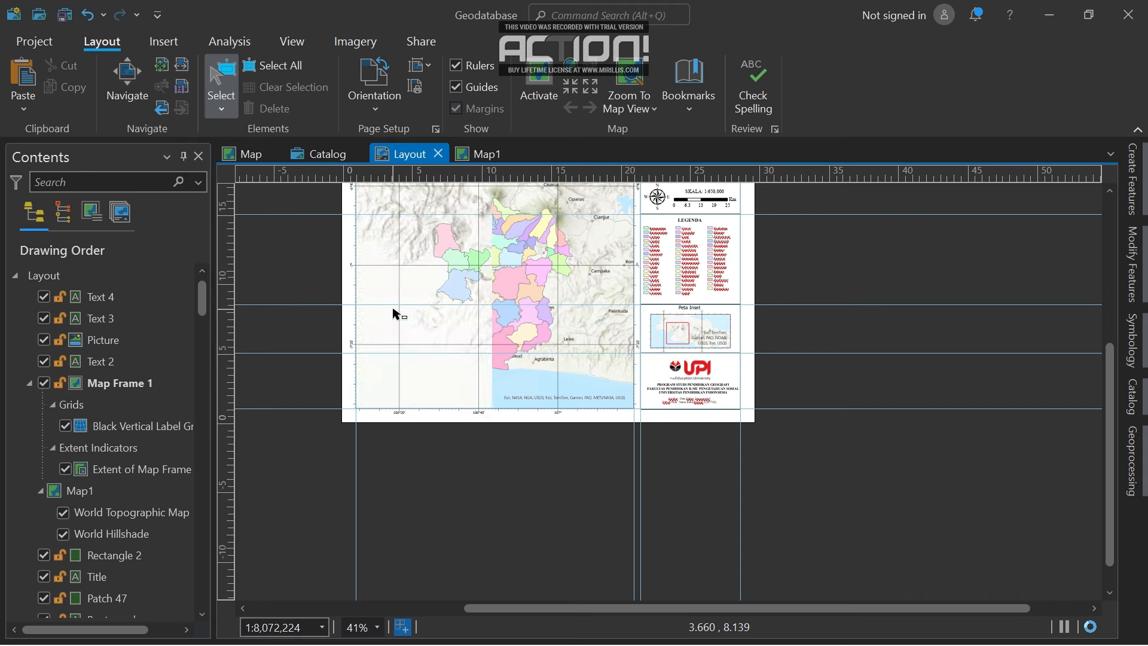
drag(1108, 447, 1119, 327)
scroll(914, 465, down, 2)
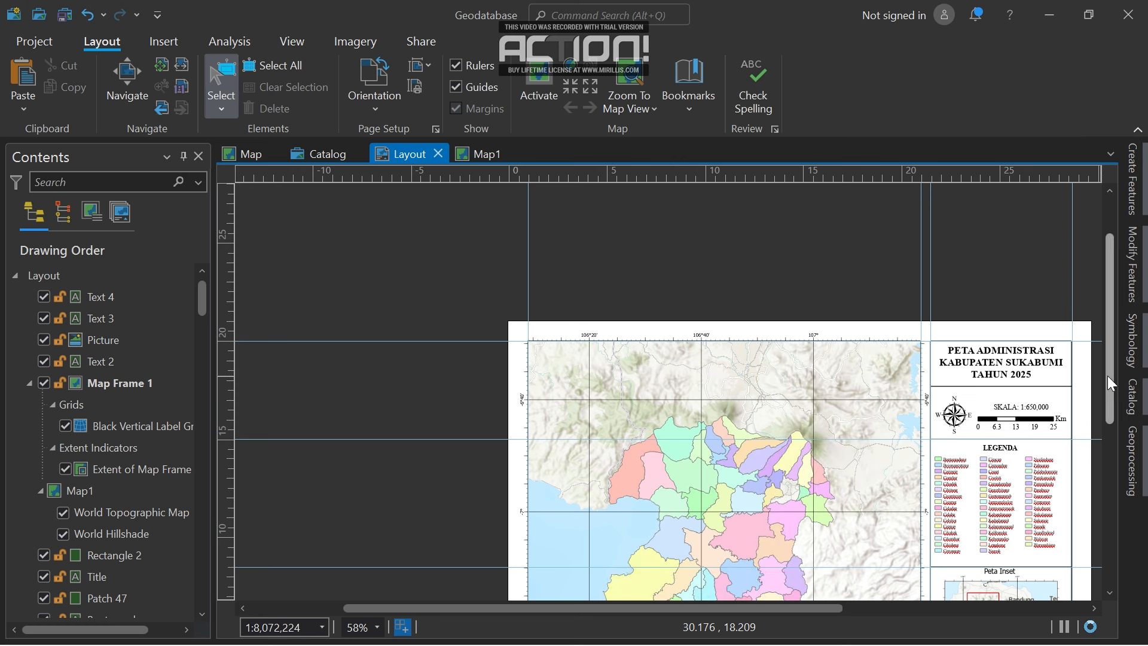
scroll(1113, 406, down, 1)
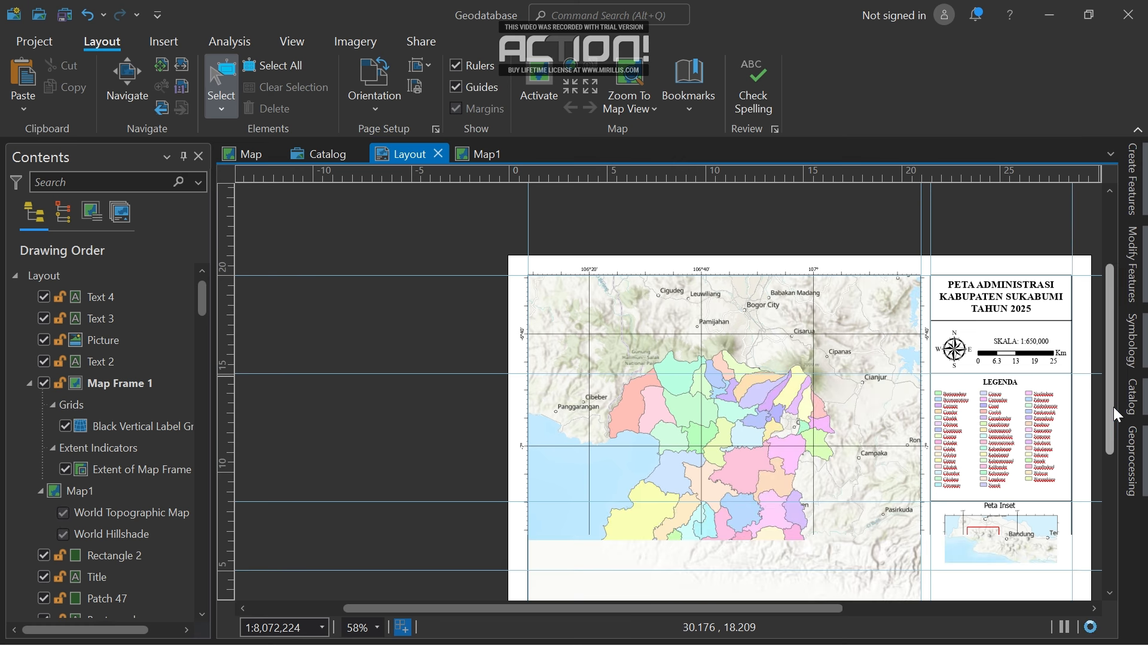
scroll(1113, 426, down, 1)
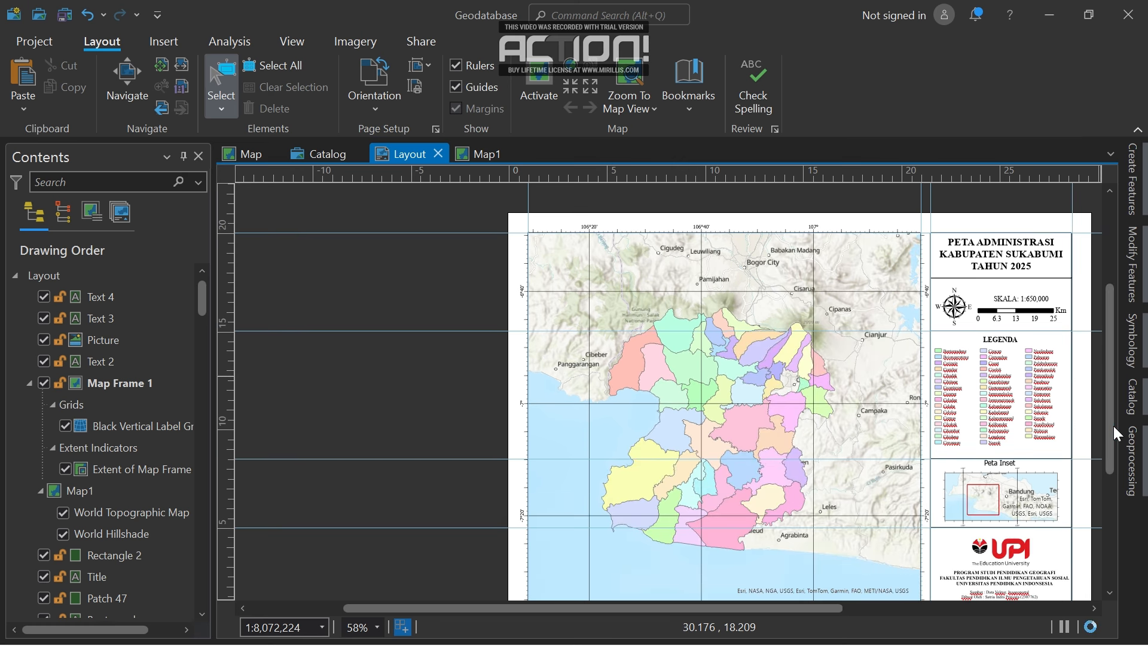
right_click(409, 354)
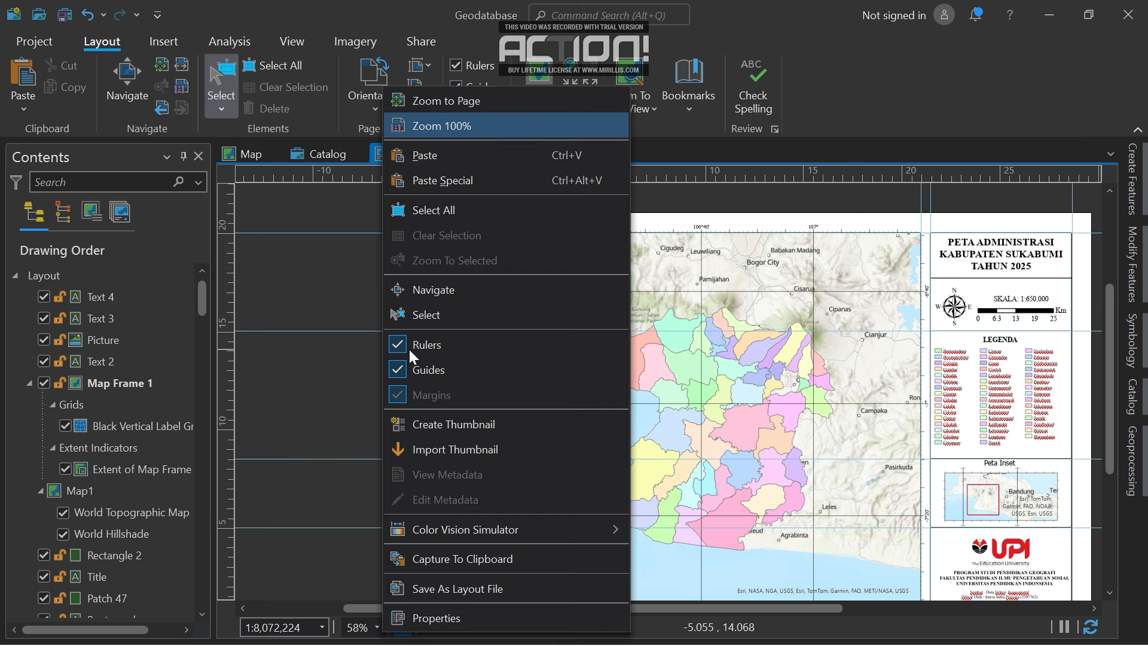
click(452, 106)
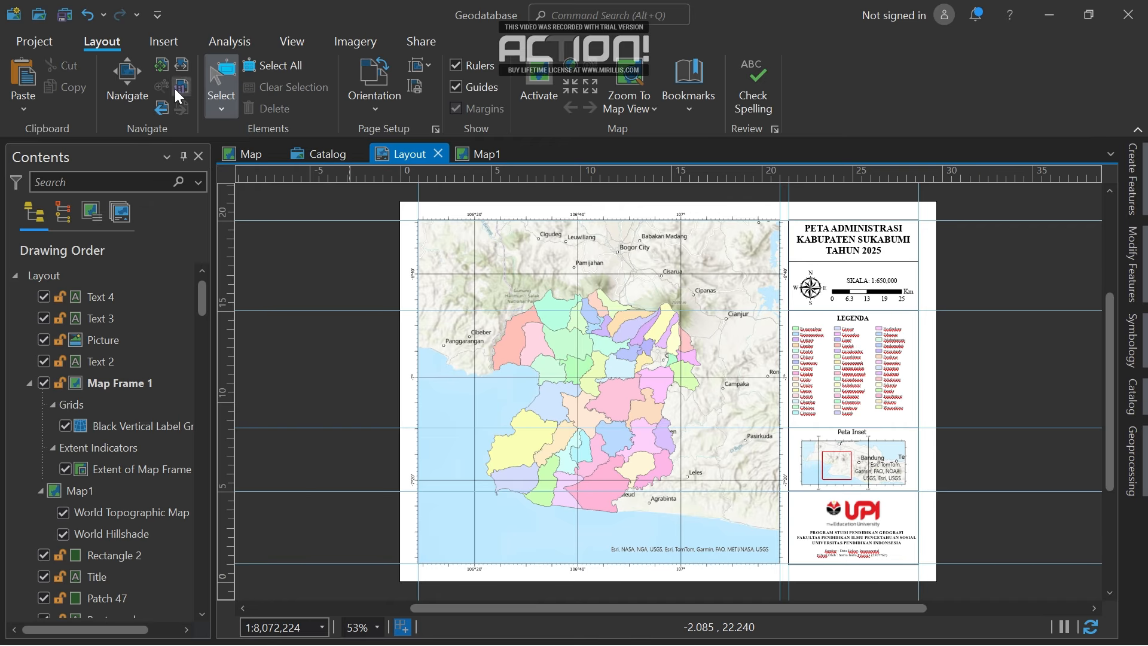
Add horizontal and vertical layout guides offset 0.5 cm from the page edges.
click(164, 33)
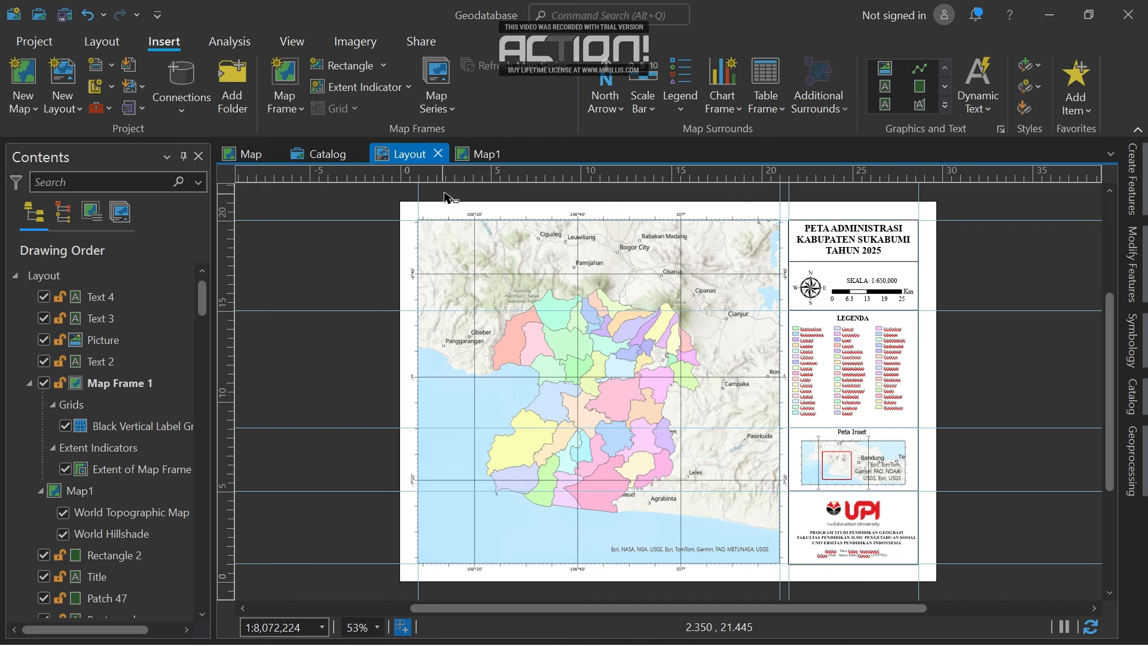
right_click(468, 177)
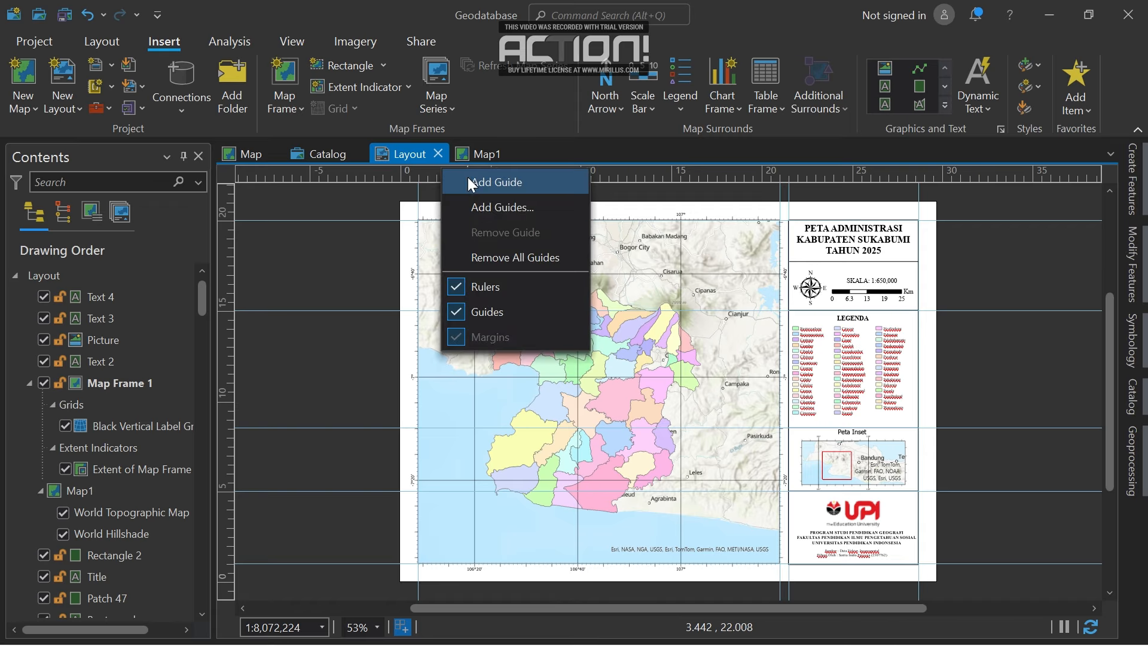
click(488, 207)
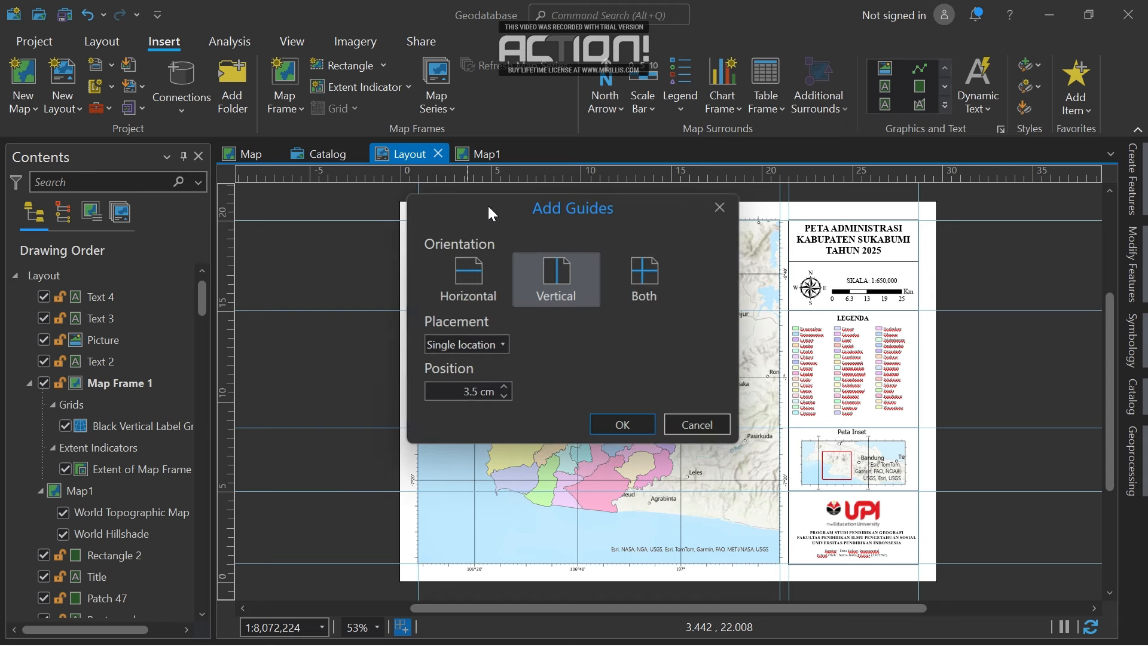
click(623, 290)
click(495, 350)
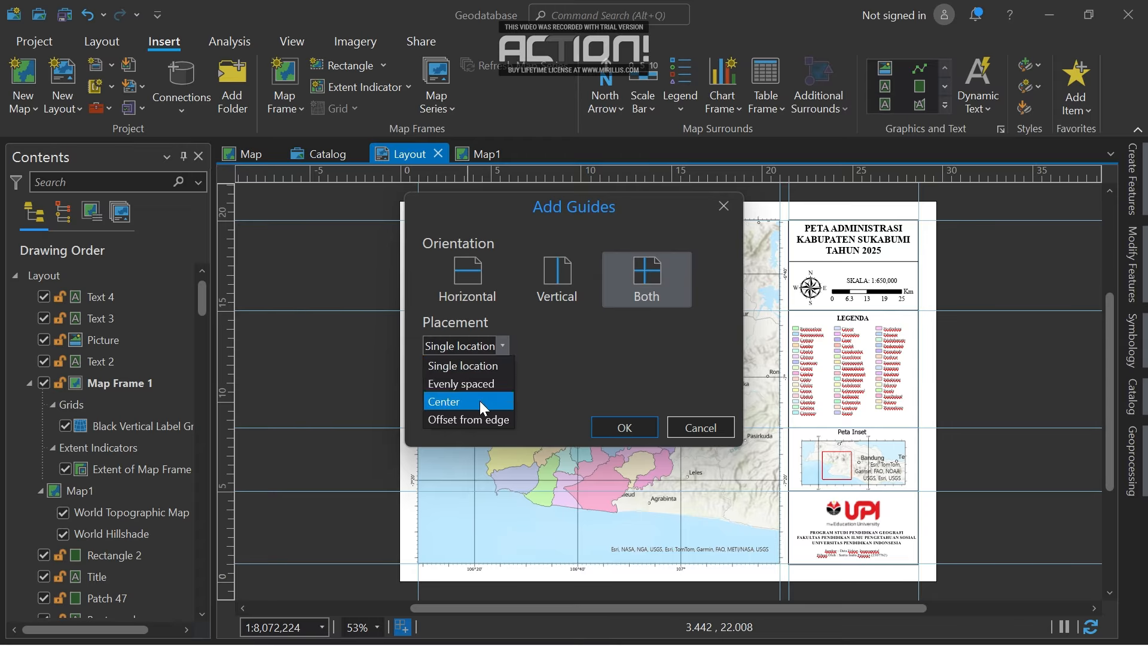
click(473, 417)
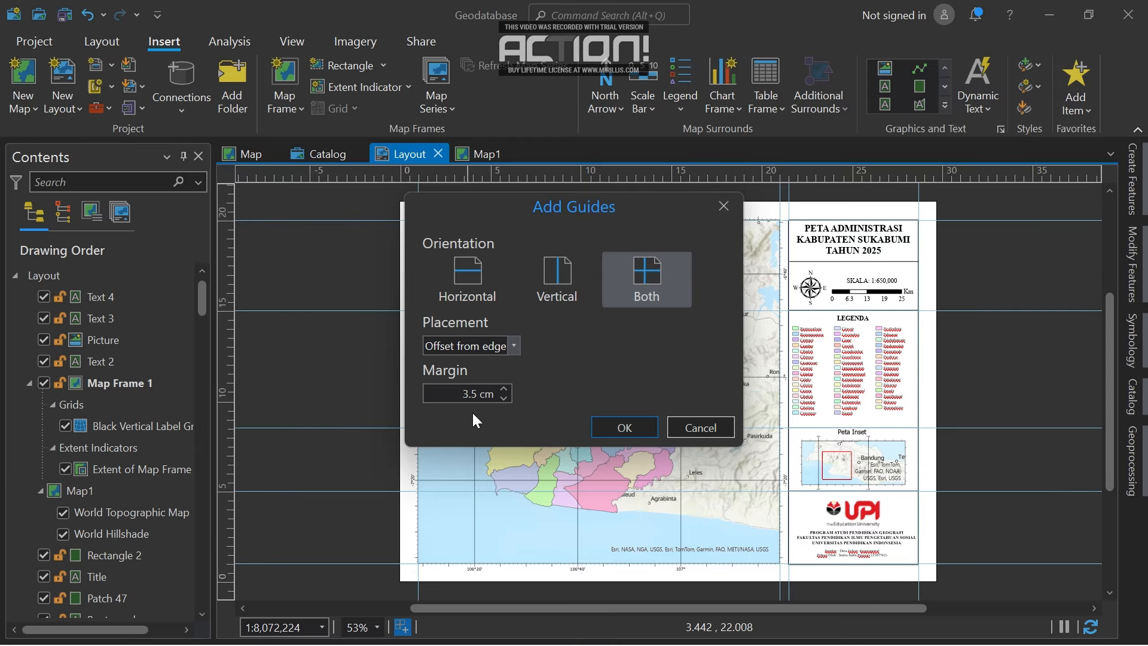
click(475, 393)
drag(495, 394, 423, 404)
click(468, 394)
click(608, 424)
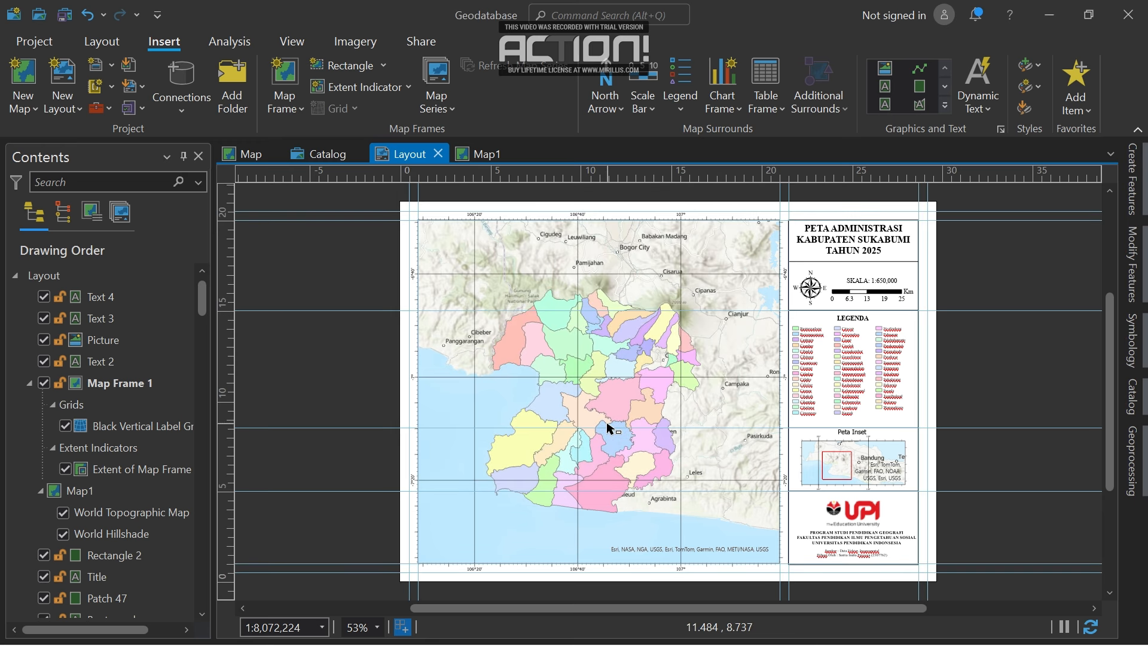
Draw a border rectangle of about 28.7 × 20 cm around the whole layout, along the outer guides.
click(916, 87)
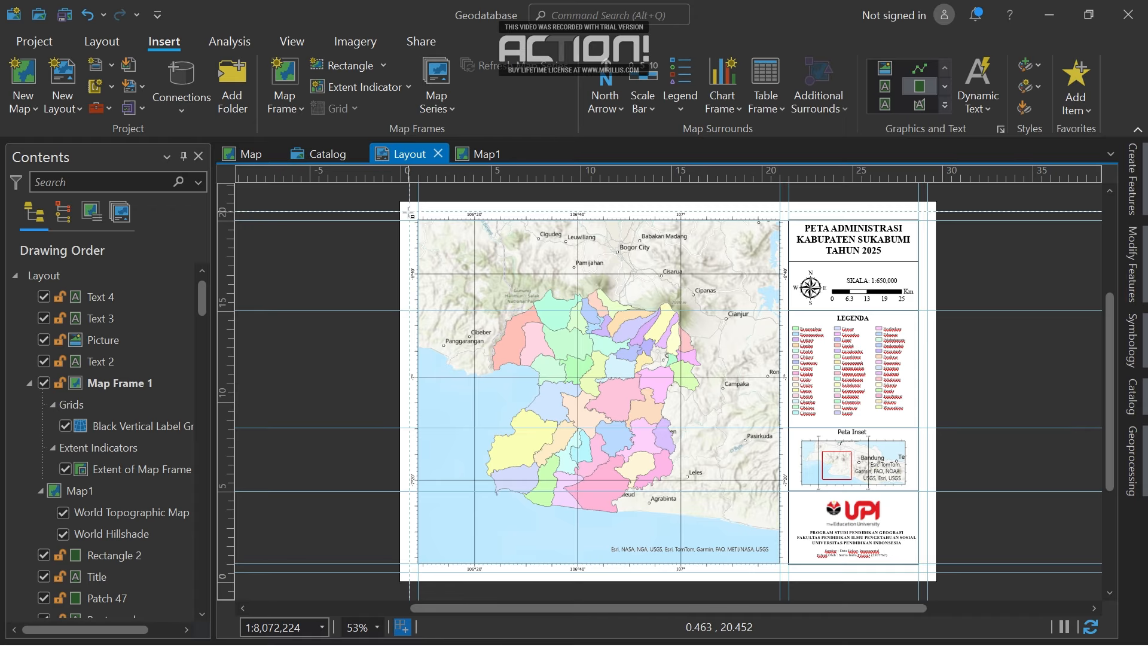
drag(408, 211, 926, 574)
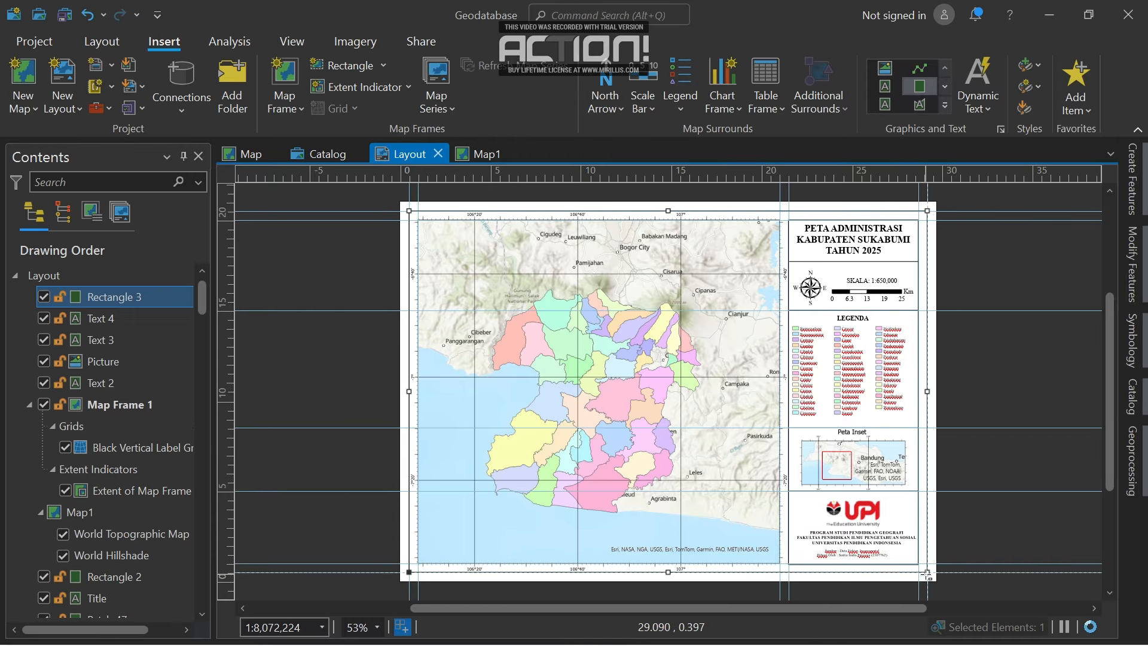
right_click(925, 572)
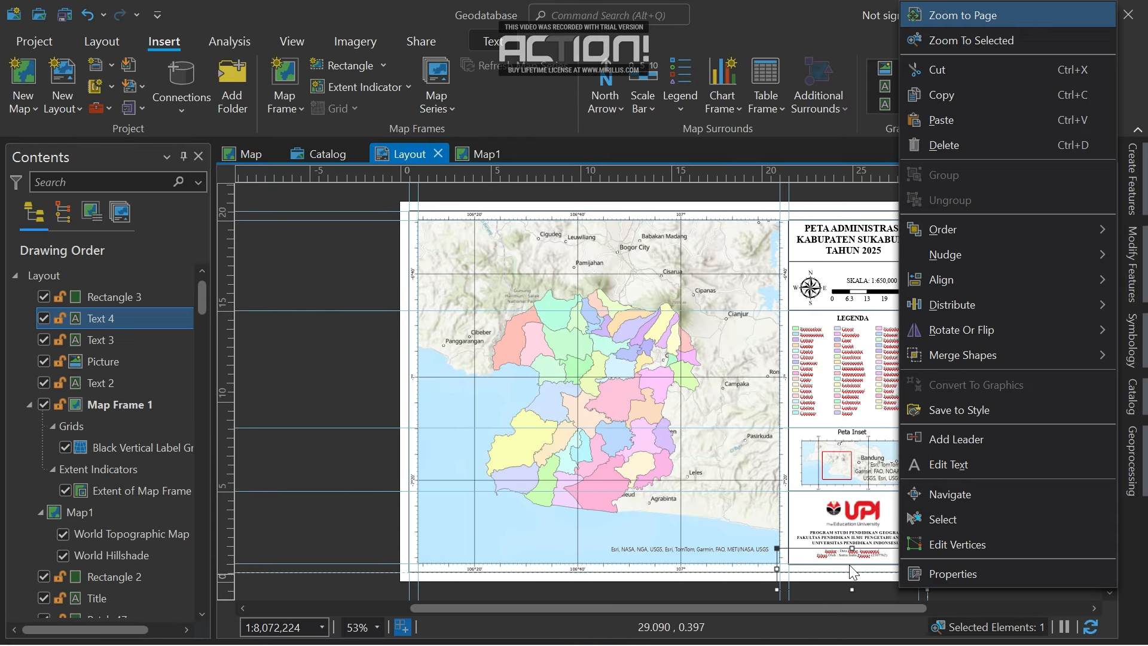
click(686, 594)
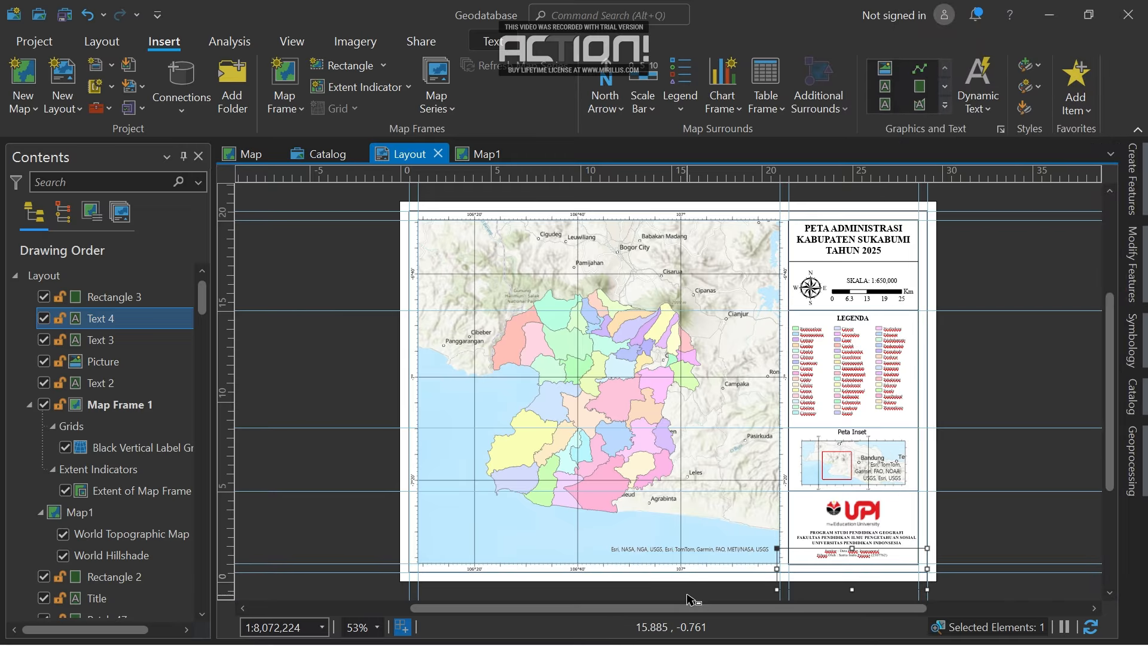
click(371, 518)
right_click(408, 464)
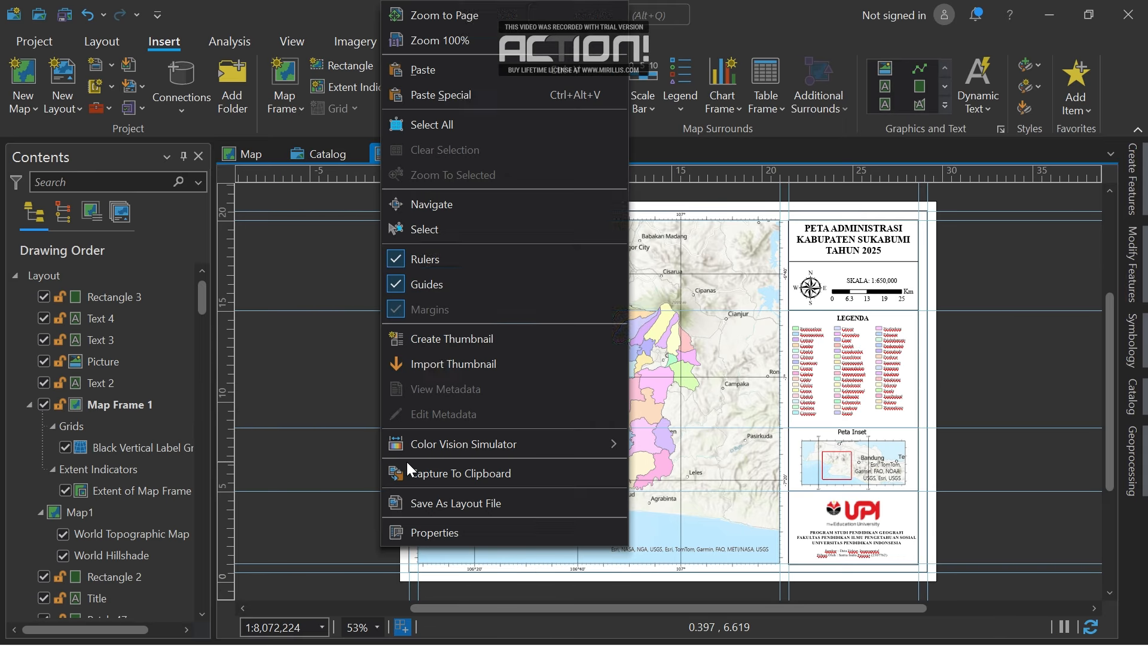
click(380, 474)
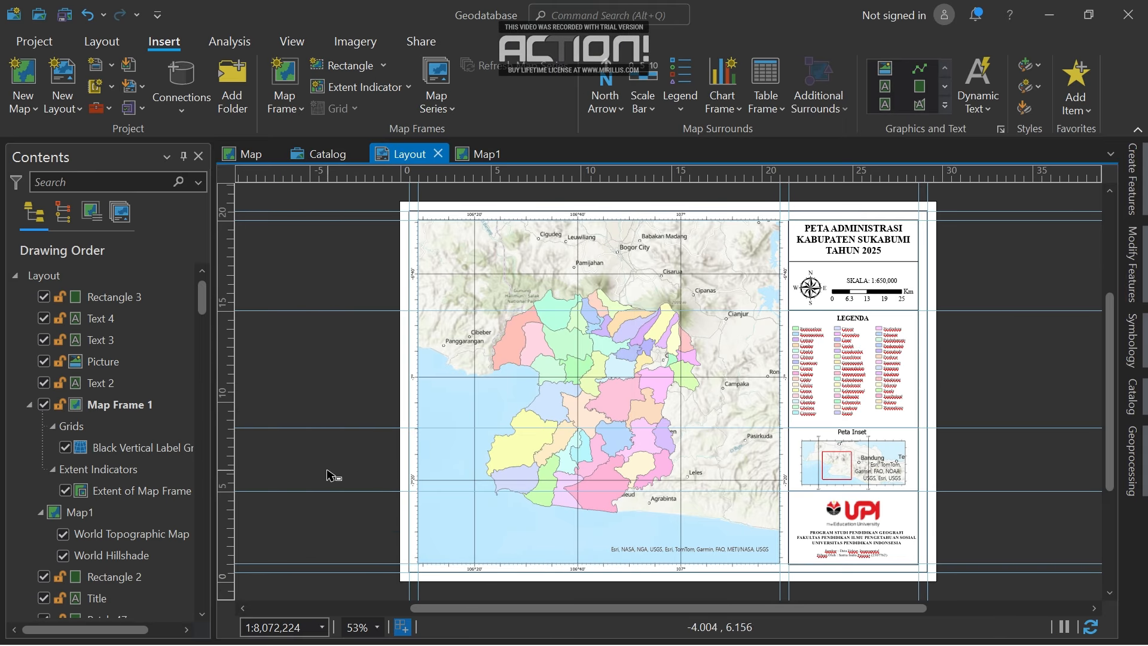
Set the outer border rectangle's outline width to 2 pt, apply it, and close the element properties.
click(409, 352)
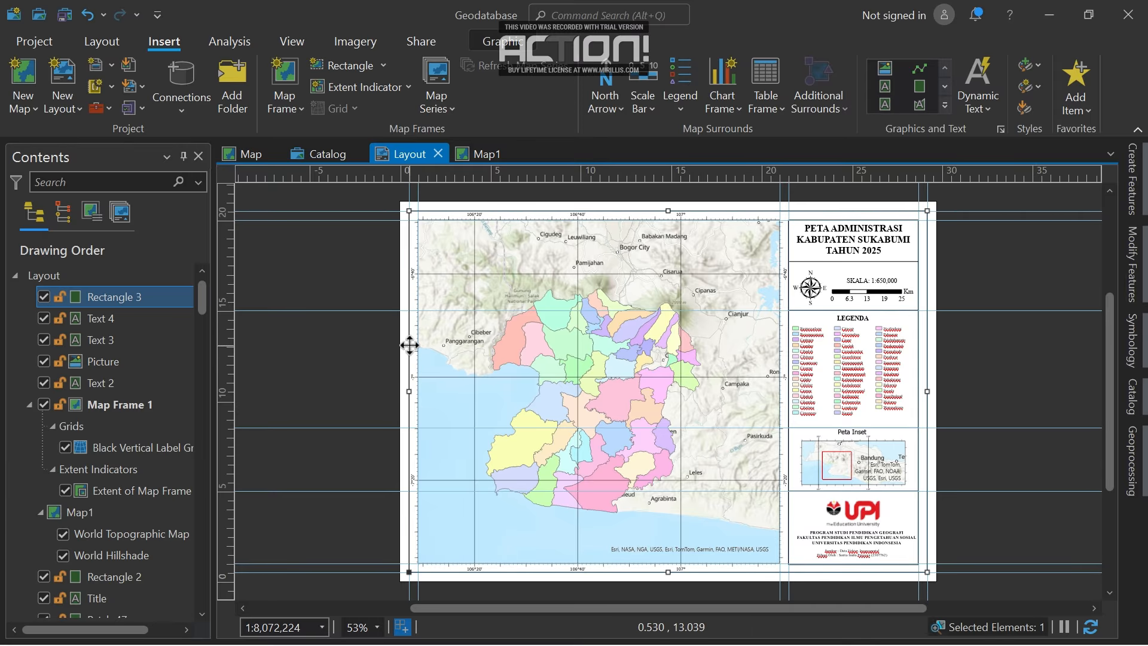
right_click(411, 351)
click(456, 619)
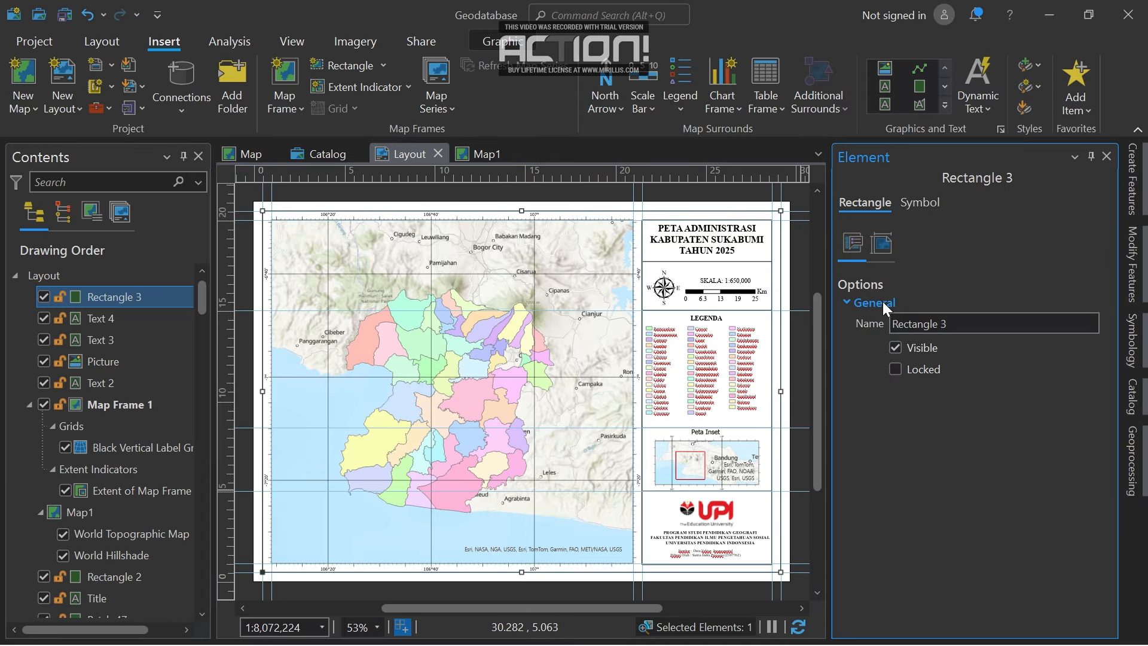
click(877, 302)
click(877, 302)
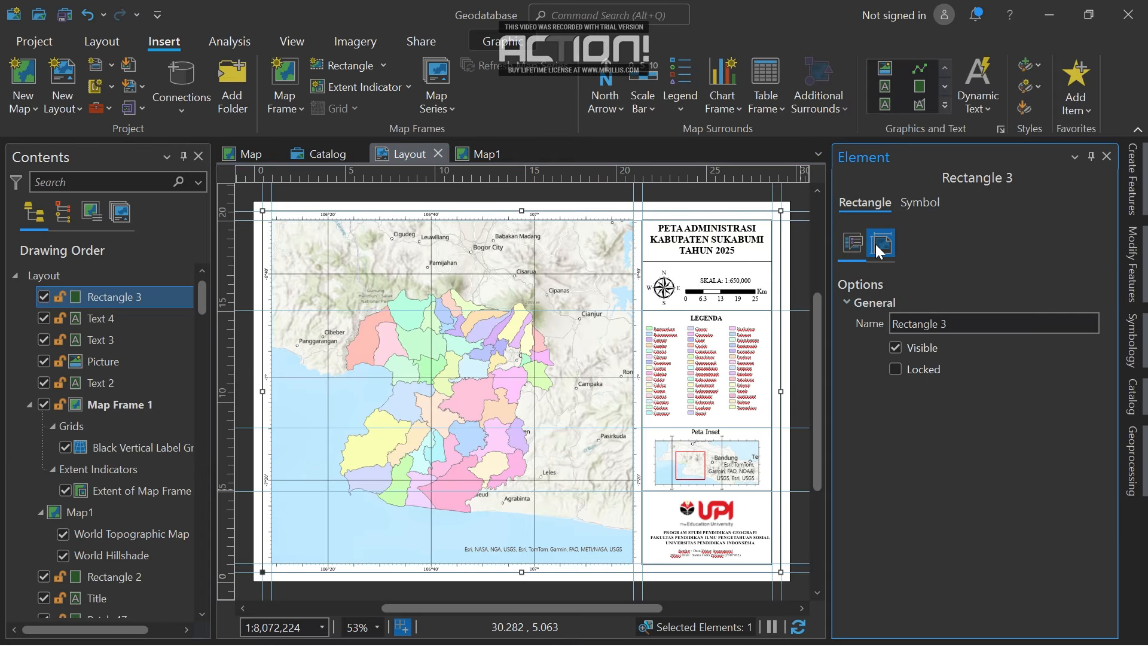
click(880, 244)
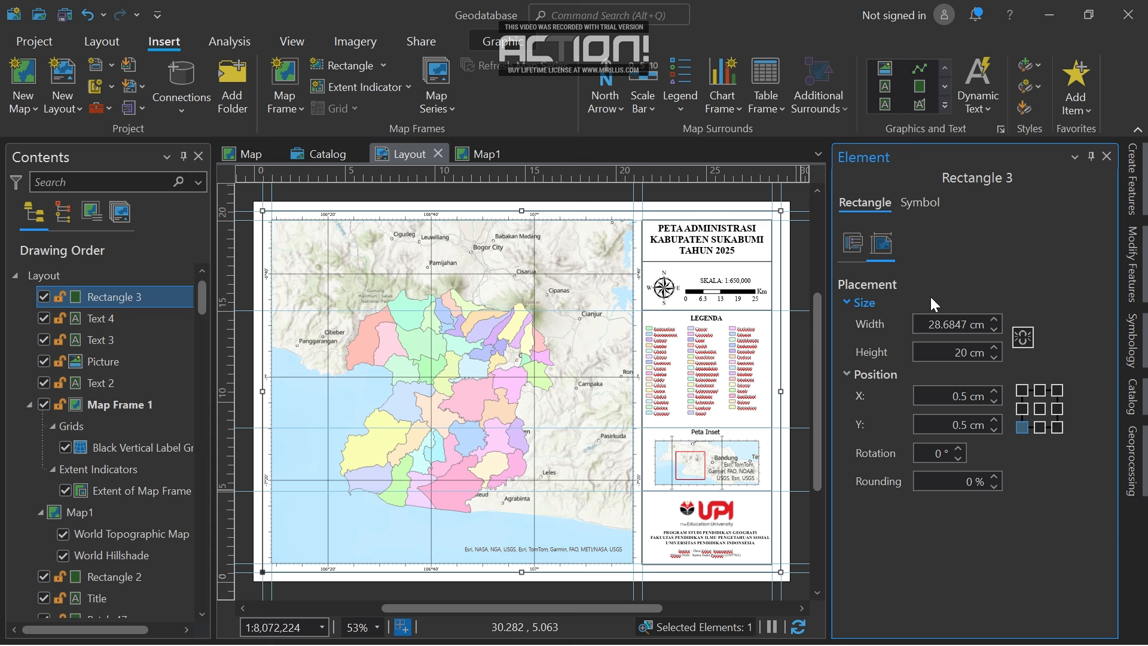
click(927, 205)
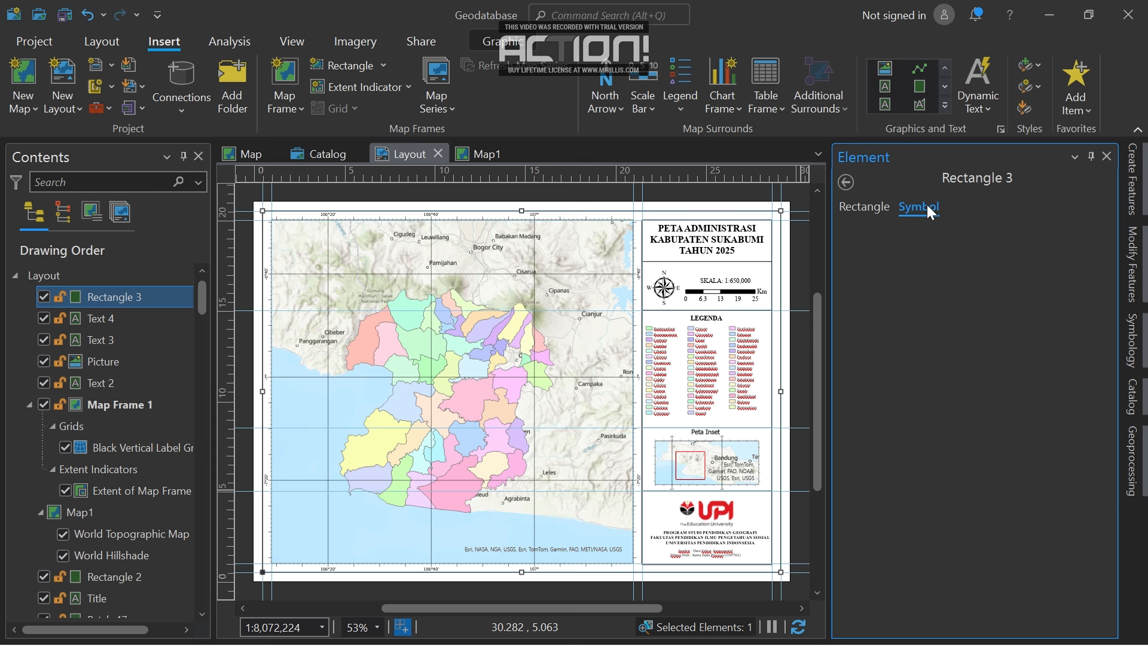
click(1104, 346)
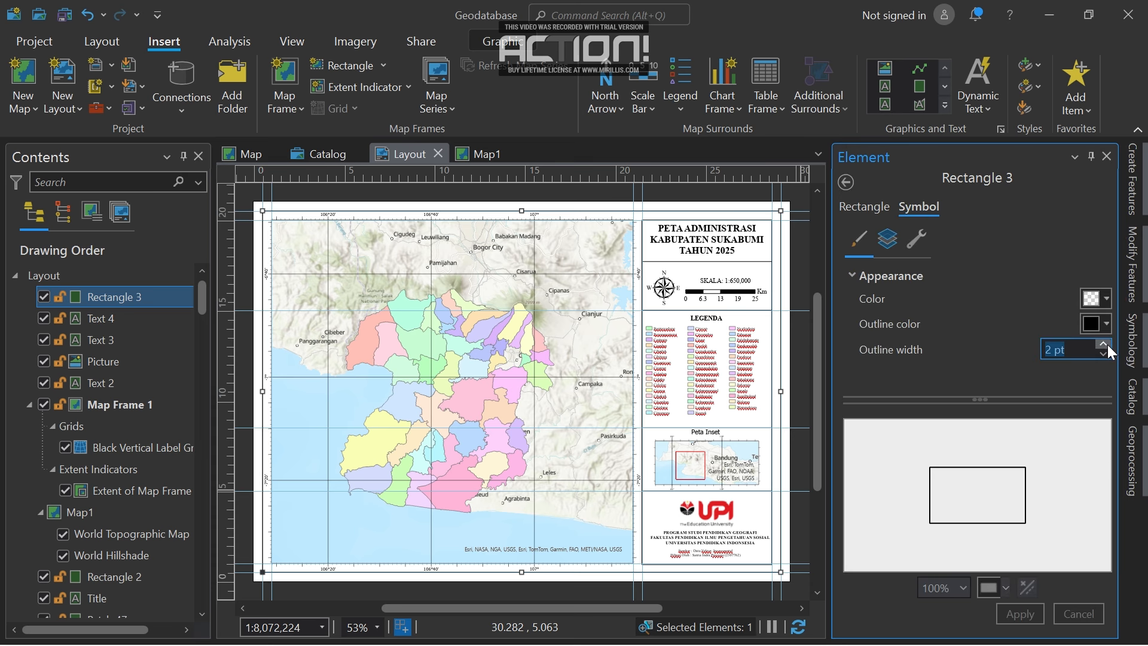
click(1022, 616)
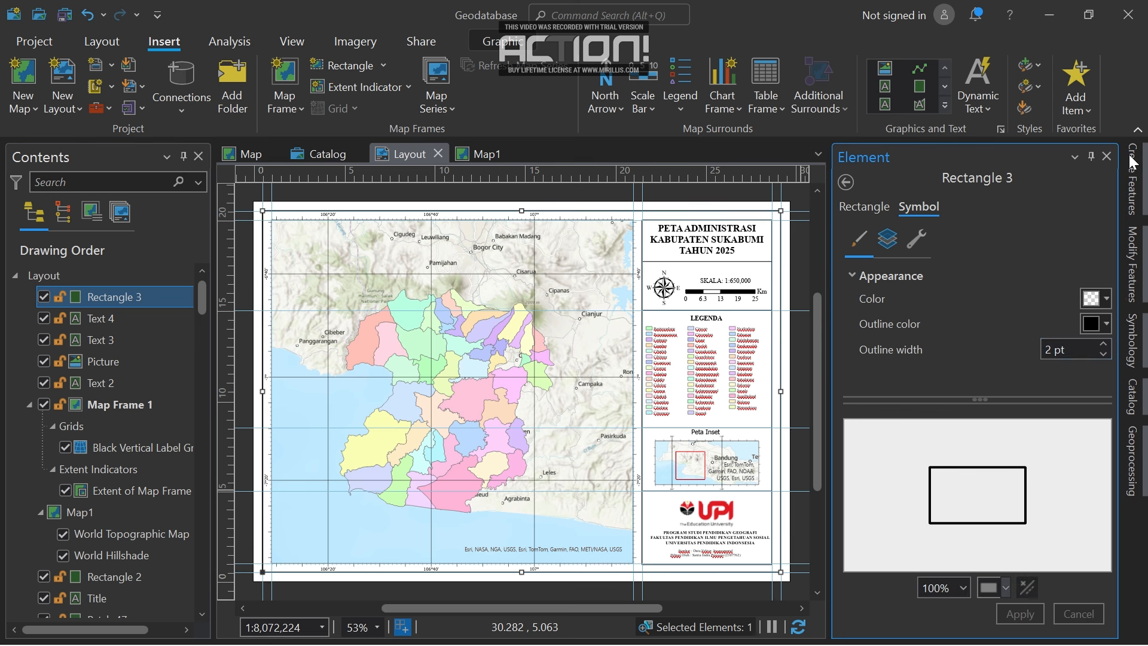
click(1106, 156)
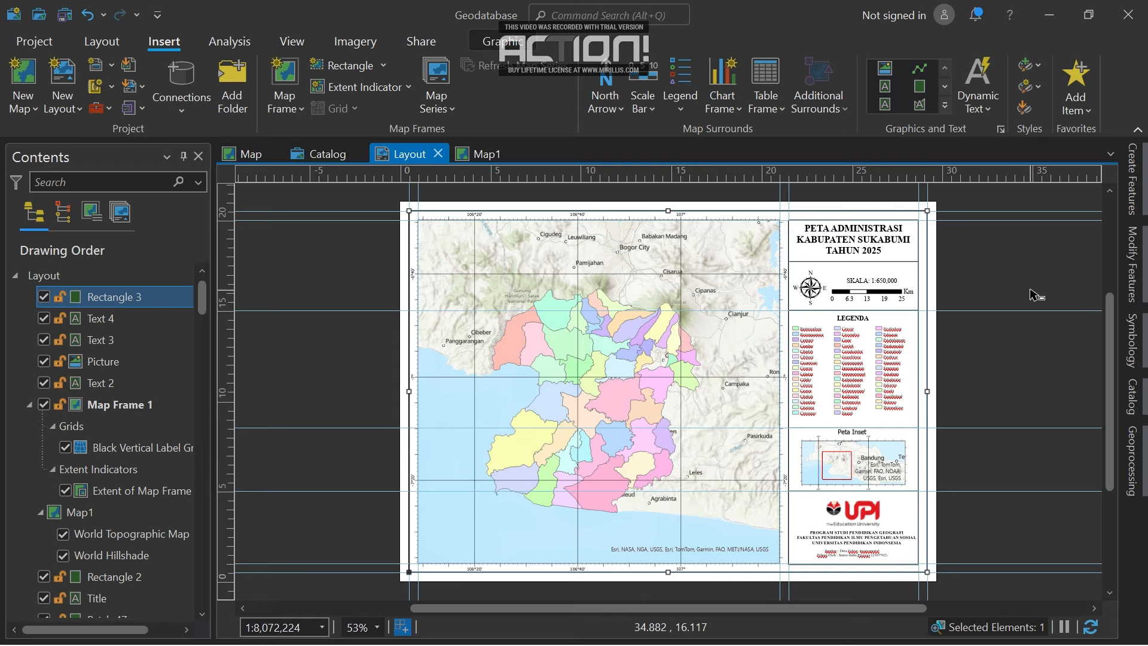
click(1035, 295)
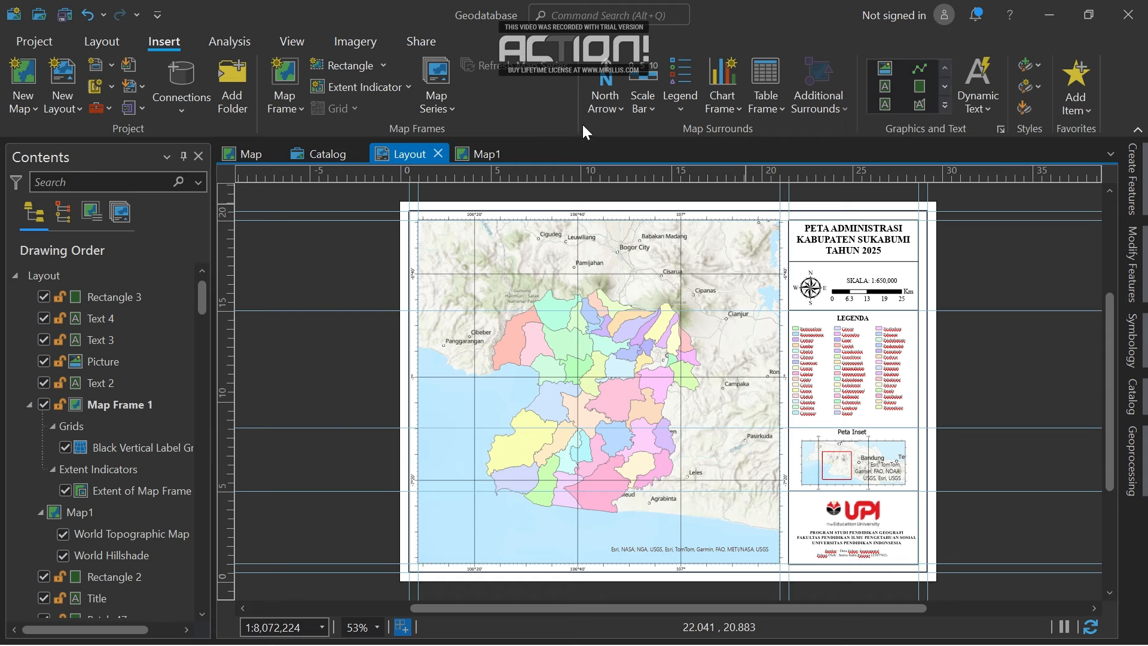
click(429, 50)
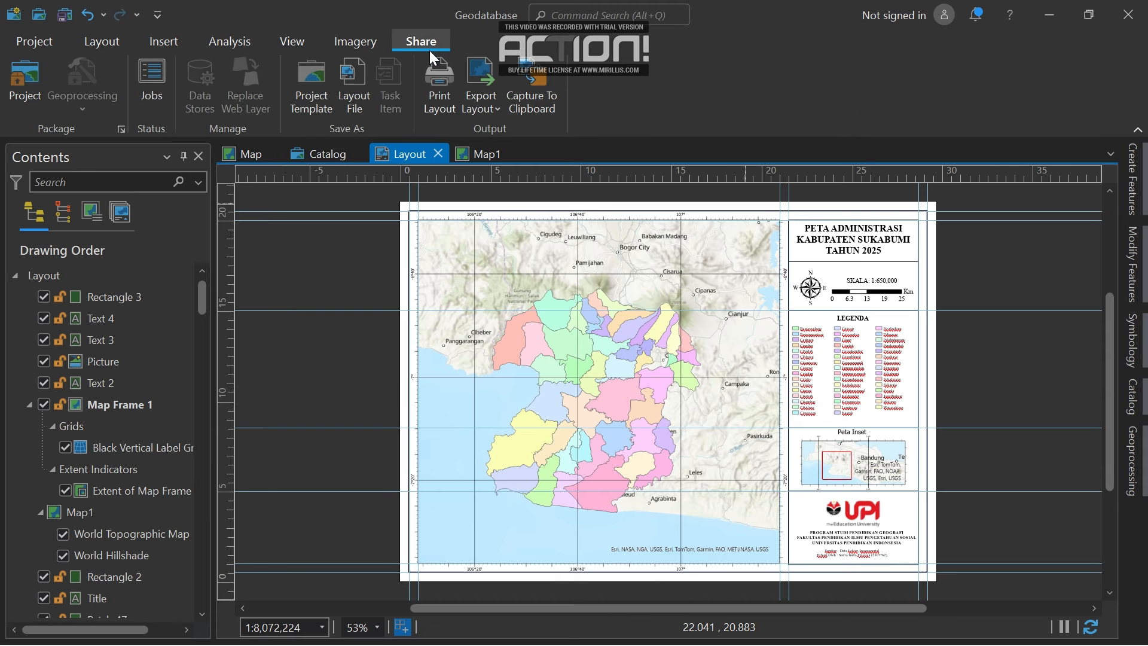
click(471, 102)
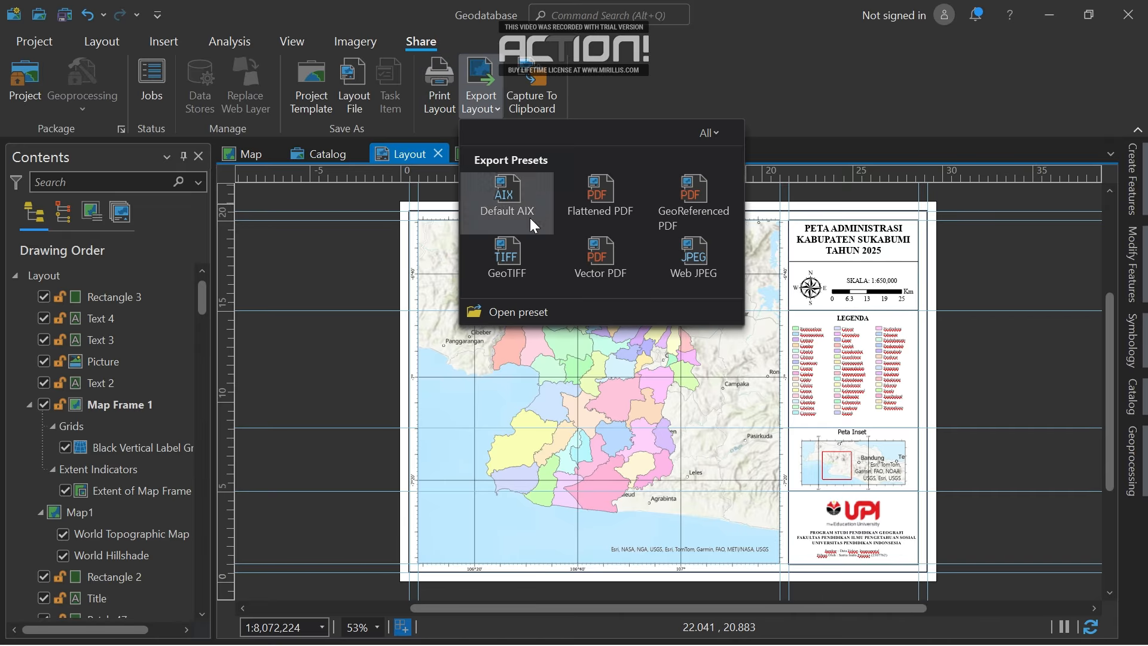
click(315, 302)
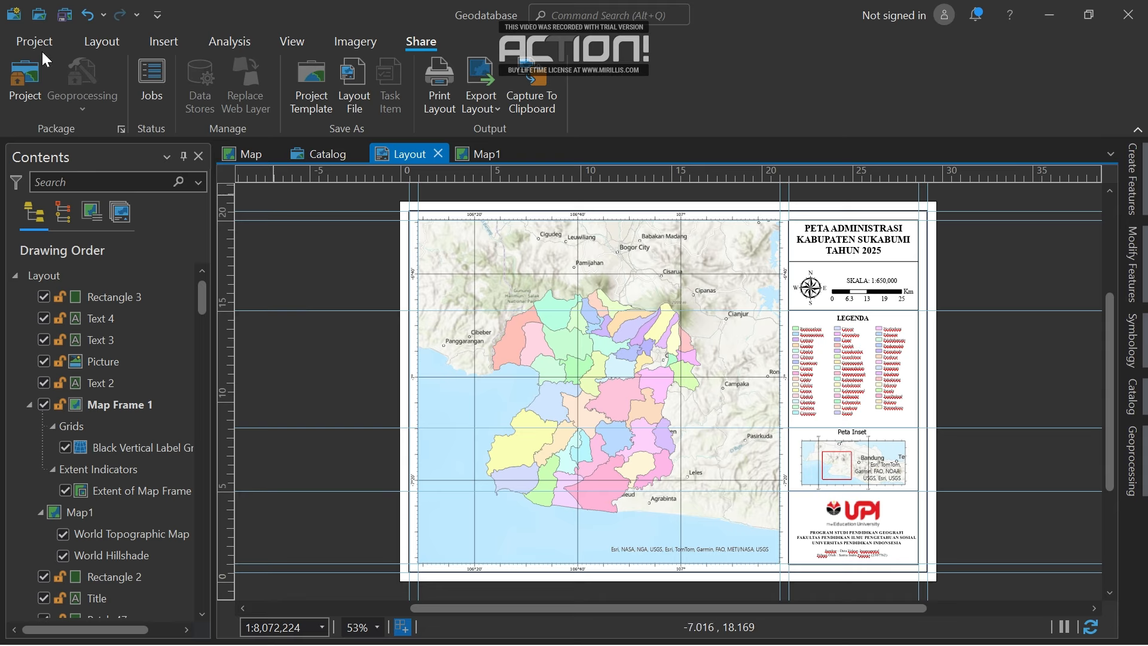
click(100, 41)
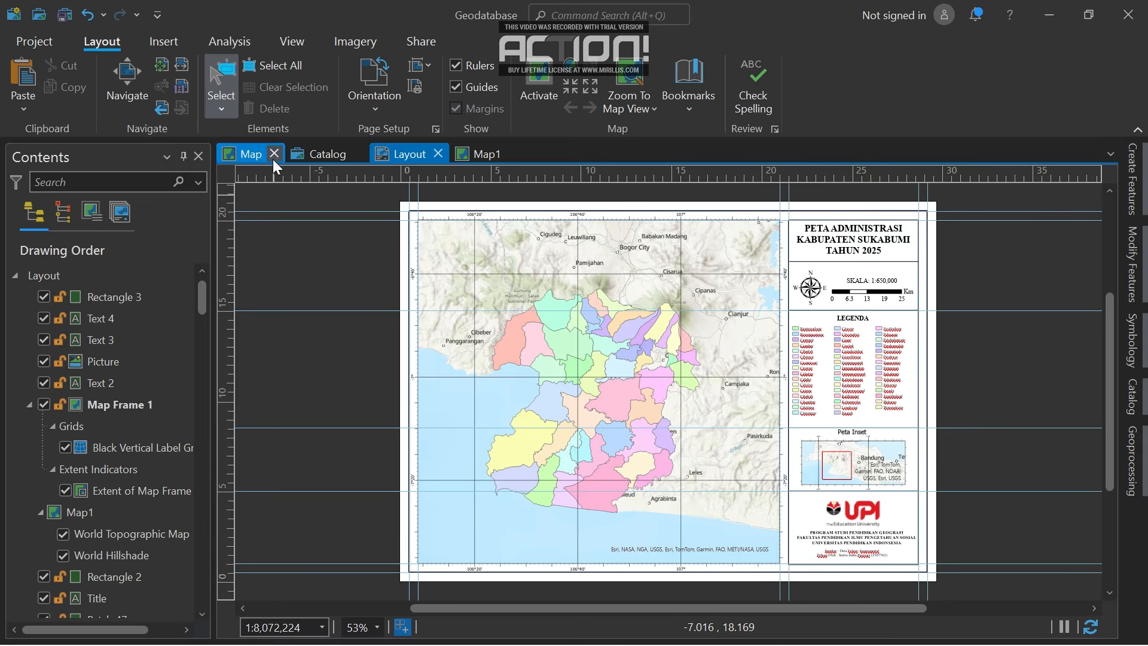
click(46, 41)
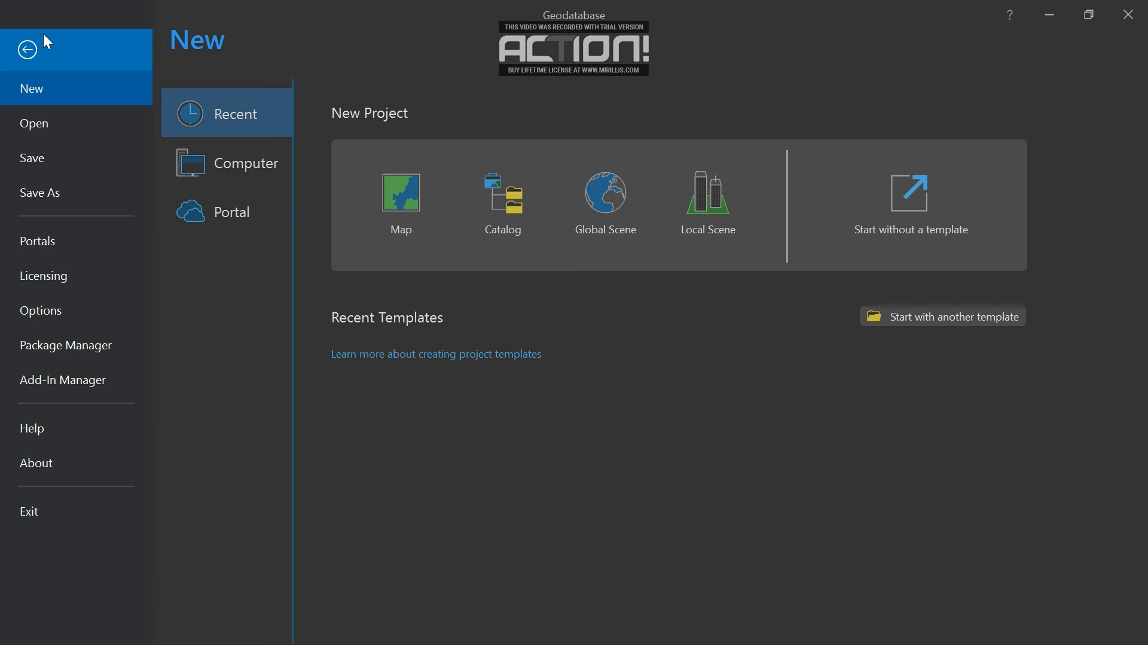
click(73, 50)
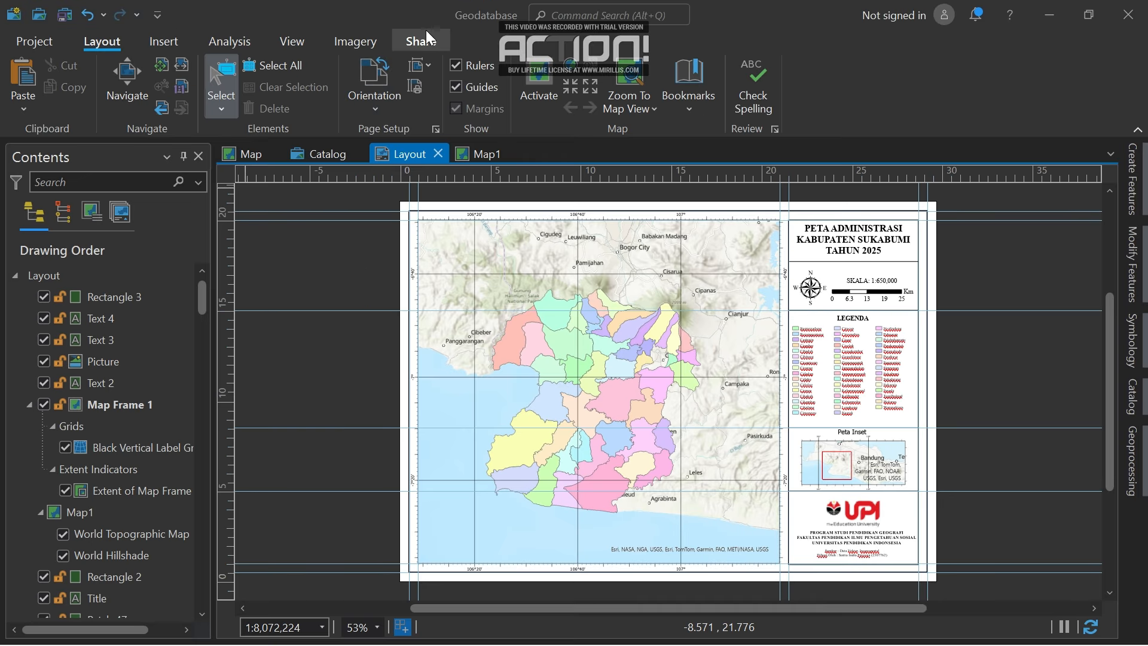
click(427, 36)
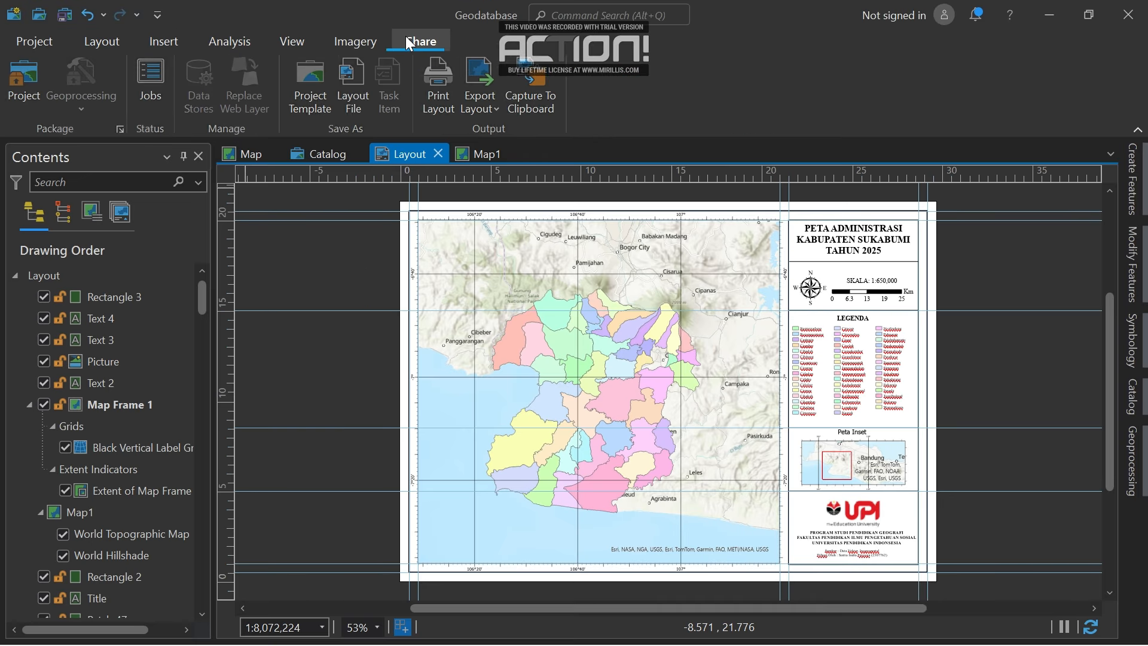
click(476, 103)
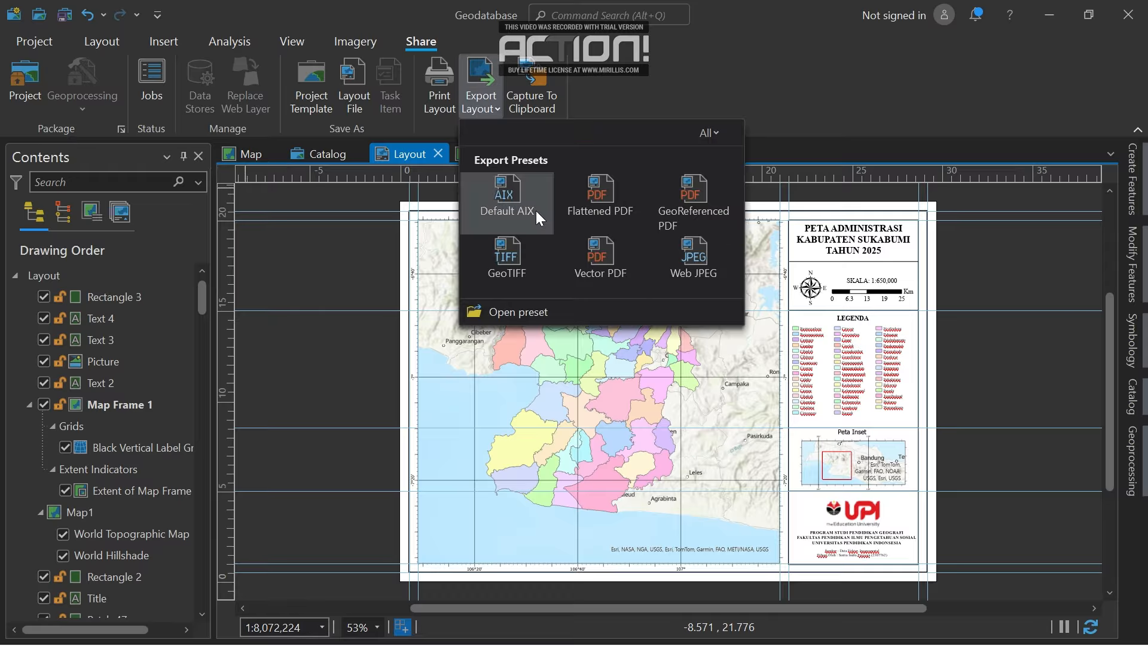
click(708, 133)
click(709, 125)
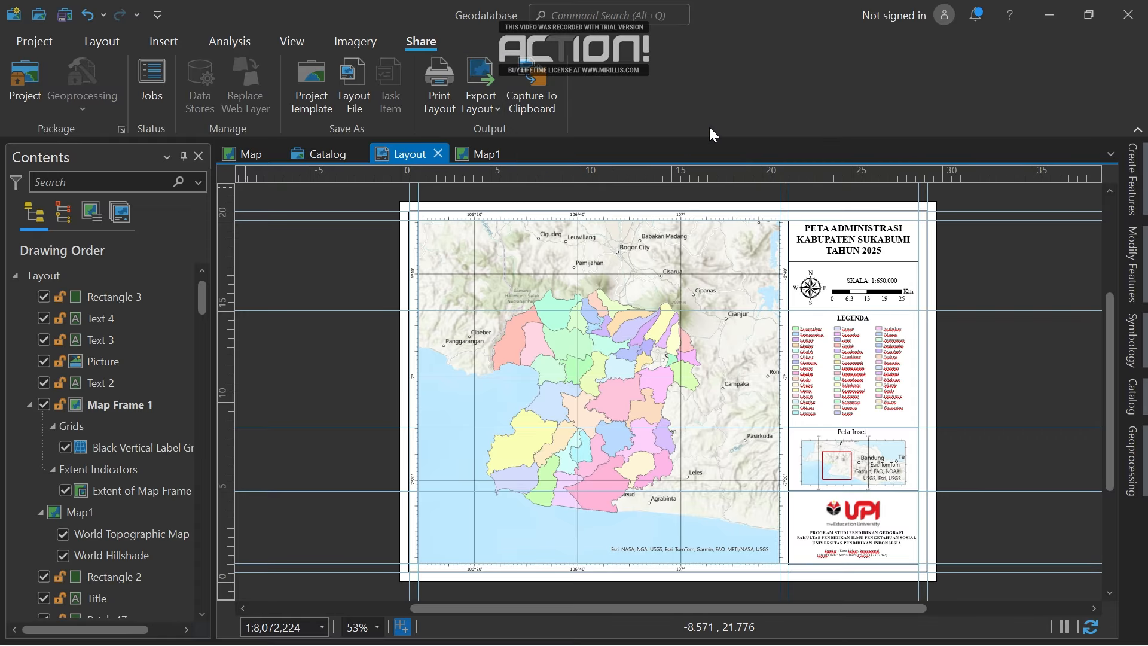
Set up the layout export with the Web JPEG preset.
click(495, 108)
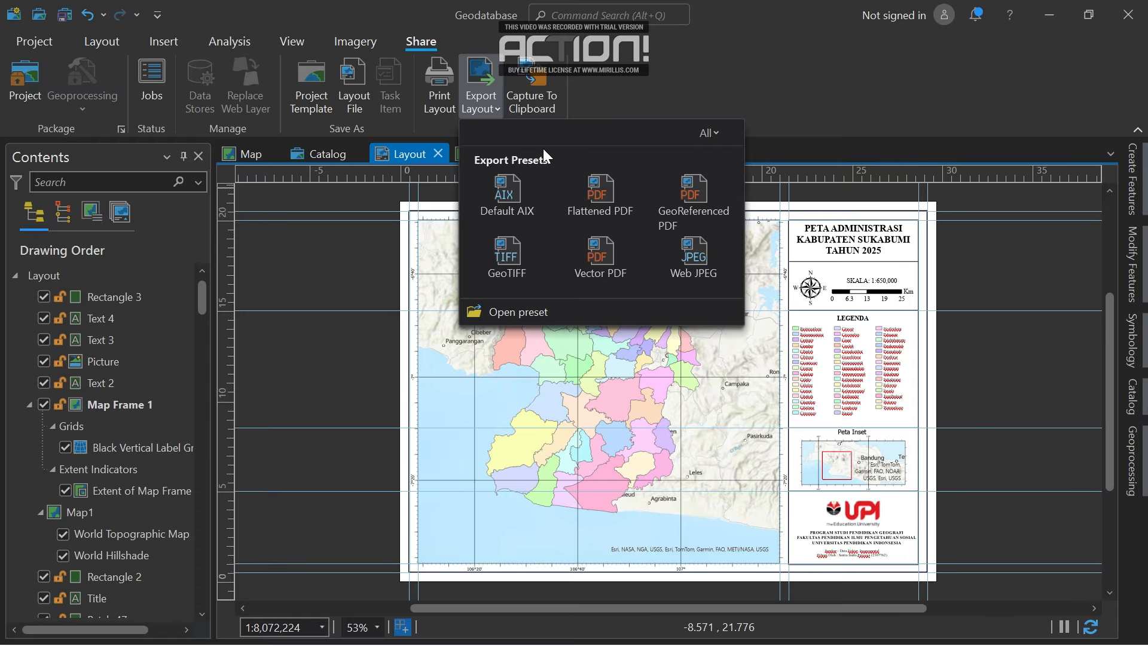
click(596, 274)
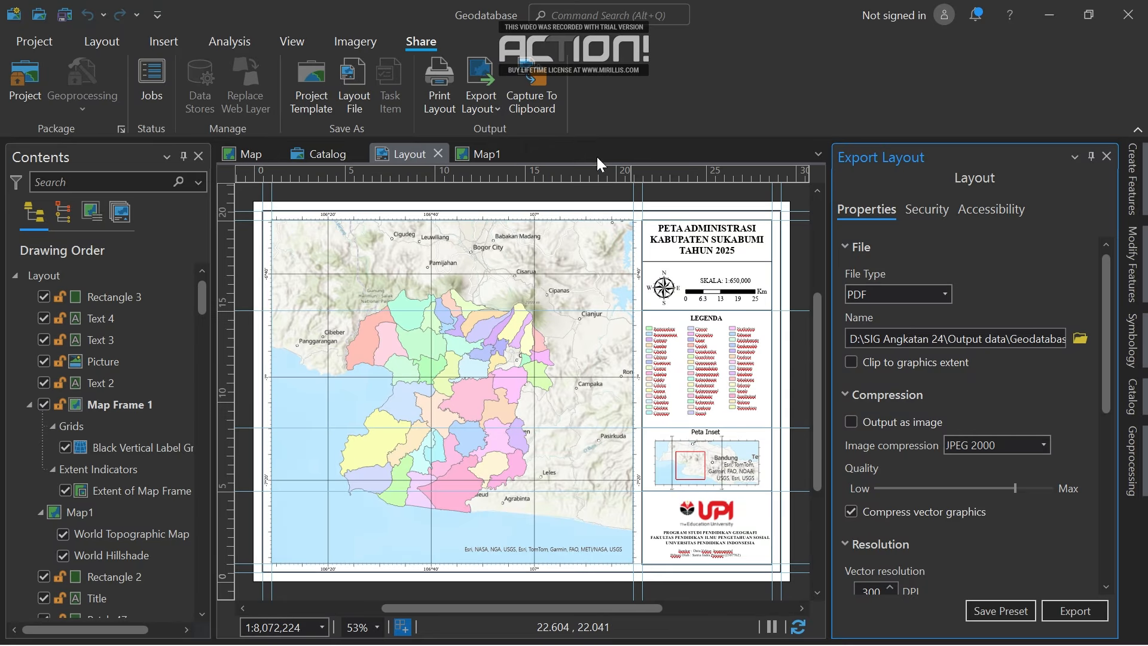
click(495, 114)
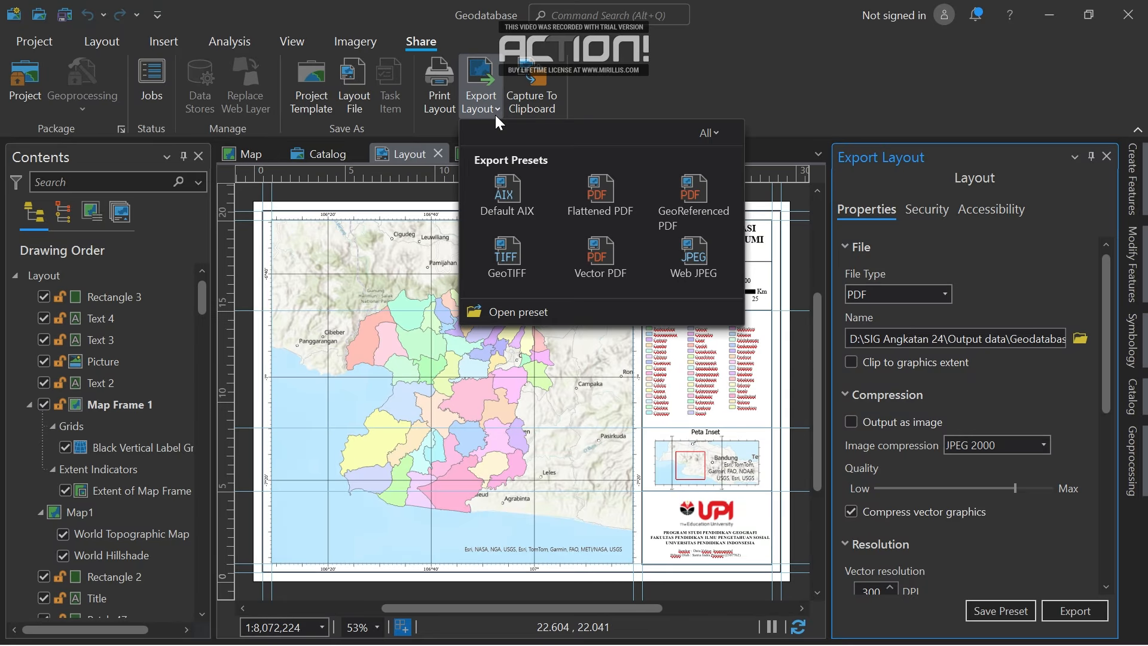
click(707, 277)
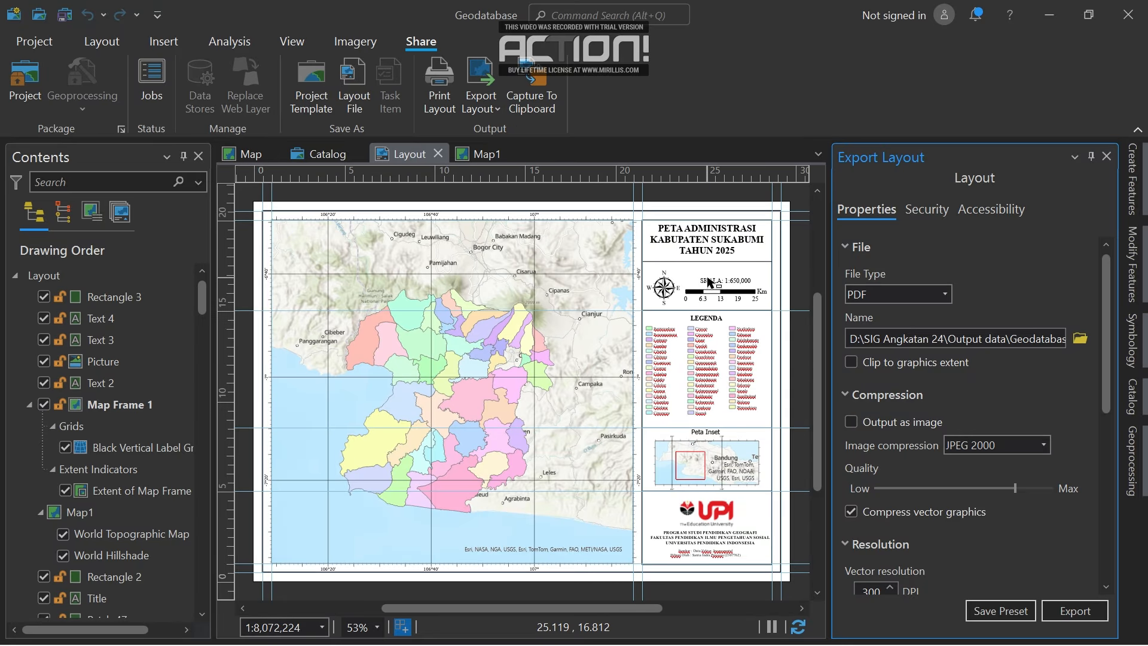
click(943, 295)
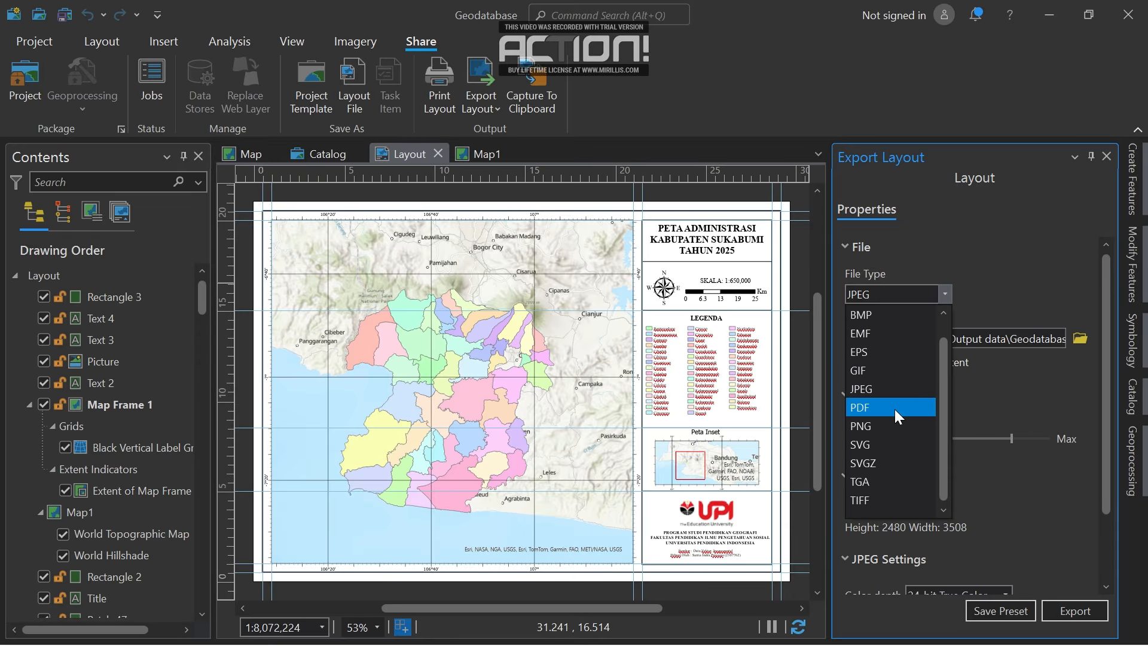
click(1002, 243)
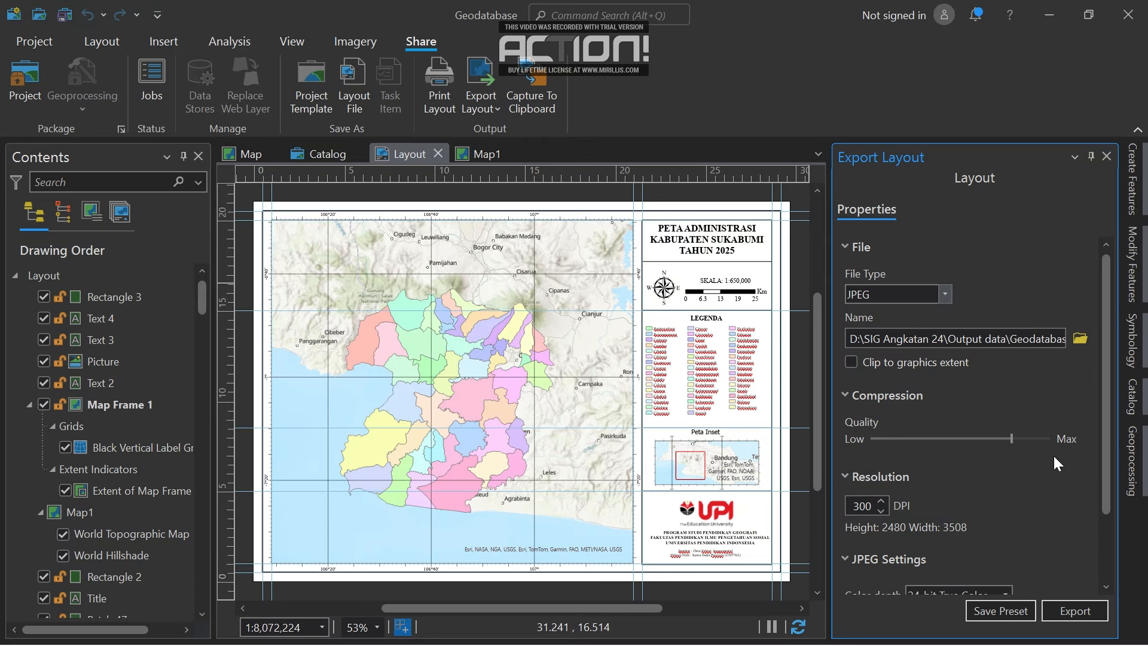
Choose the SIG Angkatan 24 folder on drive D: as the destination for the exported layout.
click(1079, 338)
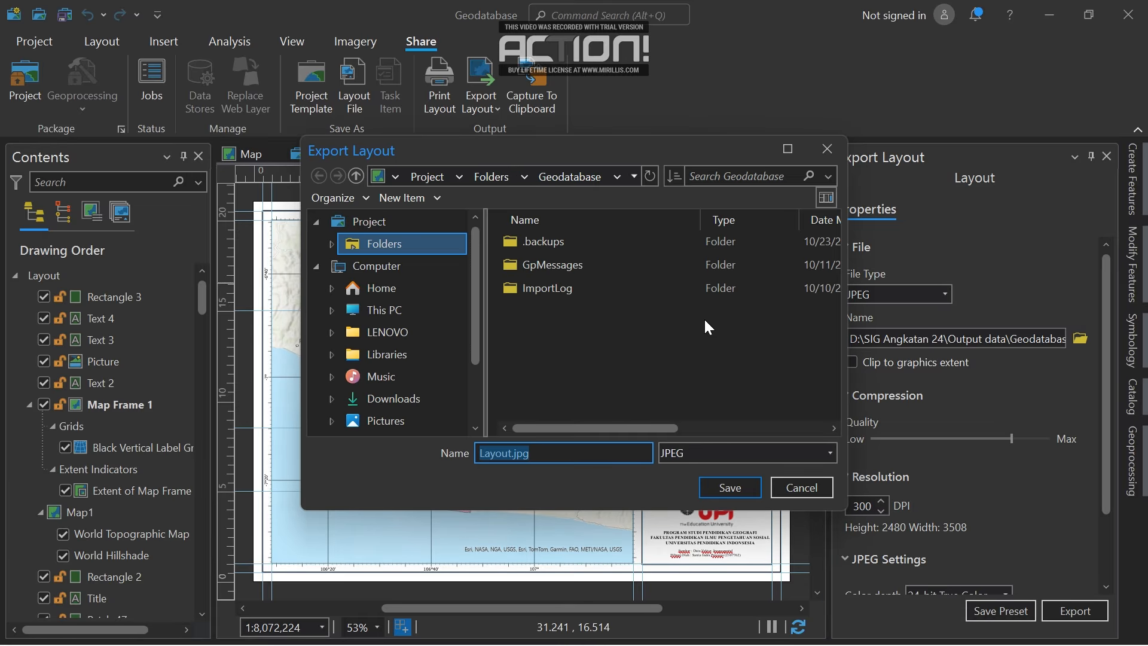
scroll(409, 330, down, 2)
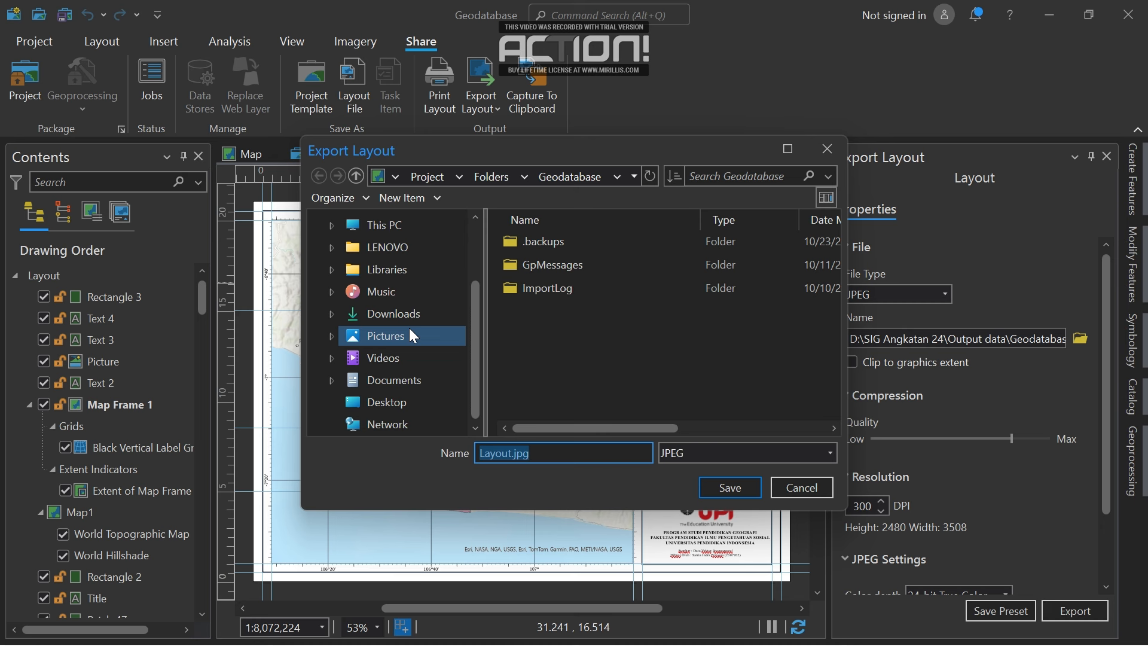
click(393, 405)
click(394, 423)
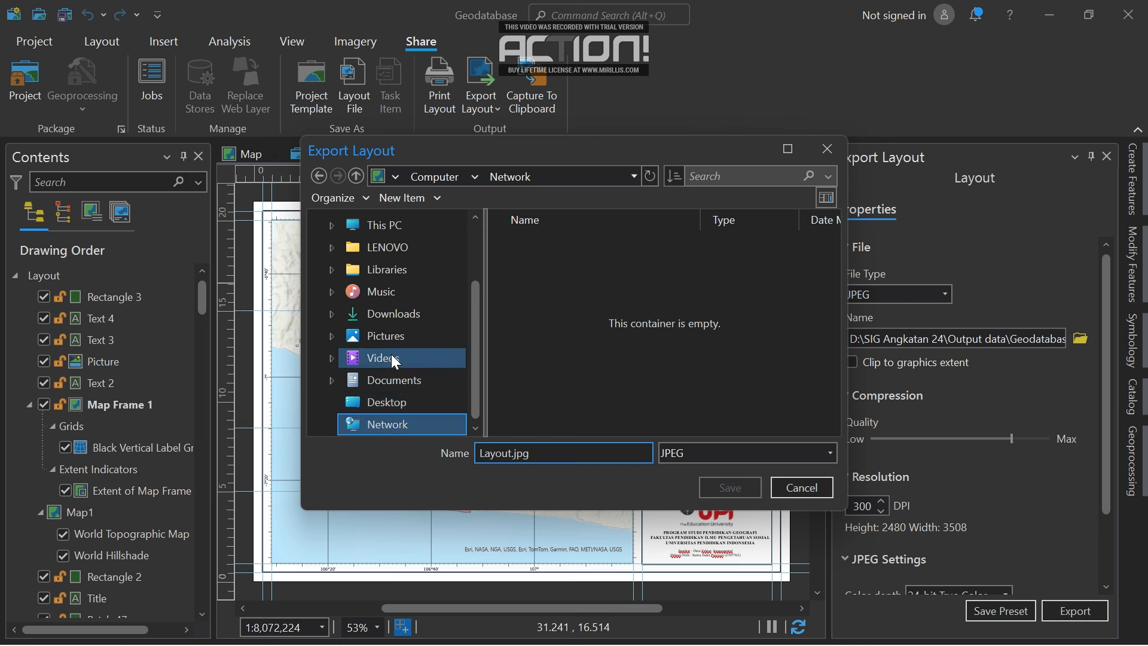
scroll(389, 341, up, 2)
click(380, 308)
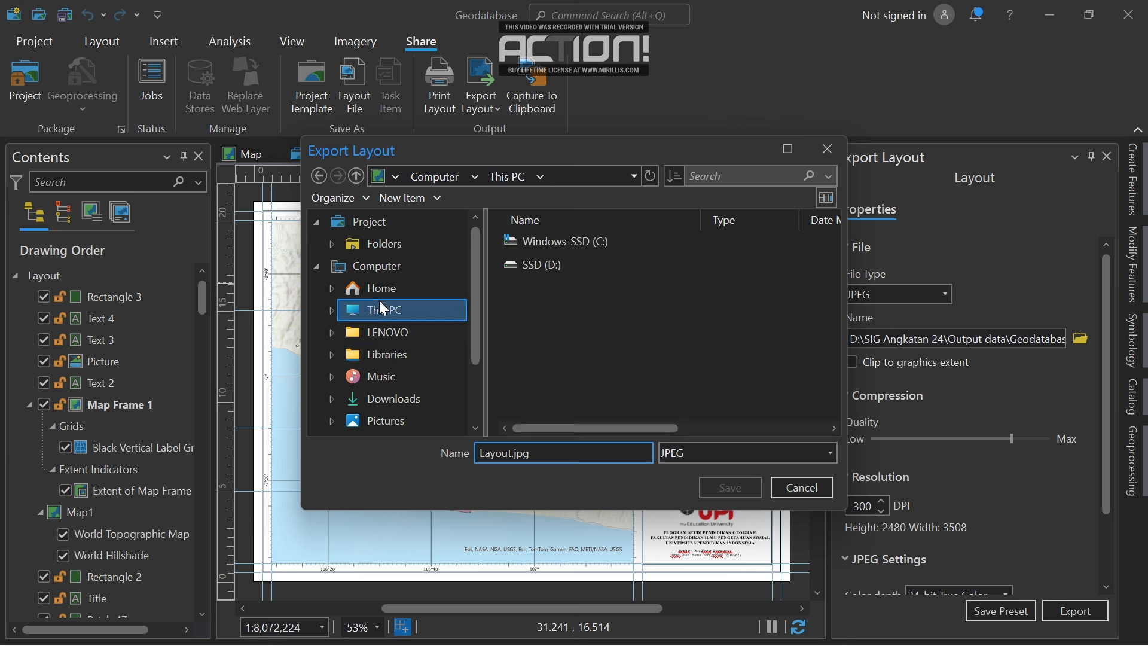
double_click(541, 265)
scroll(565, 299, down, 3)
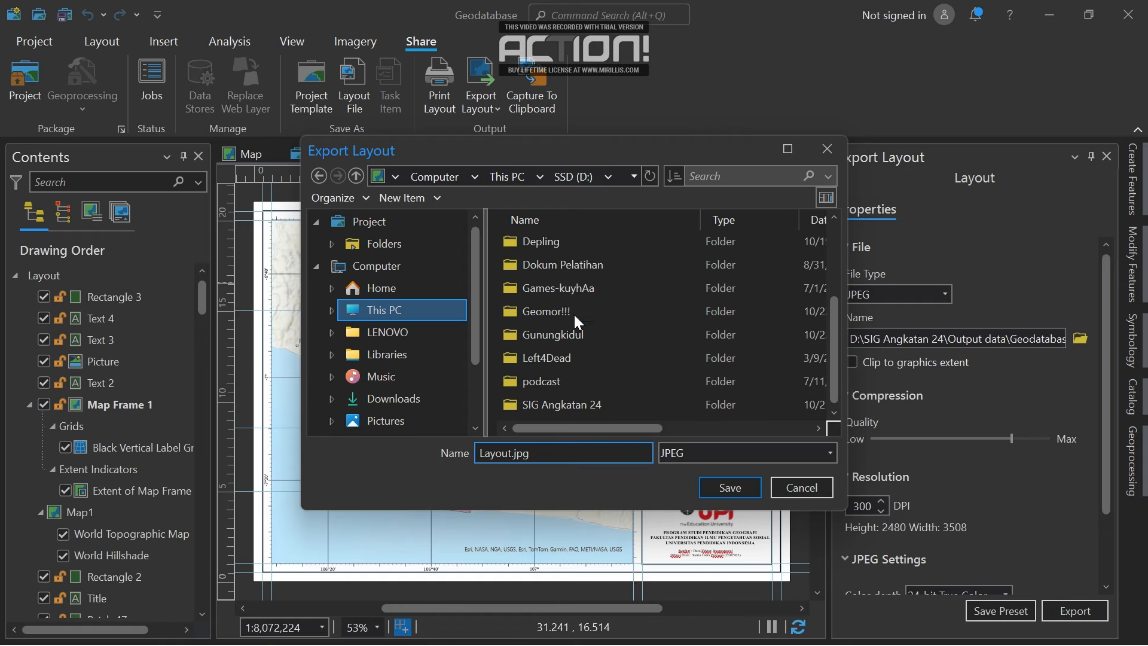
double_click(564, 397)
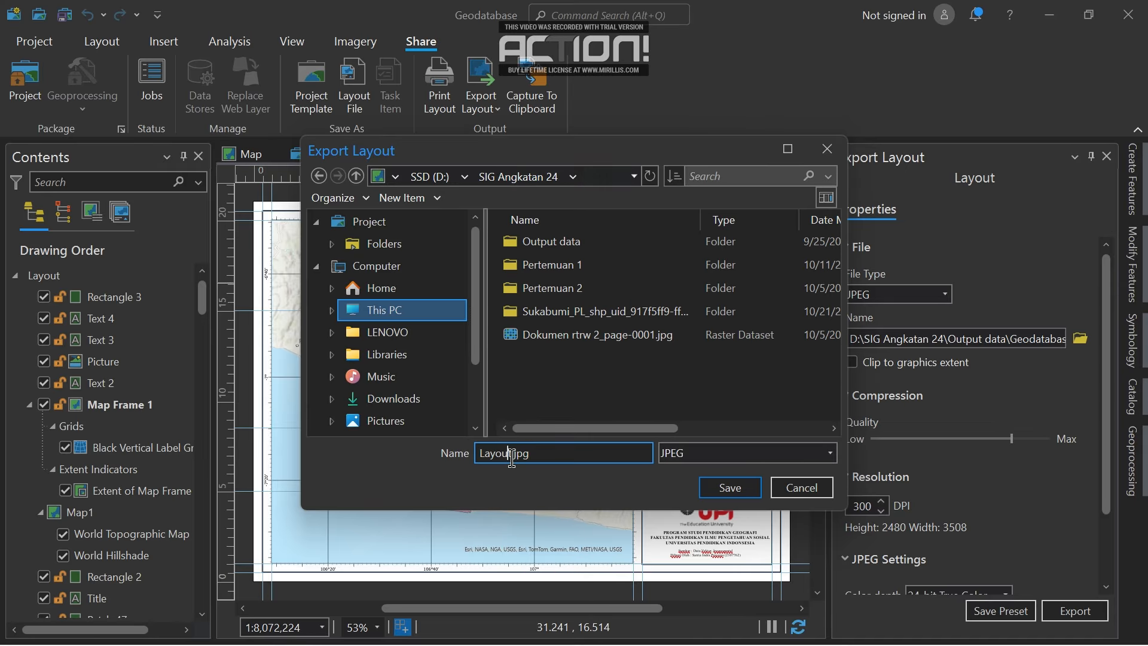
Name the export file "Adm Kab, Sukabumi.jpg" and save the output path.
key(Delete)
key(Delete)
key(BackSpace)
key(BackSpace)
key(BackSpace)
key(BackSpace)
key(BackSpace)
key(Caps_Lock)
text(A)
key(Caps_Lock)
text(dm)
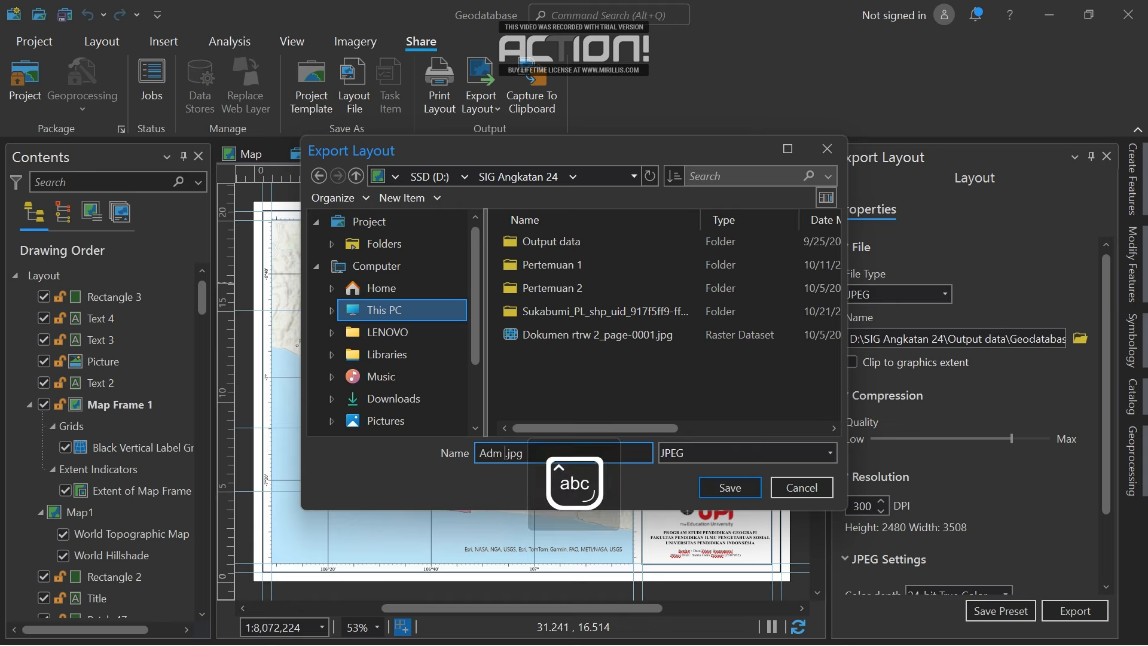
key(Caps_Lock)
text(K)
key(Caps_Lock)
text(ab,)
key(Caps_Lock)
text(S)
key(Caps_Lock)
text(ukabumi)
click(711, 487)
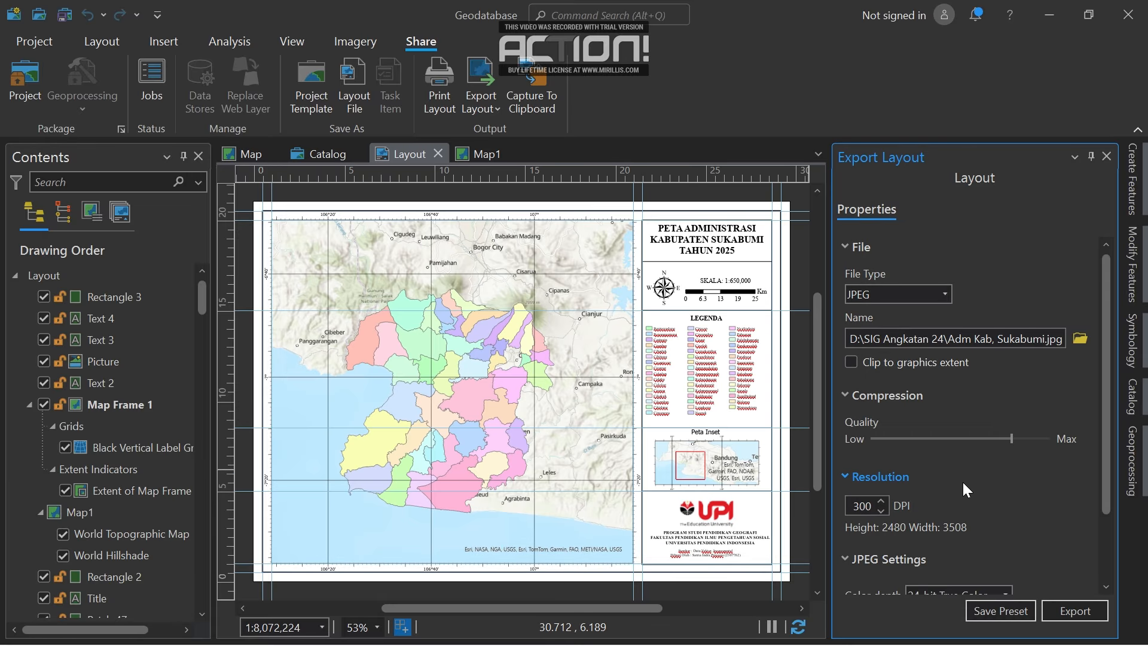
Review the remaining JPEG export settings and export the layout.
scroll(963, 479, down, 3)
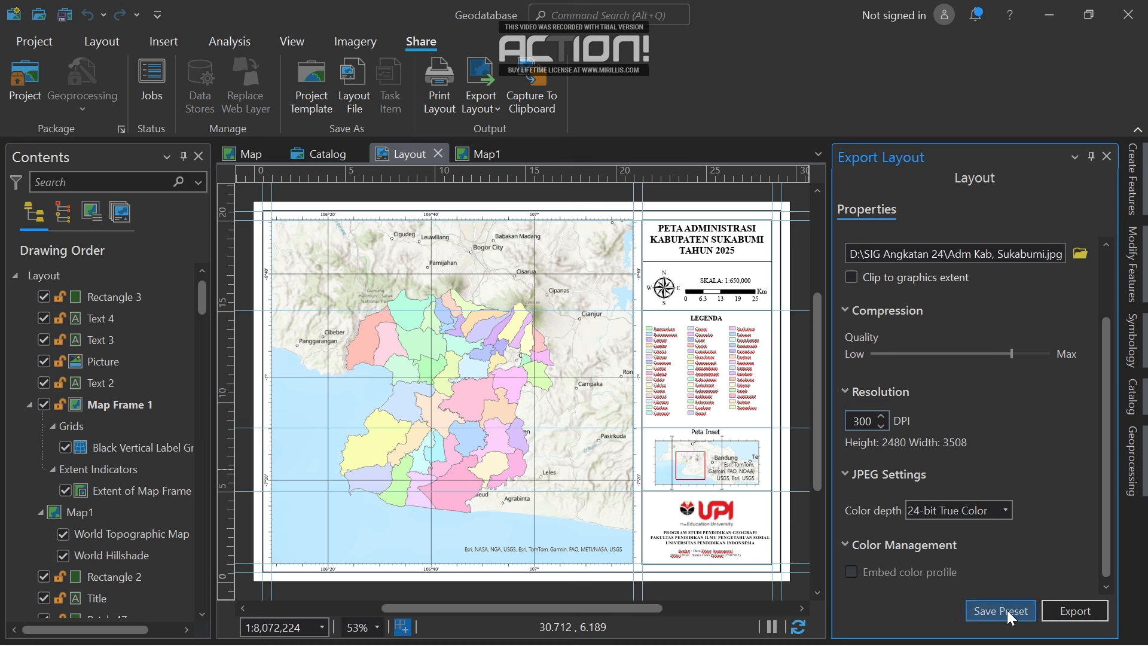
click(1050, 614)
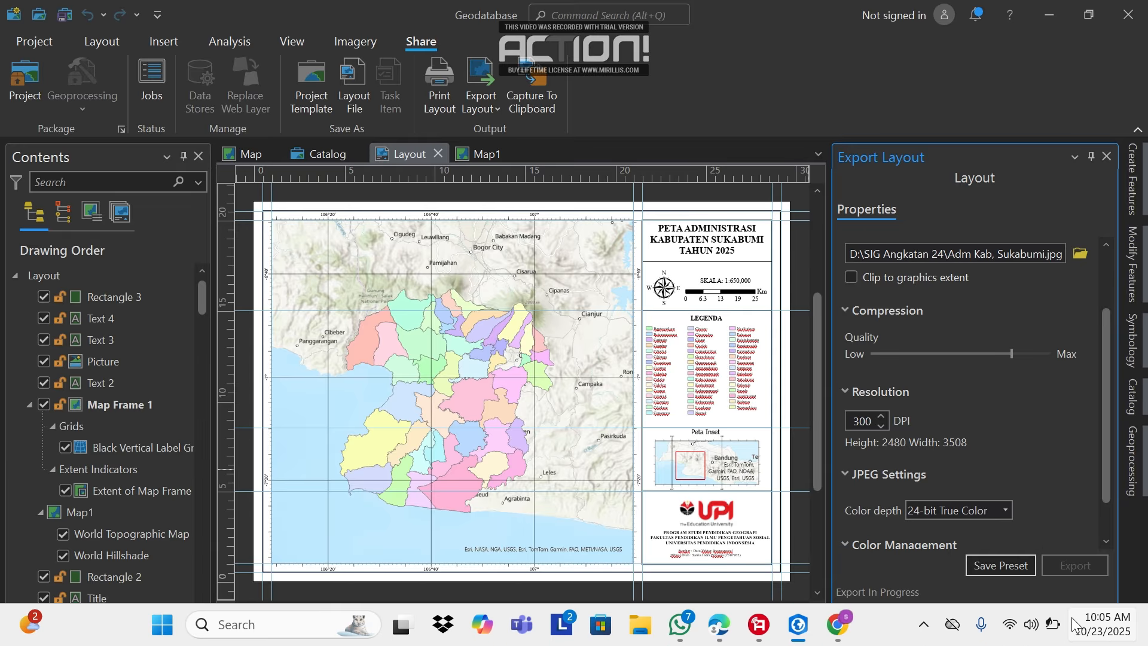
click(1054, 628)
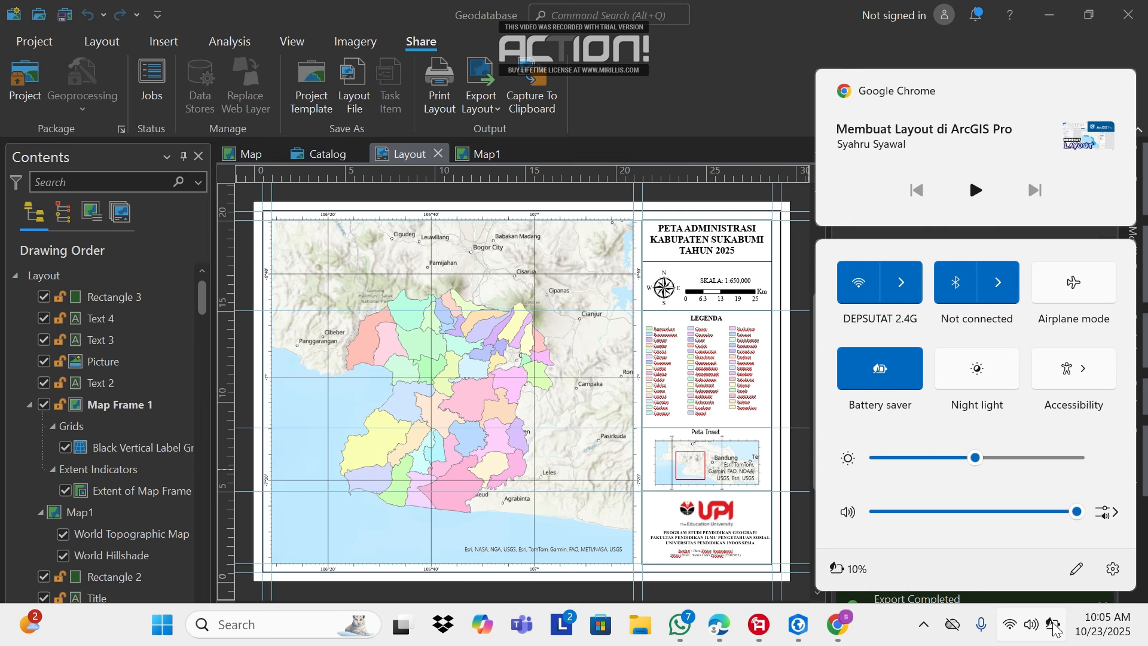
click(1054, 629)
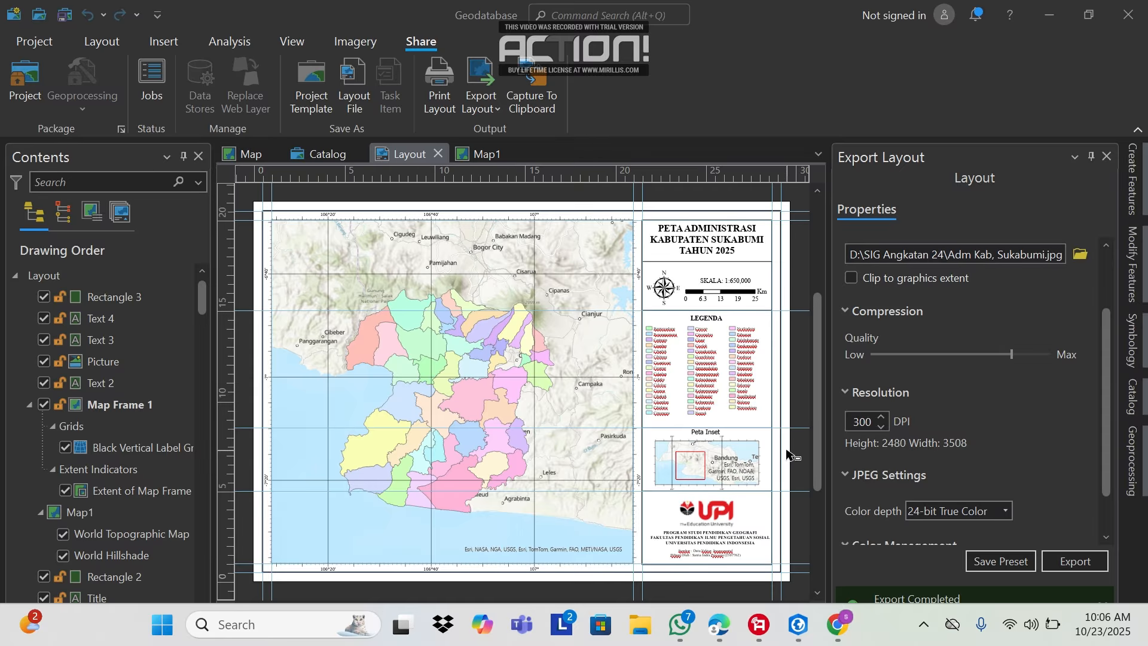
In File Explorer, open the exported "Adm Kab, Sukabumi" image from D:\SIG Angkatan 24, examine it maximized, and return to ArcGIS Pro.
click(640, 625)
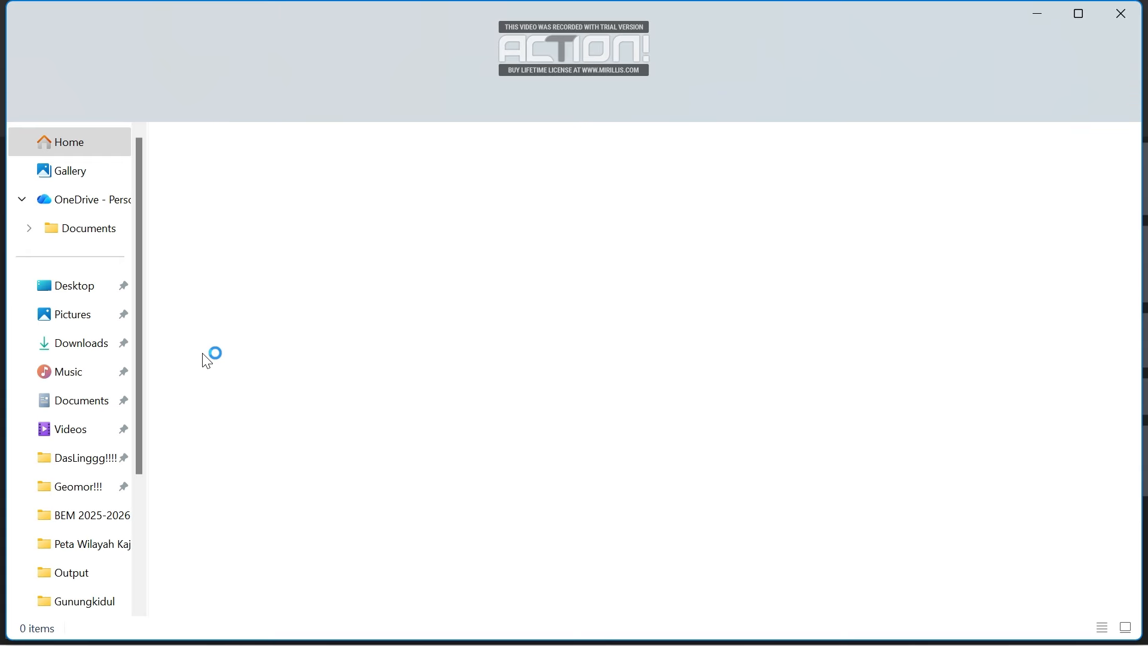
scroll(129, 468, down, 3)
click(84, 539)
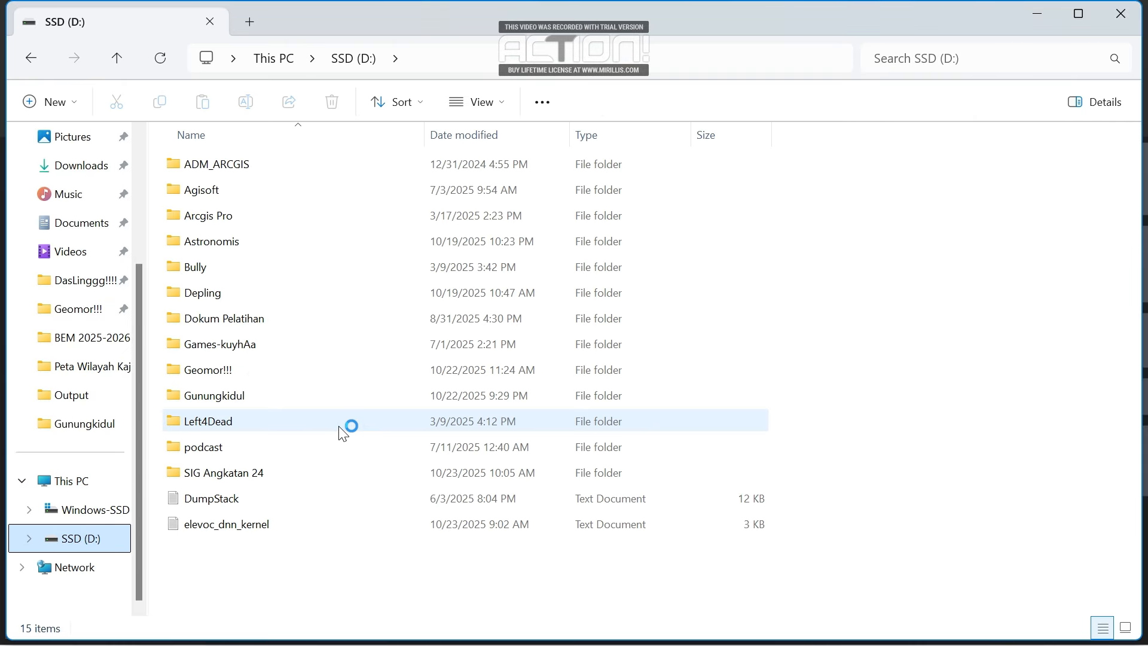
double_click(246, 474)
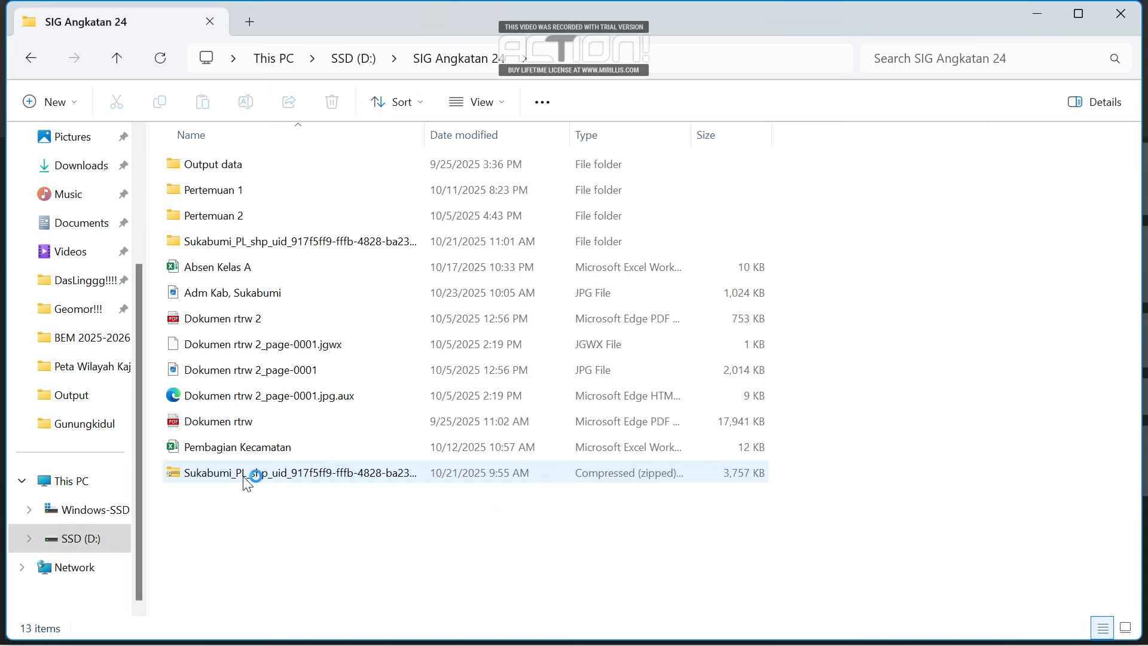
click(250, 291)
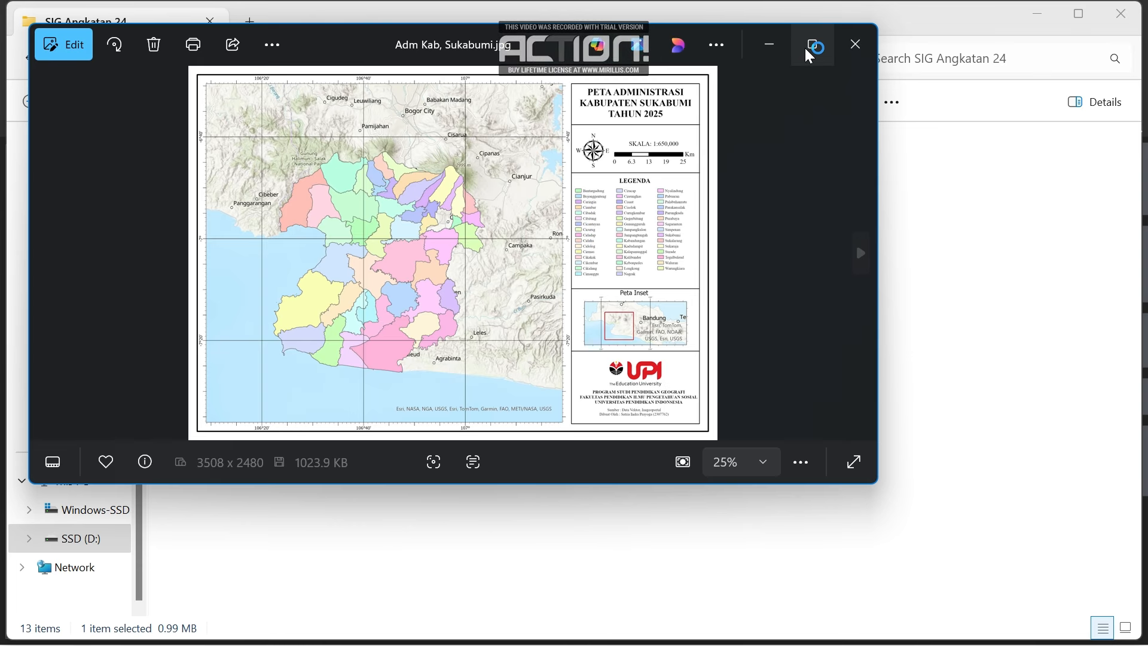
mouse_move(805, 45)
click(823, 55)
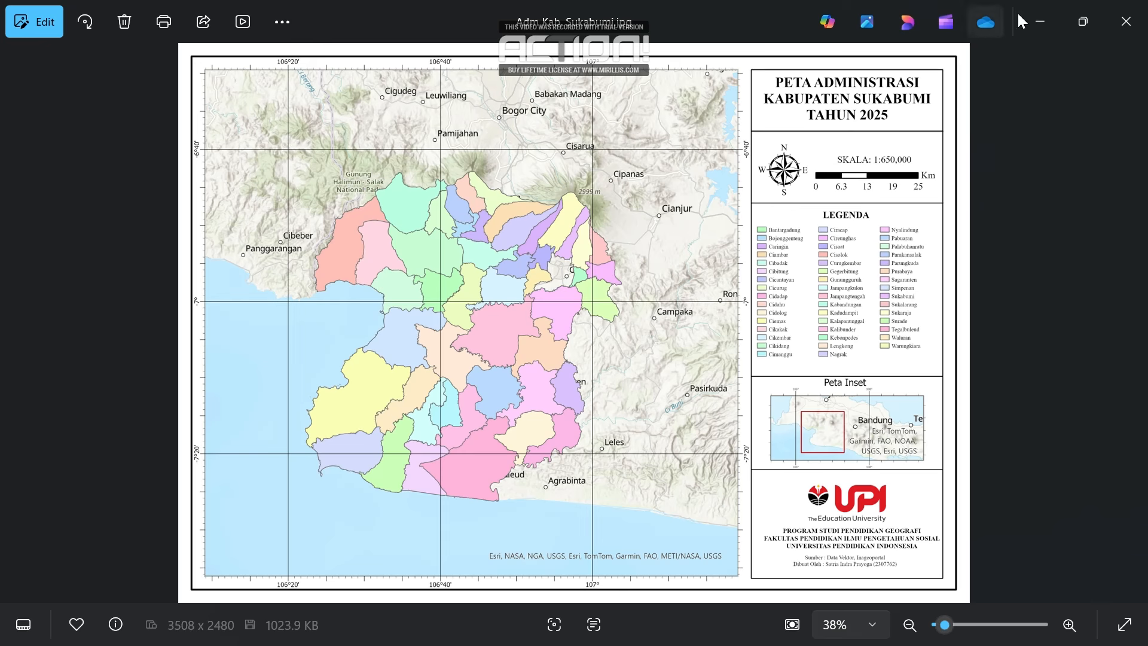
click(1036, 9)
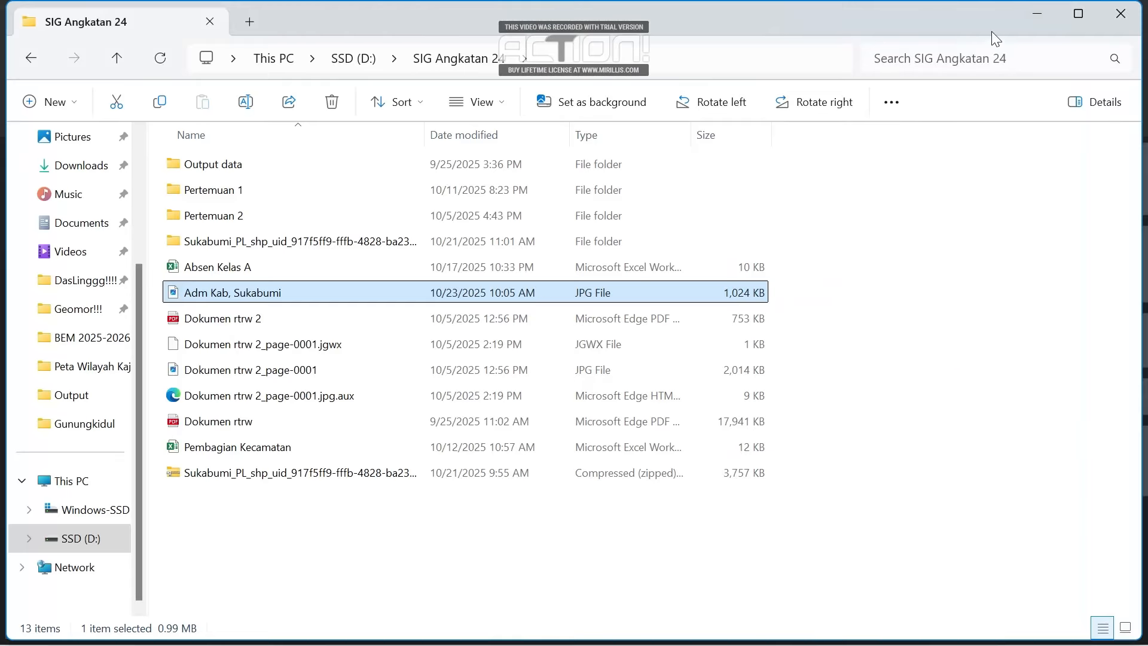
click(1030, 19)
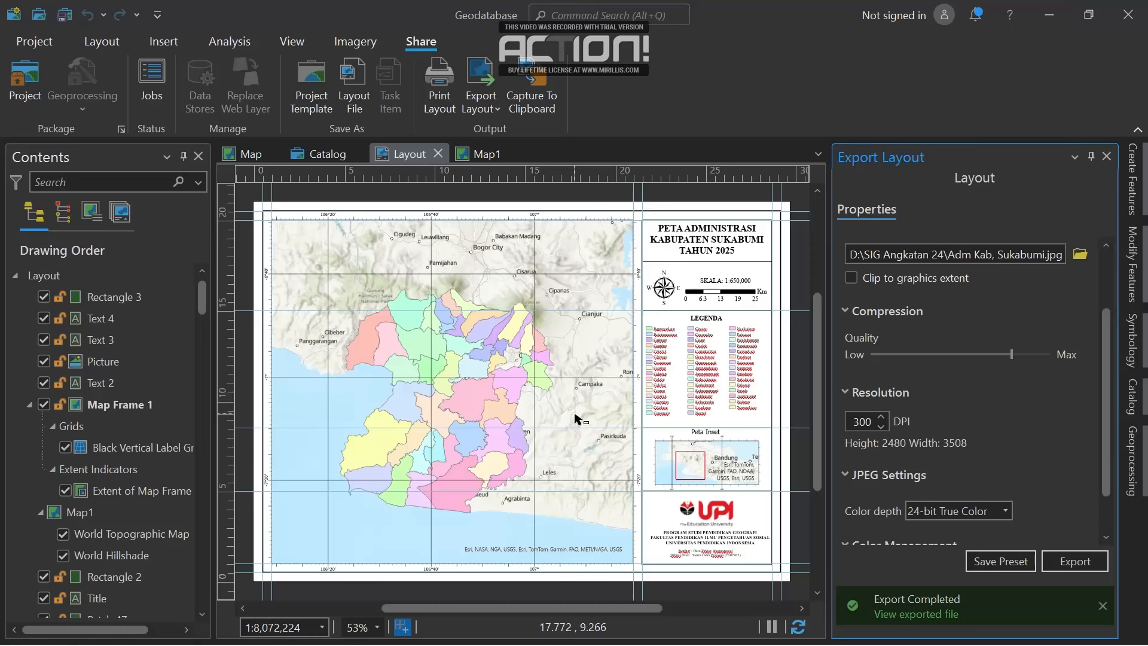
Save the project, then close ArcGIS Pro and the Google Drive browser window.
key(ctrl+s)
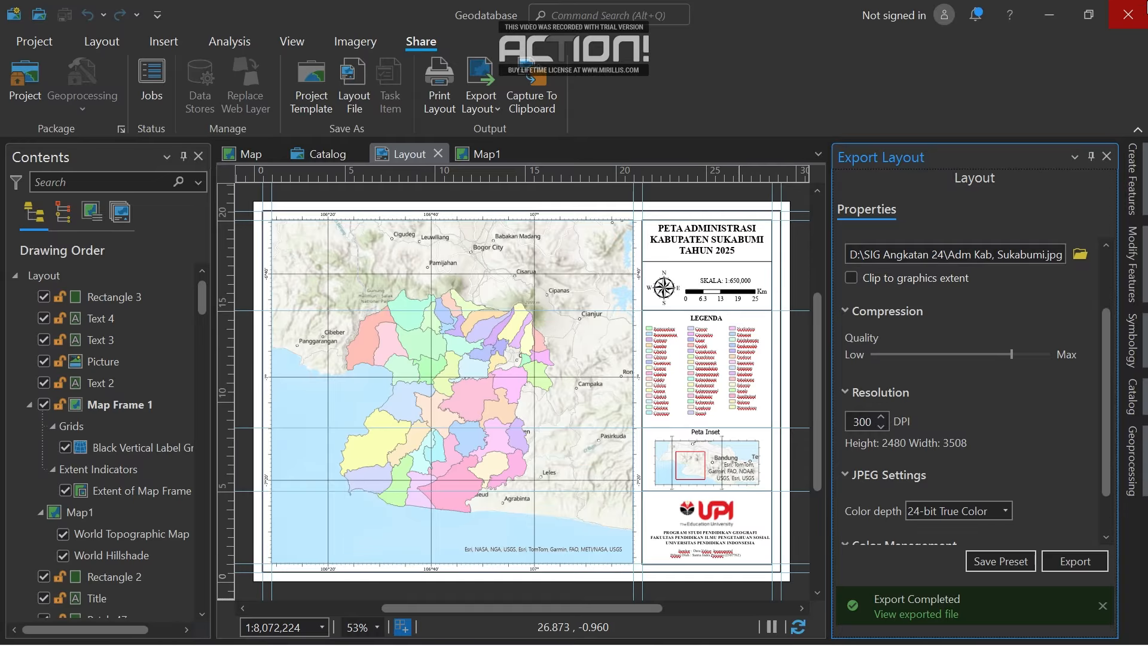
click(1127, 15)
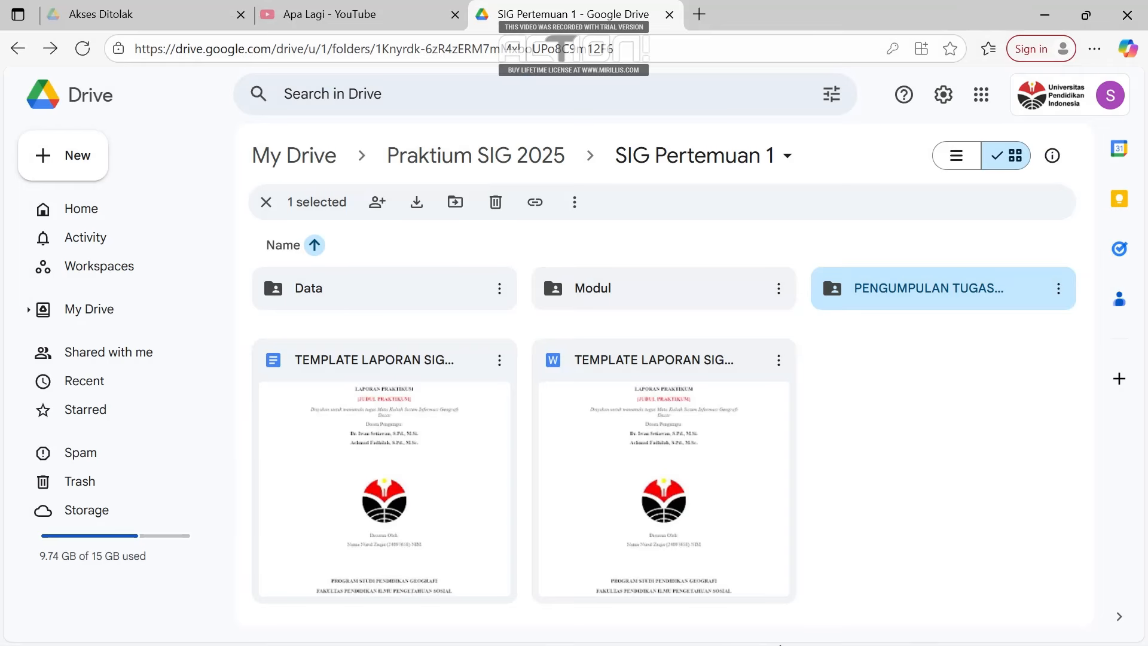
click(1146, 13)
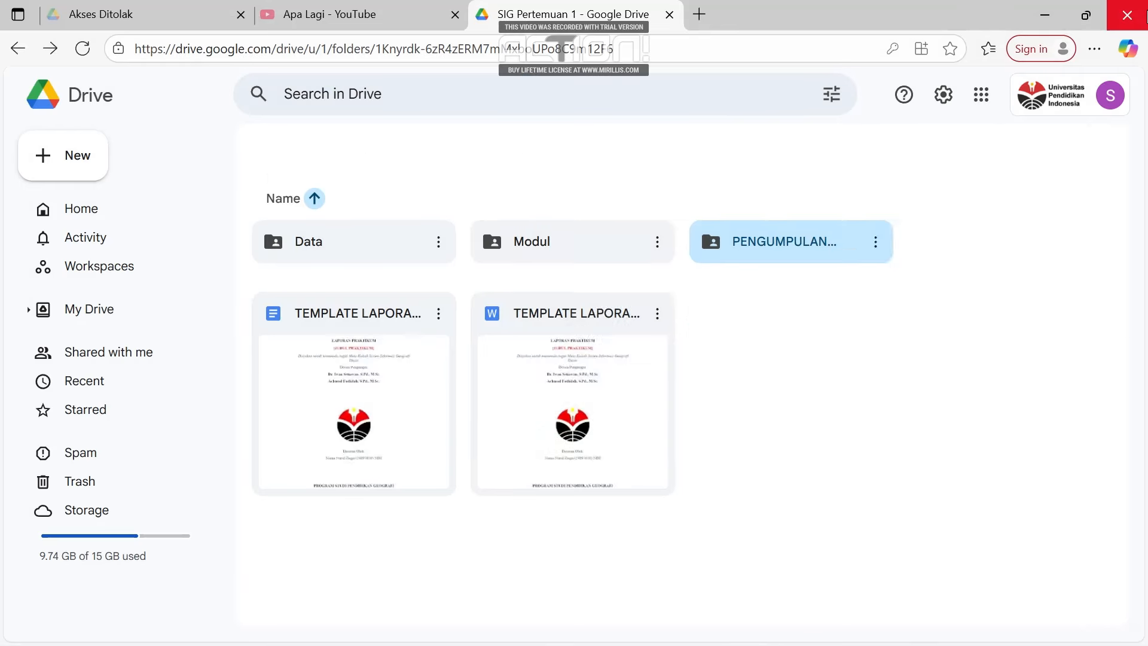
click(758, 624)
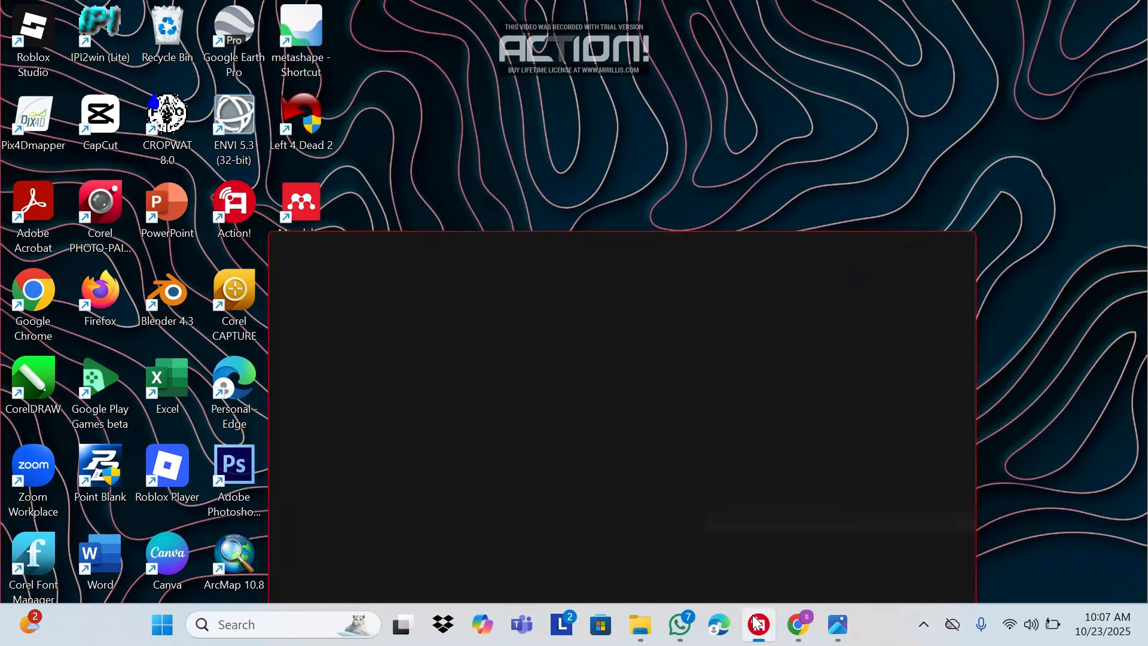